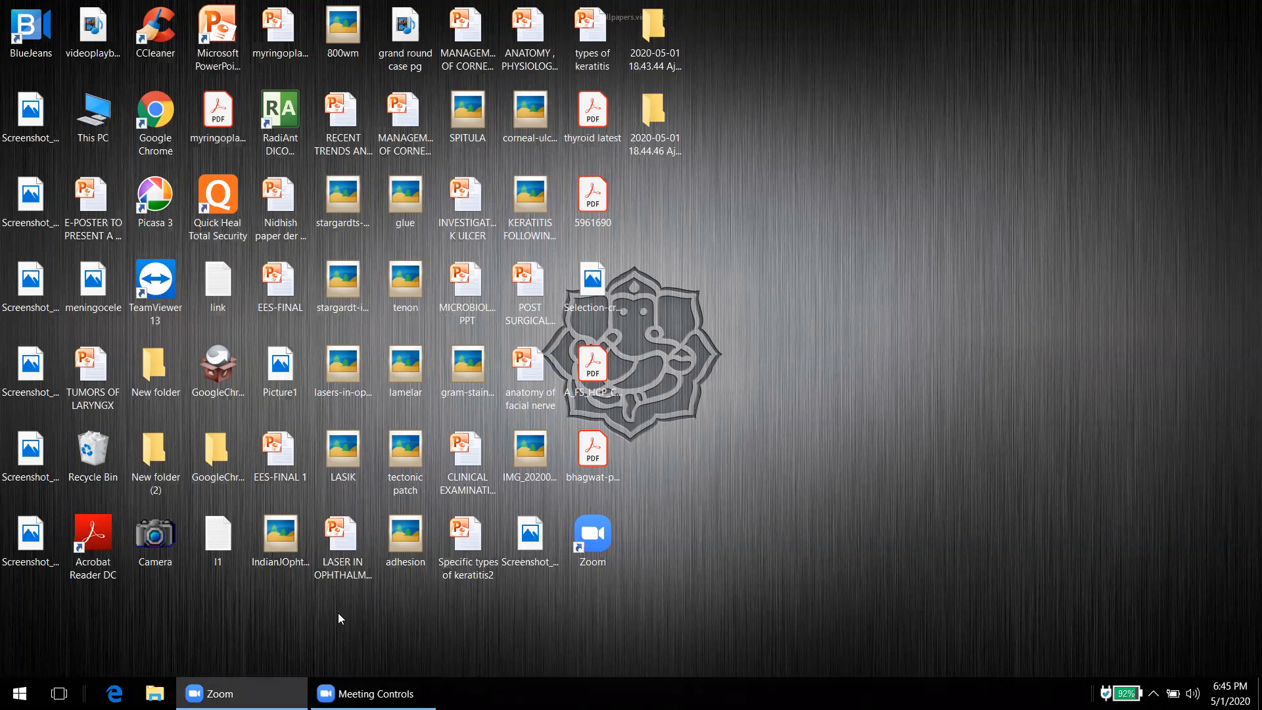
Step: Launch Google Chrome and go to forms.google.com
double_click(151, 134)
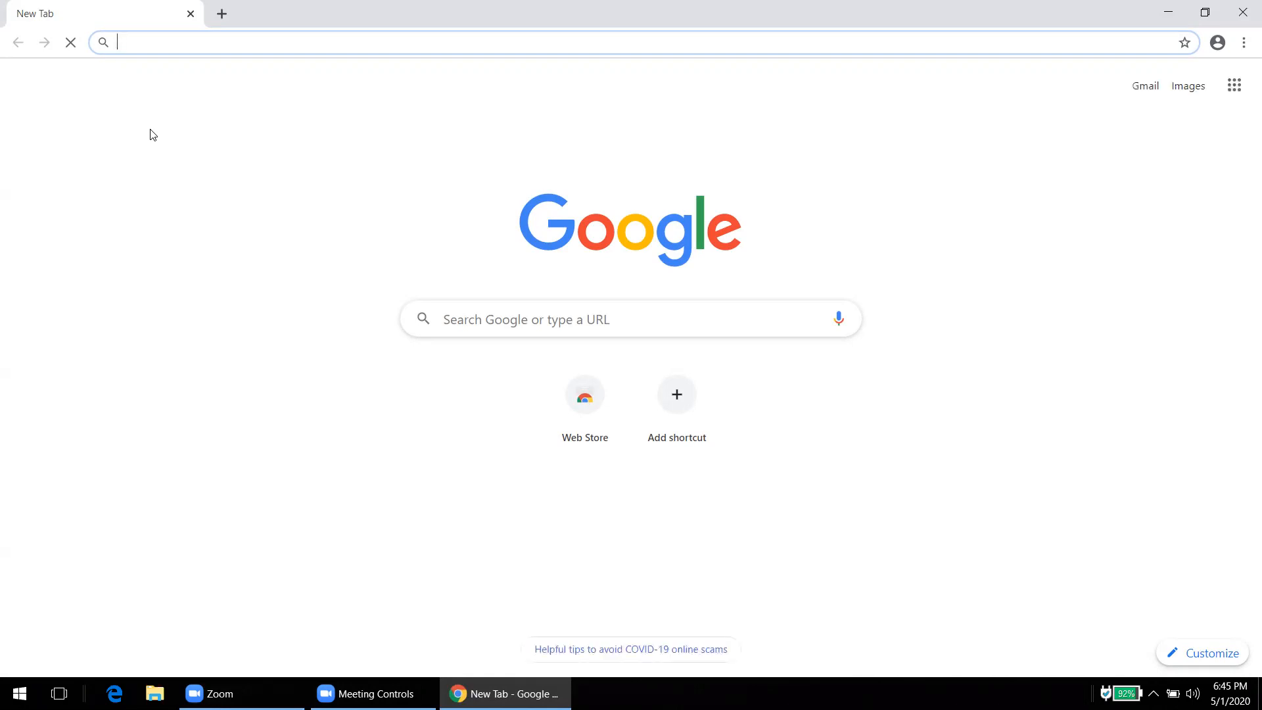
type("forms")
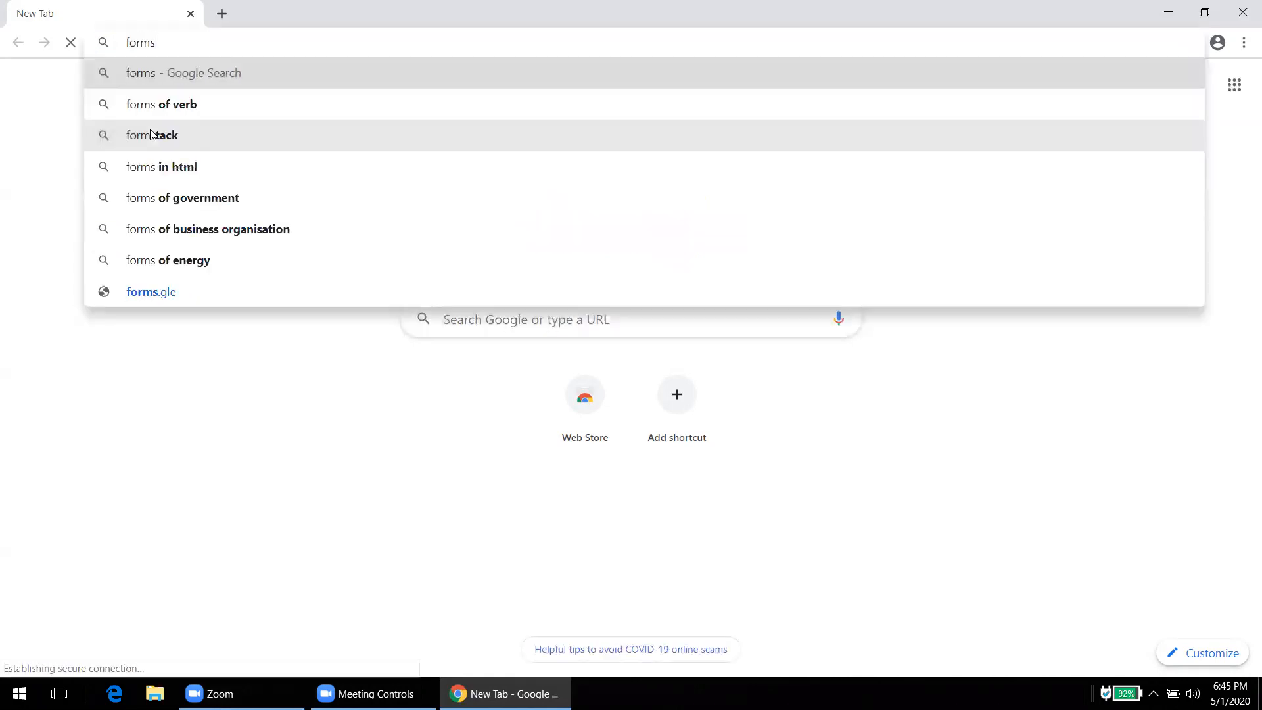
type(".google.com")
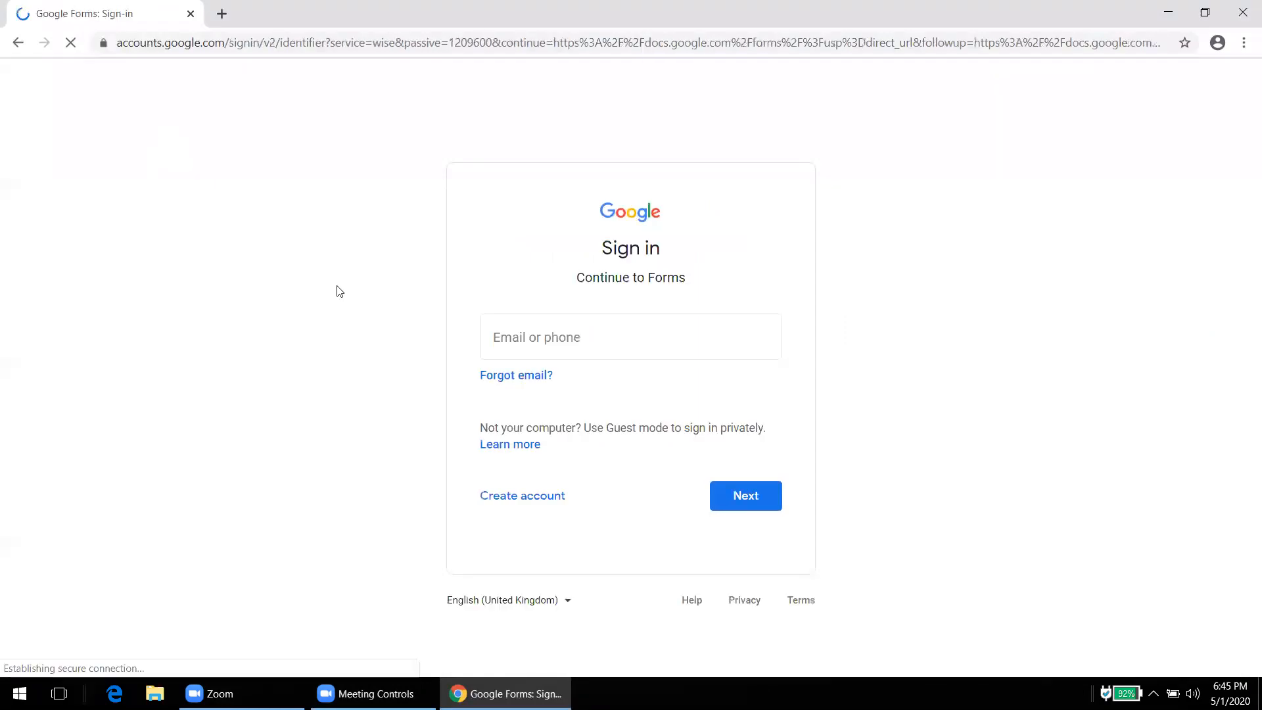
Step: Sign in with the account email and password to reach the Forms home page
left_click(563, 340)
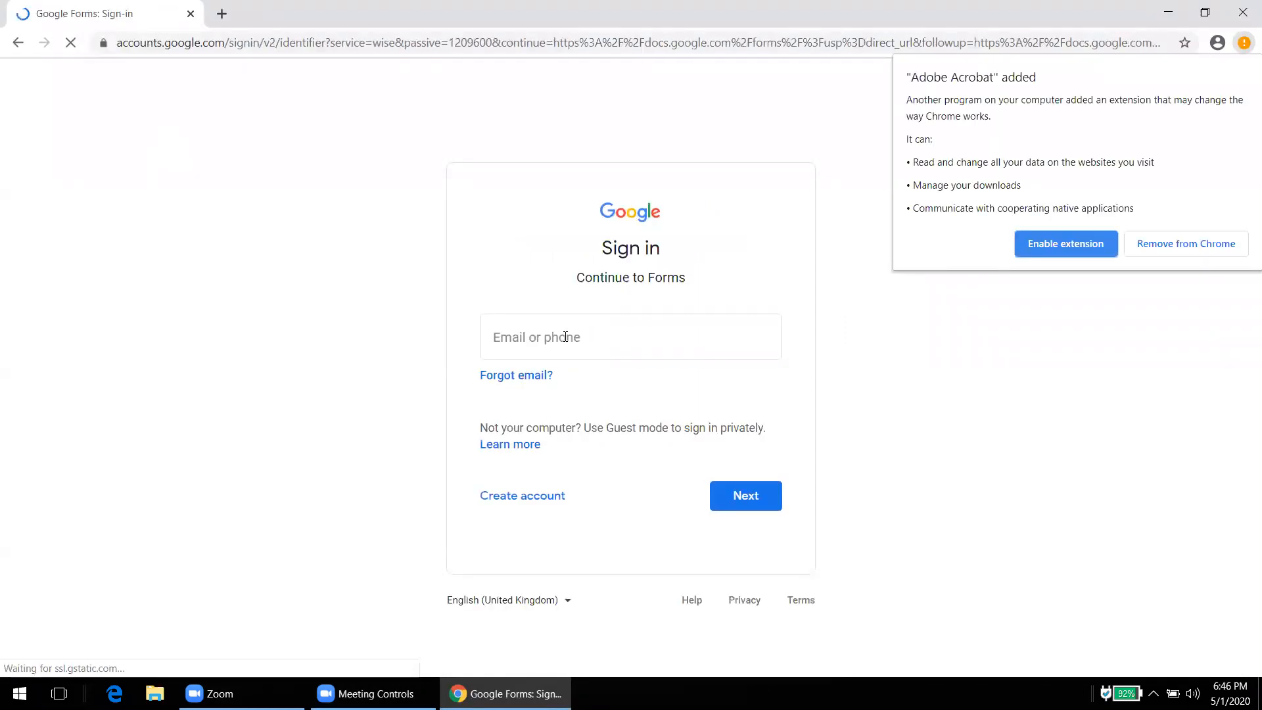
left_click(565, 337)
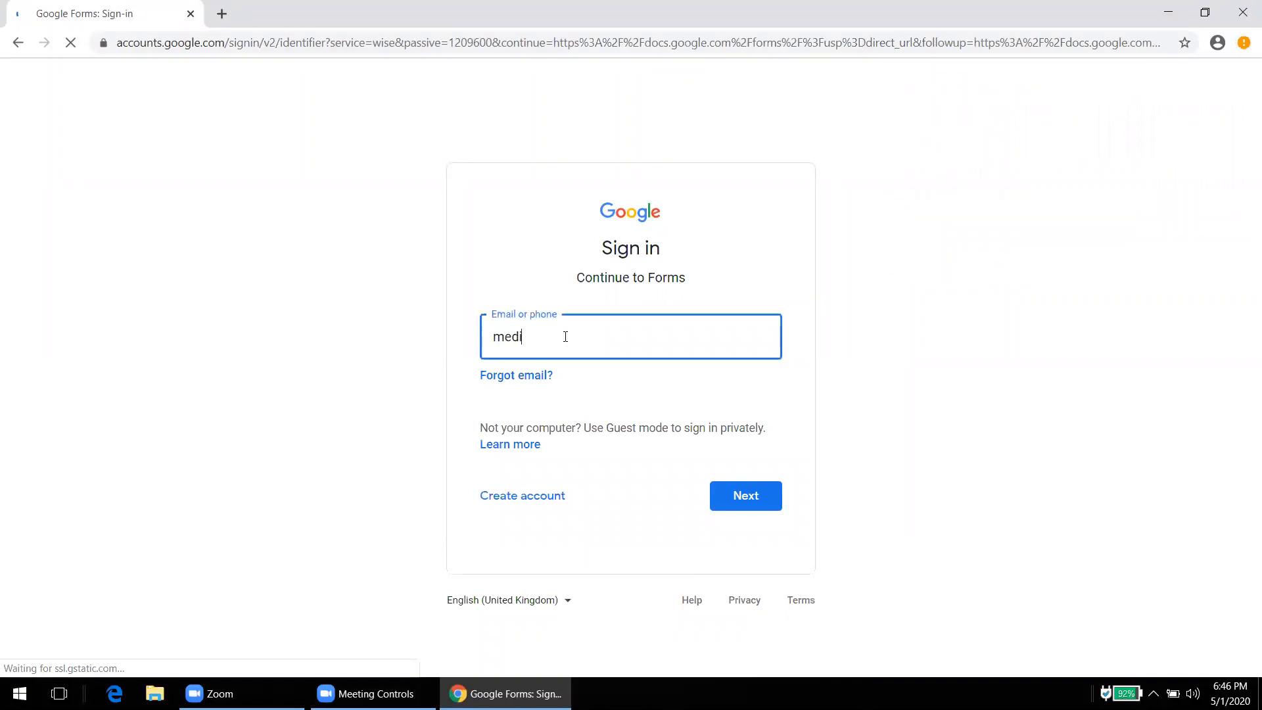
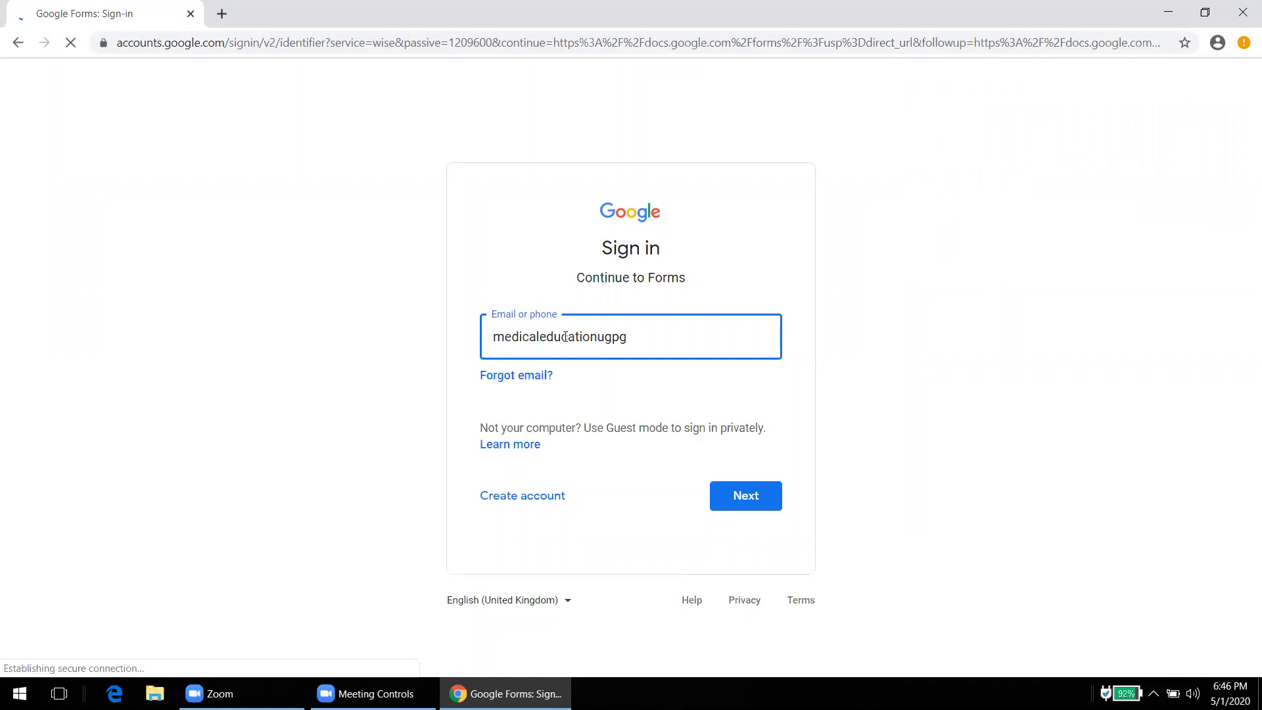
key("Return")
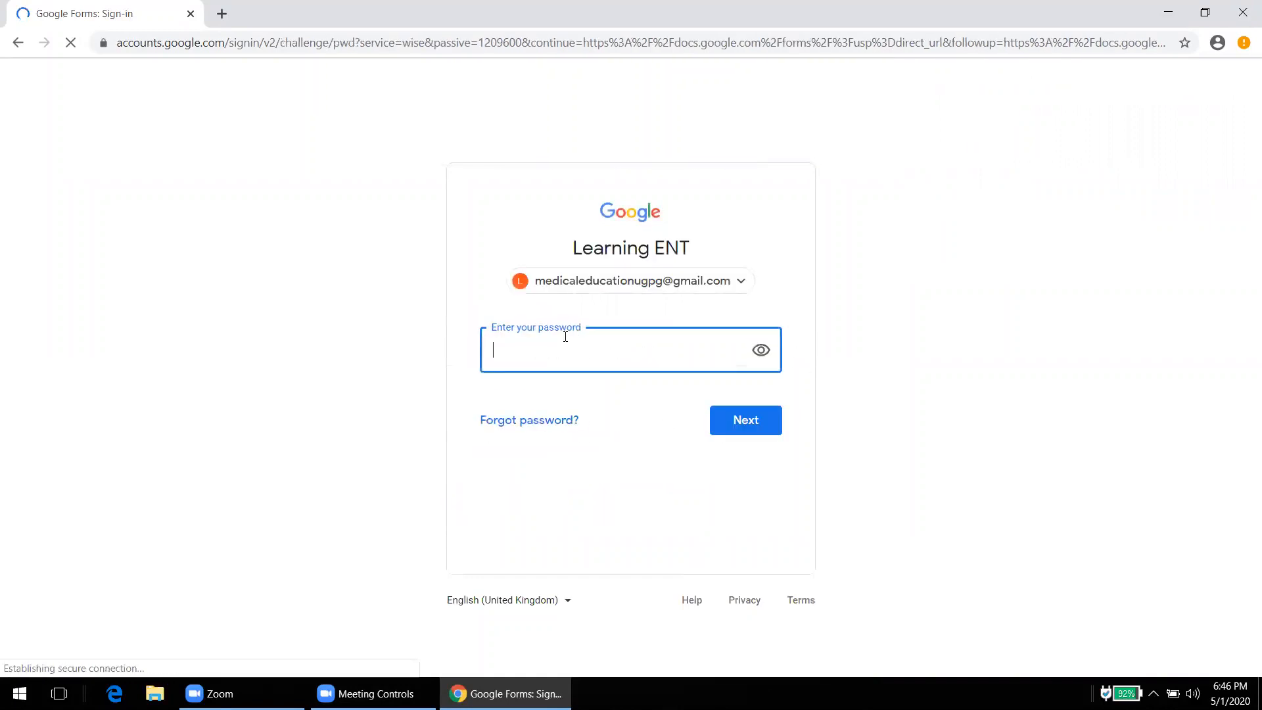
type("•••••••••")
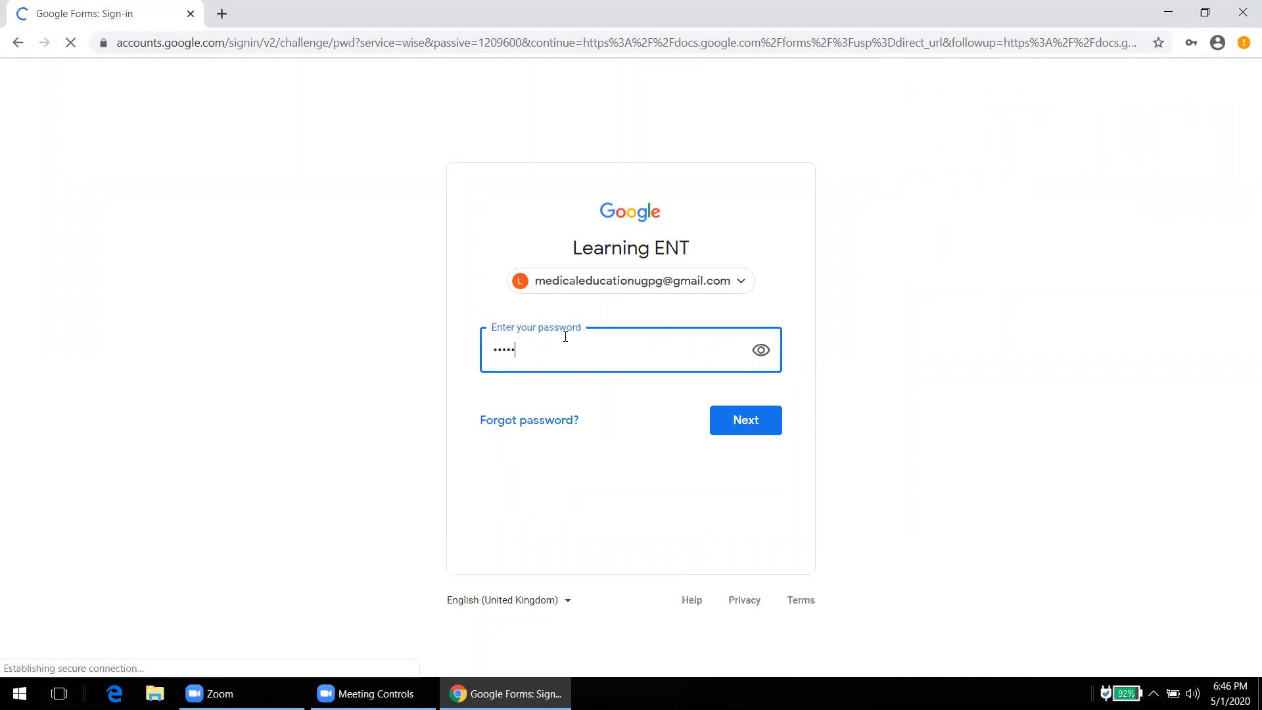
key("Return")
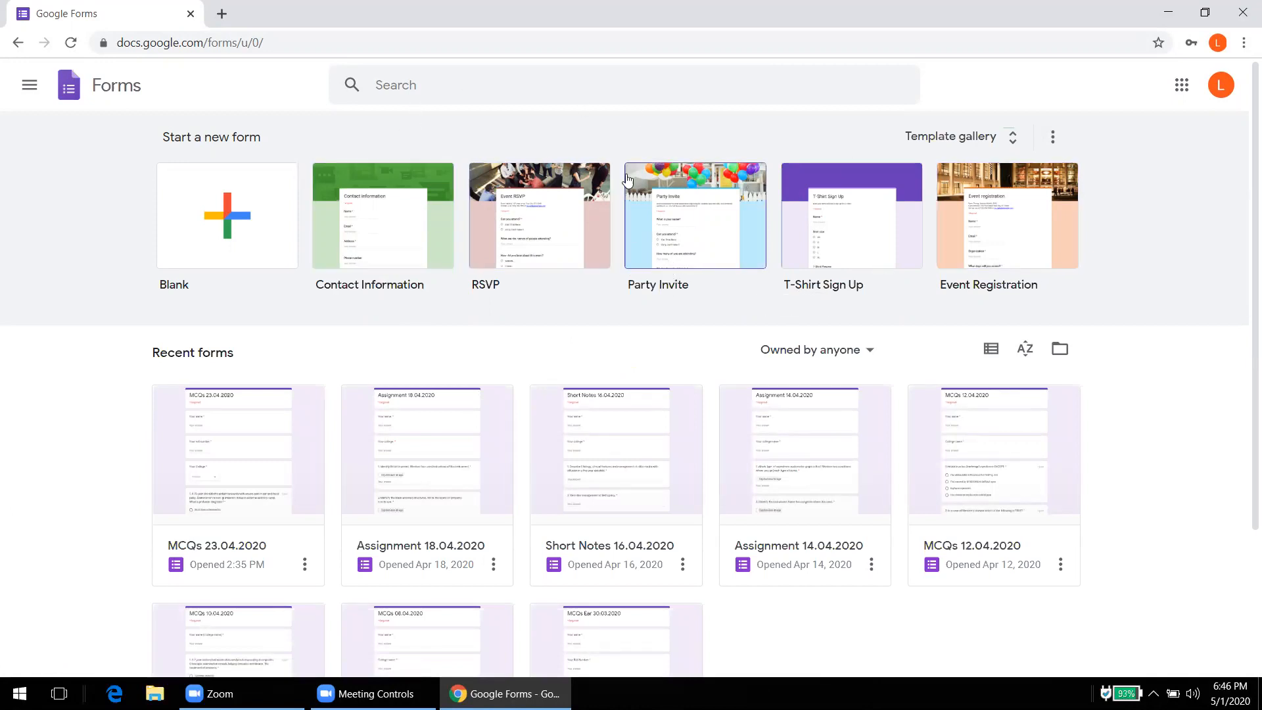
Step: Create a blank form and title it 'Practice Form'
left_click(219, 215)
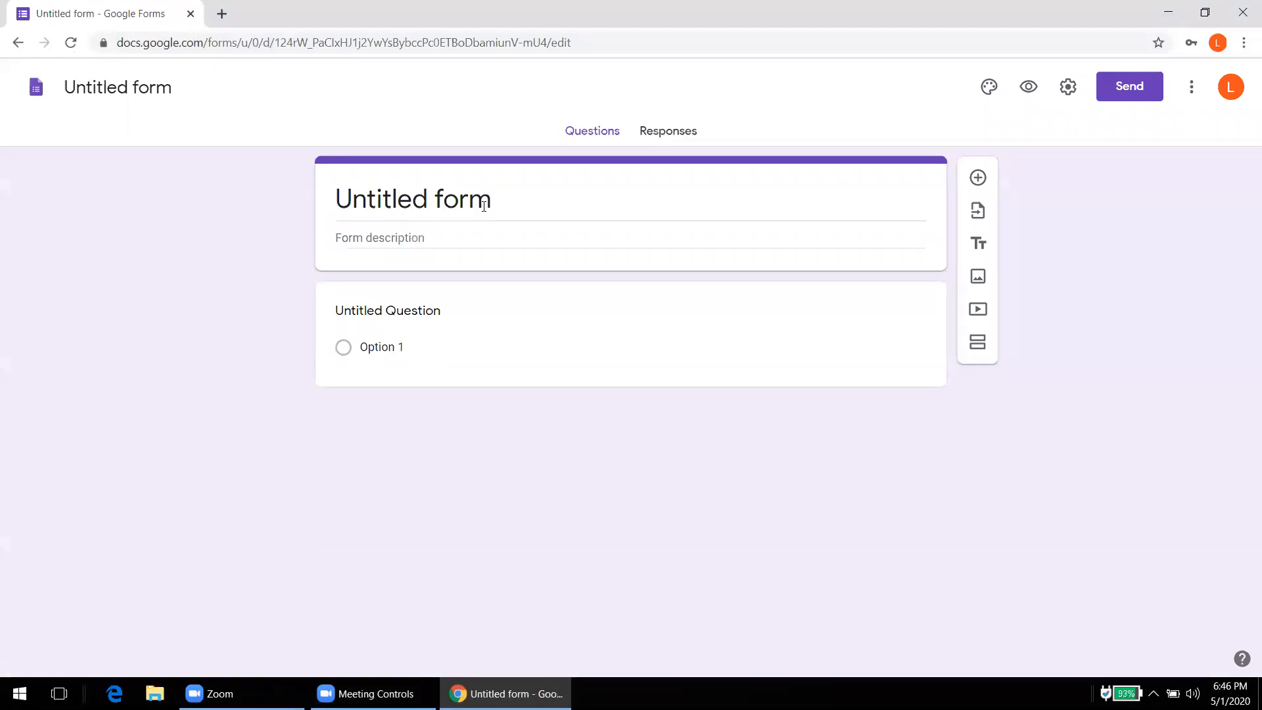
key("BackSpace")
key("BackSpace")
key("BackSpace")
key("BackSpace")
key("BackSpace")
key("BackSpace")
key("BackSpace")
key("BackSpace")
key("BackSpace")
key("BackSpace")
key("BackSpace")
key("BackSpace")
key("BackSpace")
key("Tab")
key("Tab")
type("P")
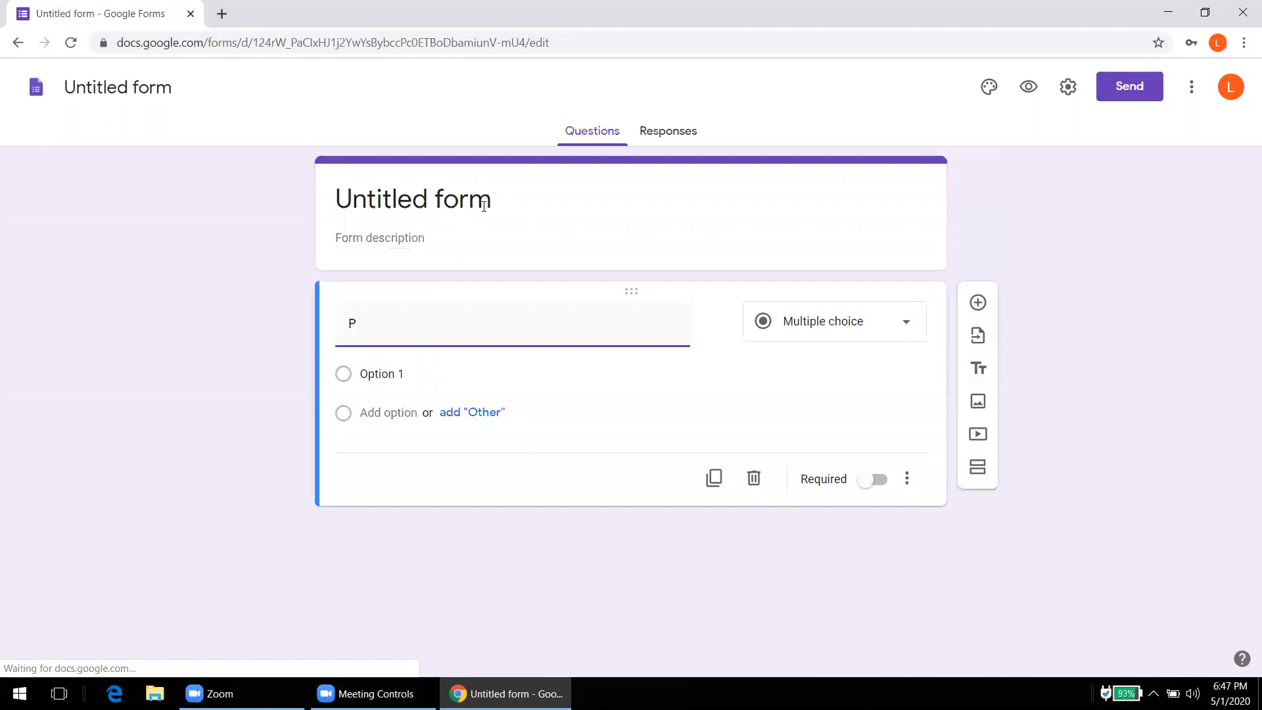
left_click(484, 206)
type("P")
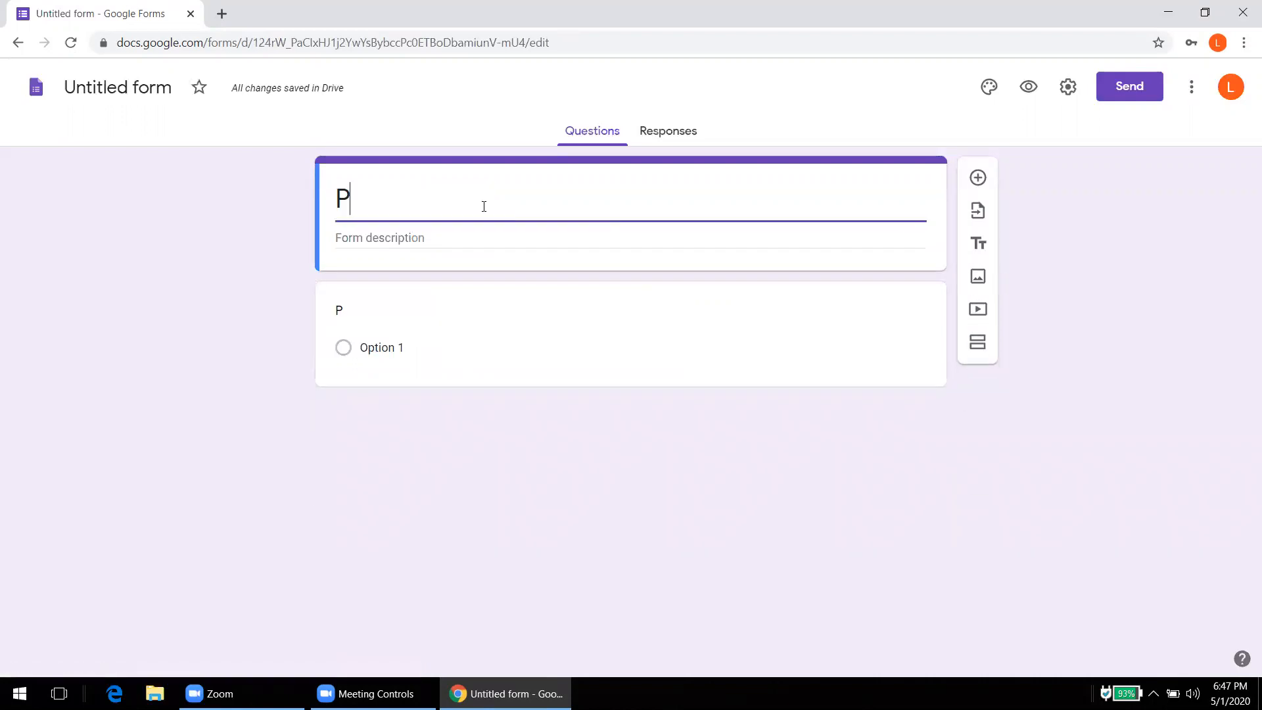
type("ractice")
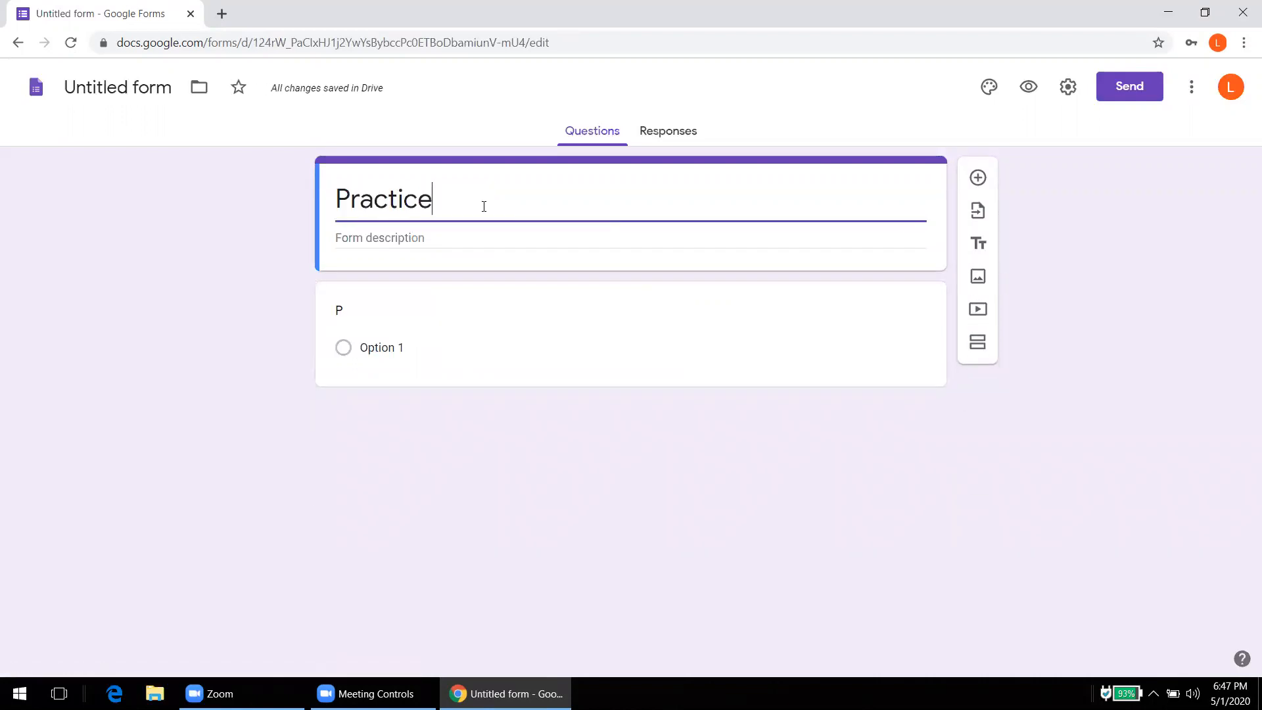
type(" Form")
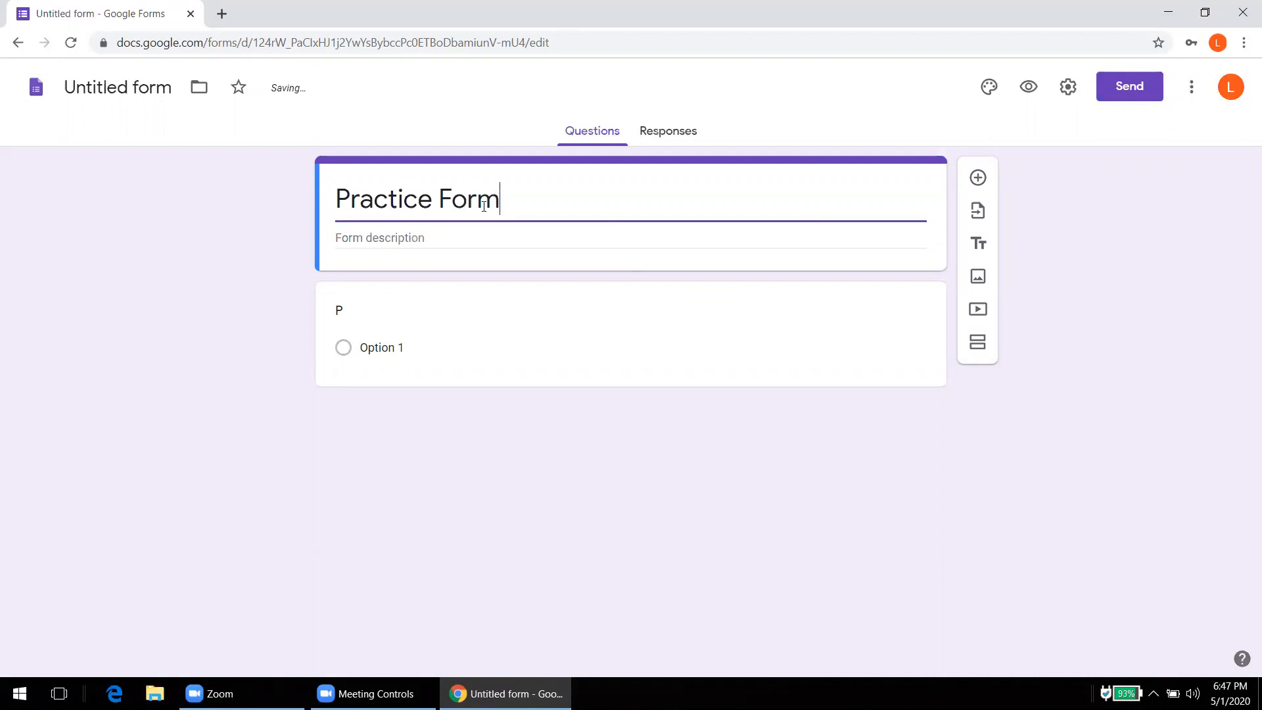
Step: Name the document 'Practice Form' and delete the placeholder question
left_click(130, 89)
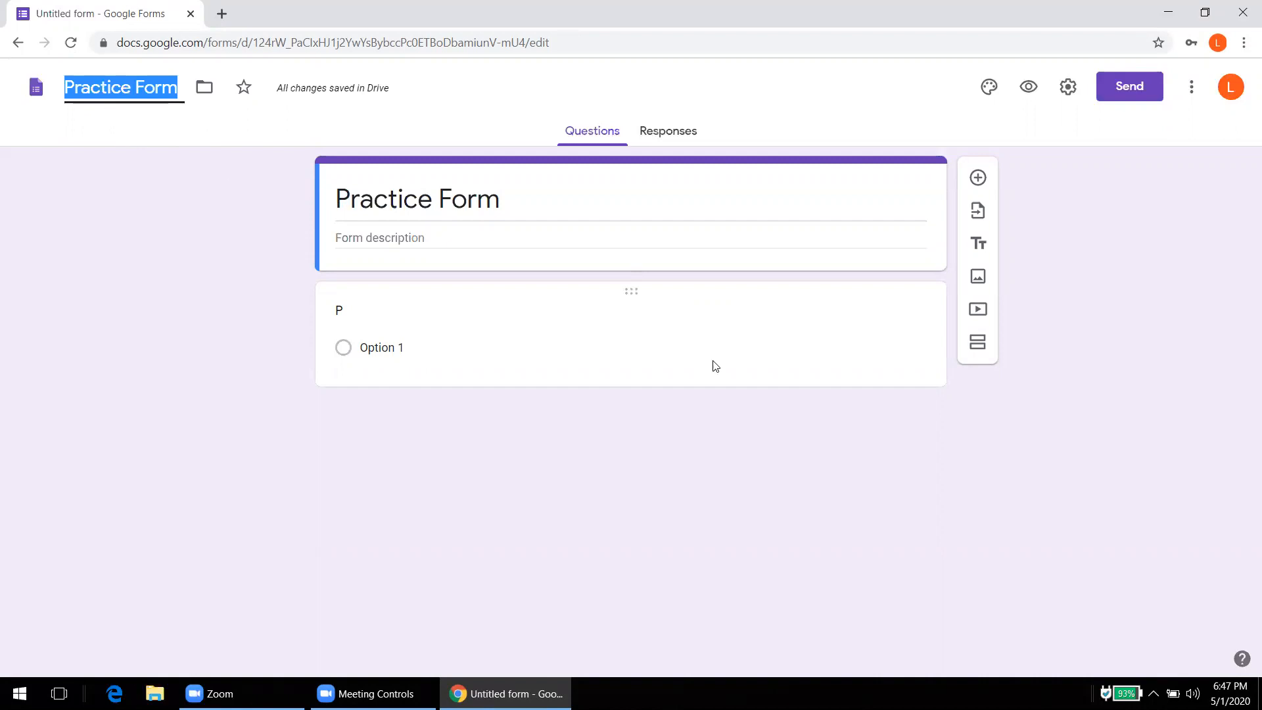
left_click(678, 318)
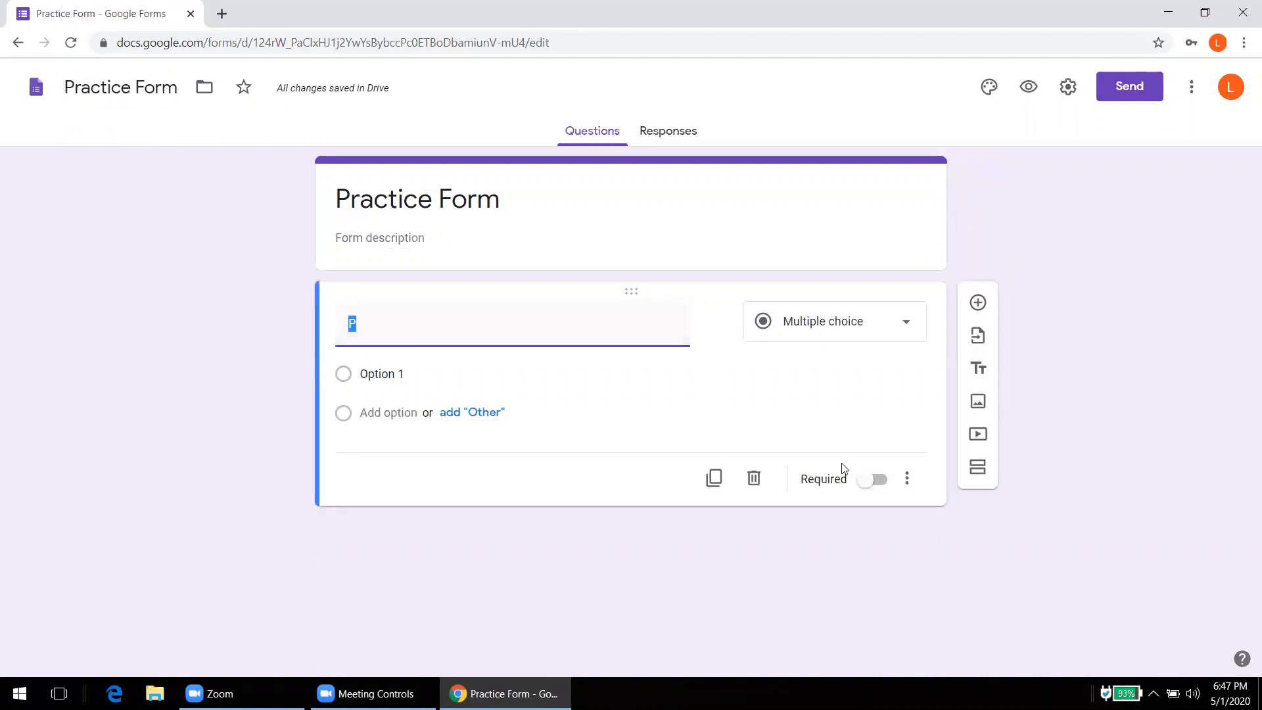
left_click(758, 481)
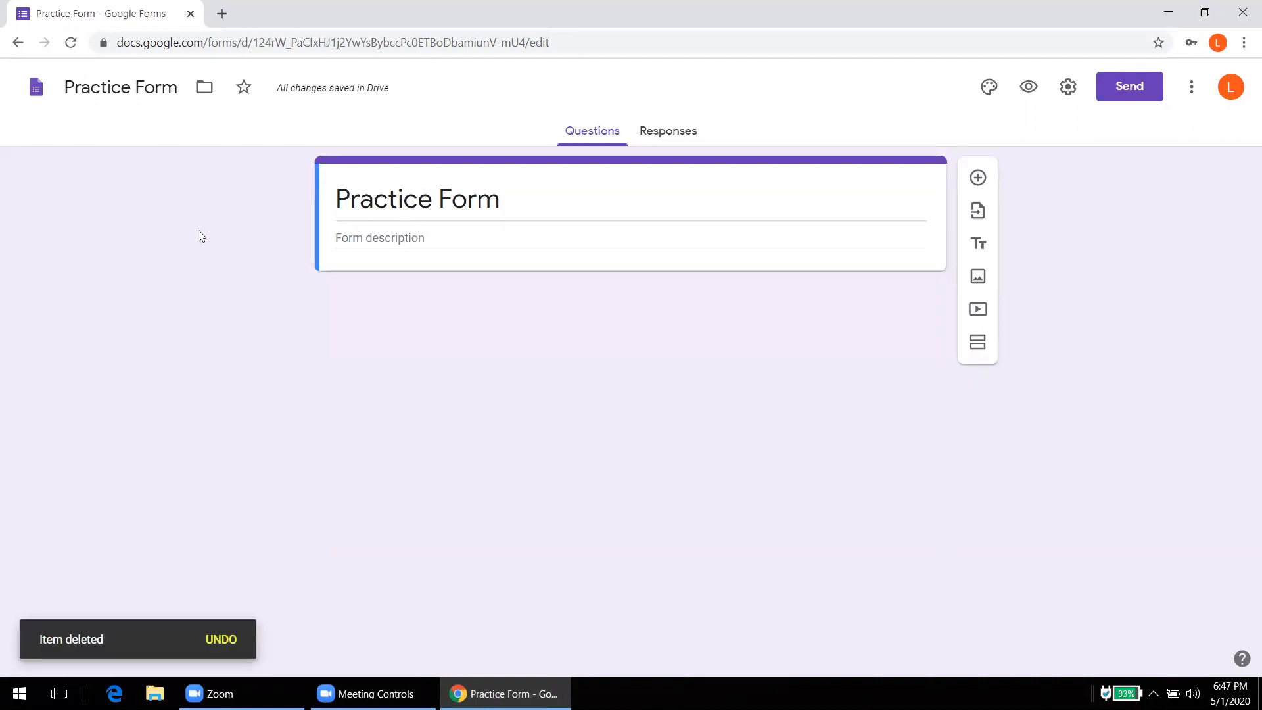
mouse_move(313, 99)
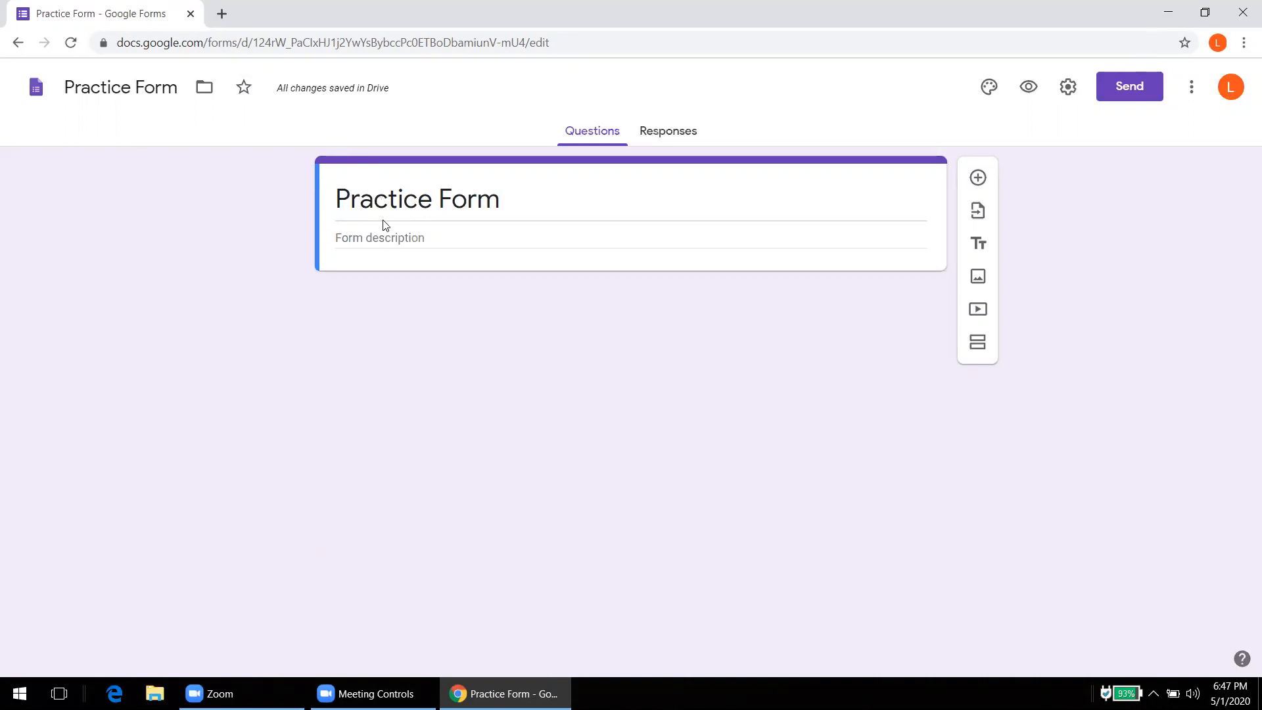
Step: Add the description 'This form is created to practice Google Forms', correcting the Goofle typo
left_click(386, 244)
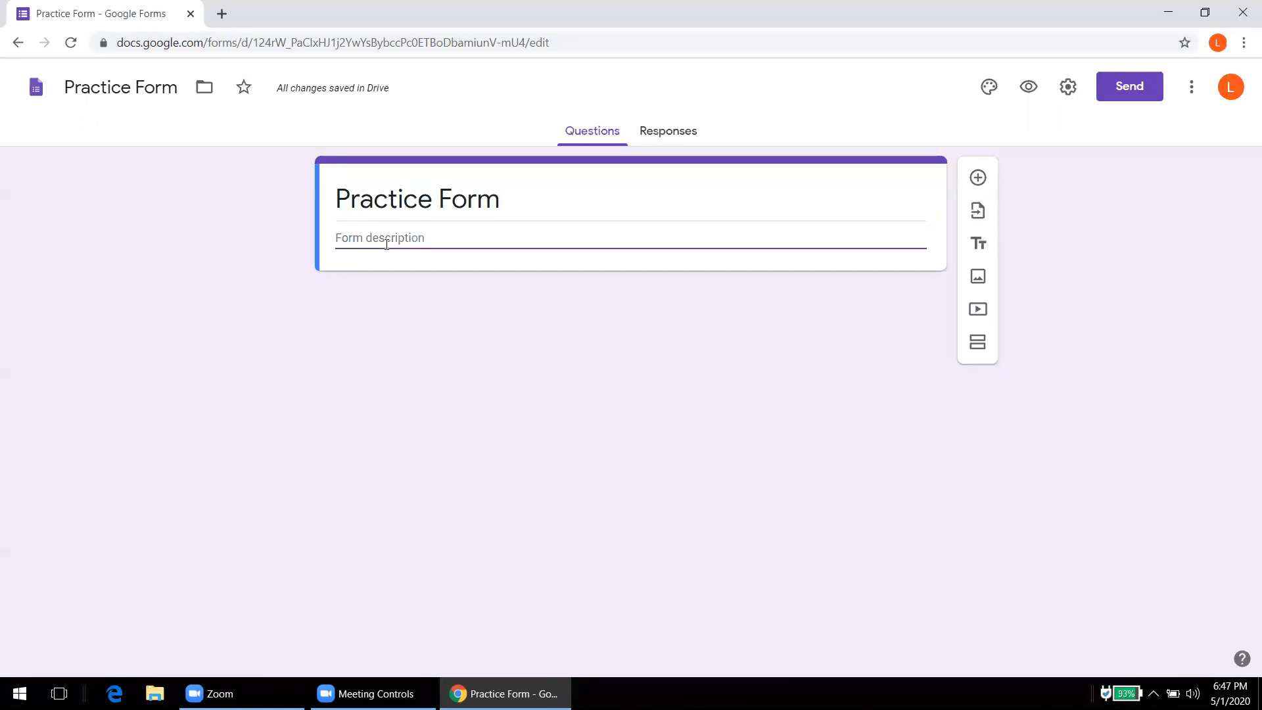
type("This")
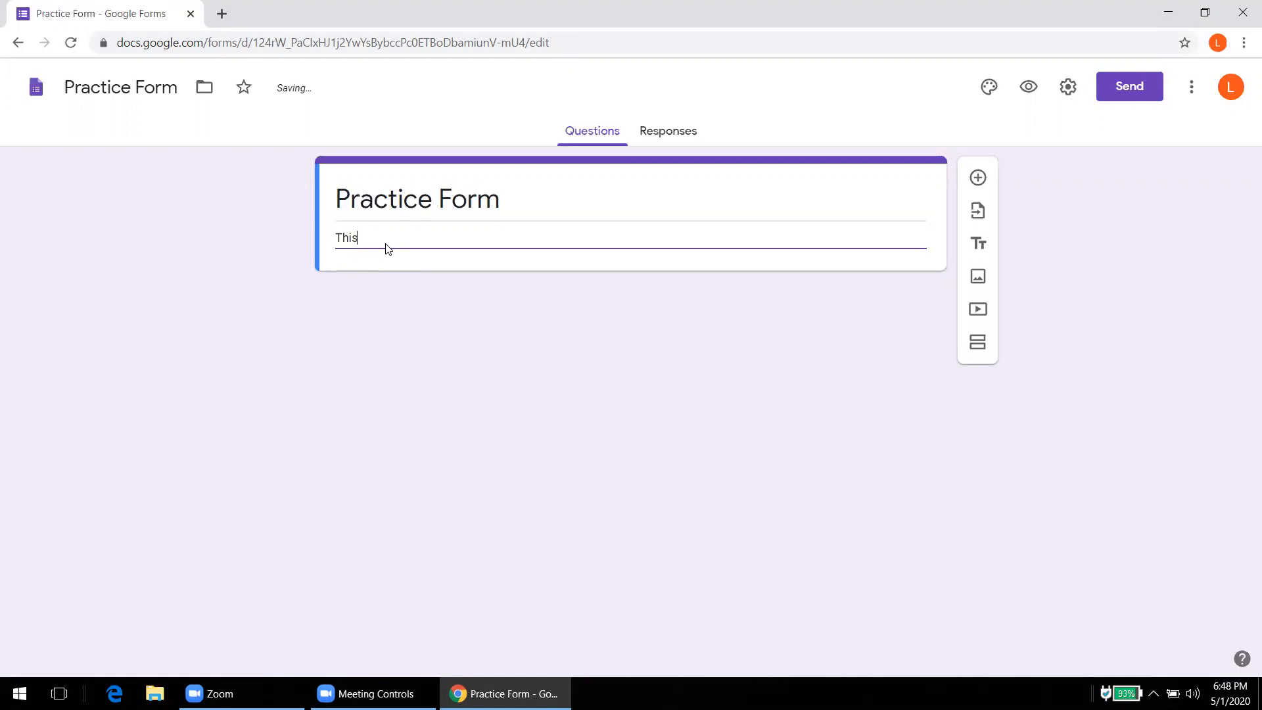
type(" form is created")
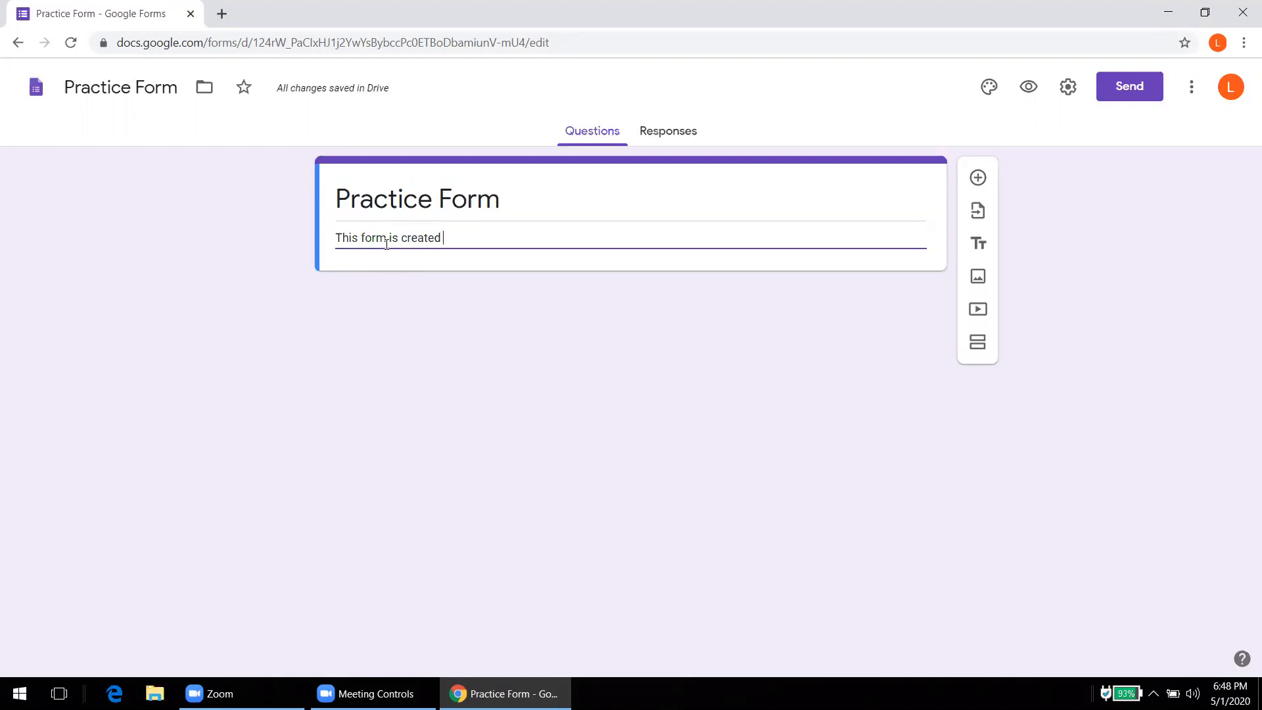
type(" to pract")
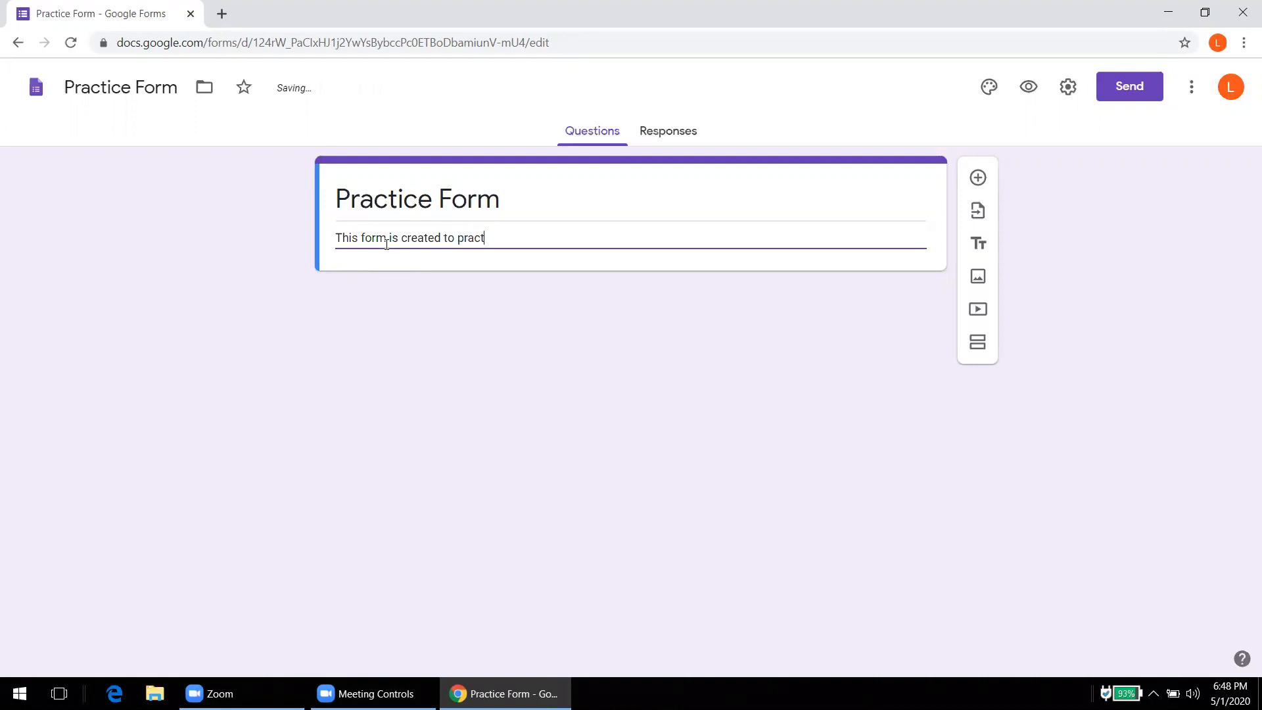
type("ice Goofle ")
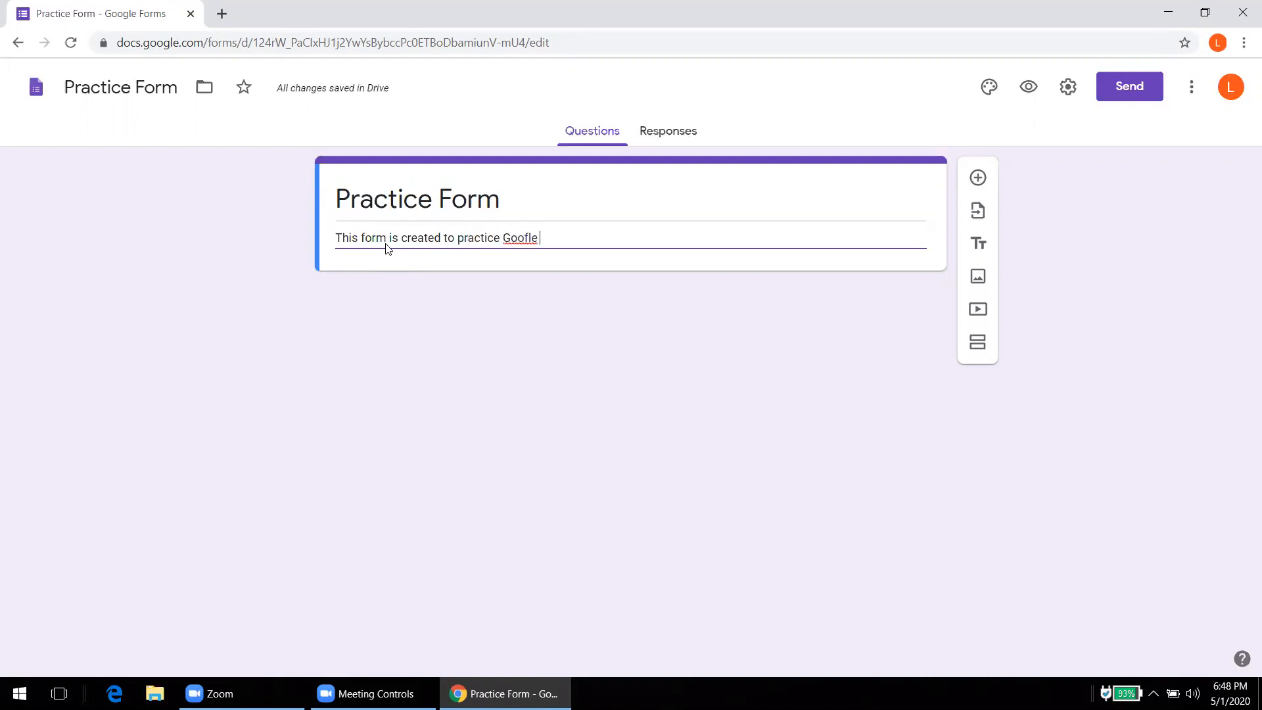
type("Forms")
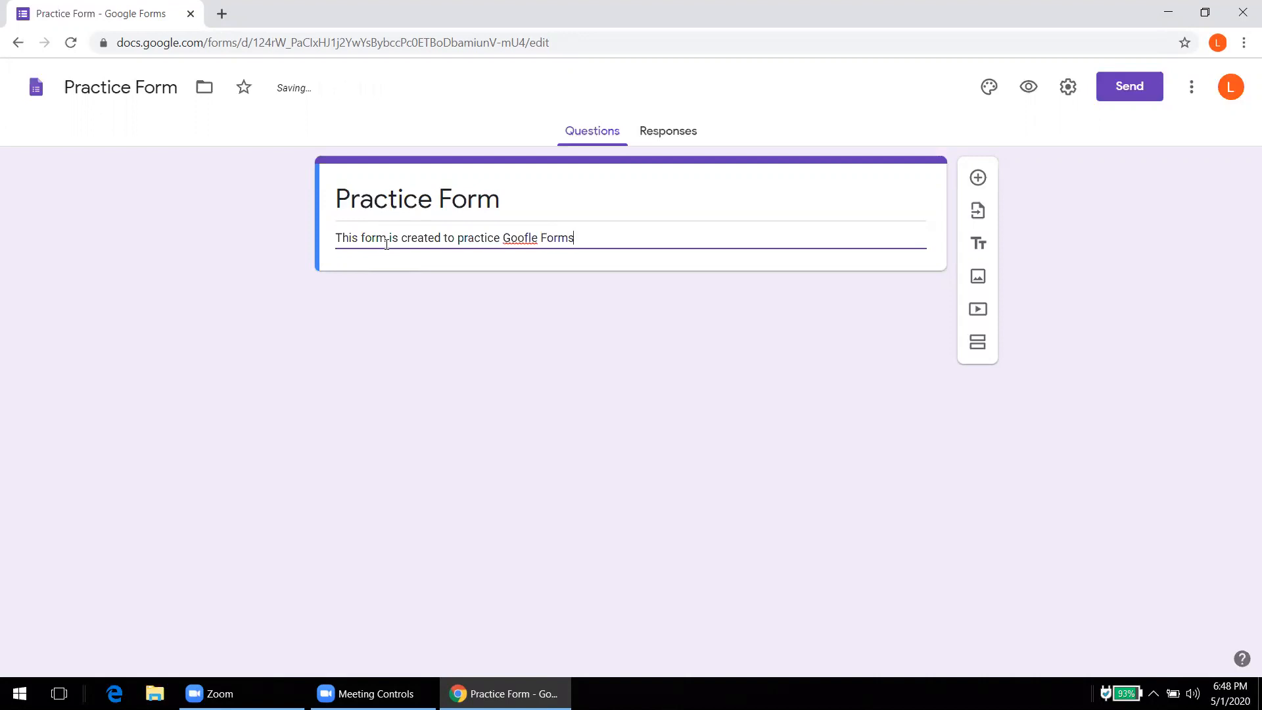
left_click(529, 238)
key("BackSpace")
type("g")
left_click(668, 313)
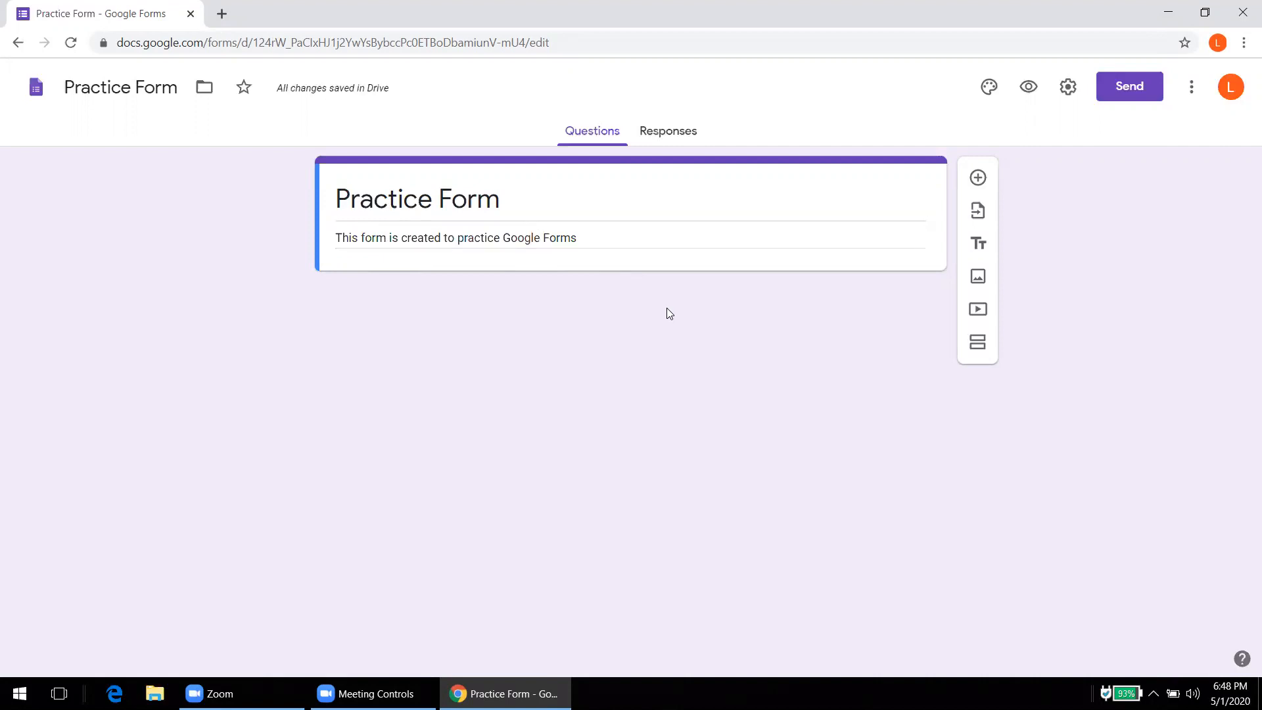
Step: Set the form header image to the colourful candy picture
left_click(987, 89)
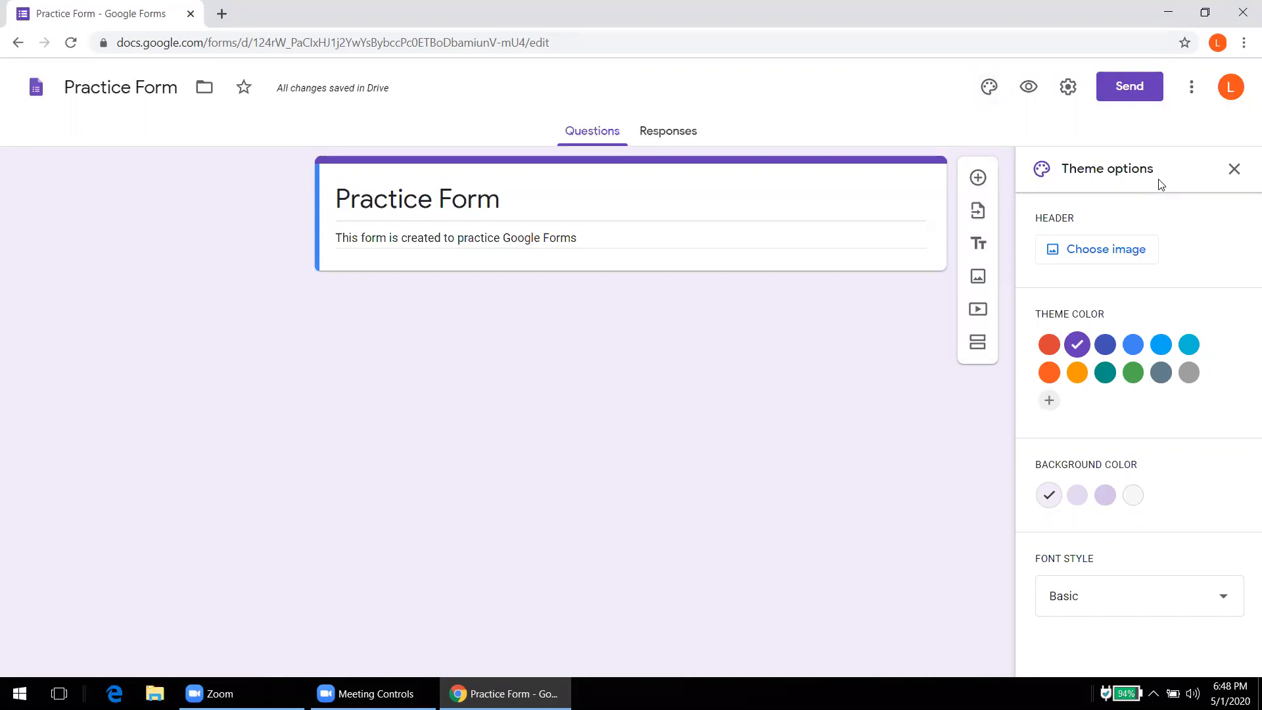
left_click(1091, 257)
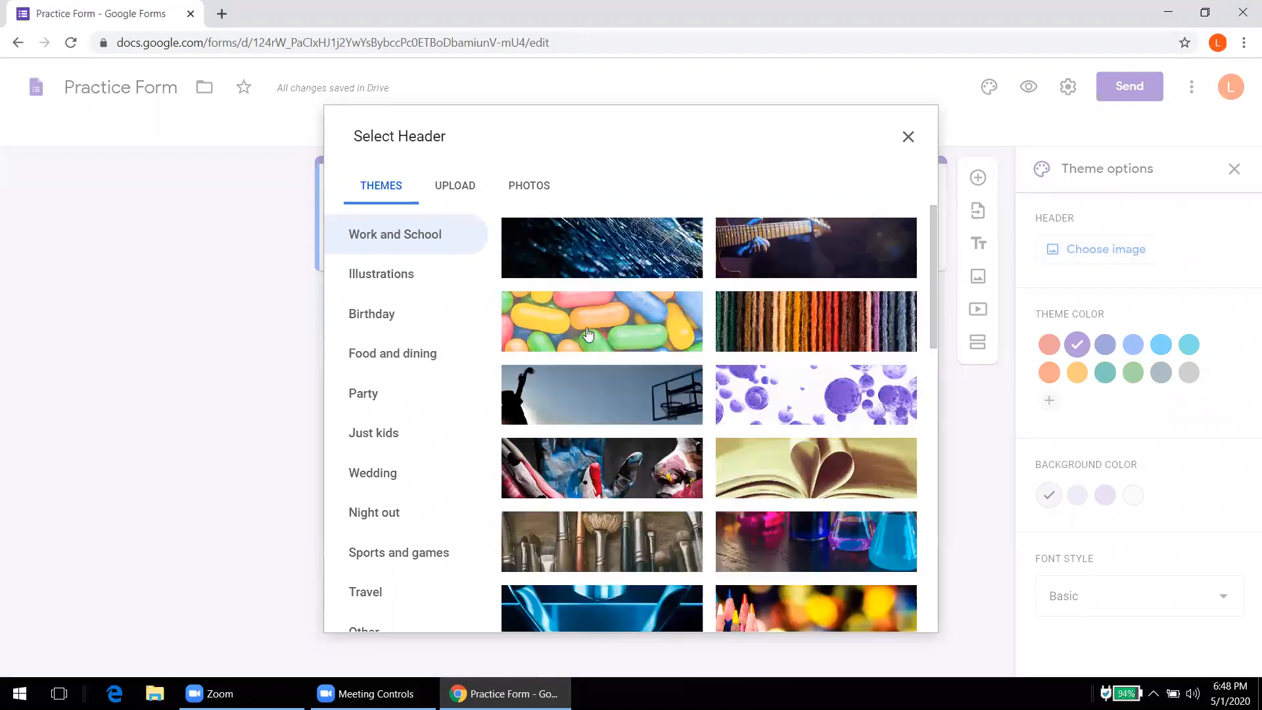
left_click(588, 335)
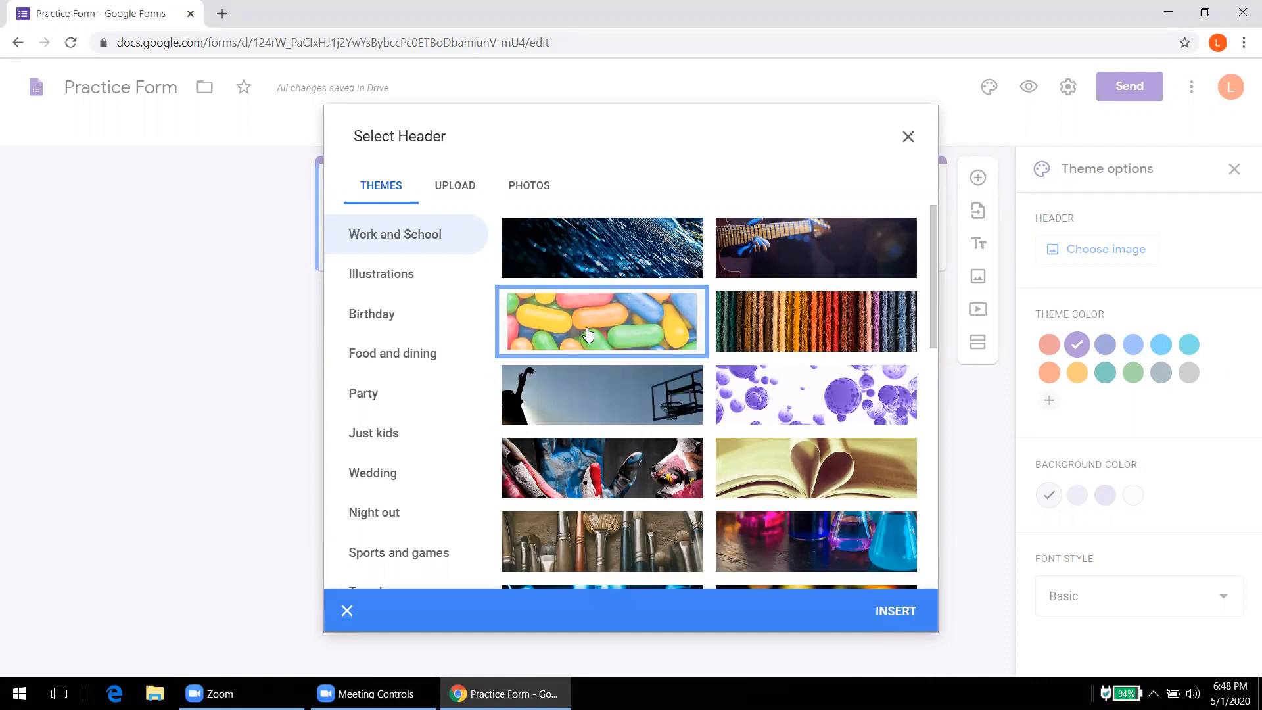
left_click(891, 612)
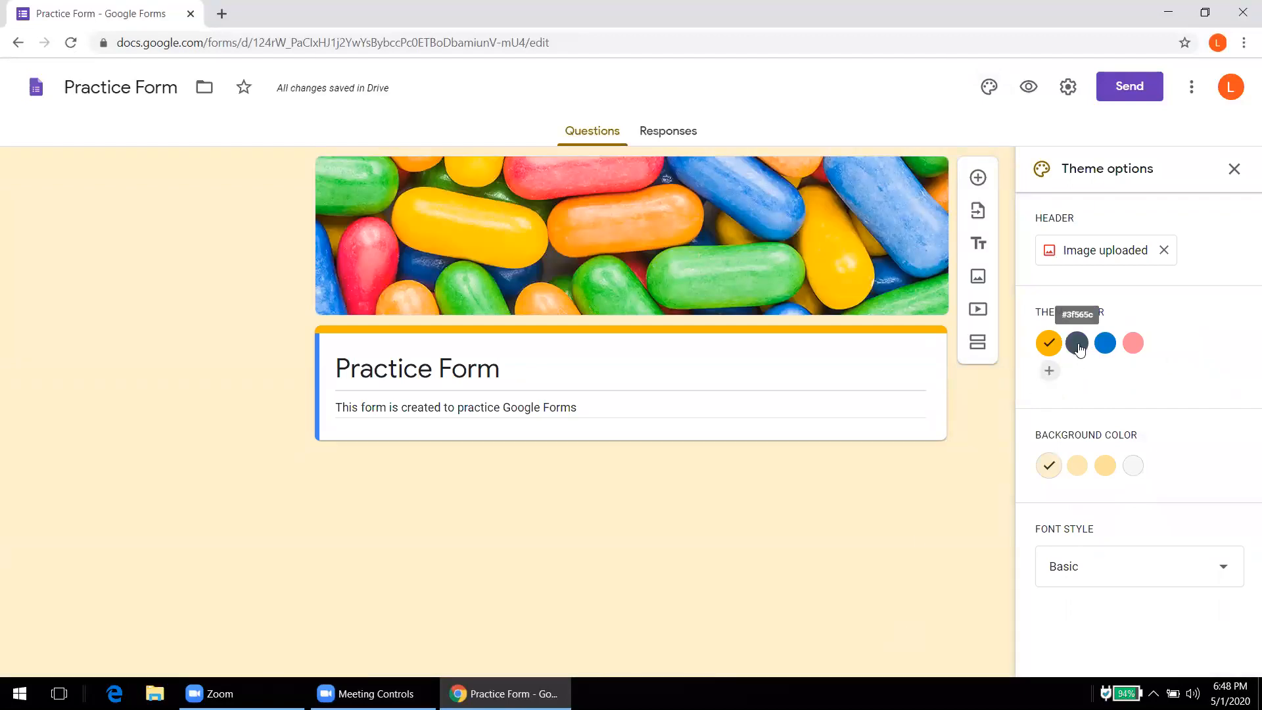
Step: Choose a blue theme colour, light blue background and Basic font style
left_click(1104, 345)
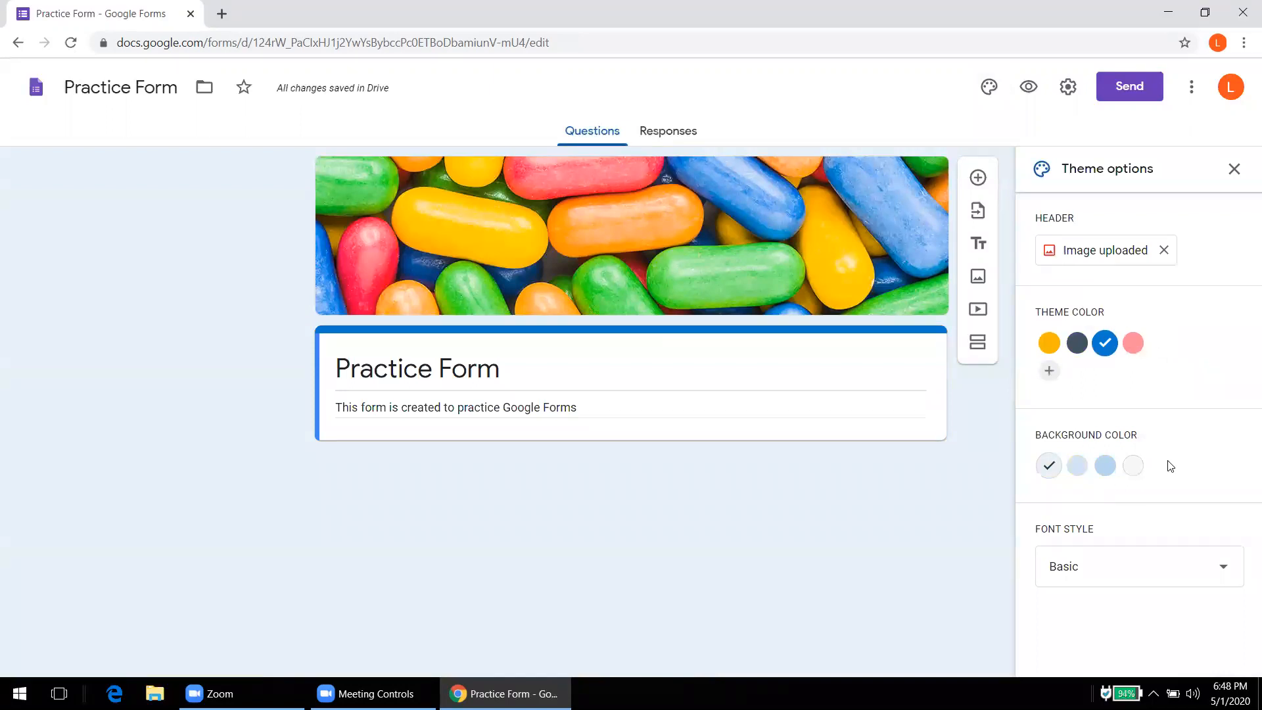
left_click(1104, 468)
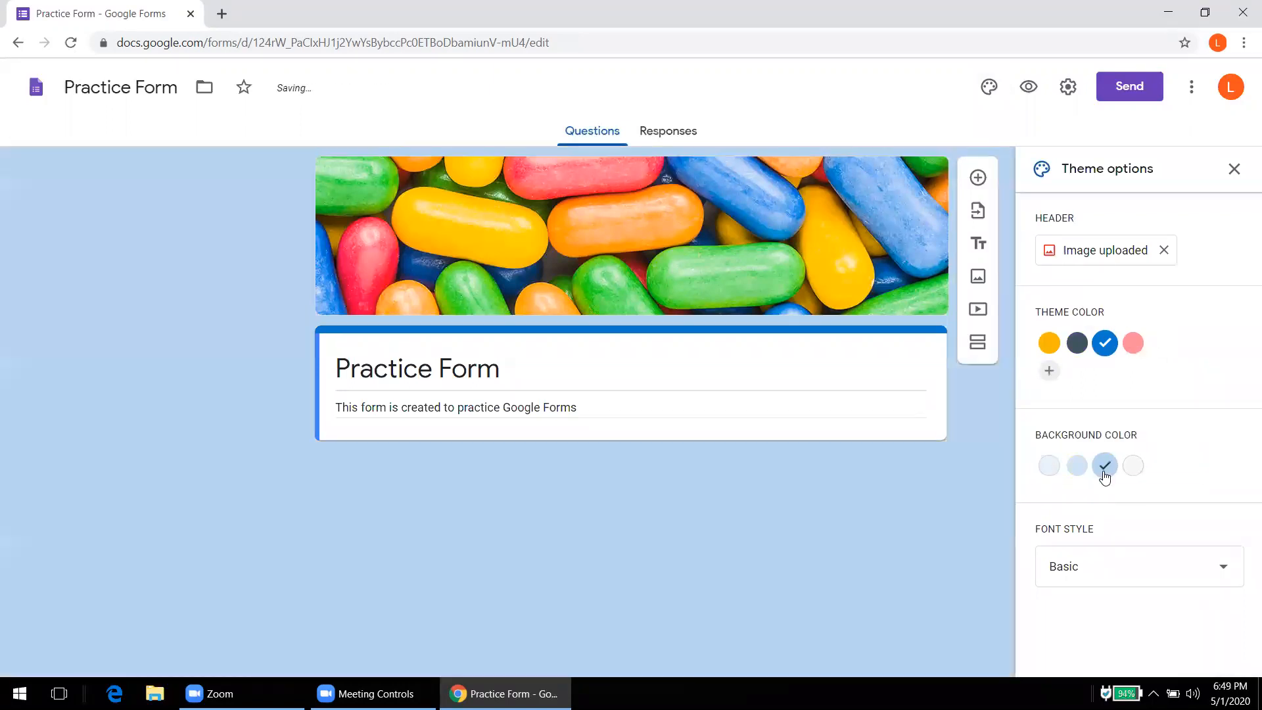
left_click(1108, 575)
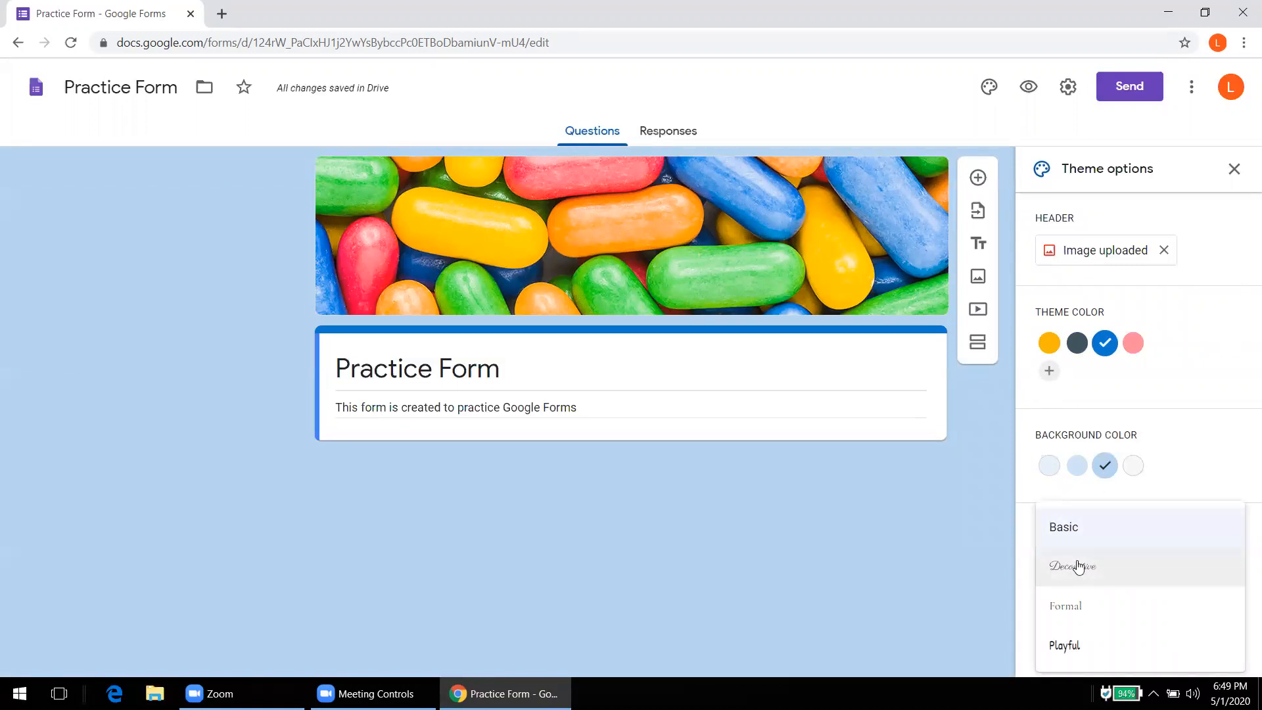
left_click(1066, 525)
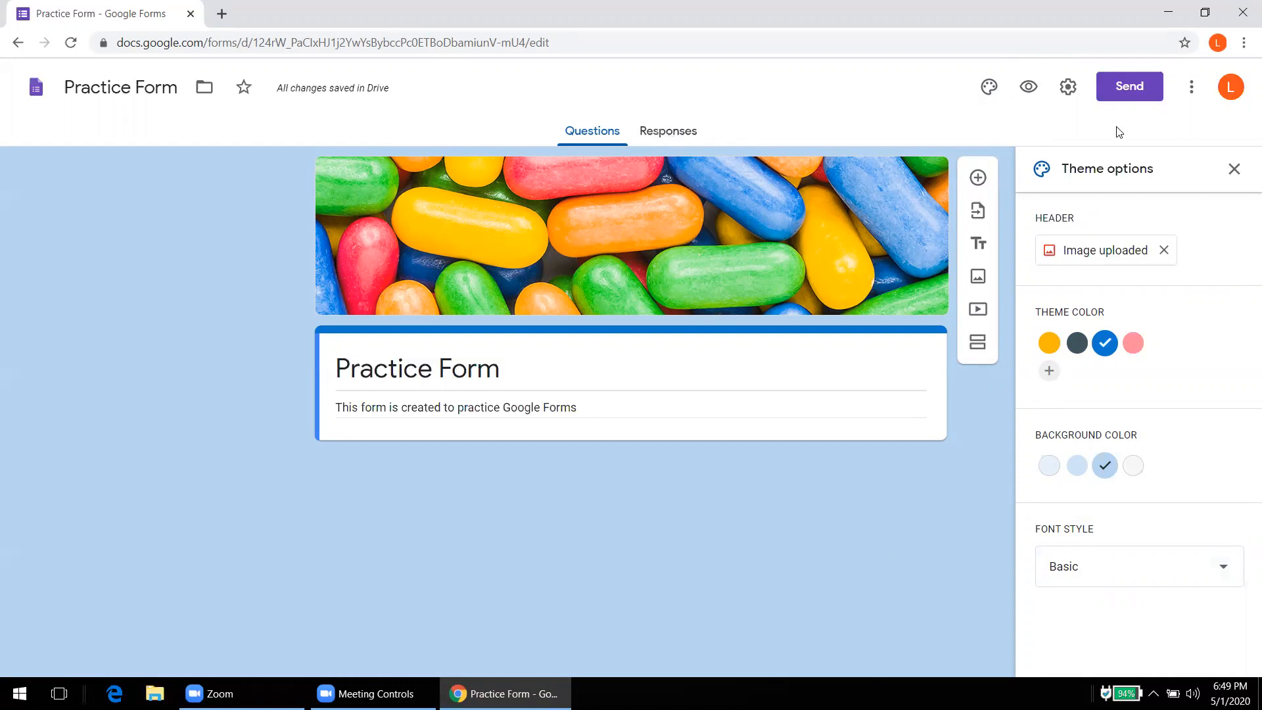
left_click(1235, 171)
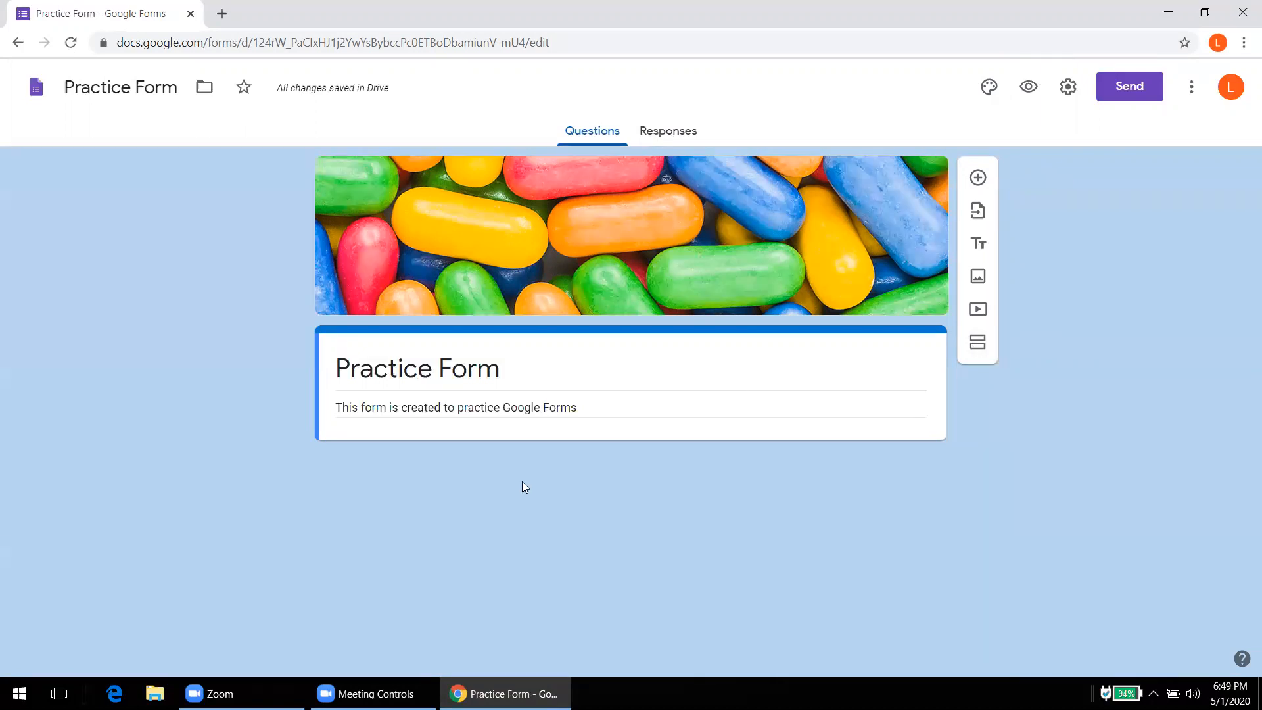
Step: Add a new question card and keep Multiple choice as its type
left_click(978, 177)
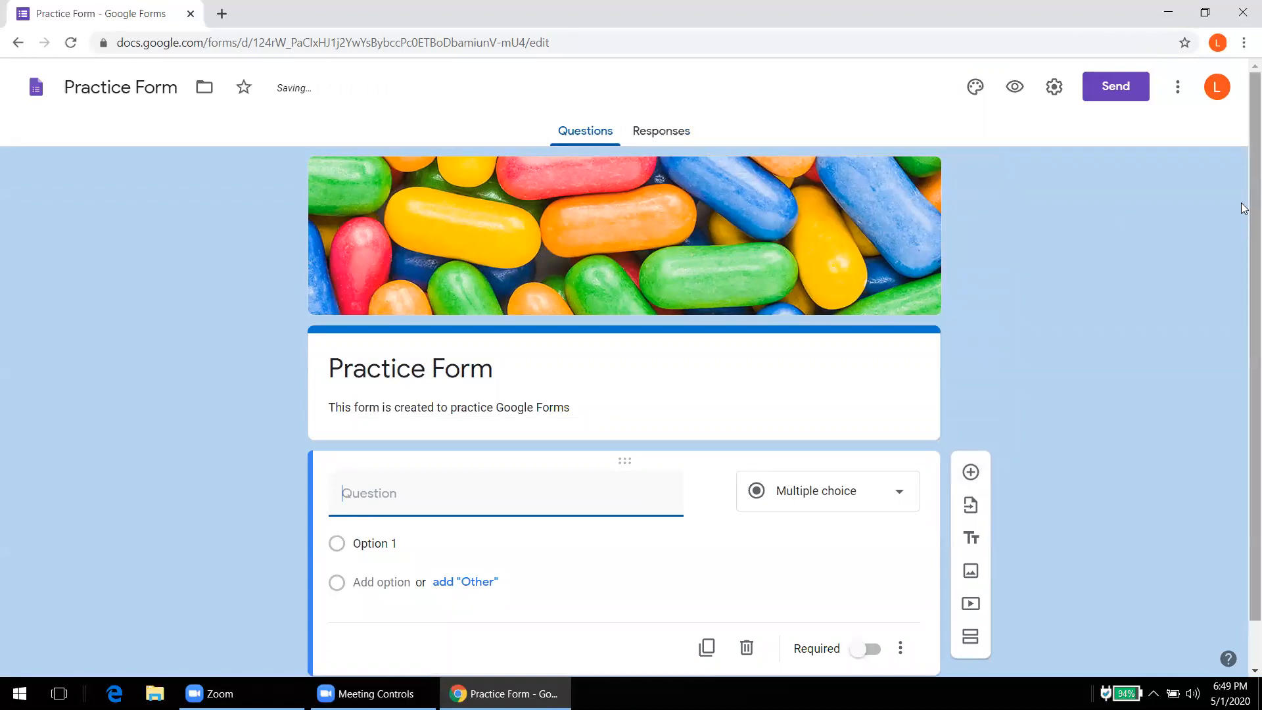
scroll(1244, 274, "down", 1)
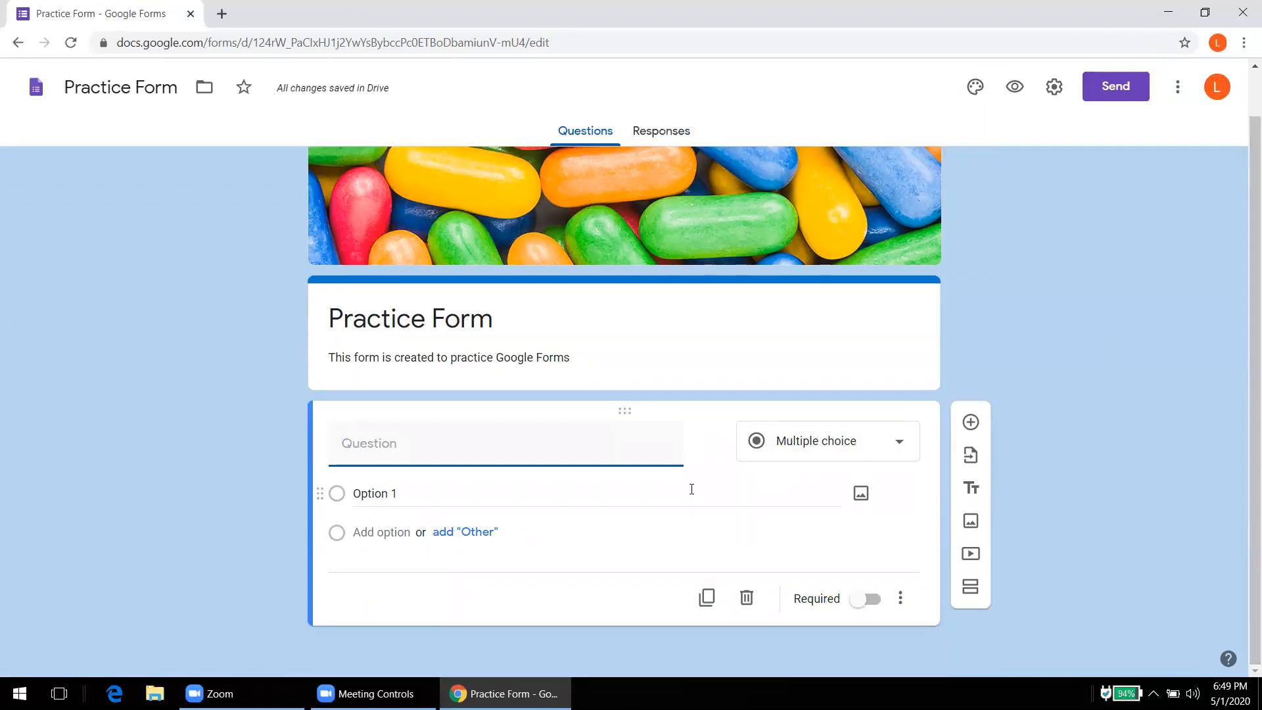
left_click(900, 444)
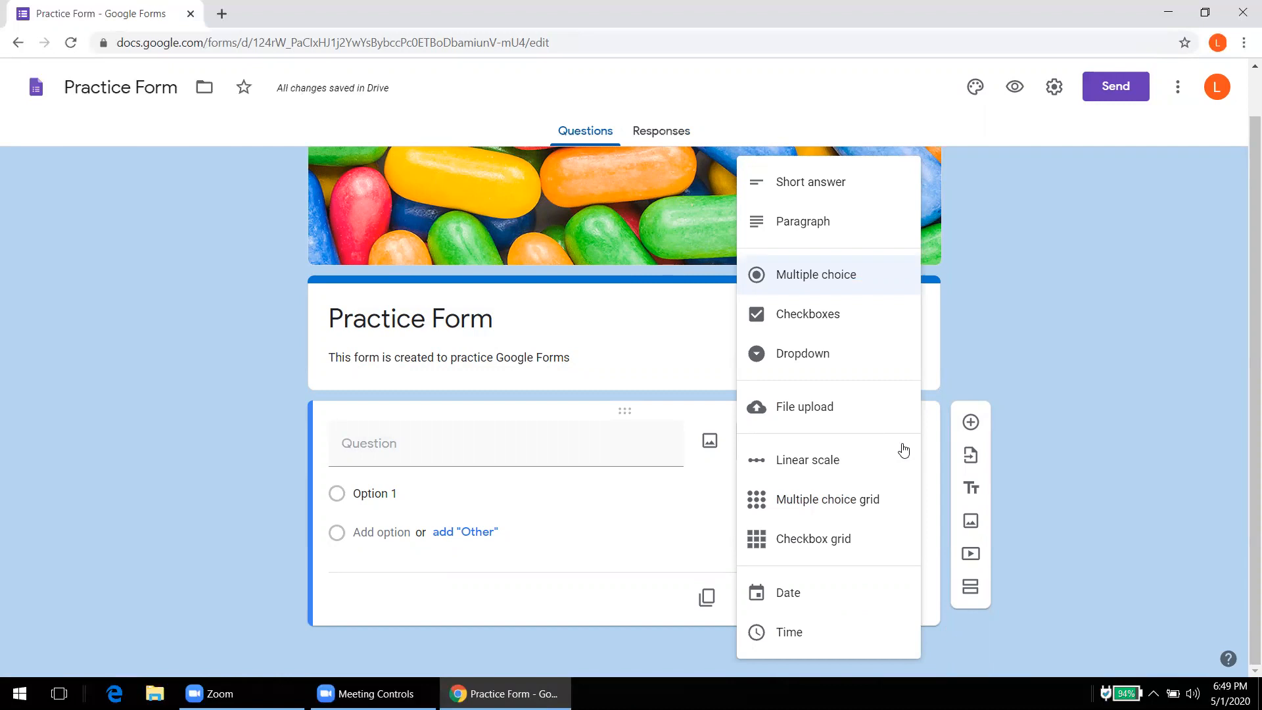
left_click(360, 452)
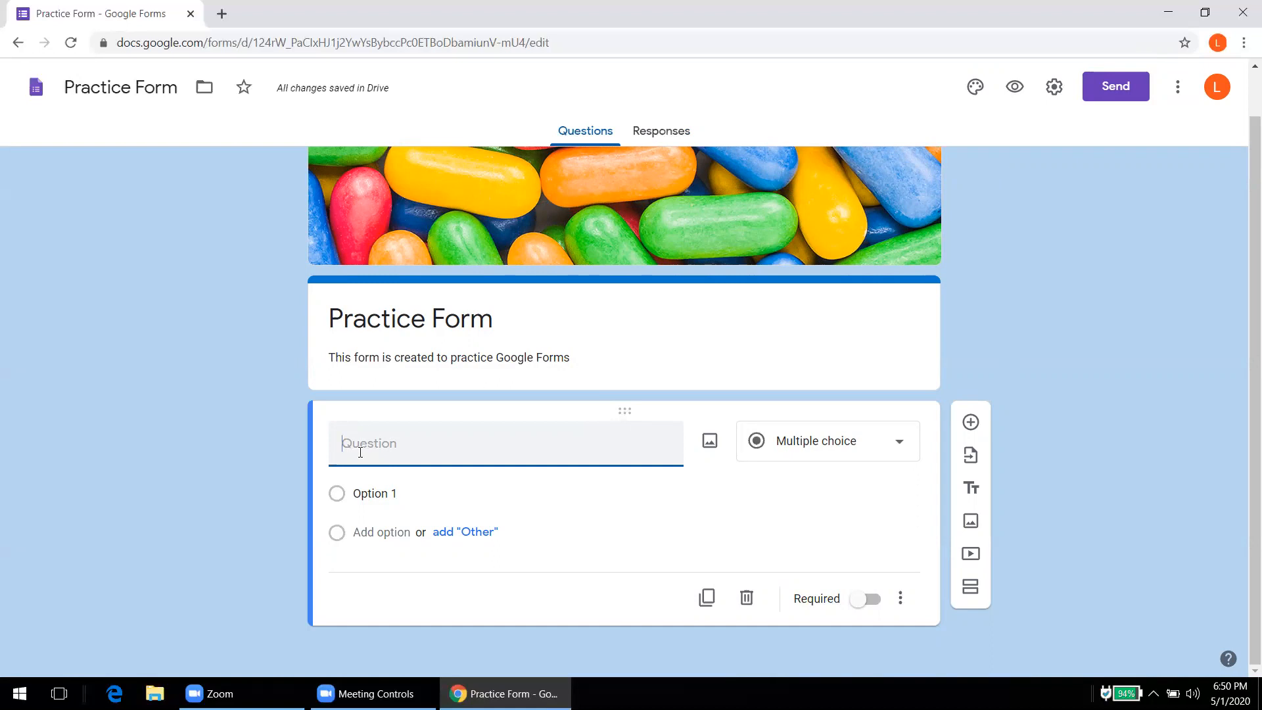
Step: Add a second section to the form
right_click(973, 591)
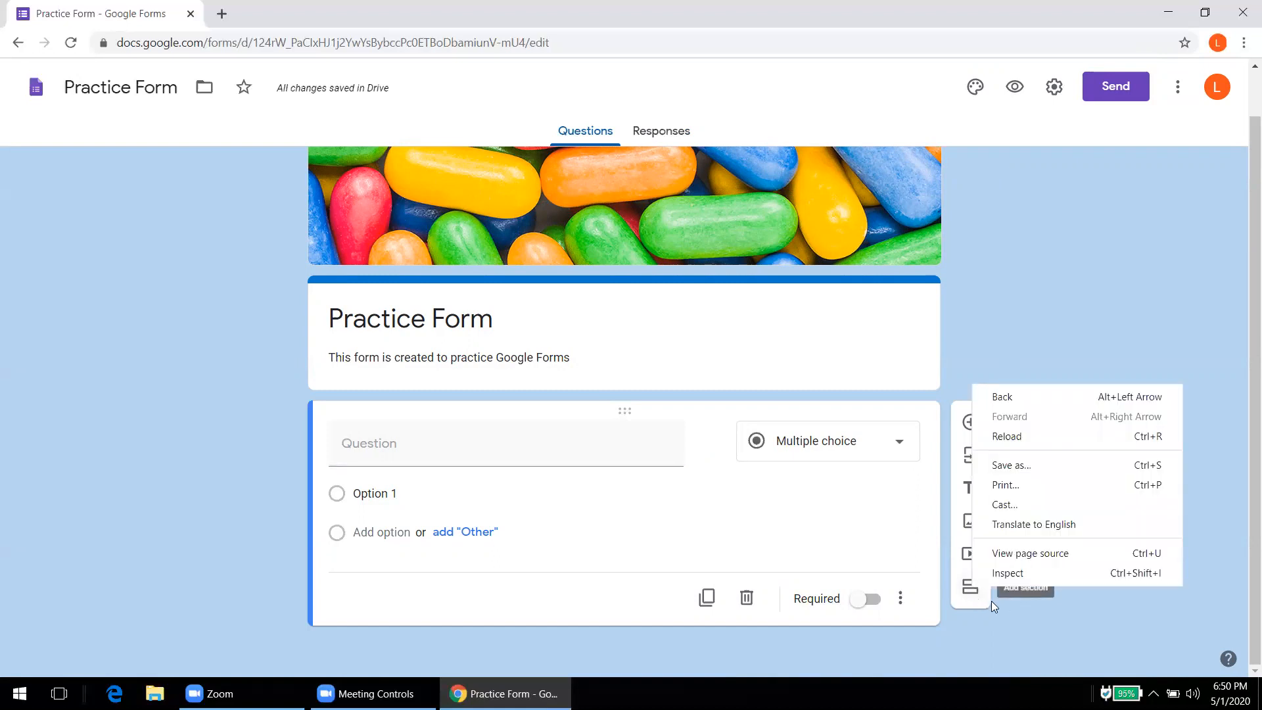
left_click(970, 591)
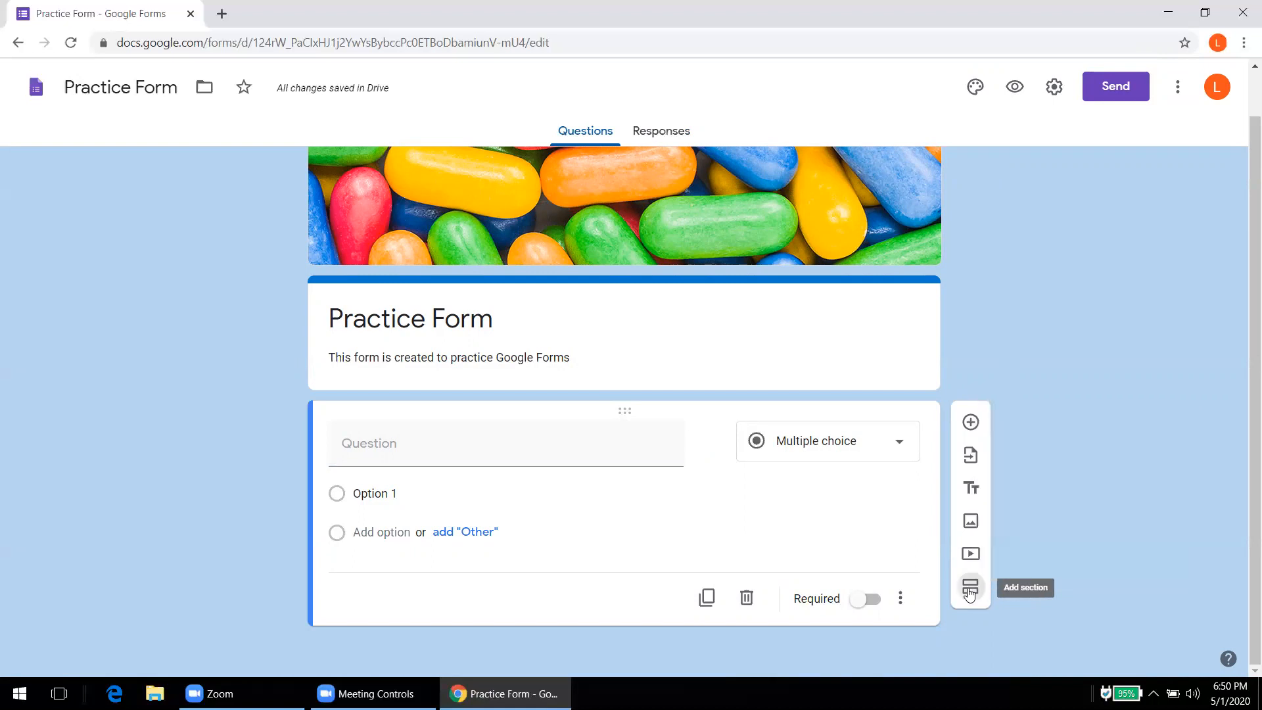
left_click(969, 592)
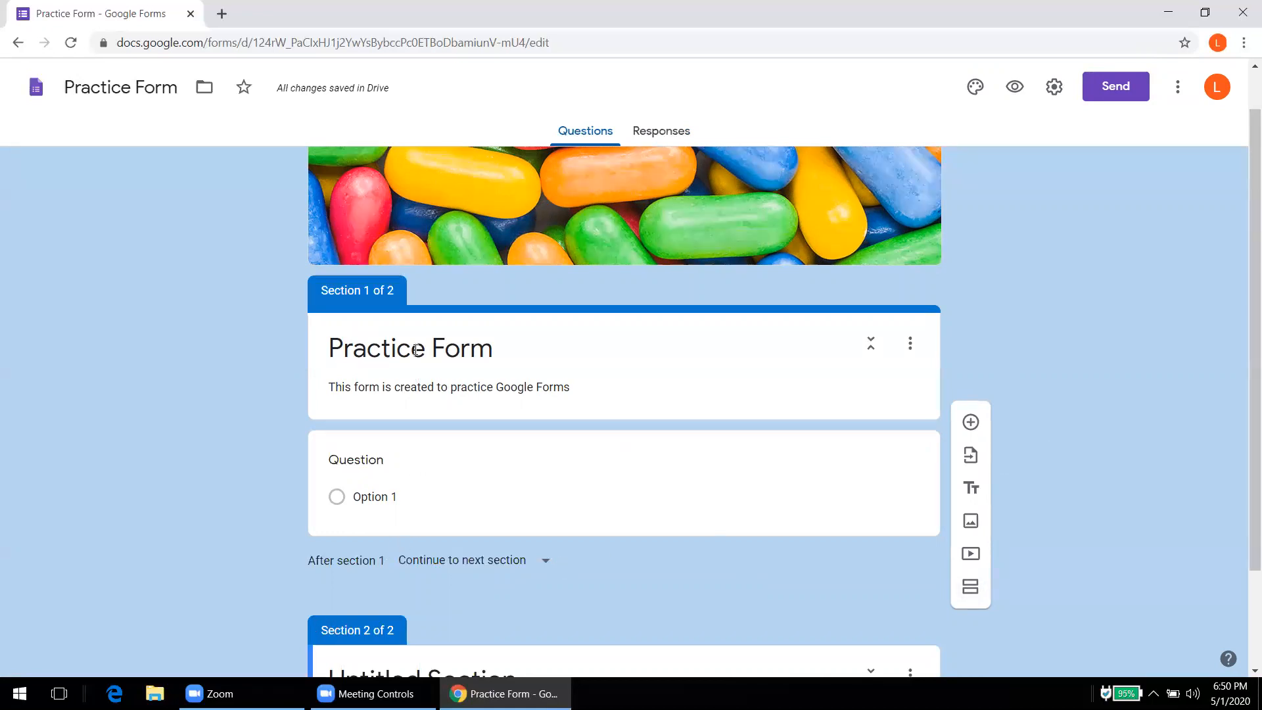
Step: Insert a title-and-description block headed 'Demographic Details'
left_click(417, 350)
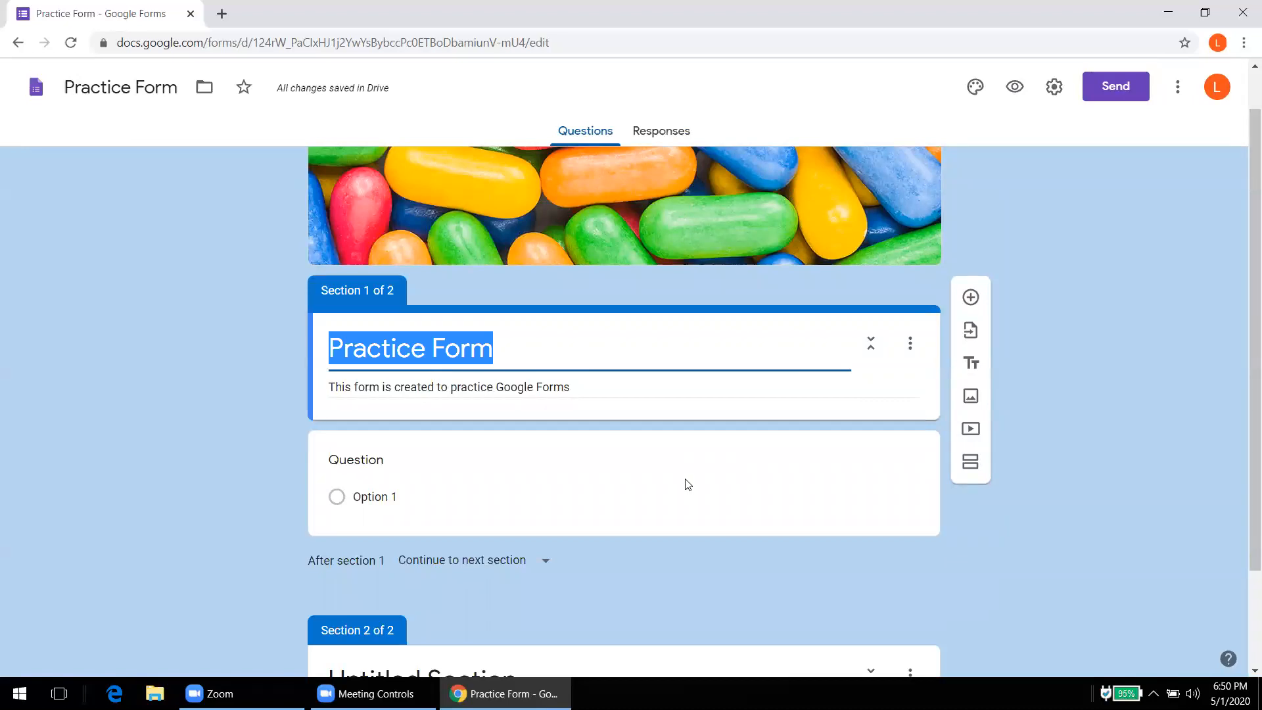
left_click_drag(1023, 454, 776, 518)
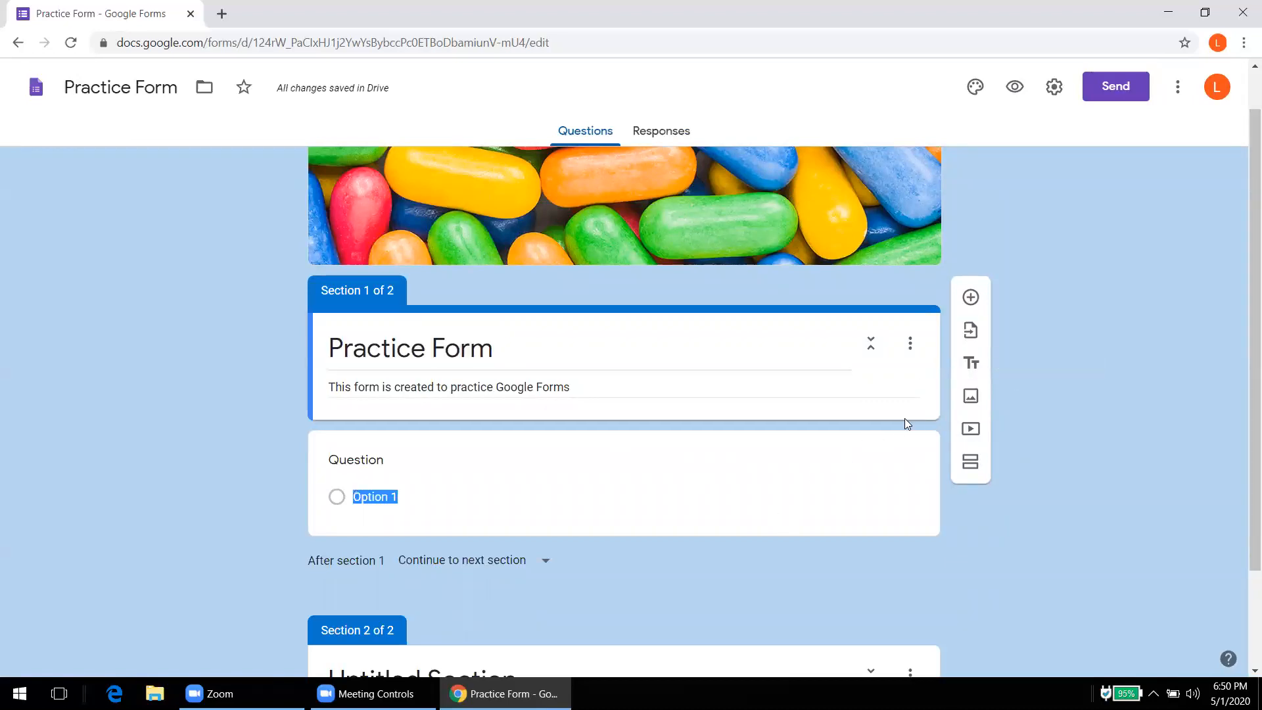
left_click(971, 362)
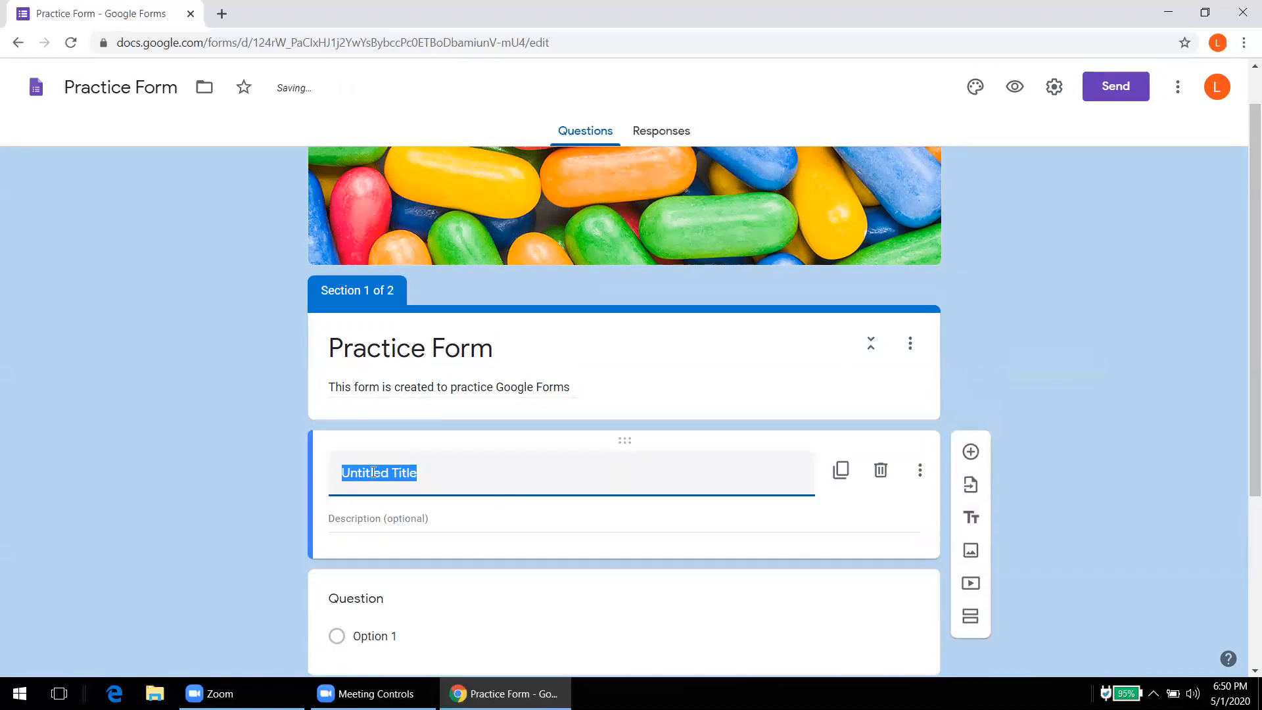
type("Demographic Details")
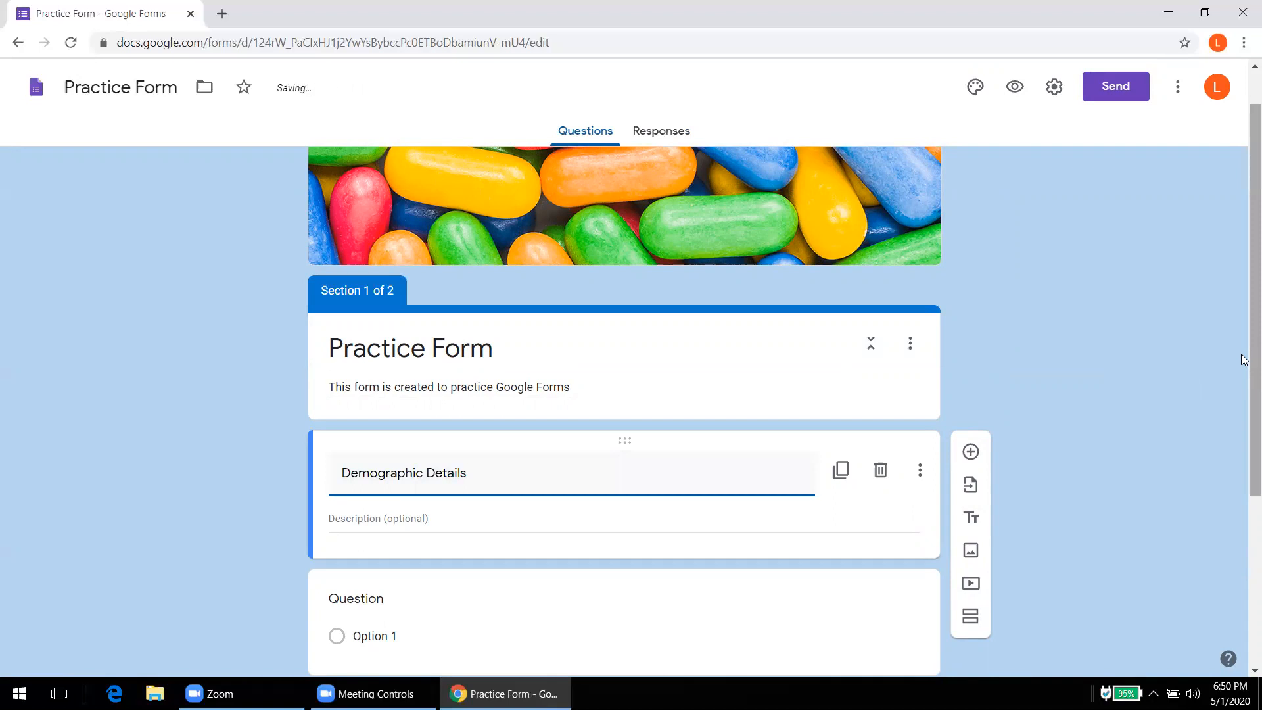
scroll(1143, 445, "down", 2)
key("ctrl+minus")
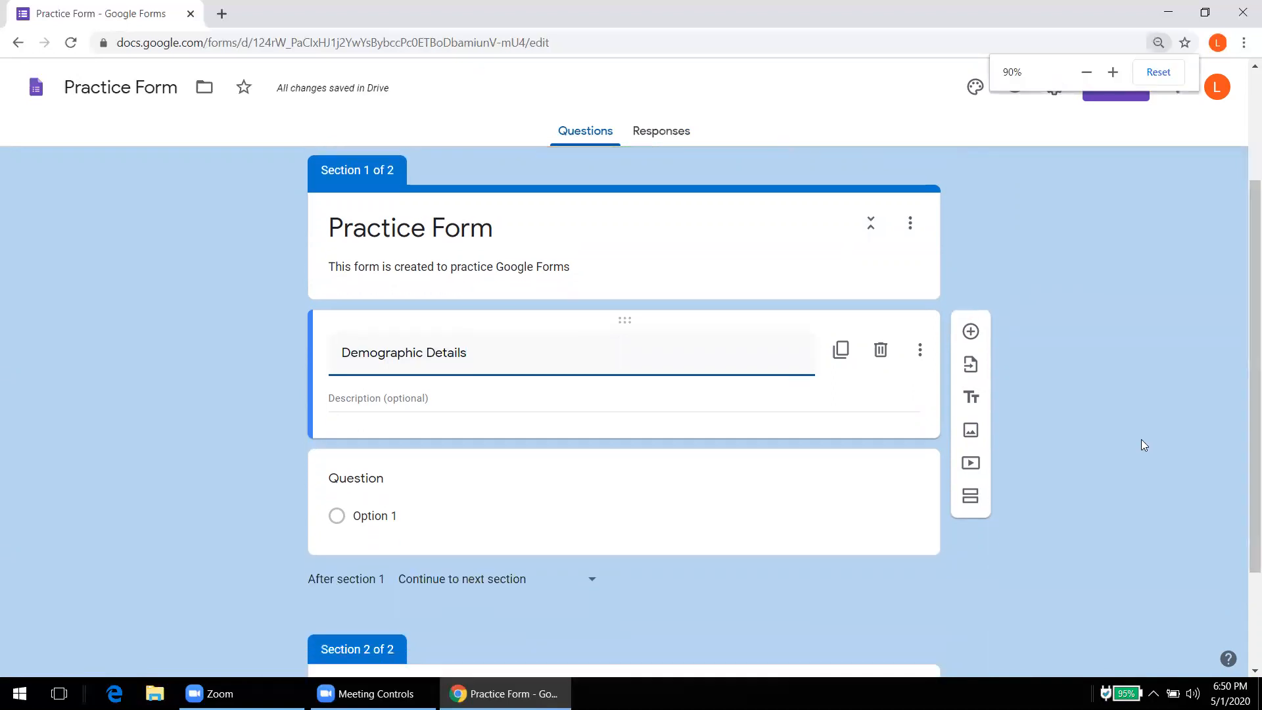
key("ctrl+minus")
key("ctrl+minus")
key("ctrl+minus")
key("ctrl+minus")
key("ctrl+minus")
left_click_drag(1133, 263, 1034, 296)
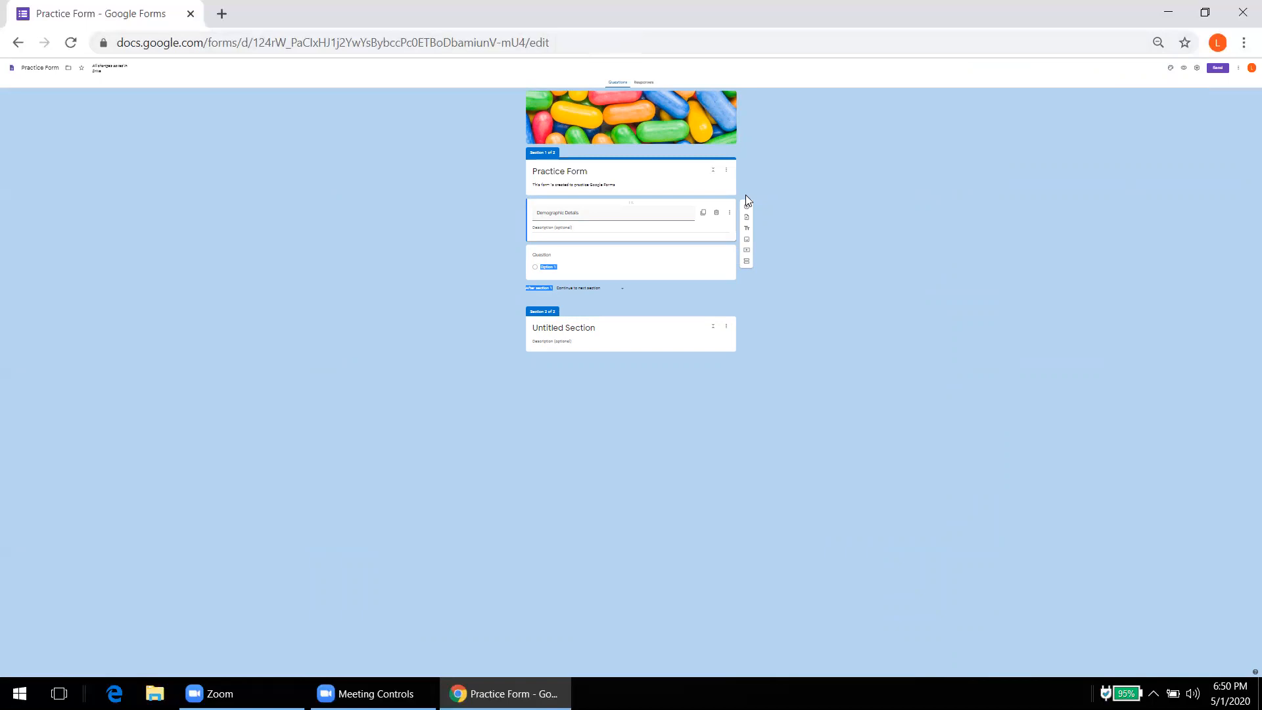
left_click_drag(1086, 149, 1084, 144)
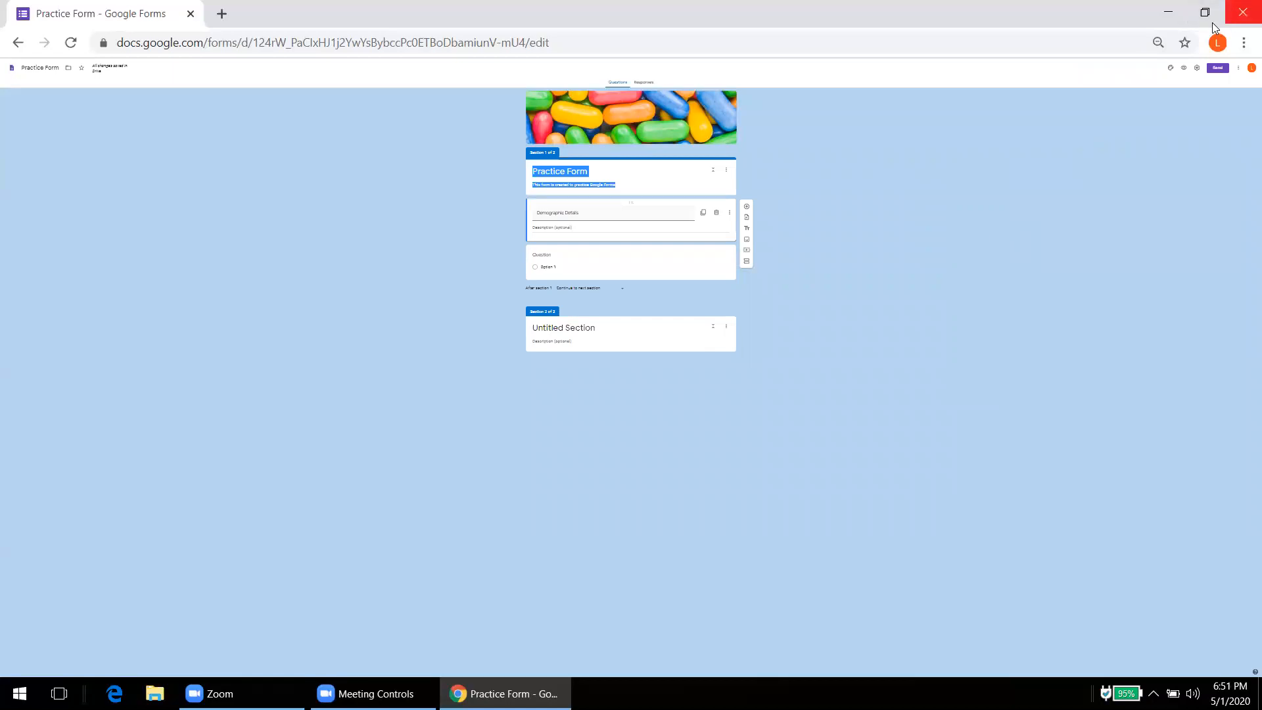
key("ctrl+minus")
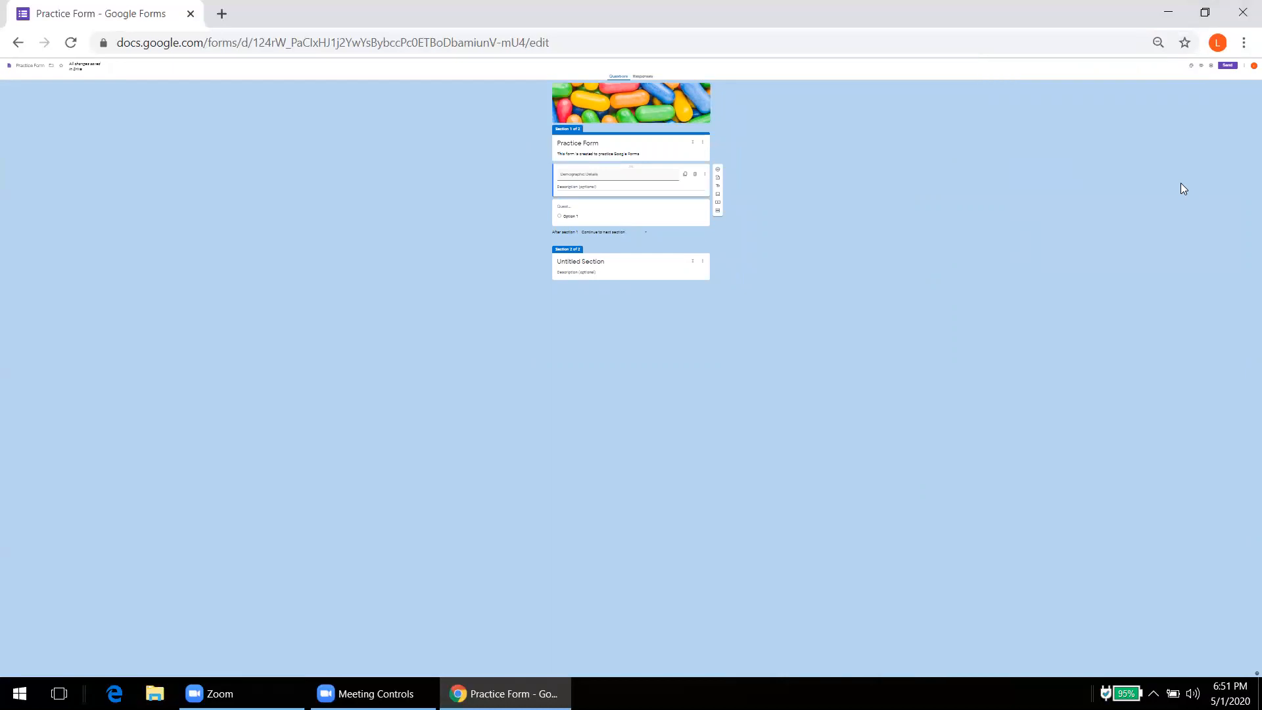
left_click(1157, 42)
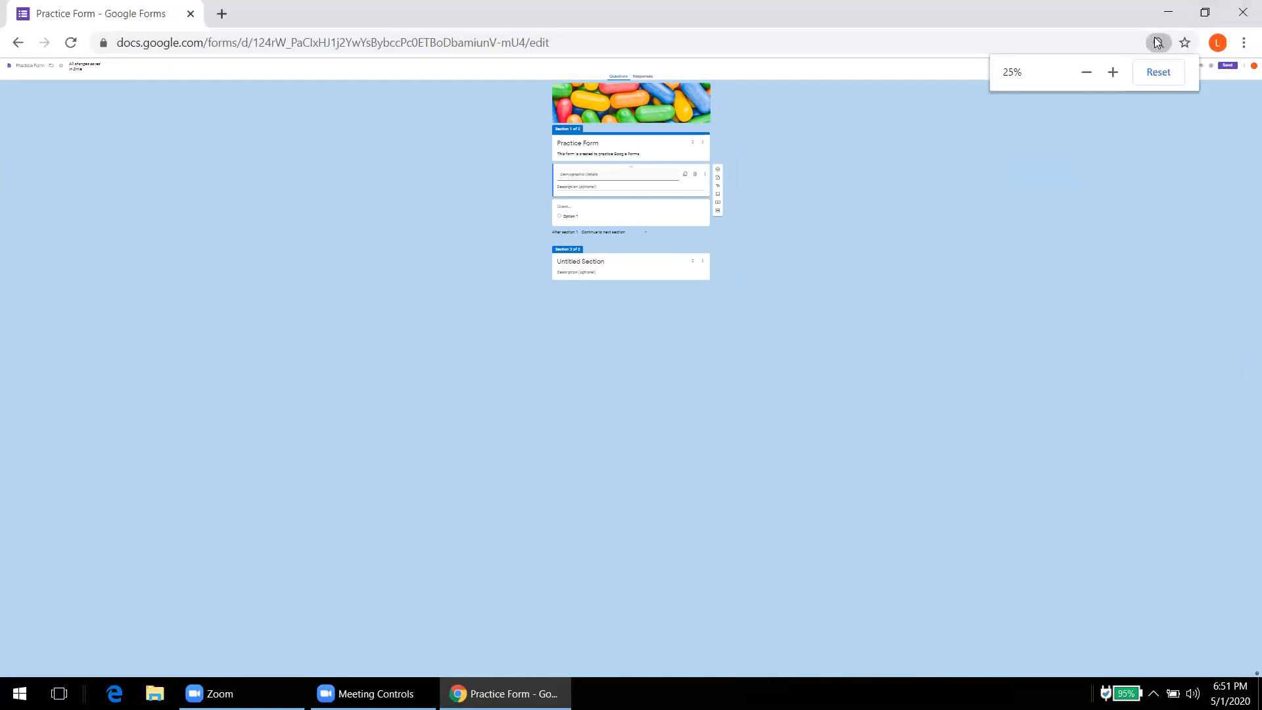
left_click(1112, 72)
left_click(1112, 72)
left_click(1112, 72)
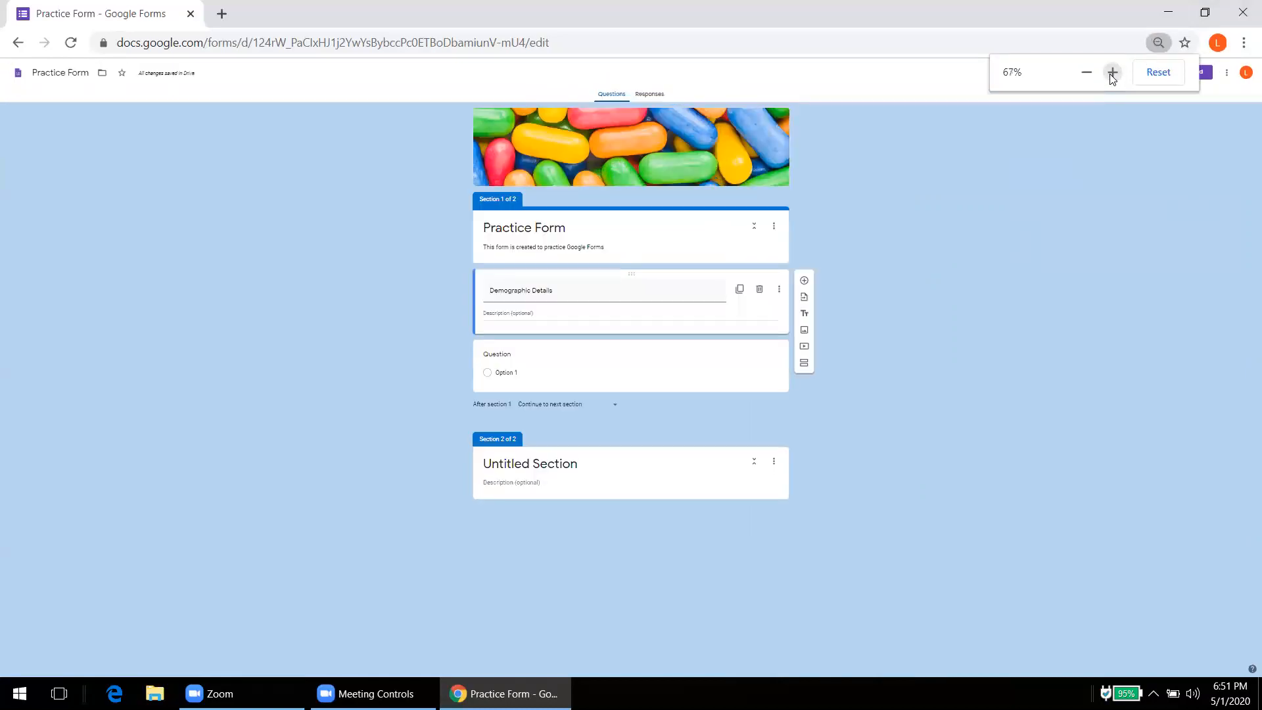
left_click(1112, 73)
left_click(1111, 72)
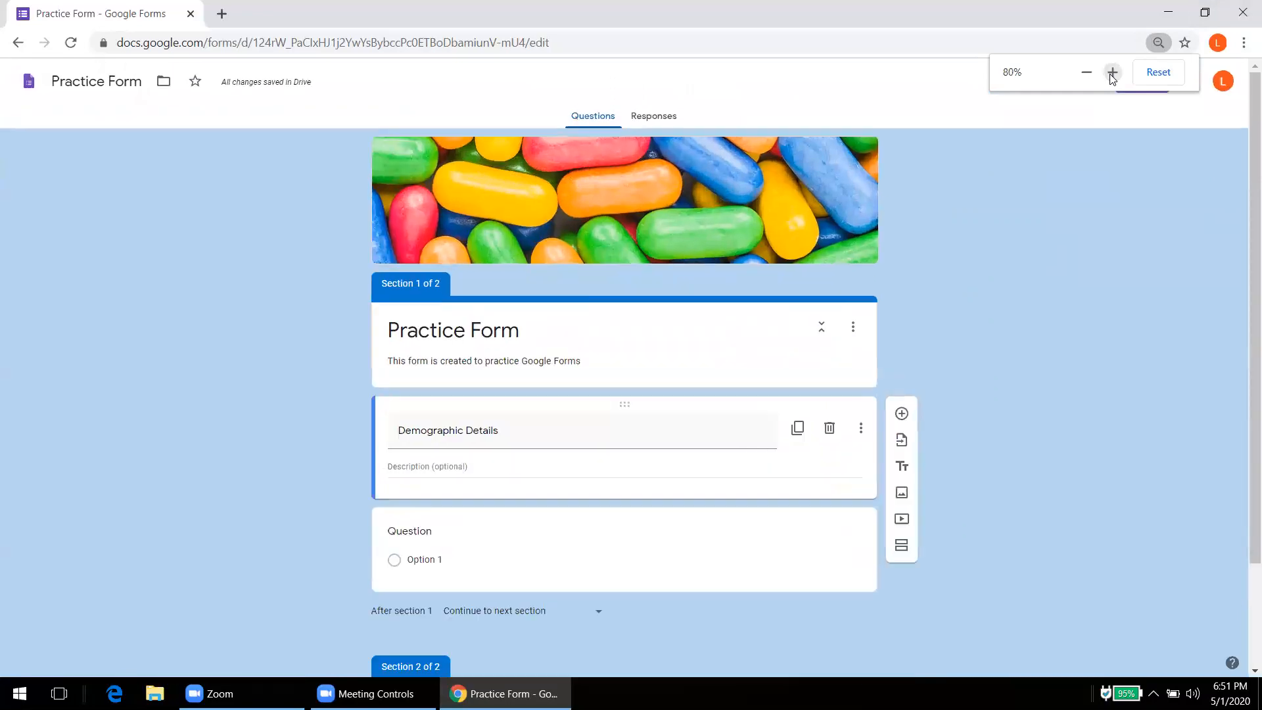
left_click(1112, 72)
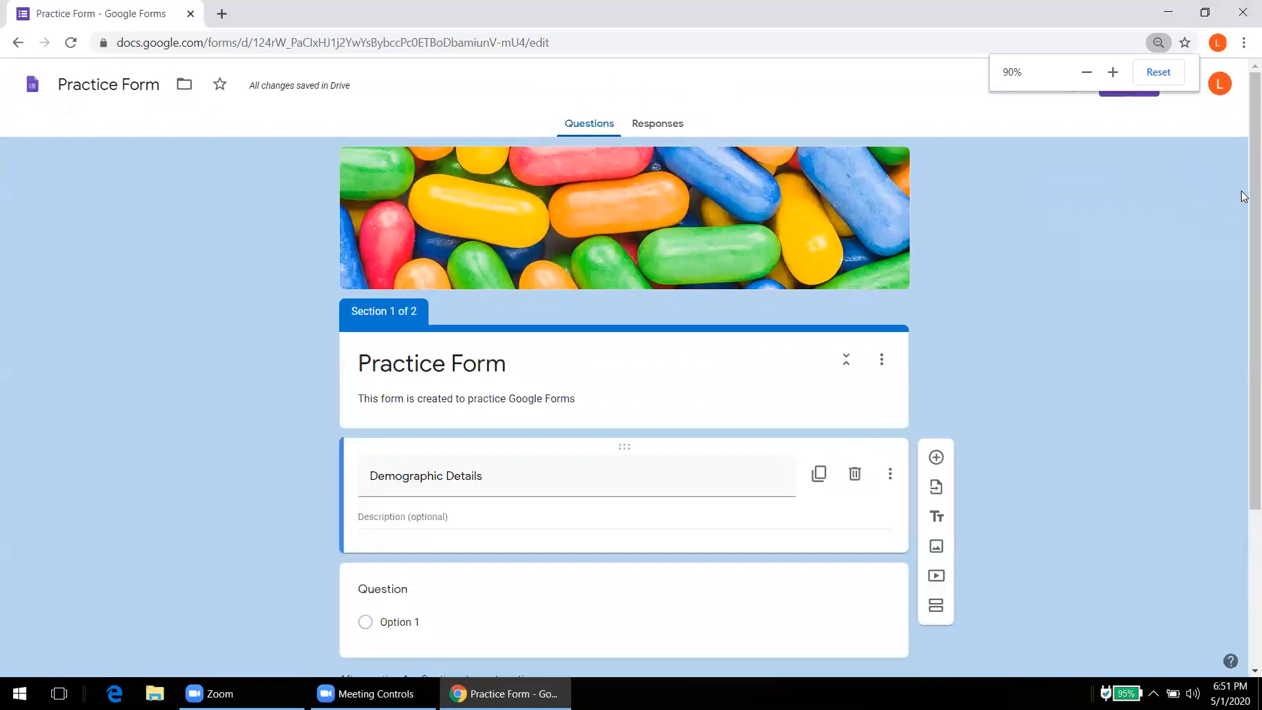
scroll(949, 313, "down", 2)
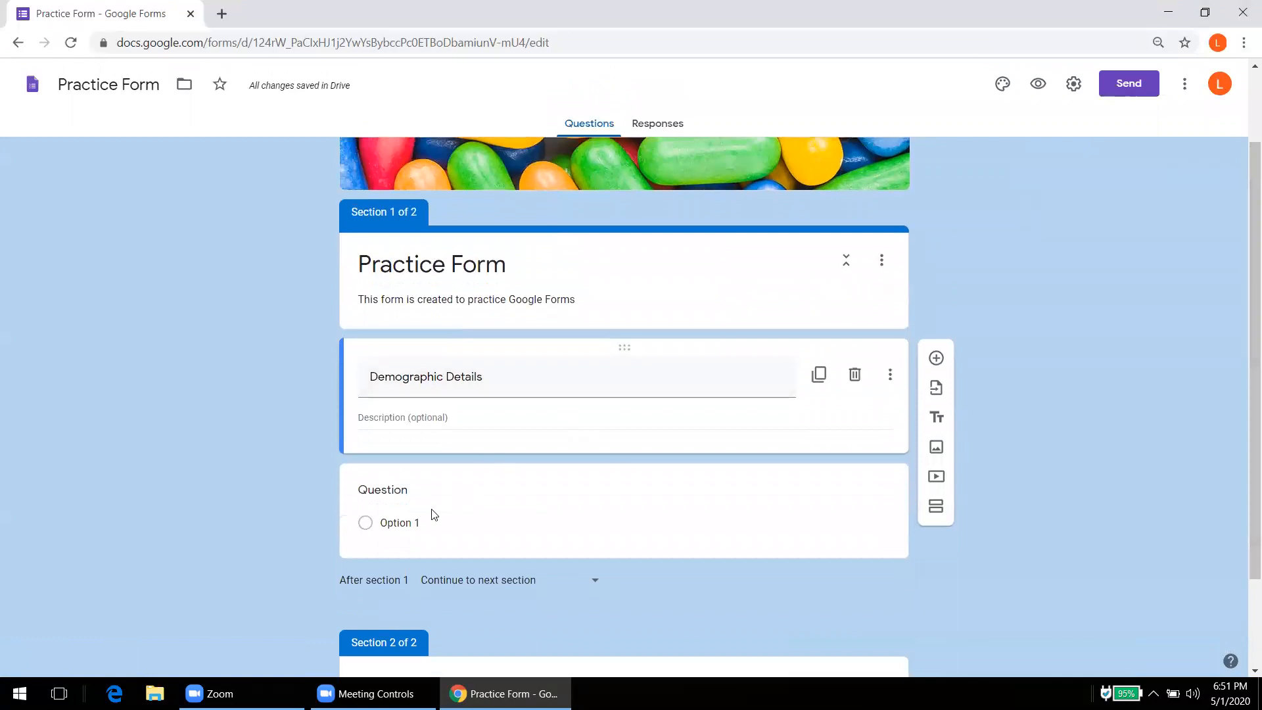
Step: Make 'Your name' a required short-answer question and add another question below it
left_click(404, 501)
type("Your name")
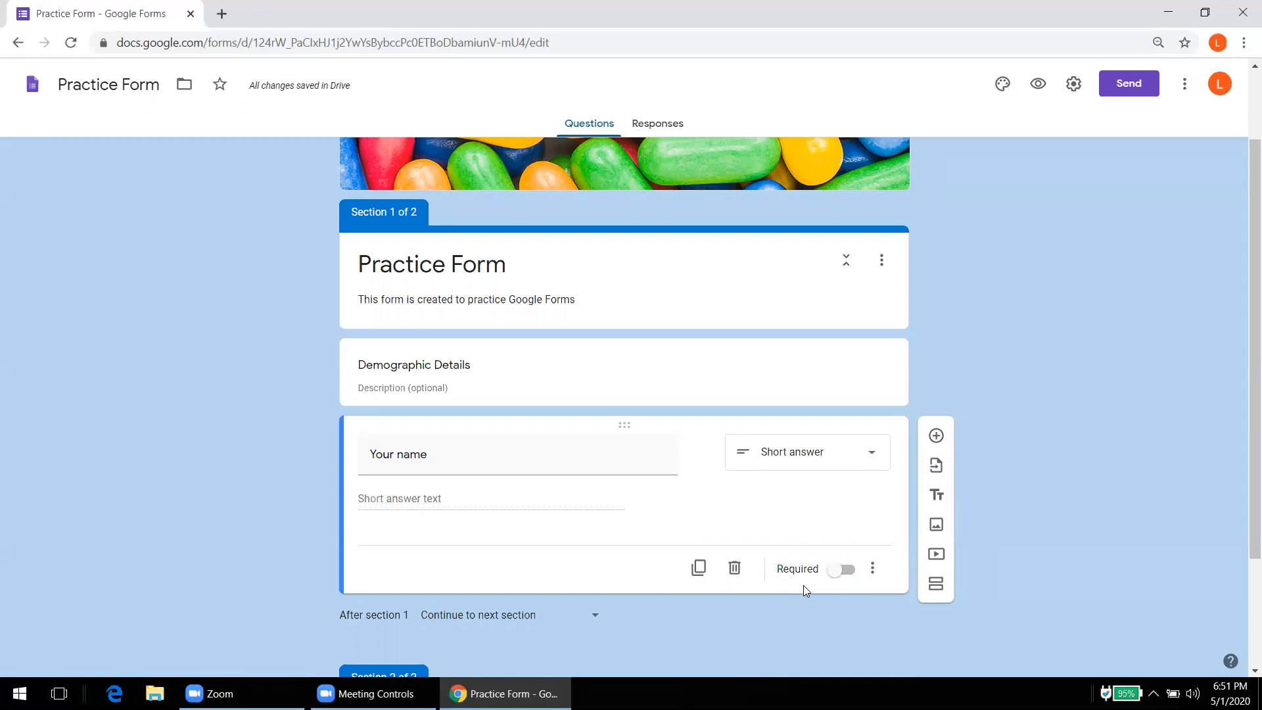
left_click(850, 573)
left_click(936, 436)
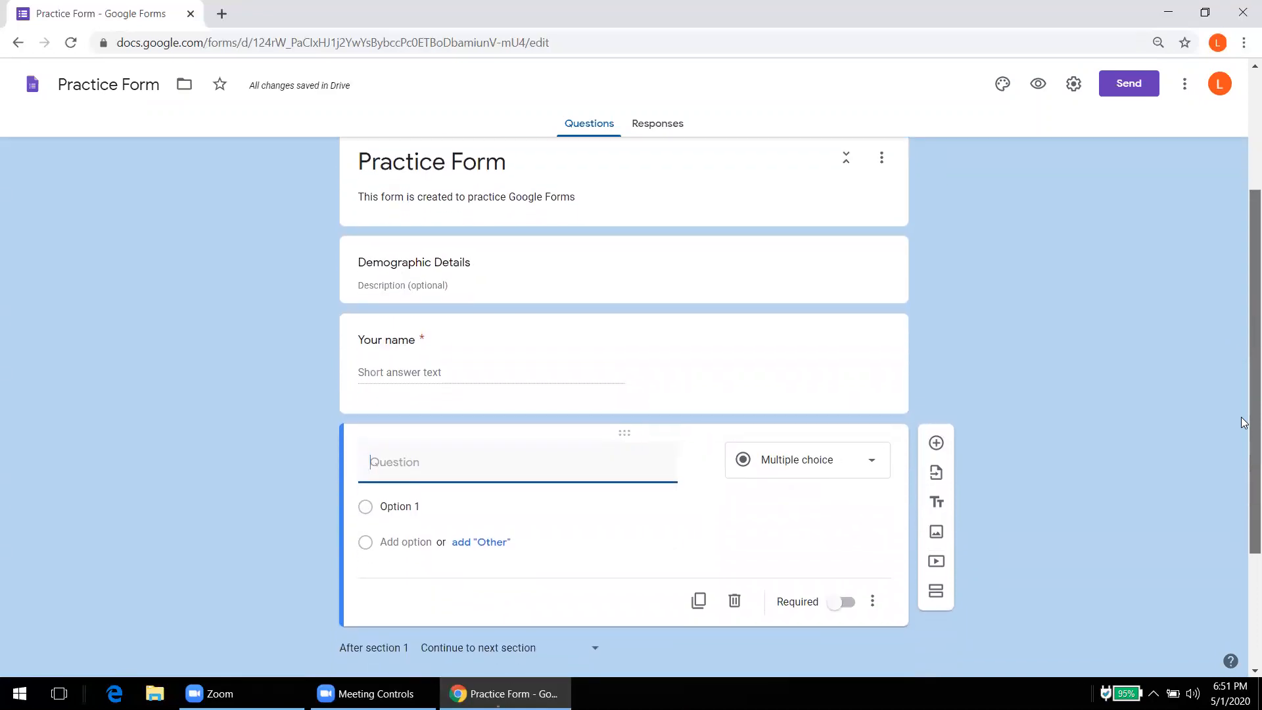
Step: Title the new short-answer question 'Your Roll No'
type("Y")
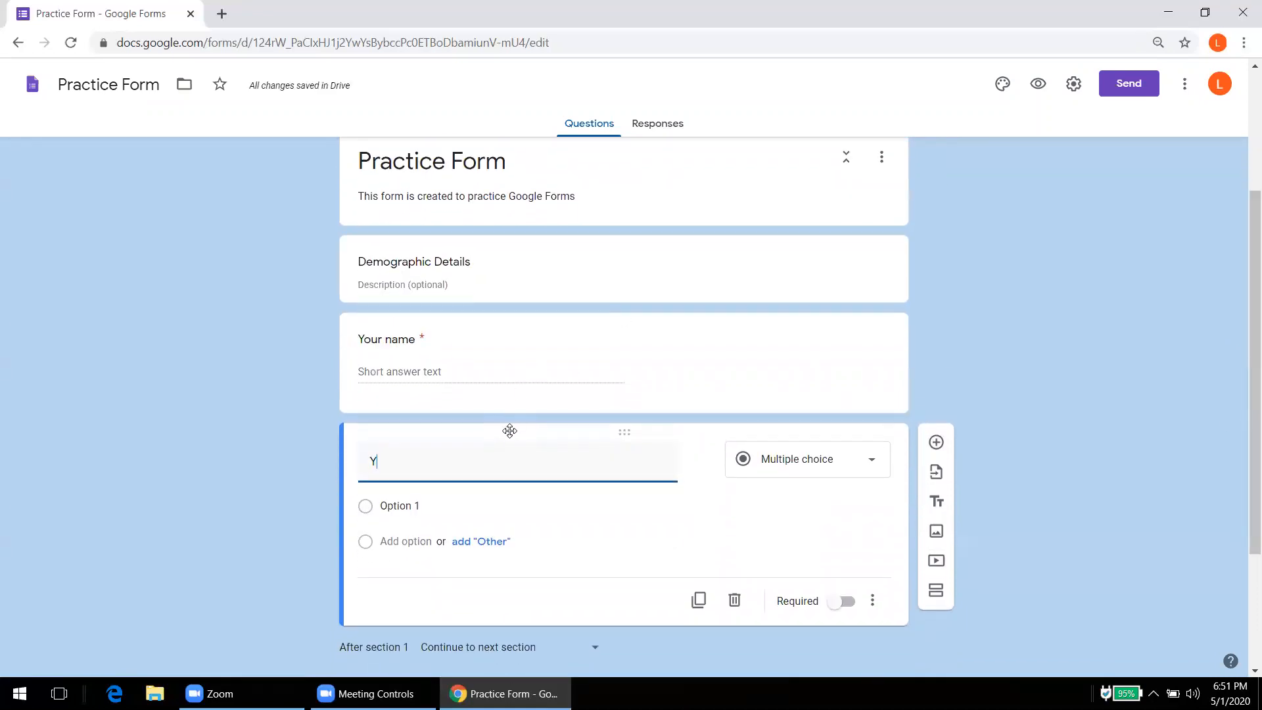
type("our oll")
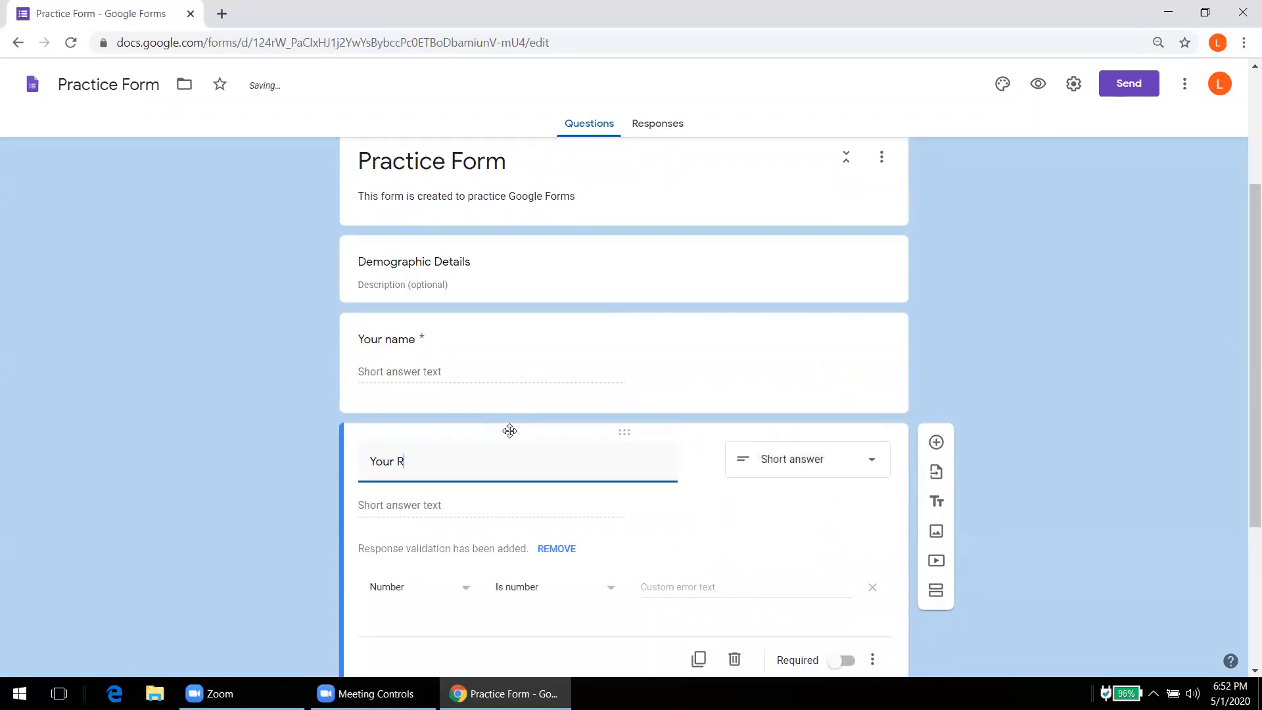
key("BackSpace")
key("BackSpace")
key("BackSpace")
type("Roll No")
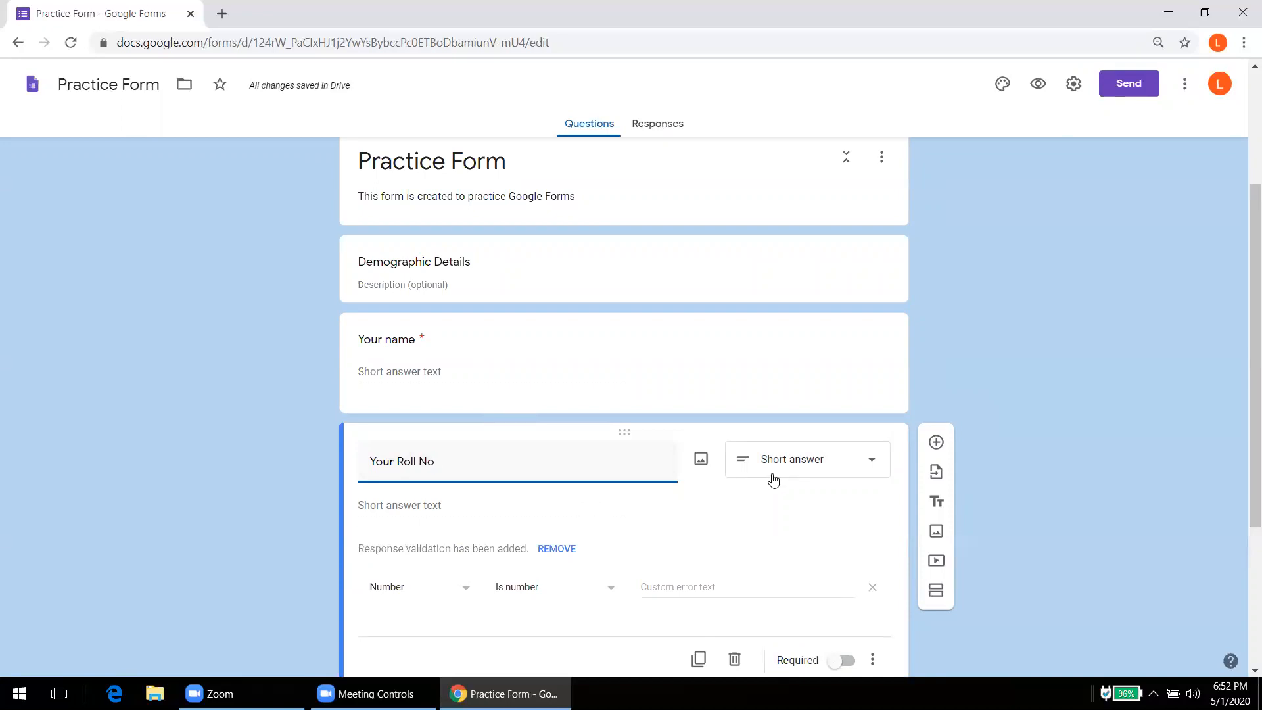
left_click(764, 503)
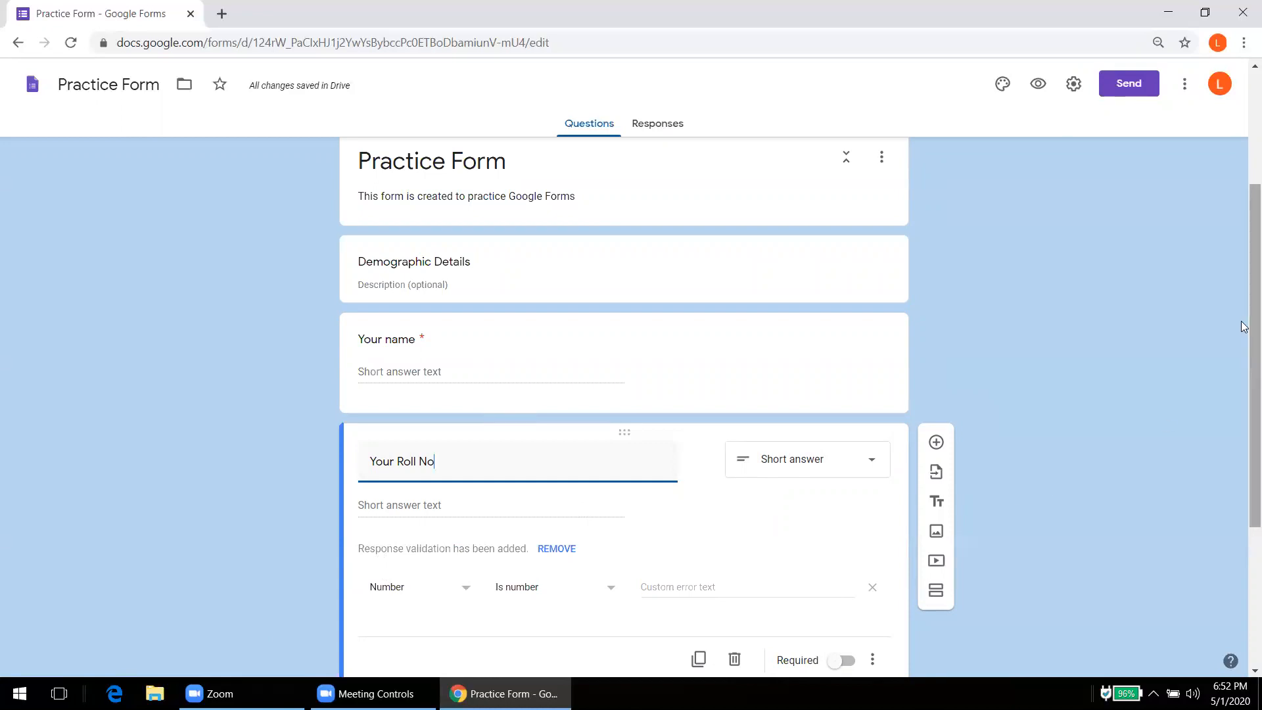
left_click_drag(1243, 326, 1239, 414)
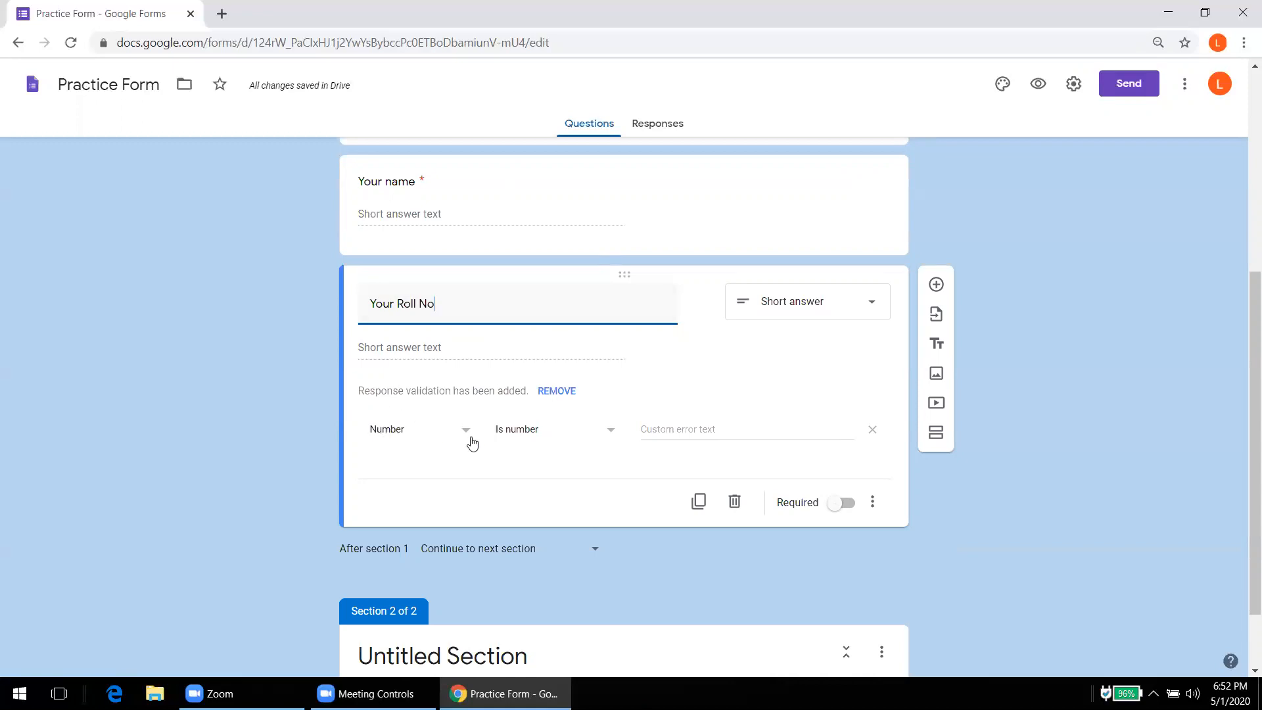
Step: Give its Is number validation the error text 'Enter a number' and make it required
left_click(666, 430)
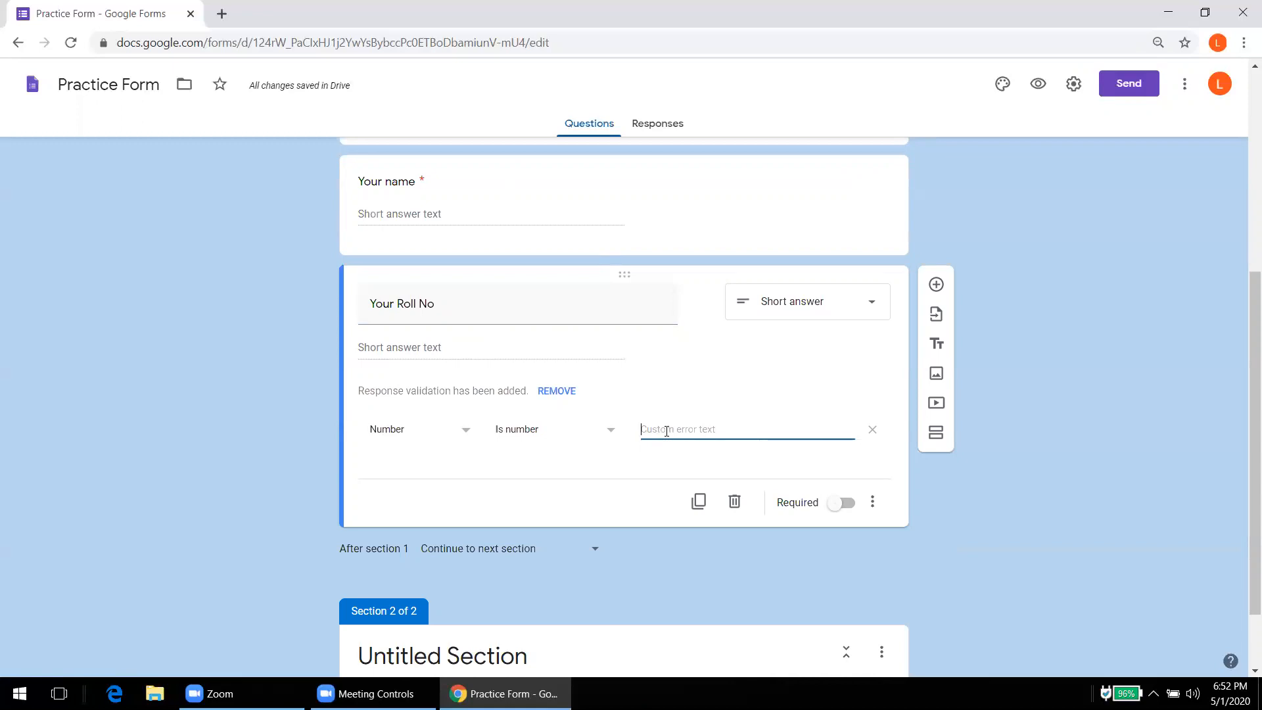
type("Enter a number")
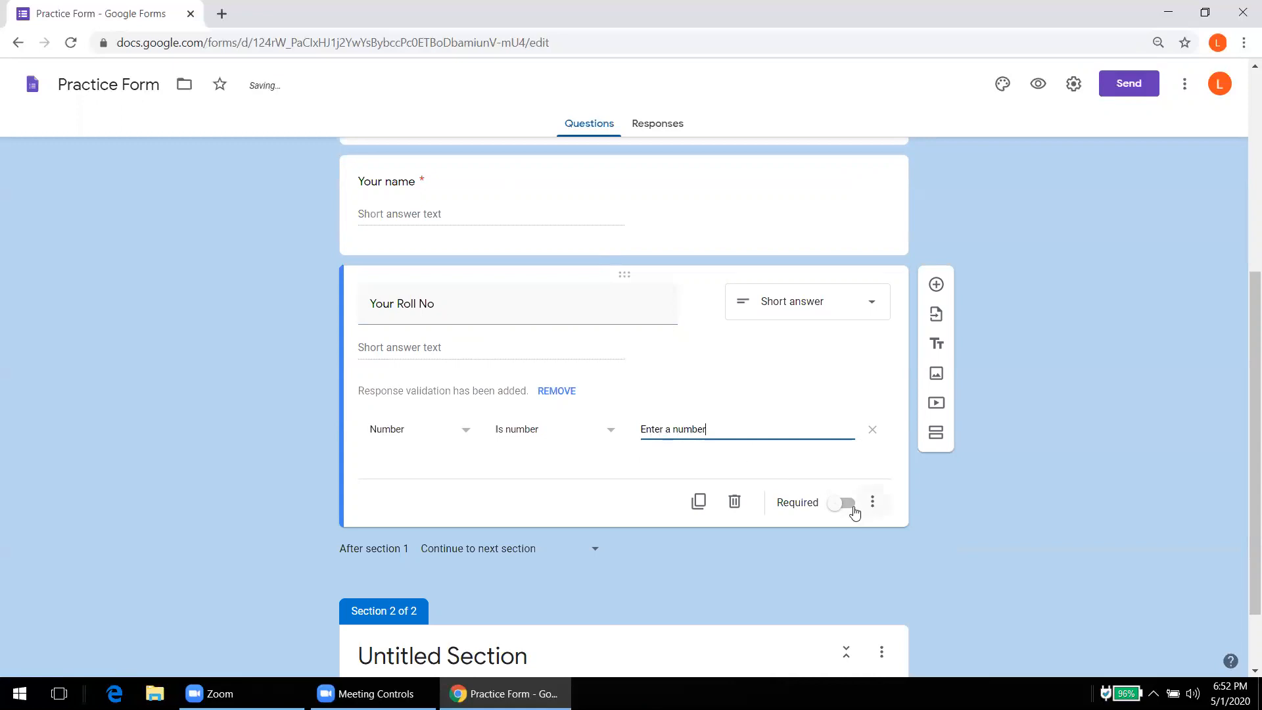
left_click(847, 504)
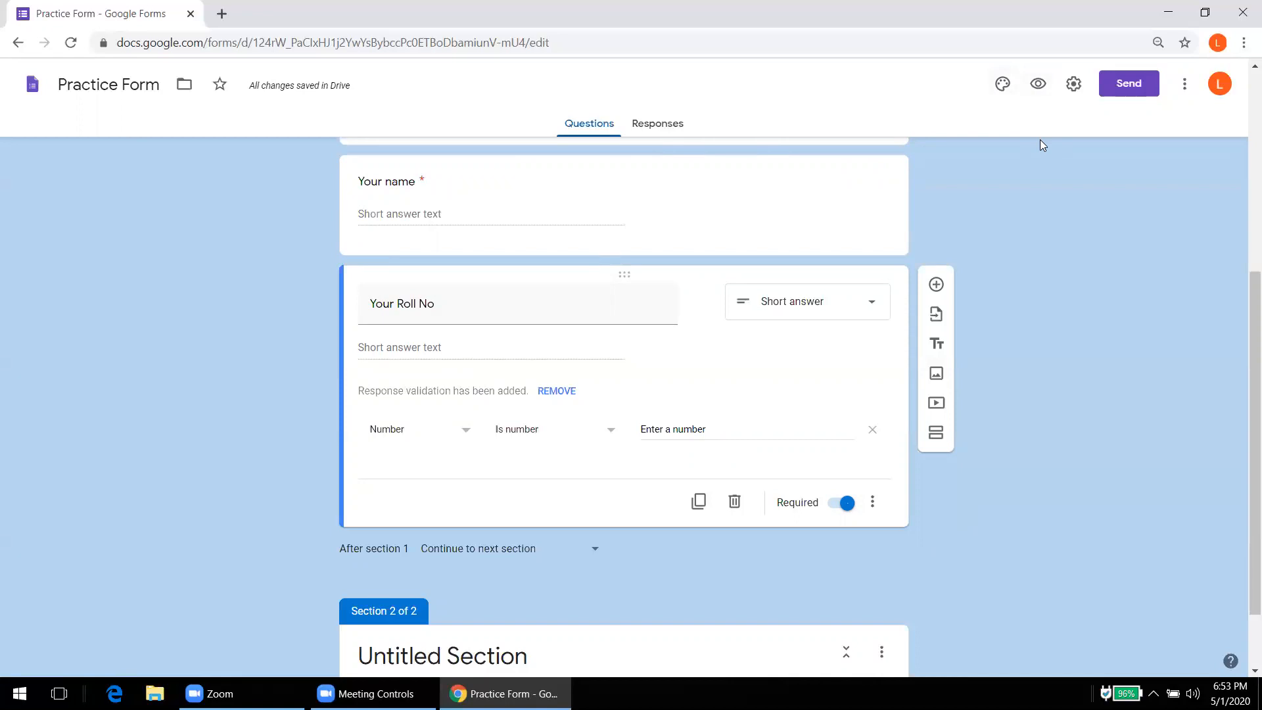
left_click(1037, 84)
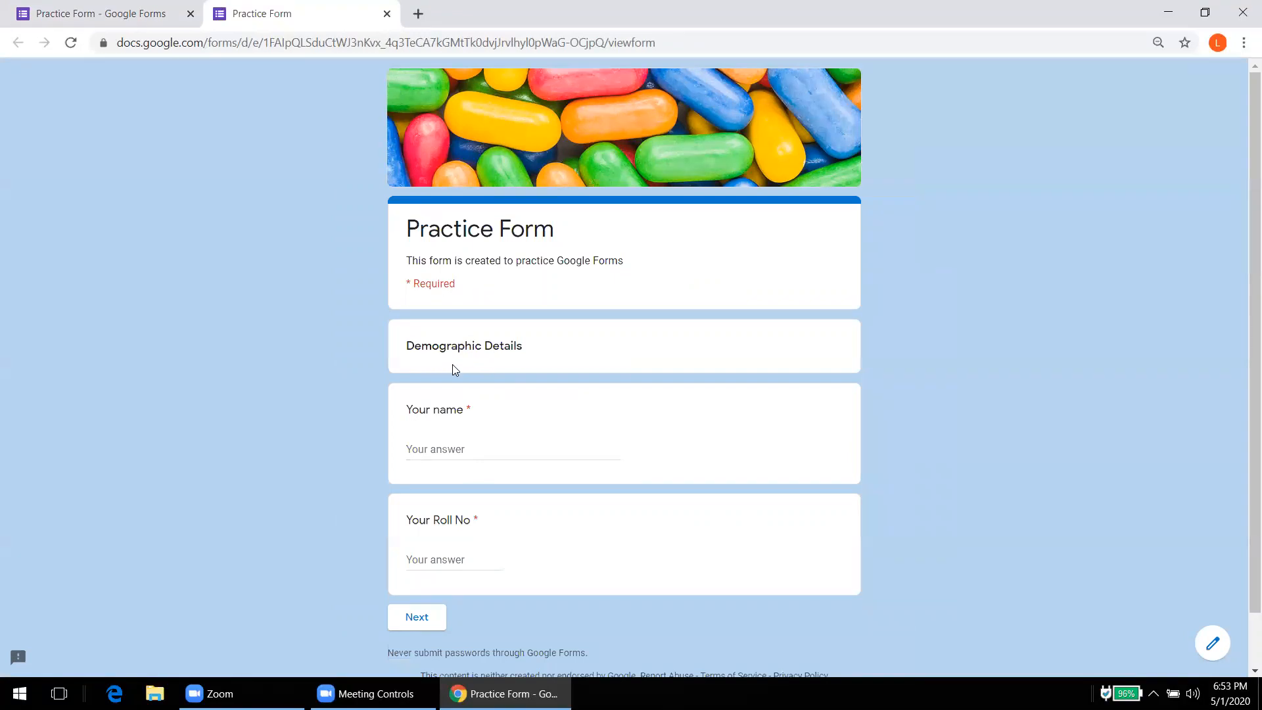
Step: In preview, enter a respondent name, see 'One' rejected for Roll No, then 1 accepted
left_click(439, 455)
type("Ajeet")
left_click(439, 564)
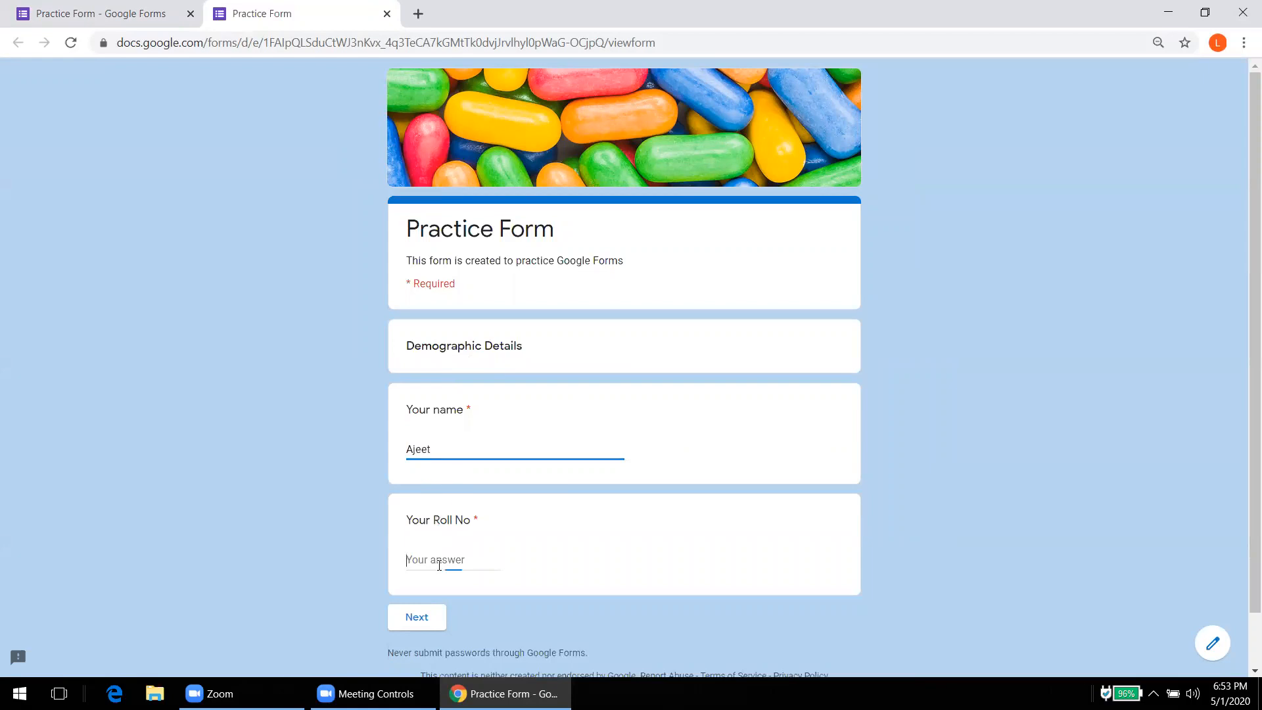
type("One")
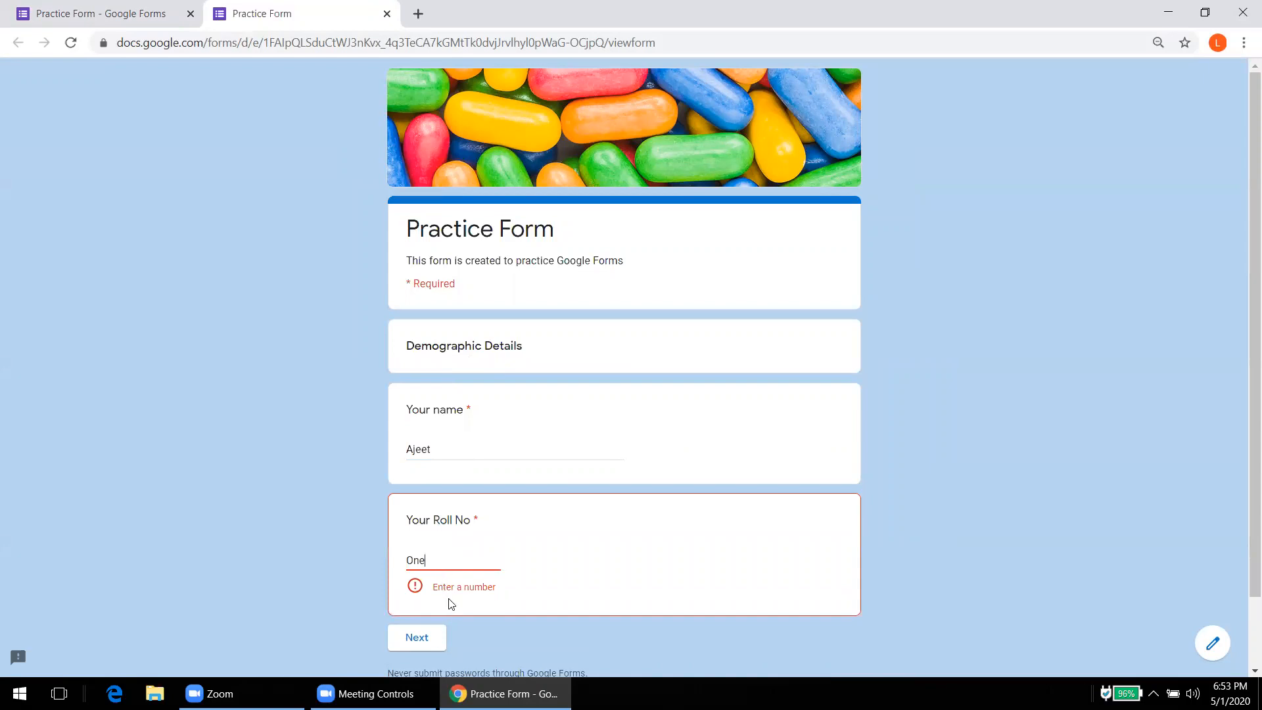
key("BackSpace")
key("BackSpace")
key("BackSpace")
type("1")
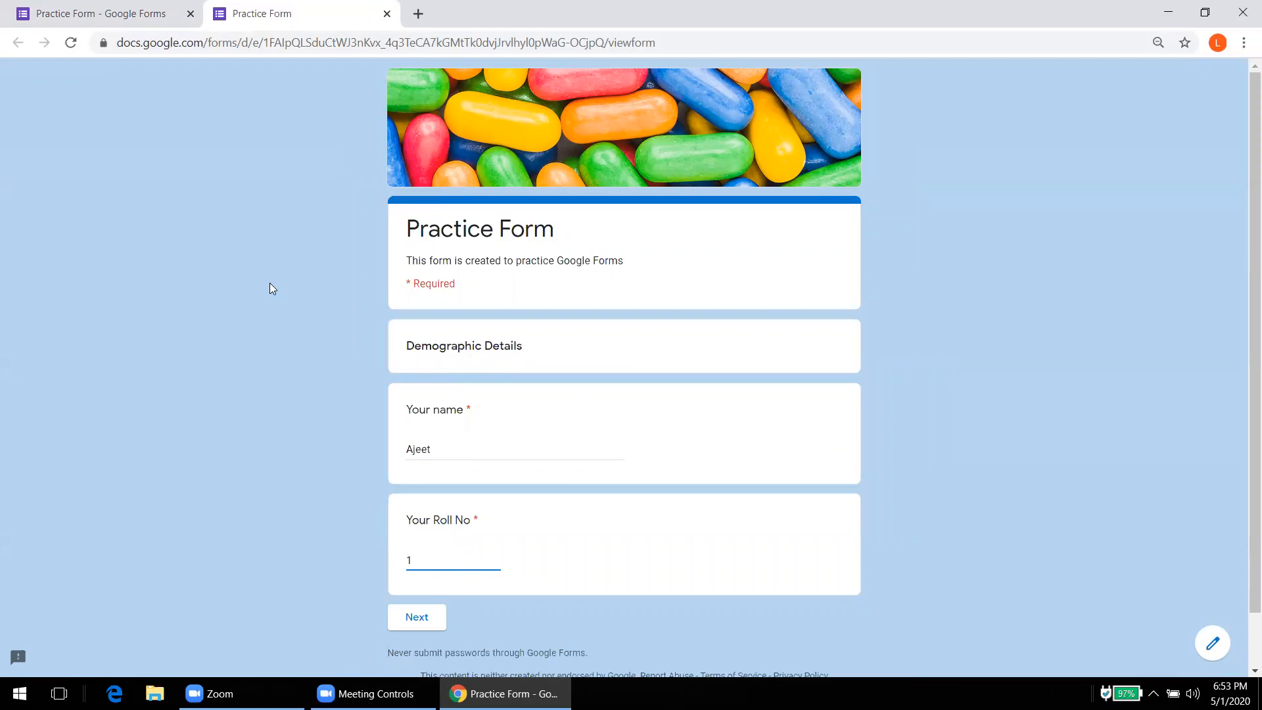
left_click(66, 12)
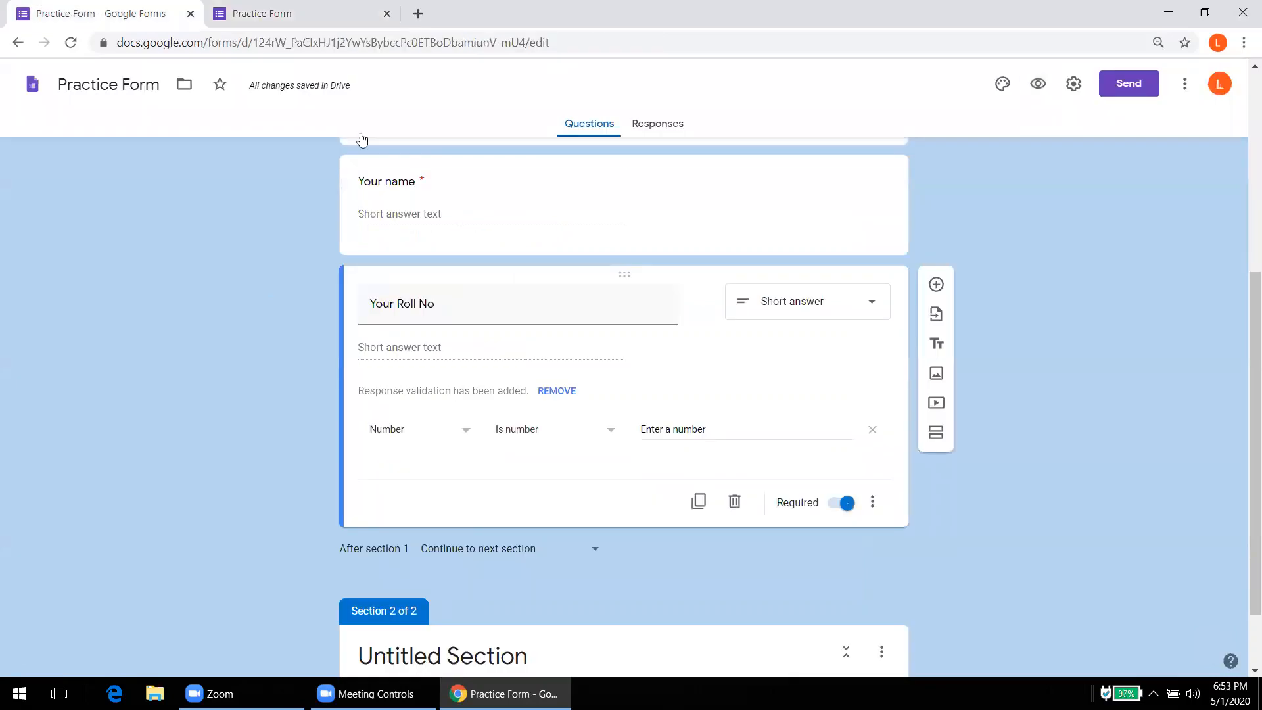
Step: Retitle the second section from 'Untitled Section' to 'CVS'
scroll(1244, 348, "down", 1)
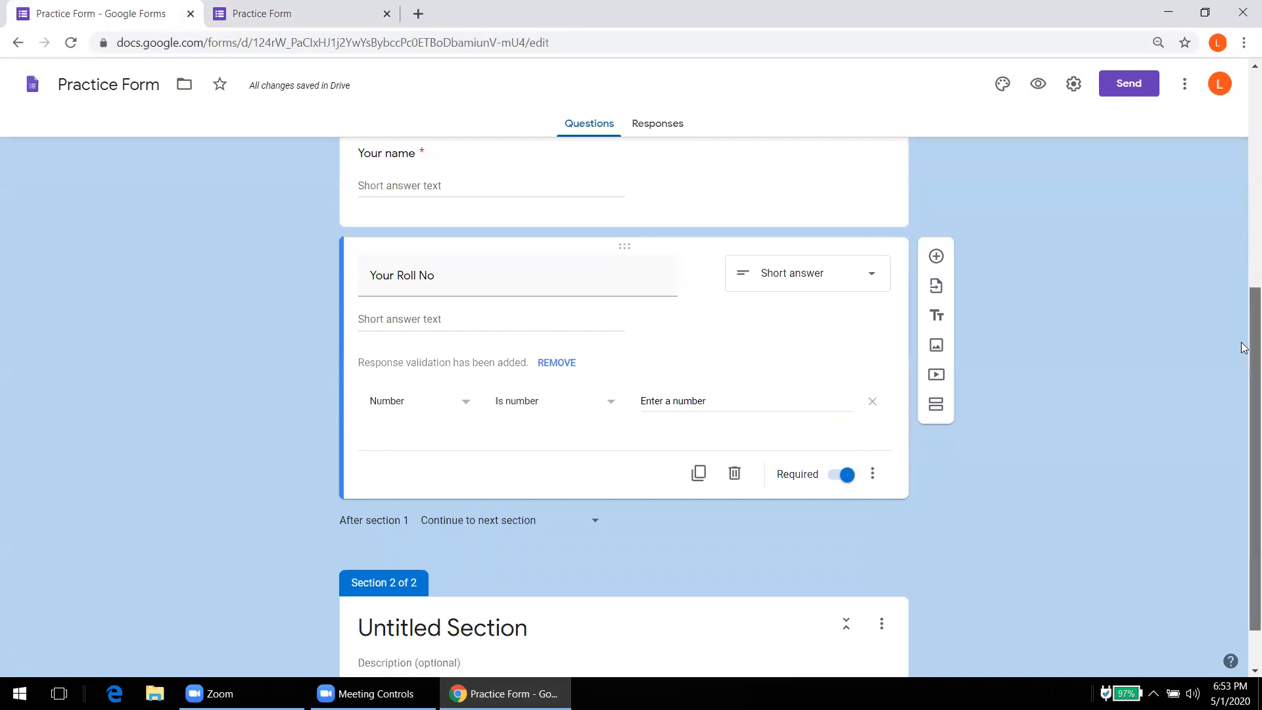
scroll(1243, 315, "up", 2)
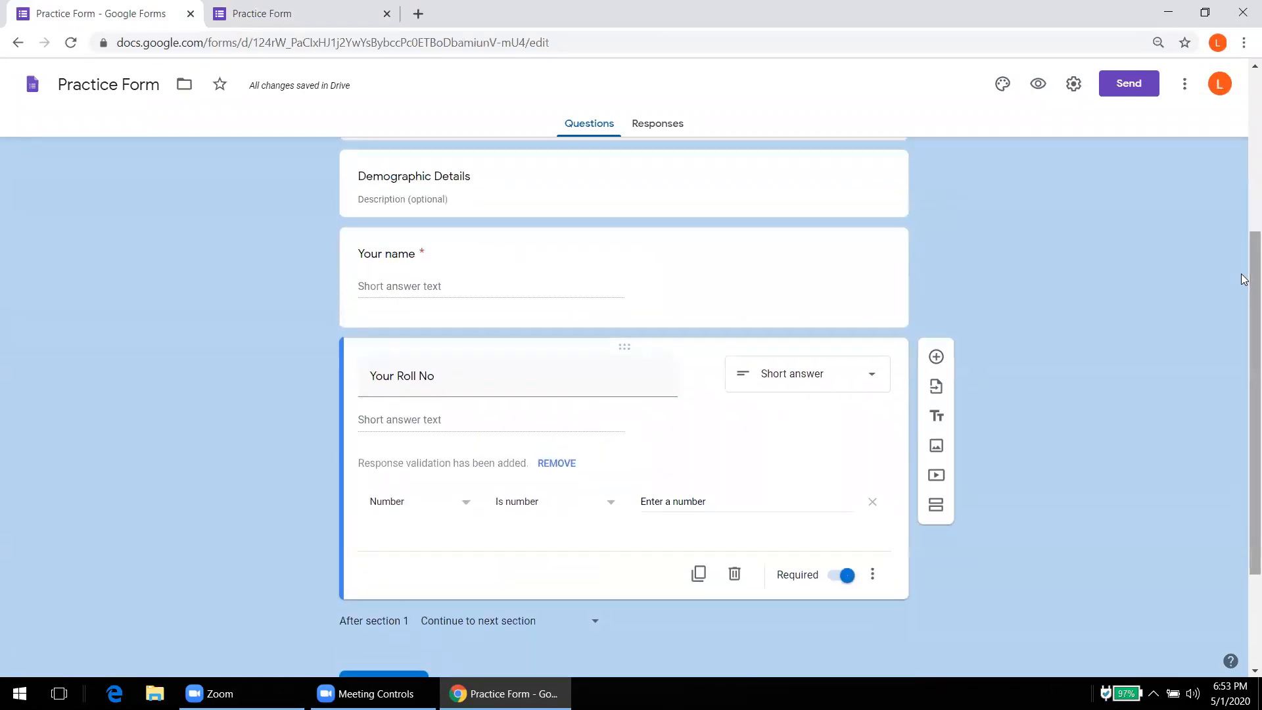
left_click_drag(1244, 280, 1244, 371)
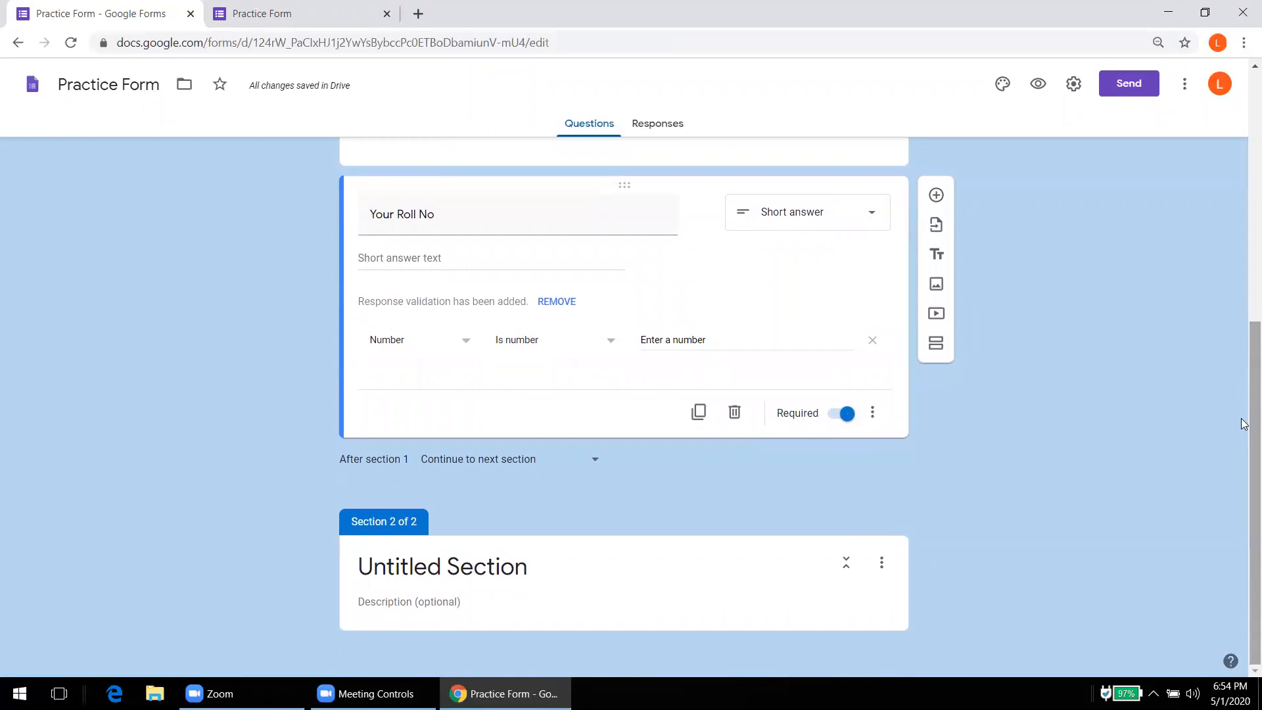
left_click(479, 569)
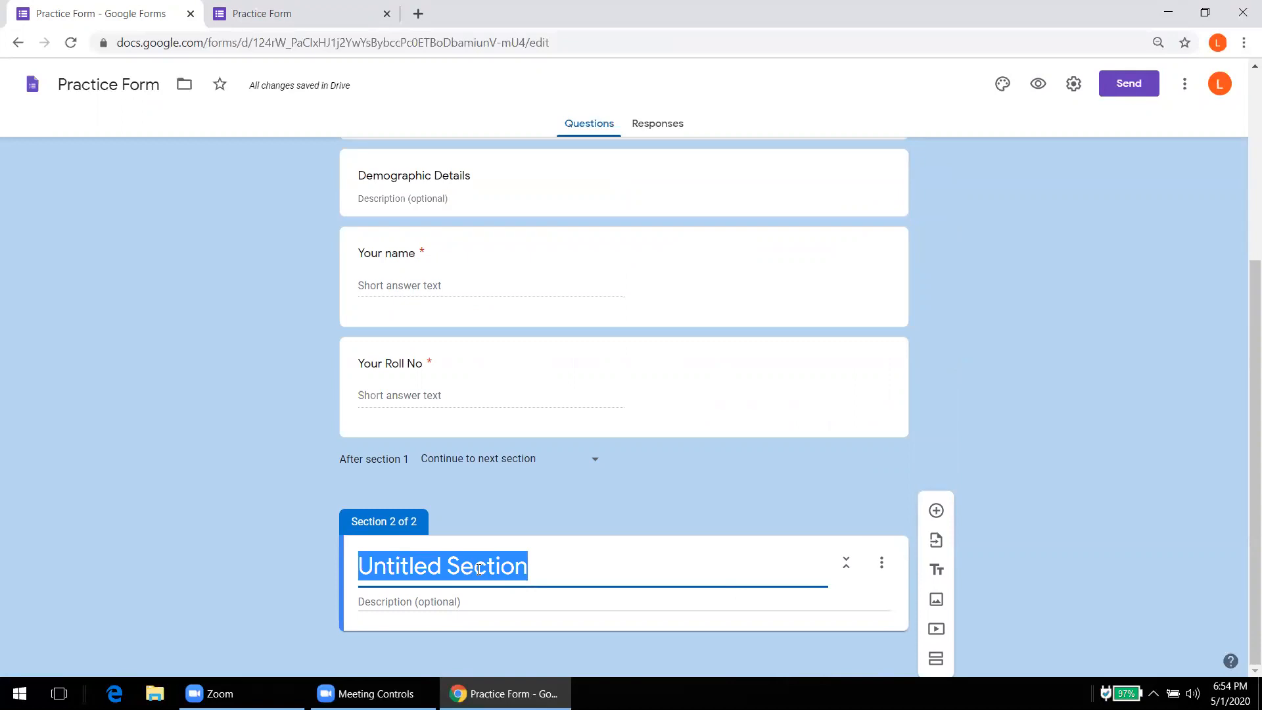
type("CVS")
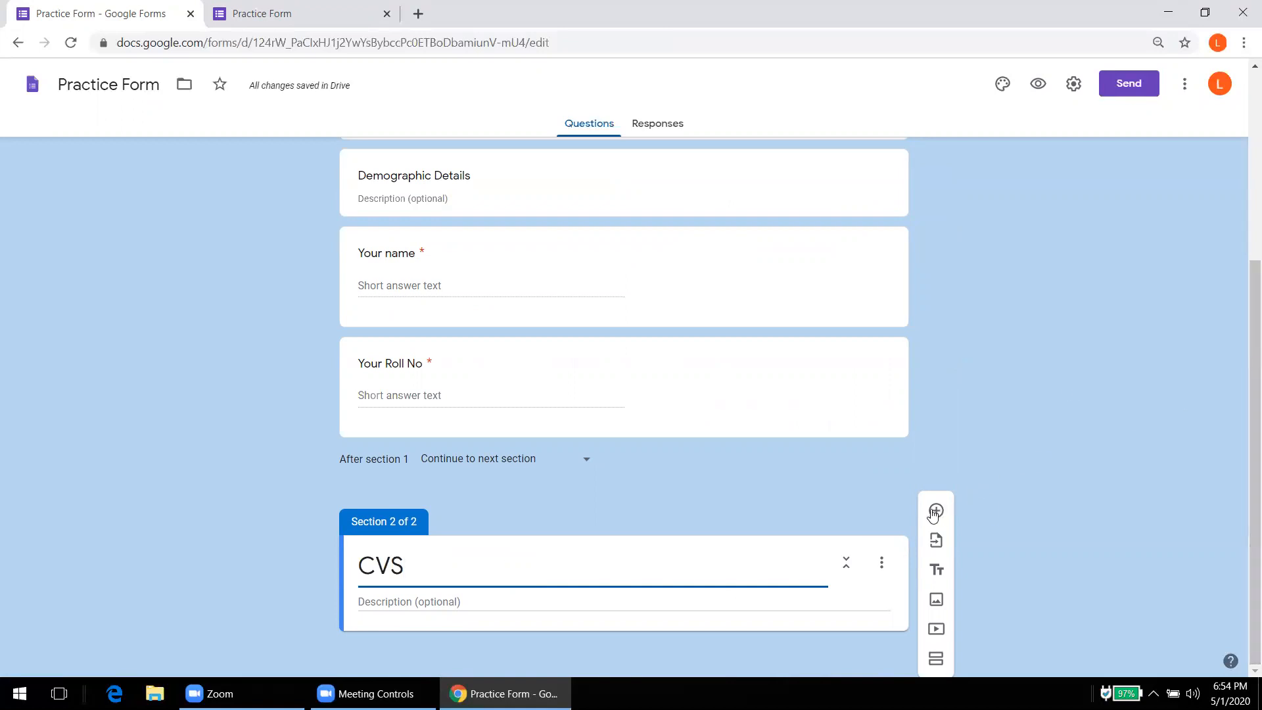
left_click(527, 602)
Step: Create a question titled '1. What is the definition of CSOM?' with the Short answer type
left_click(937, 511)
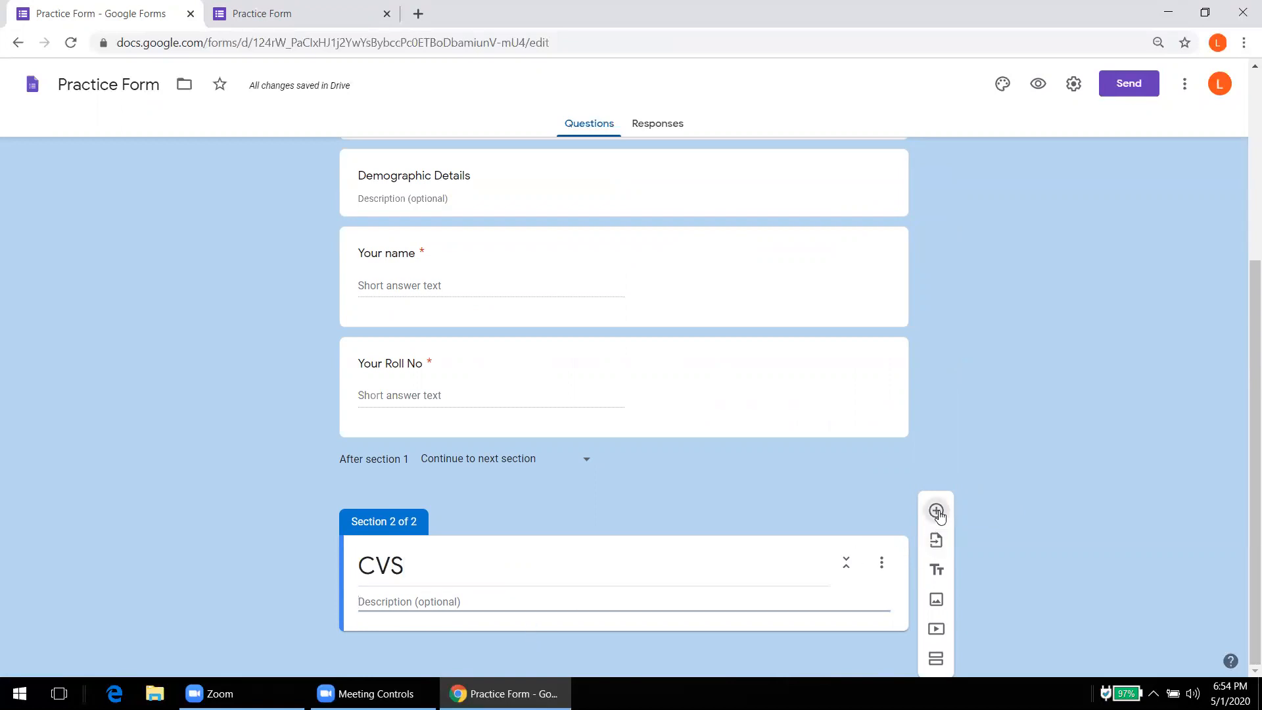
left_click_drag(1250, 266, 1250, 410)
type("1. ")
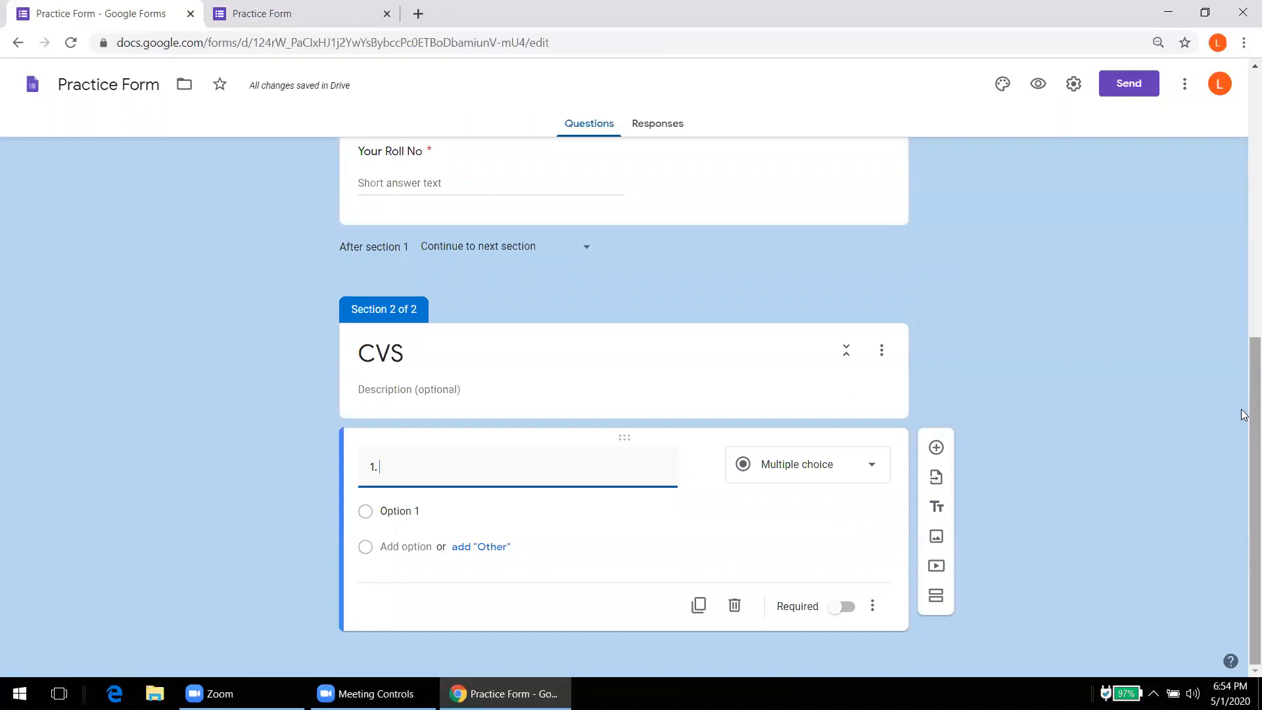
type("What is")
type("the definition ")
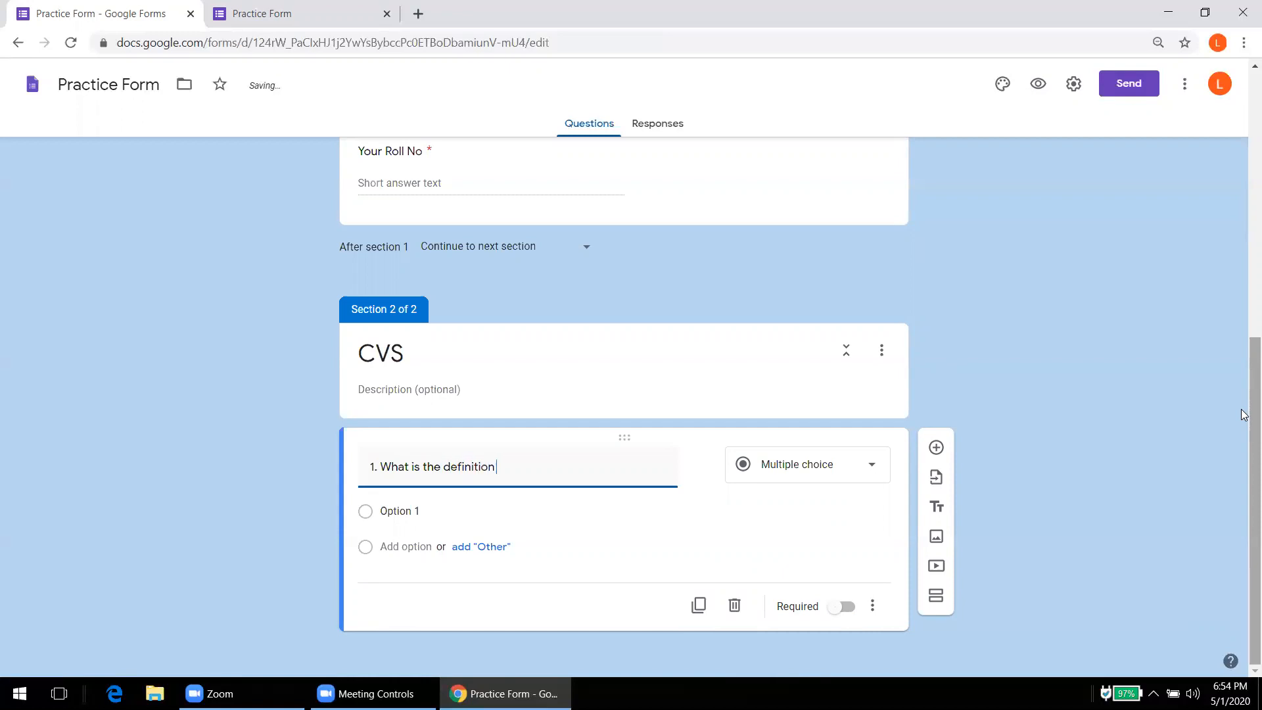
type("of CSOM?")
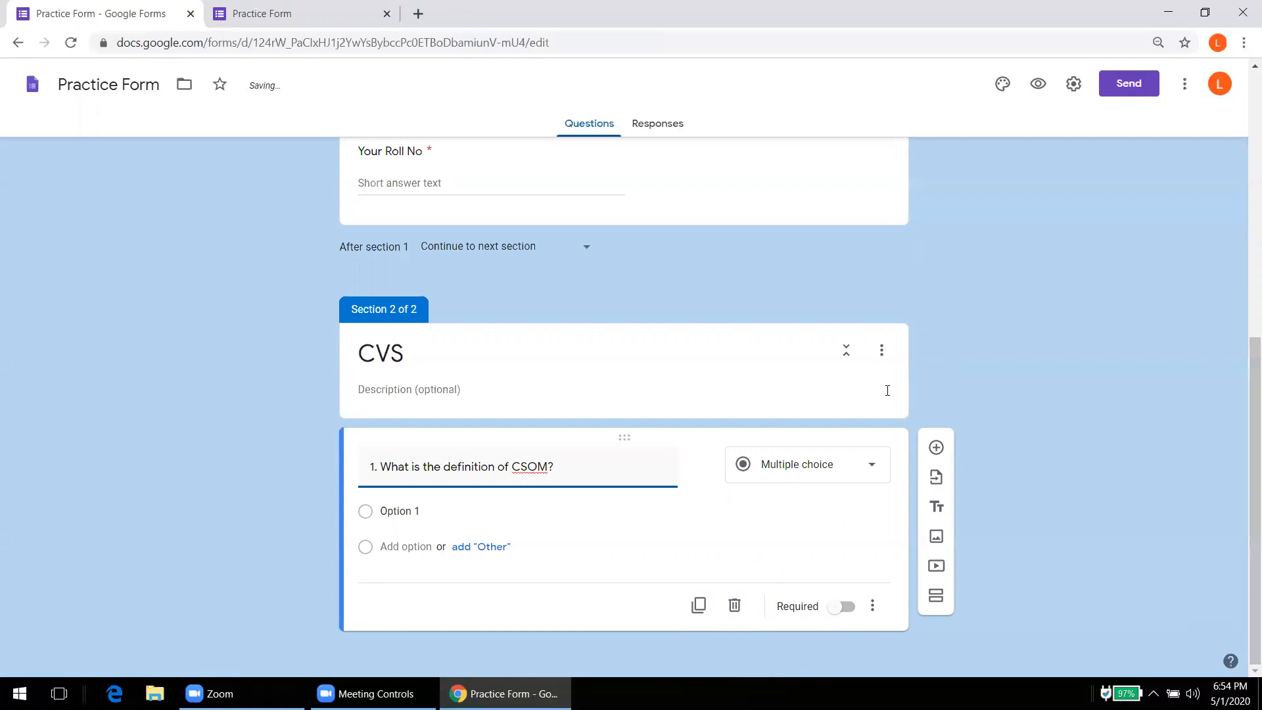
left_click(840, 474)
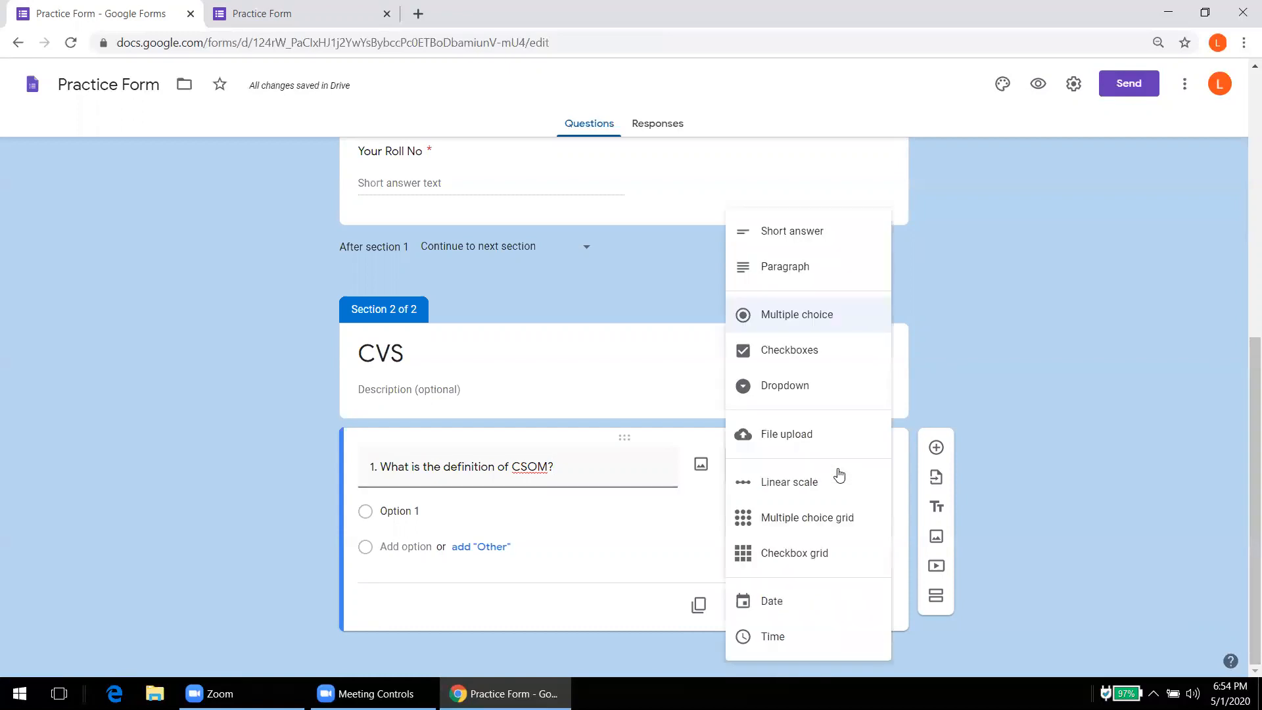
left_click(785, 234)
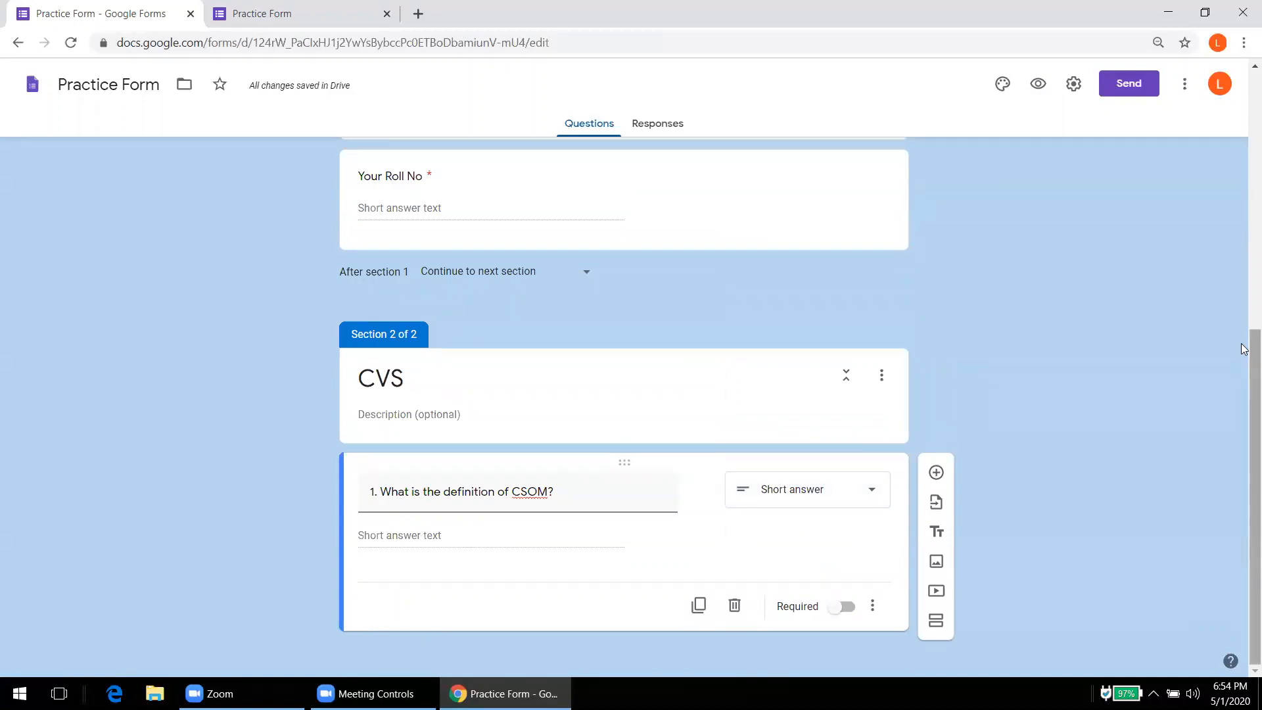
Step: Return the page zoom to 100% and switch on Required for the CSOM definition question
key("ctrl+minus")
key("ctrl+minus")
key("ctrl+minus")
key("ctrl+minus")
key("ctrl+minus")
key("ctrl+minus")
key("ctrl+minus")
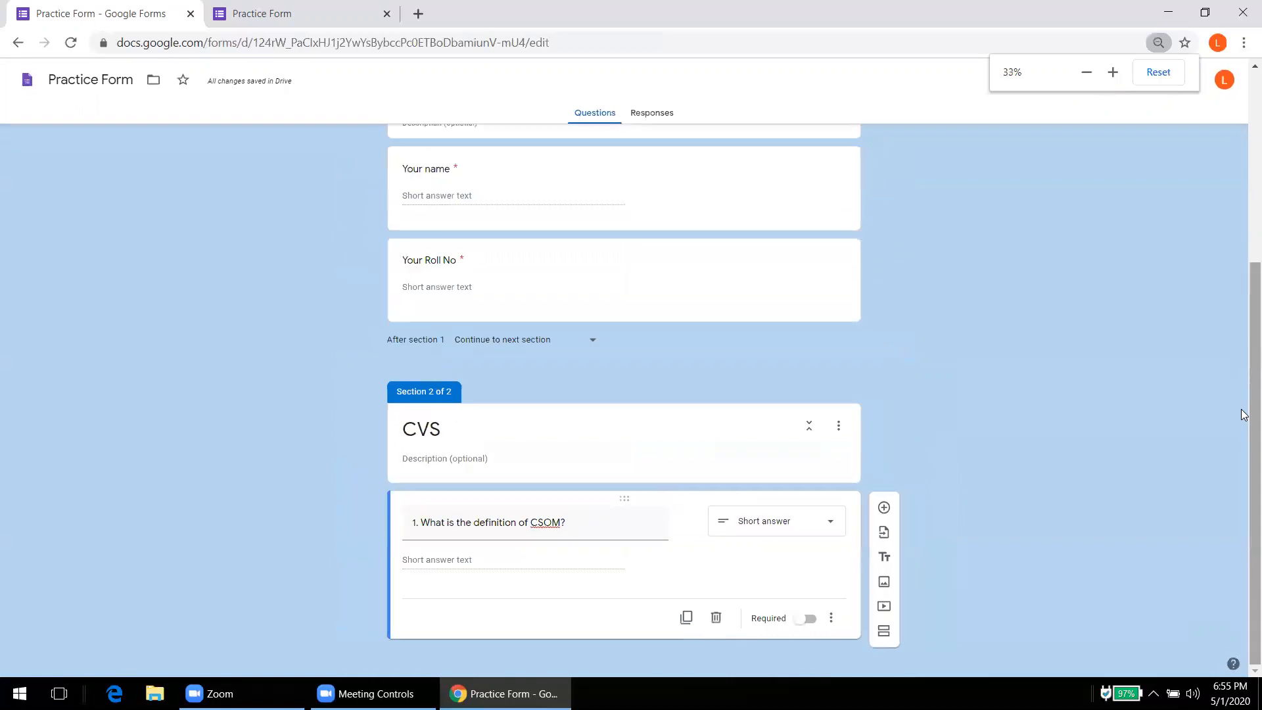
key("ctrl+plus")
key("ctrl+plus")
key("ctrl+plus")
key("ctrl+plus")
key("ctrl+plus")
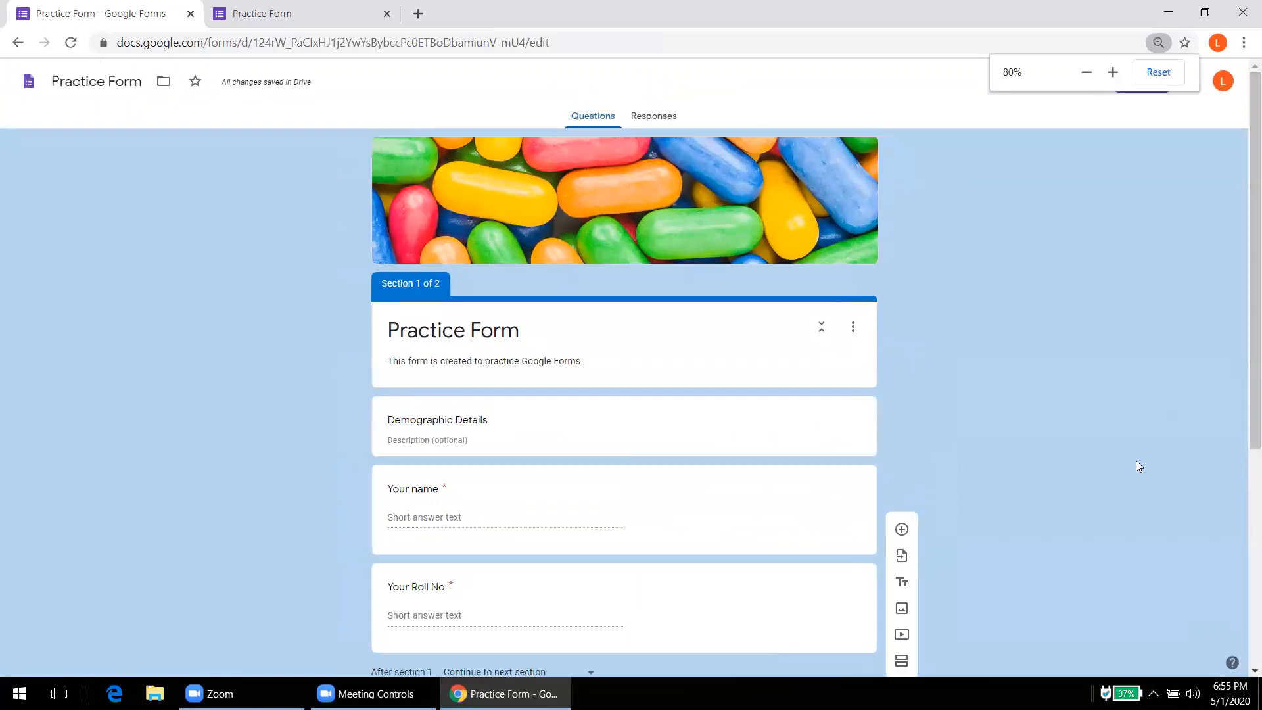
double_click(1112, 72)
left_click_drag(1244, 320, 1244, 445)
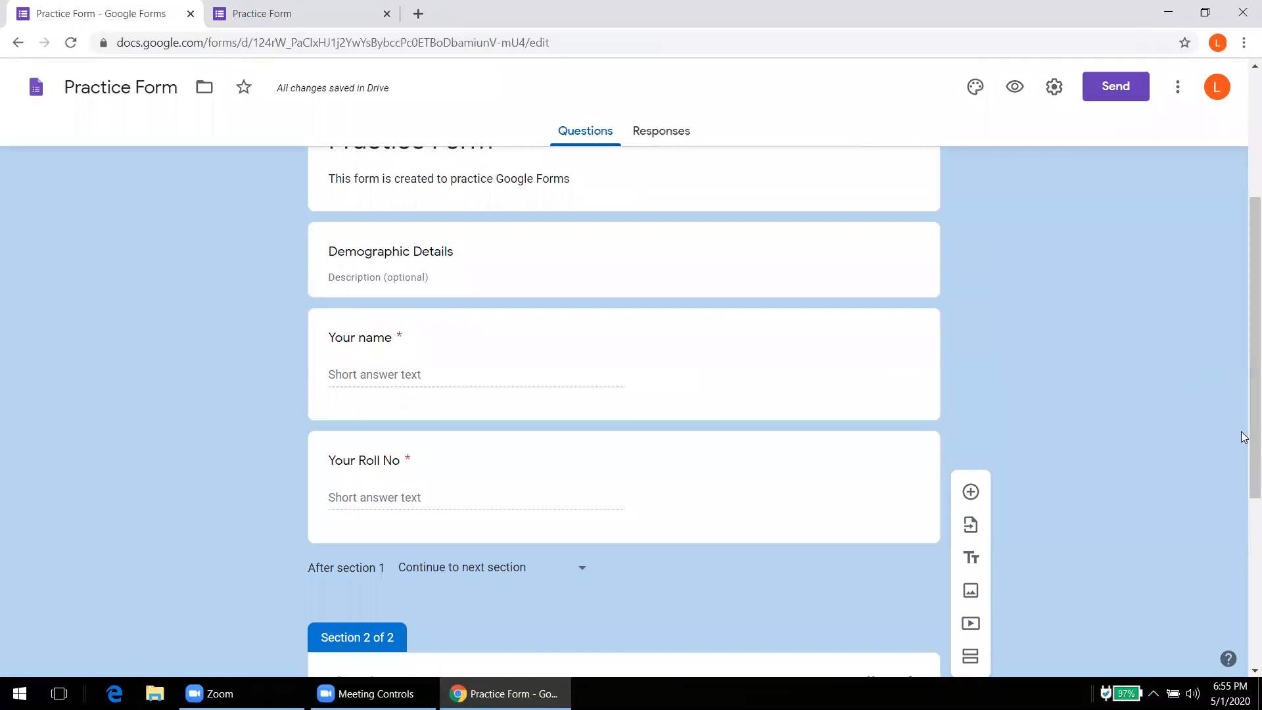
scroll(845, 581, "down", 5)
left_click(871, 625)
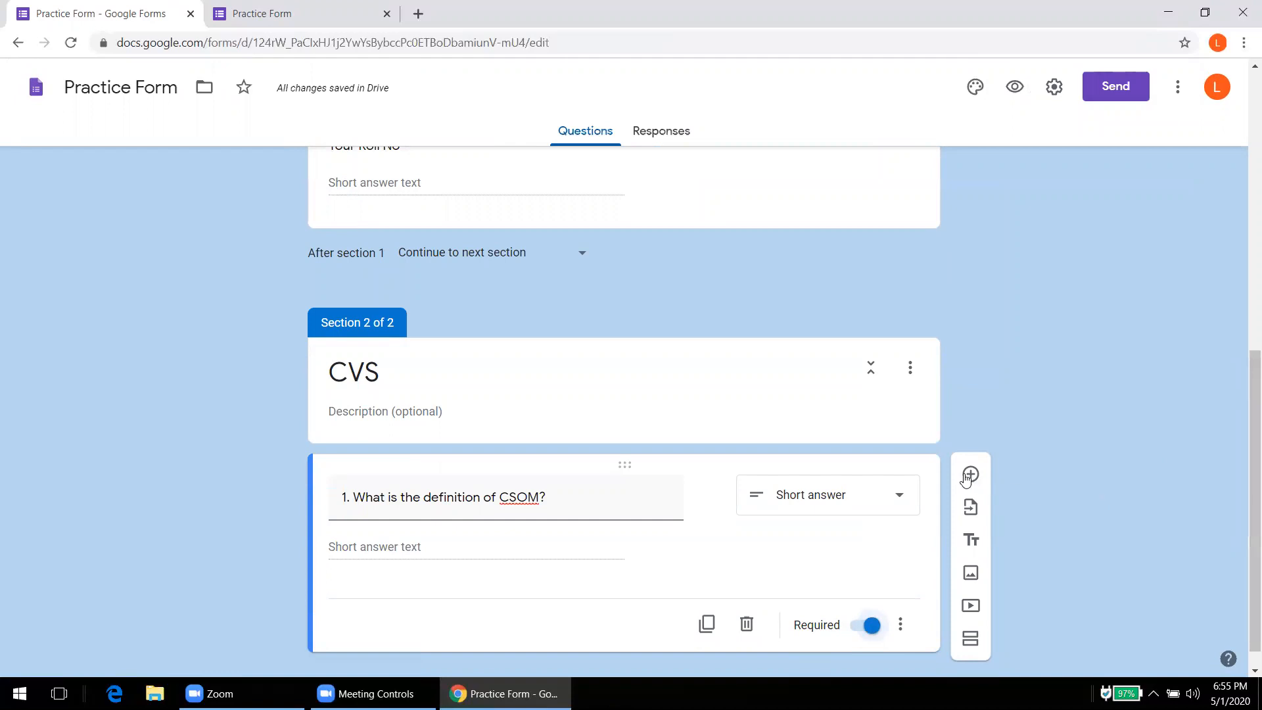
Step: Add a new question titled '2. What is the differential diagnosis of ear discharge?'
left_click(970, 474)
type("2.")
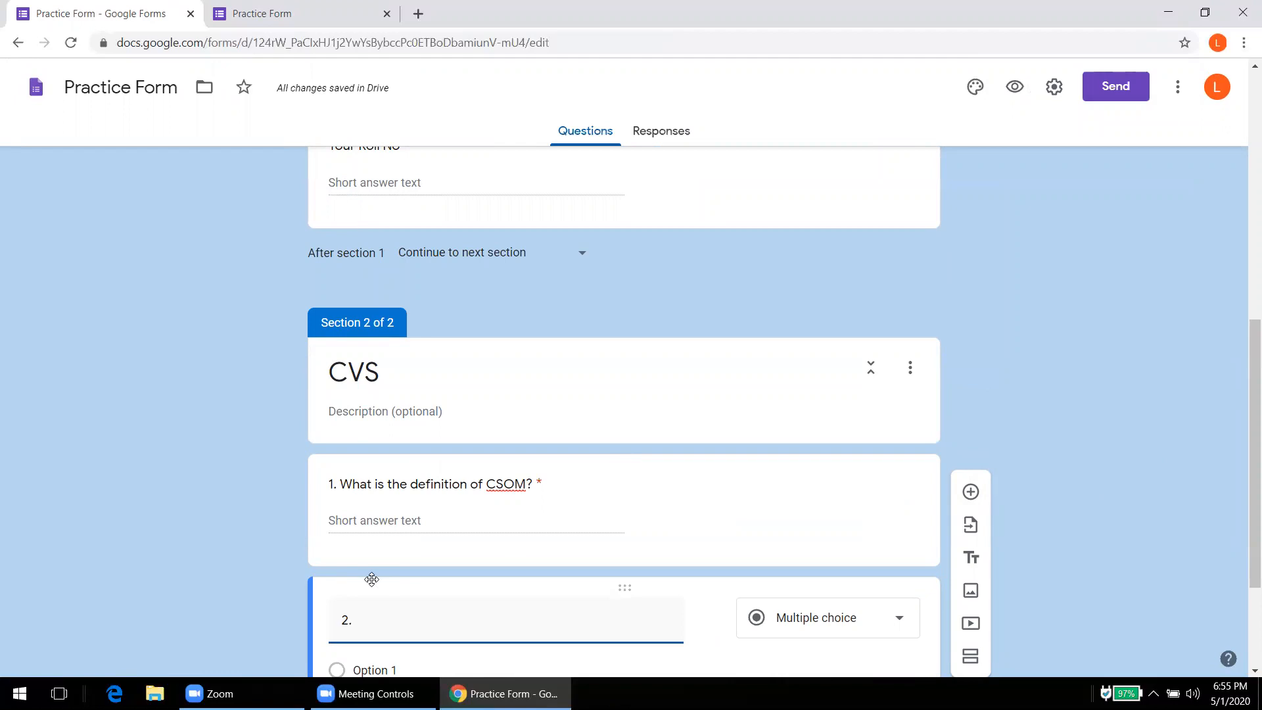
type("What")
type("is the di")
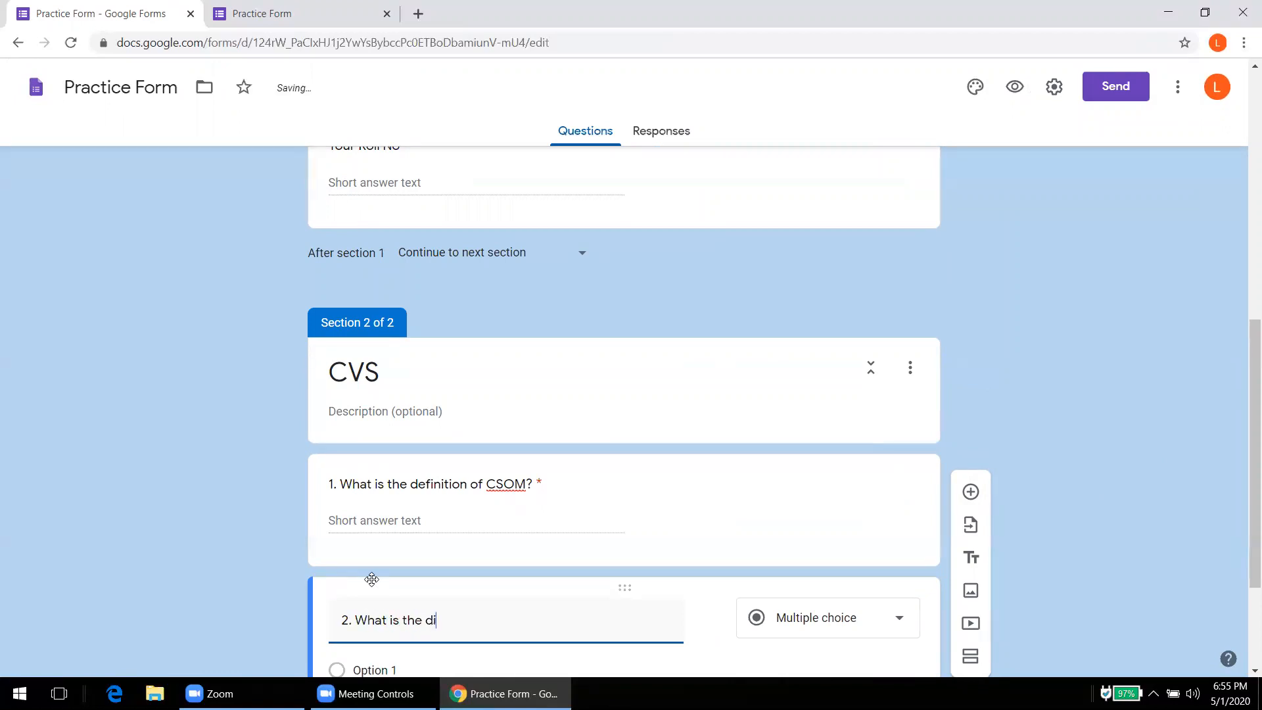
type("fferential")
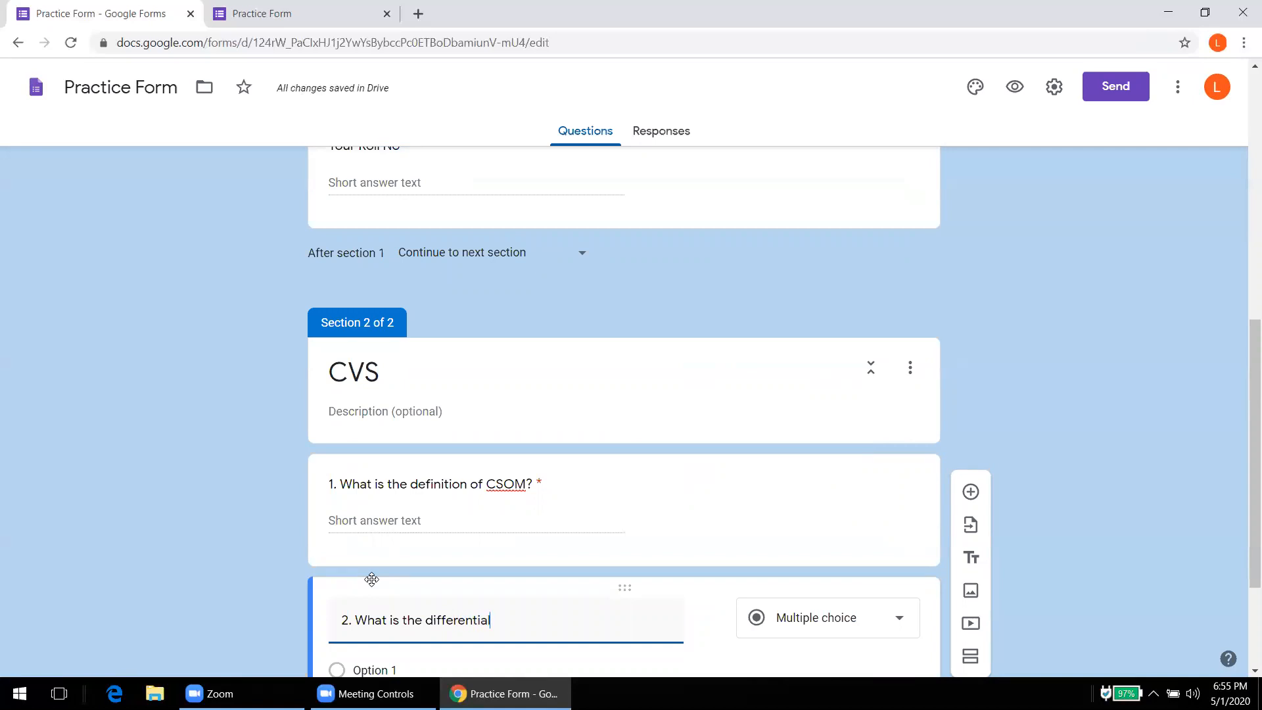
type(" diagnos")
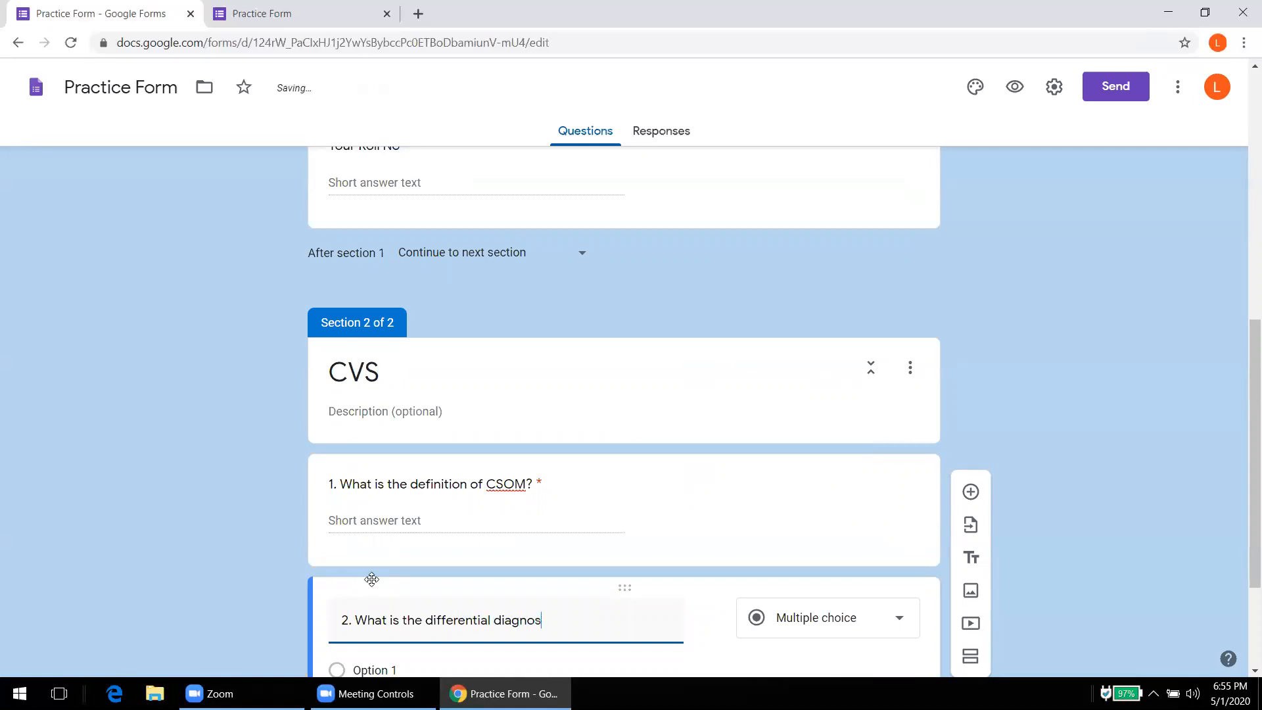
type("is of ear discharge?")
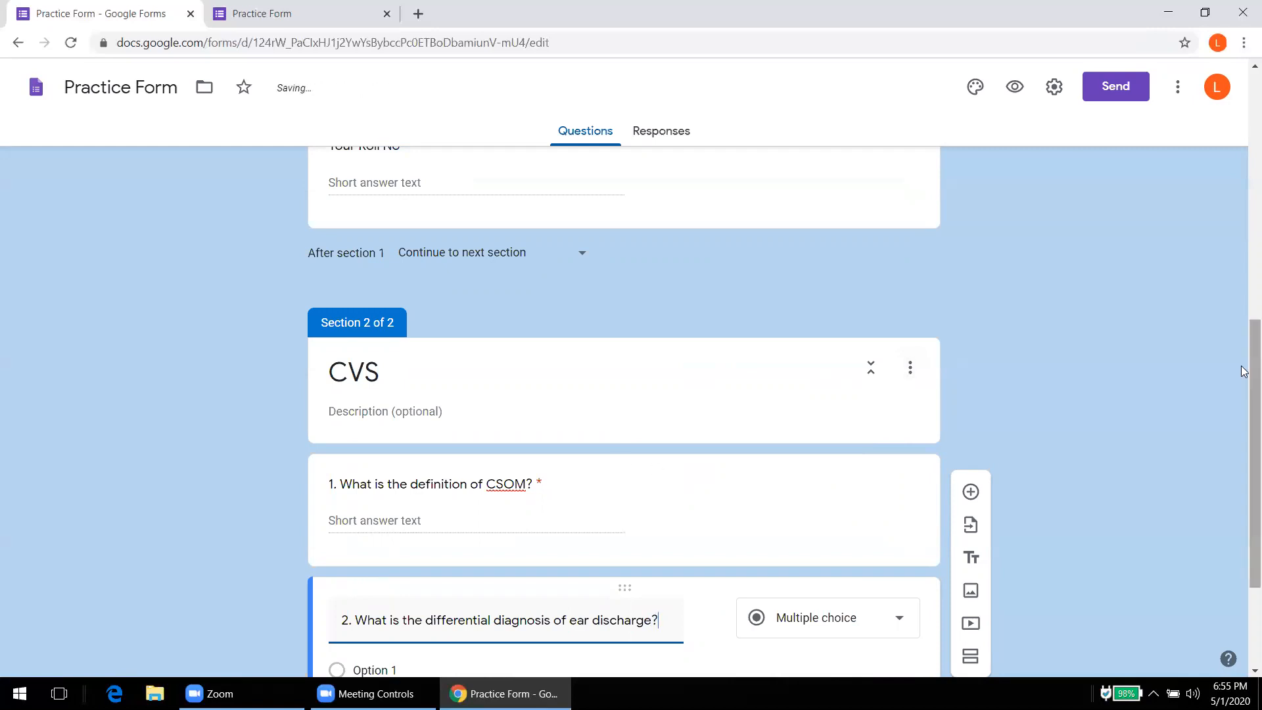
Step: Make question 2 a required Paragraph question, then go to the preview tab
scroll(1244, 369, "down", 3)
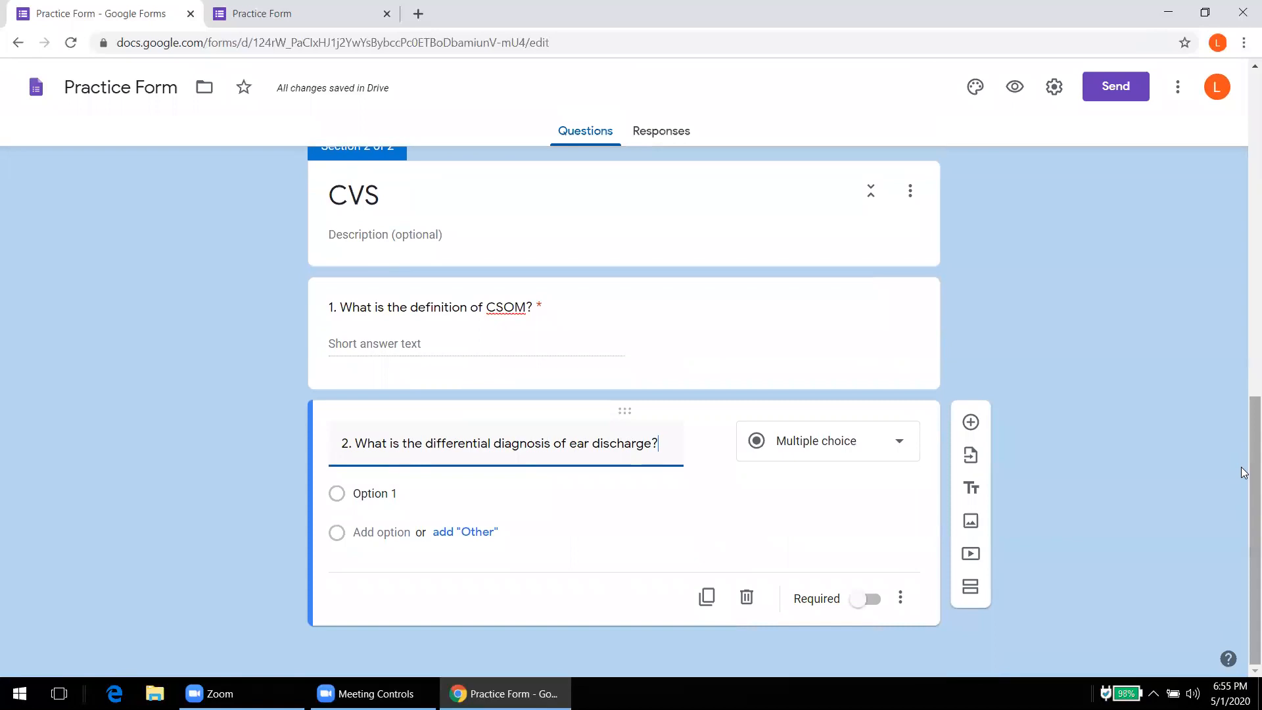
left_click(904, 451)
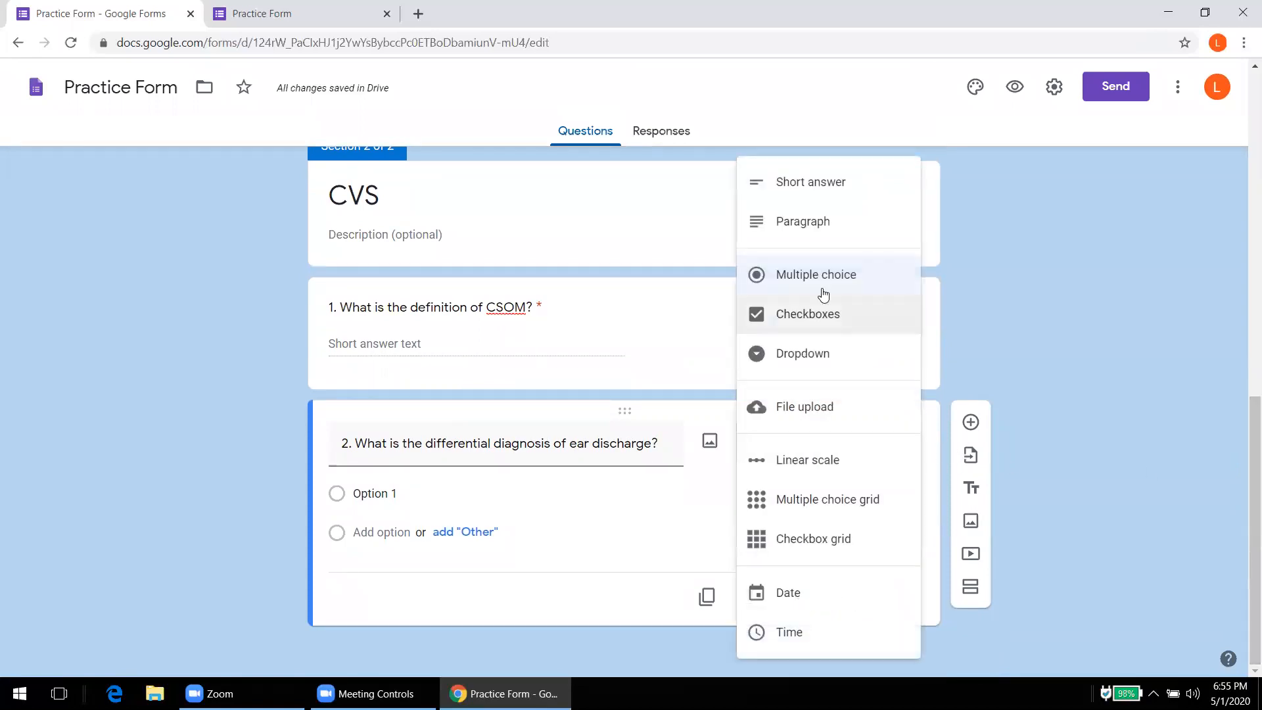
left_click(796, 223)
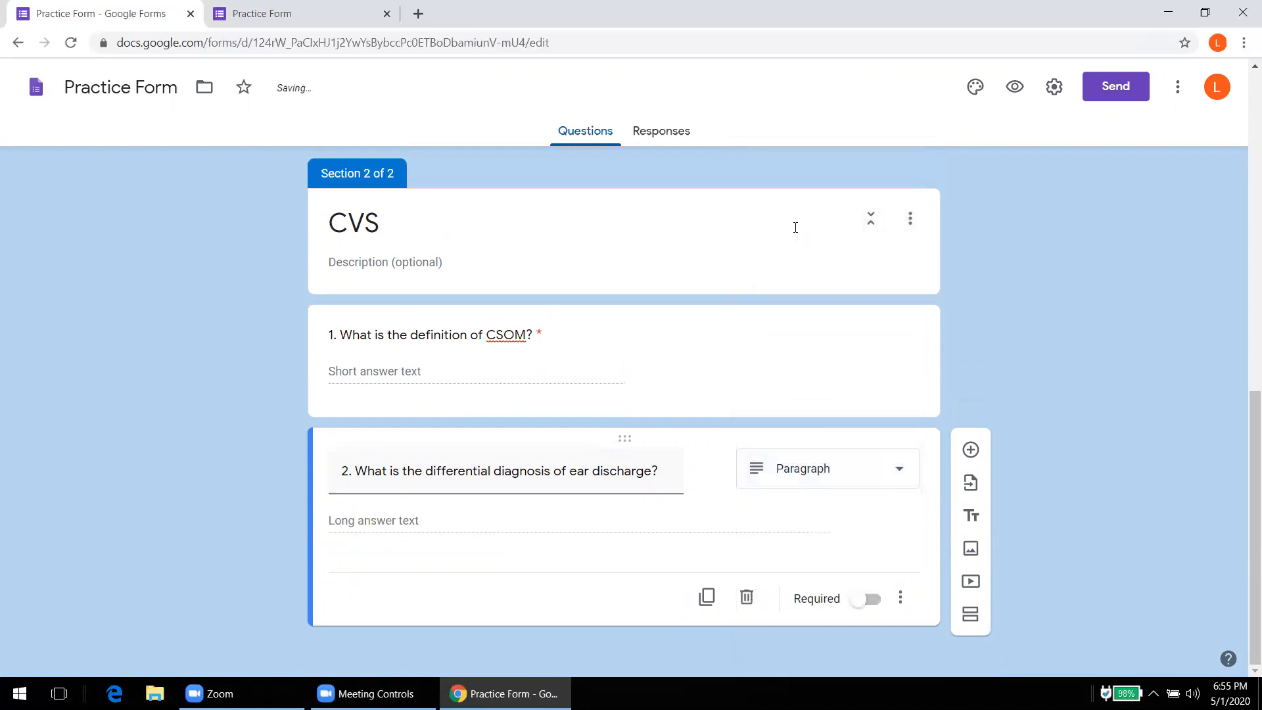
left_click(870, 599)
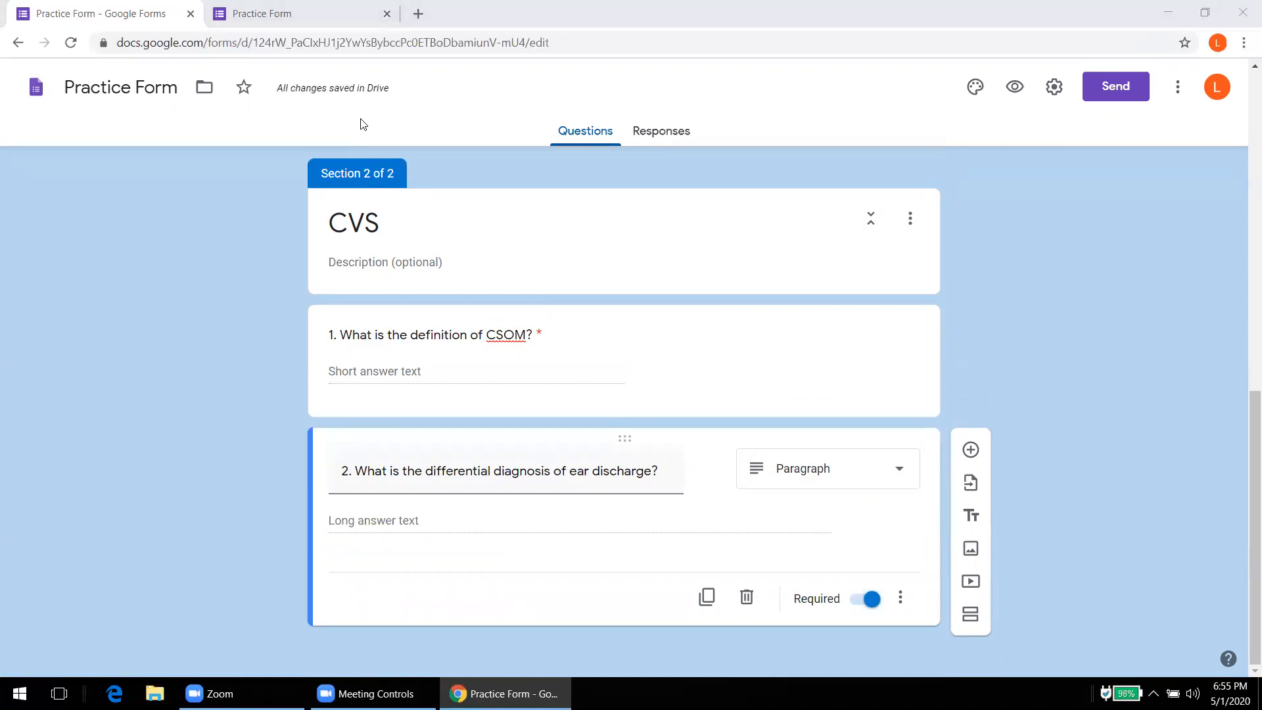
key("ctrl+Tab")
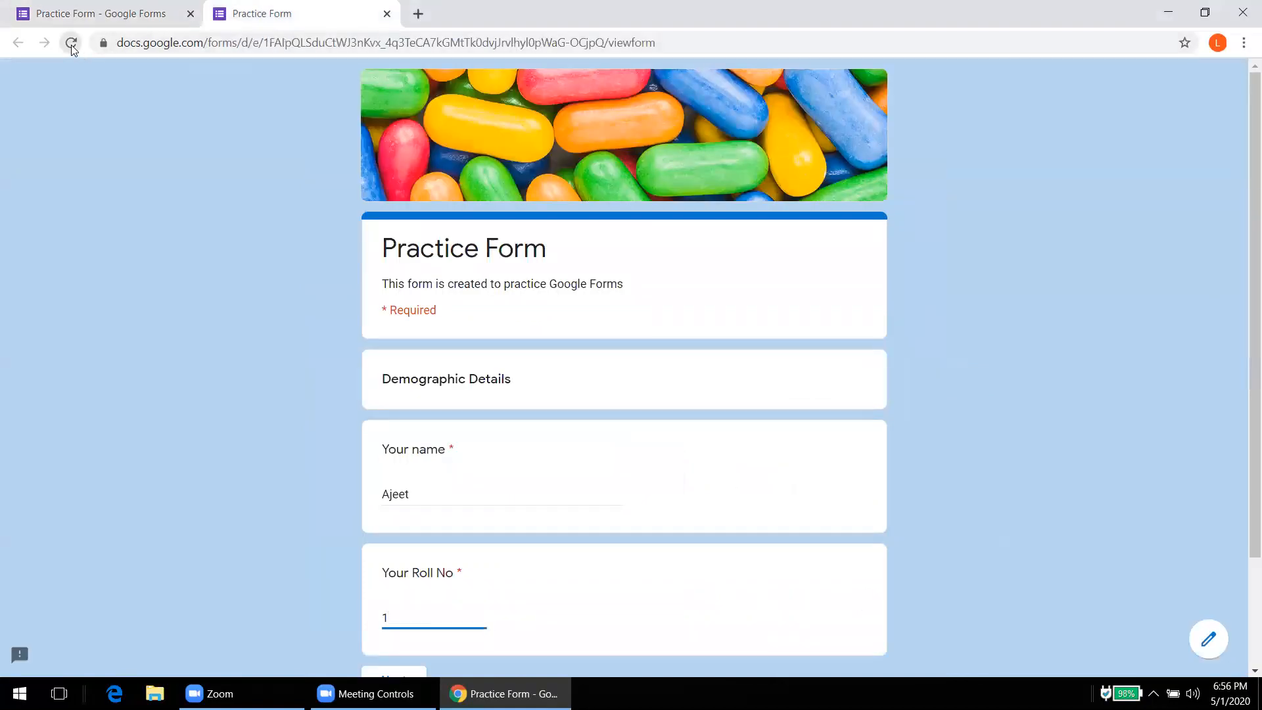
Step: Reload the form preview to pick up the new questions, then return to the editor
left_click(71, 44)
key("Return")
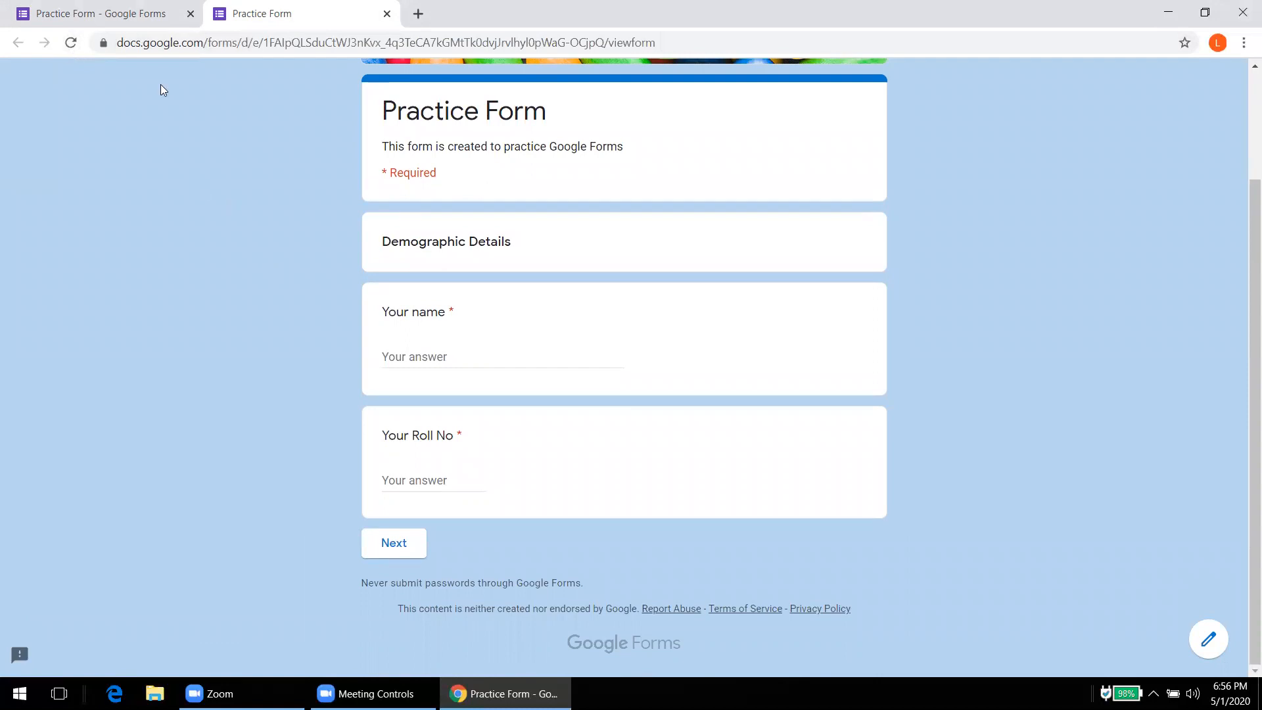
left_click(133, 14)
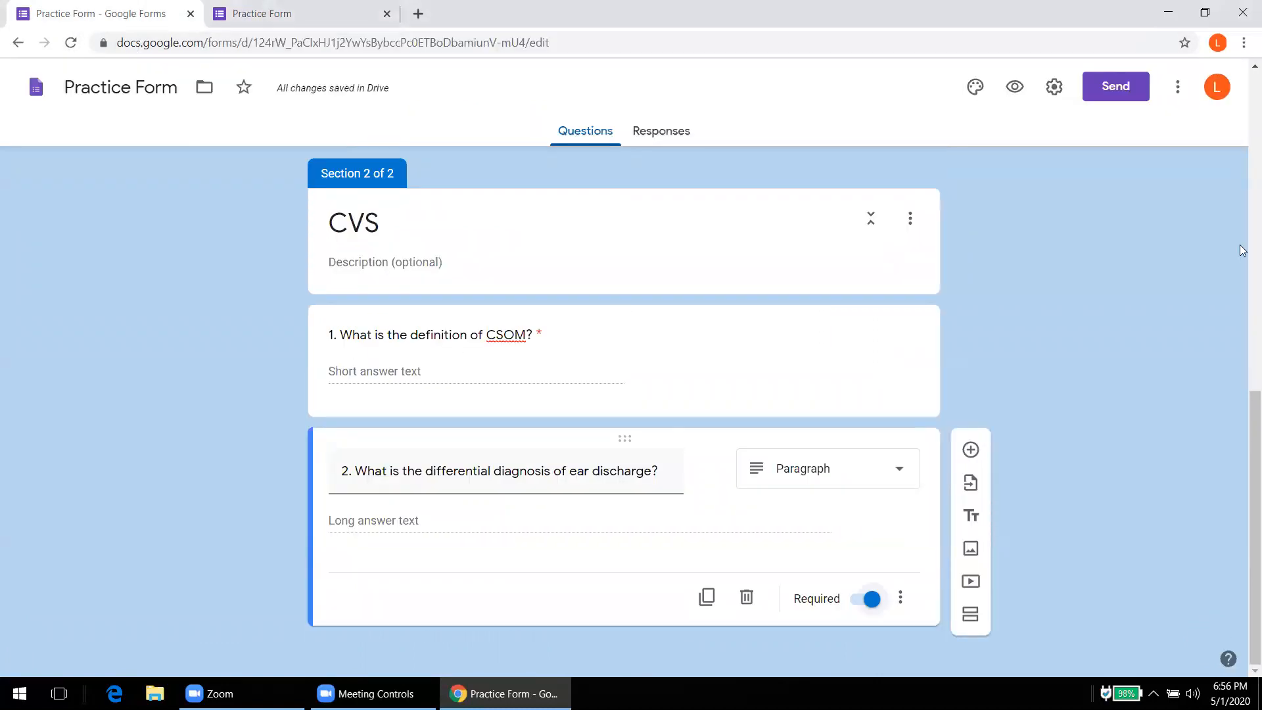
Step: Set 'After section 1' to 'Go to section 2 (CVS)' and switch to the live form
left_click_drag(1249, 402, 1240, 201)
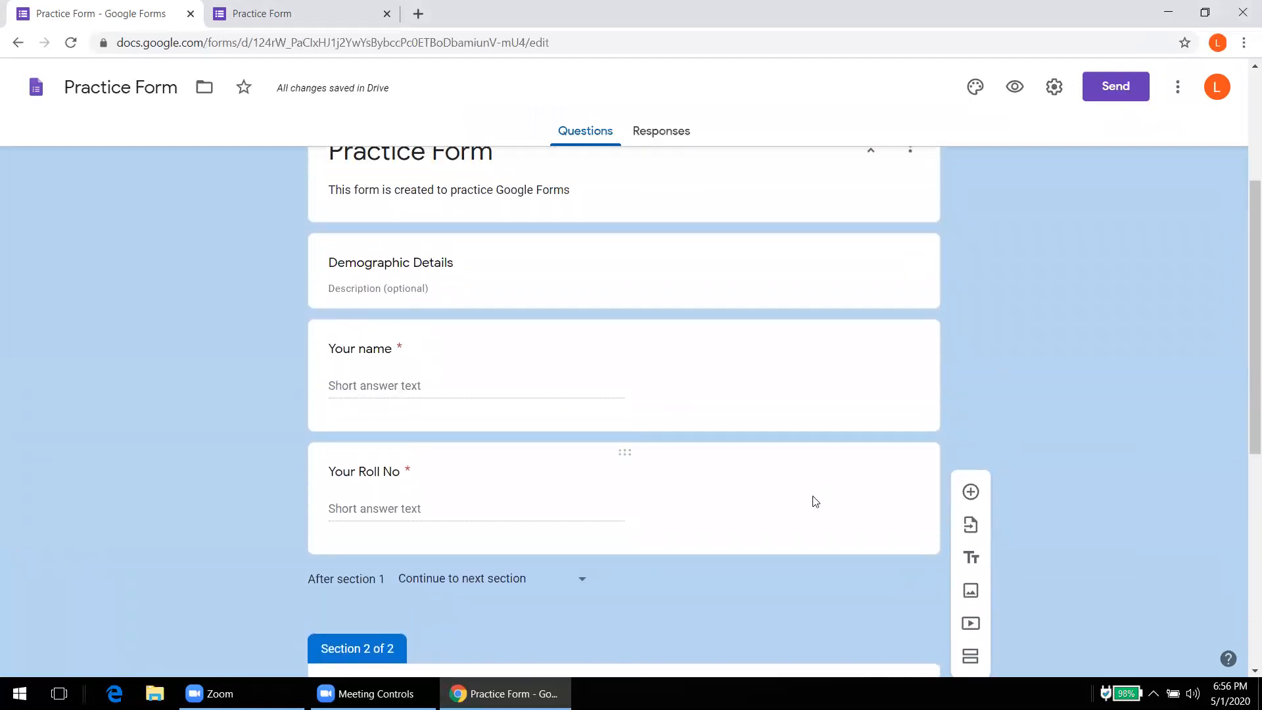
left_click(580, 583)
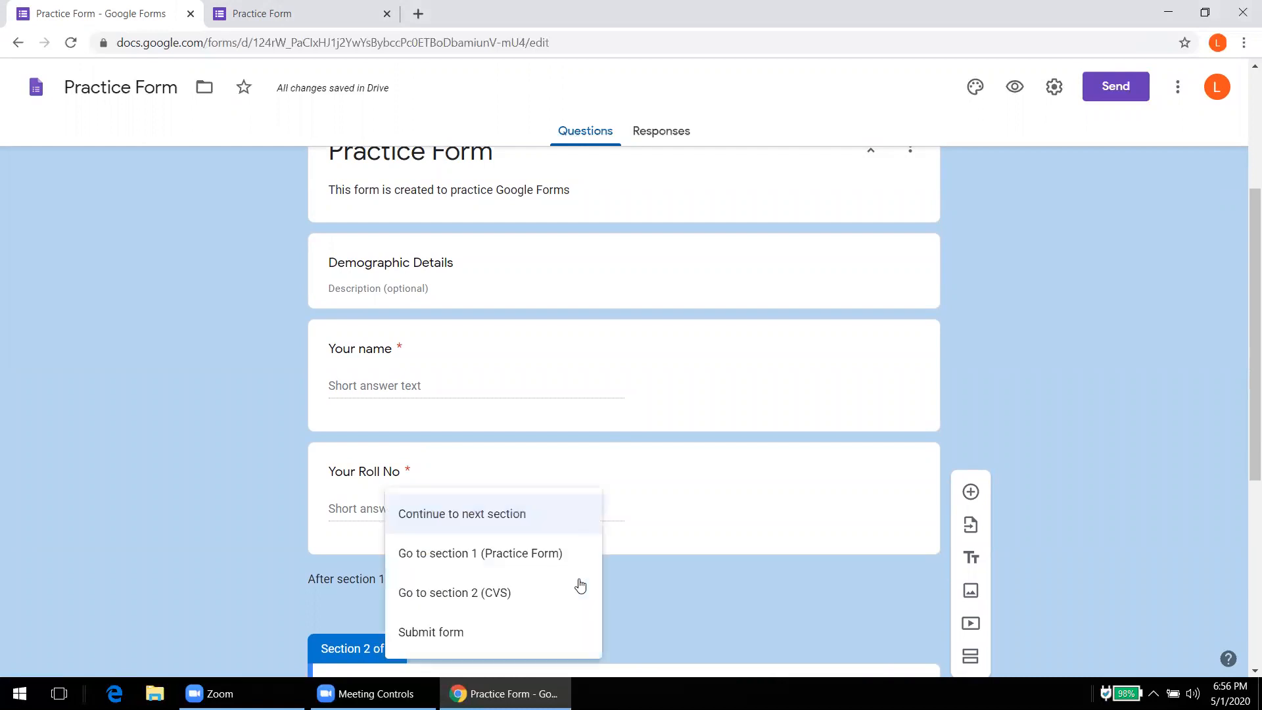
left_click(483, 594)
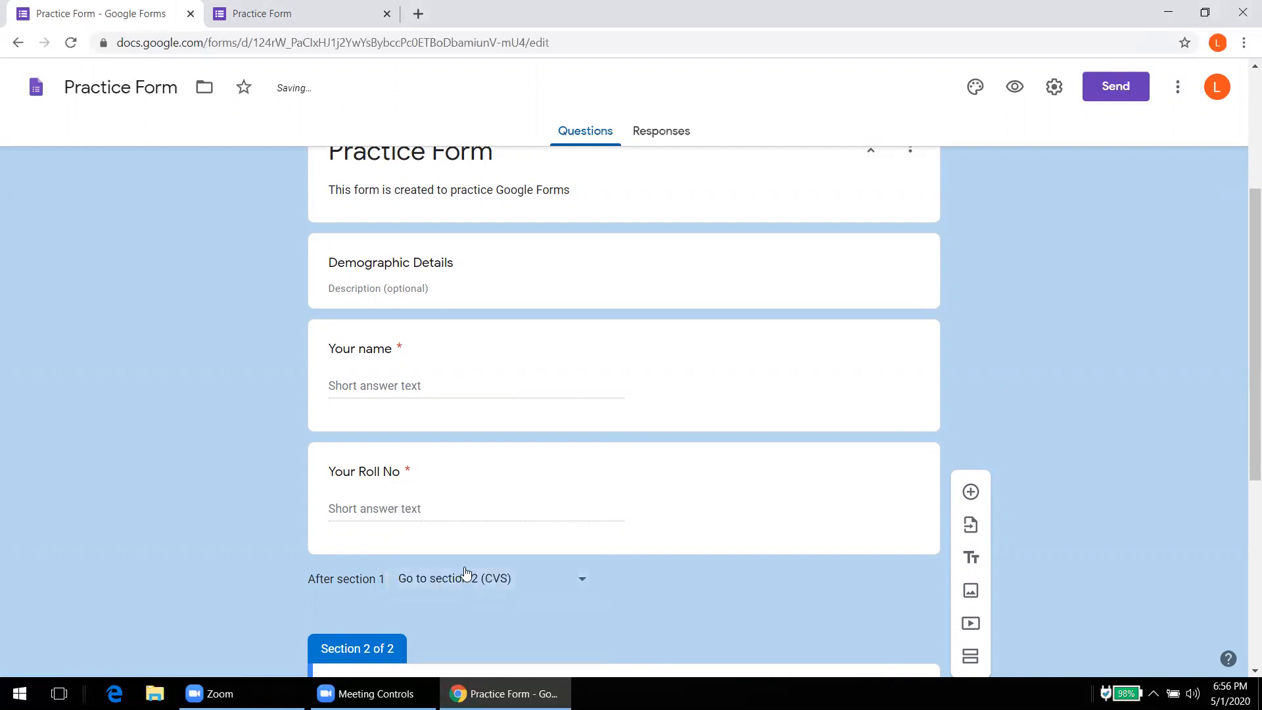
left_click(261, 29)
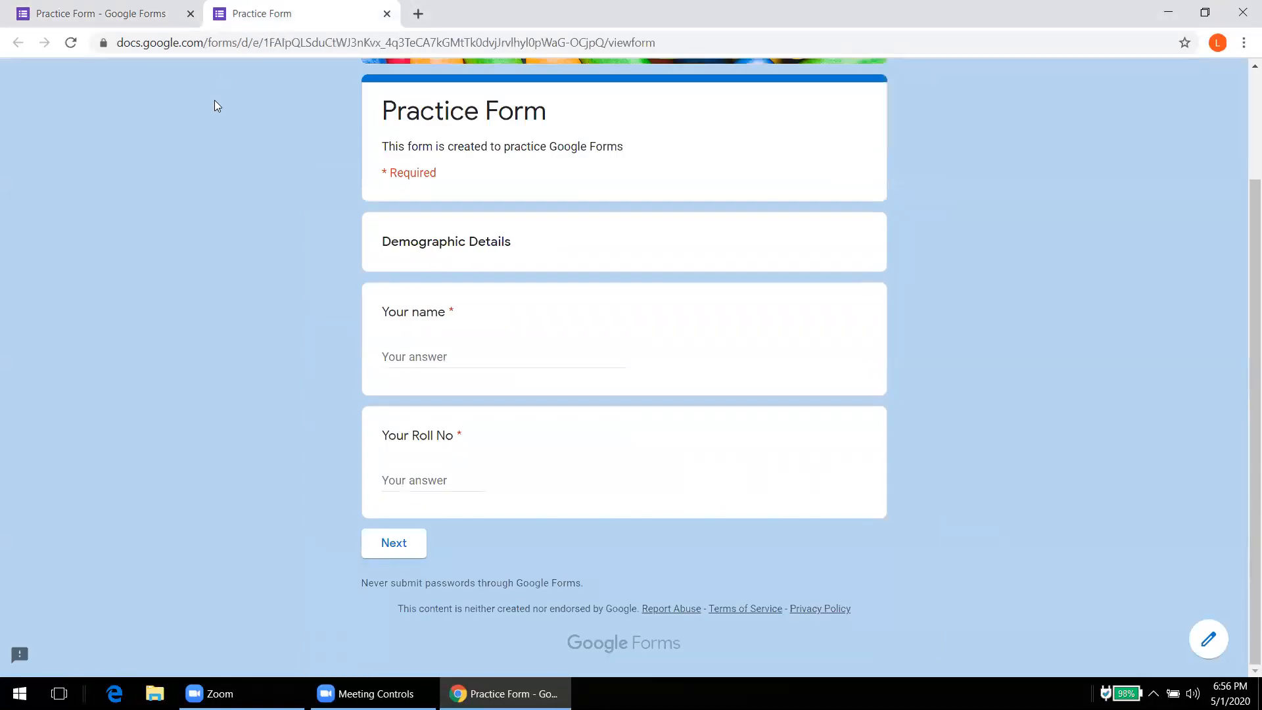
Step: Reload the live form, trigger the required warnings, then enter a name and Roll No 1 and continue
left_click(71, 44)
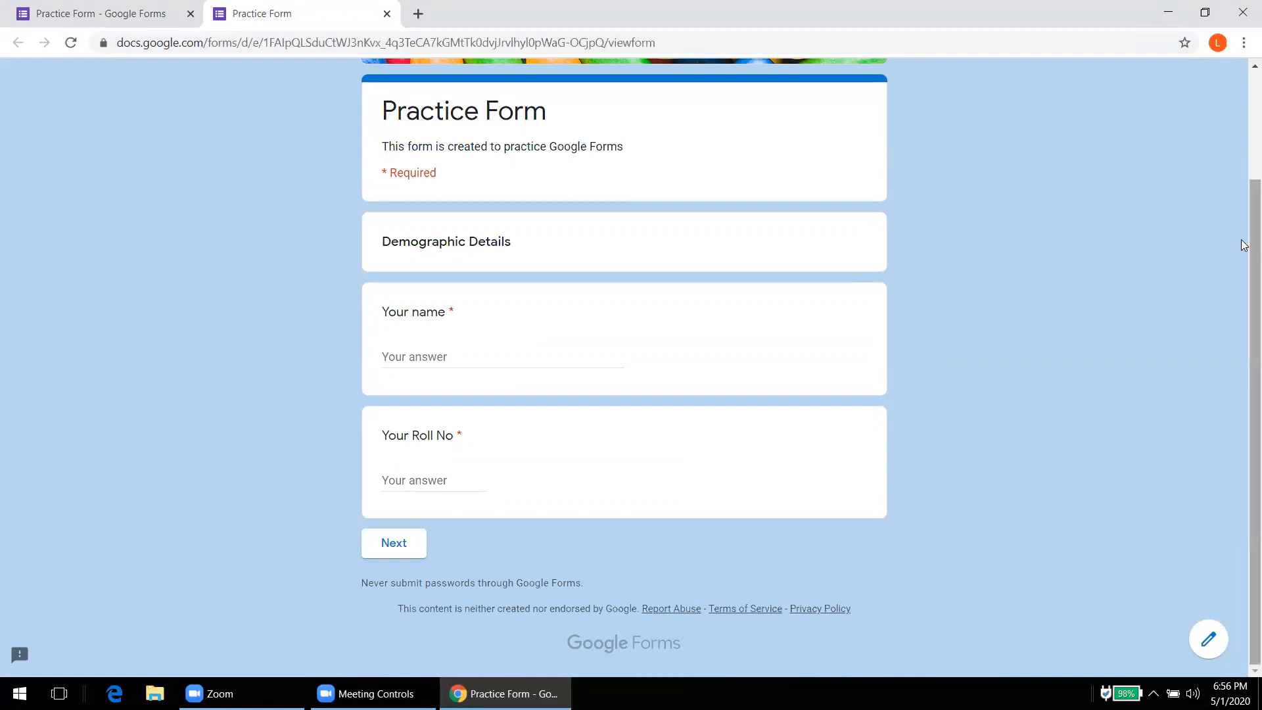
left_click(386, 544)
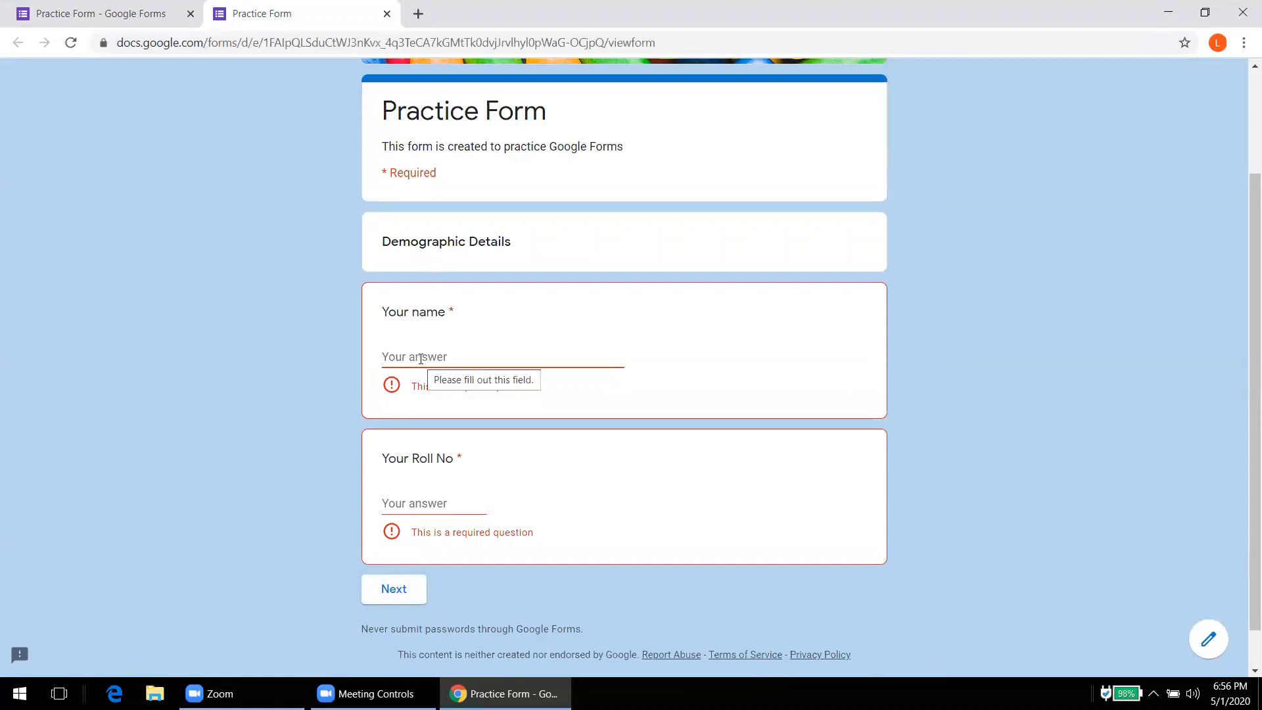
type("Ajeet")
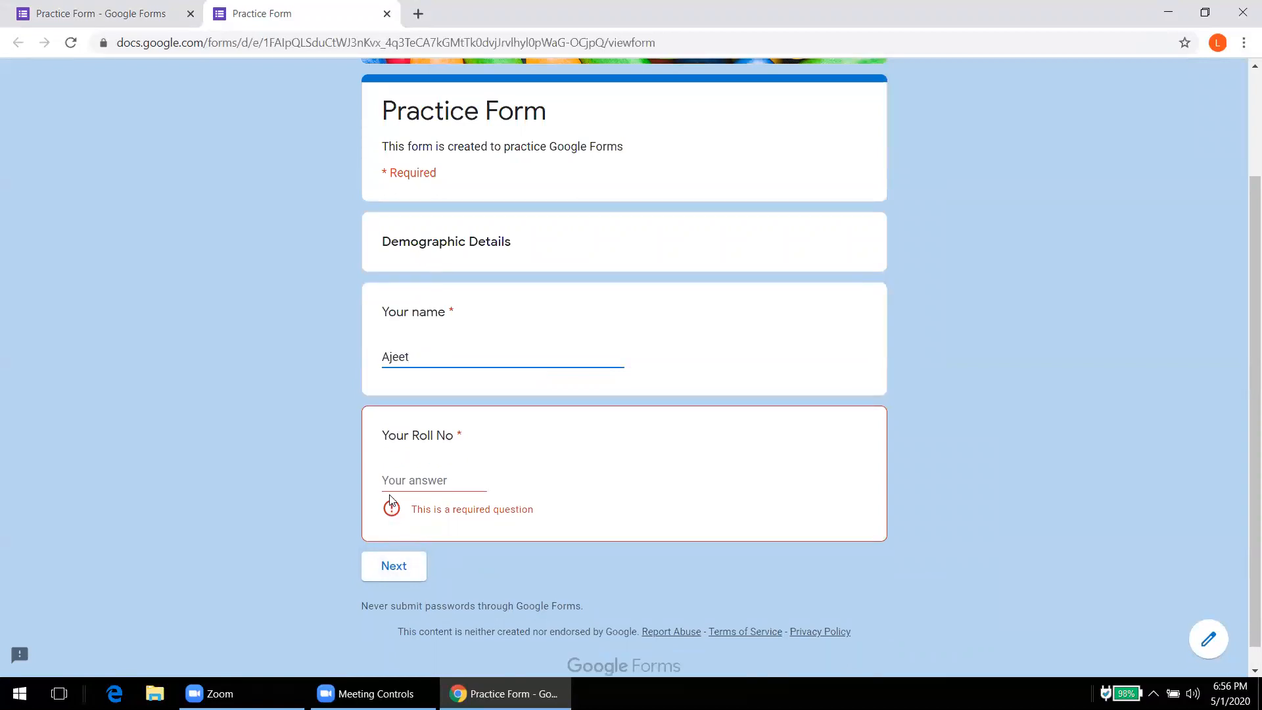
left_click(391, 482)
type("1")
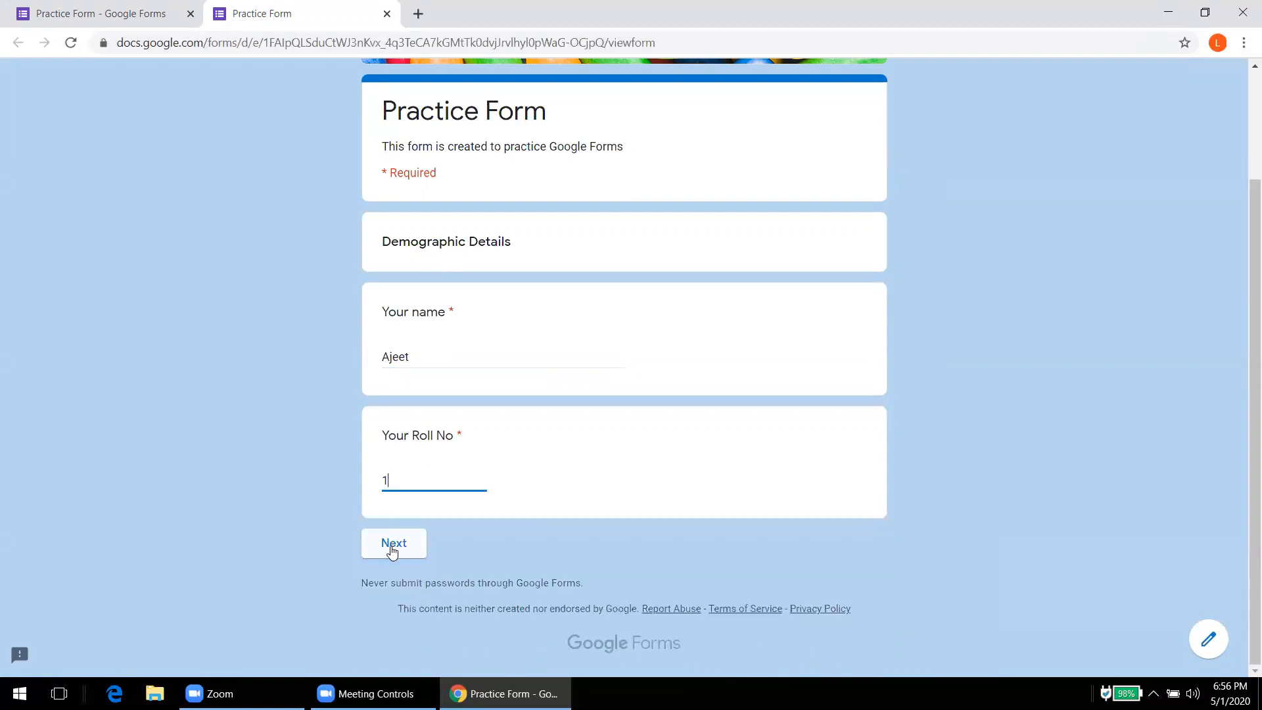
left_click(393, 545)
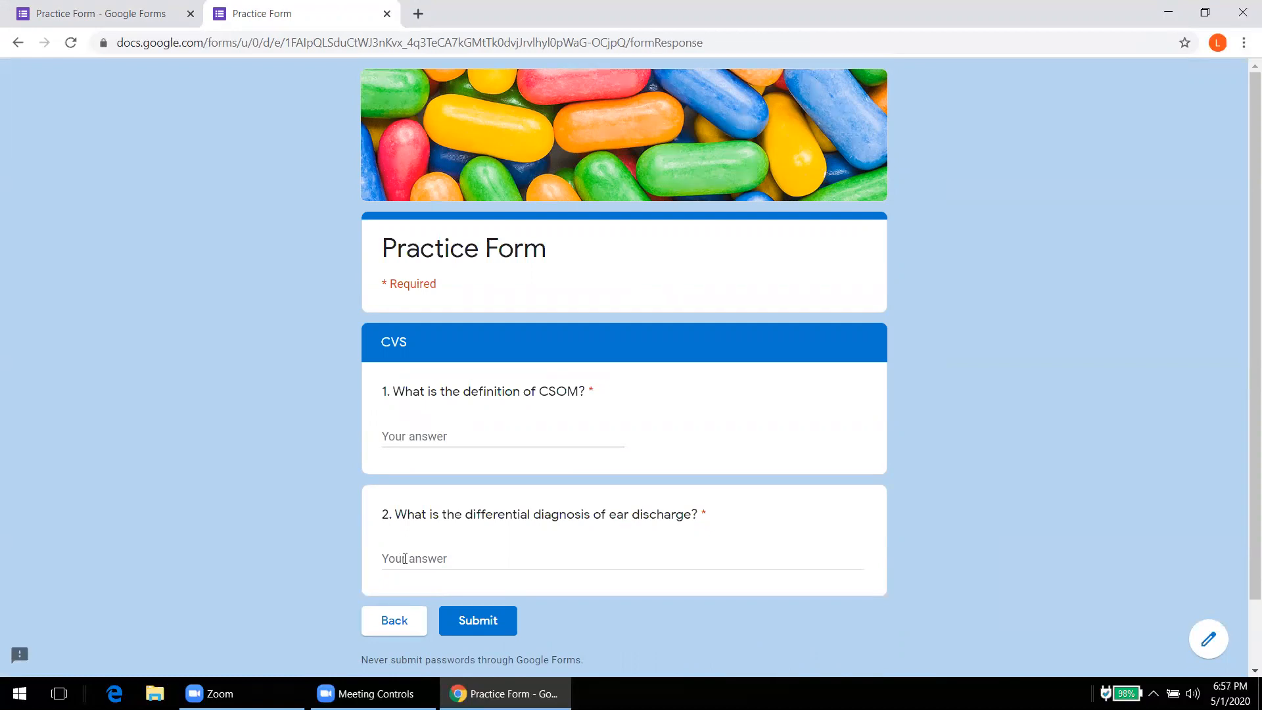
Step: Insert a blank multiple-choice question below question 2 and readjust the browser zoom to 110%
left_click(105, 15)
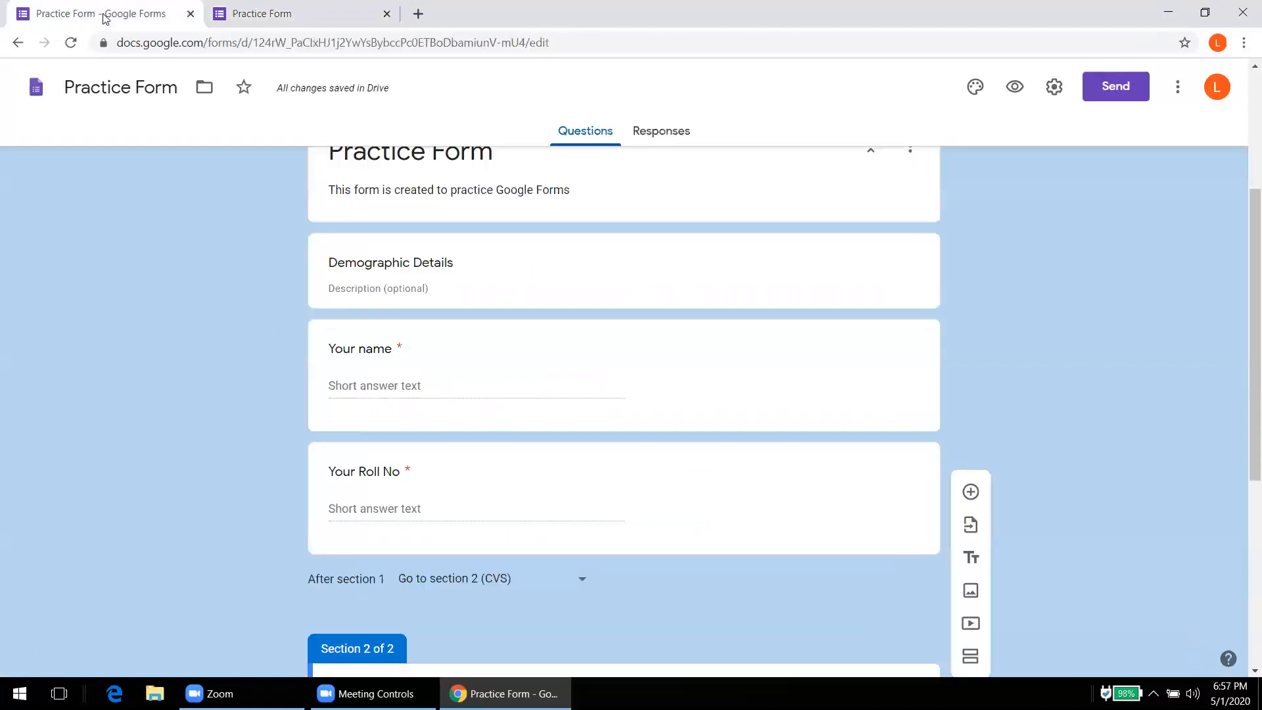
left_click_drag(1244, 368, 1244, 585)
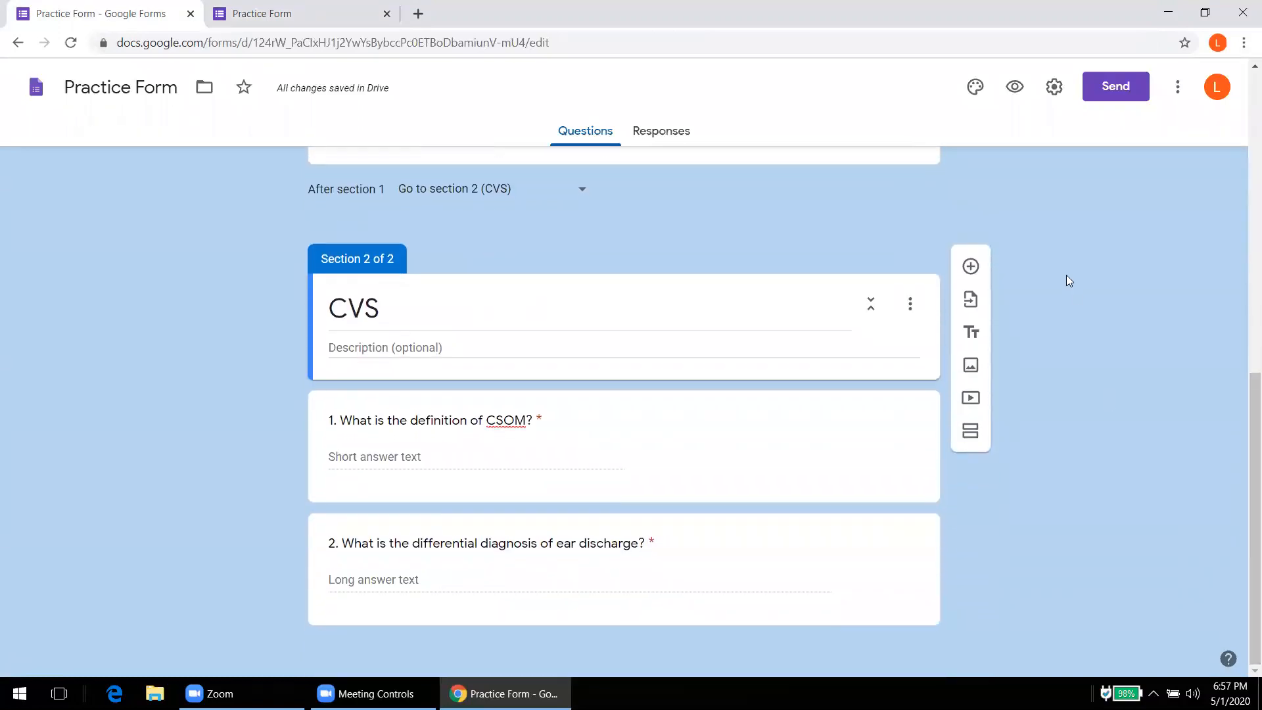
left_click(911, 540)
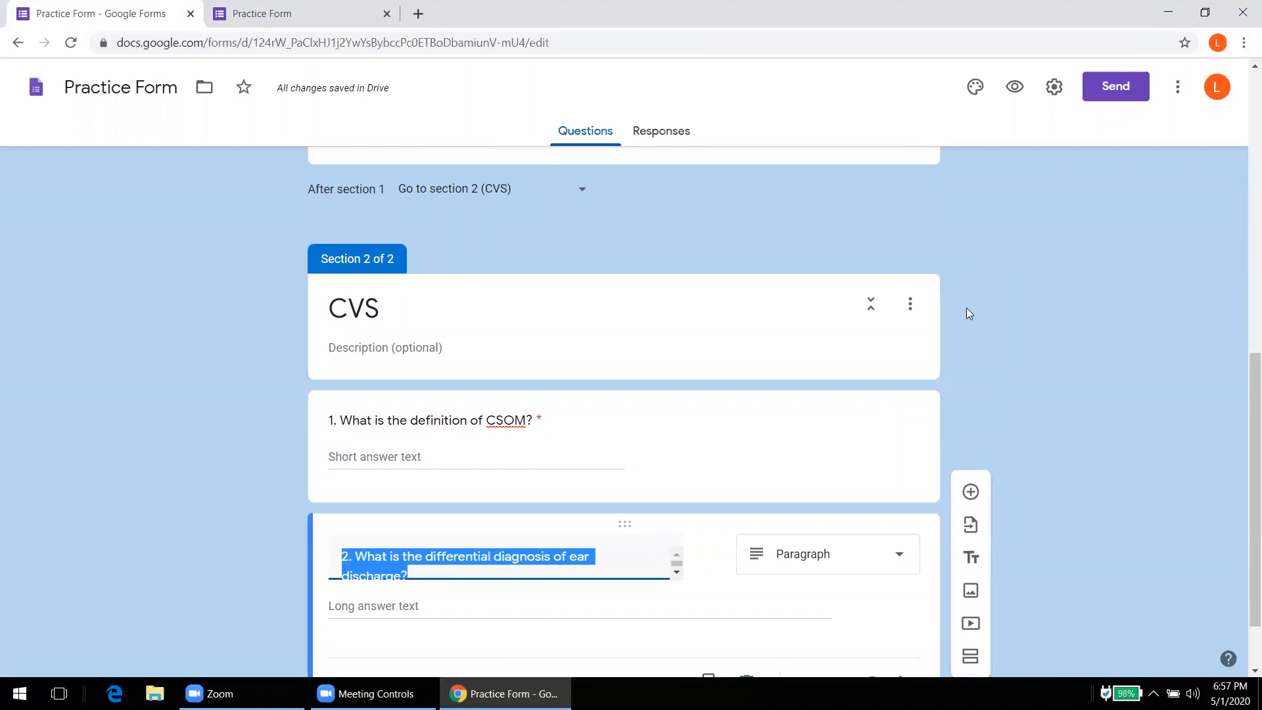
left_click(970, 491)
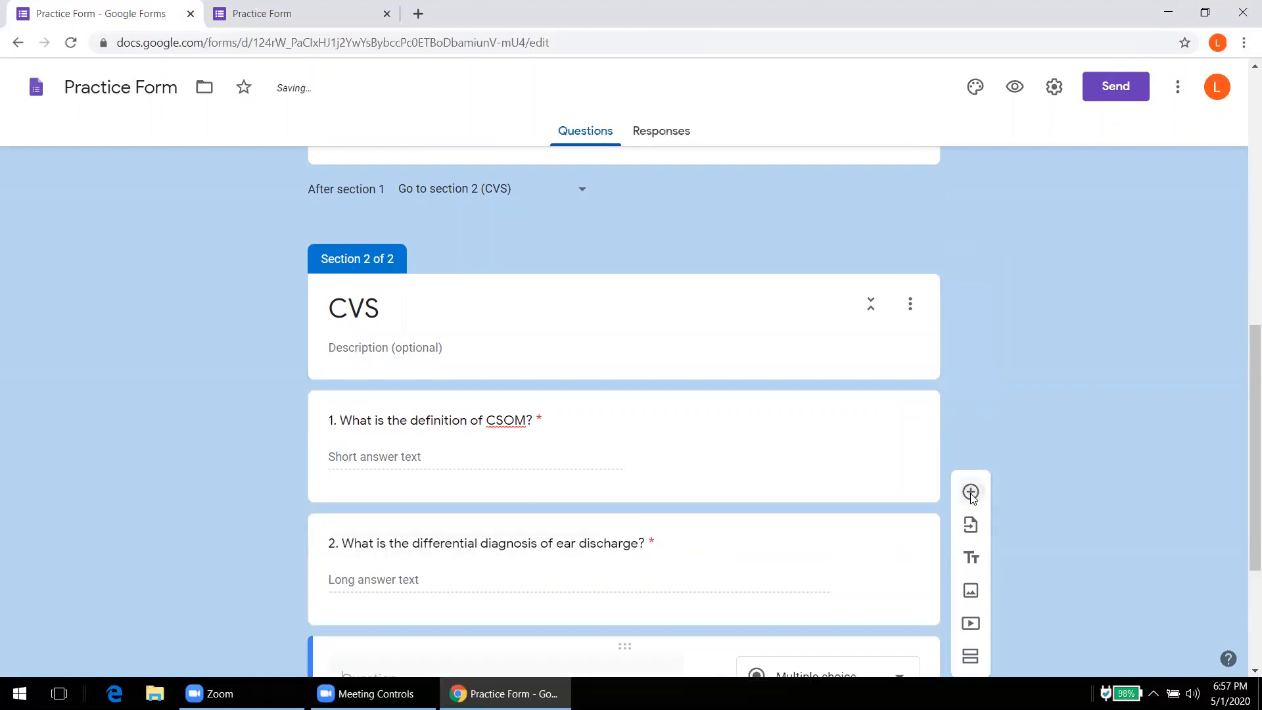
key("ctrl+plus")
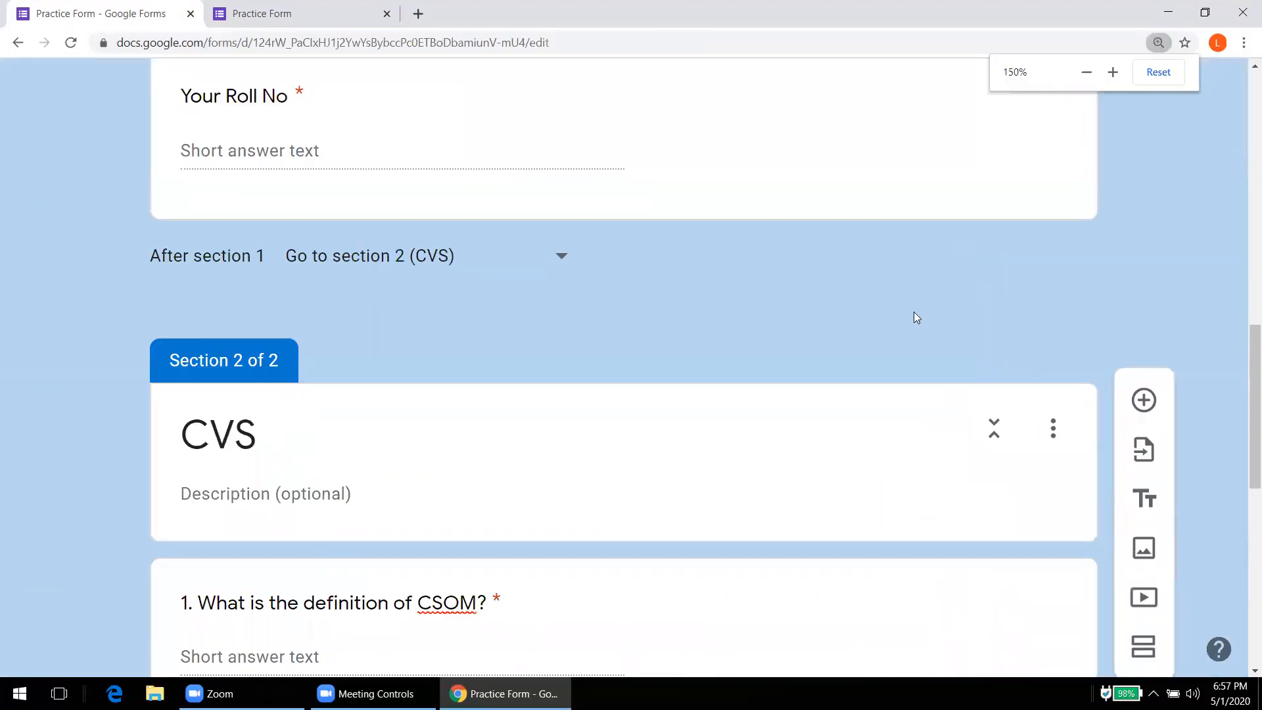
left_click(1119, 71)
left_click(1086, 74)
left_click(1086, 73)
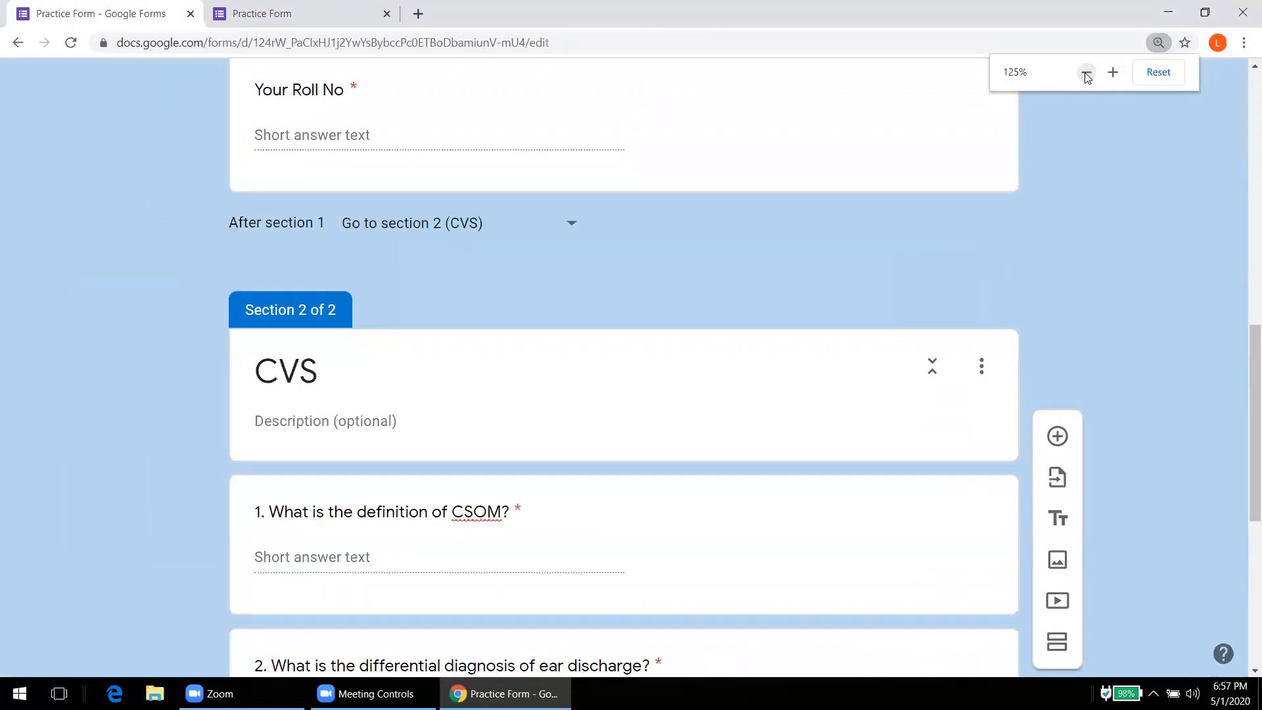
left_click(1086, 73)
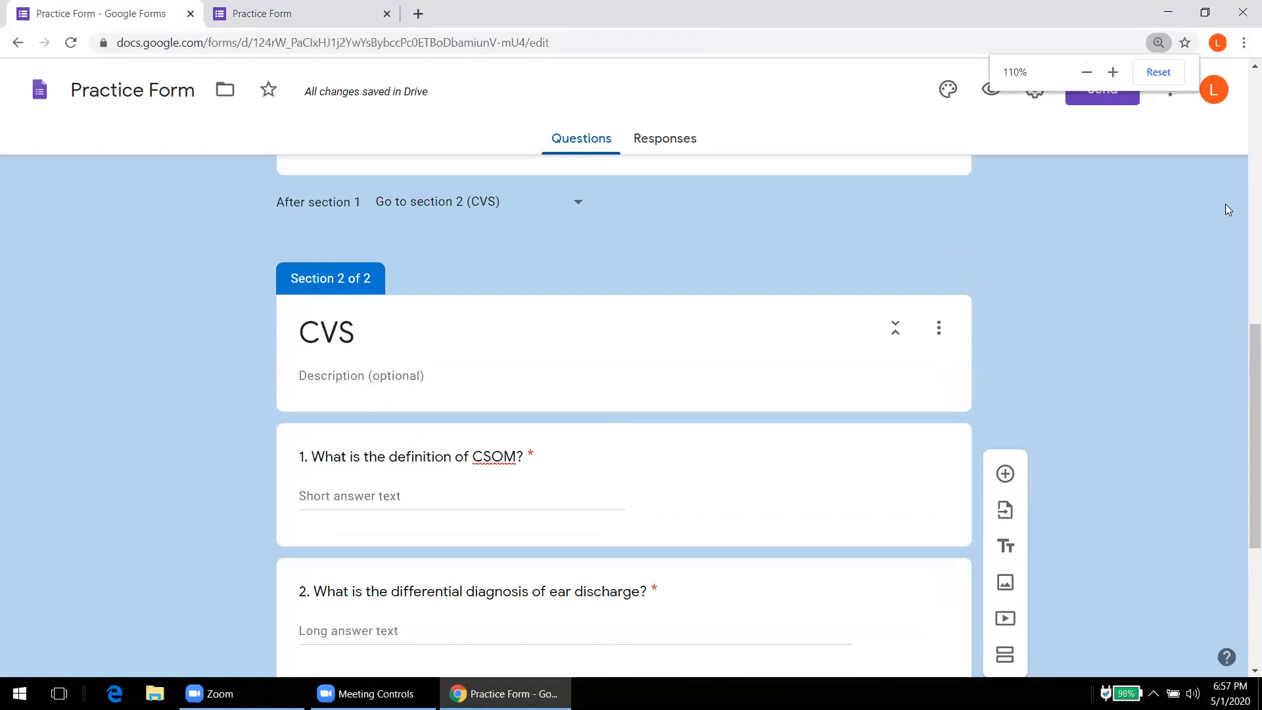
left_click_drag(1244, 339, 1244, 458)
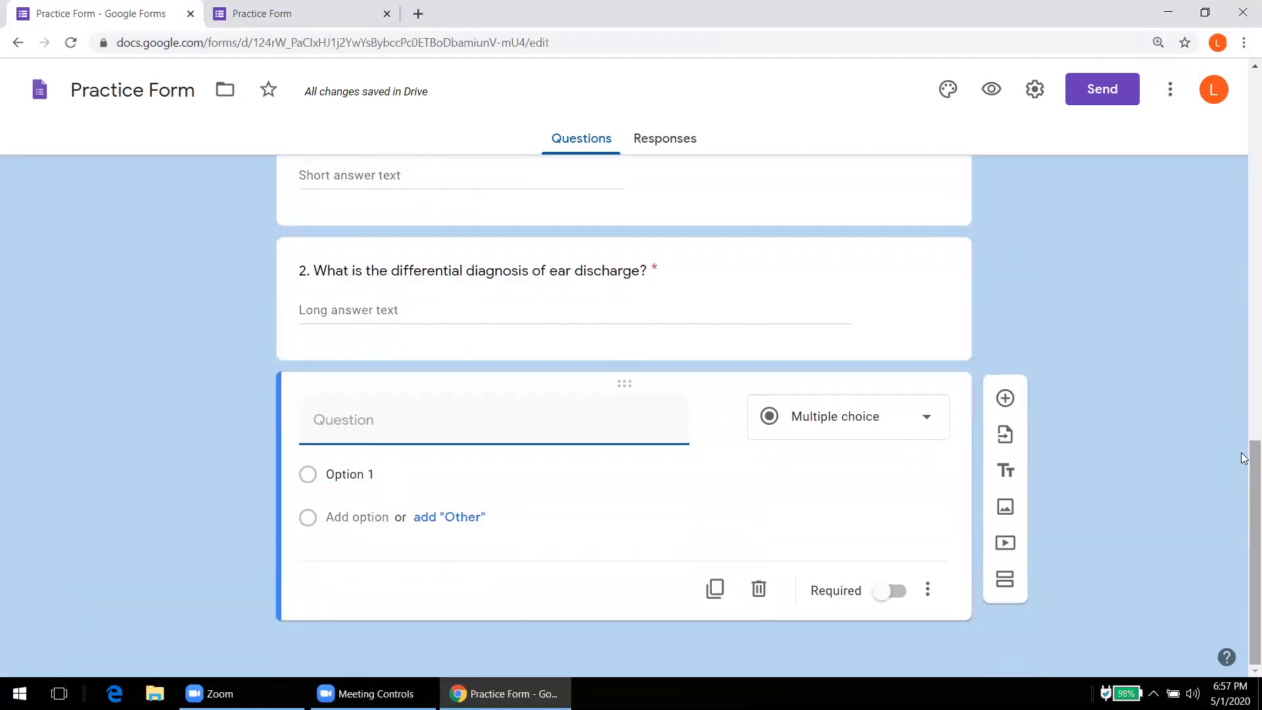
Step: Title the new question '3. Where is Agra?'
type("1.")
key("BackSpace")
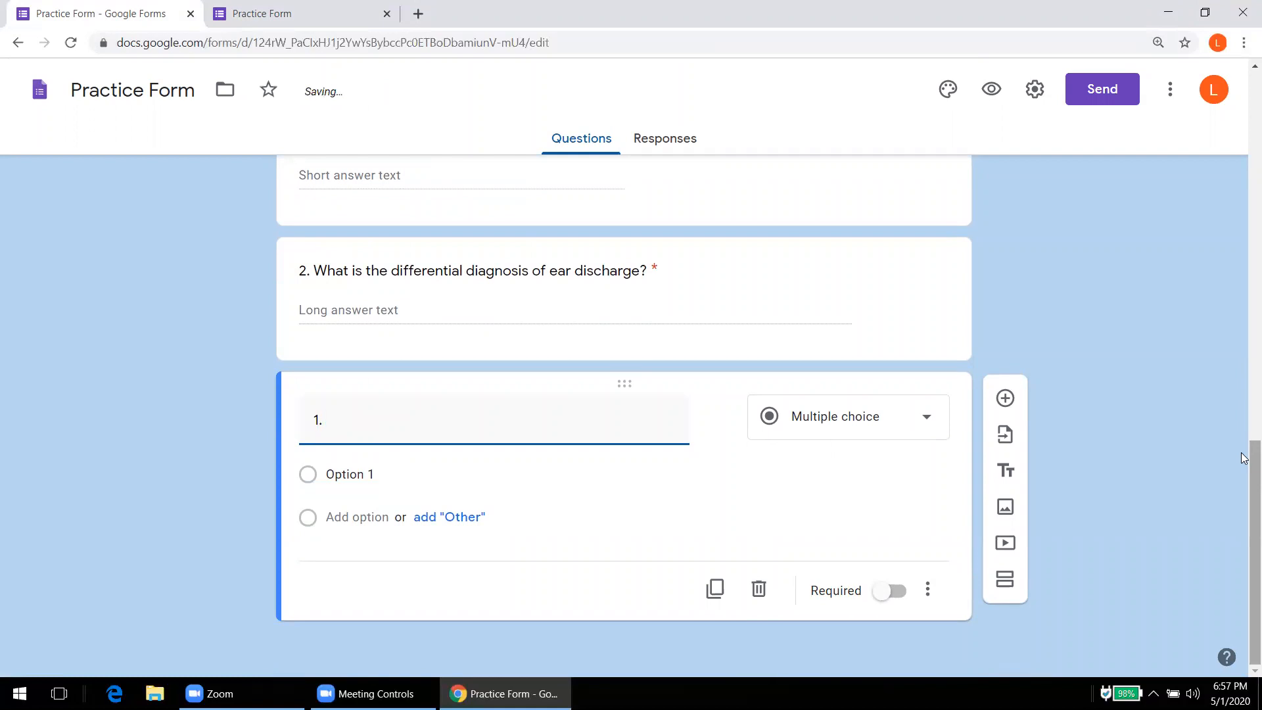
key("BackSpace")
type("3.")
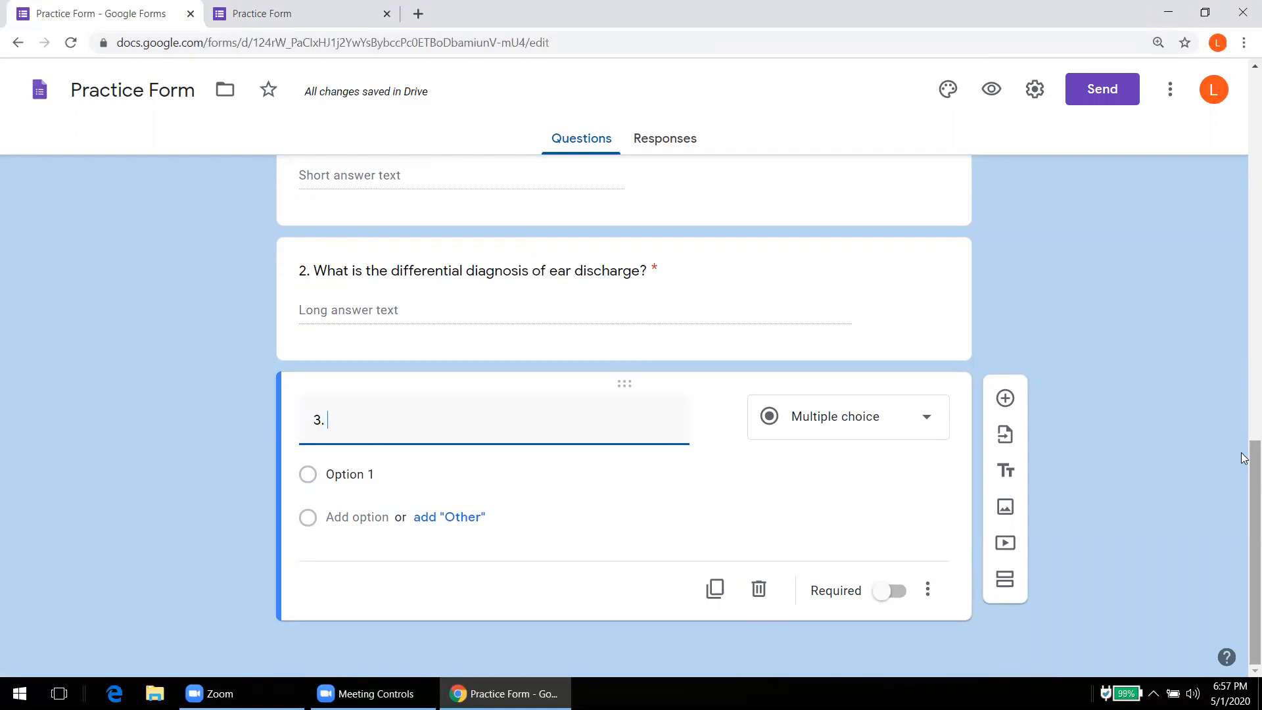
type(" Wh")
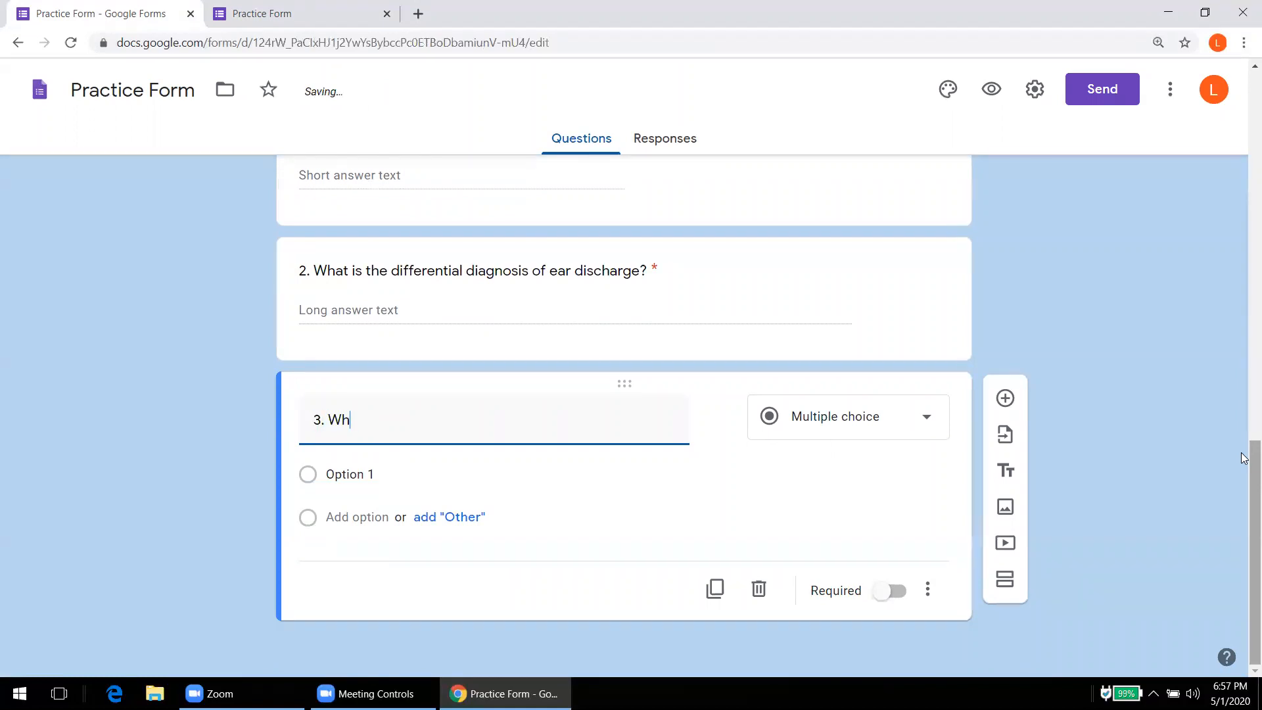
type("ere is Agra?")
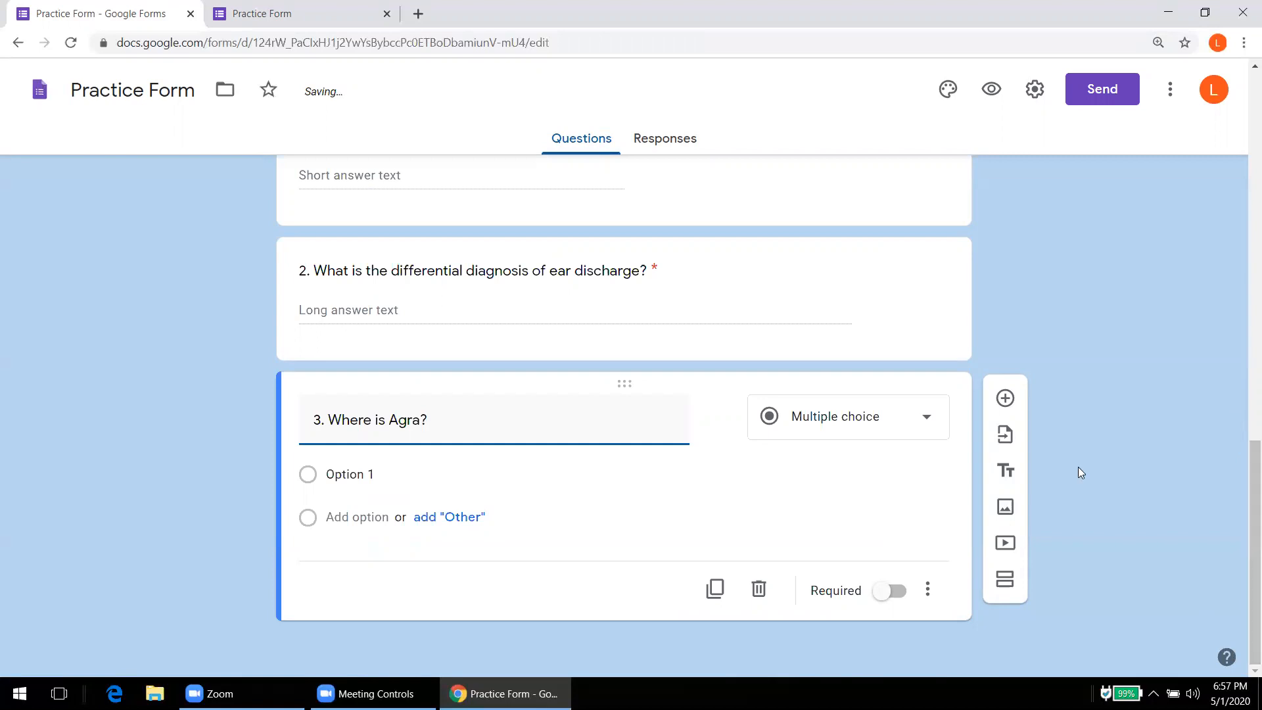
Step: Give question 3 the options UP, AP and MP and mark it required
left_click(360, 475)
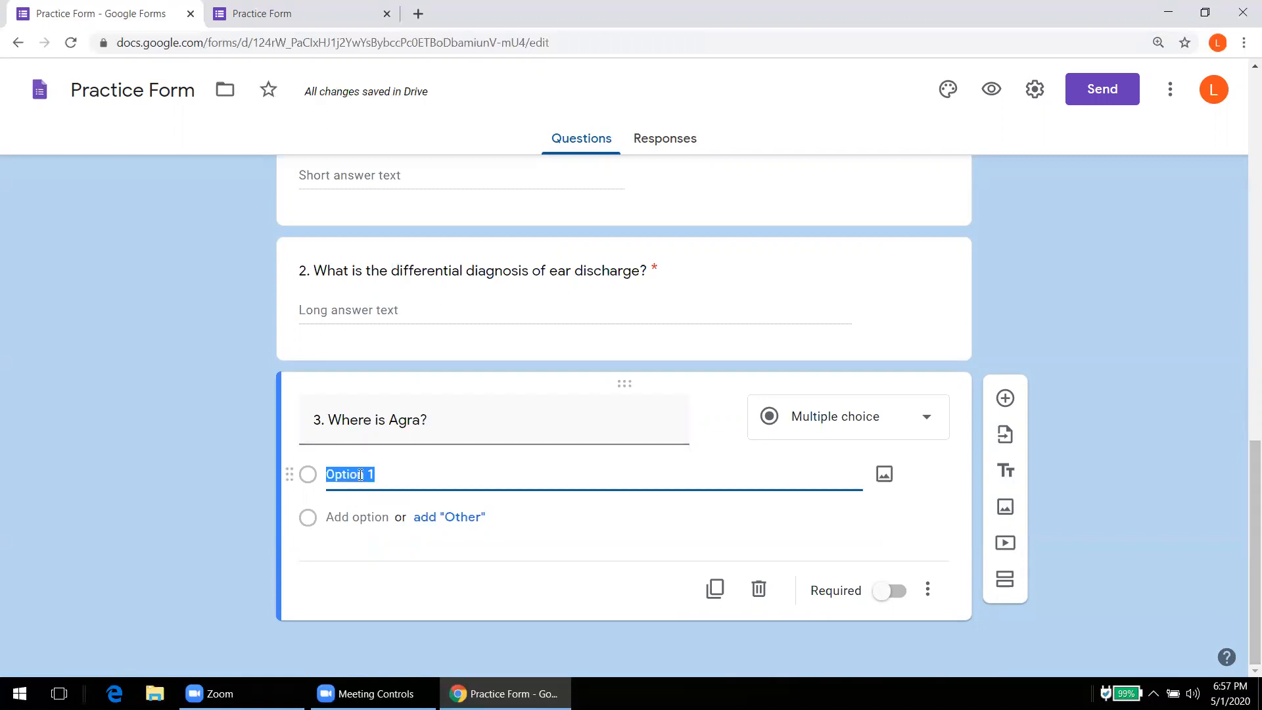
type("UP")
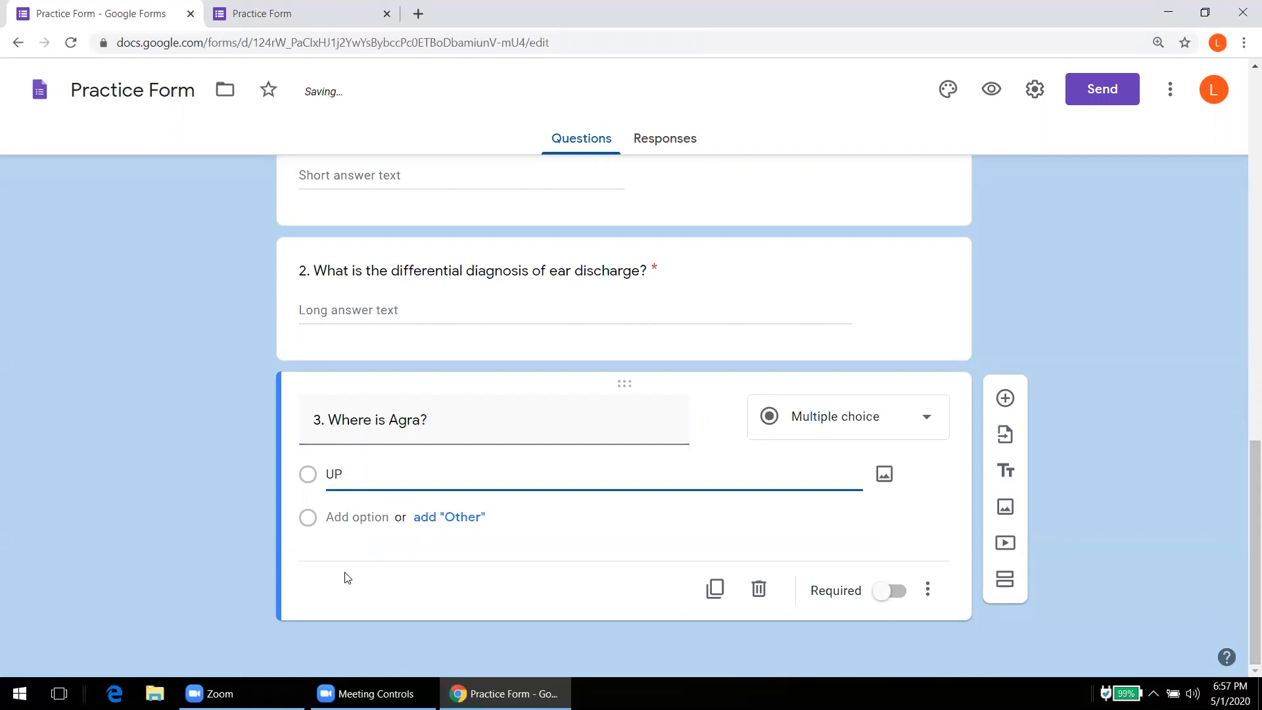
left_click(345, 520)
type("AP")
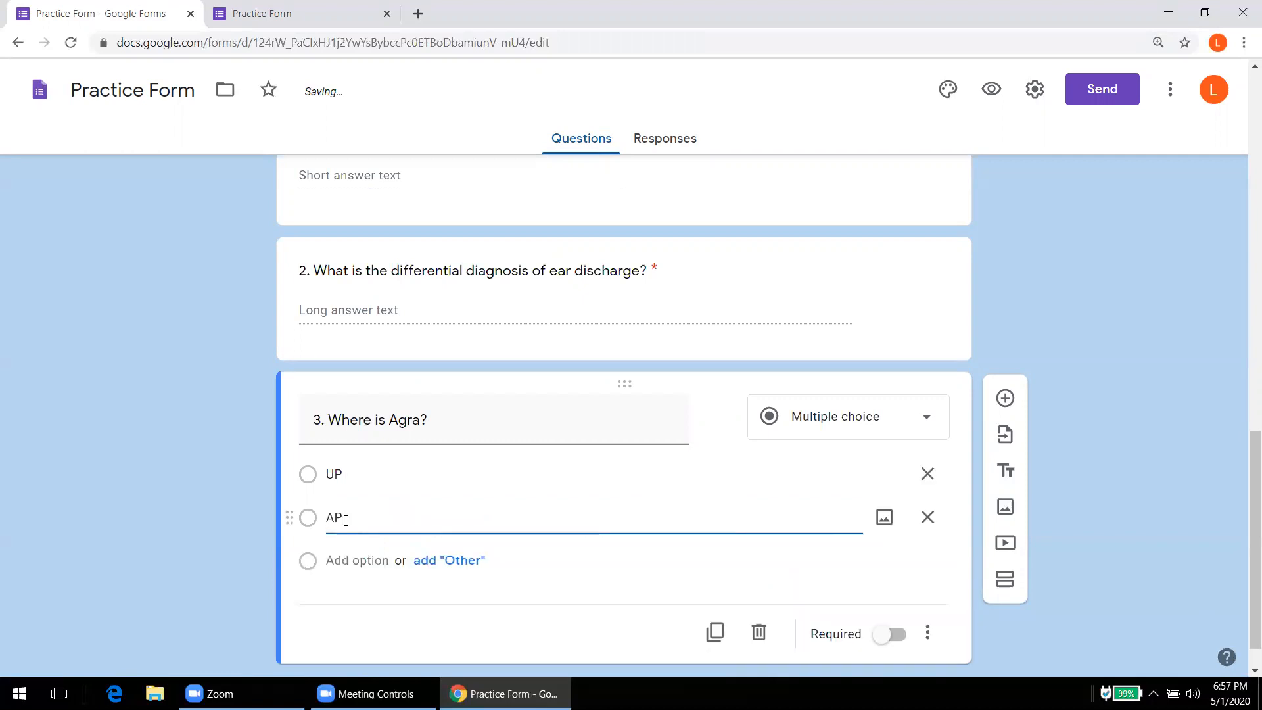
left_click(342, 566)
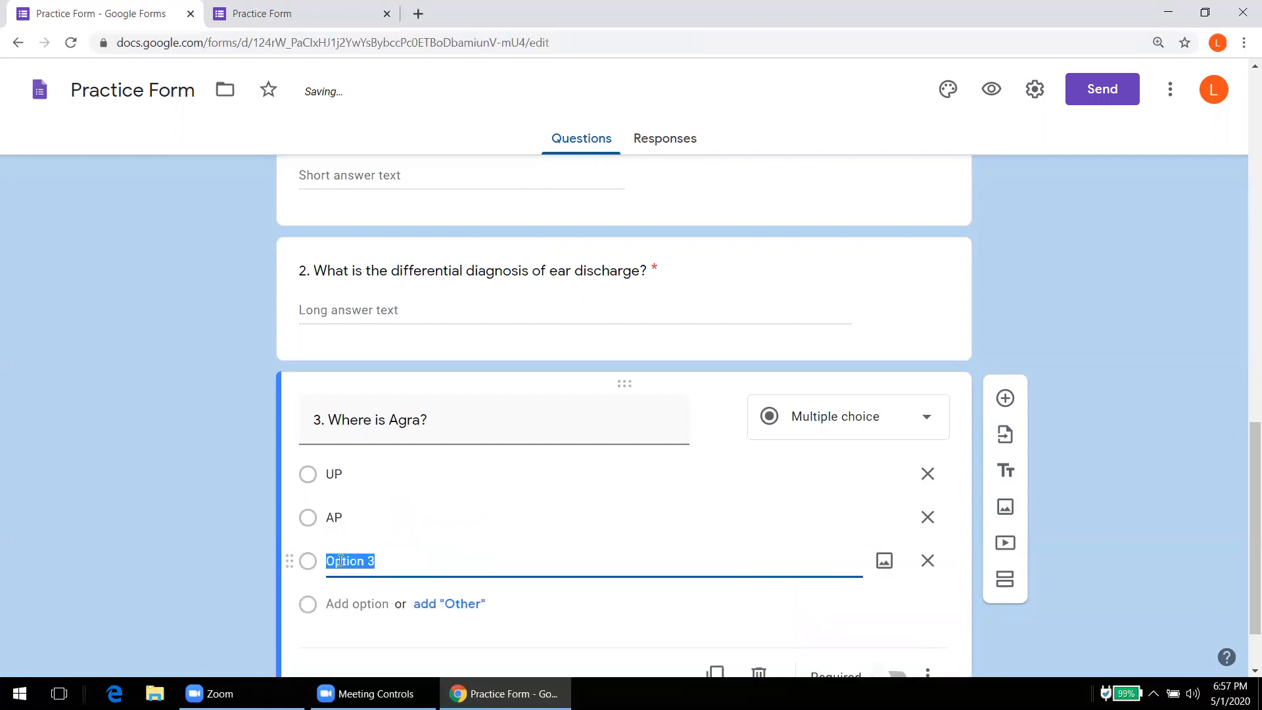
type("MP")
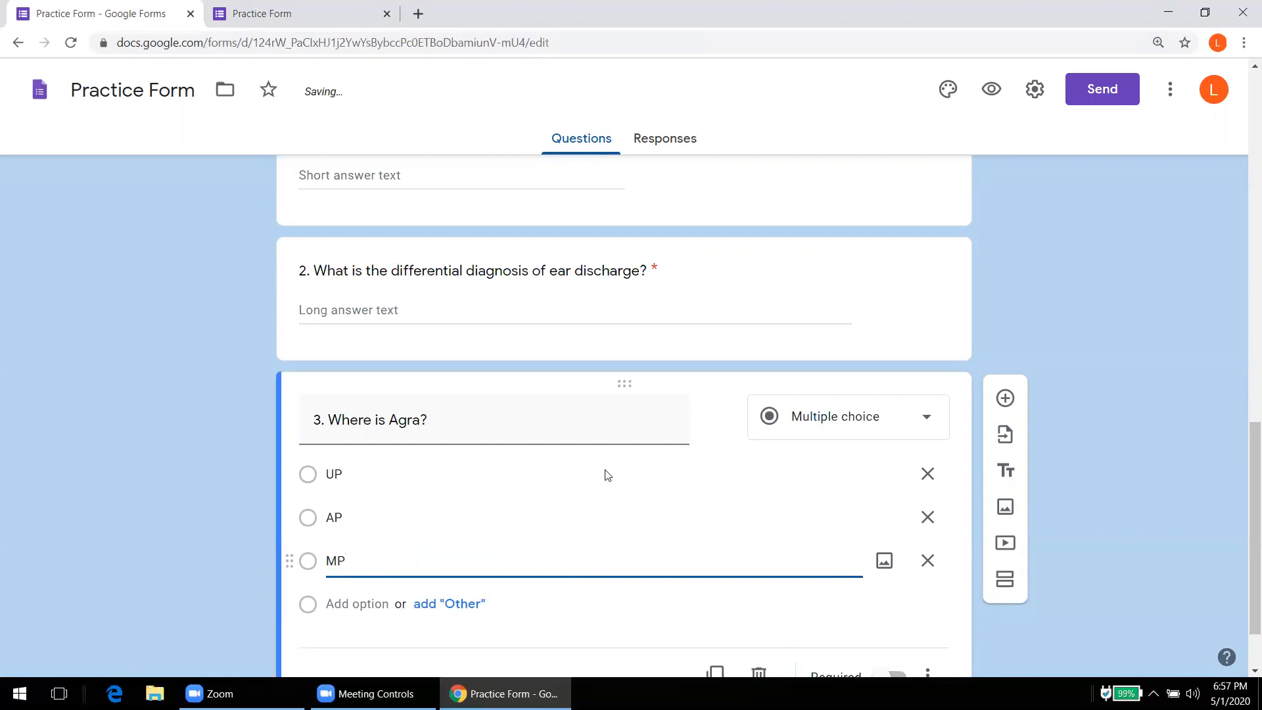
left_click_drag(1244, 429, 1244, 489)
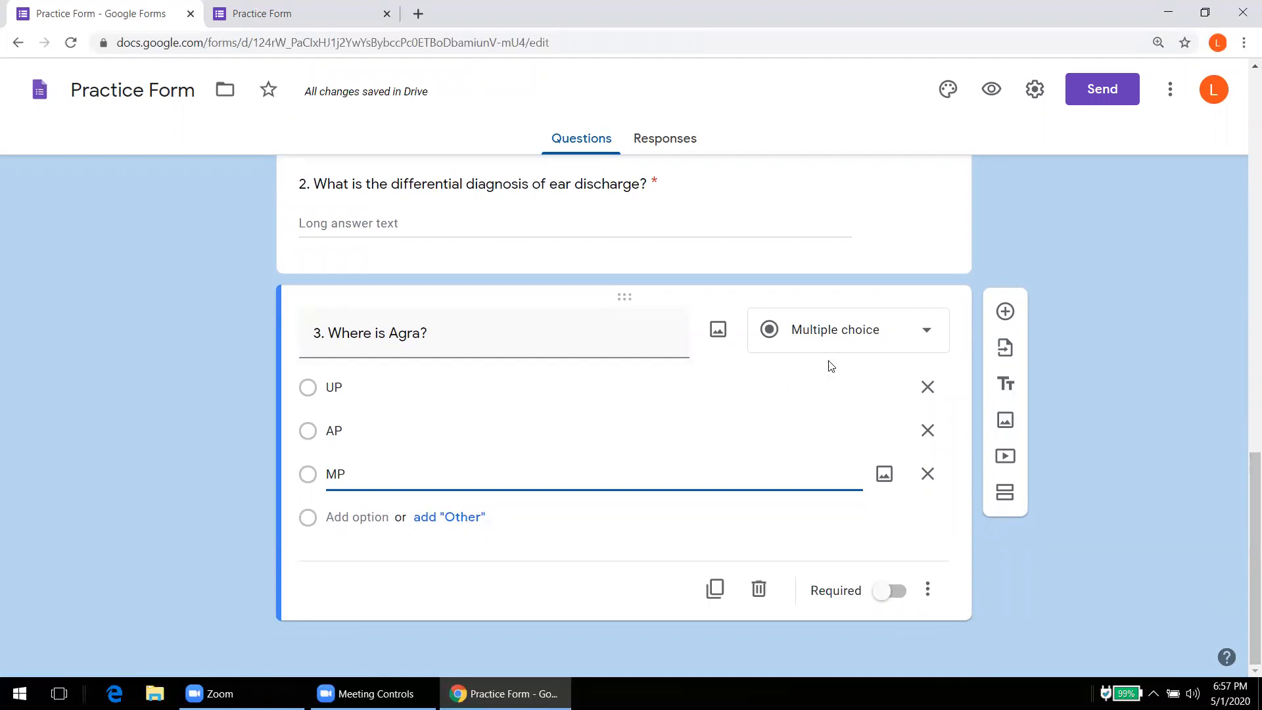
left_click(928, 334)
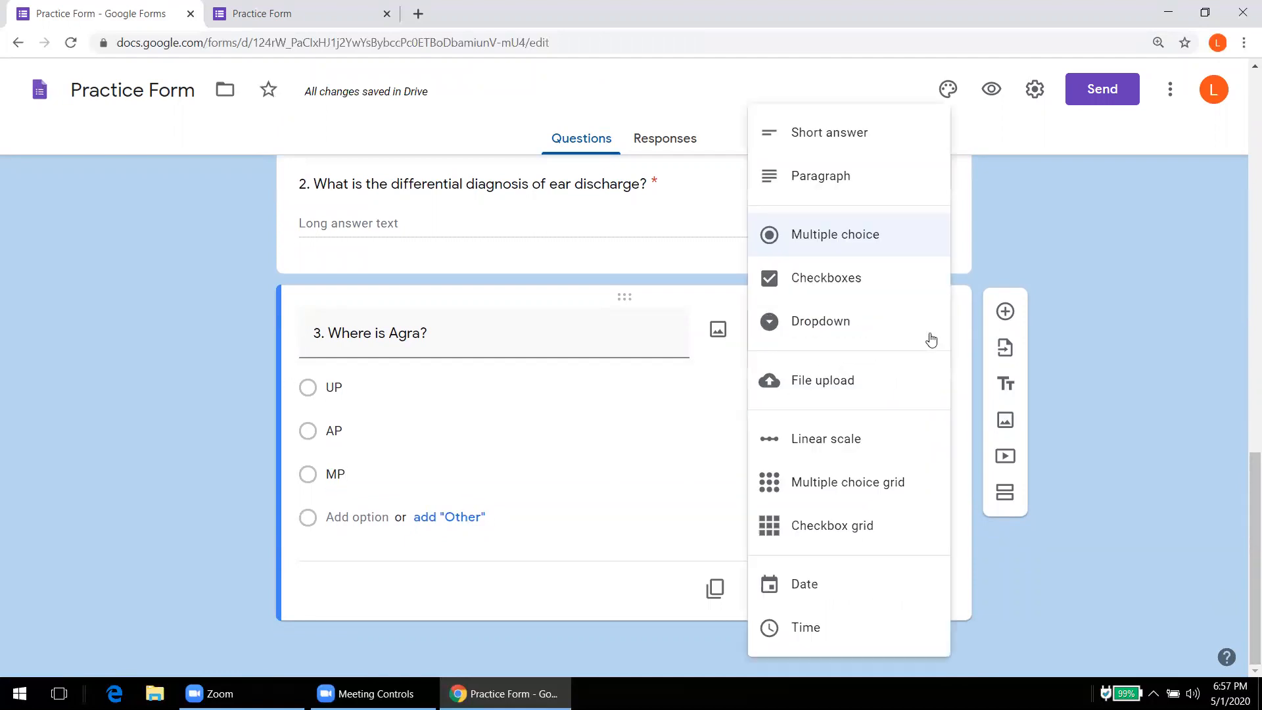
left_click(1037, 223)
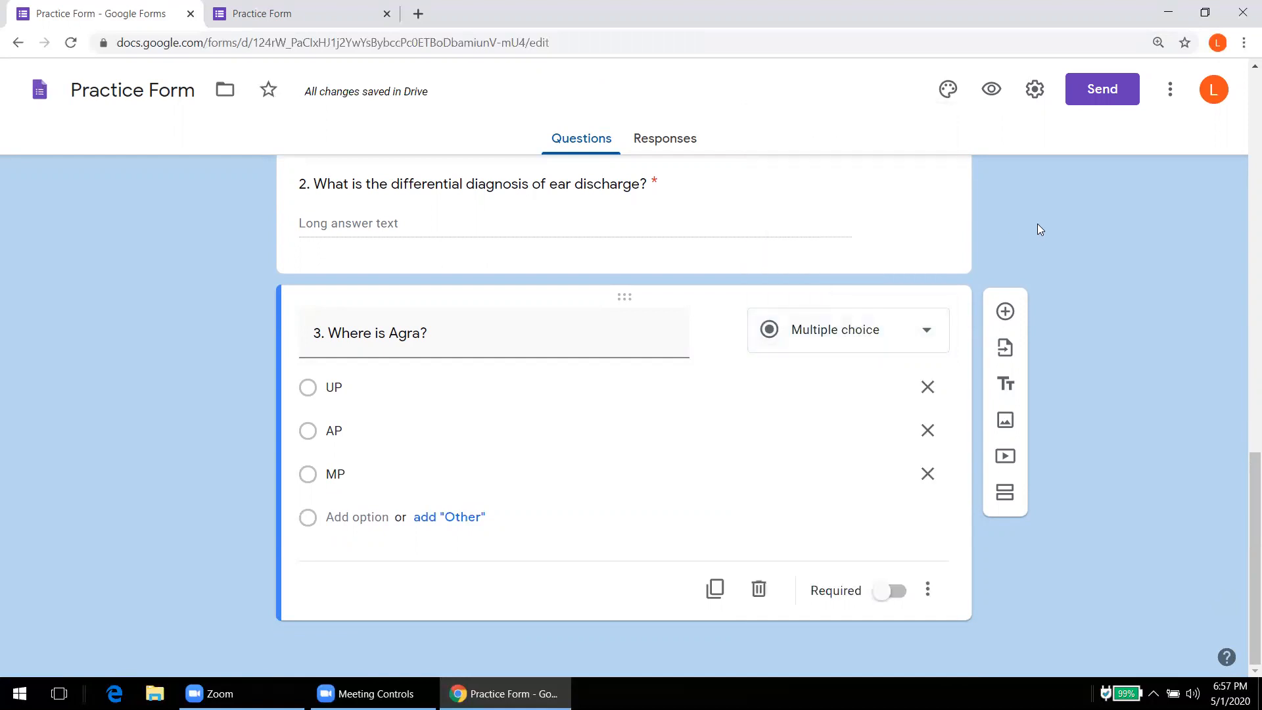
left_click(893, 591)
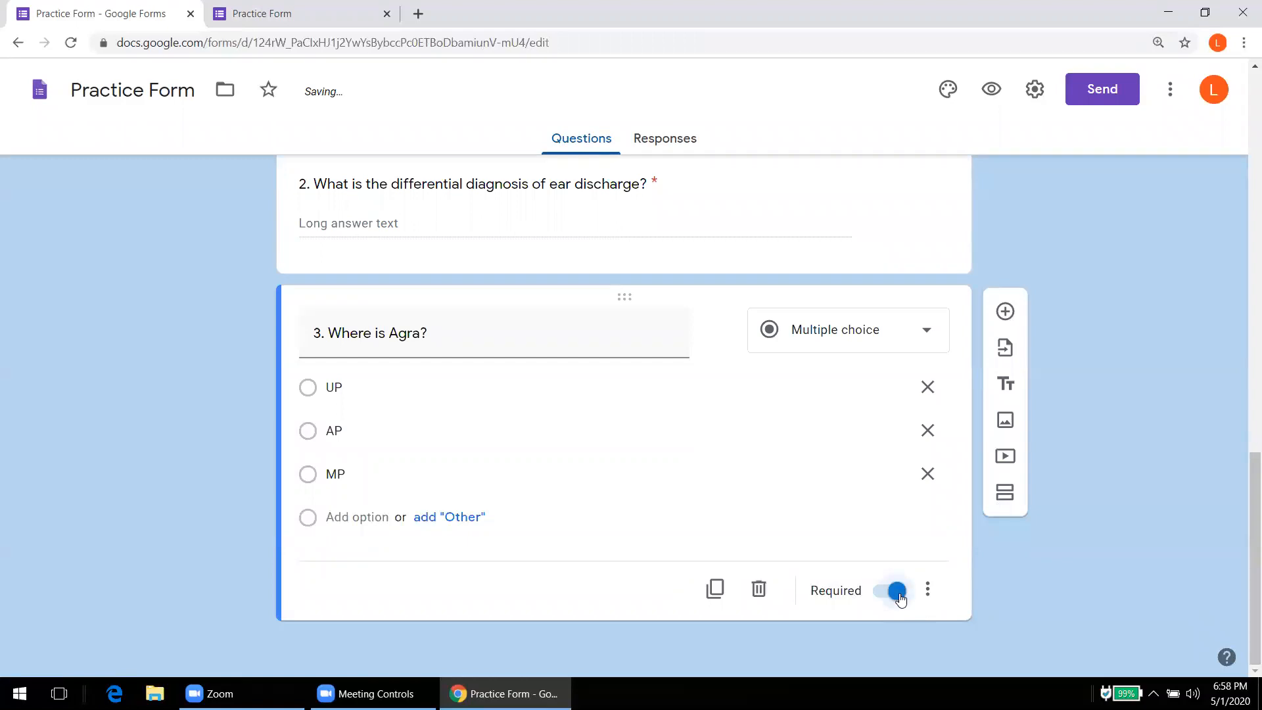
left_click(278, 24)
left_click(69, 42)
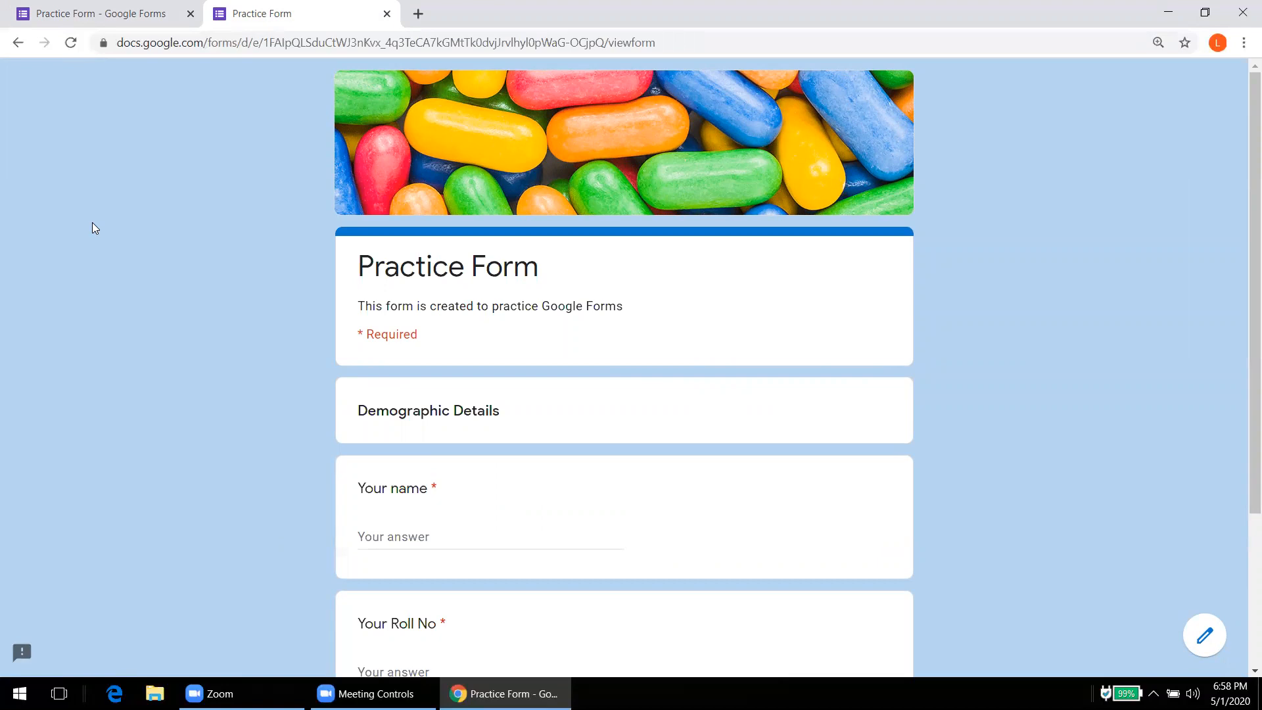
left_click(90, 20)
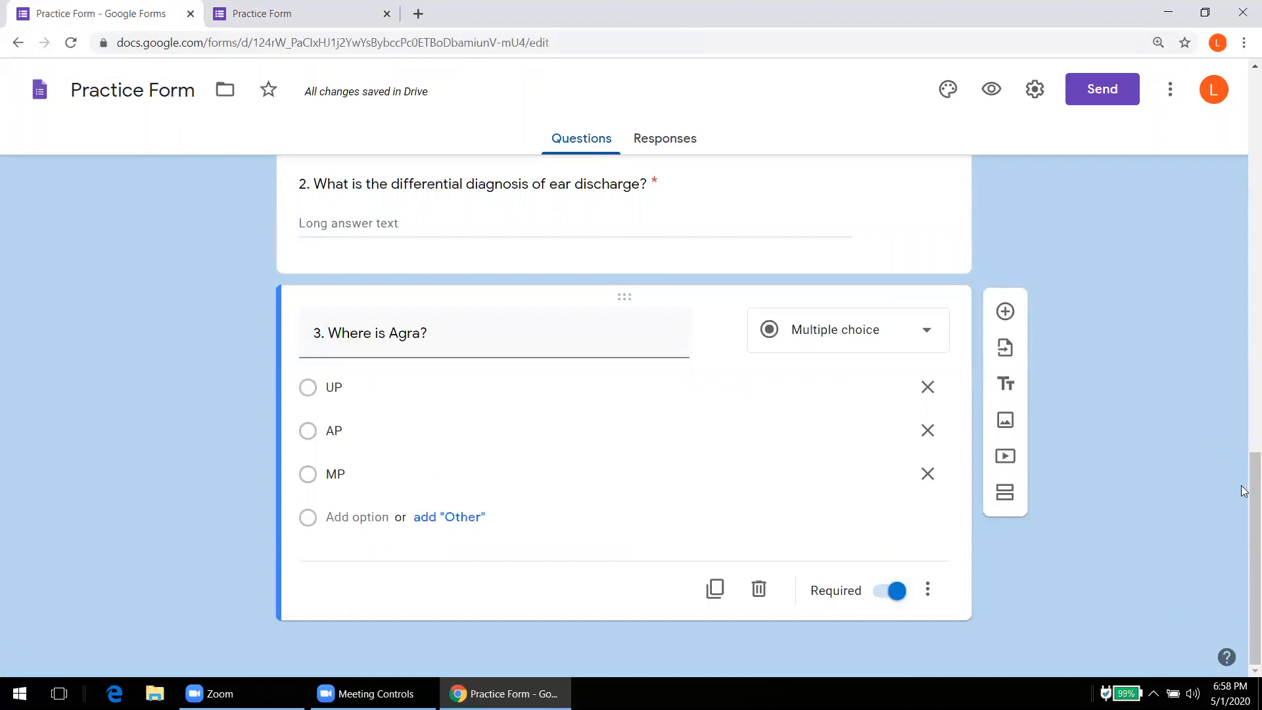
left_click_drag(1244, 490, 1232, 139)
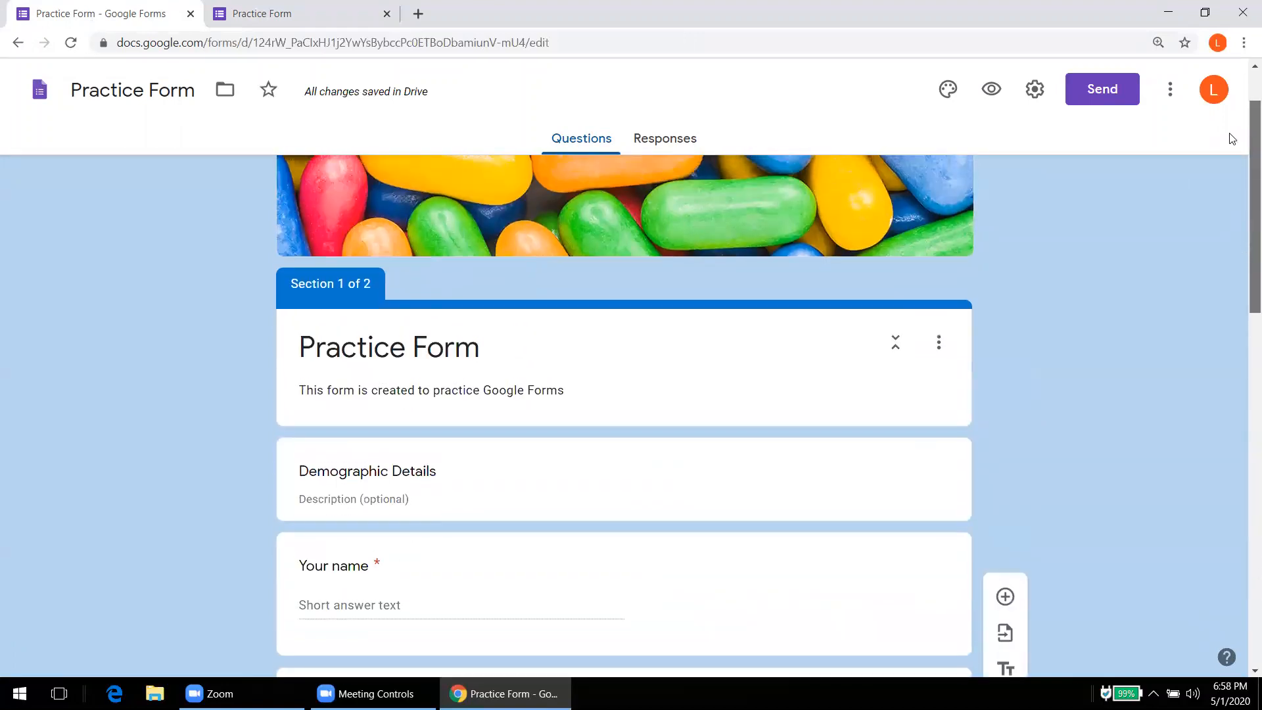
Step: Delete the Demographic Details section and reload the live form
left_click(941, 342)
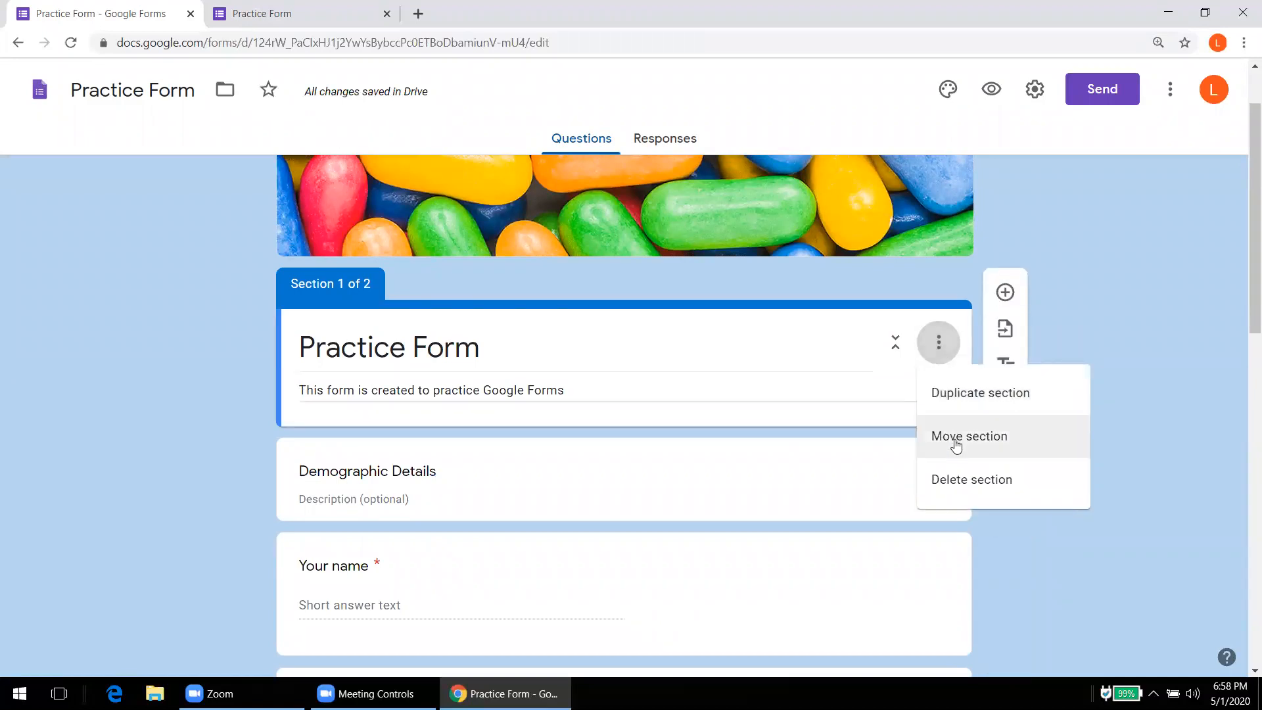
left_click(968, 501)
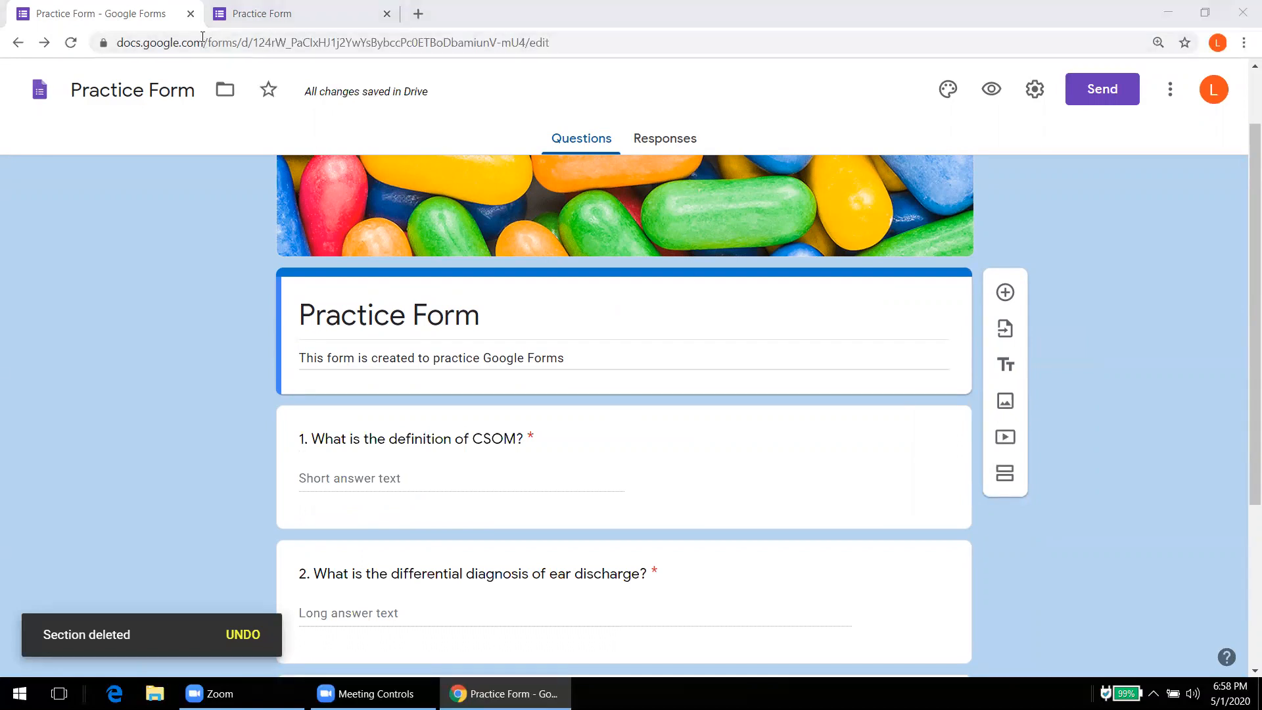
left_click(237, 14)
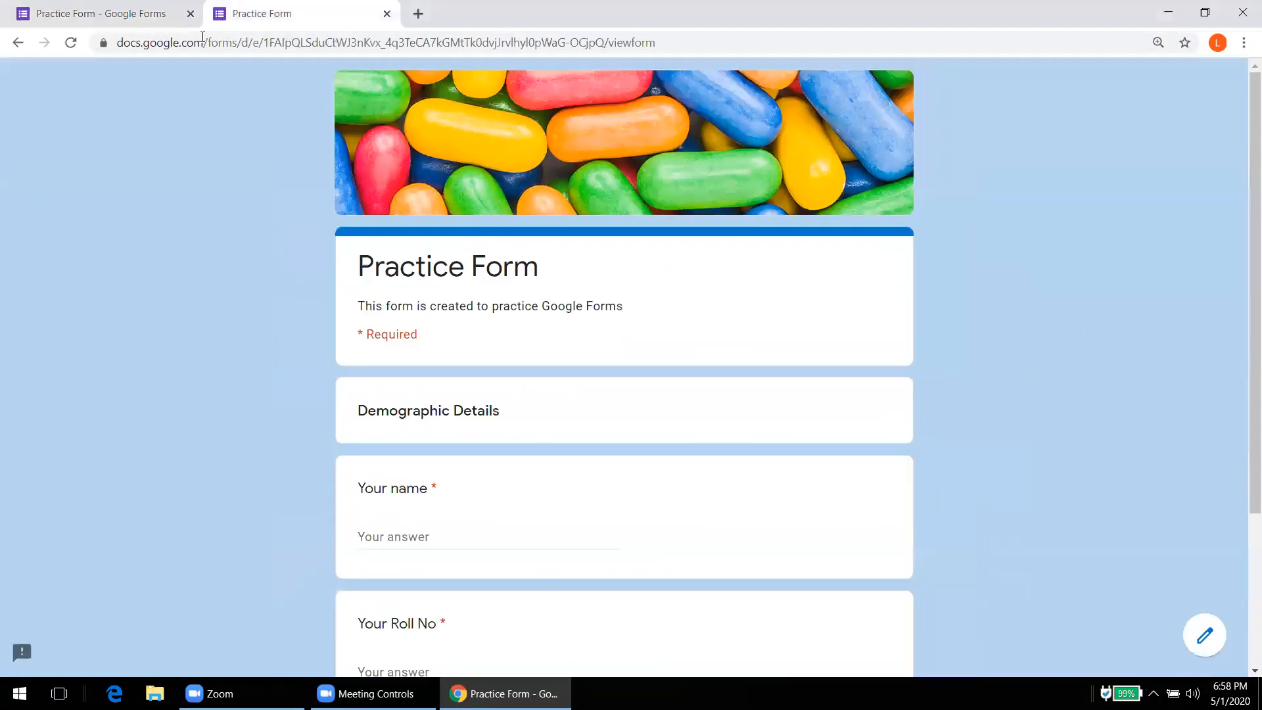
left_click(72, 48)
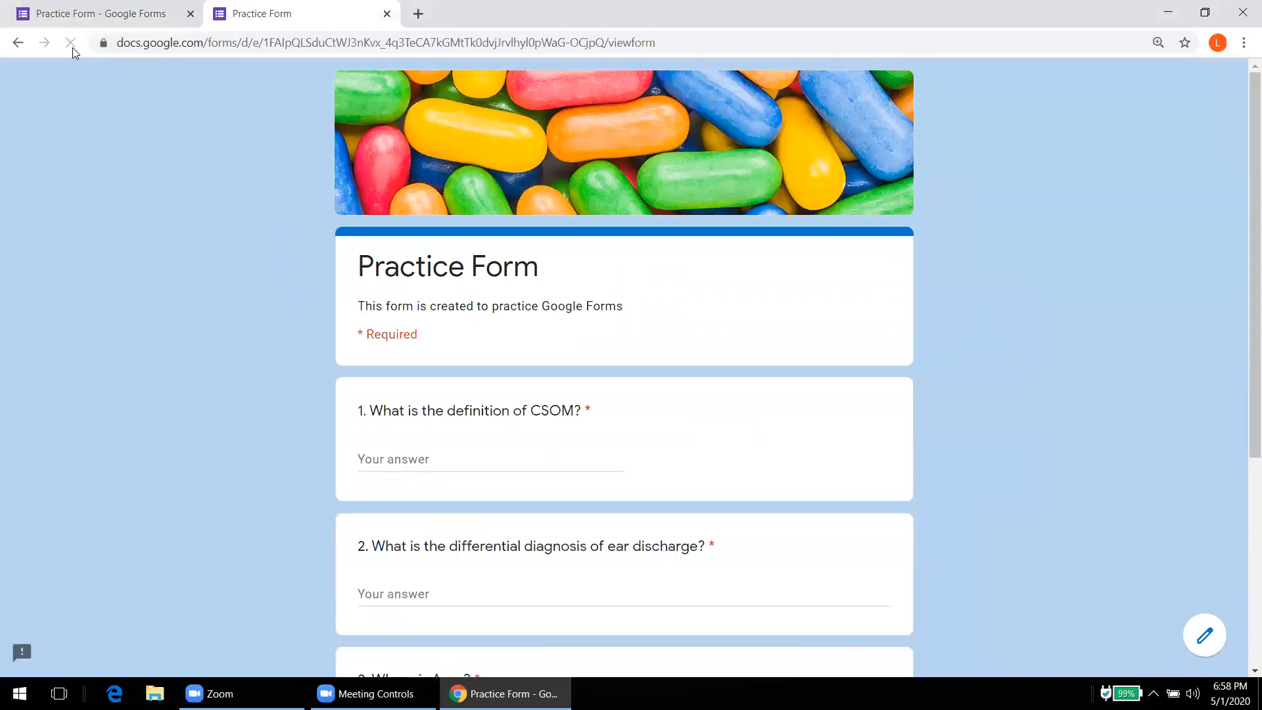
Step: In the preview, try the Where is Agra? options UP, AP, then MP
scroll(93, 107, "down", 5)
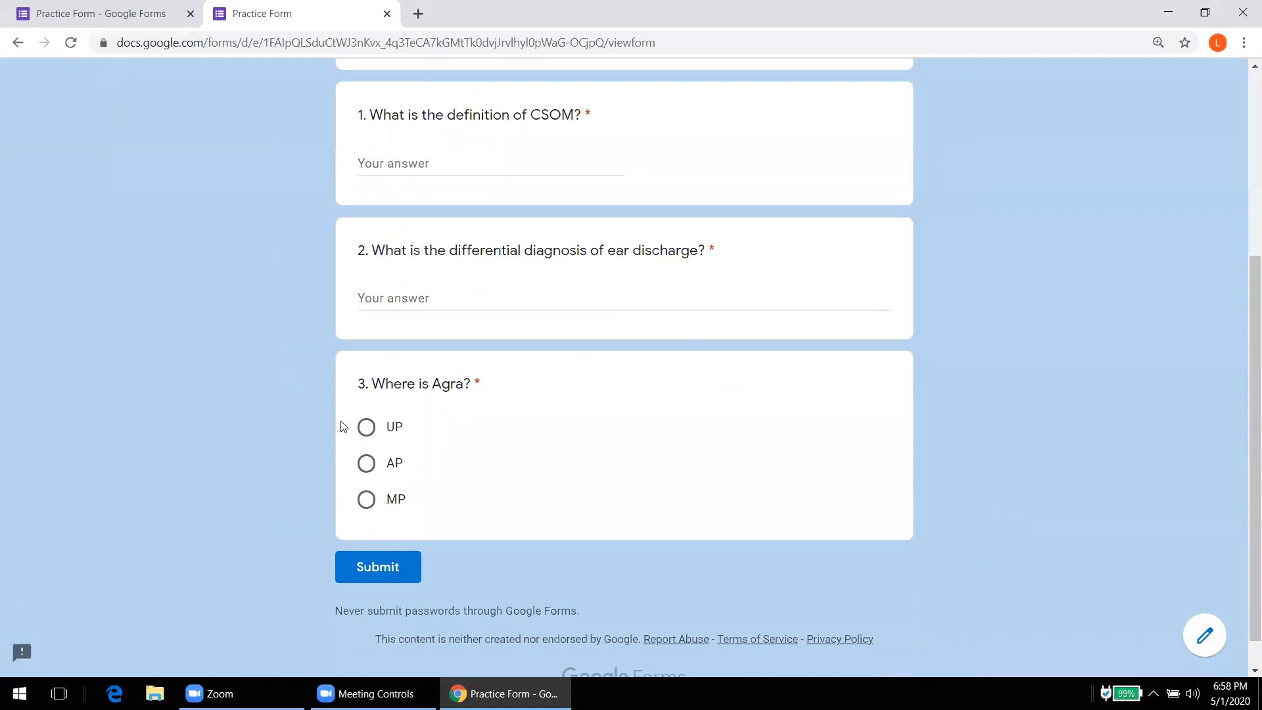
left_click(367, 428)
left_click(366, 463)
left_click(366, 503)
Step: Insert a new blank question below 'Where is Agra?' and reduce the browser zoom back toward normal
left_click(141, 7)
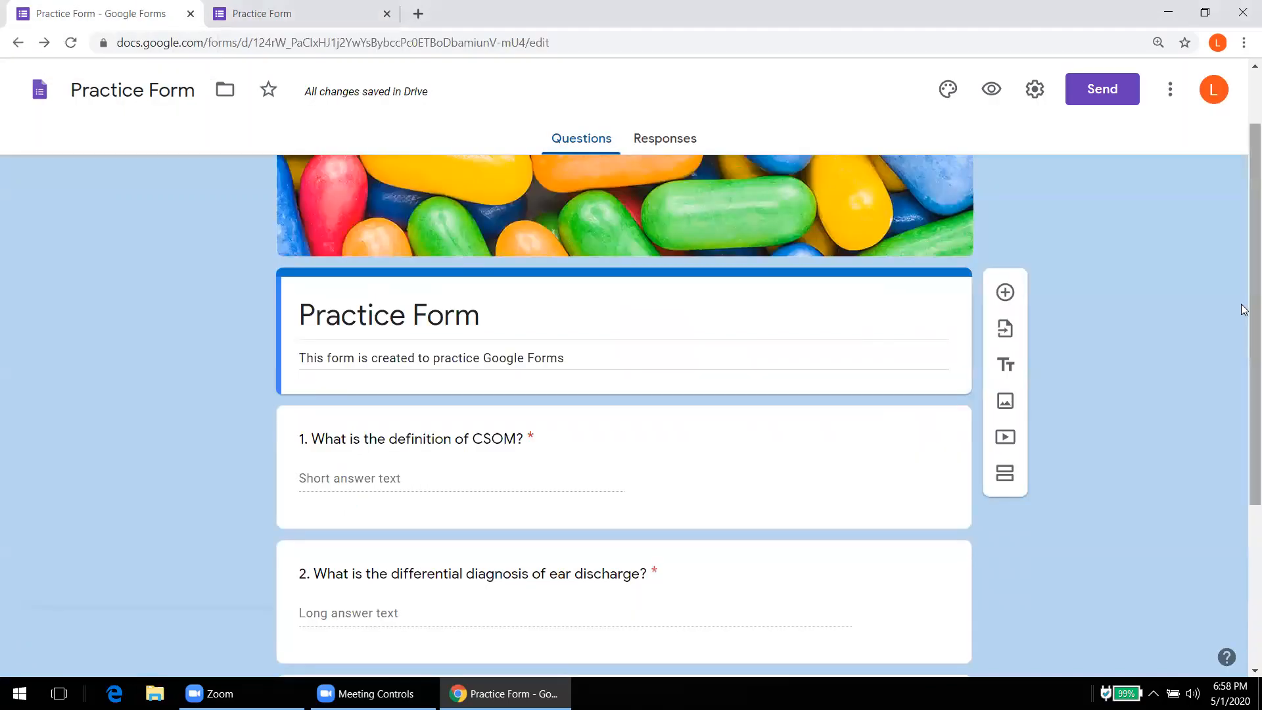
left_click_drag(1242, 304, 1243, 525)
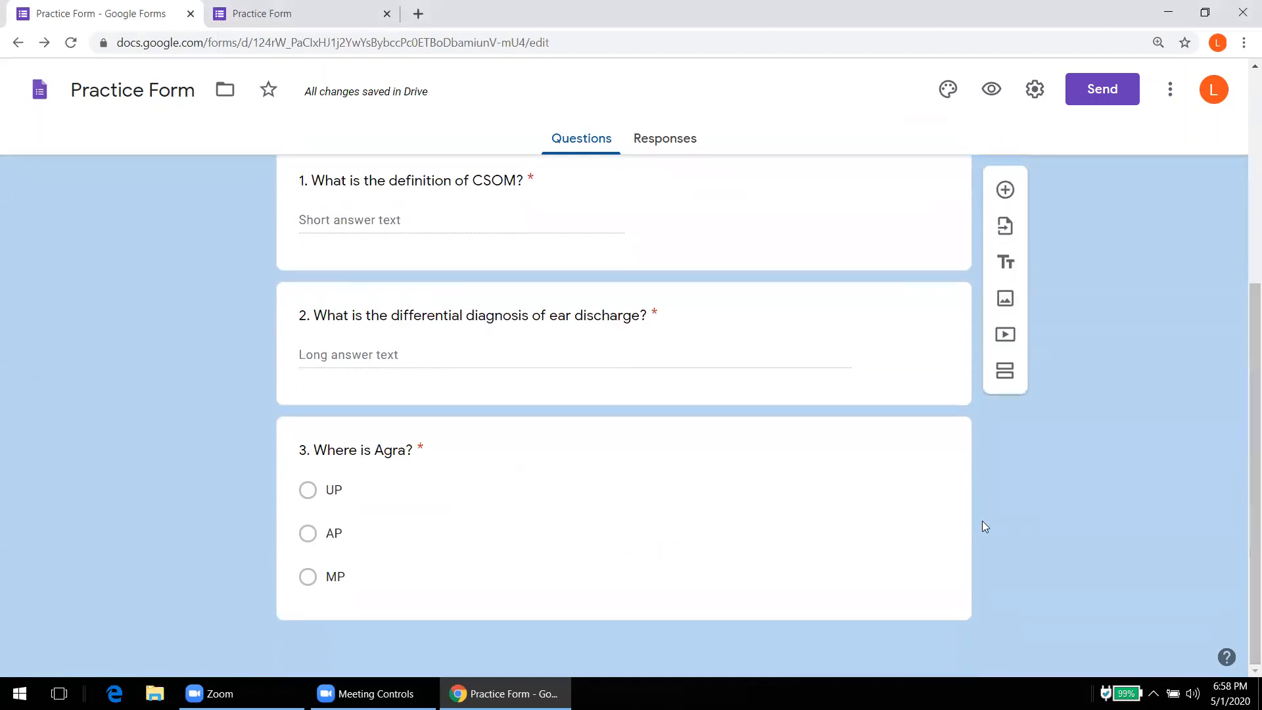
left_click(955, 512)
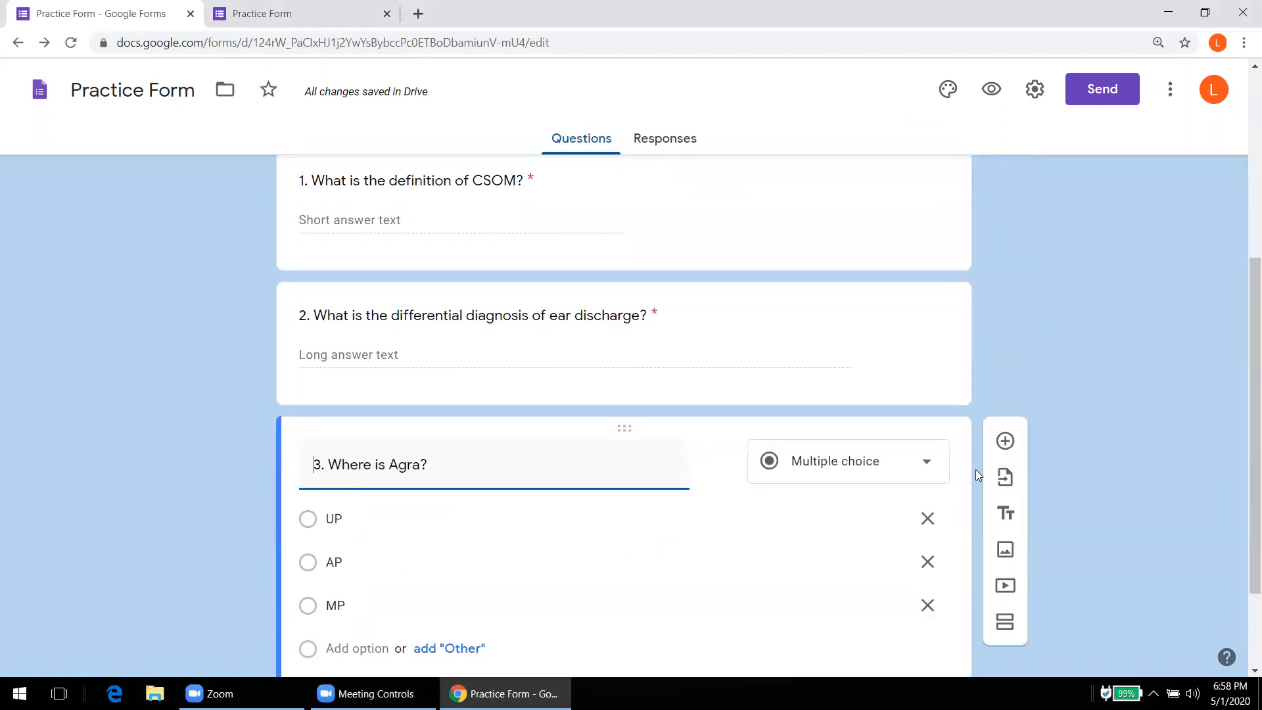
left_click(1003, 442)
key("ctrl+plus")
key("ctrl+plus")
key("ctrl+plus")
key("ctrl+plus")
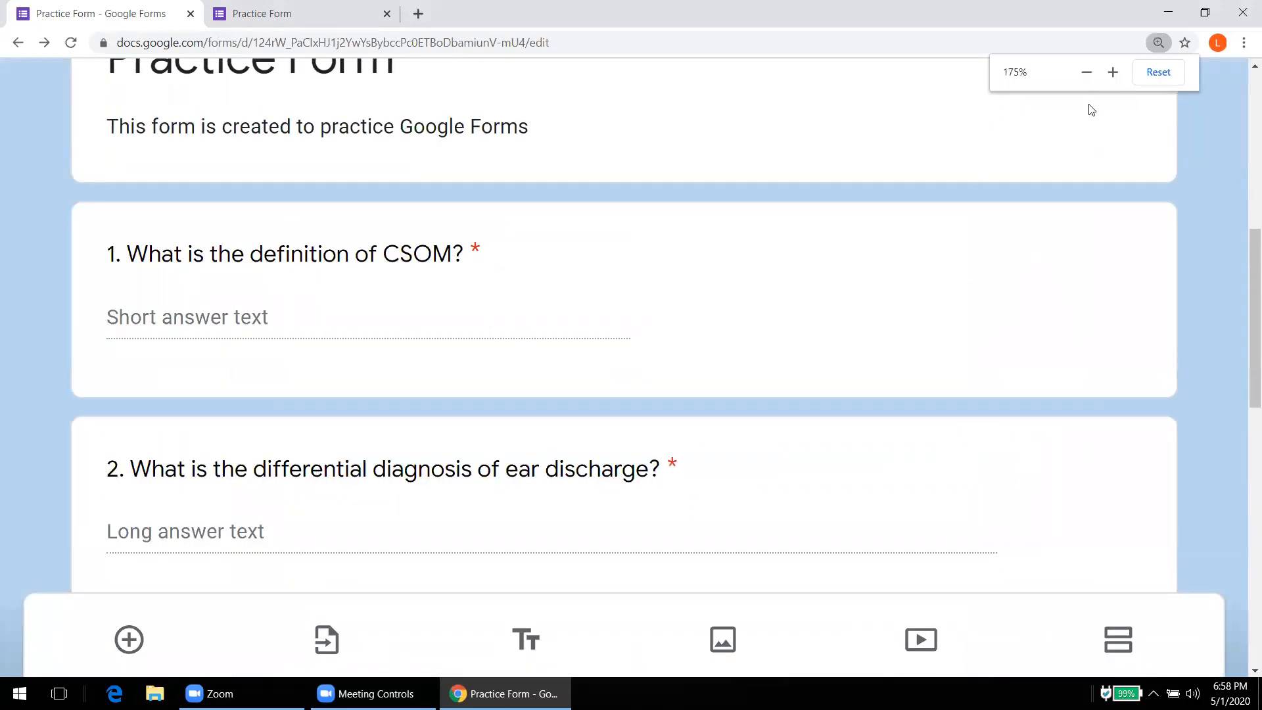
left_click(1159, 44)
left_click(1086, 73)
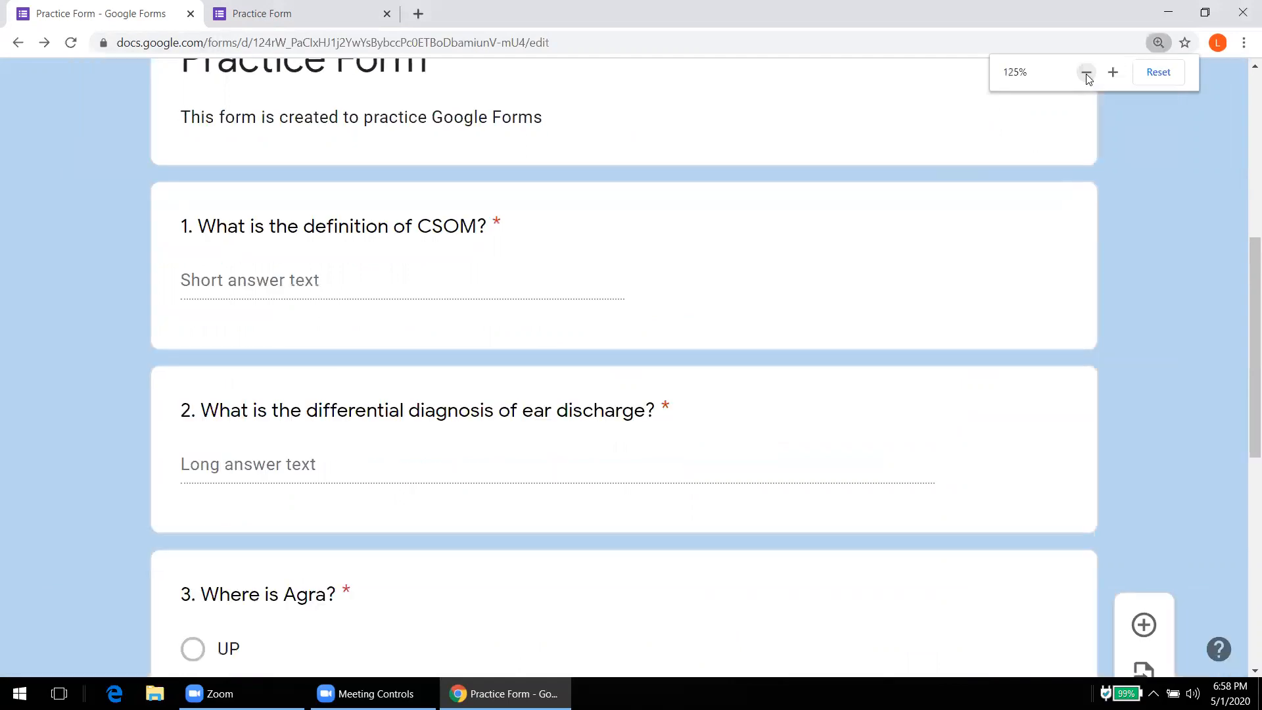
left_click(1086, 73)
left_click(1085, 73)
left_click_drag(1250, 253, 1251, 399)
Step: Make question 4 a checkbox question titled '4. What are the ingredients of alkaline nasal douche'
left_click(847, 420)
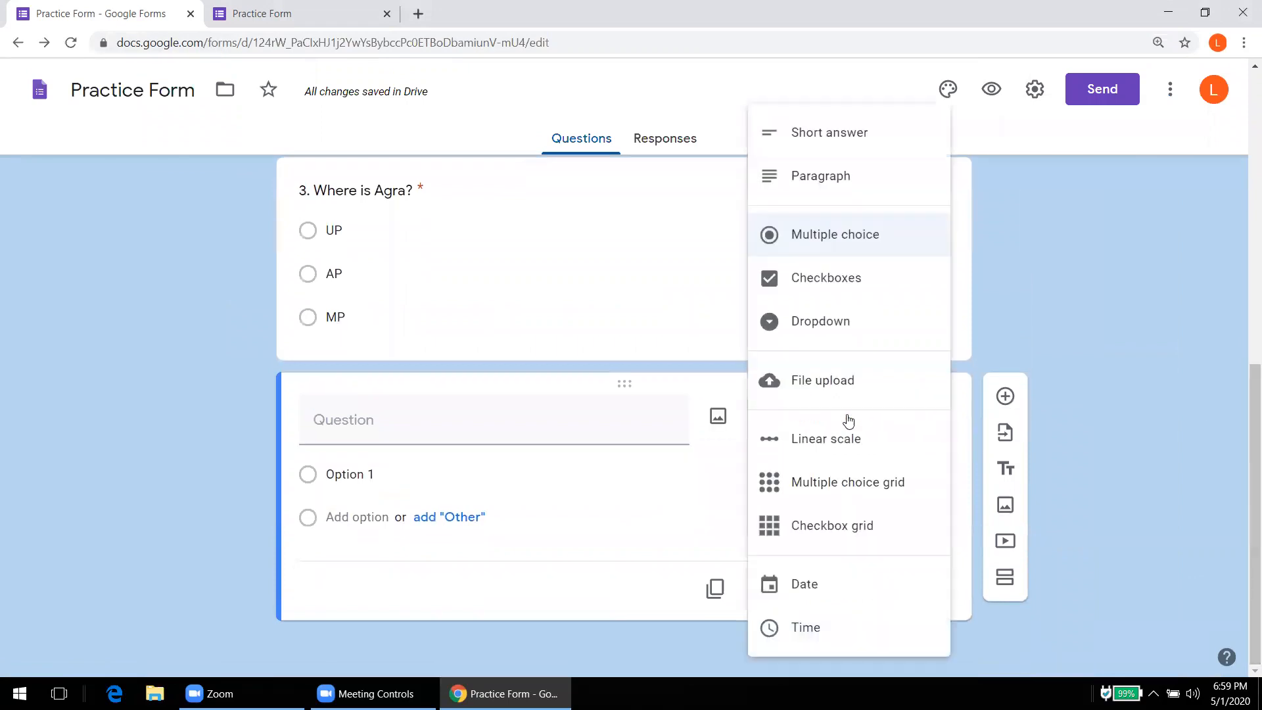
left_click(814, 278)
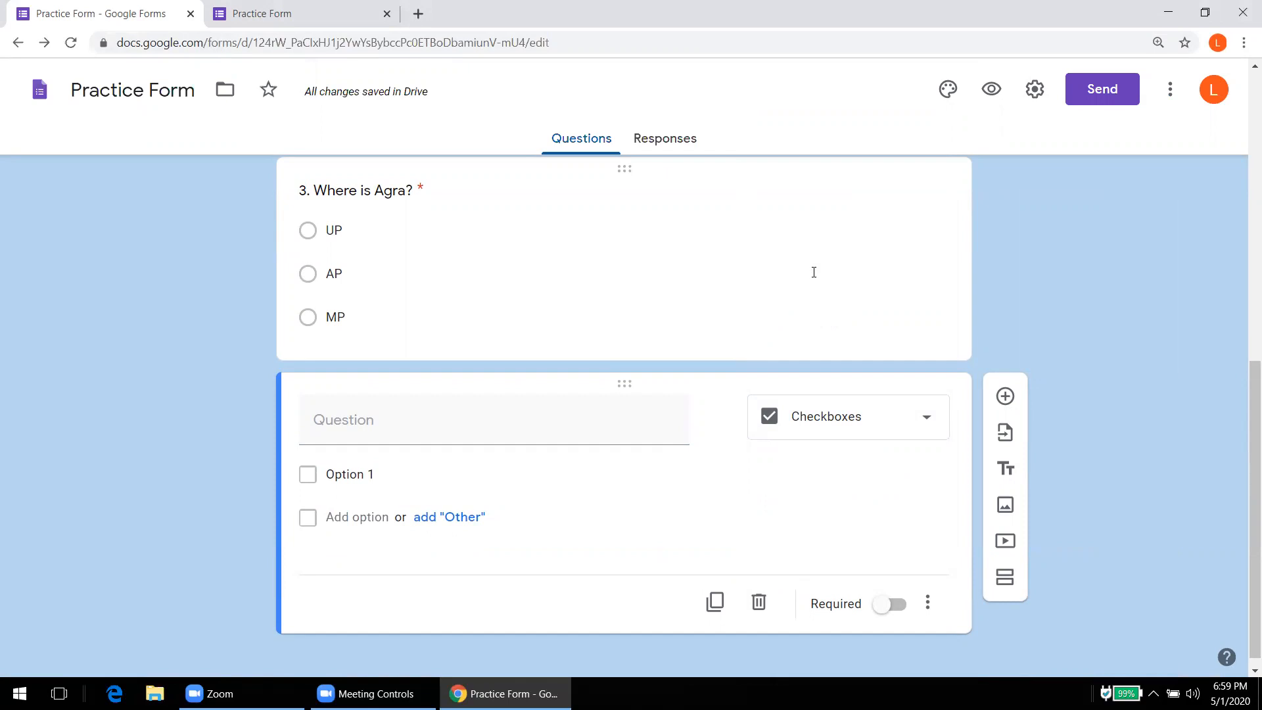
left_click(426, 425)
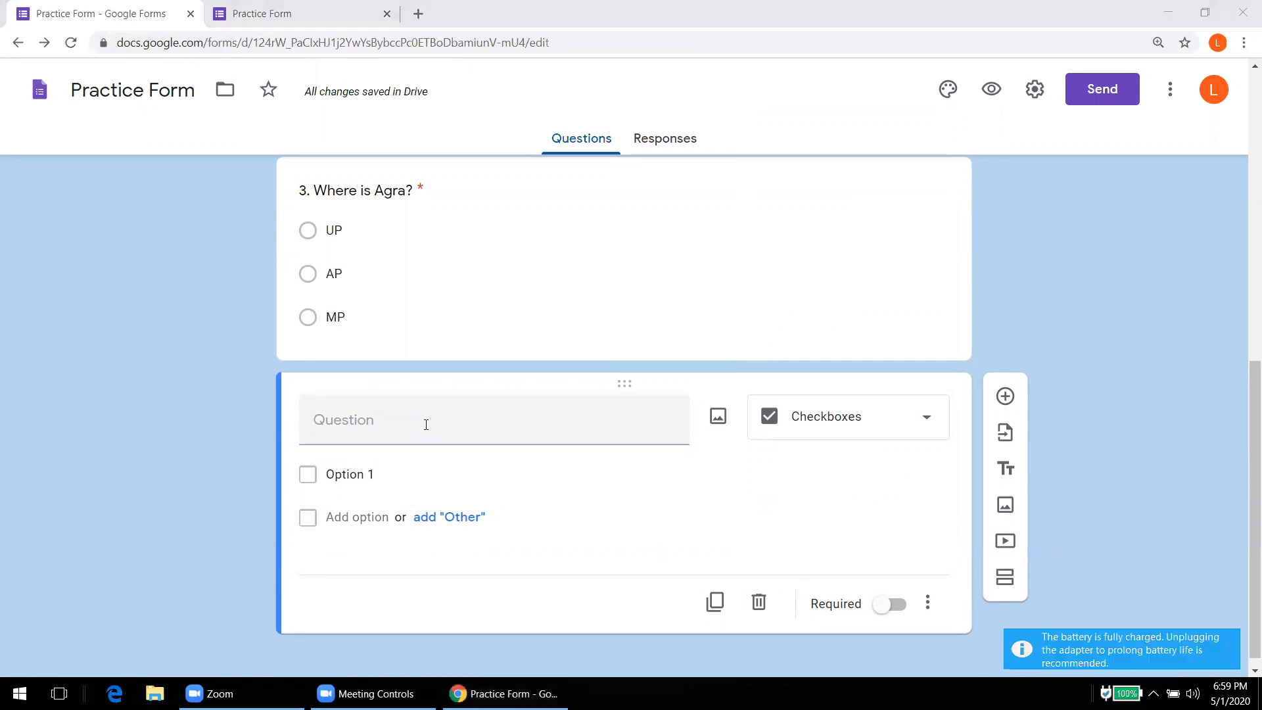
left_click(426, 425)
type("4. ")
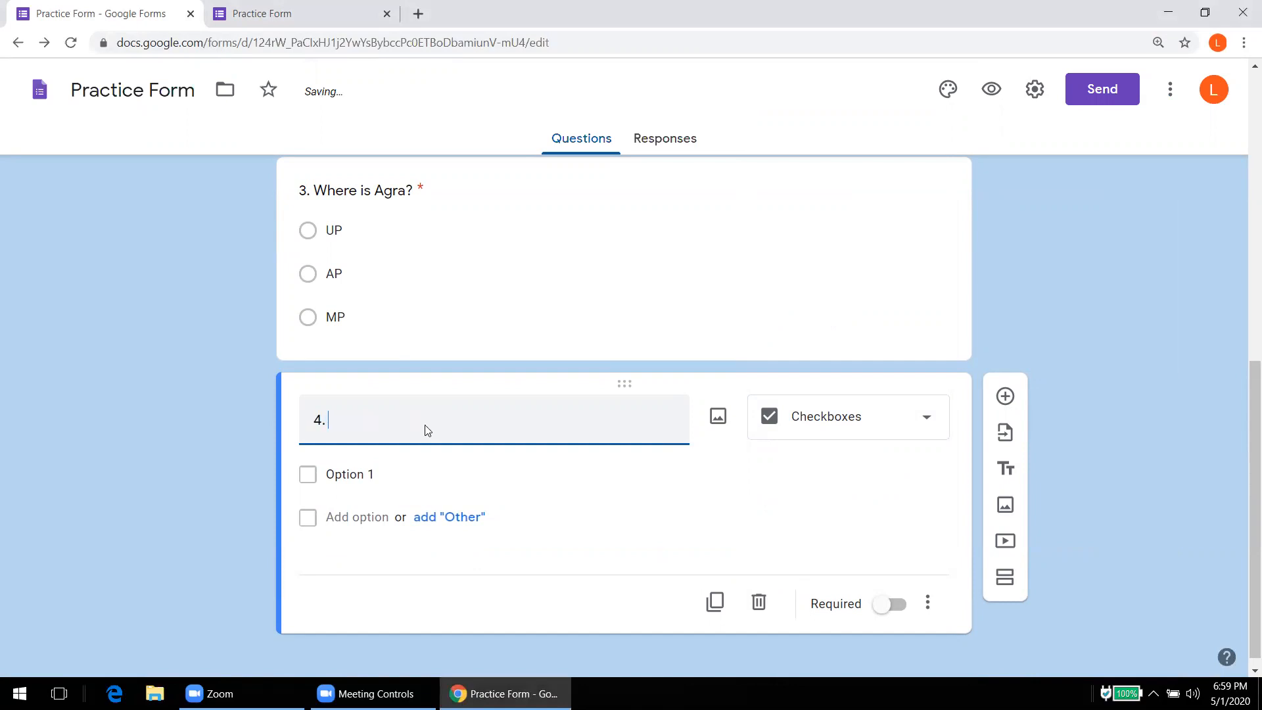
type("What are the ingredients of")
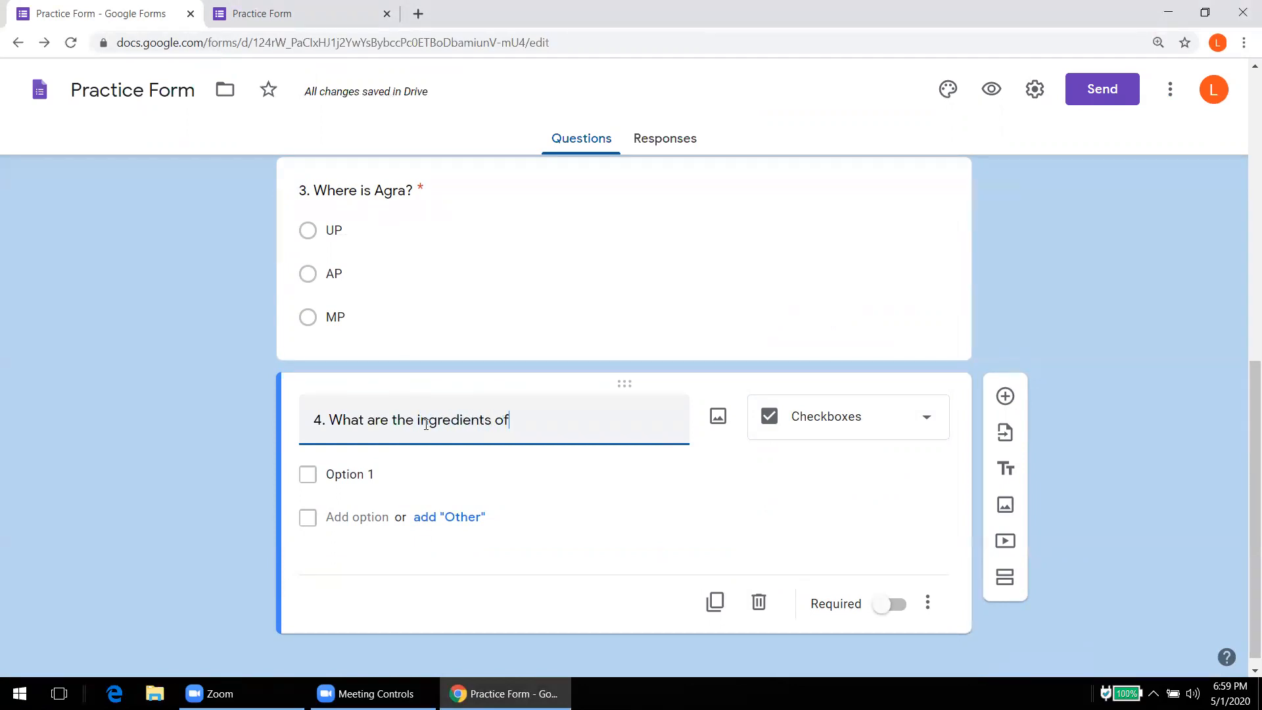
type(" alkaline ns")
key("BackSpace")
type("asal")
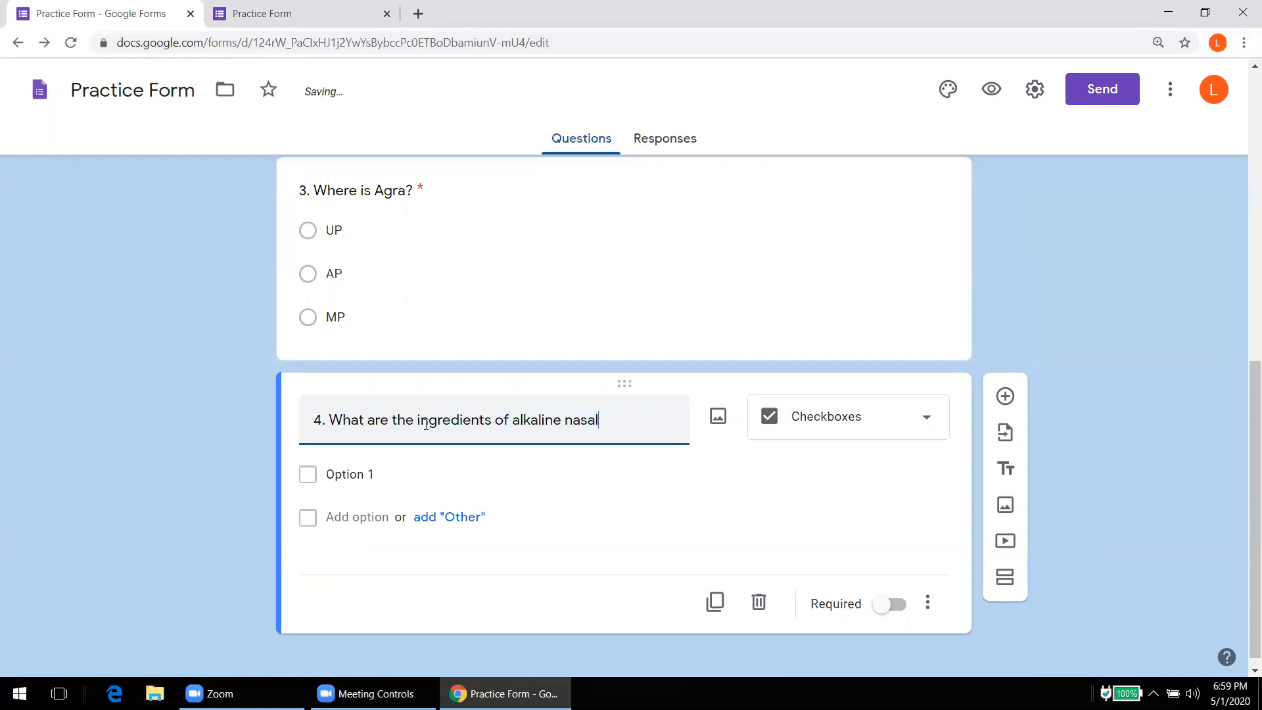
type(" do")
type("uch")
type("i")
key("BackSpace")
type("e")
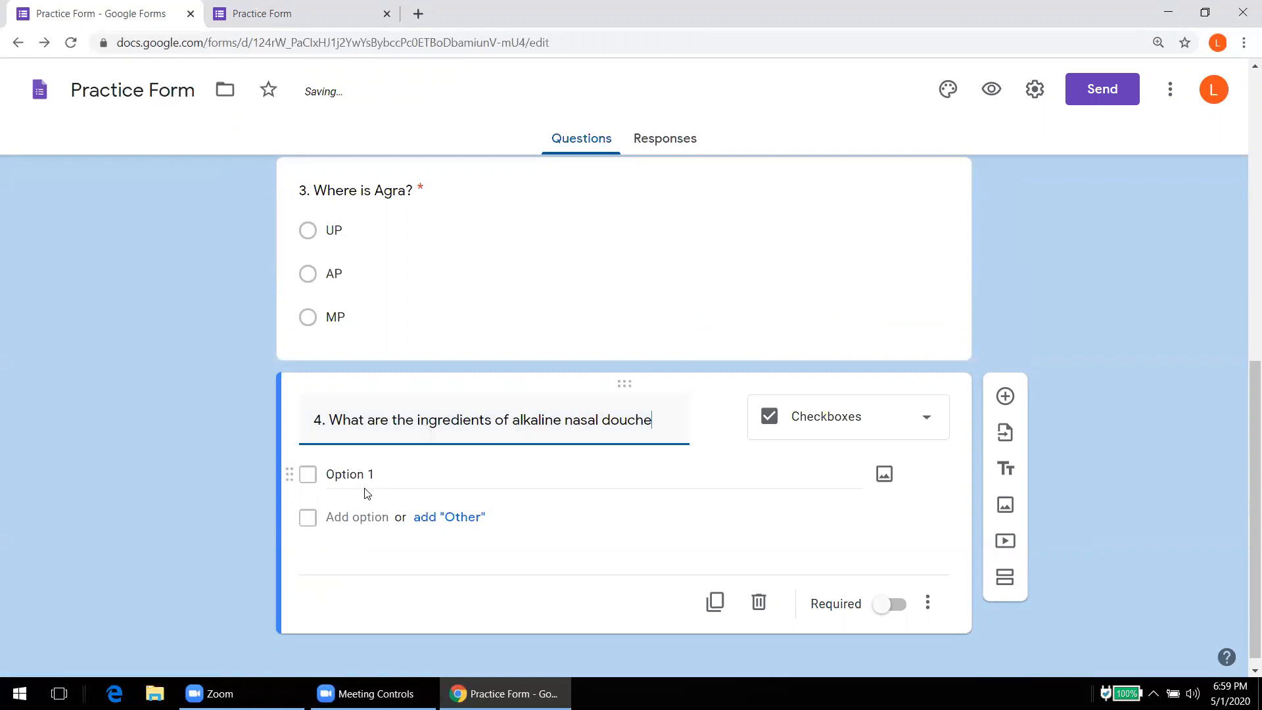
Step: Give it the options NaCl, Soda bicarb and XYZ and mark it required
left_click(364, 476)
type("Na")
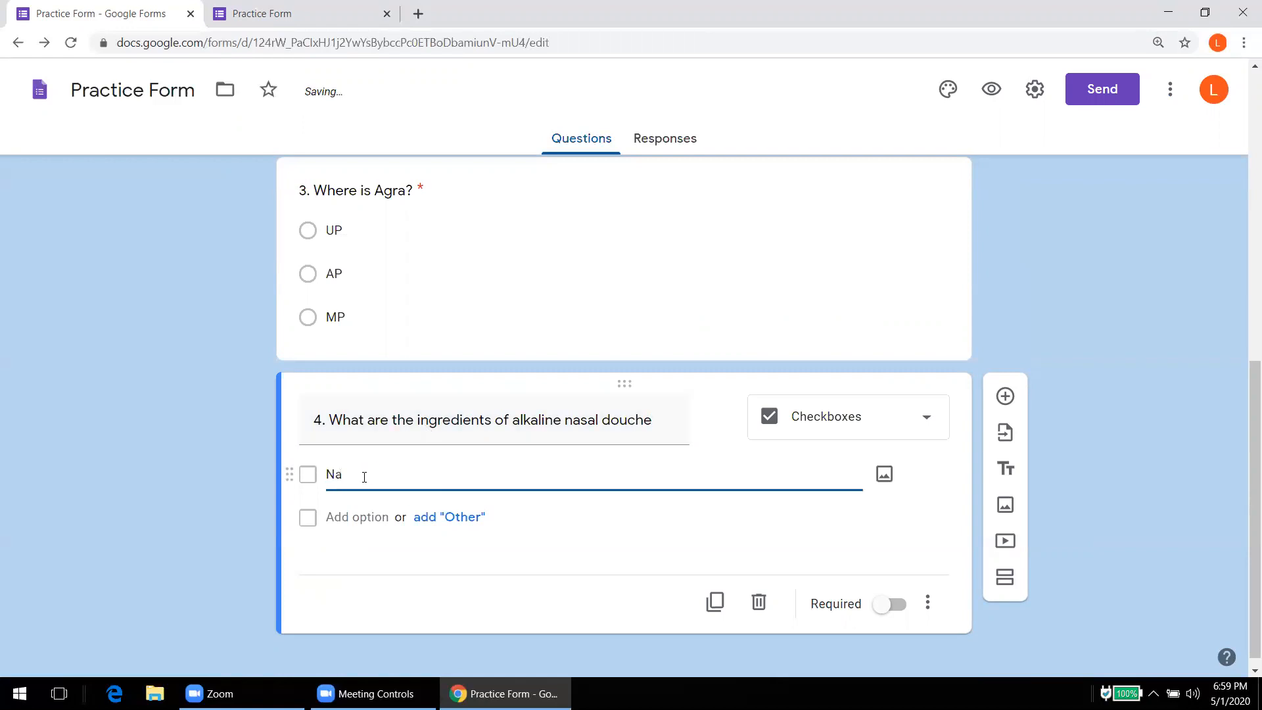
type("Cl")
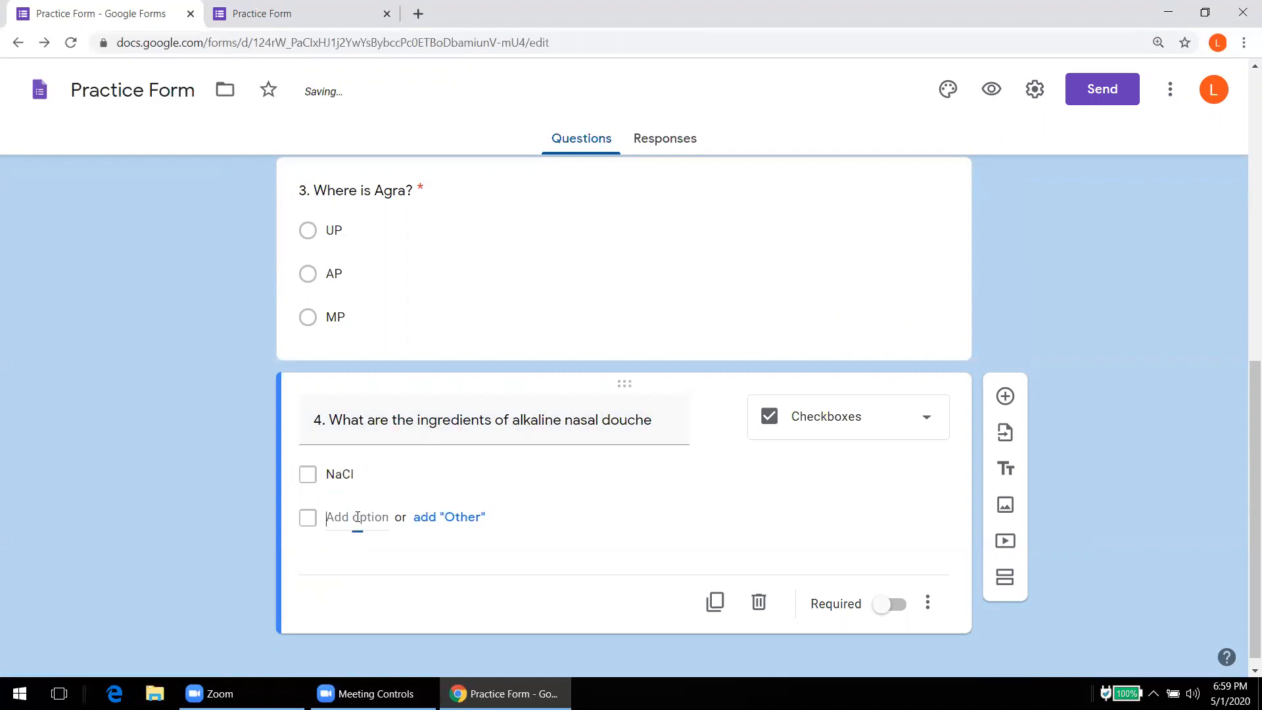
left_click(358, 518)
type("H")
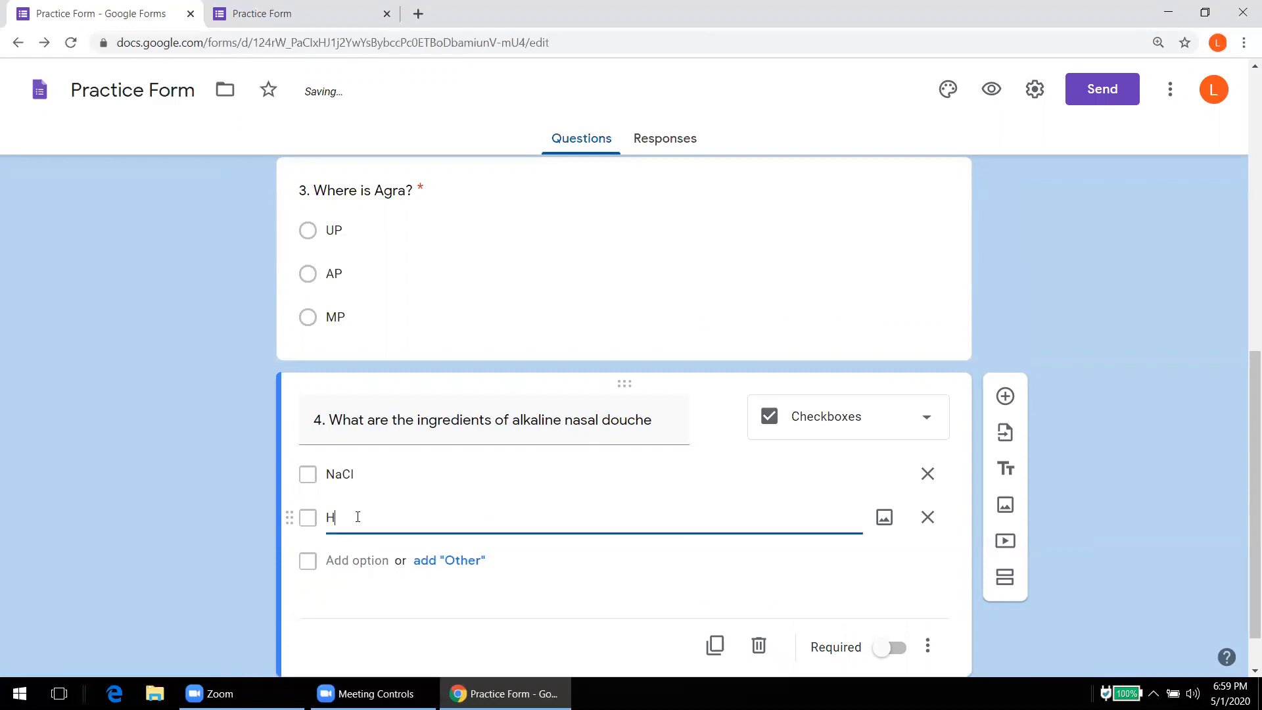
key("BackSpace")
type("So")
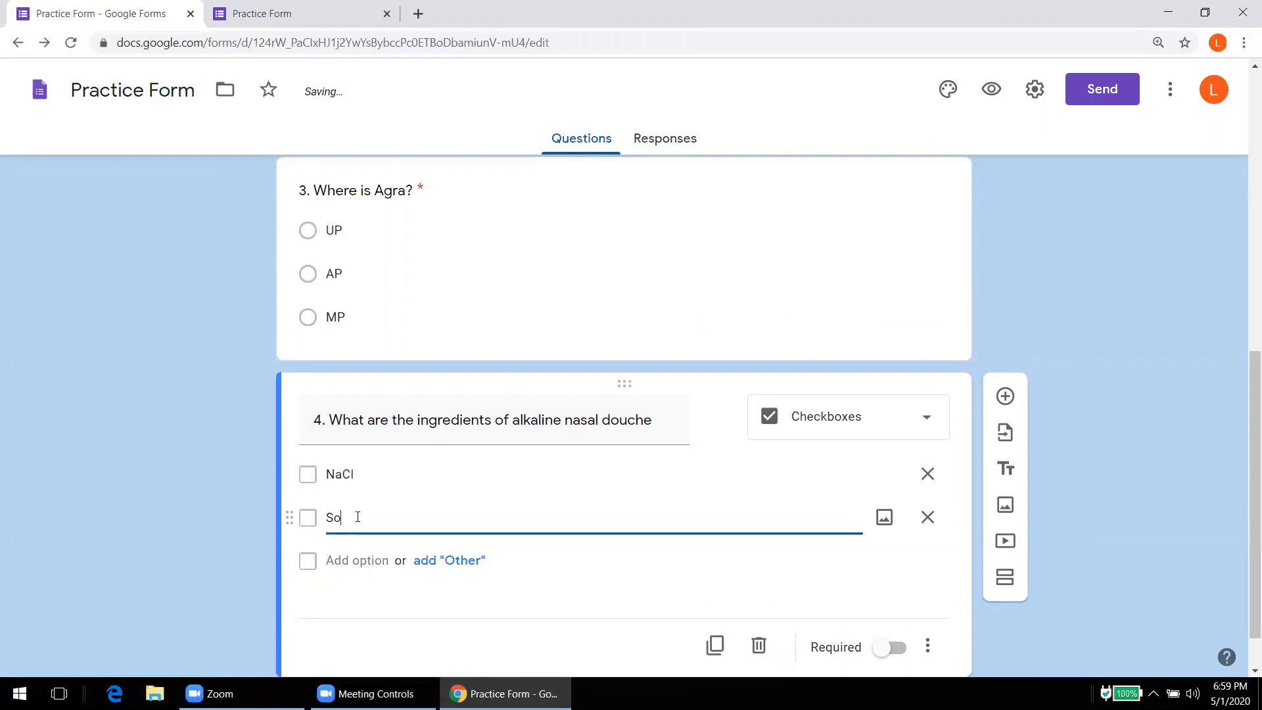
type("da bicarb")
left_click(355, 560)
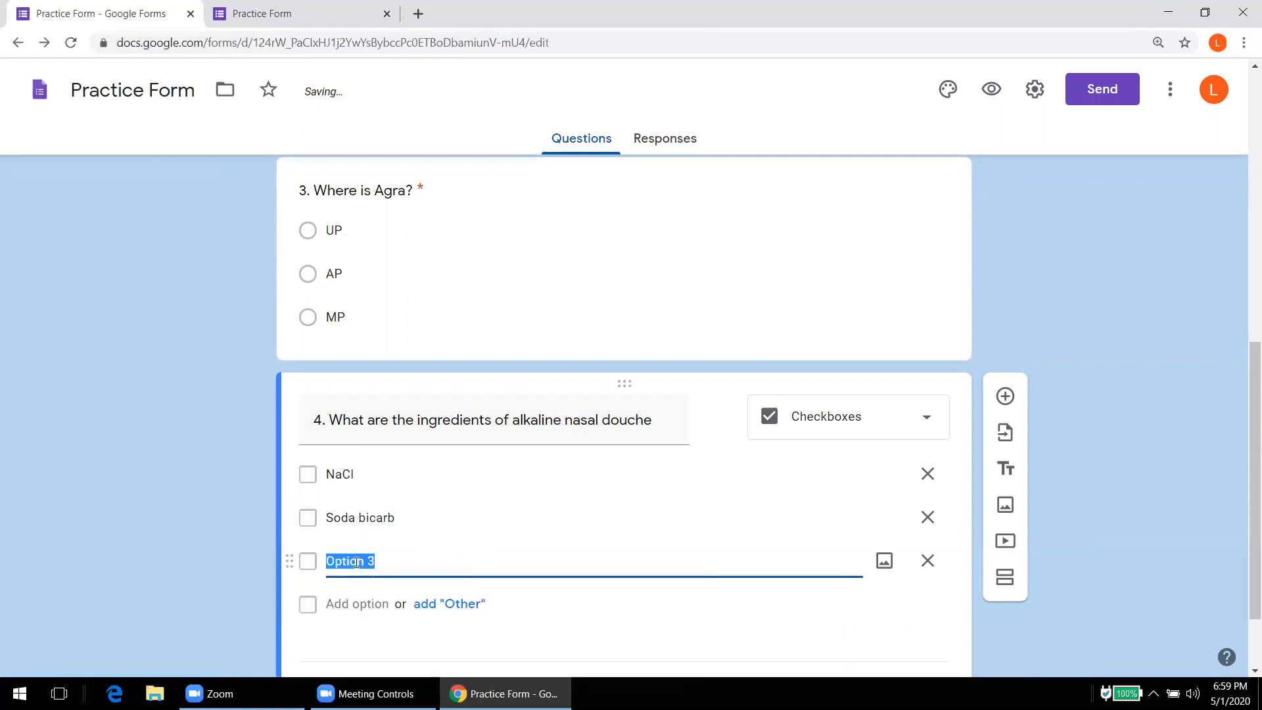
type("XYZ")
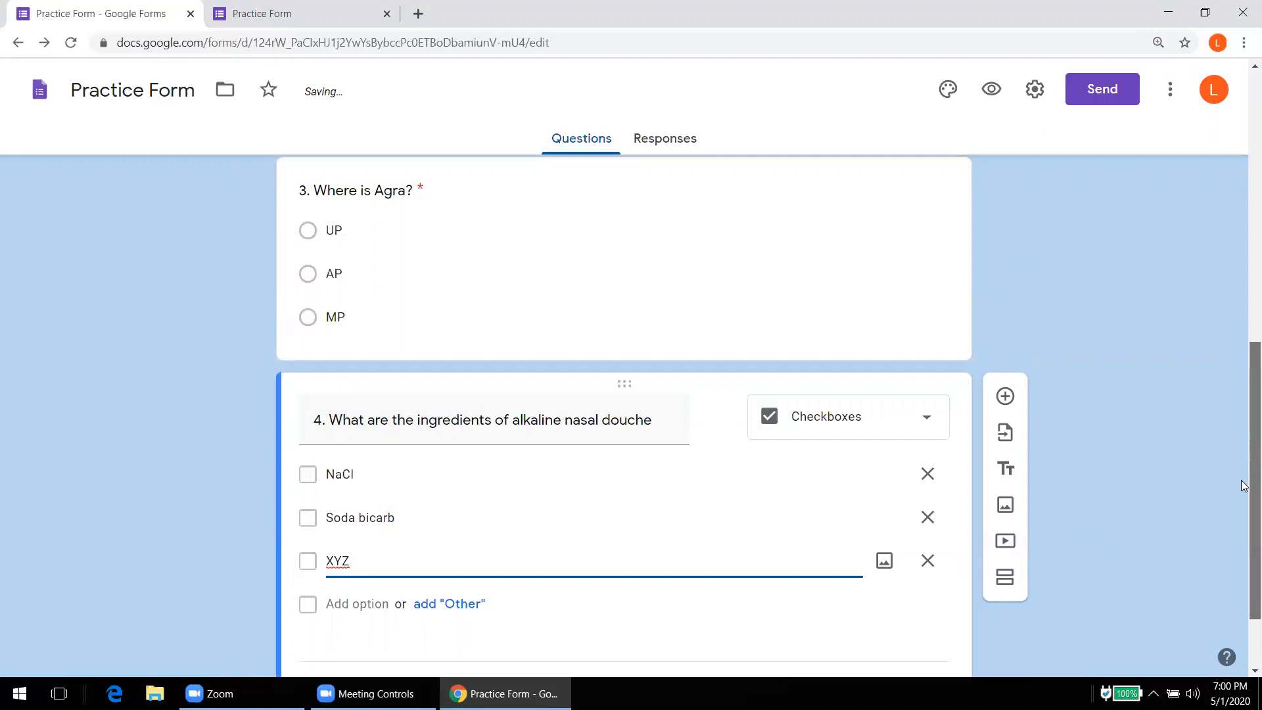
scroll(1244, 487, "down", 2)
left_click(898, 594)
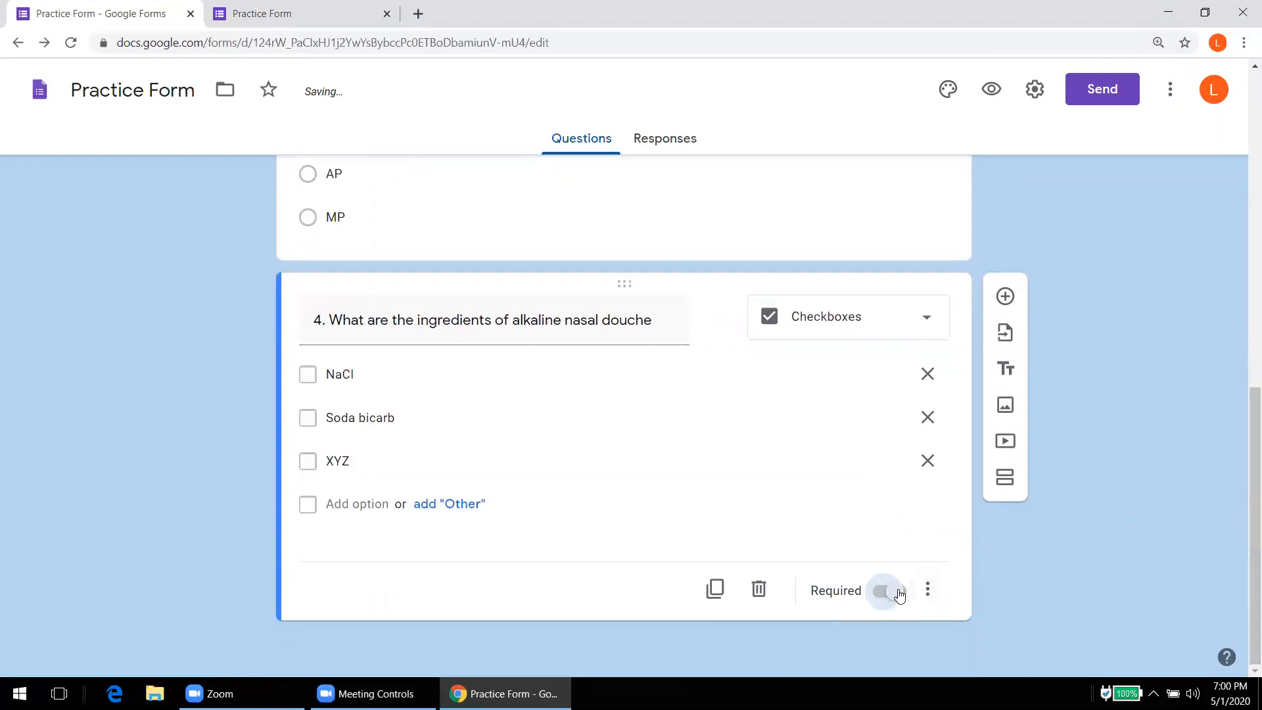
left_click(329, 26)
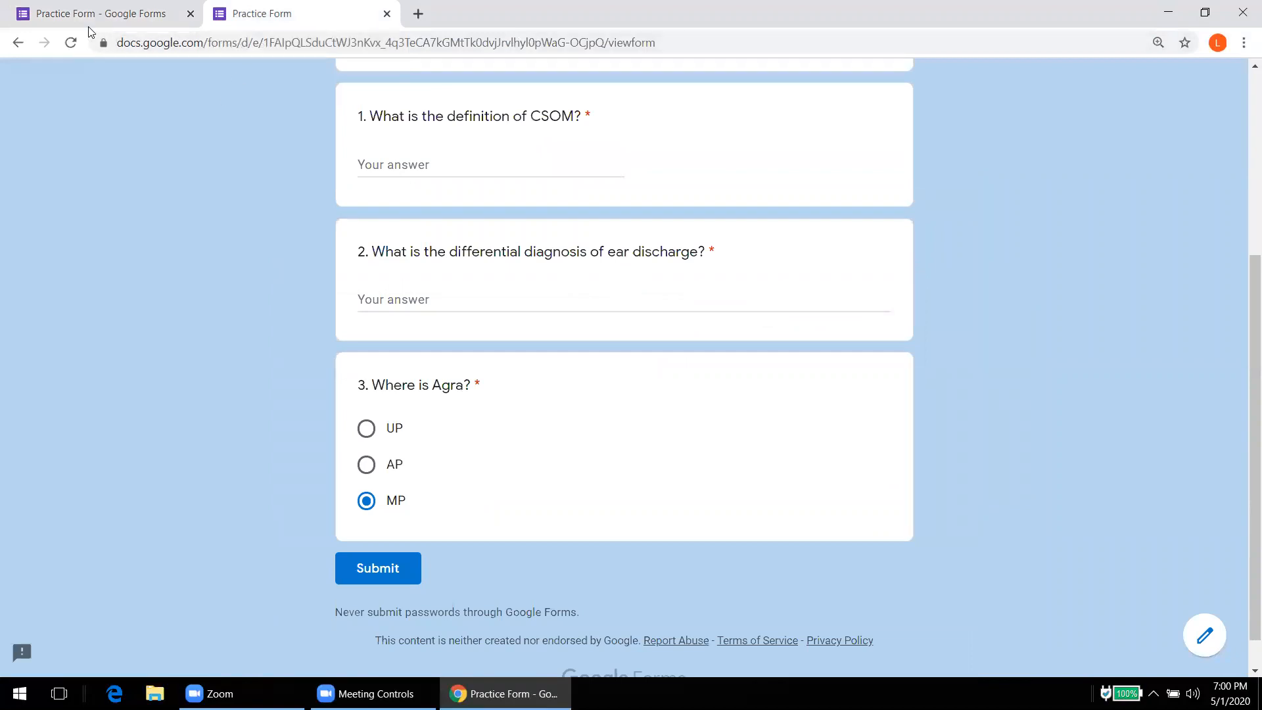
left_click(71, 43)
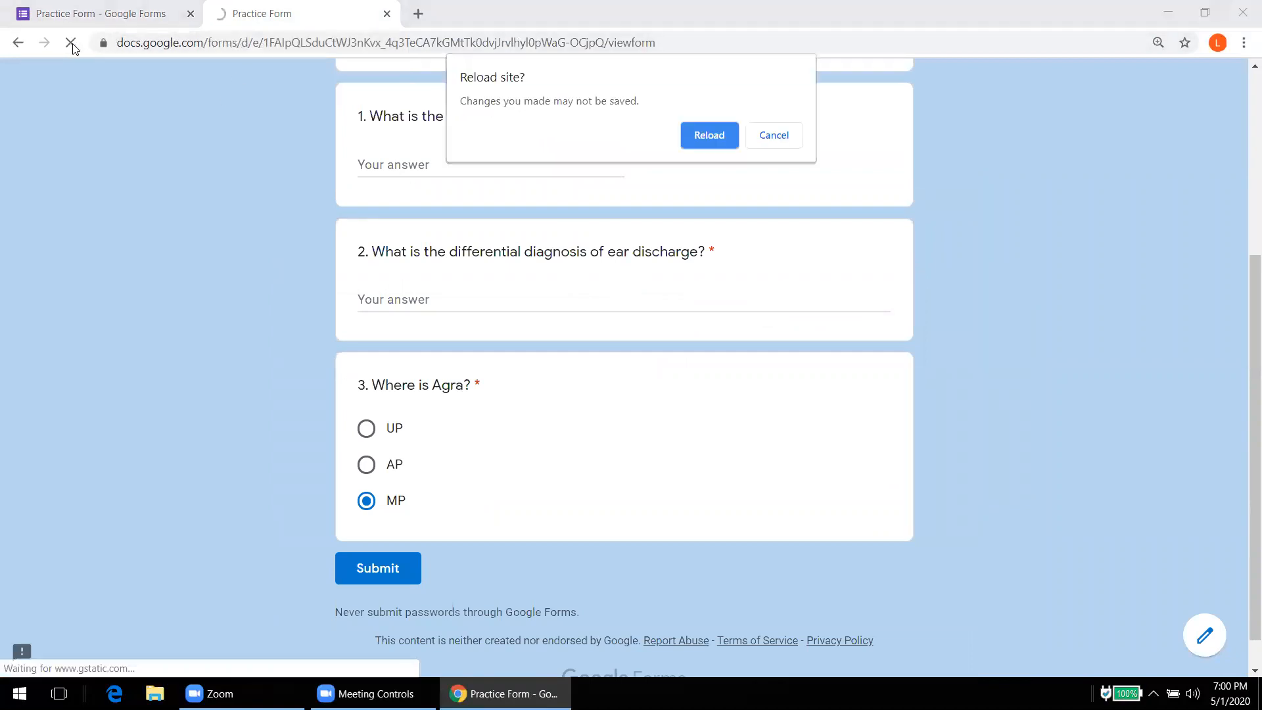
key("Return")
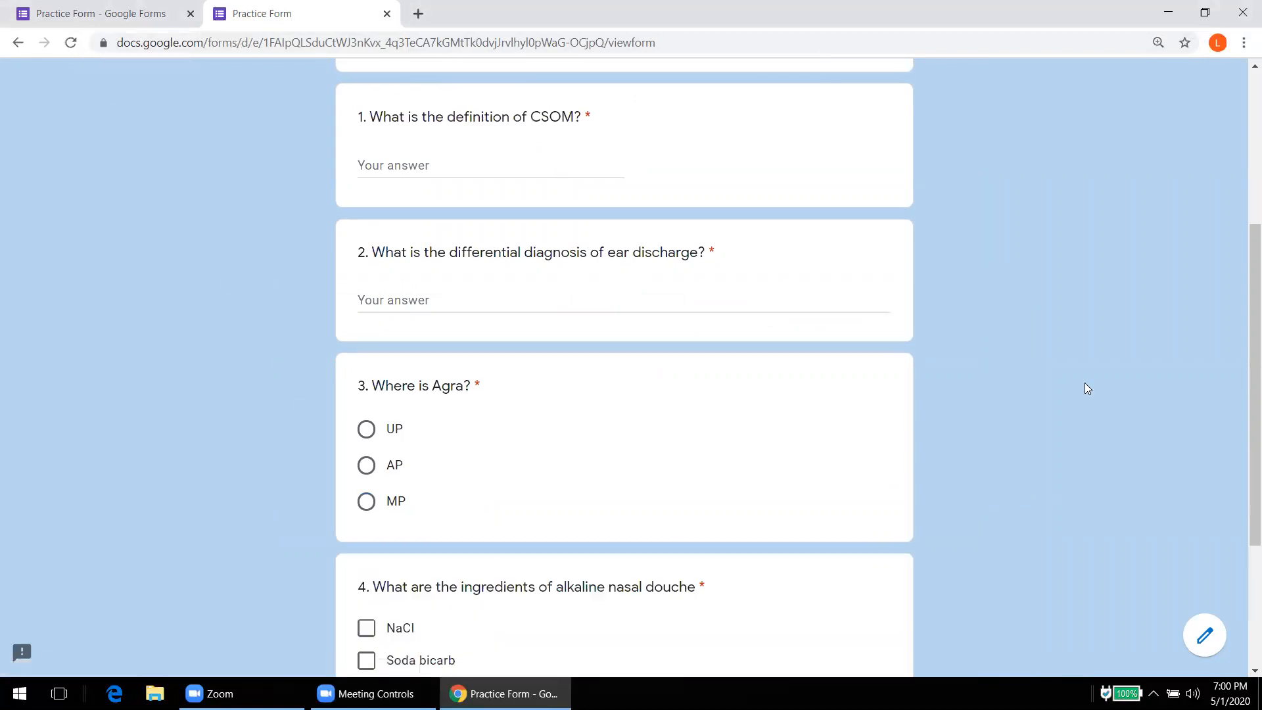
scroll(1242, 372, "down", 4)
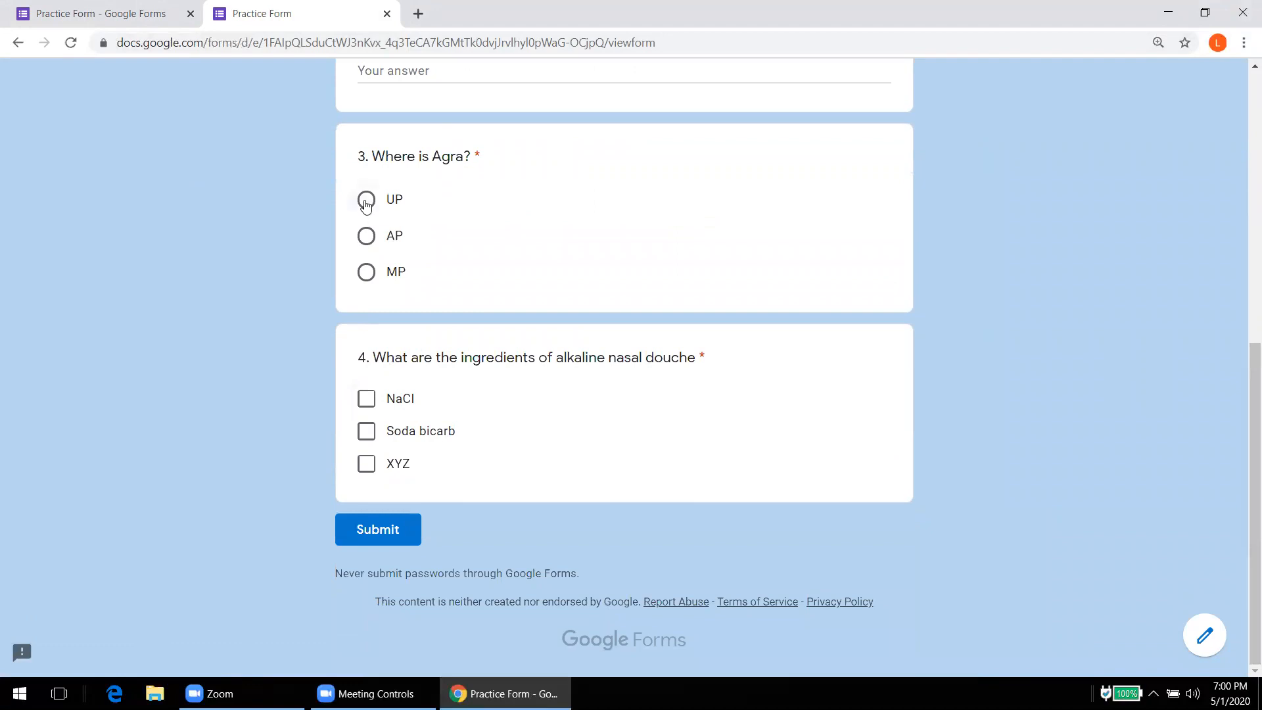
left_click(366, 201)
left_click(366, 242)
left_click(366, 398)
left_click(368, 438)
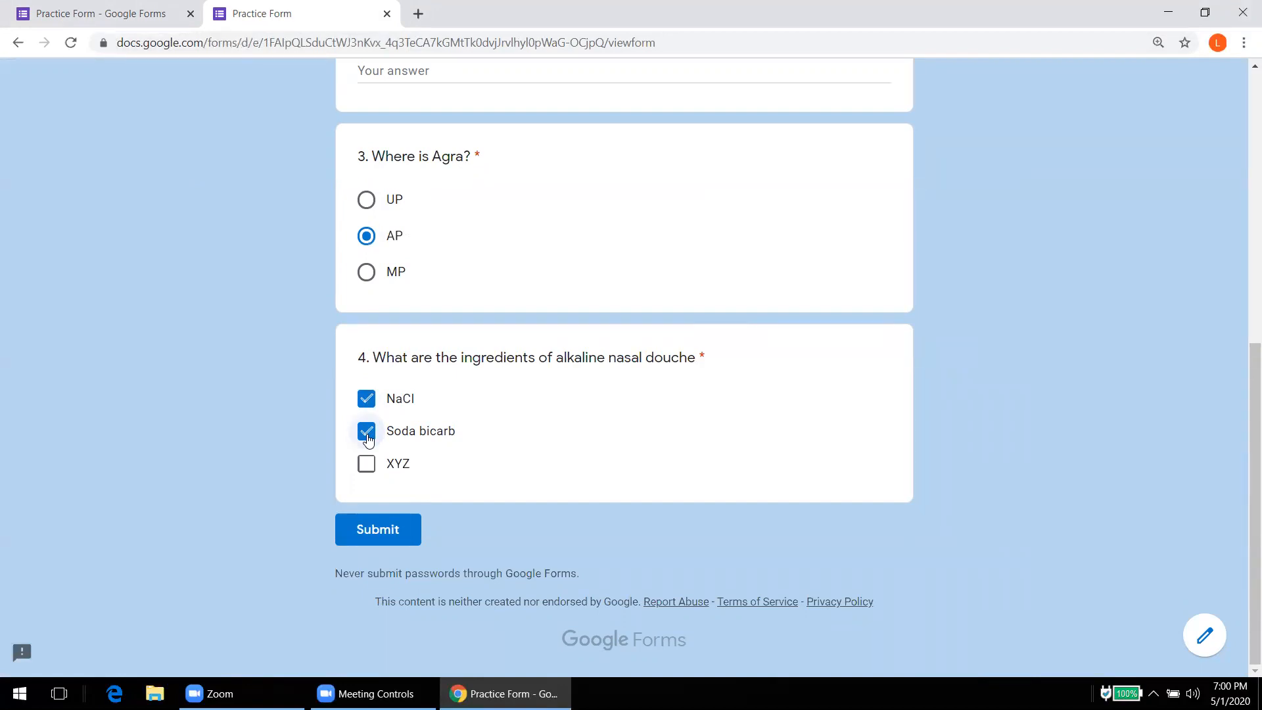
left_click(49, 19)
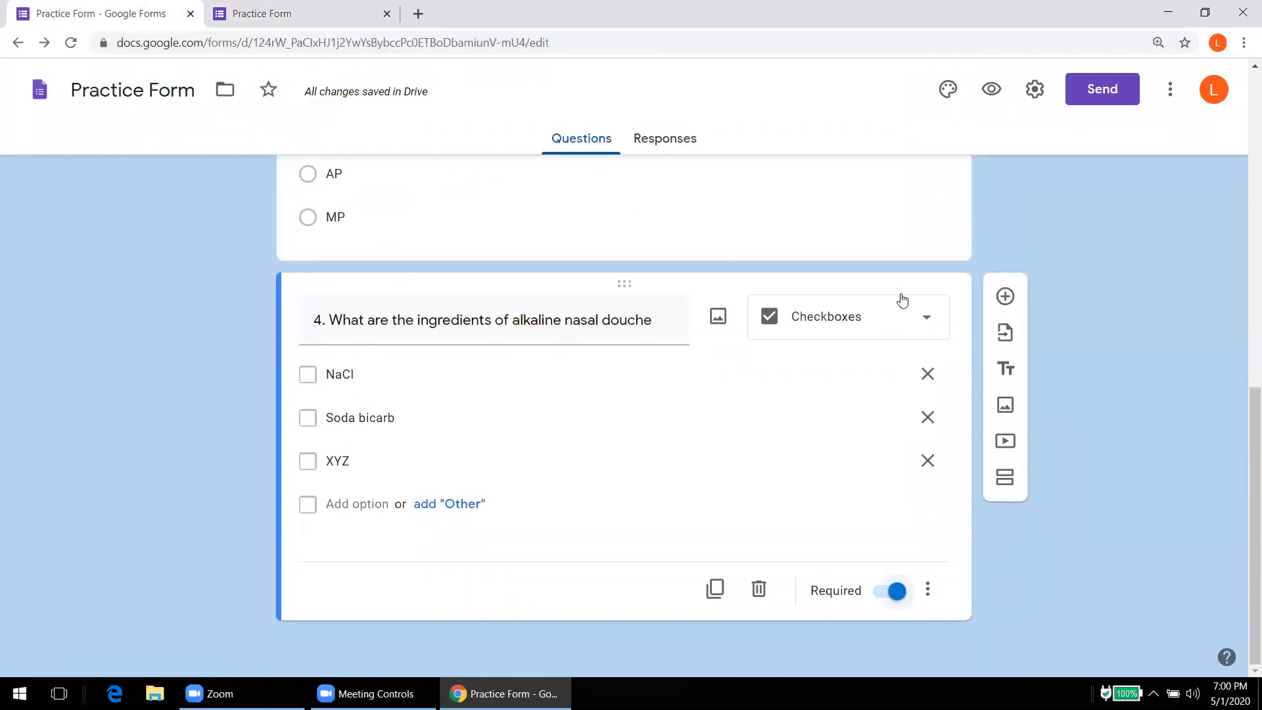
Step: Add a dropdown question titled '5. Where is Agra' after question 4
left_click(1004, 297)
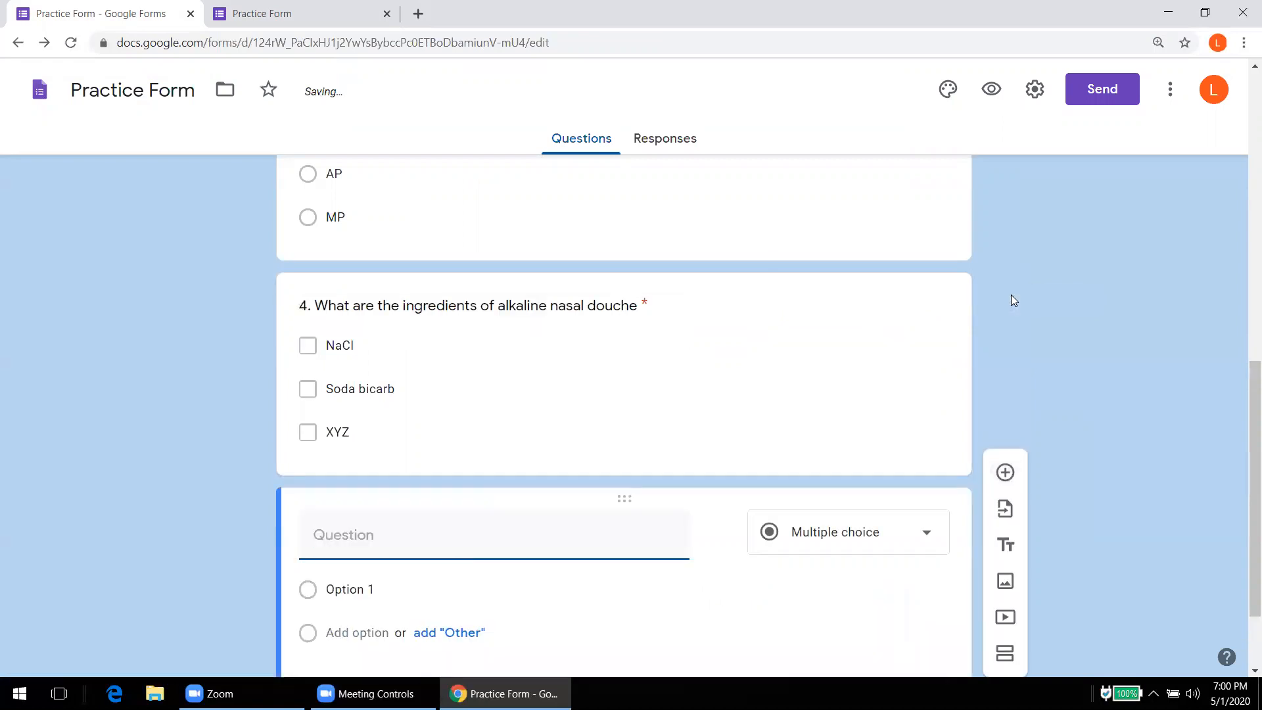
left_click(860, 527)
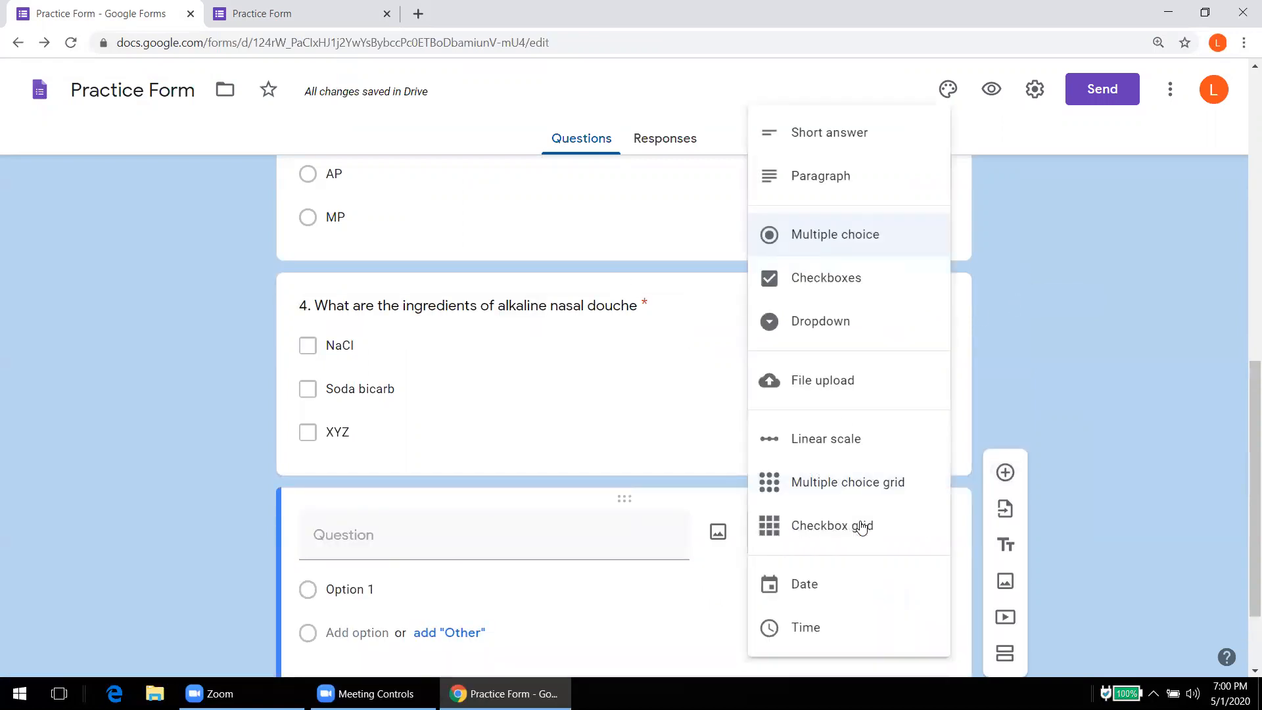
left_click(803, 337)
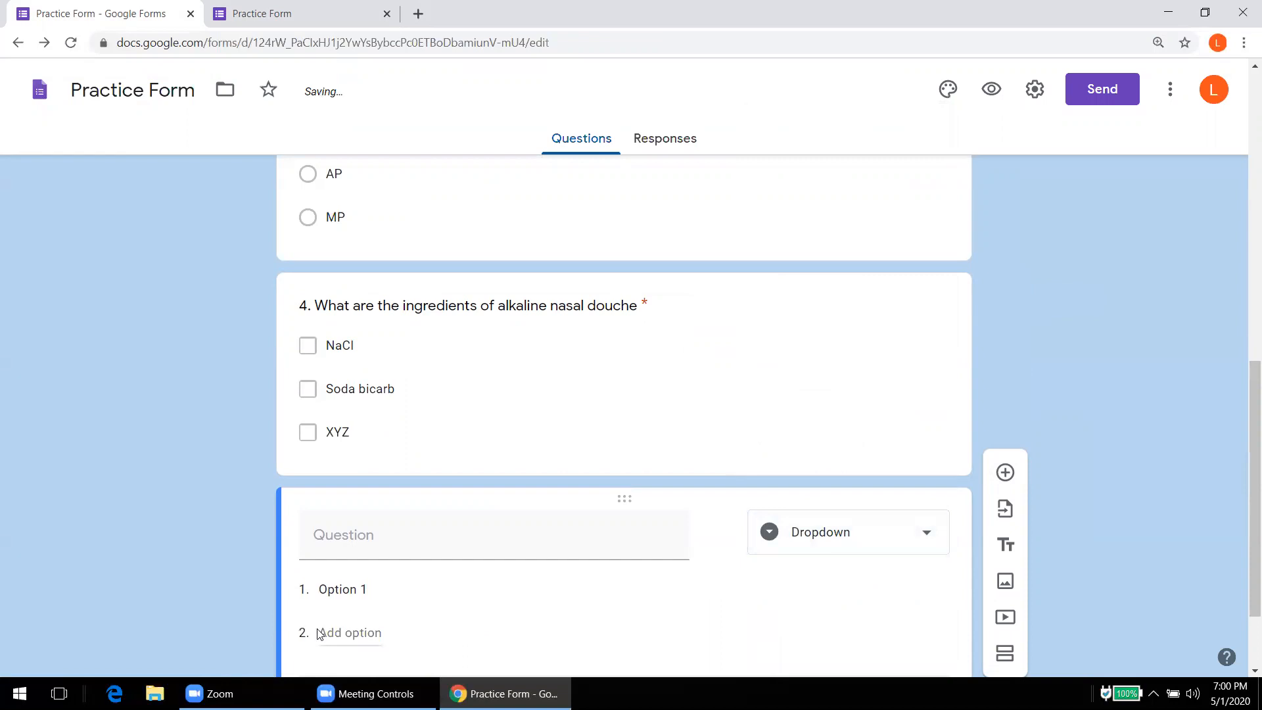
left_click(343, 539)
type("5.")
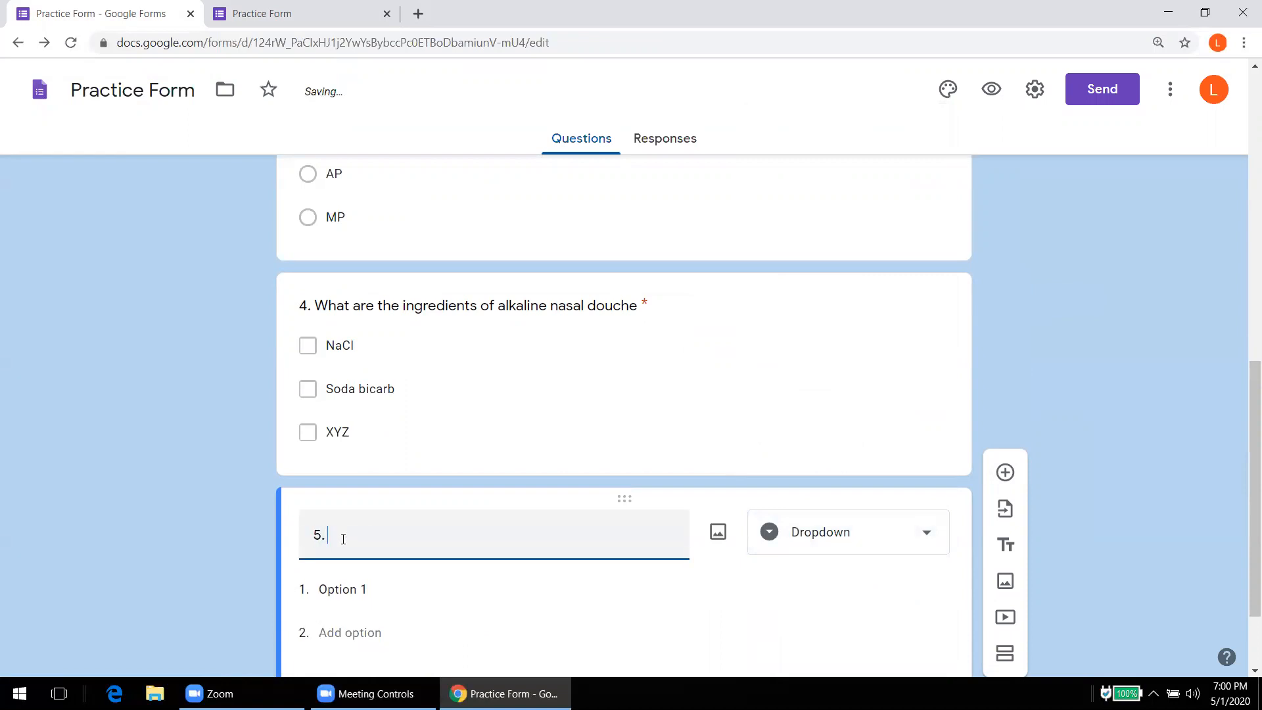
type(" Where is Agra")
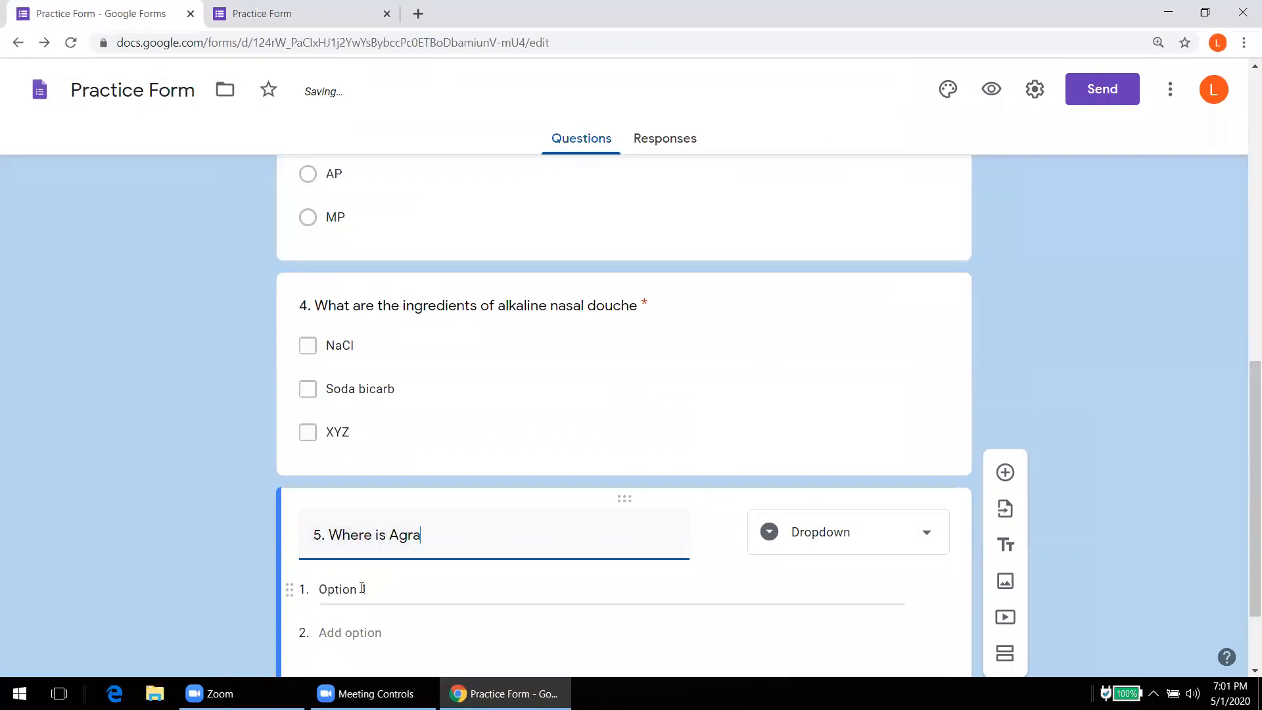
Step: Give the dropdown the choices UP, MP and AP, make it required, and go to the live form
left_click(362, 590)
type("UP")
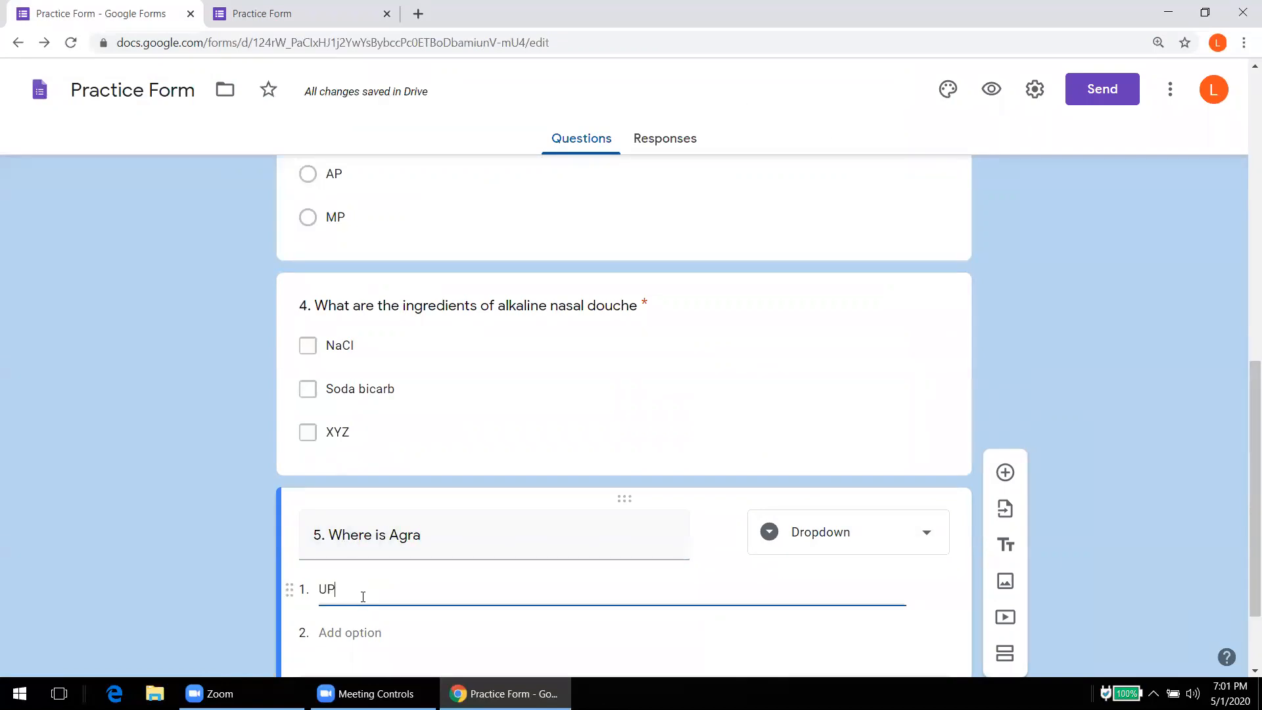
scroll(1243, 485, "down", 2)
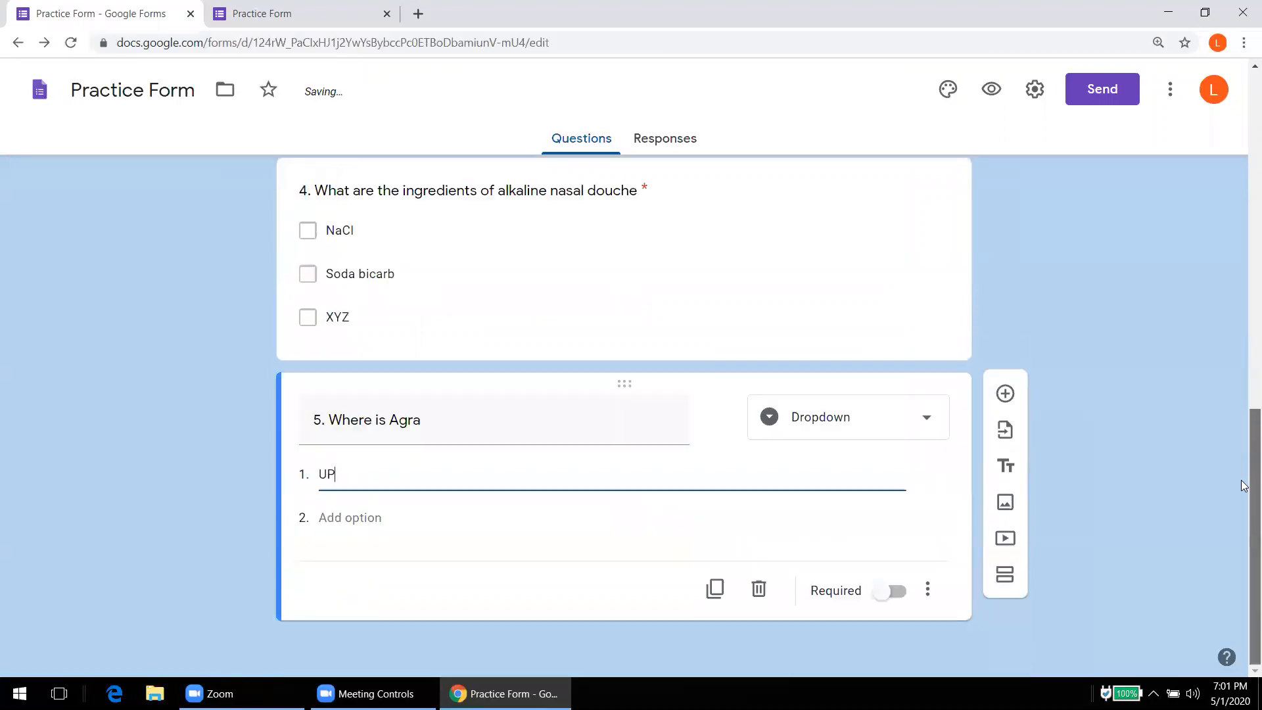
left_click(353, 518)
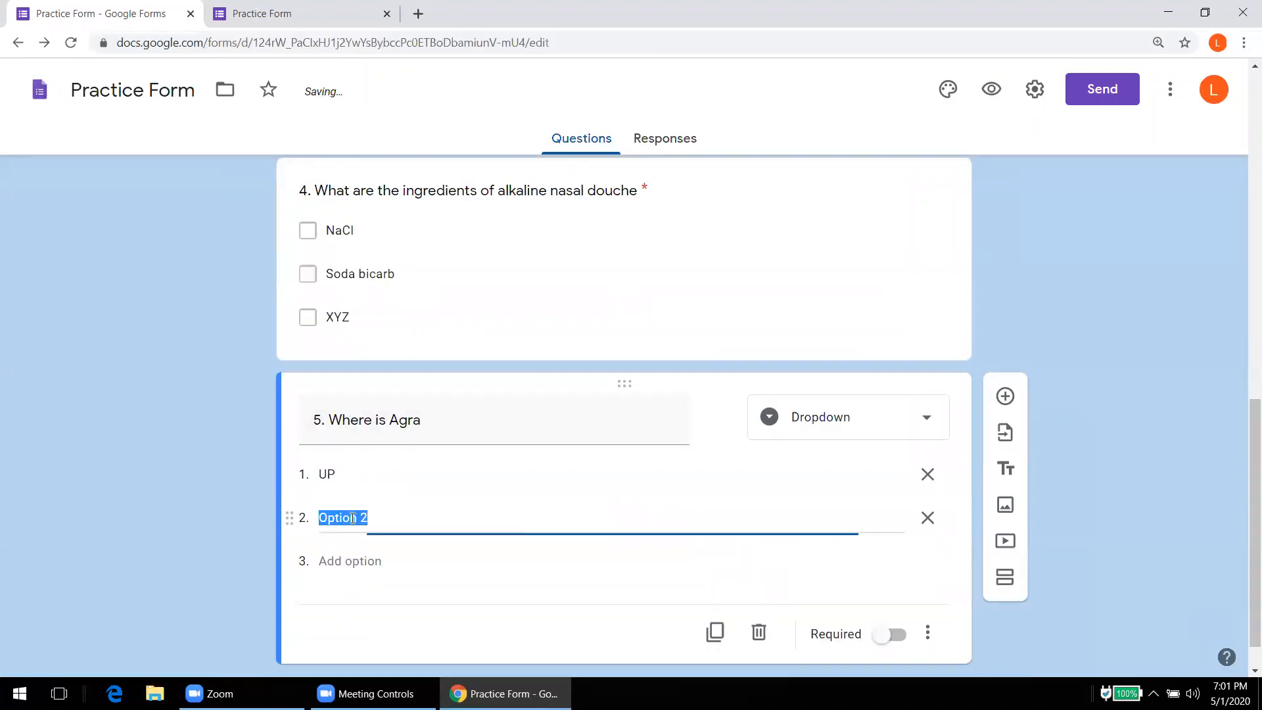
type("MP")
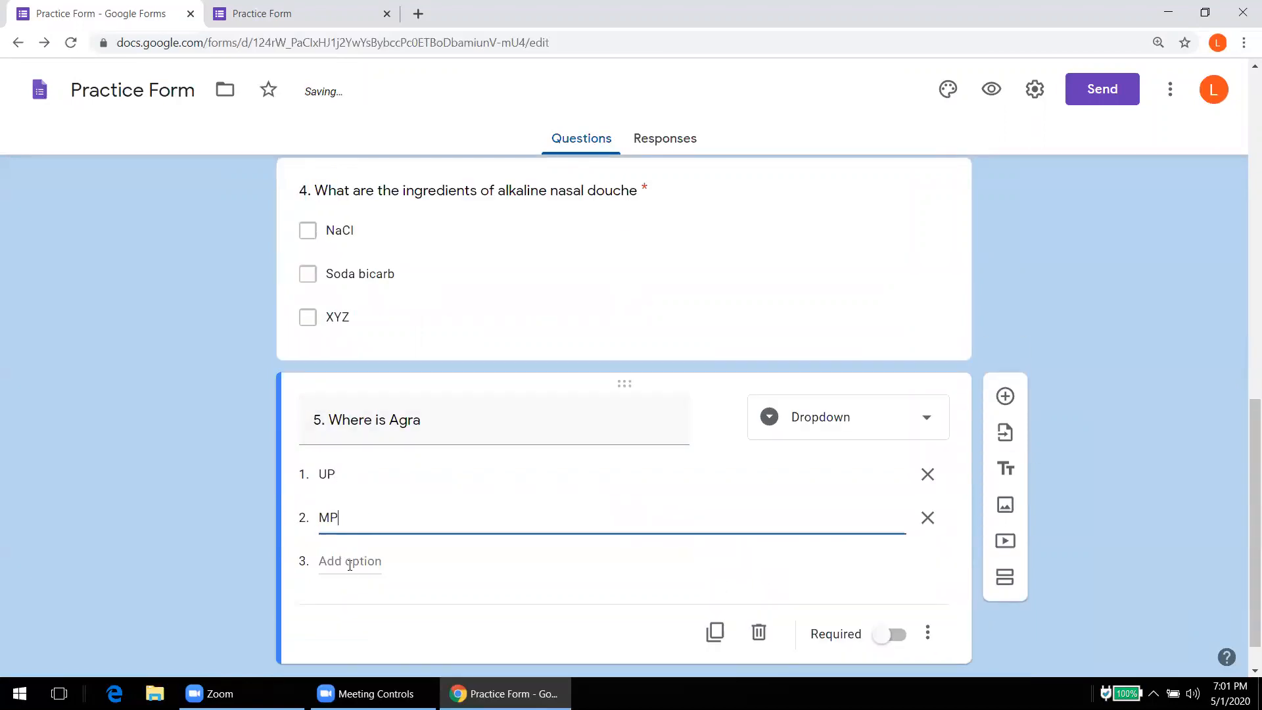
left_click(350, 561)
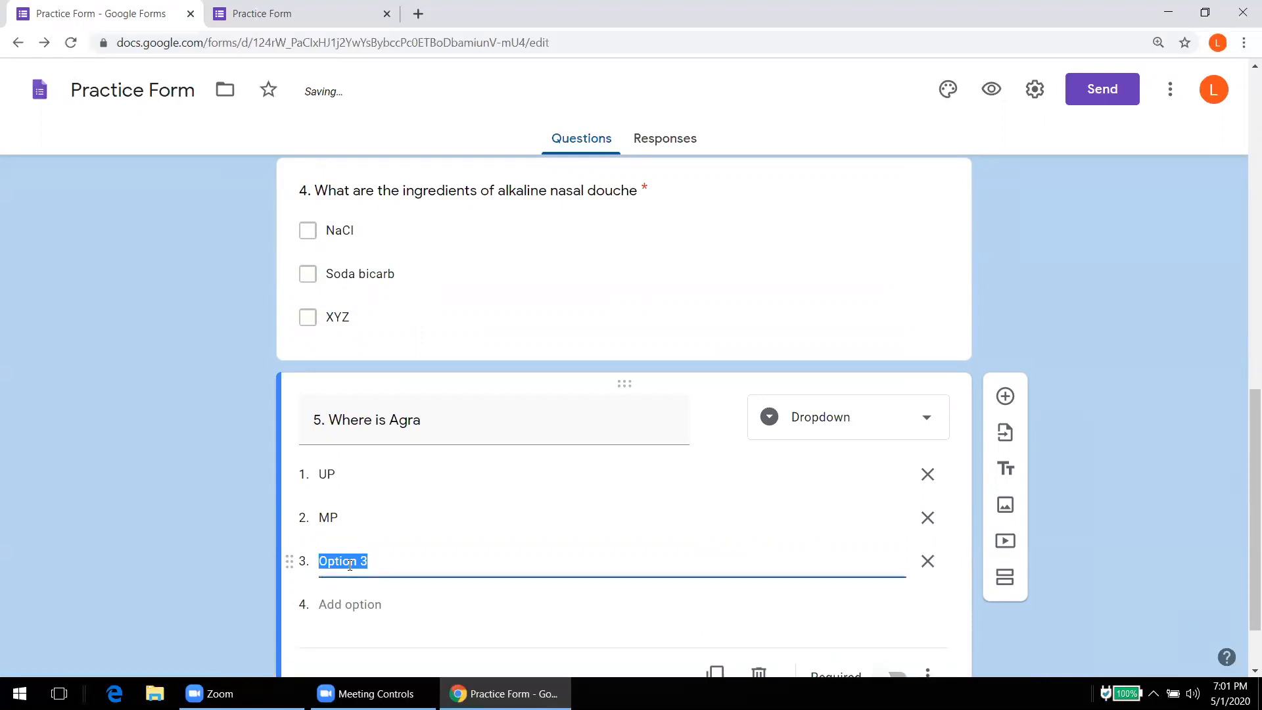
type("AP")
left_click(895, 677)
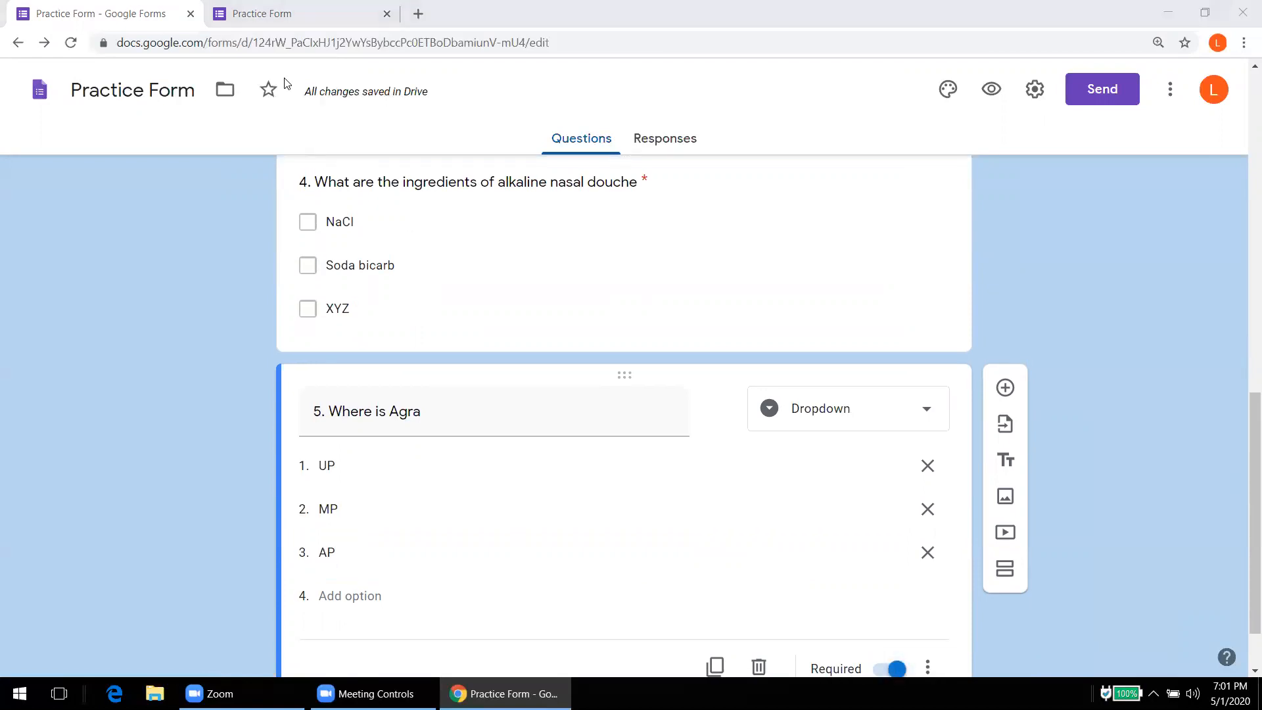
key("ctrl+Tab")
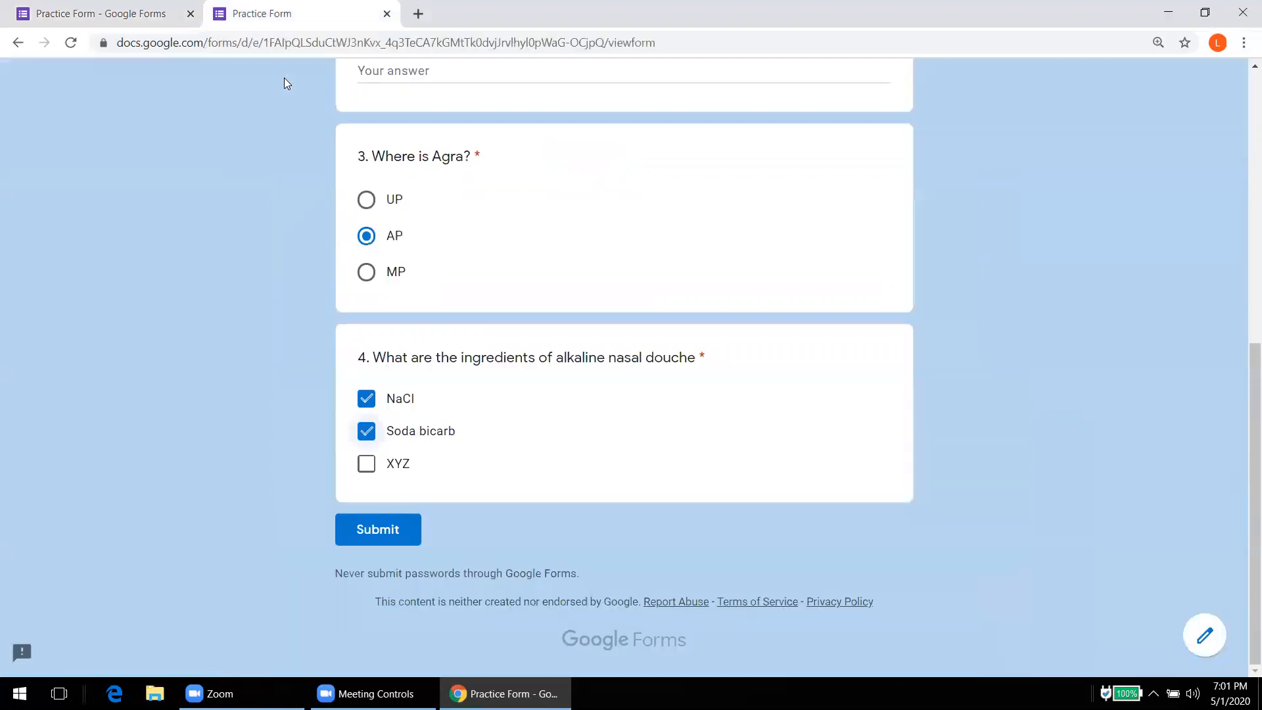
Step: Reload the live form, answer question 5 with UP, then go back to the editor
left_click(69, 43)
key("Return")
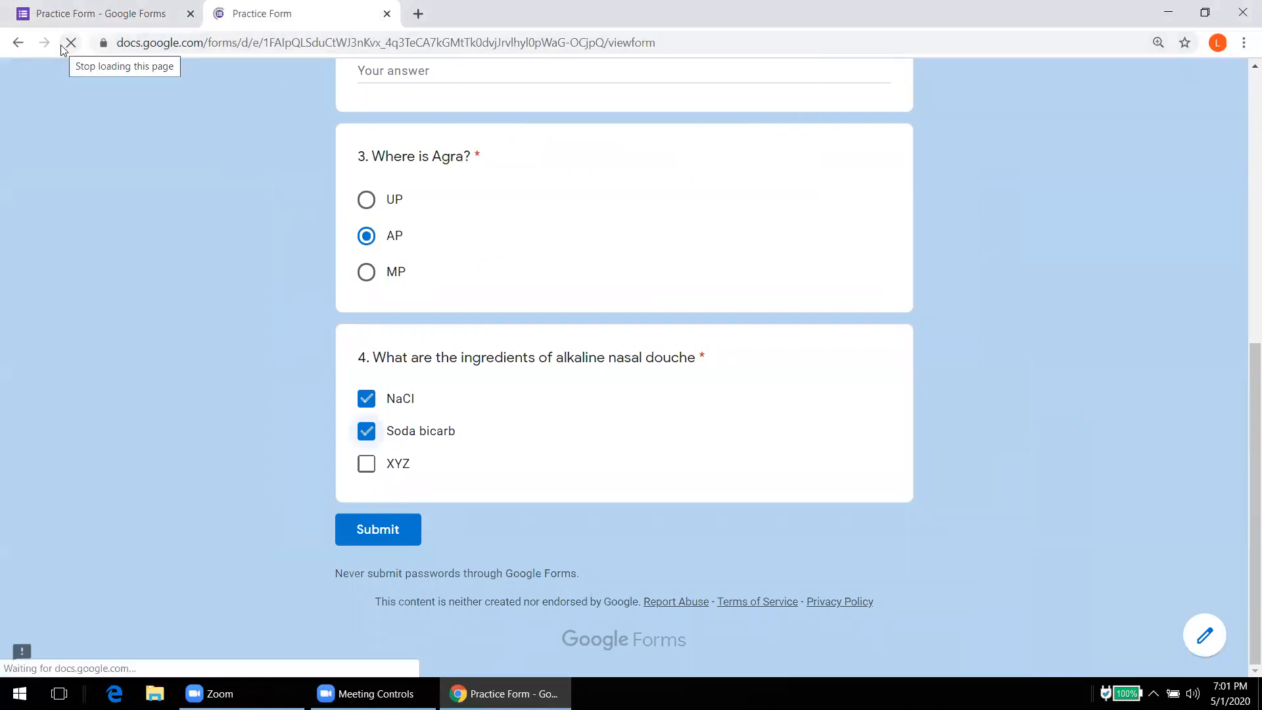
left_click_drag(1244, 308, 1244, 407)
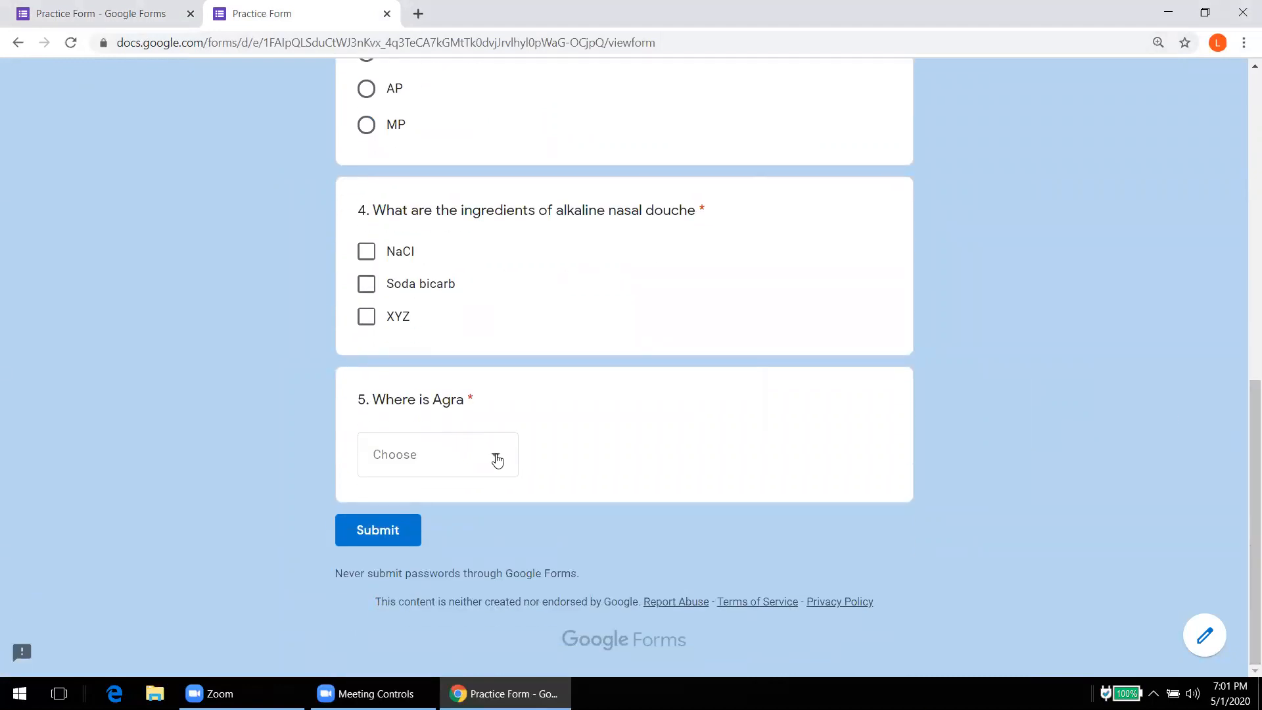
left_click(497, 460)
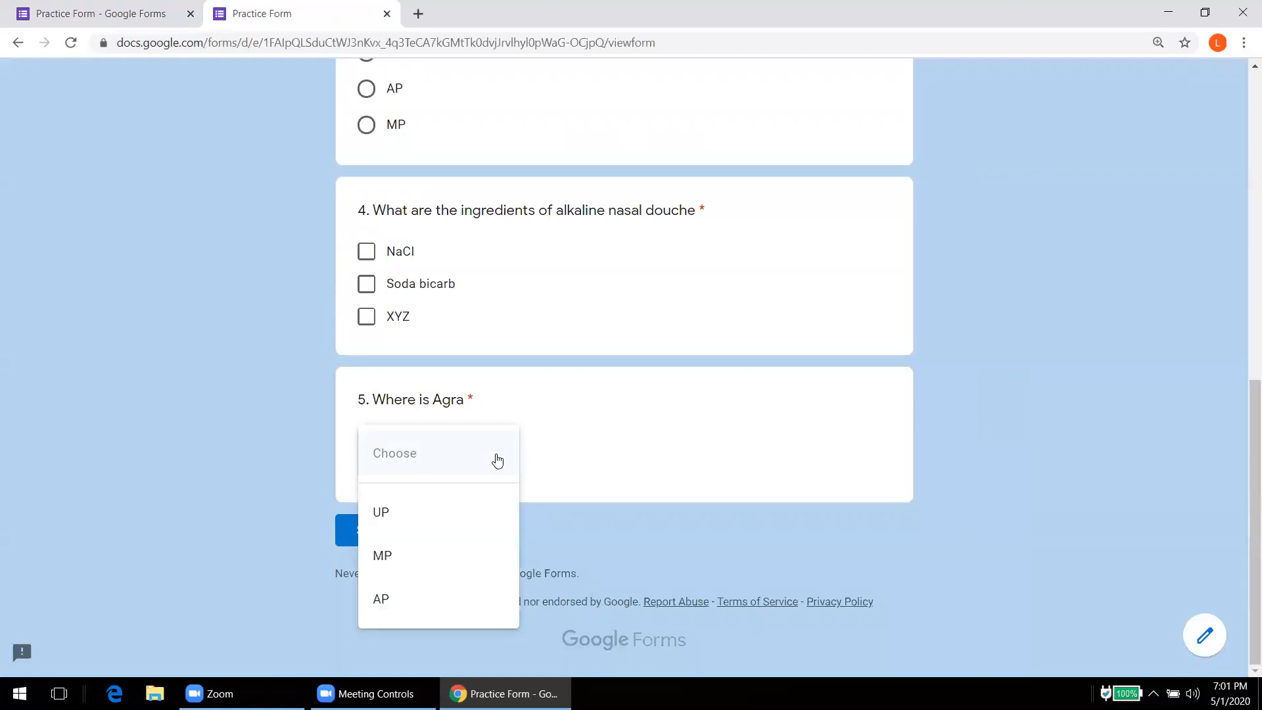
left_click(383, 513)
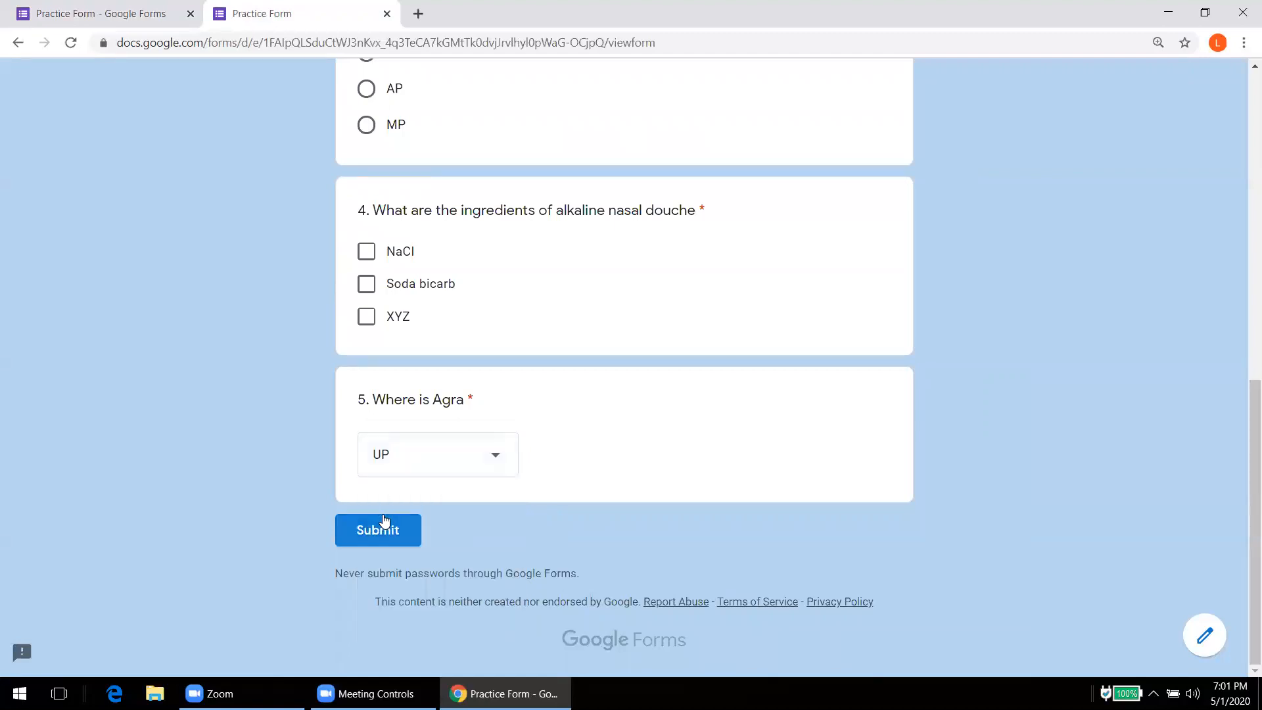
left_click(105, 12)
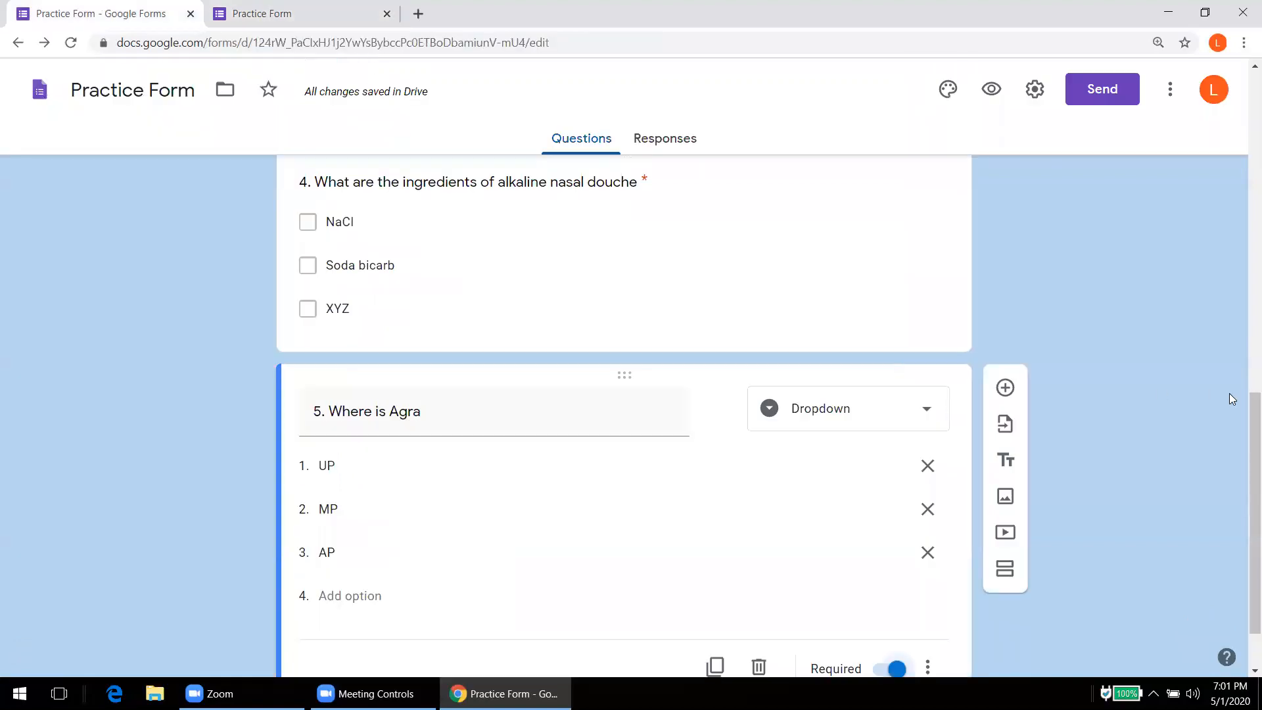
Step: Add a file upload question below question 5 and accept the Drive upload notice
left_click_drag(1242, 411, 1244, 494)
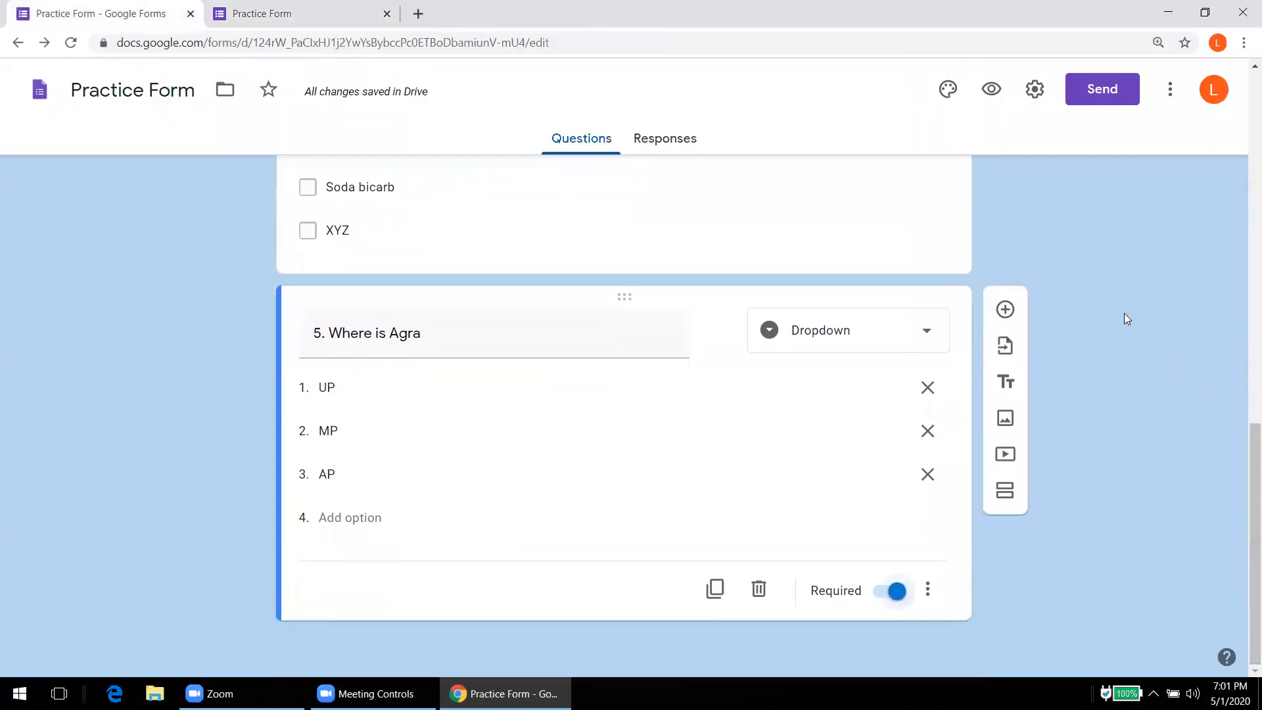
left_click(1006, 310)
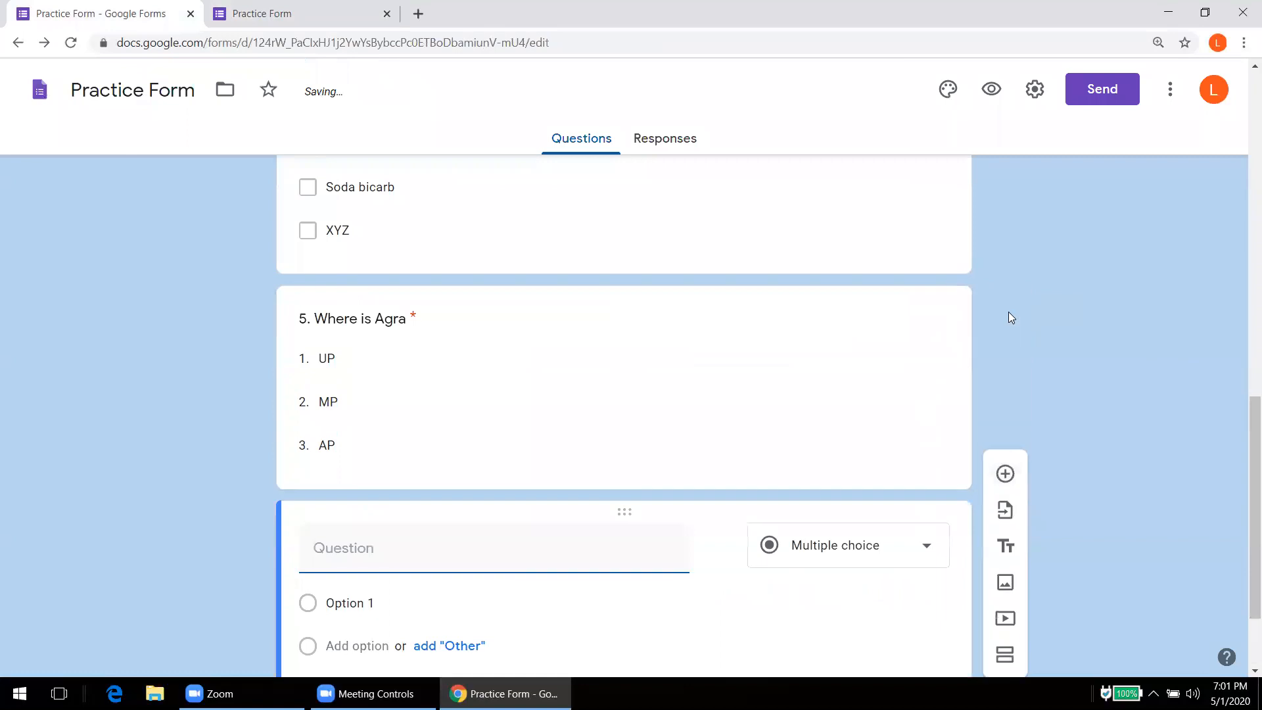
left_click(803, 552)
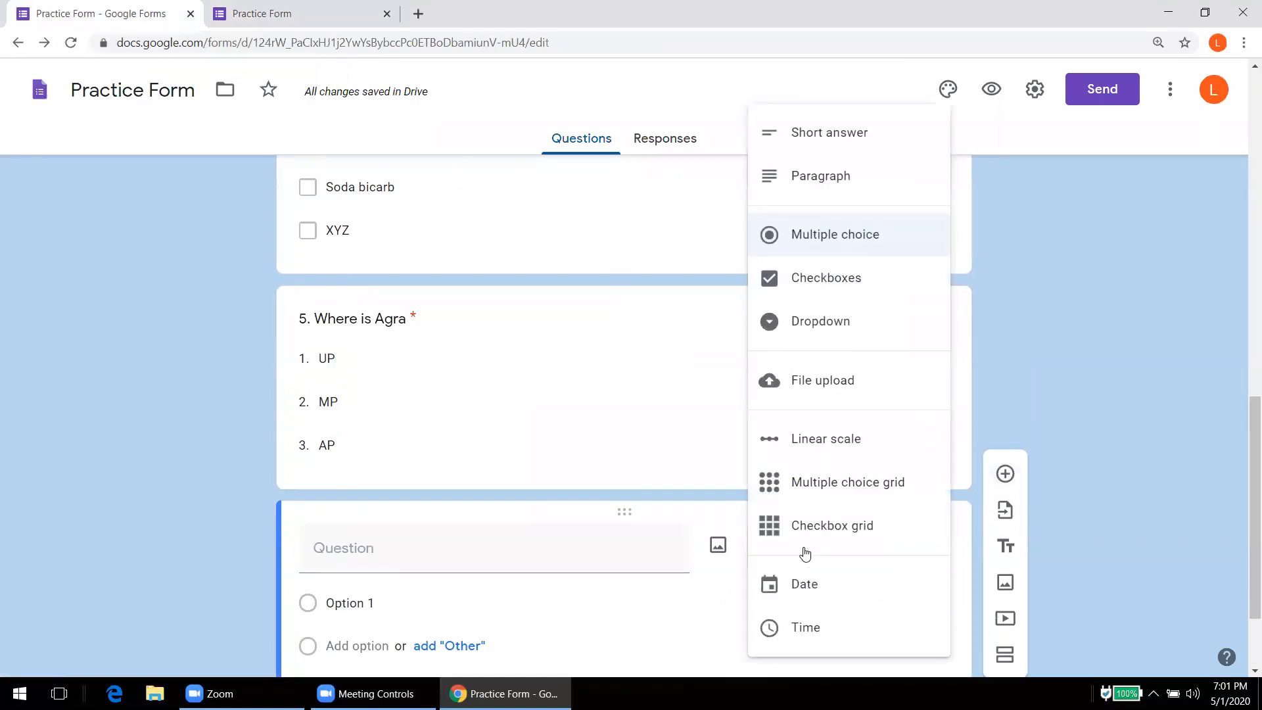
left_click(820, 383)
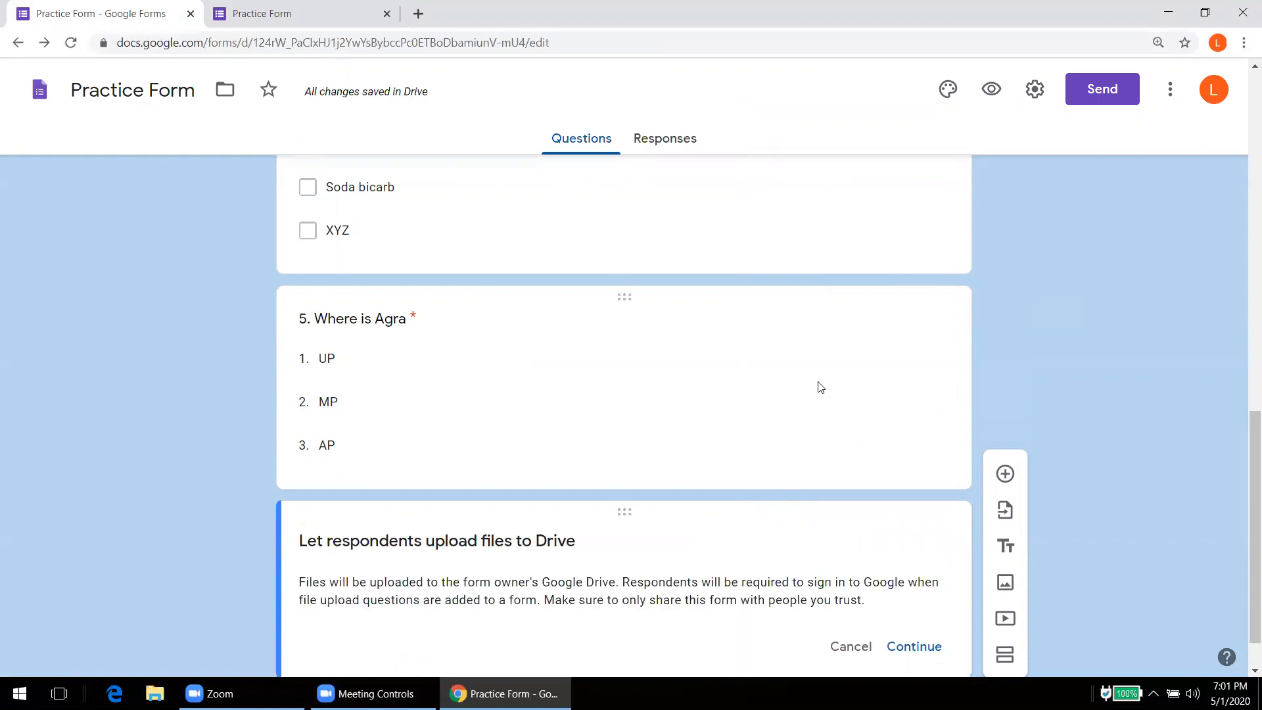
scroll(1244, 391, "down", 1)
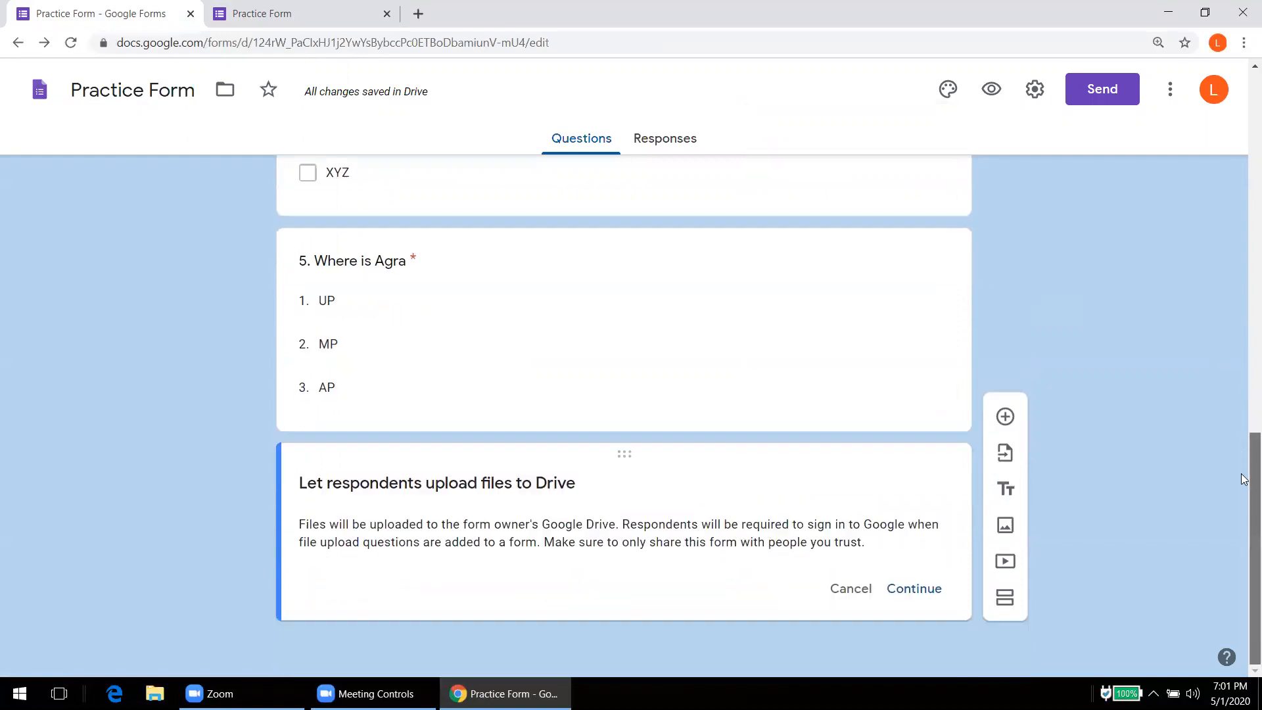
left_click(914, 587)
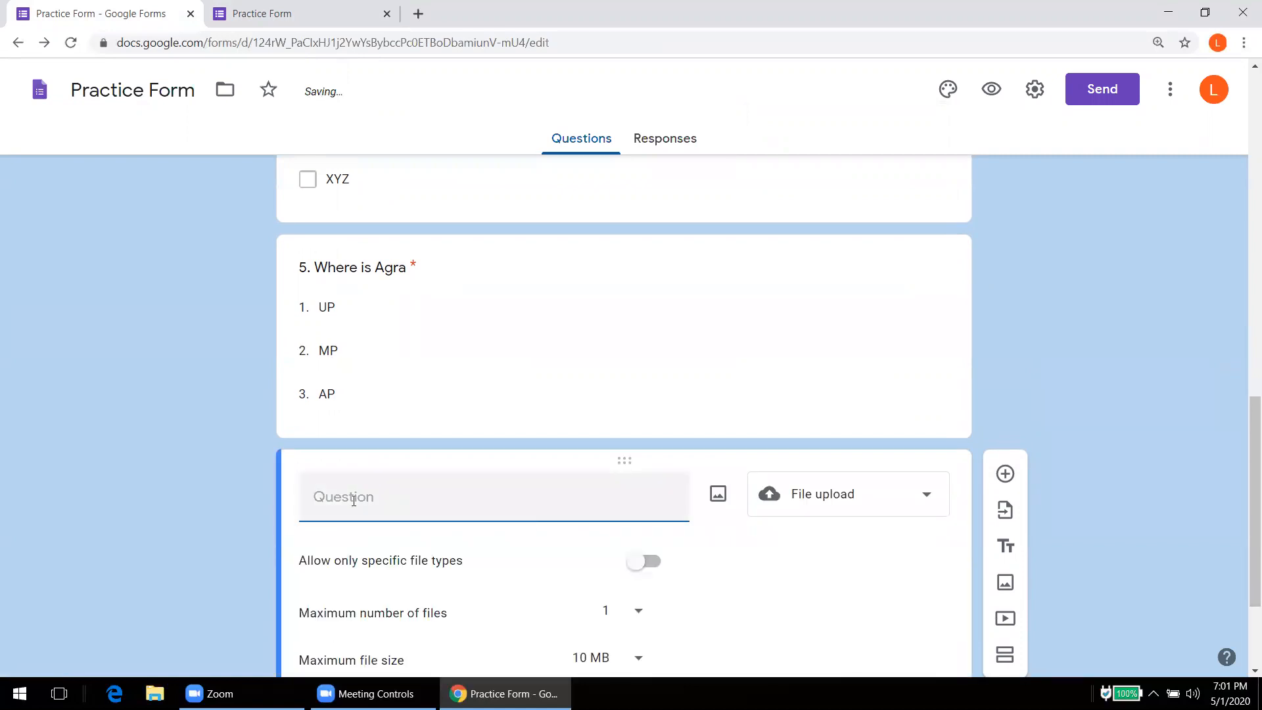
Step: Title the upload question '6. Draw a labelled diagram of TM', leave file types unrestricted, and make it required
type("6. Draw a labelled du")
key("BackSpace")
type("iagram of")
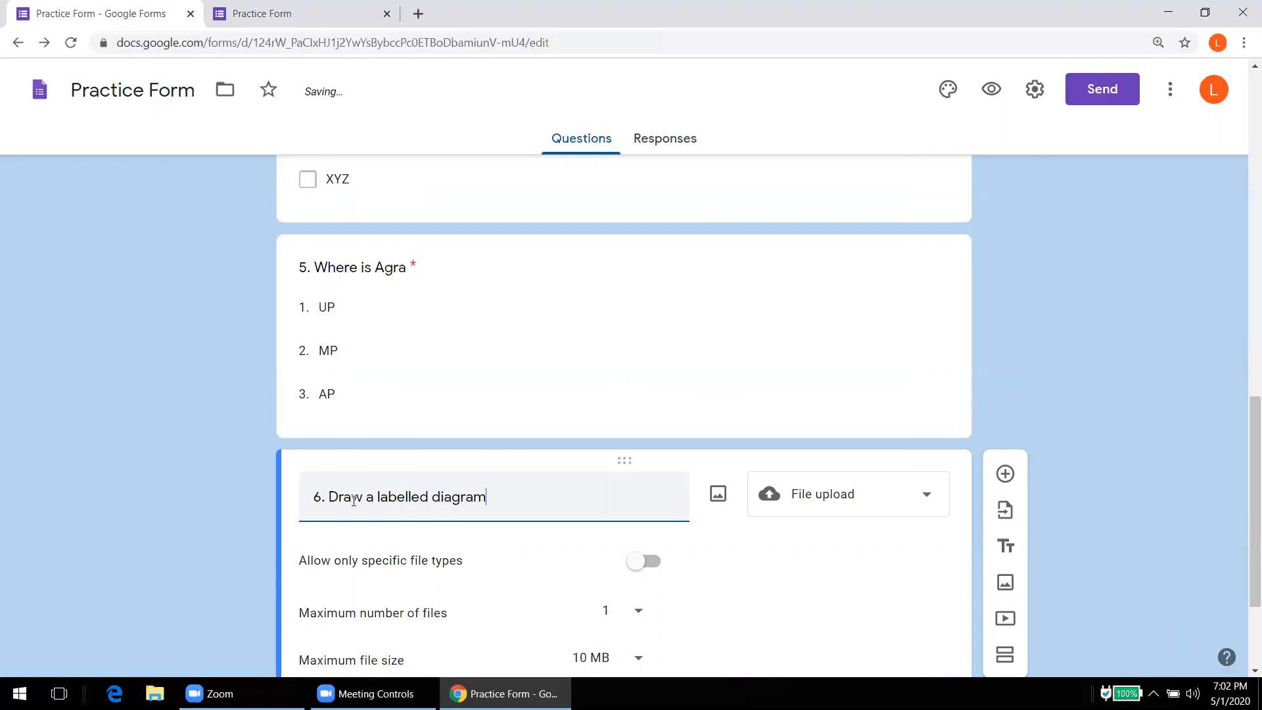
type("TM")
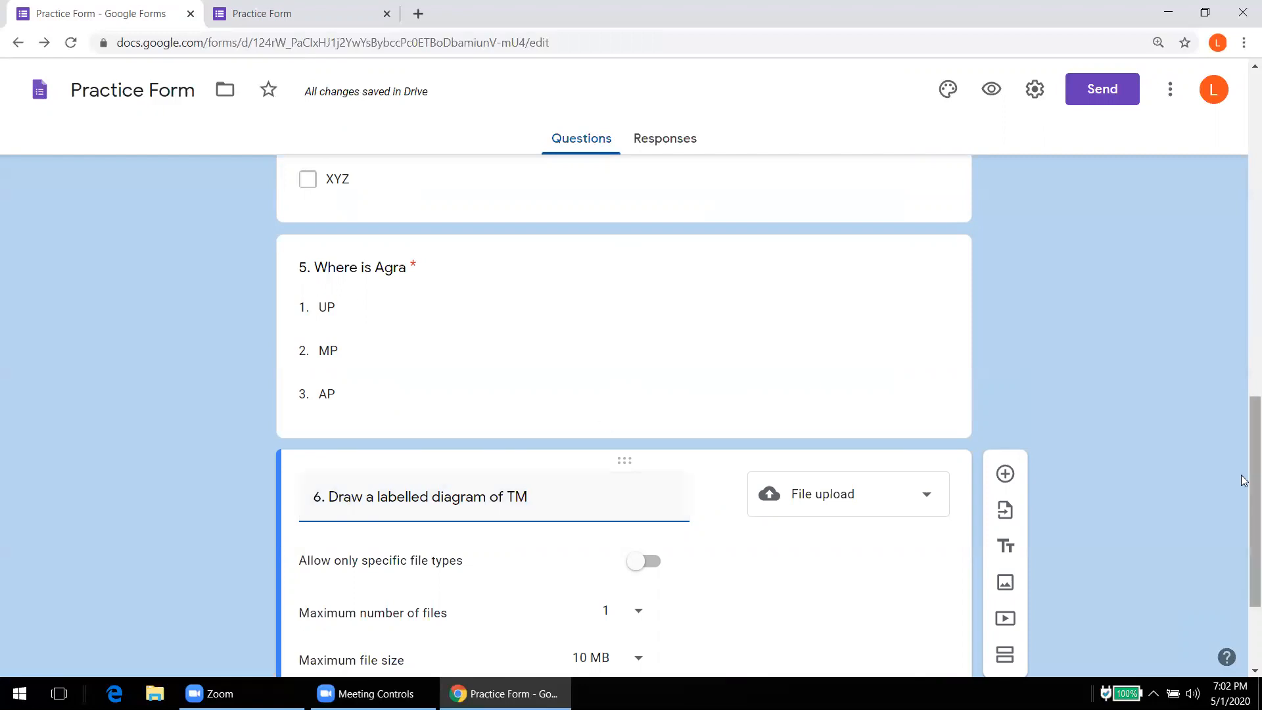
left_click_drag(1245, 472, 1244, 532)
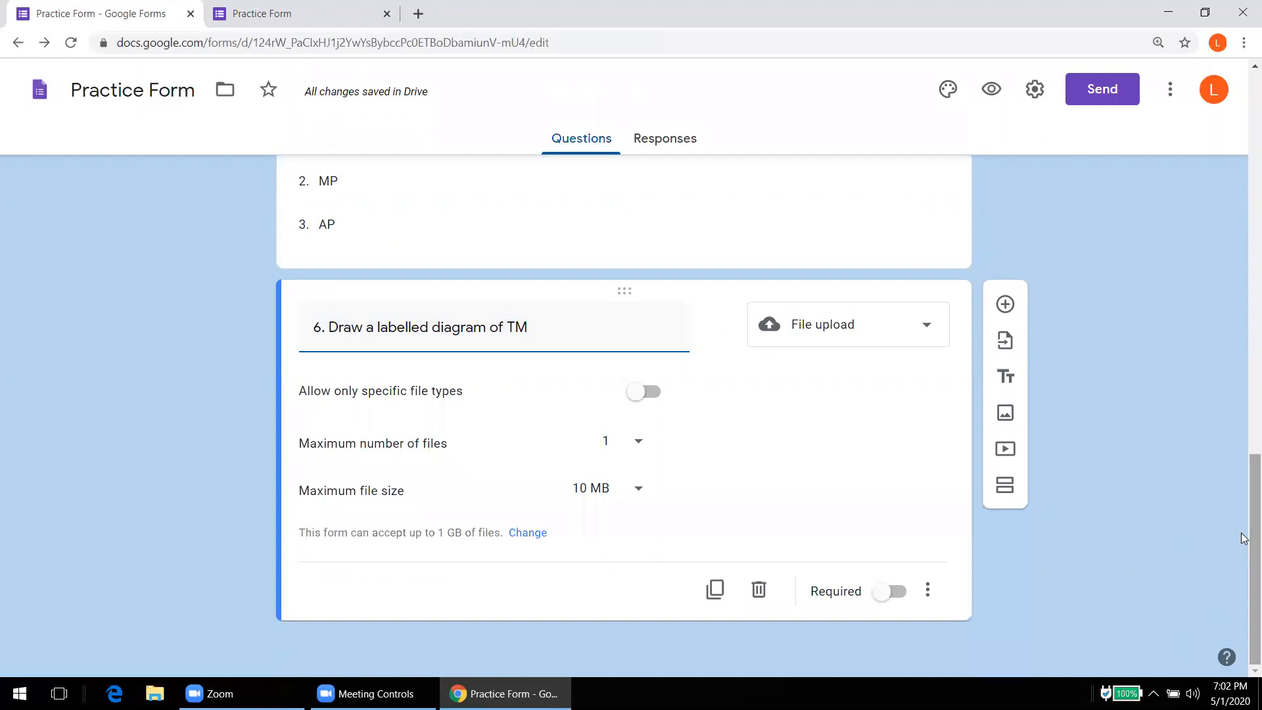
left_click(648, 399)
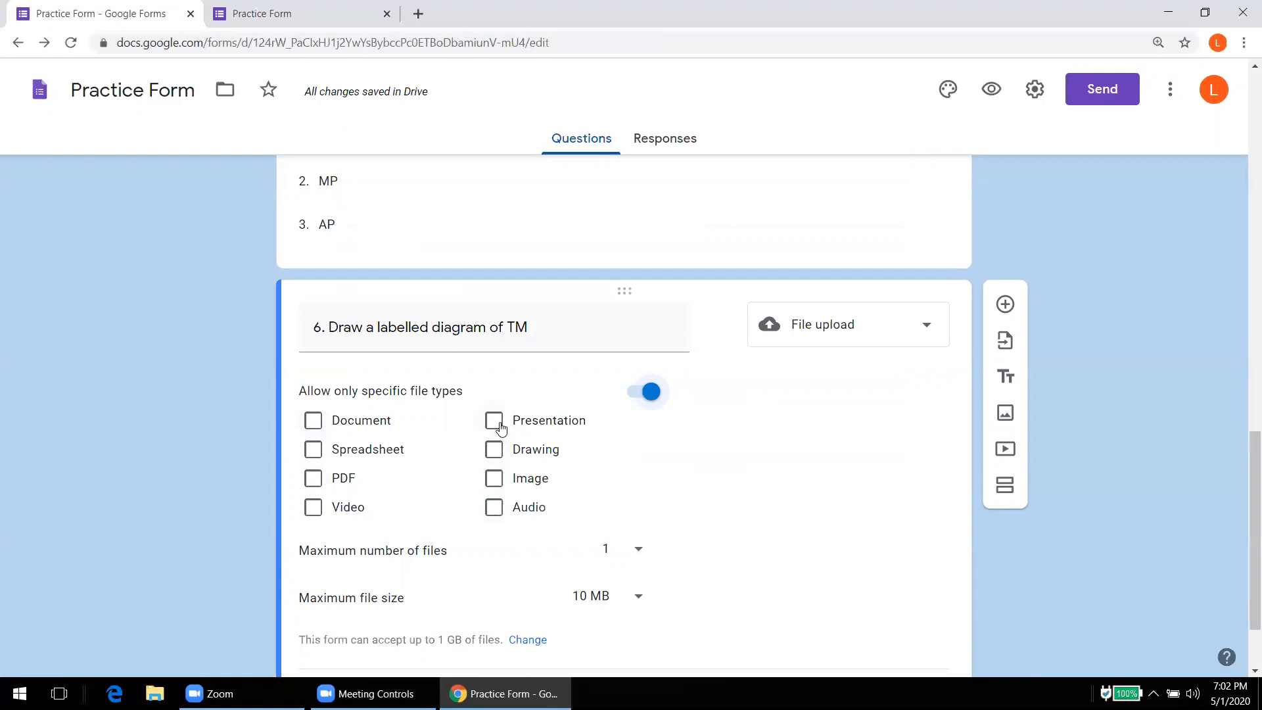
left_click(636, 394)
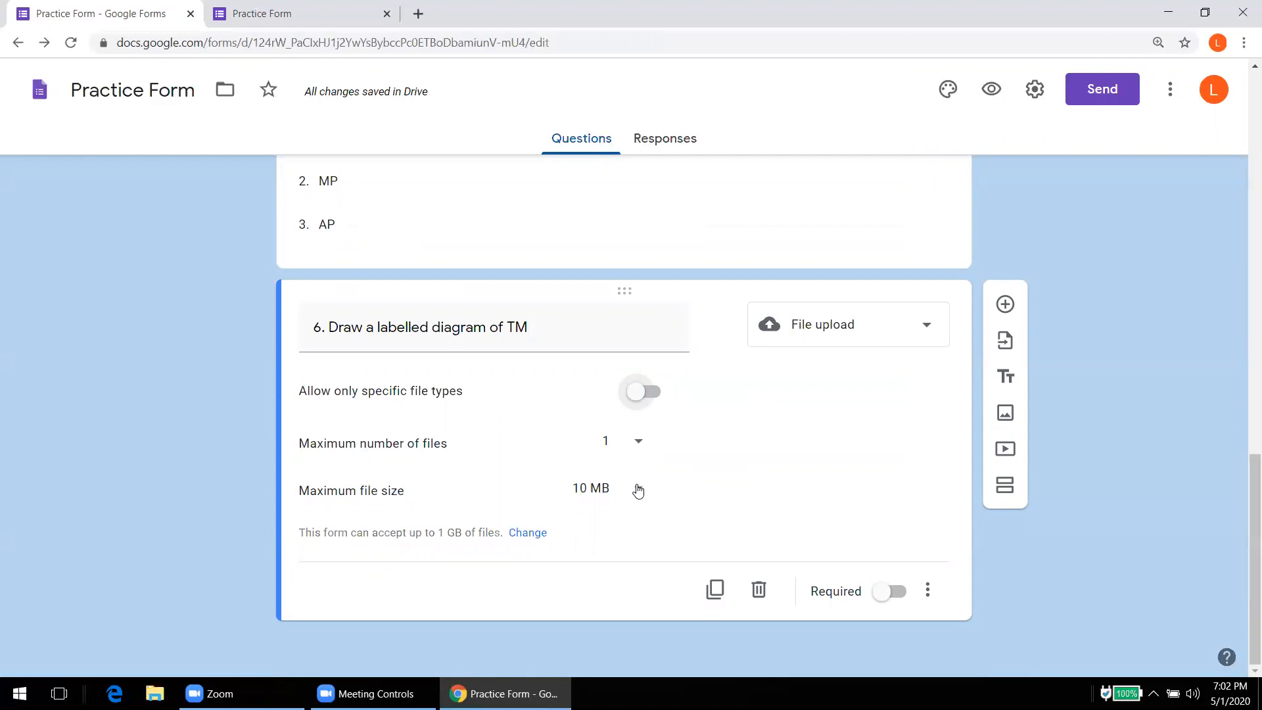
left_click(895, 592)
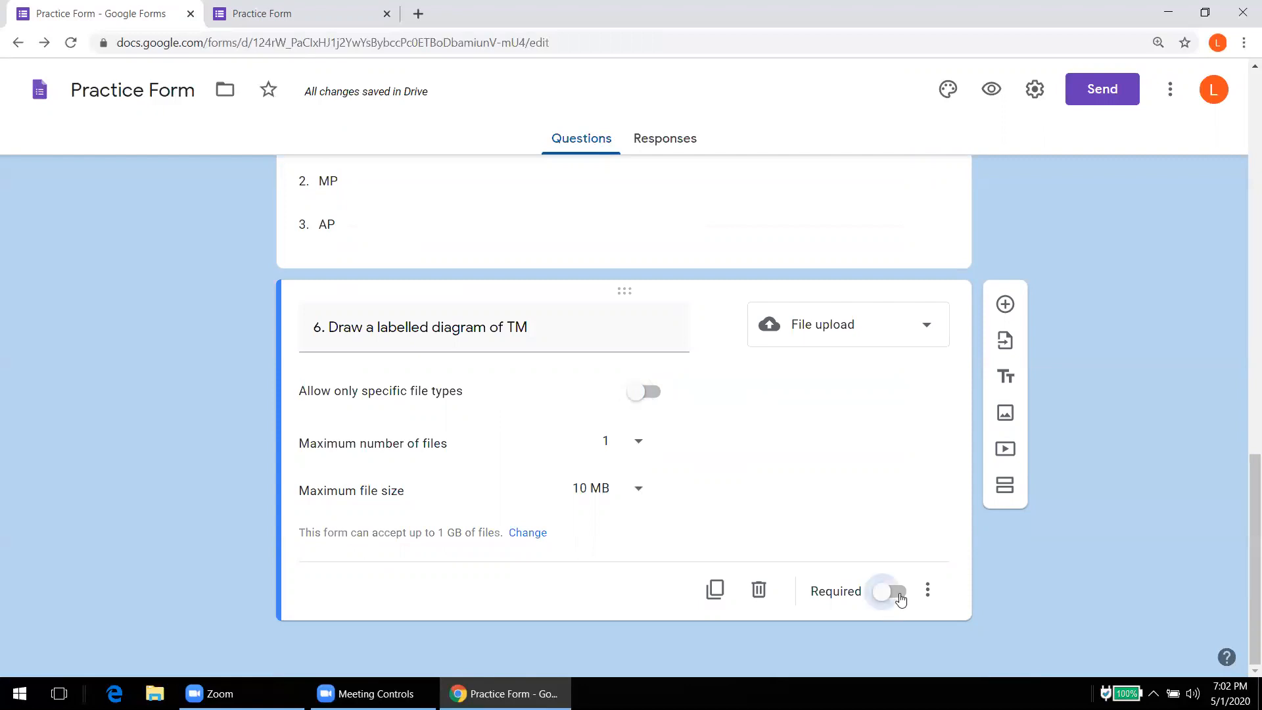
Step: Reload the live form, try question 6's upload field, close the file window, and return to the editor
left_click(293, 28)
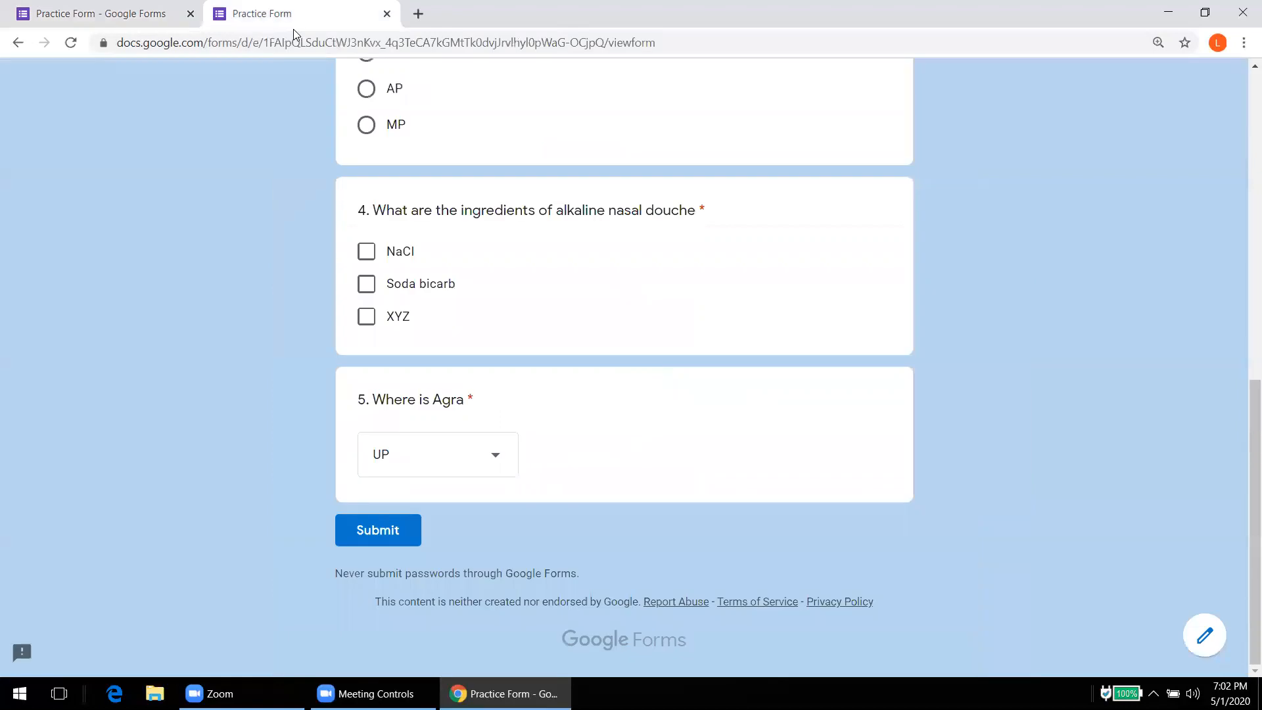
left_click(71, 44)
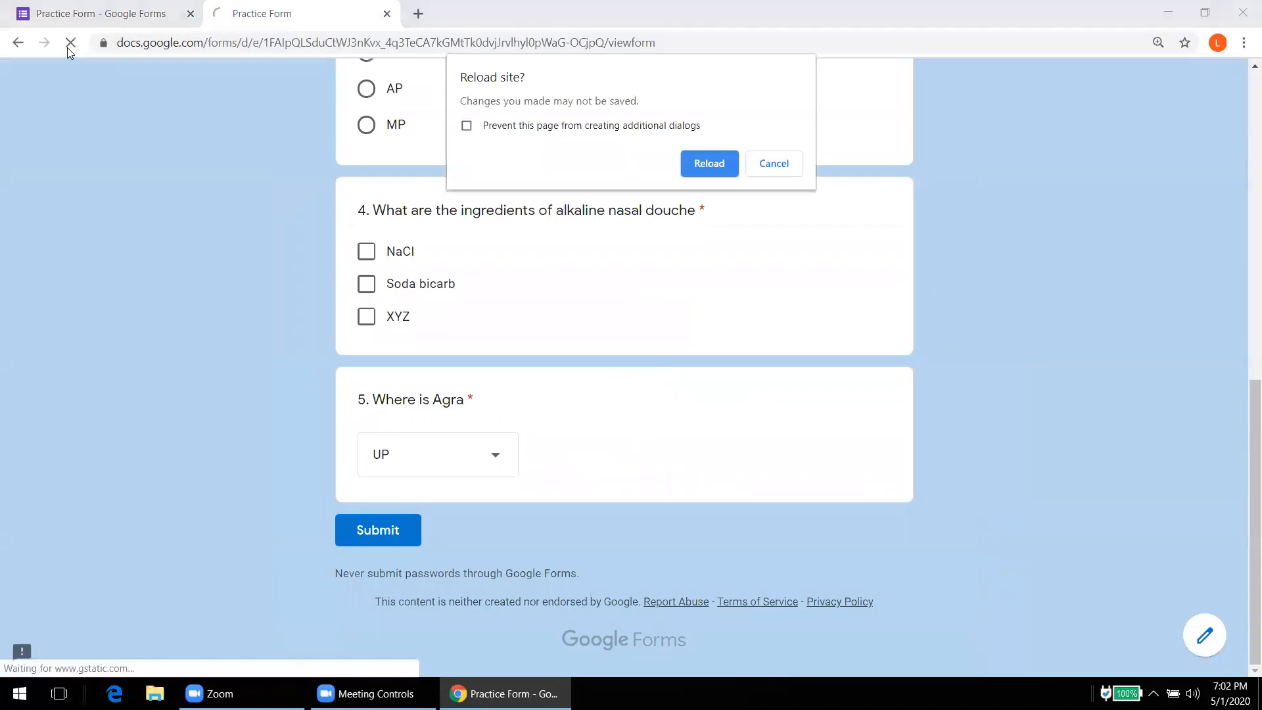
key("Return")
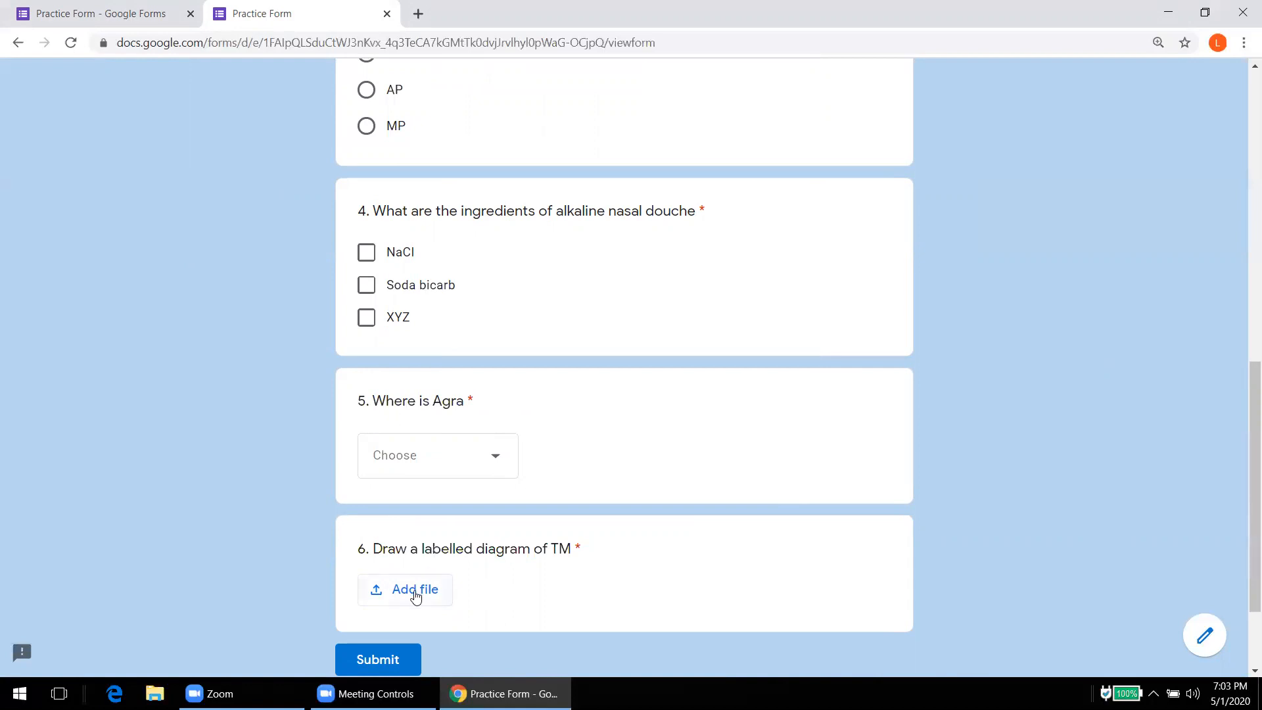
left_click(415, 595)
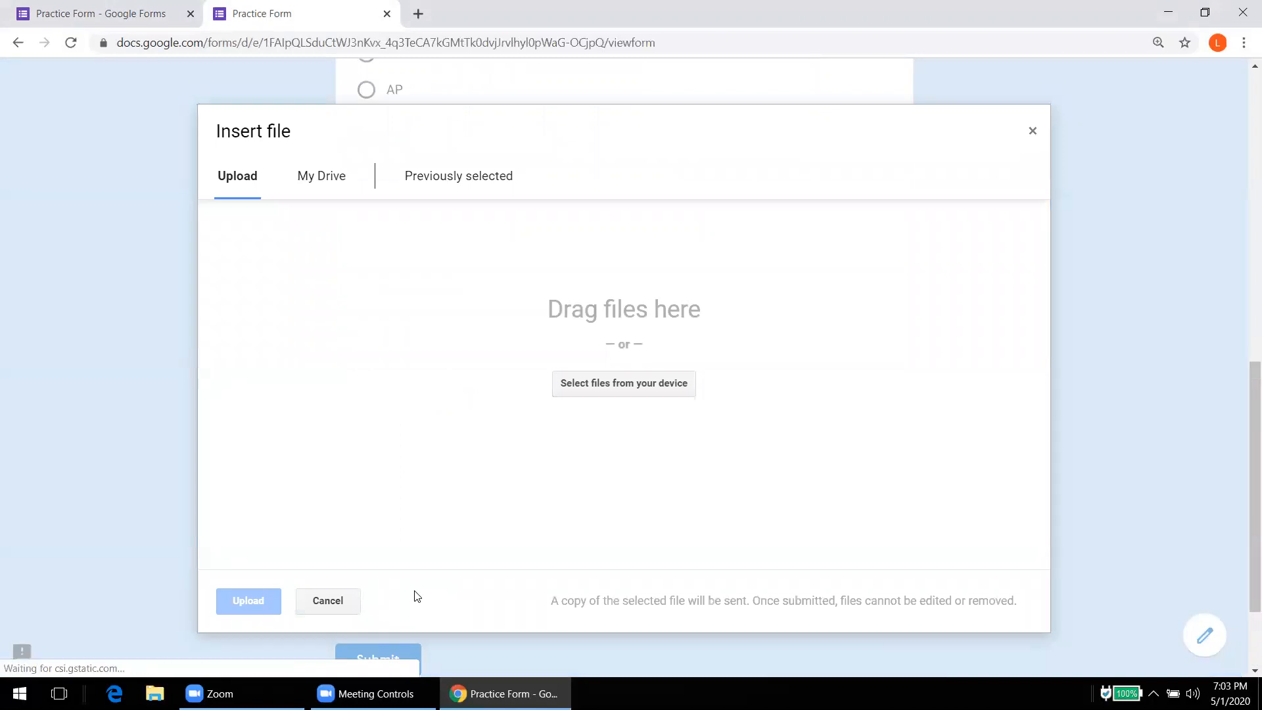
left_click(1032, 131)
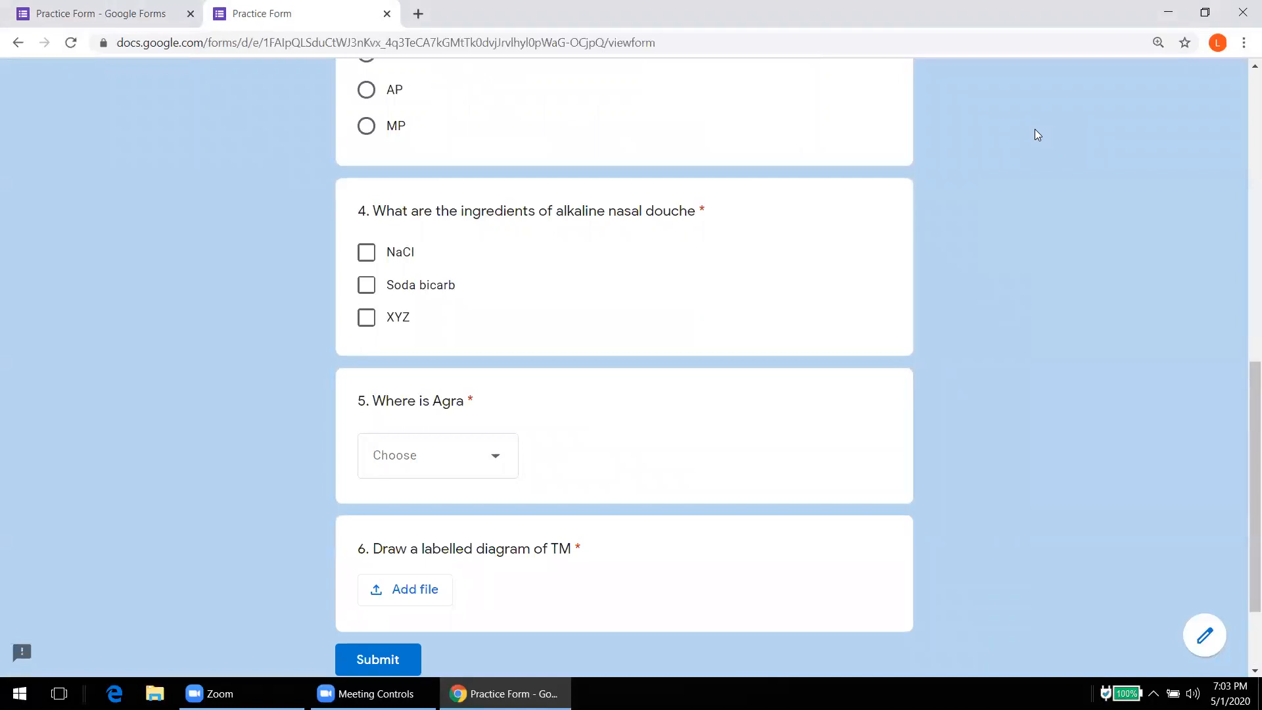
left_click(67, 12)
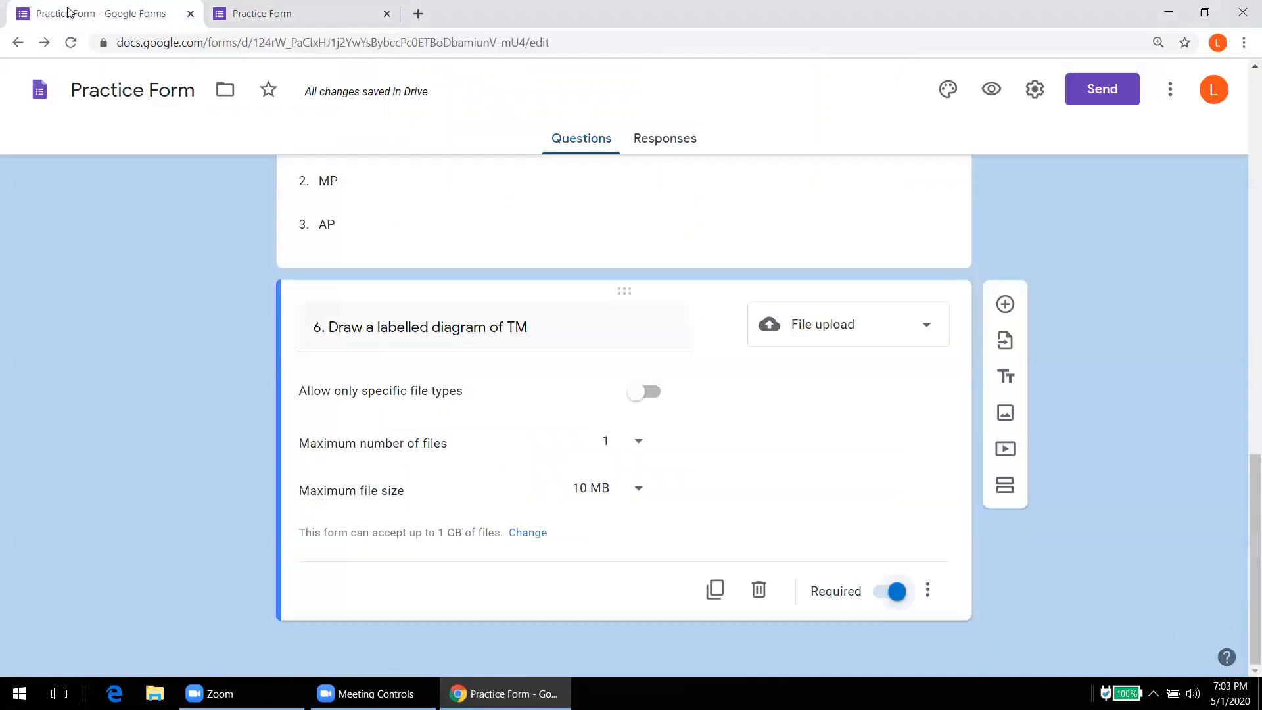
Step: Add a linear scale question titled '7. How are you feeling today?'
left_click(1005, 304)
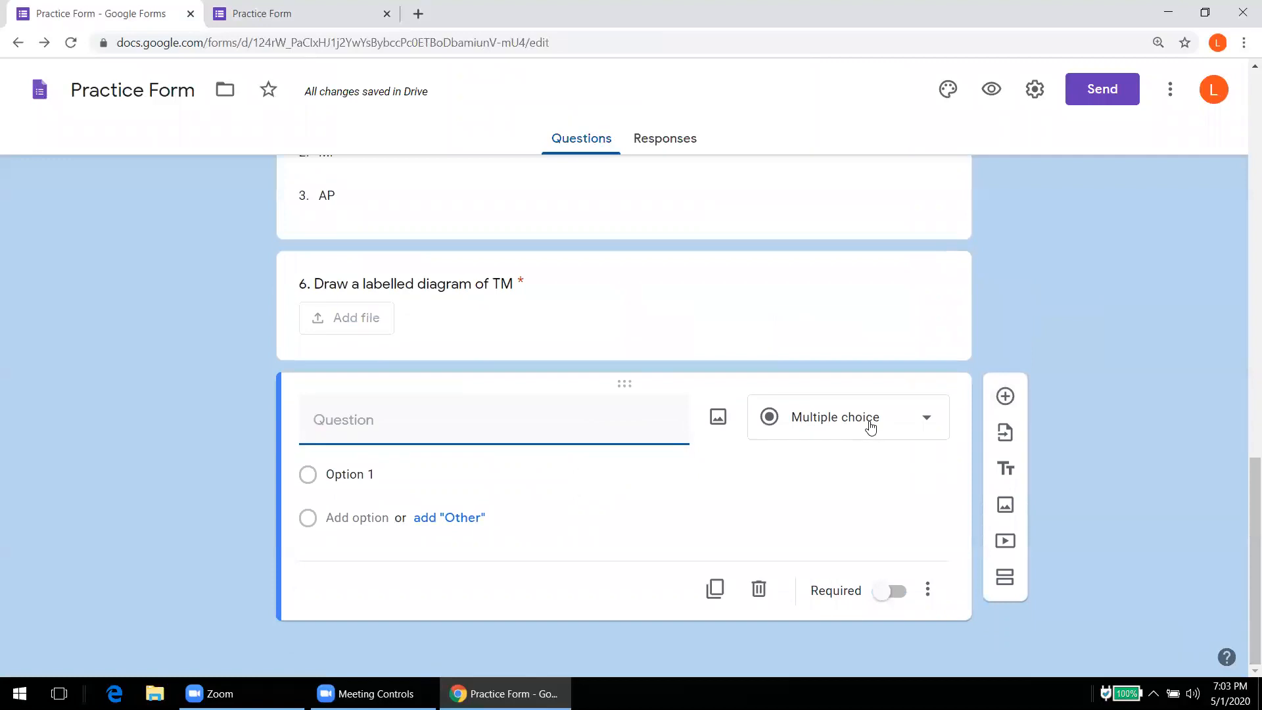
left_click(868, 425)
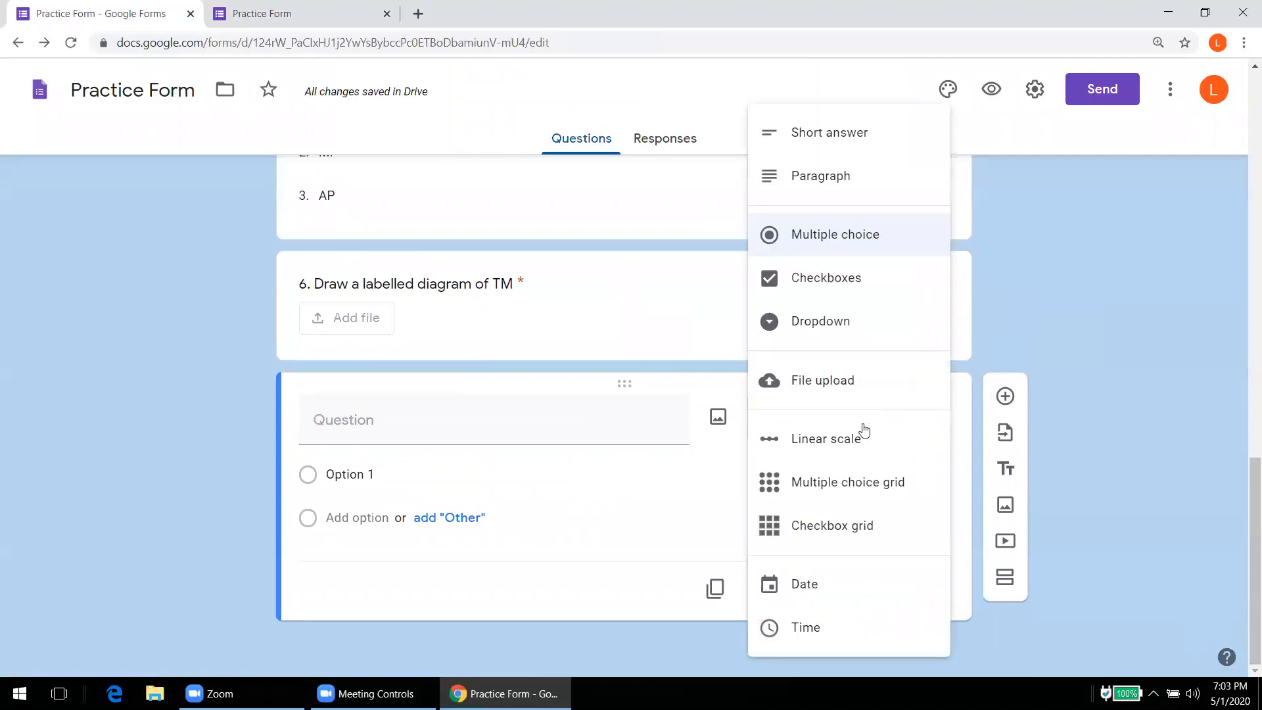
left_click(835, 444)
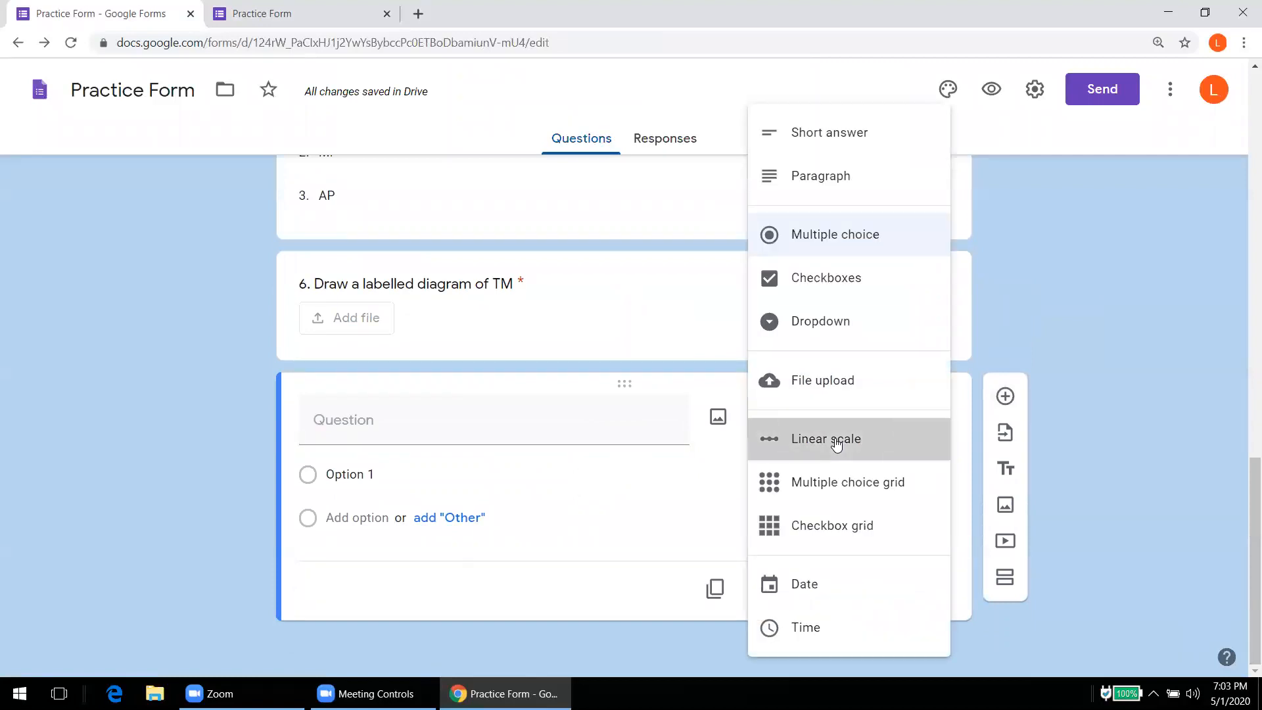
left_click(461, 423)
type("7.")
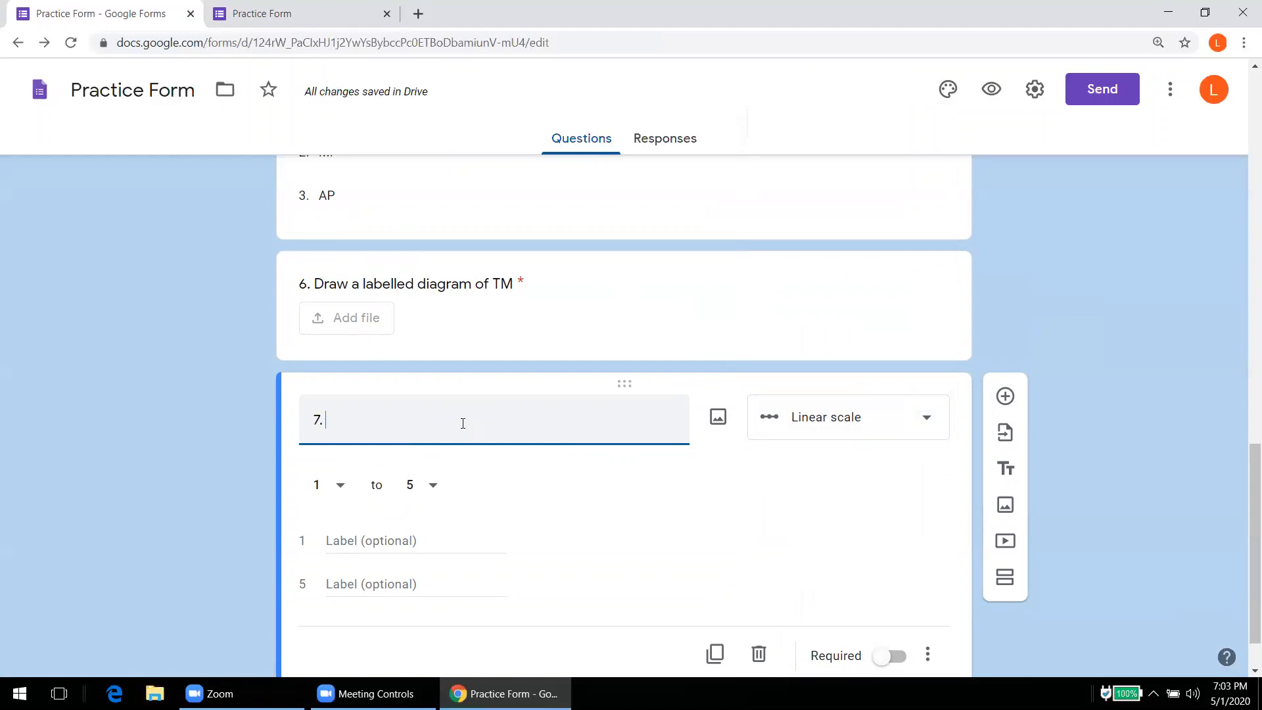
type("How")
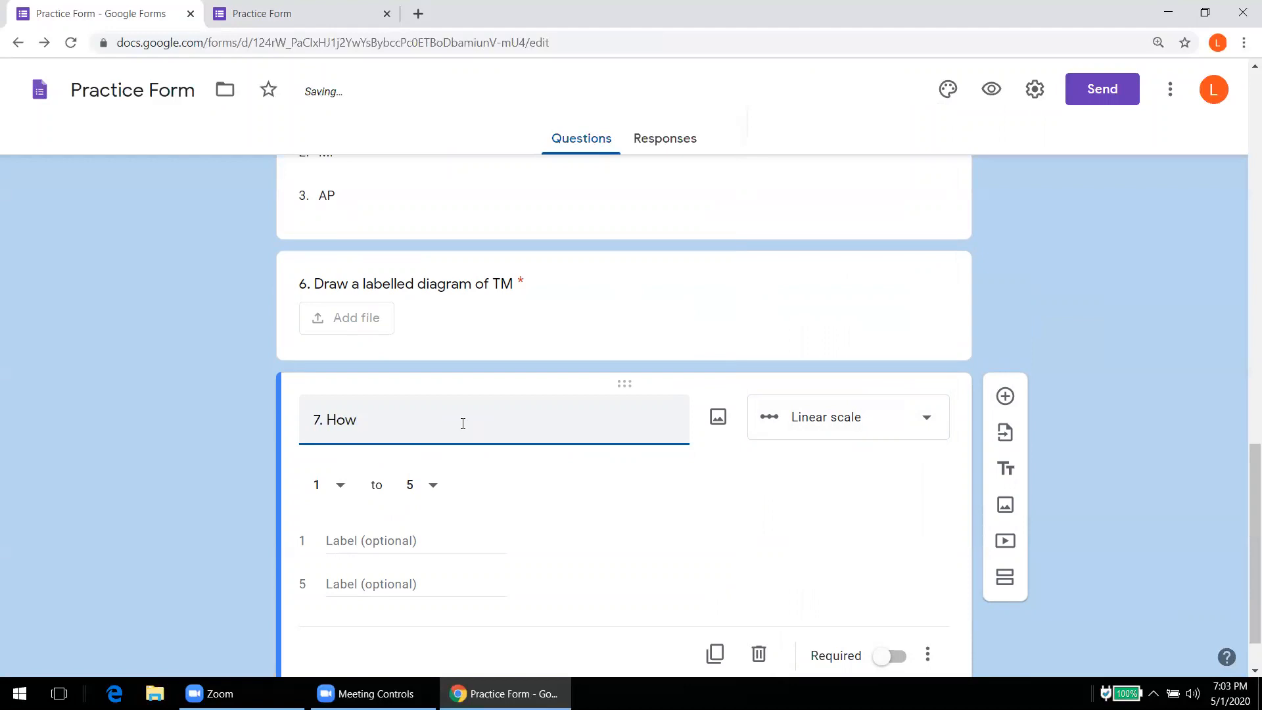
type(" are you feeling today?")
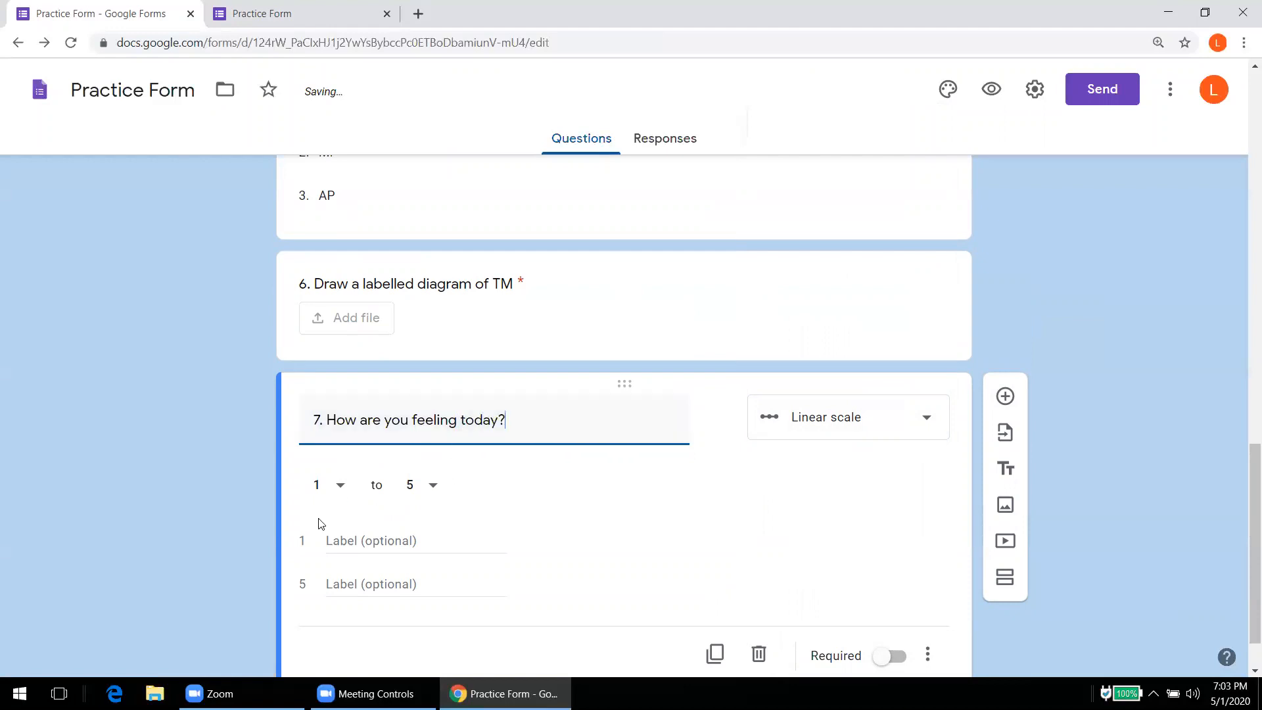
Step: Label the scale ends 'Very Sad' and 'Very Happy' and make question 7 required
left_click(342, 541)
type("Very Sad")
left_click(348, 585)
type("Very Happy")
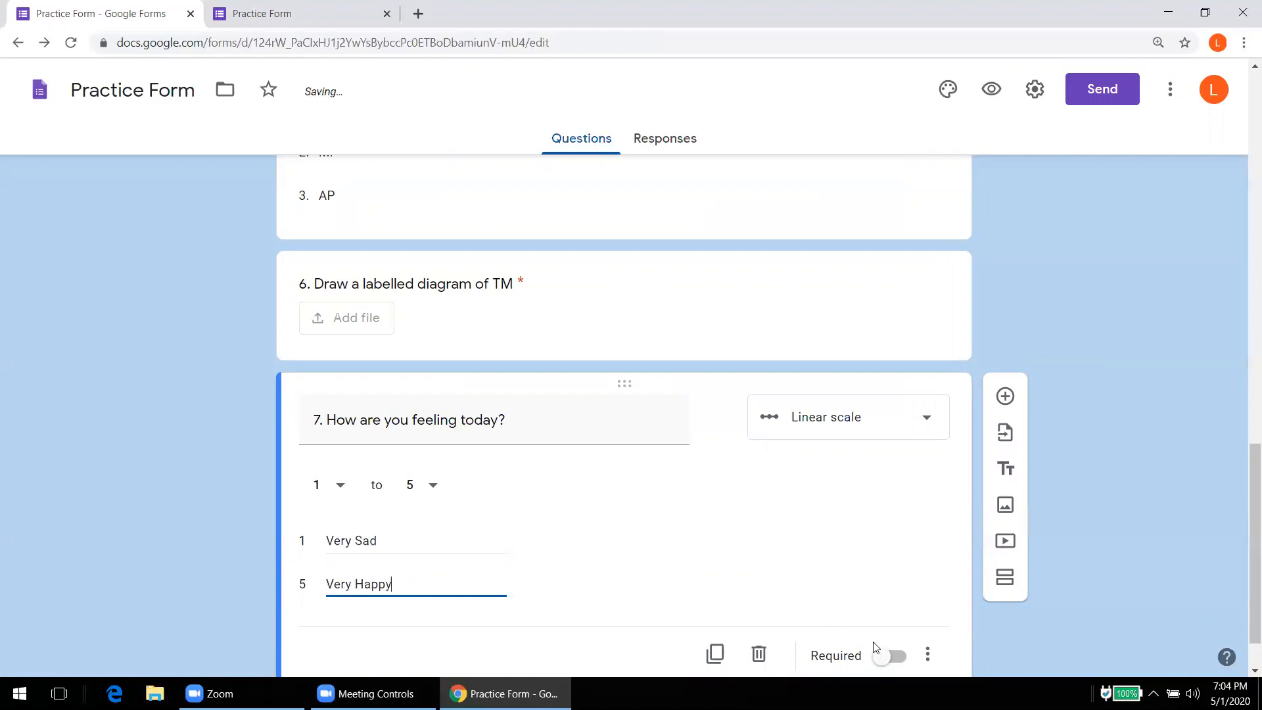
left_click(891, 656)
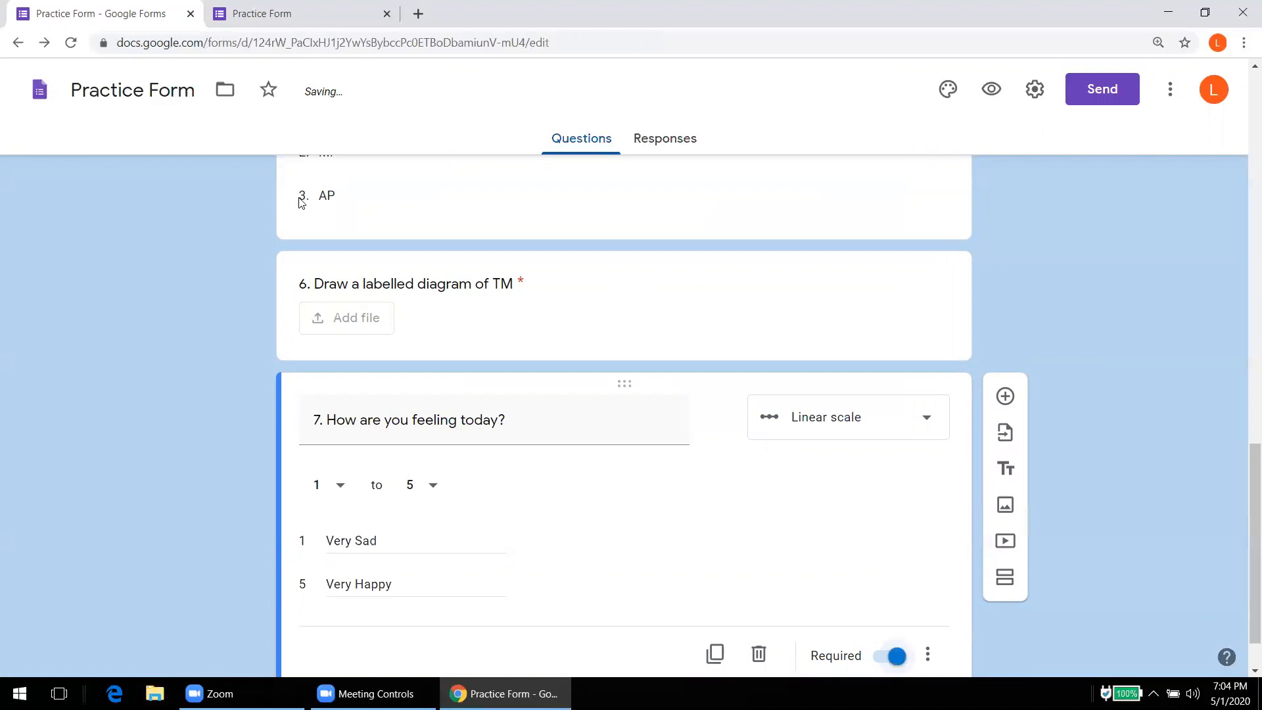
left_click(250, 28)
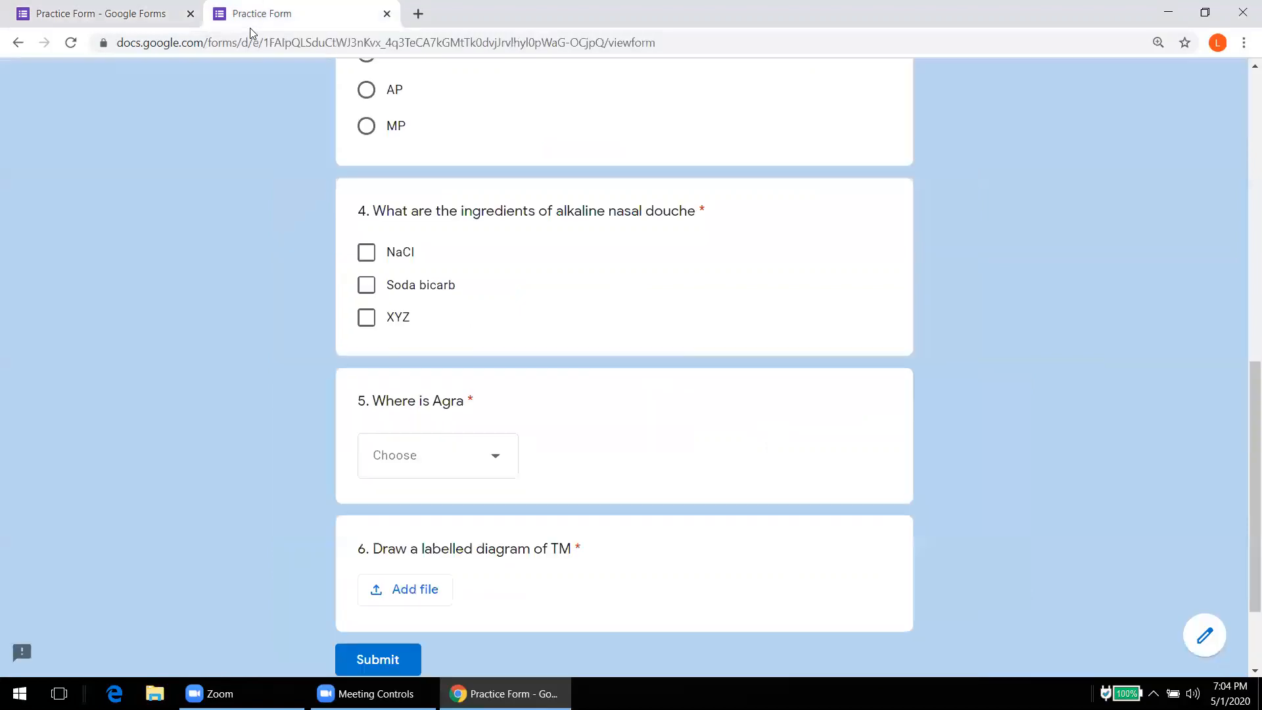
Step: Reload the preview and try question 7's scale, settling on rating 3, then return to the editor
left_click(71, 42)
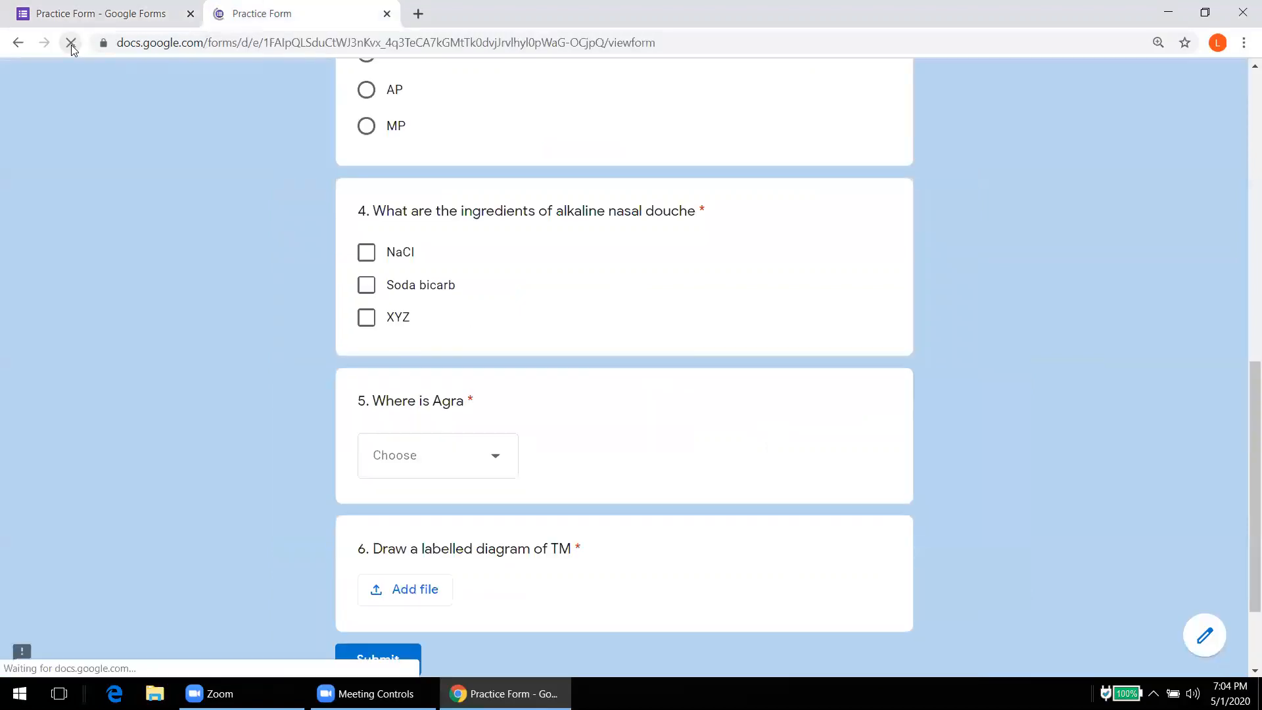
scroll(112, 186, "down", 5)
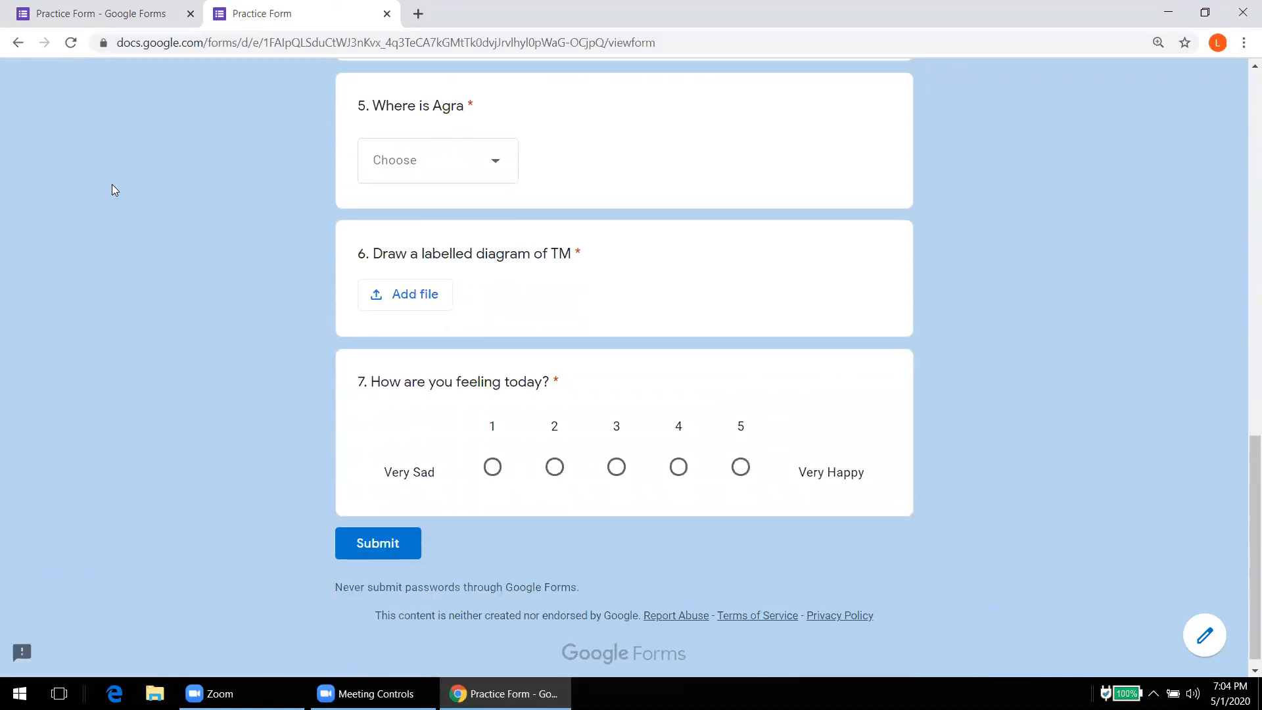
left_click(496, 474)
left_click(553, 471)
left_click(622, 477)
left_click(128, 15)
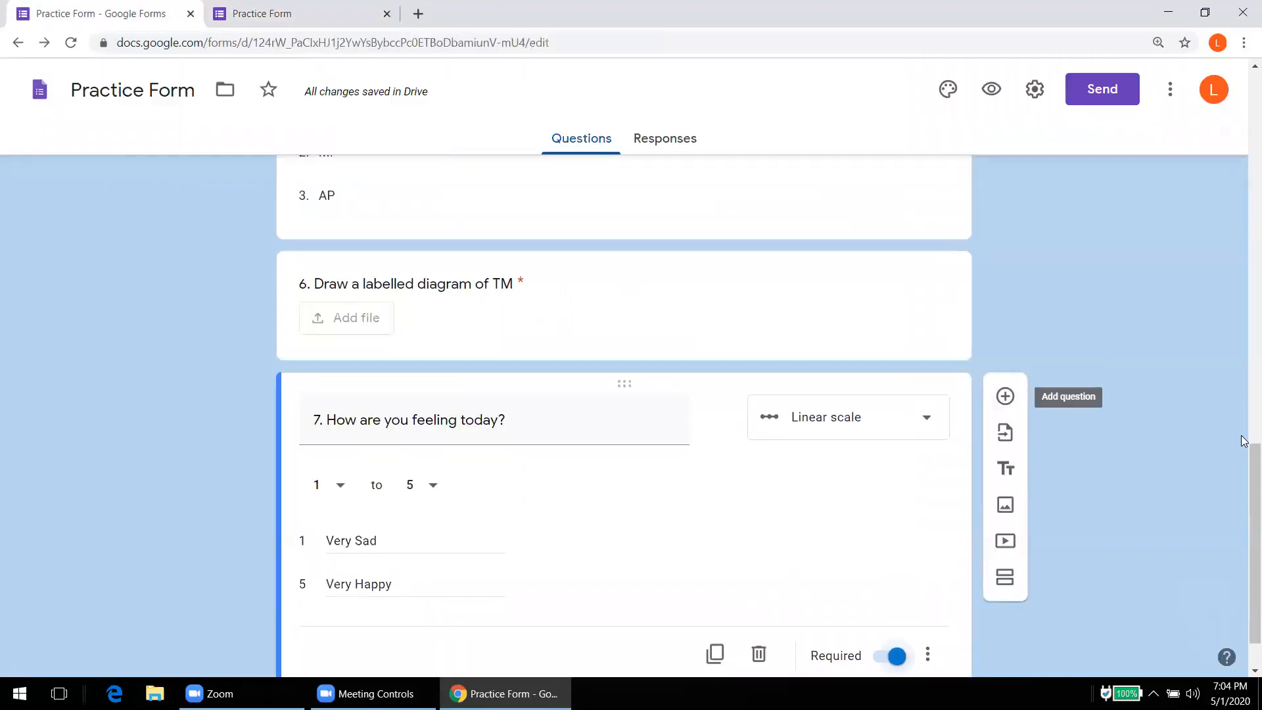
Step: Add question 8 after question 7 as a multiple choice grid
scroll(1244, 473, "down", 1)
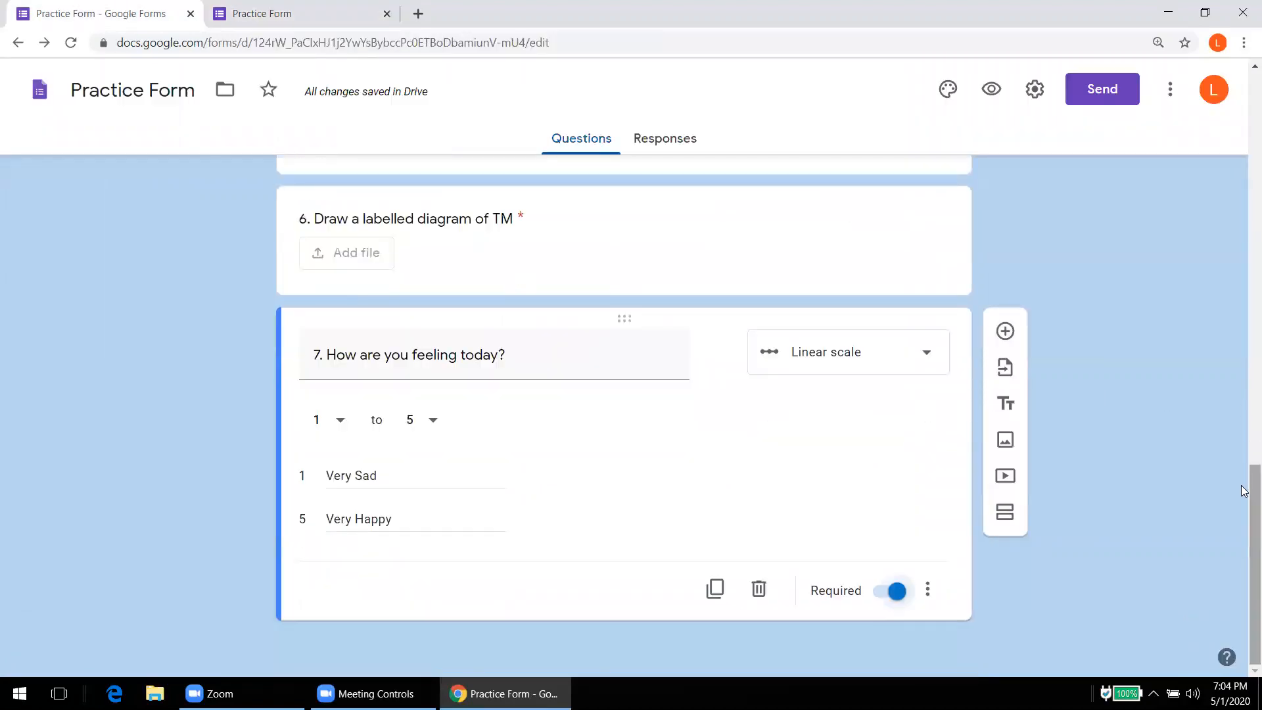
left_click(1004, 331)
type("8")
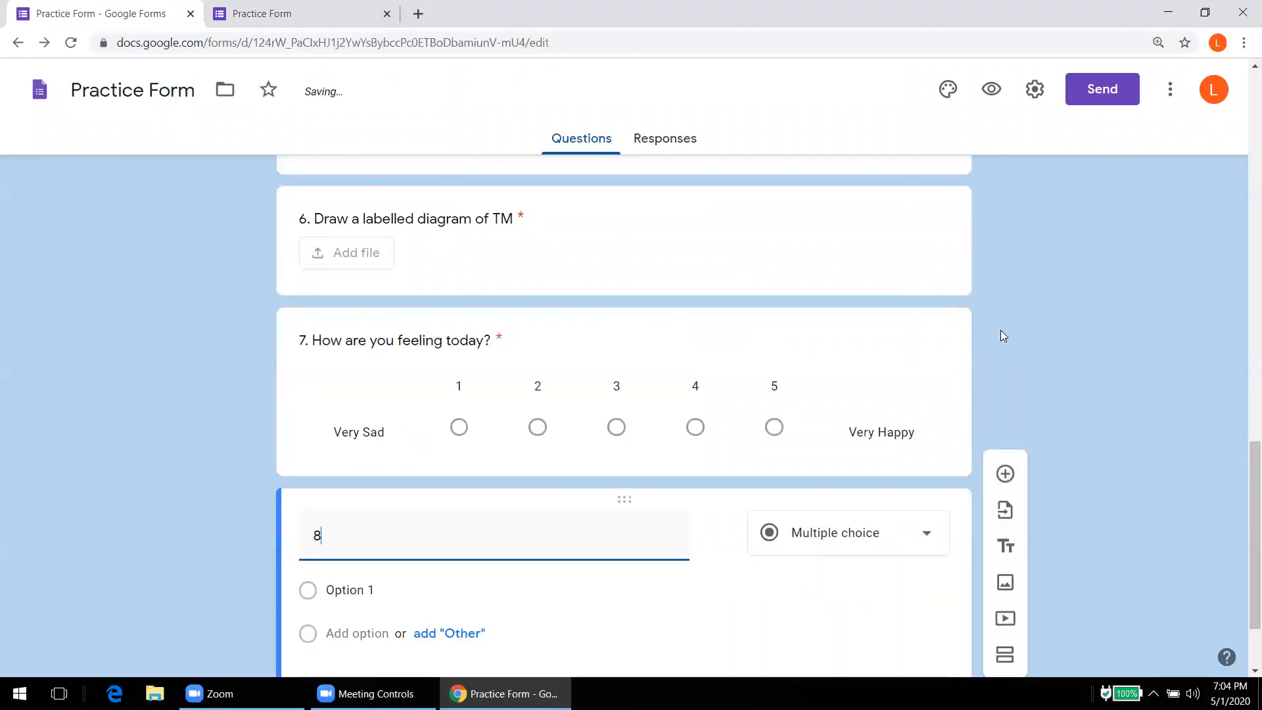
left_click(904, 534)
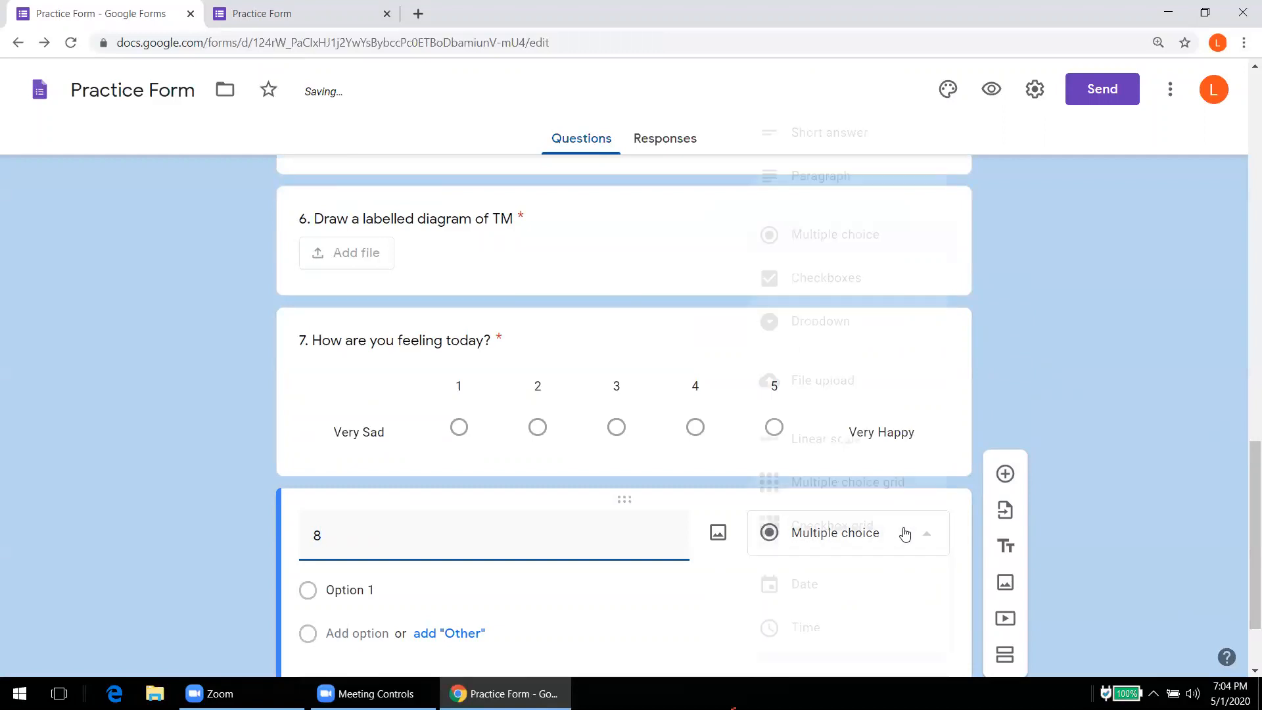
left_click(862, 483)
Step: Title it '8. How will you rate this workshop' and start renaming Row 1
double_click(421, 543)
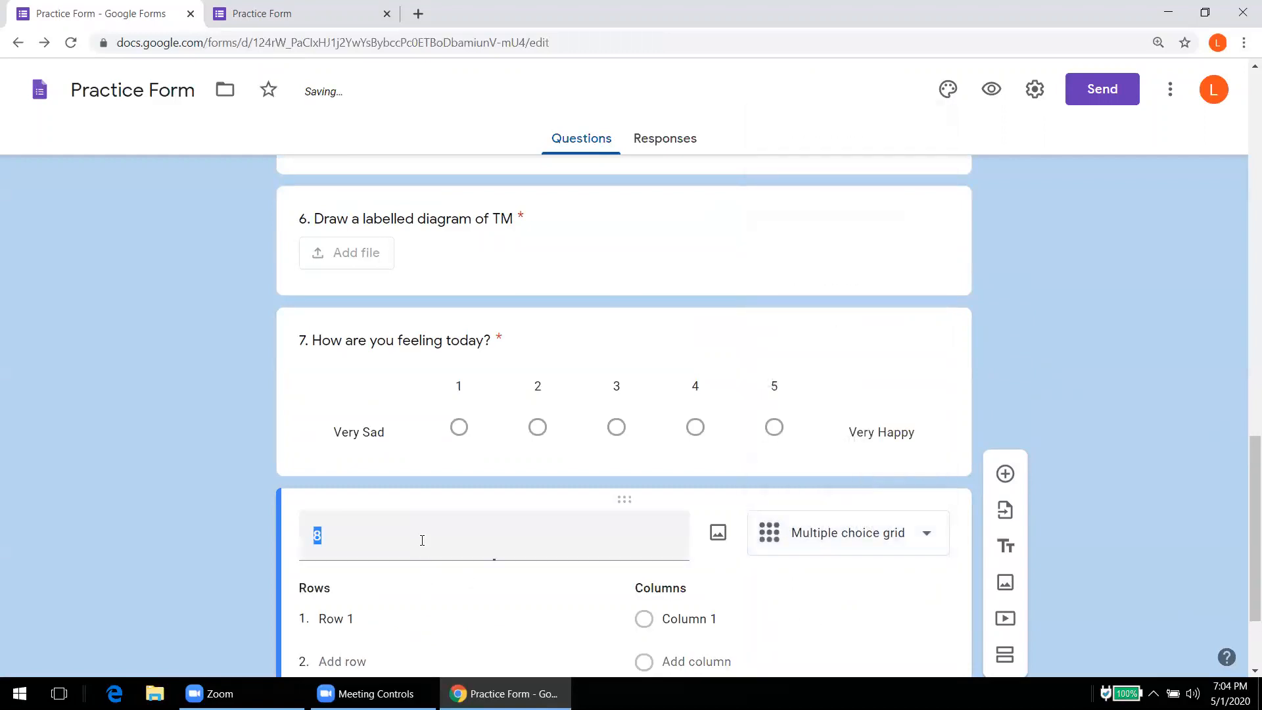
left_click(421, 541)
type(".")
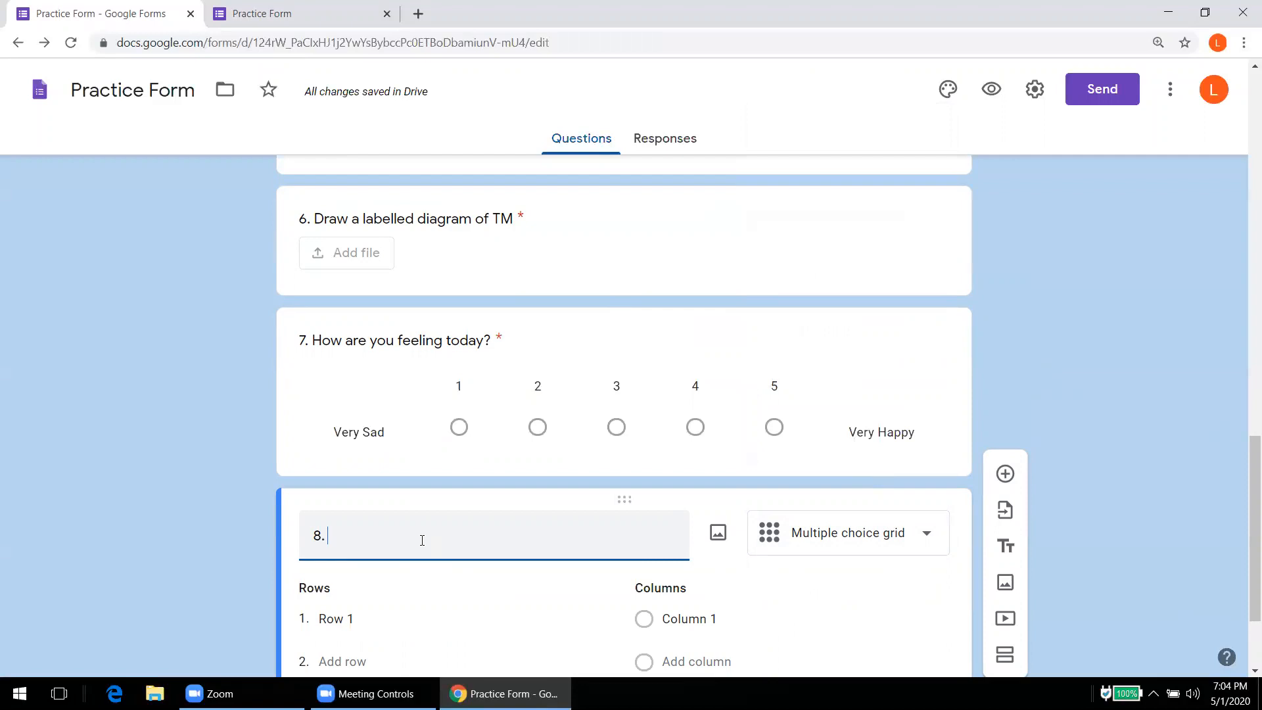
type("How was")
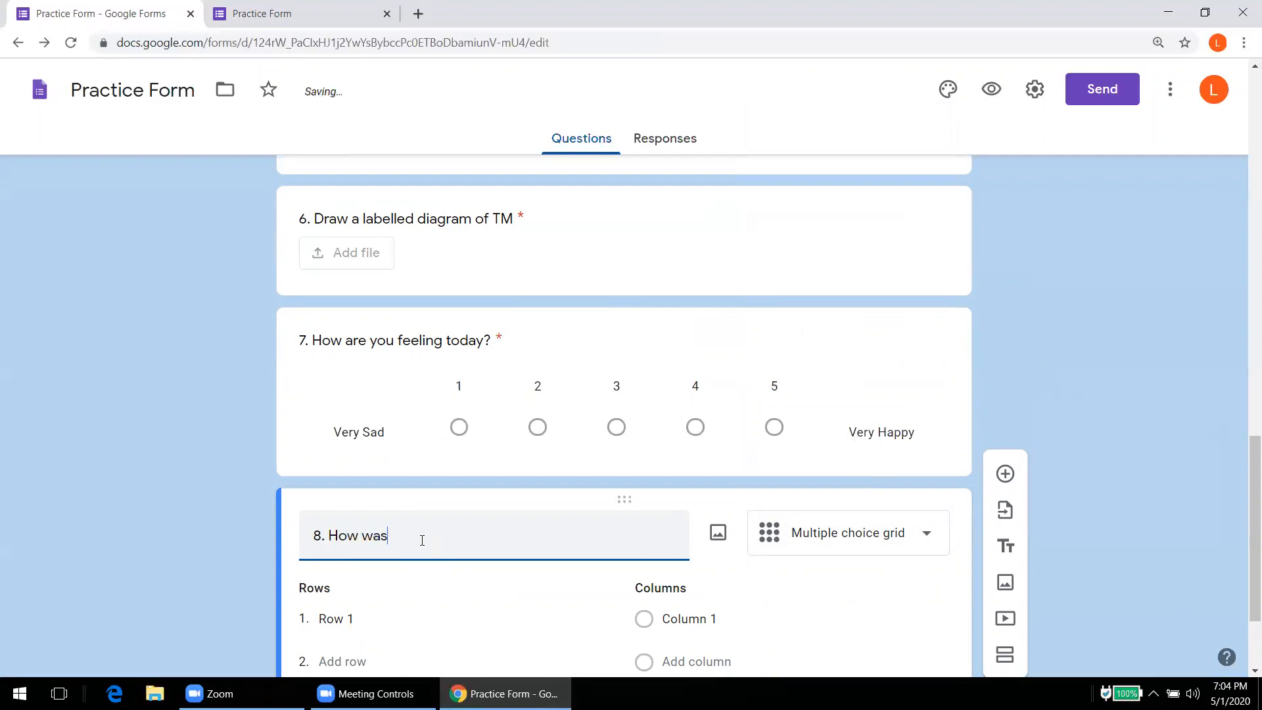
type(" the")
key("BackSpace")
key("BackSpace")
key("BackSpace")
key("BackSpace")
key("BackSpace")
key("BackSpace")
key("BackSpace")
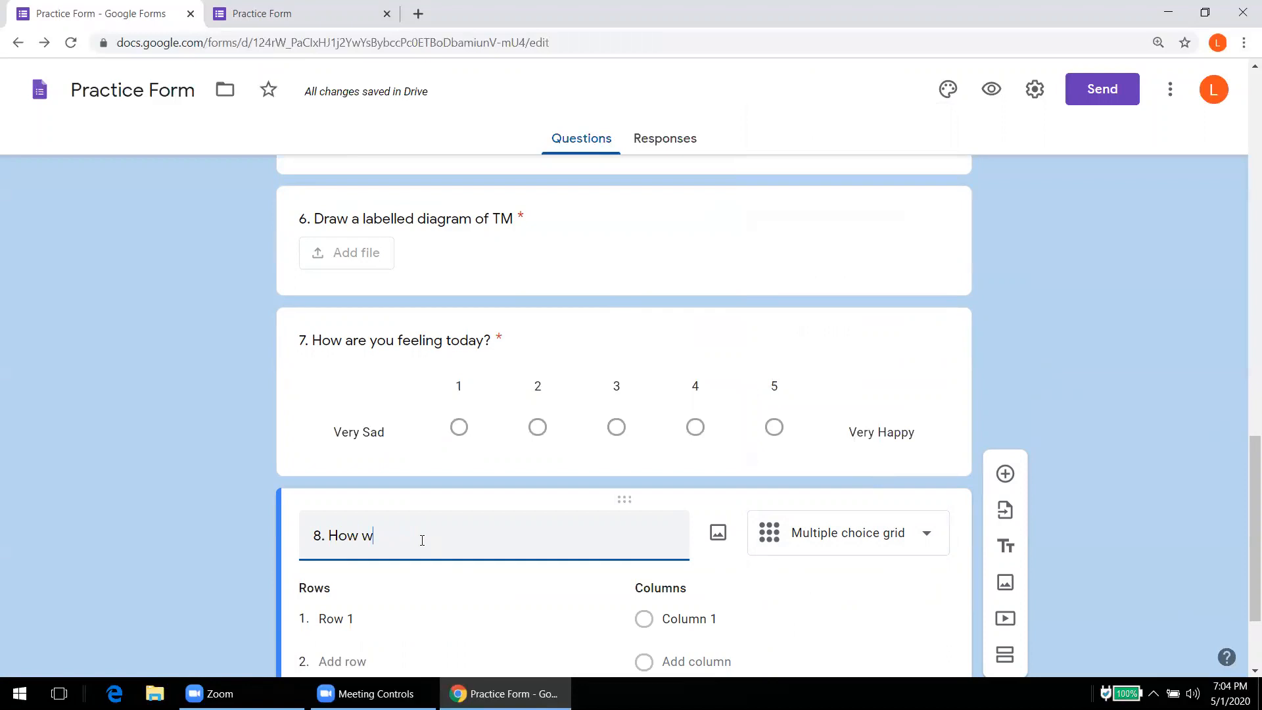
type("ill you ")
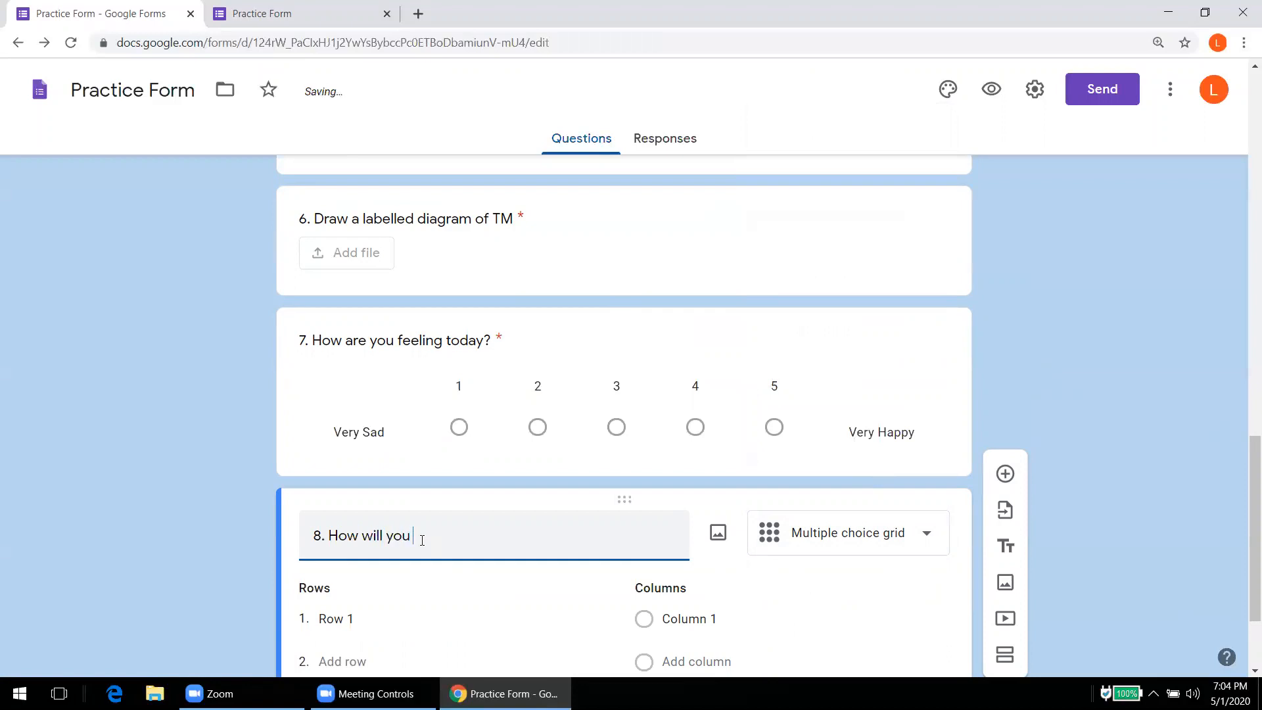
type("rate this")
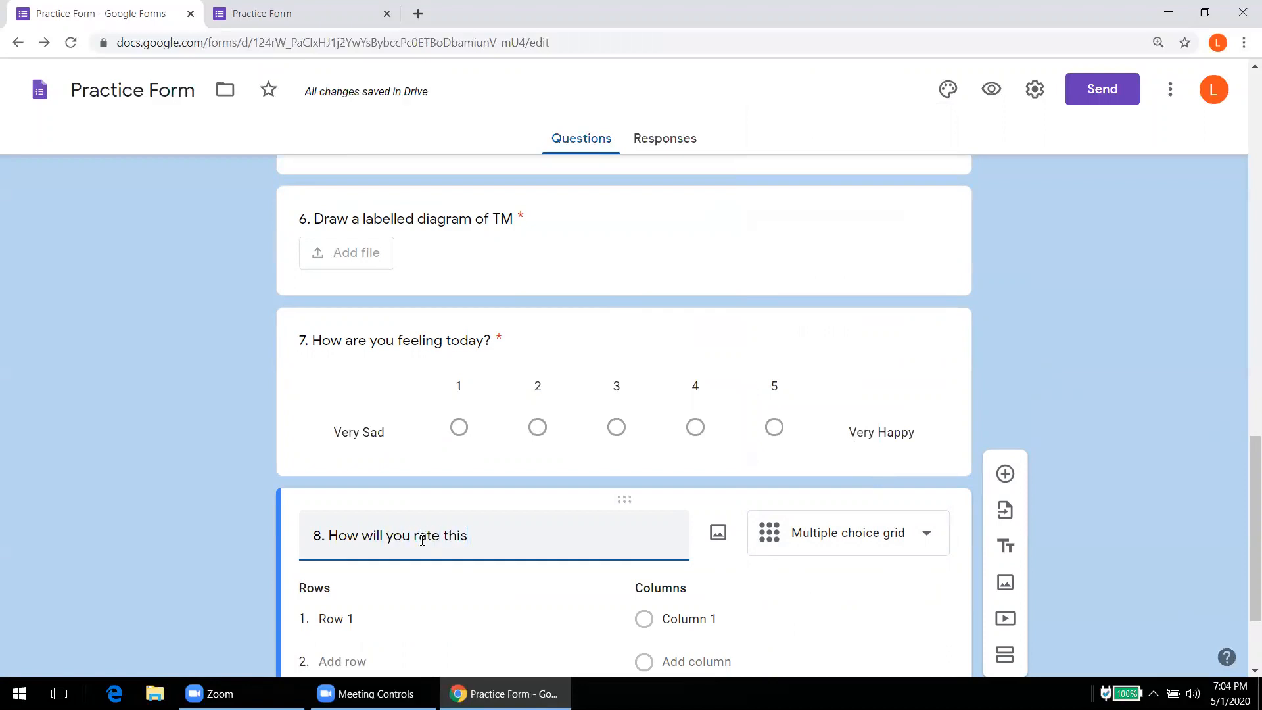
type(" workshop")
left_click(362, 620)
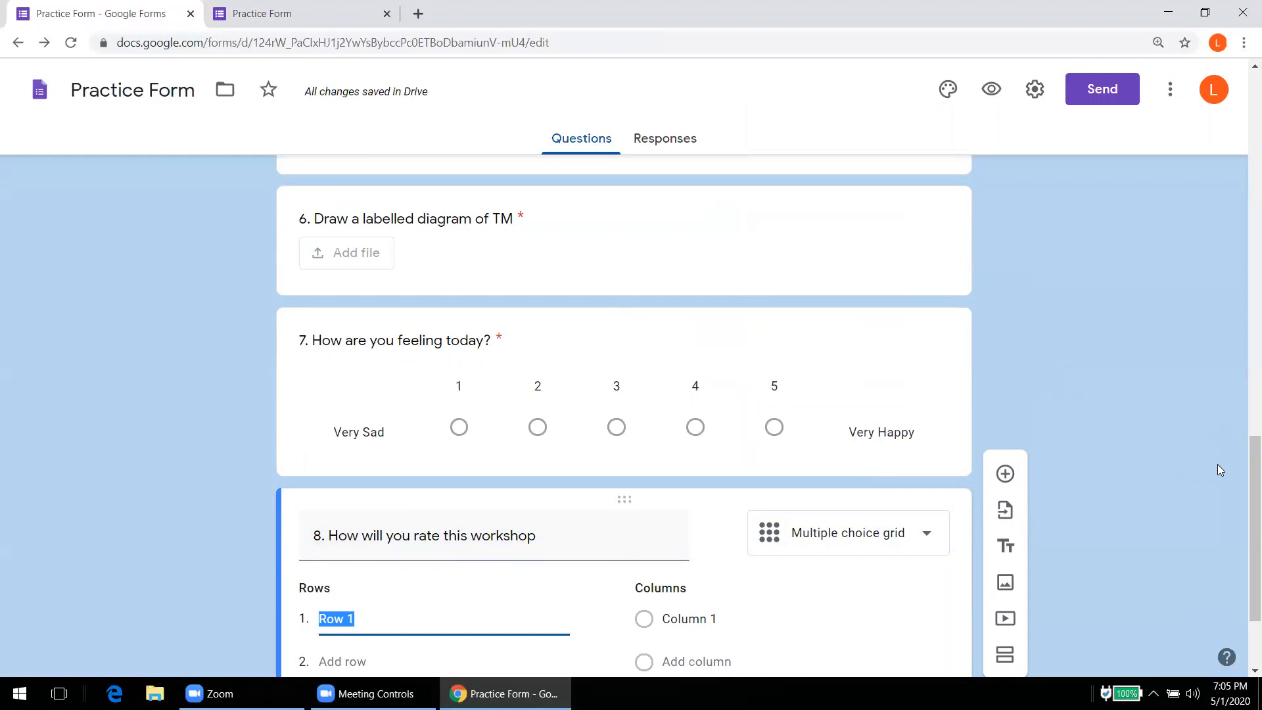
scroll(1244, 532, "down", 3)
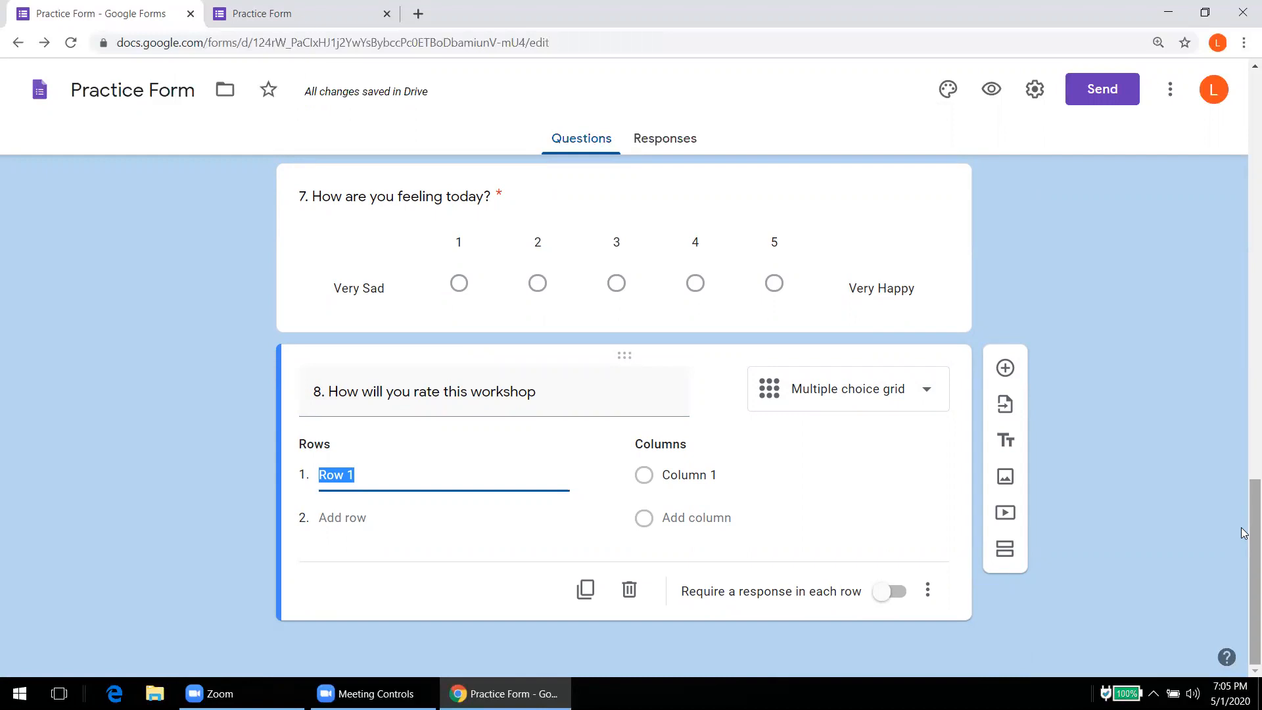
Step: Name question 8's grid rows Food, AV and Faculty
type("Food")
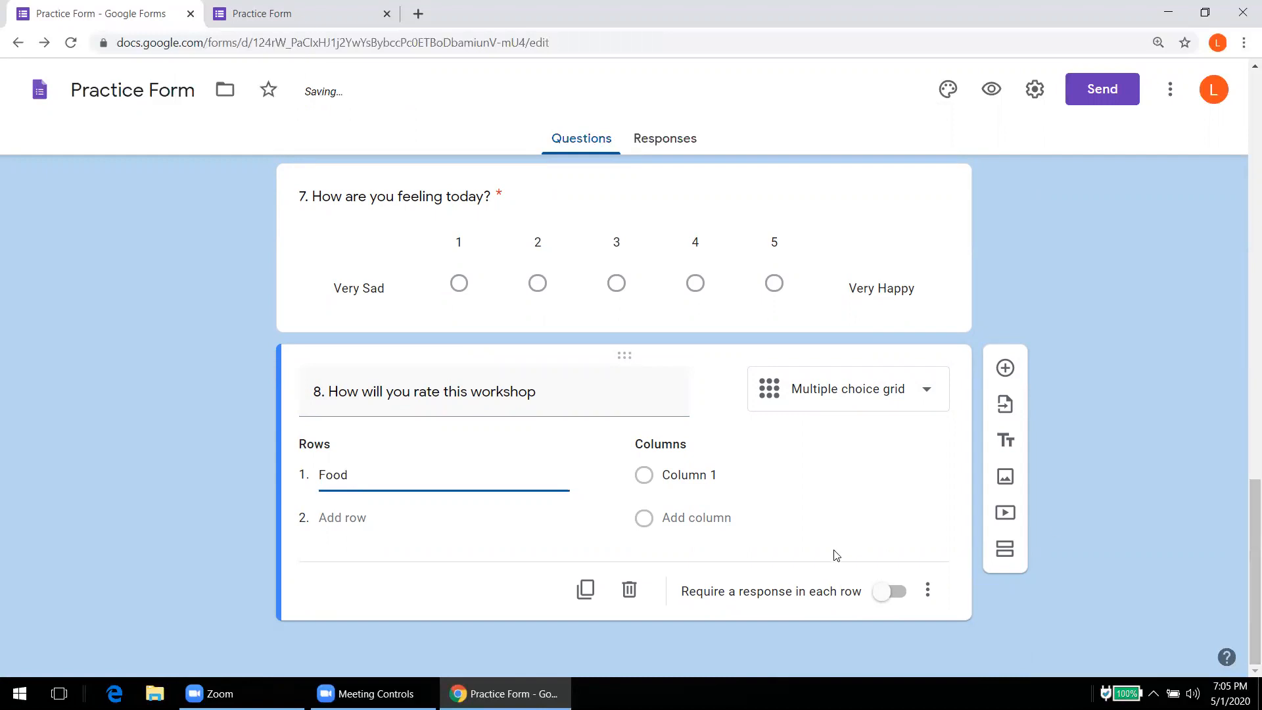
left_click(336, 517)
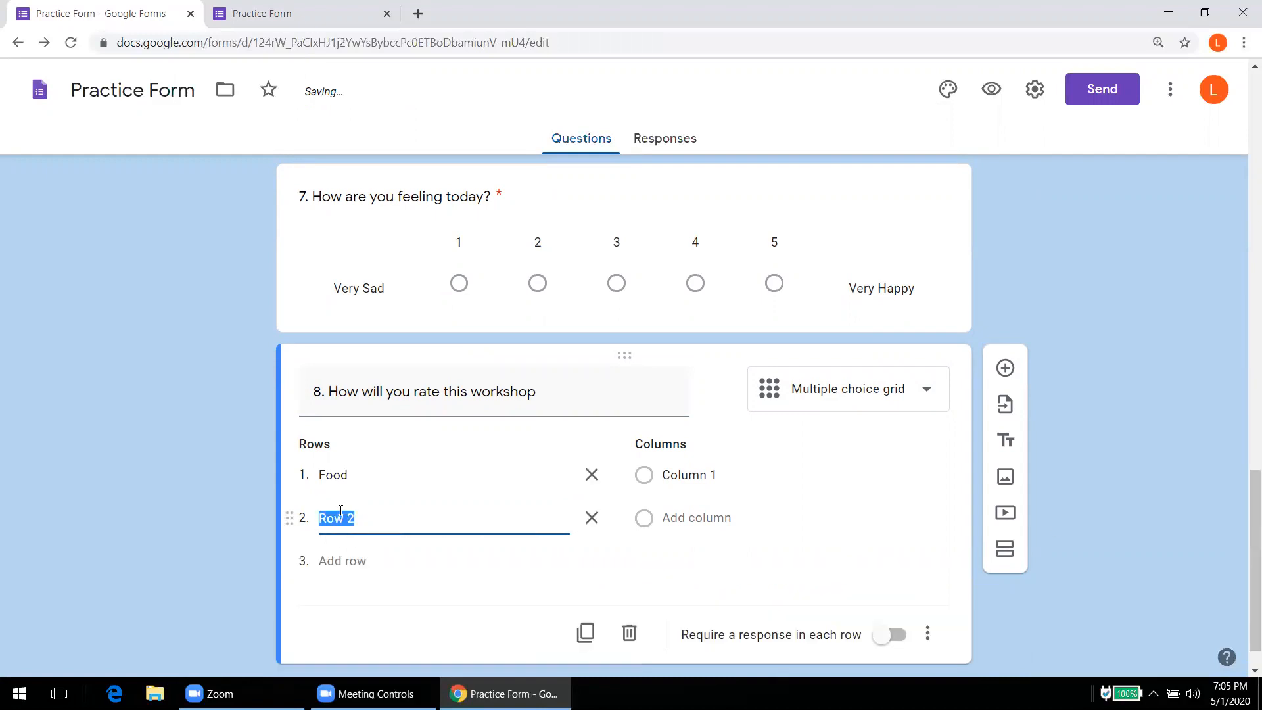
type("AV")
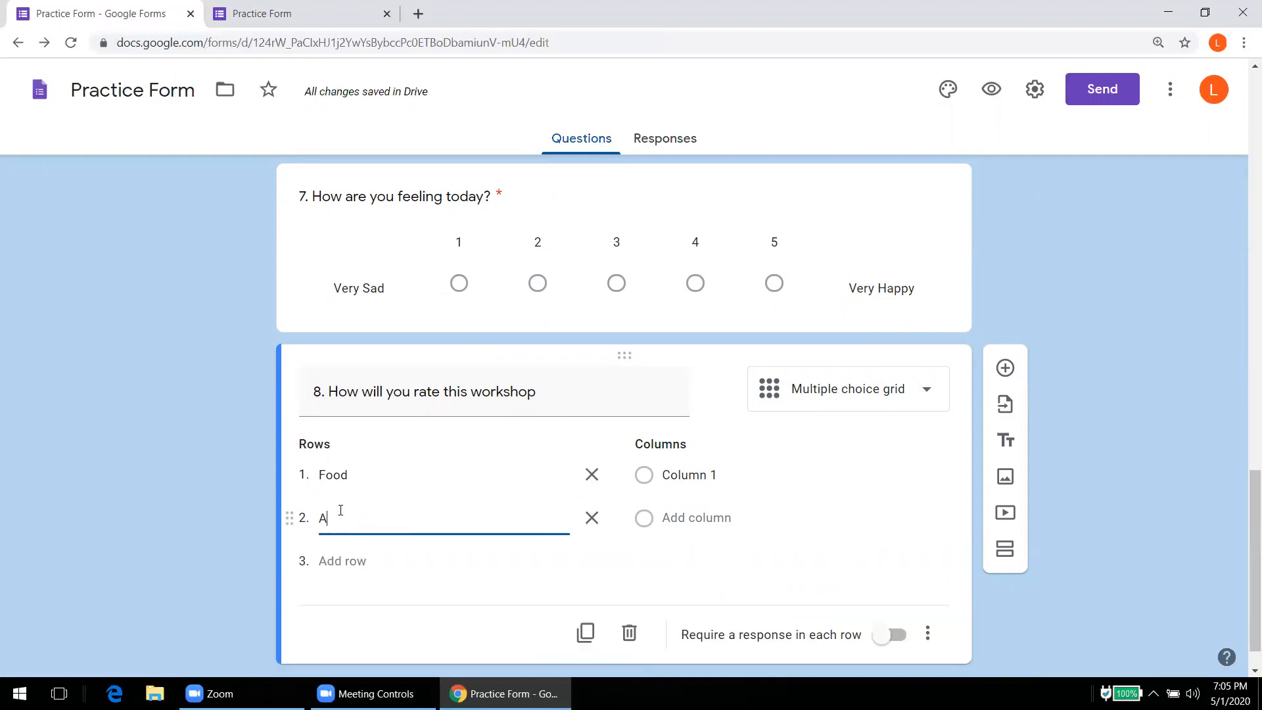
left_click(343, 561)
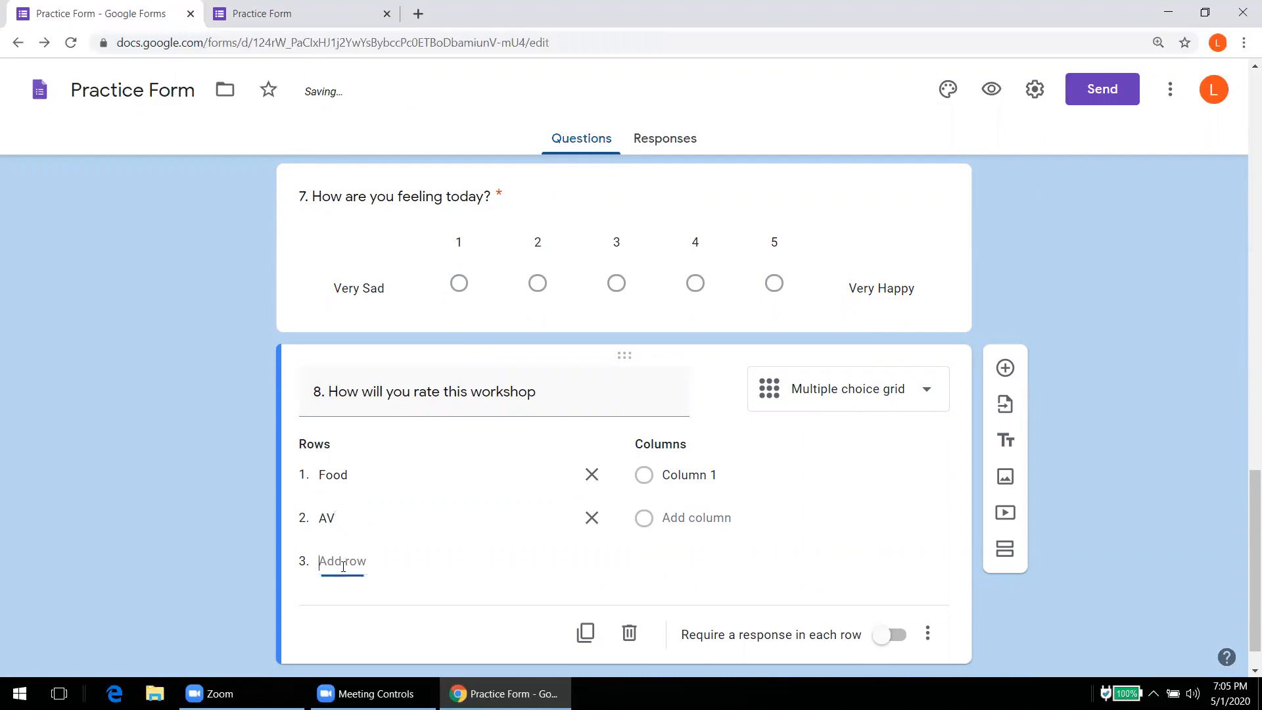
type("Fac")
type("ulty")
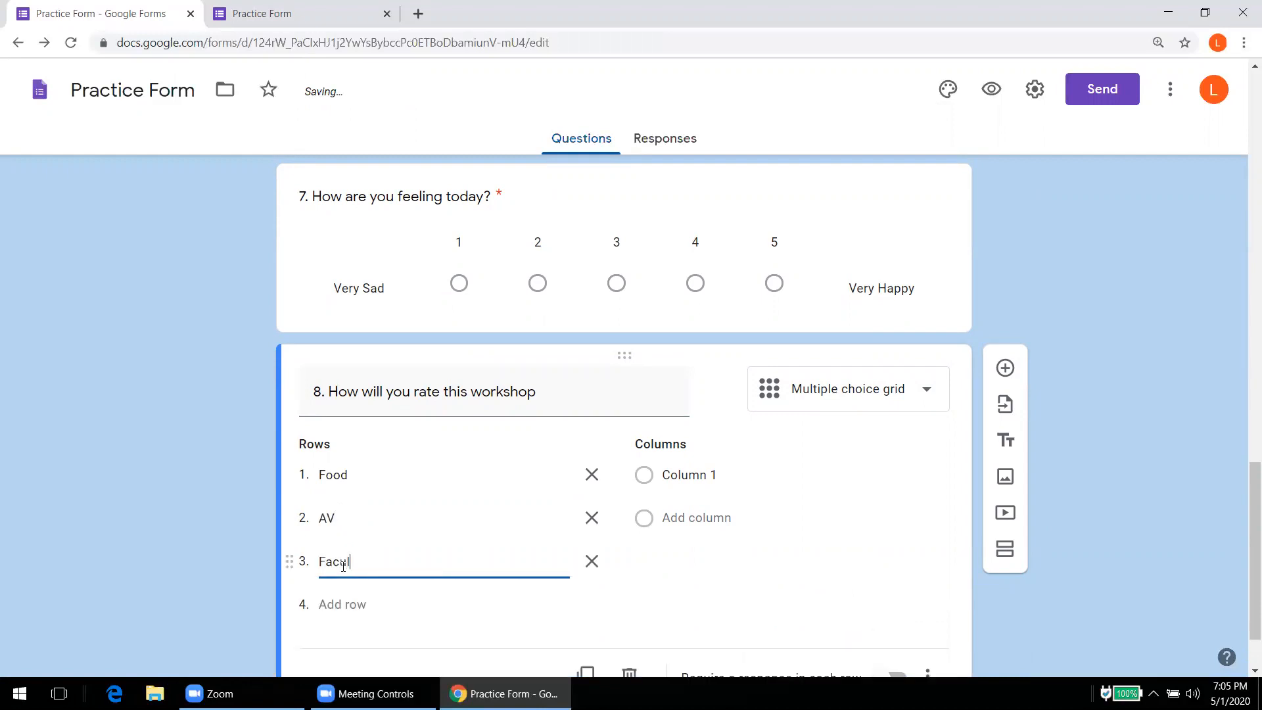
Step: Name the grid columns Excellent, Good and OK
left_click(723, 480)
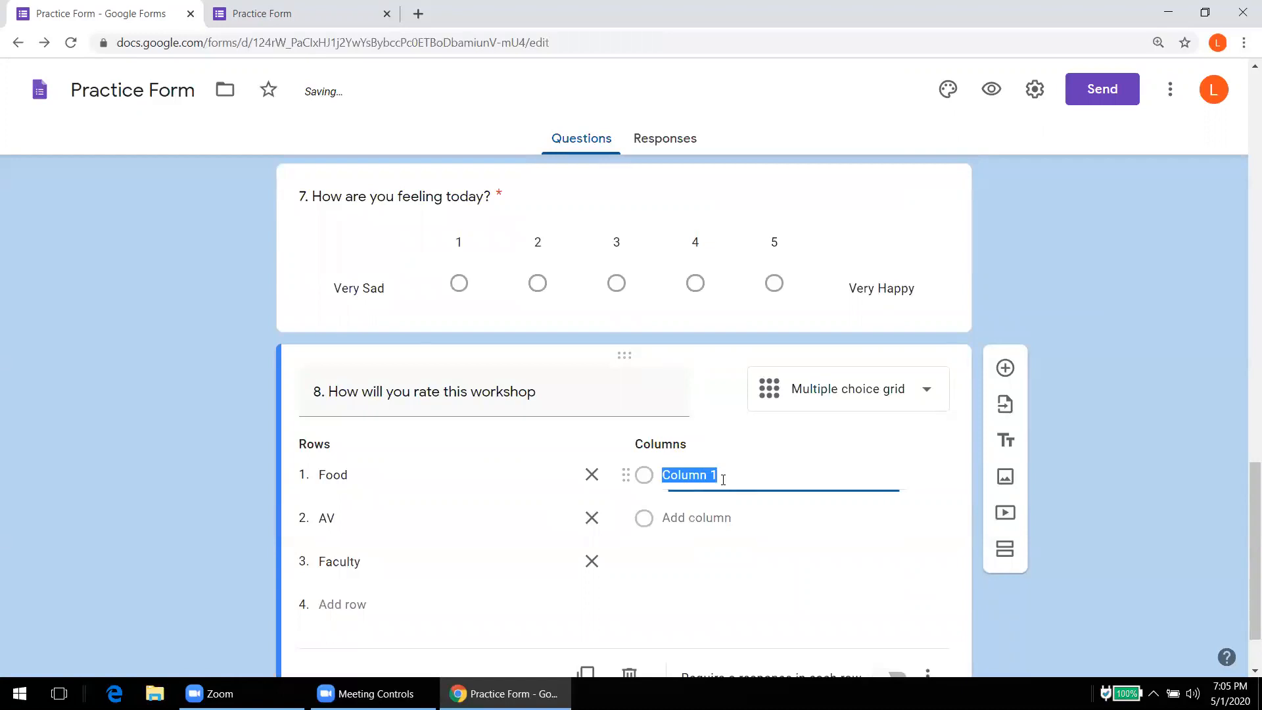
type("E")
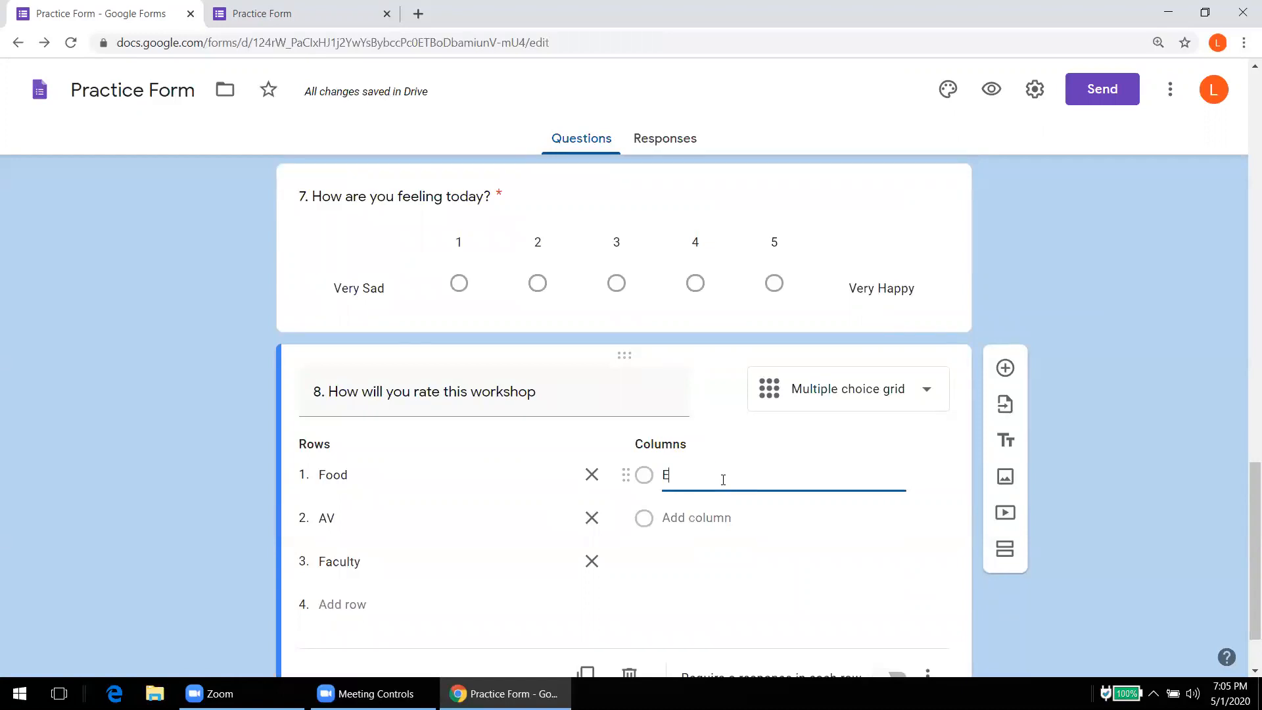
type("xcellent")
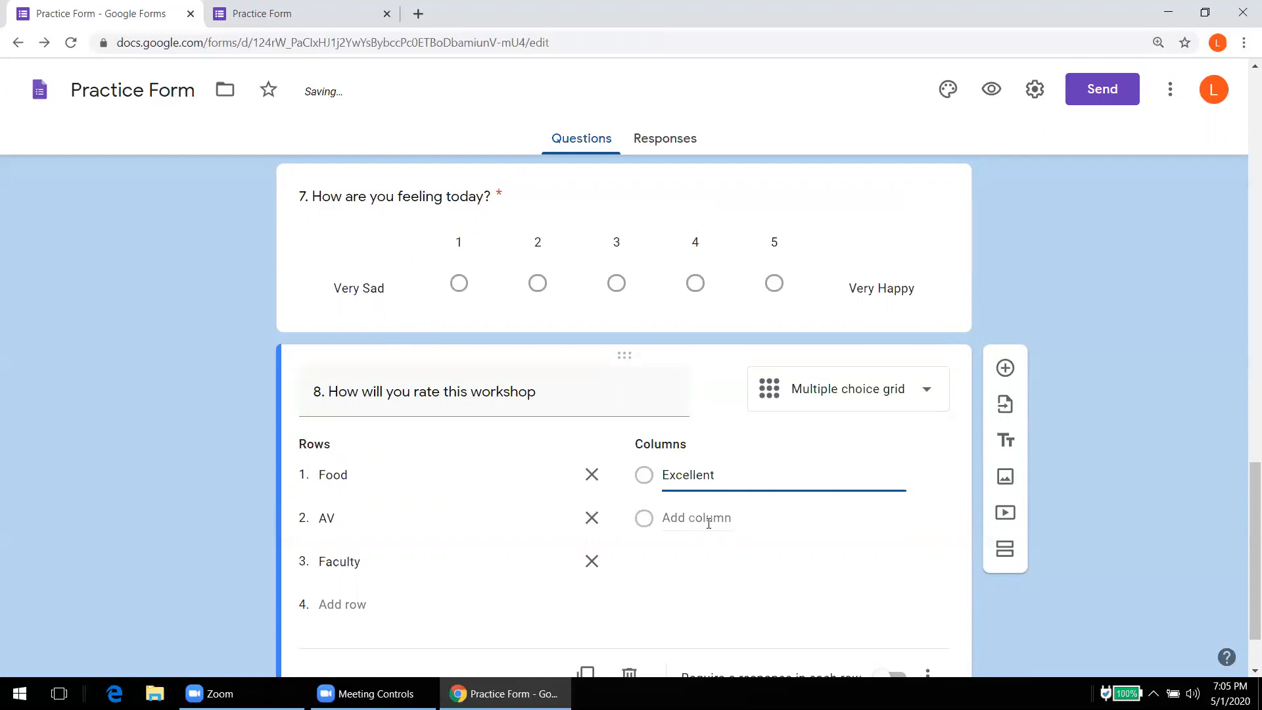
left_click(709, 523)
type("Gi")
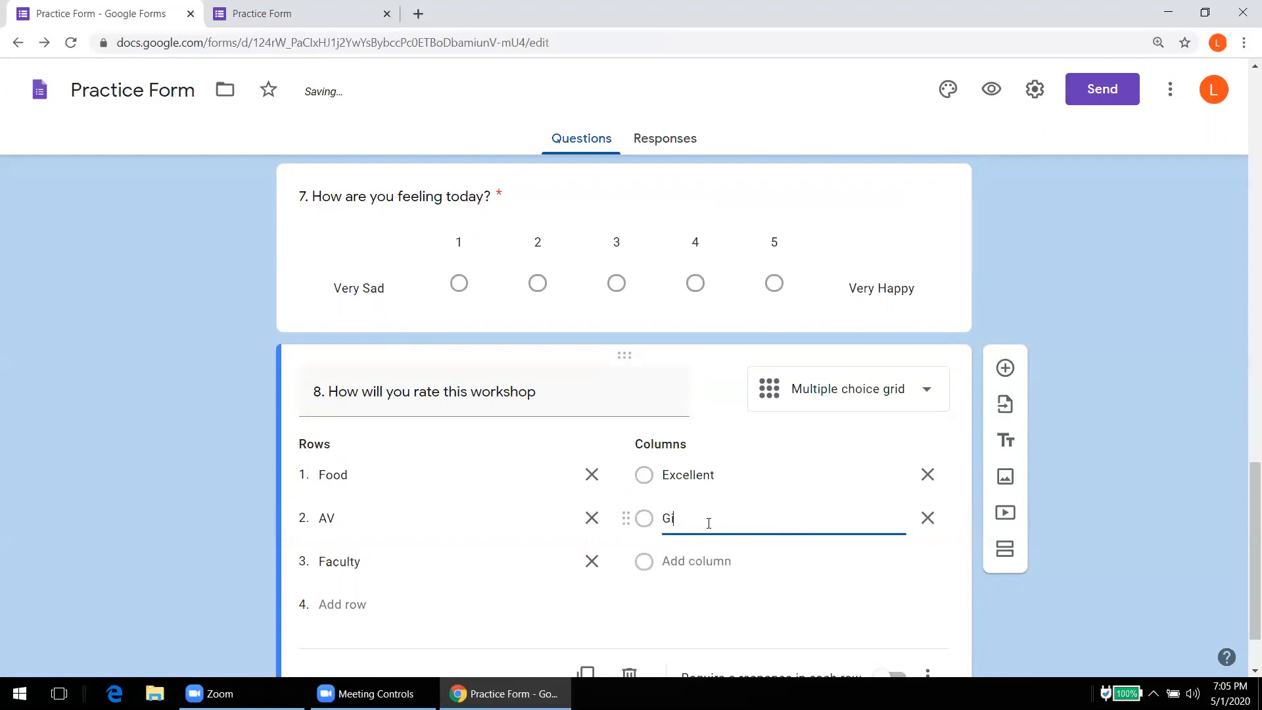
type("i")
key("BackSpace")
key("BackSpace")
type("ood")
left_click(707, 562)
type("OK")
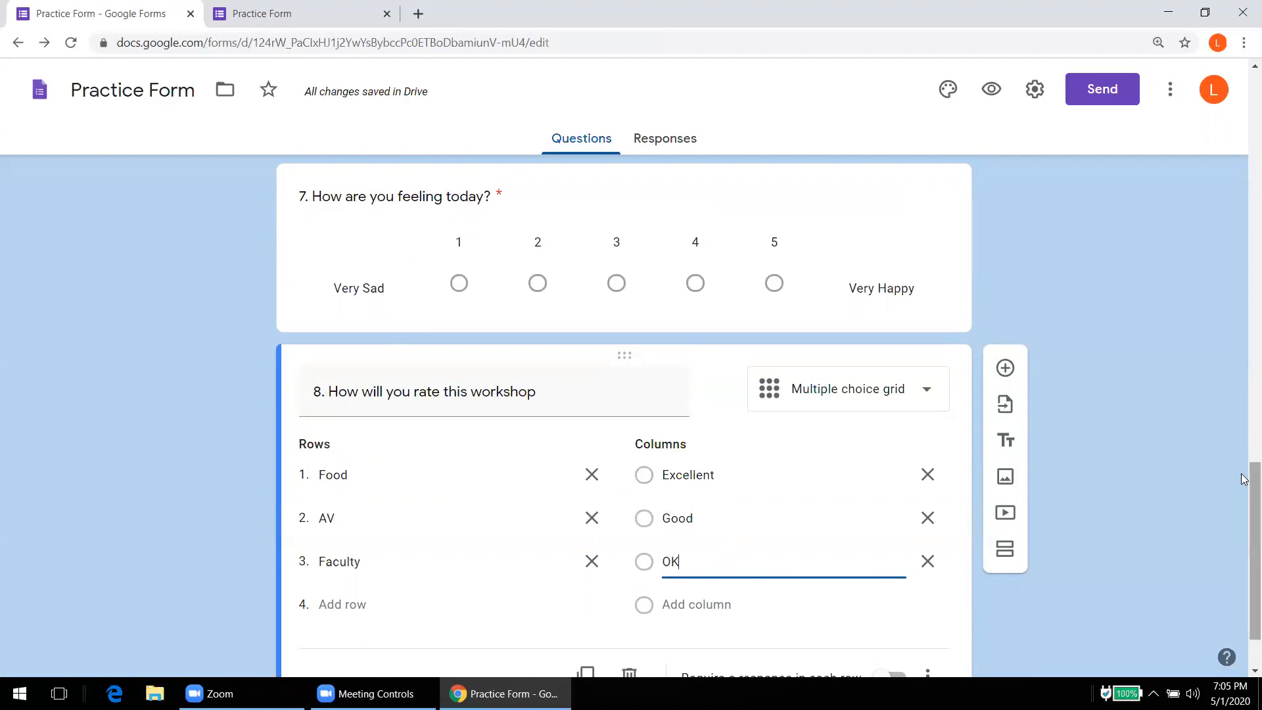
Step: Turn on 'Require a response in each row' for question 8
scroll(1244, 517, "down", 2)
left_click(895, 594)
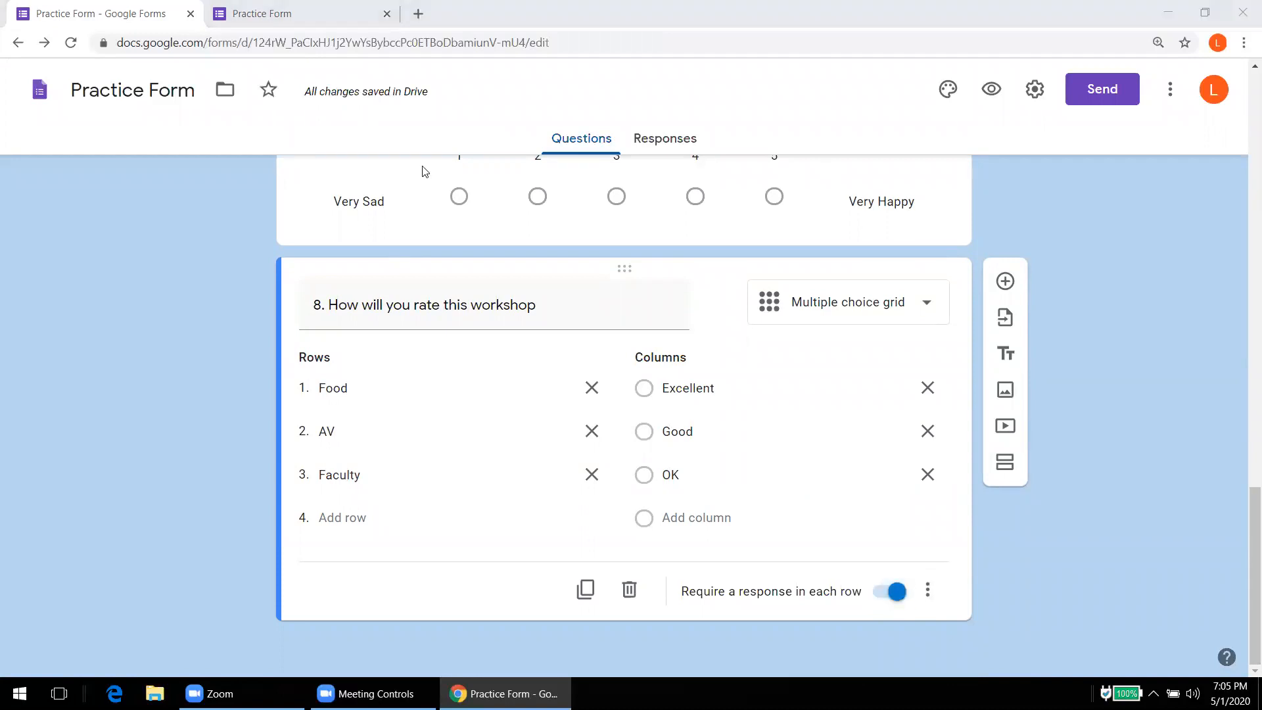
key("ctrl+Tab")
left_click(71, 42)
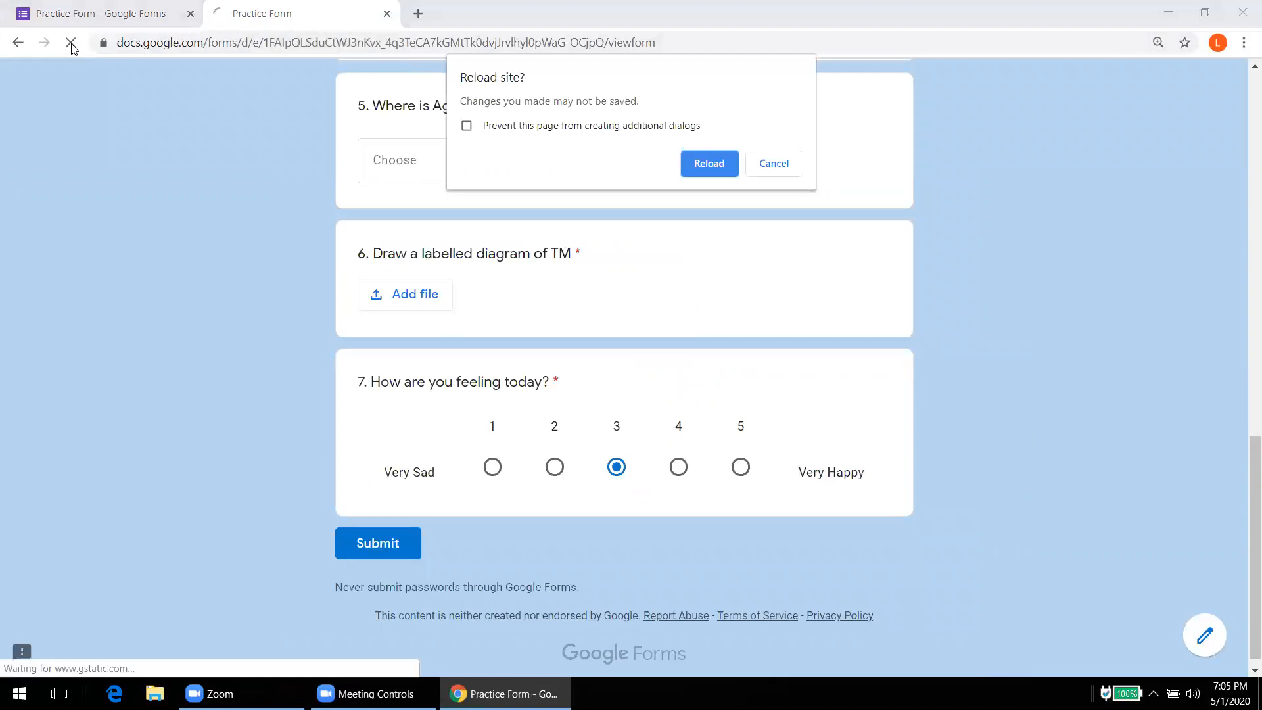
key("Return")
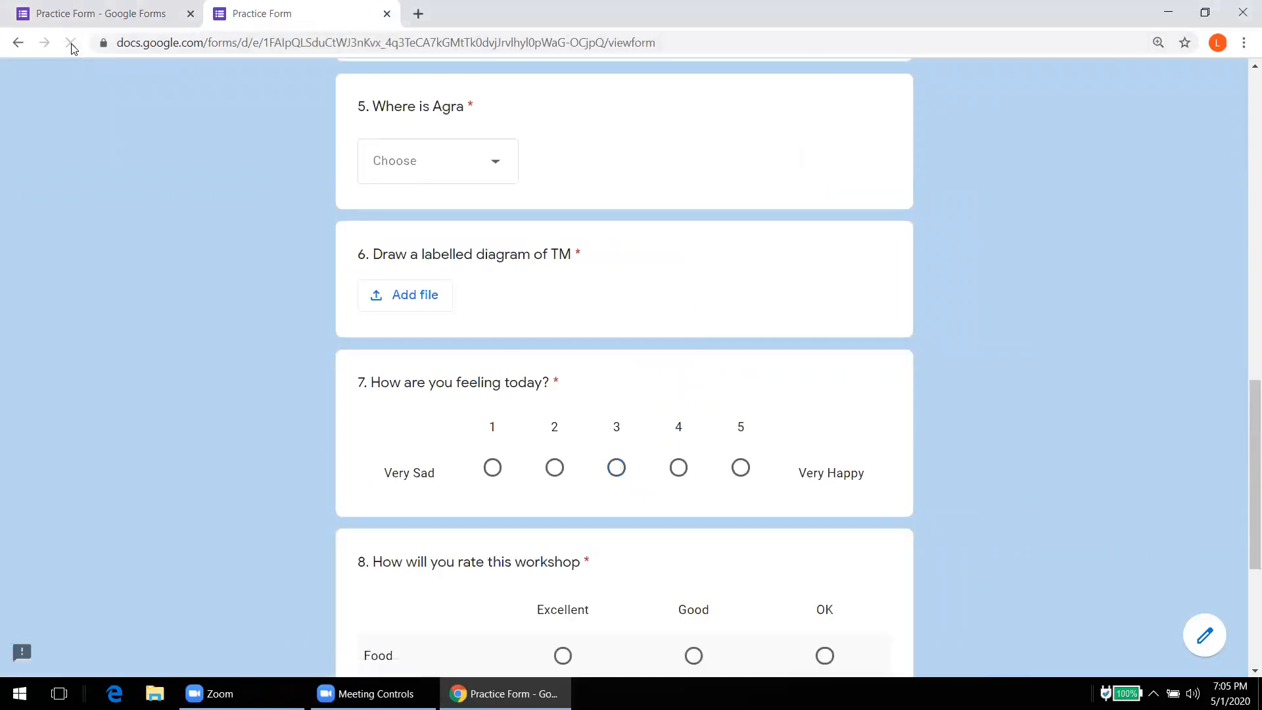
scroll(107, 147, "down", 4)
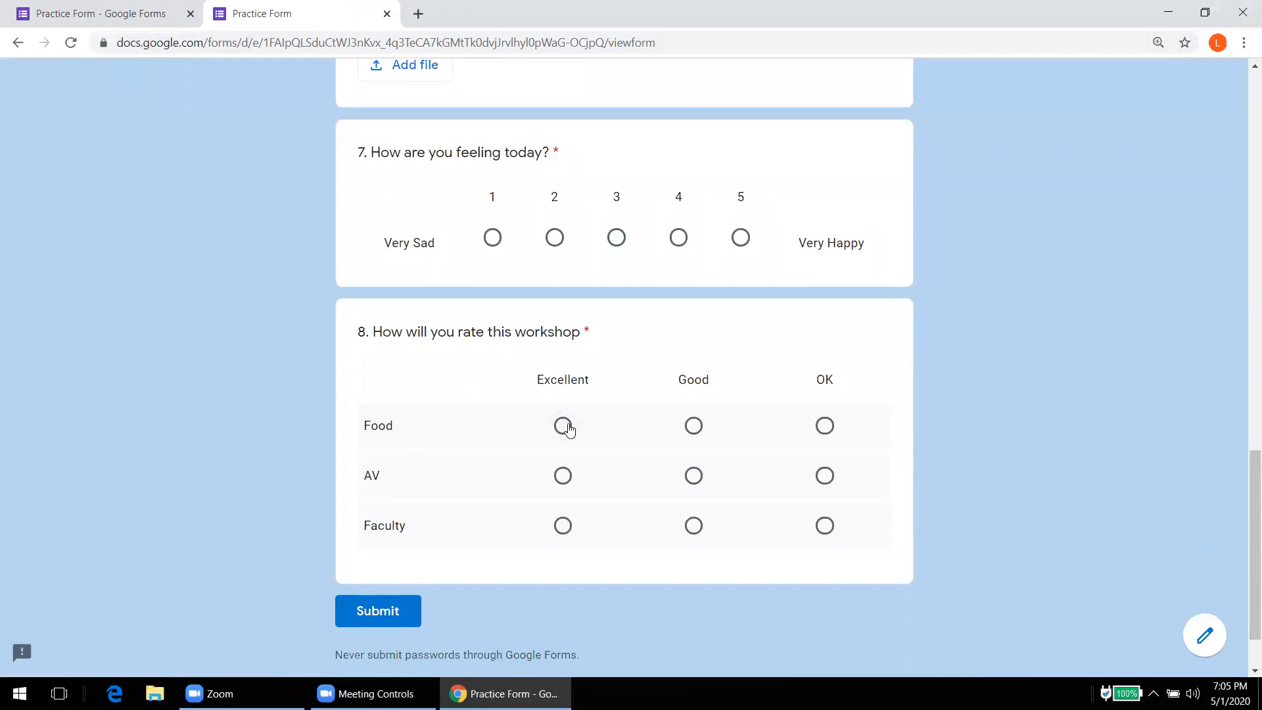
left_click(567, 425)
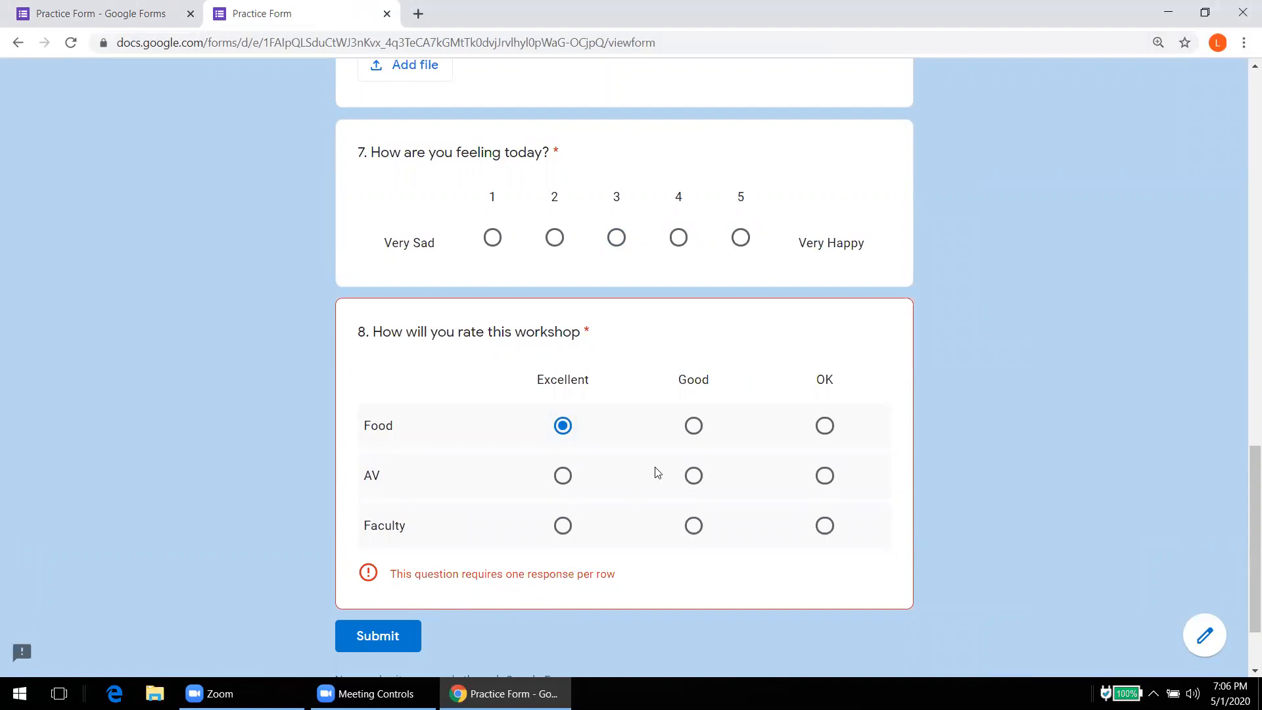
left_click(693, 434)
left_click(562, 476)
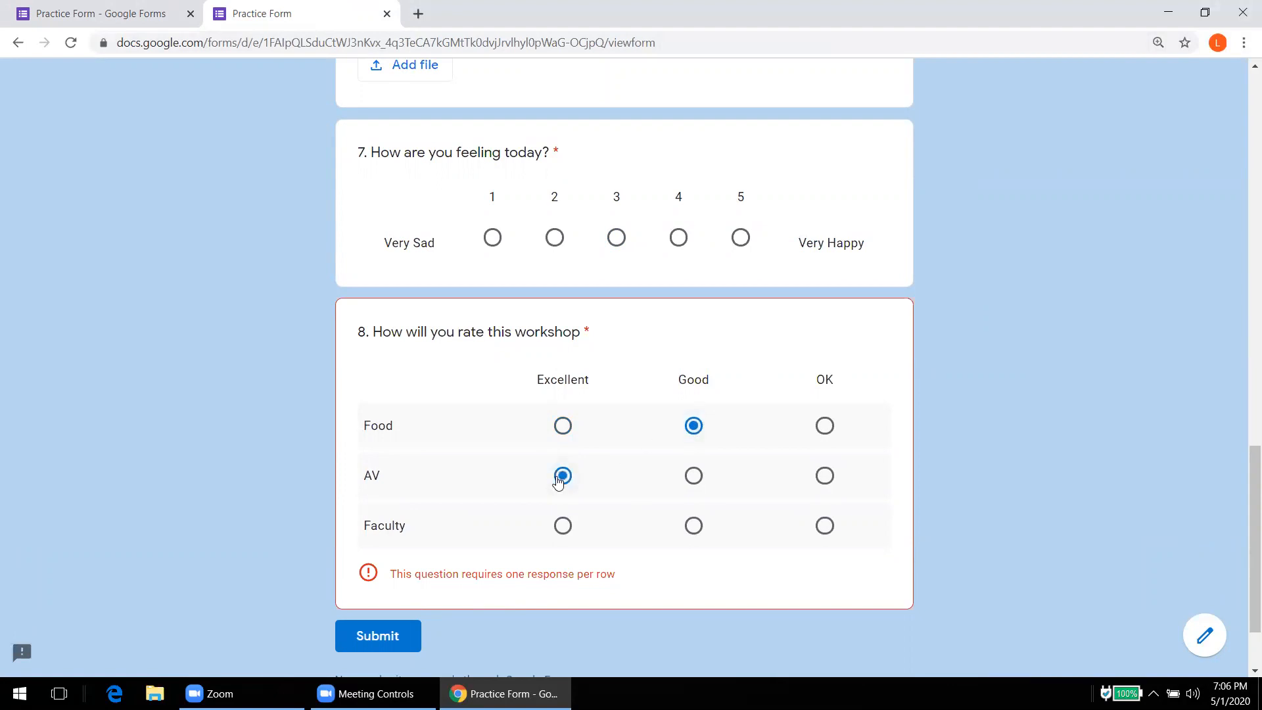
left_click(826, 529)
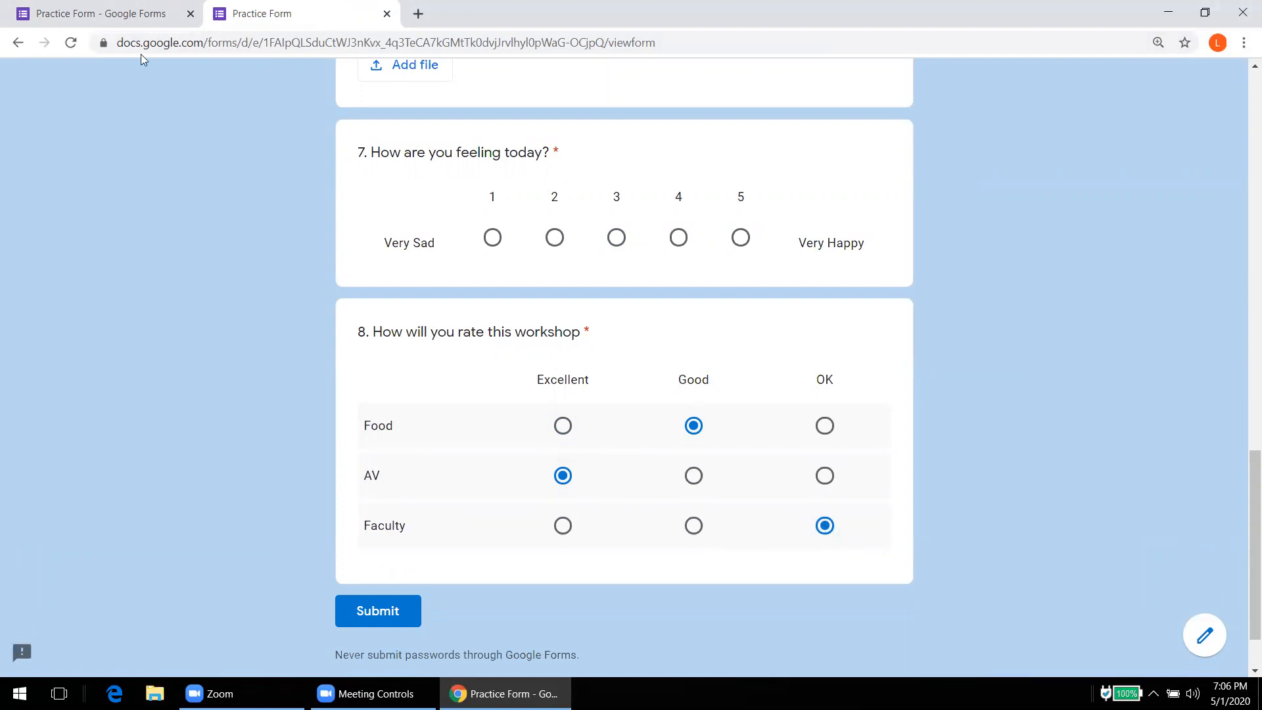
left_click(128, 26)
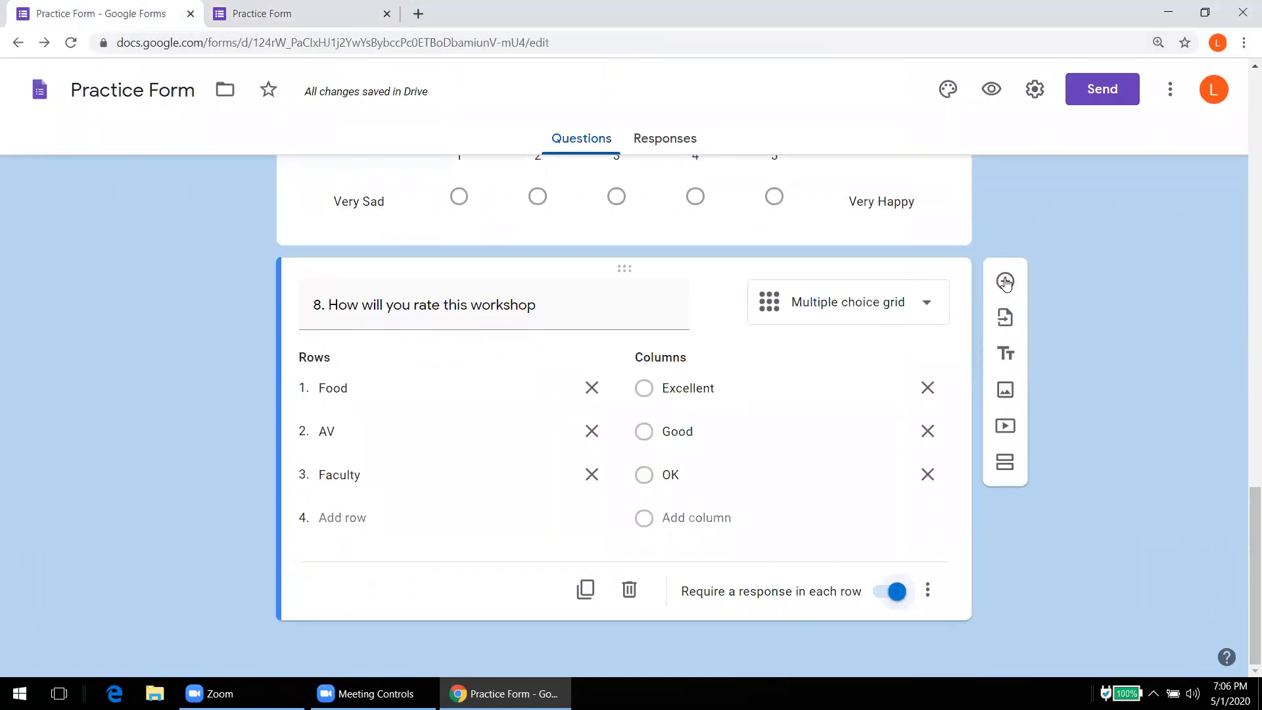
Step: Add a checkbox grid question titled '9. Work distribution' below question 8
left_click(1005, 282)
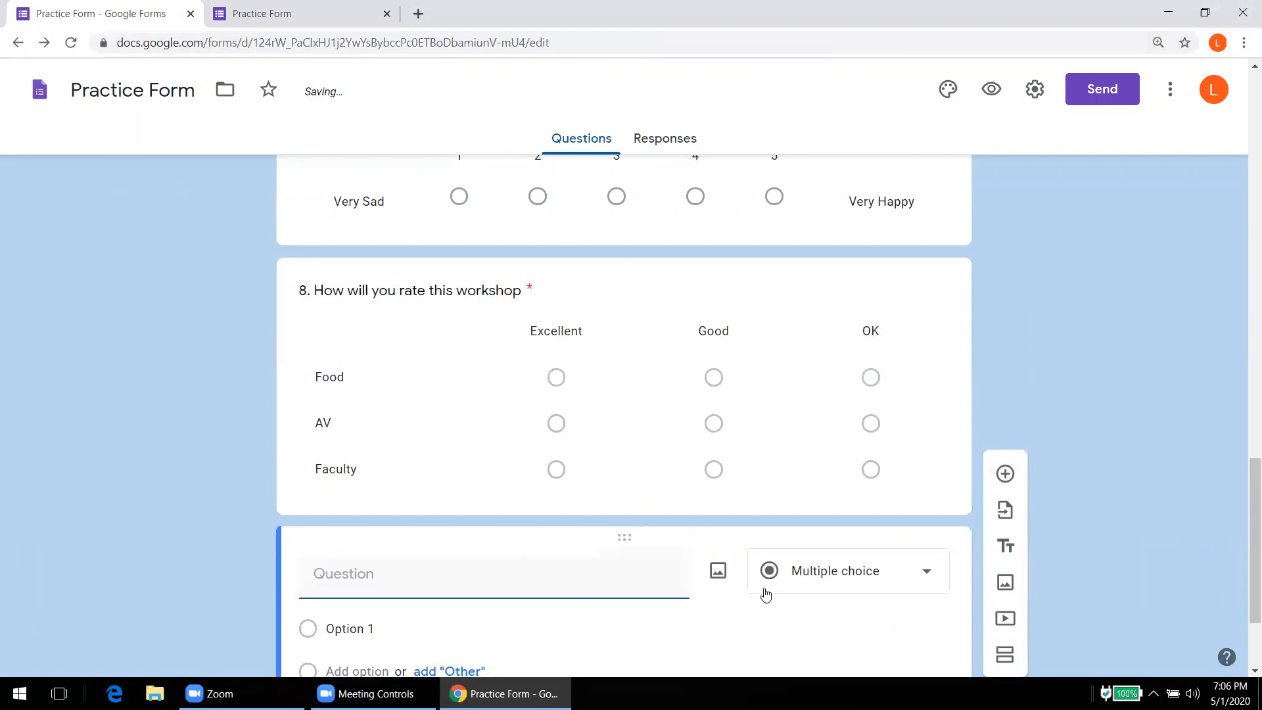
left_click(771, 582)
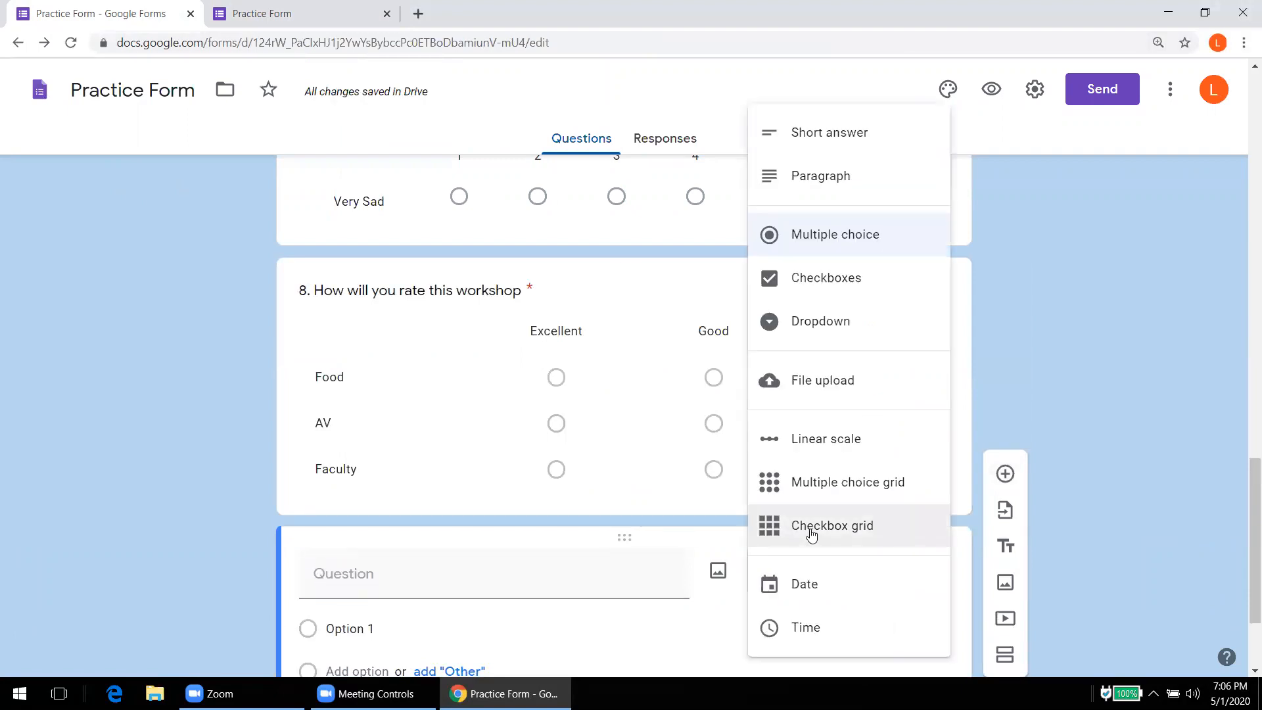
left_click(812, 535)
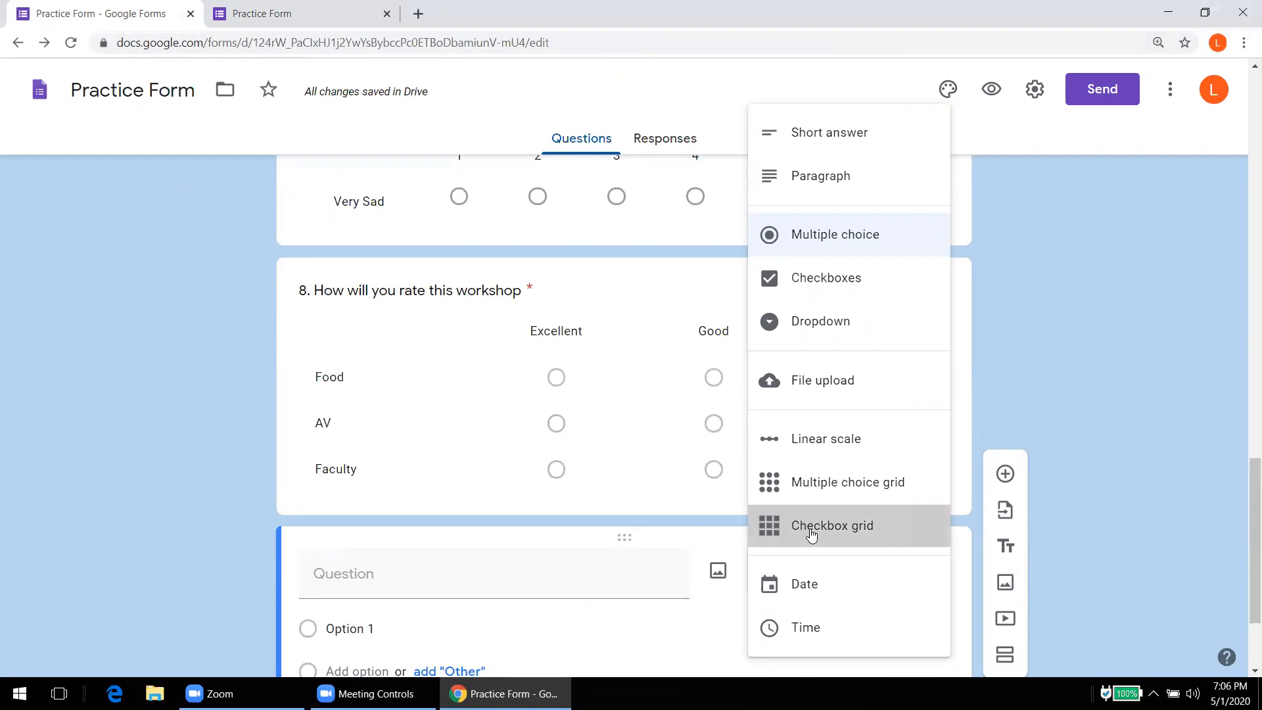
left_click(319, 584)
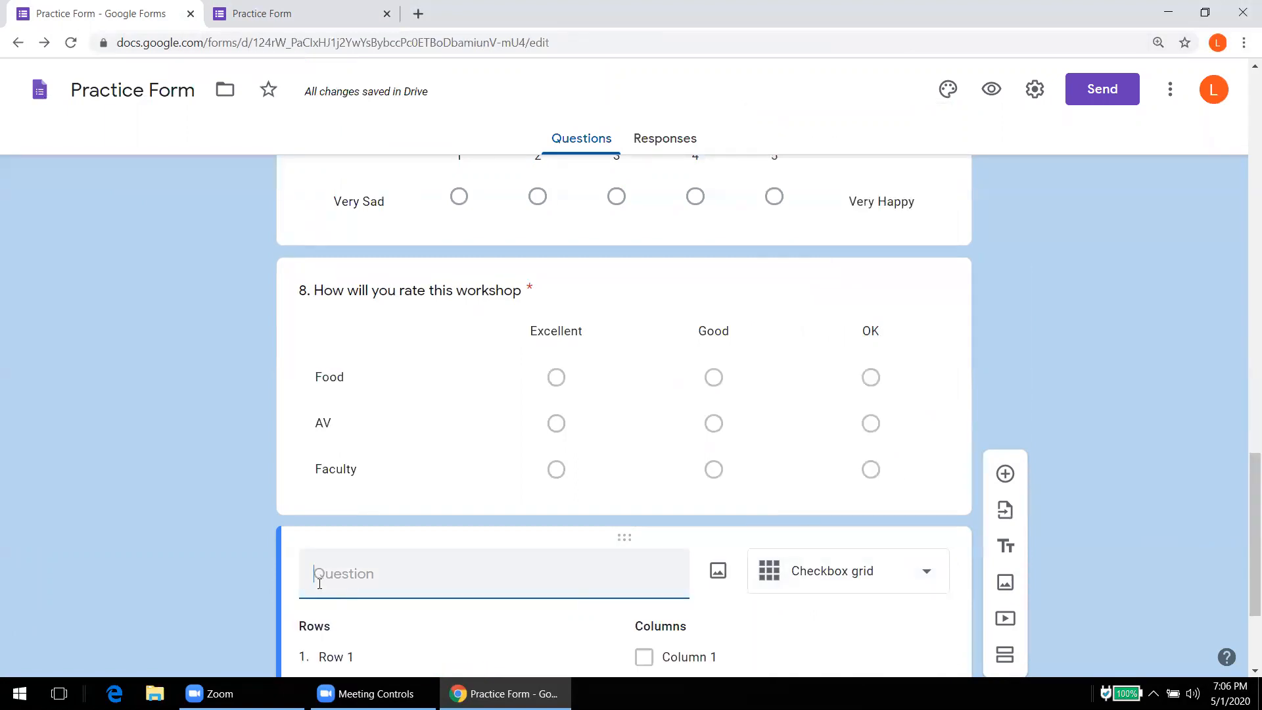
type("9.")
type("Work distribu")
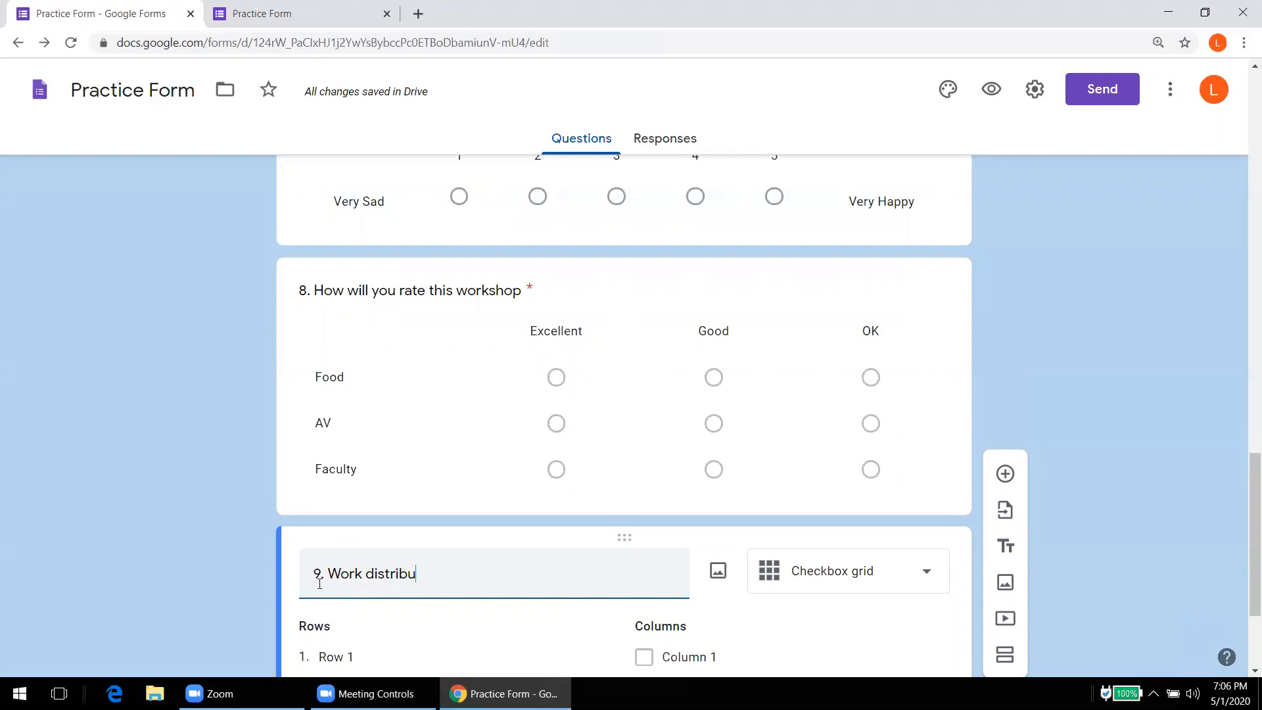
type("tion")
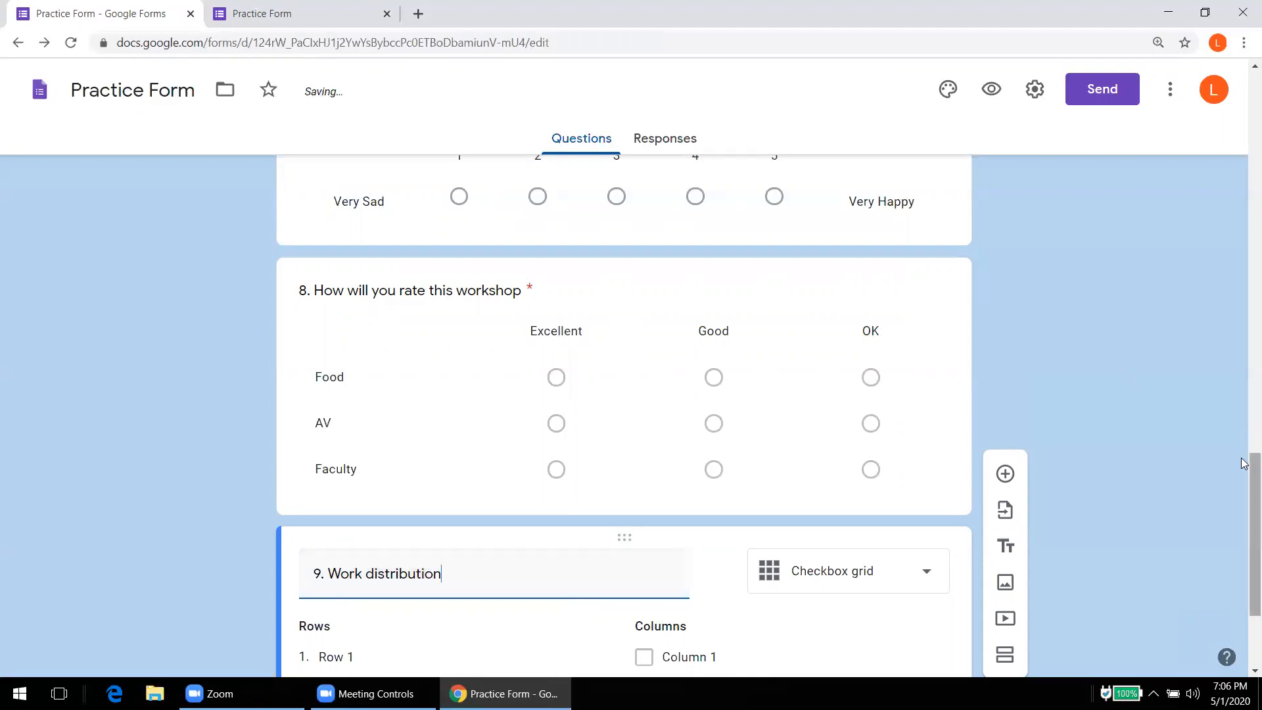
left_click_drag(1244, 467, 1243, 515)
Step: Fill the three grid rows with team members' names
left_click(369, 474)
type("Ajeet")
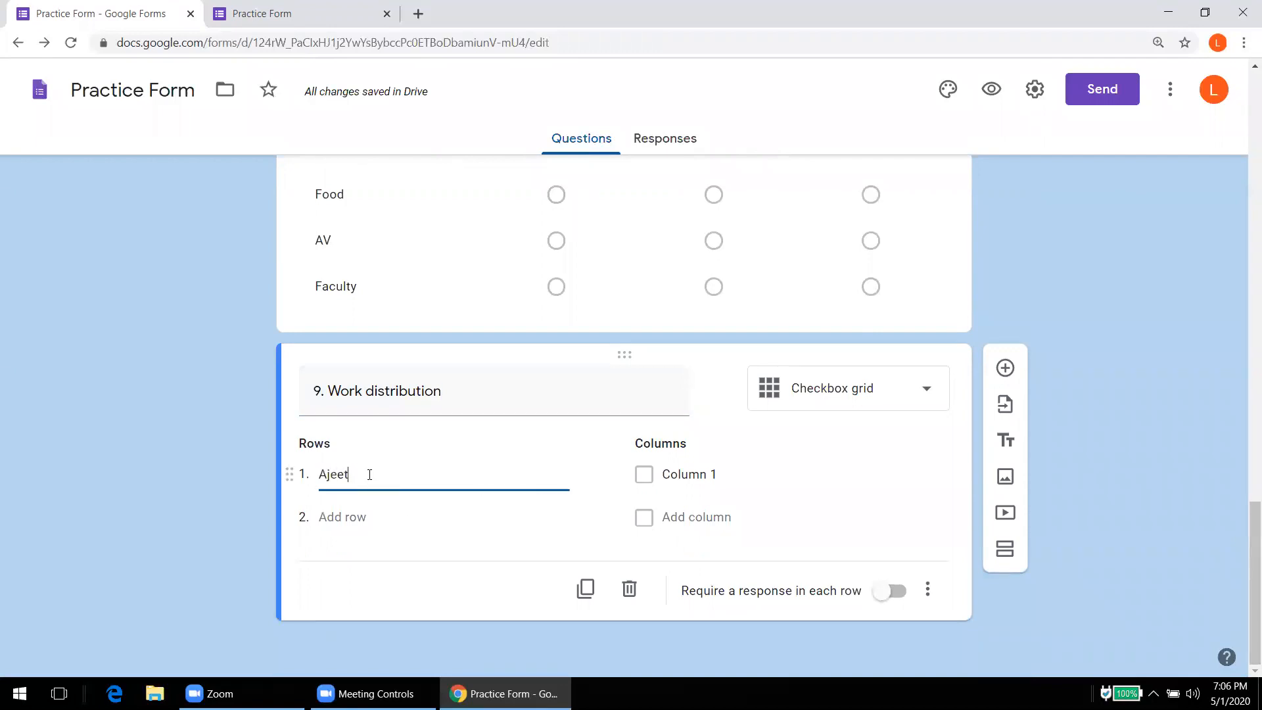
left_click(361, 517)
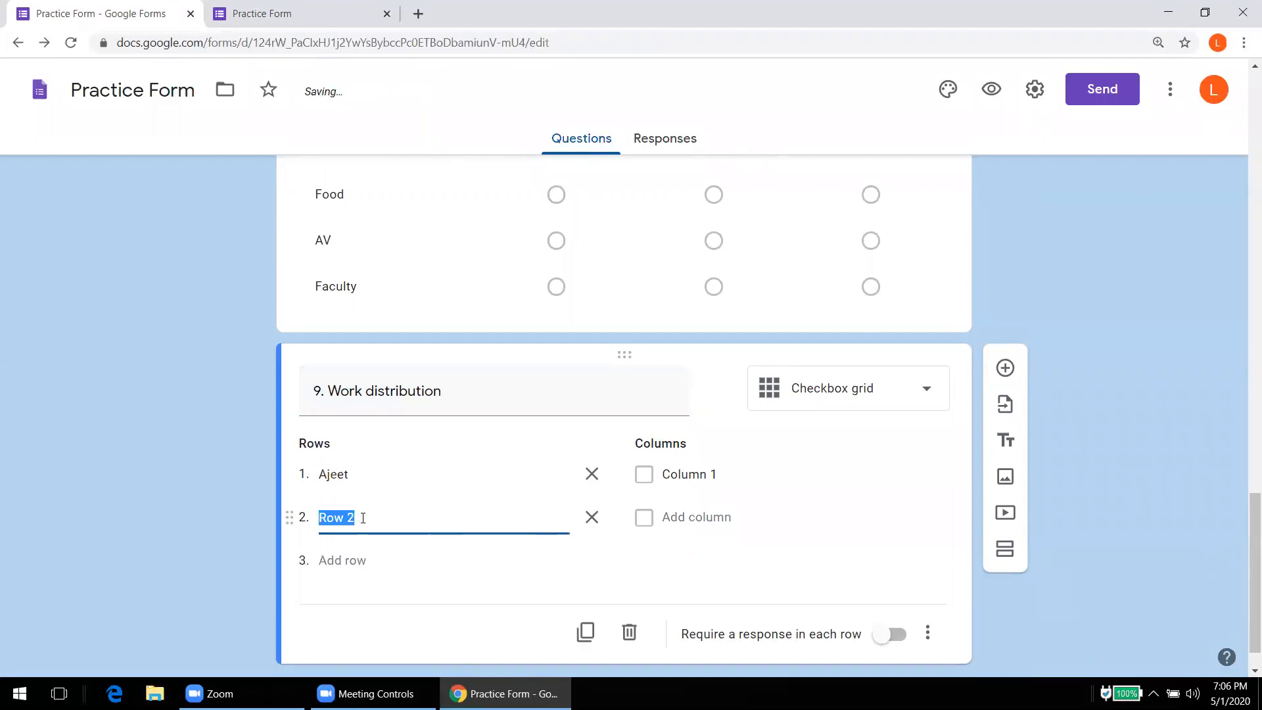
type("Naresh")
left_click(352, 560)
type("Raja")
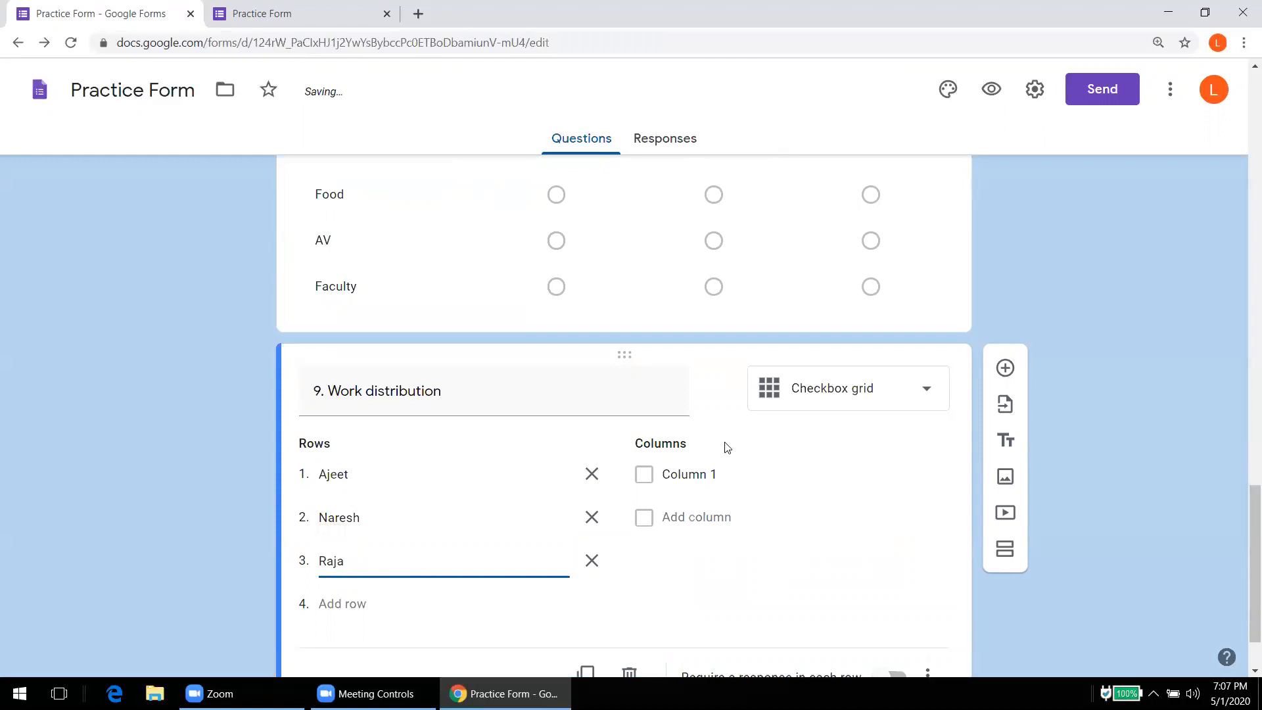
Step: Name the grid columns Food, Canteen, Flowers and XYX
left_click(701, 475)
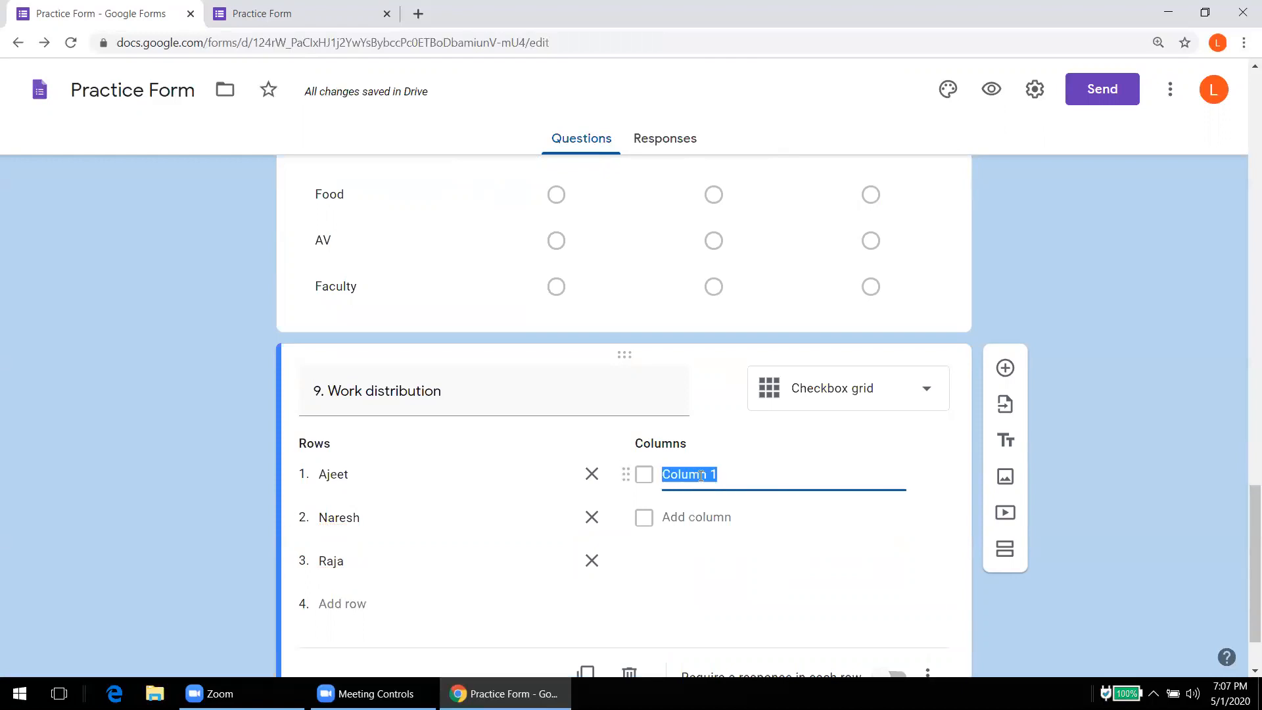
type("Foood")
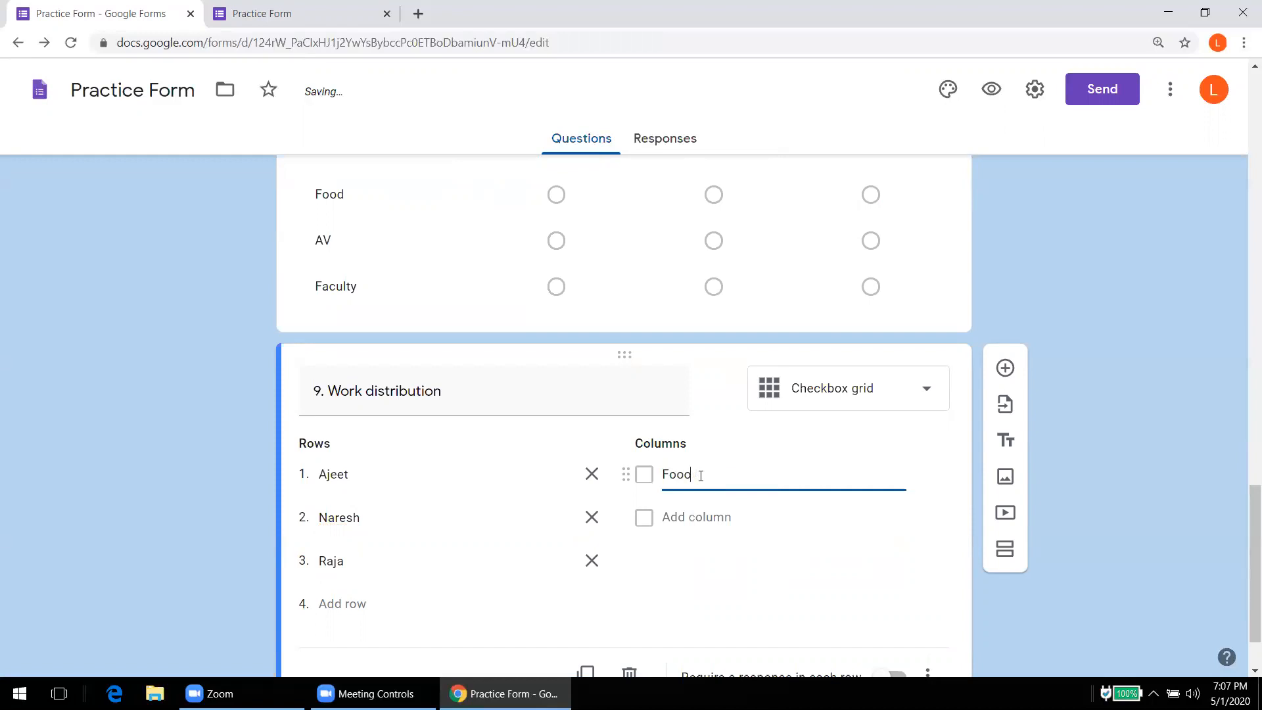
left_click(697, 517)
type("Canteen")
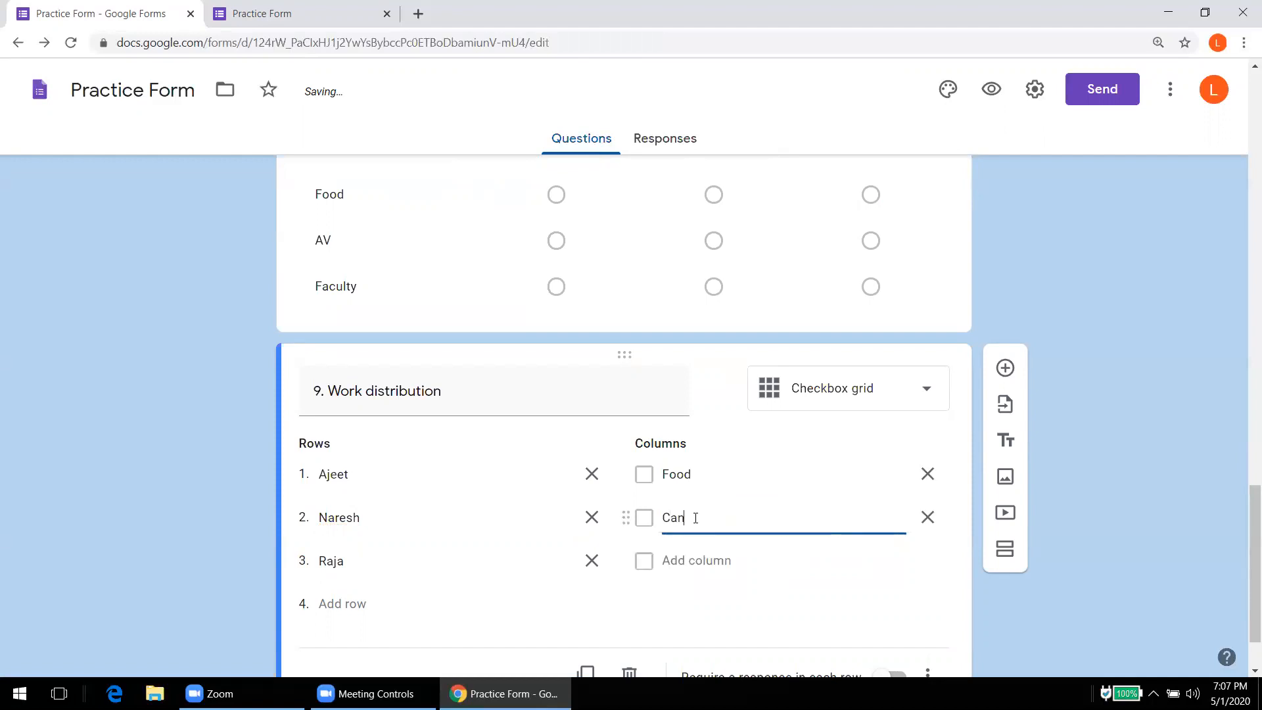
left_click(697, 556)
type("Flowers")
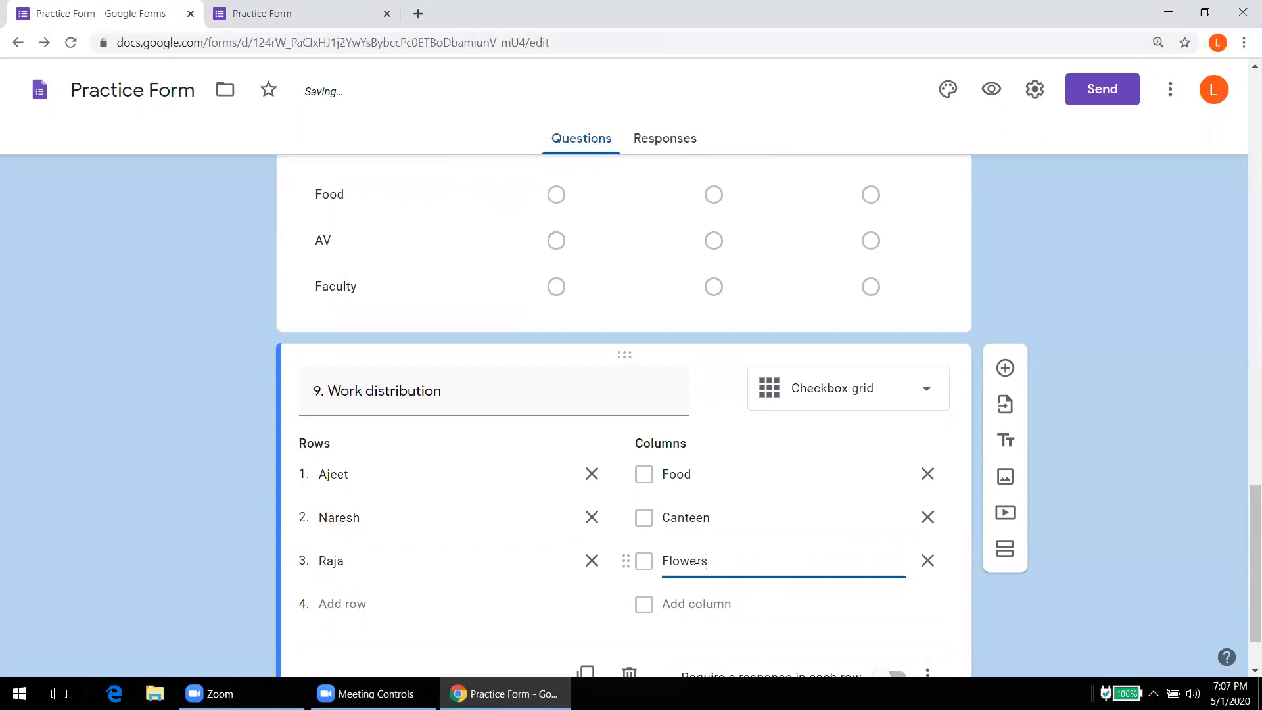
left_click(698, 603)
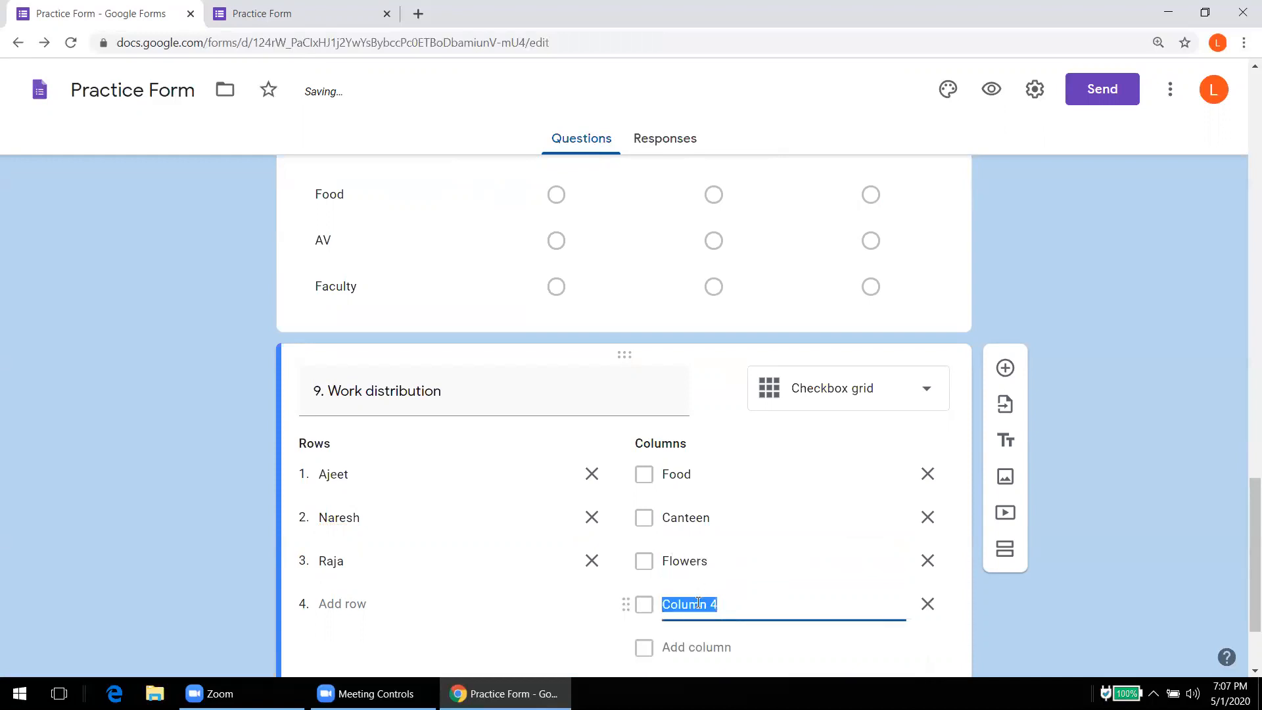
type("XYX")
Step: Turn on 'Require a response in each row' for Work distribution
left_click_drag(1250, 532, 1250, 581)
left_click(897, 590)
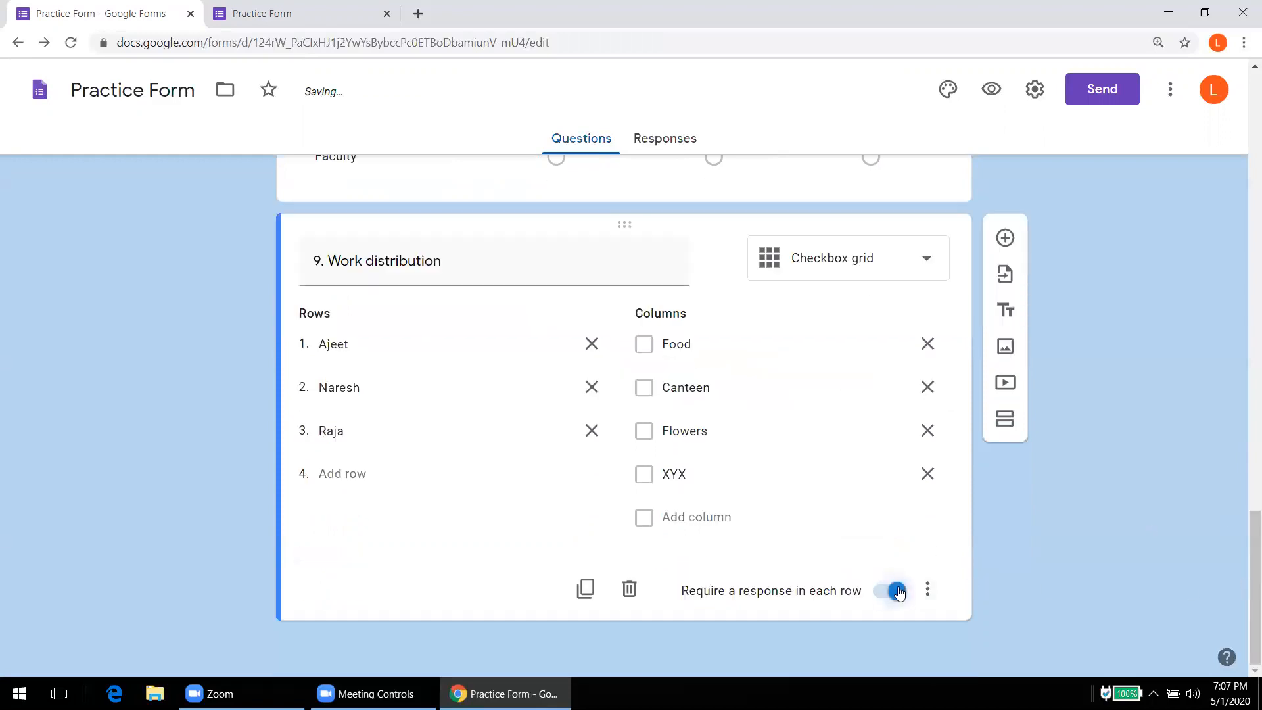
left_click(296, 28)
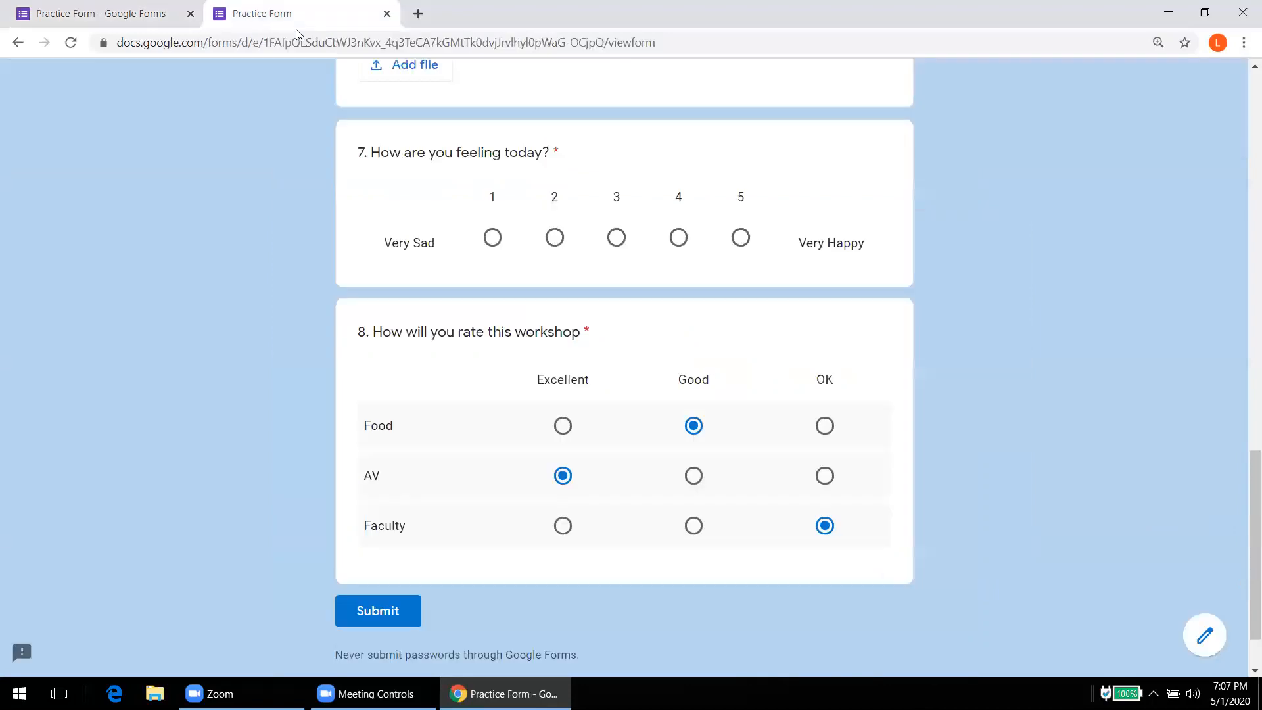
Step: Reload the live form and tick Work distribution boxes: three in row one, two each in rows two and three
left_click(70, 44)
key("Return")
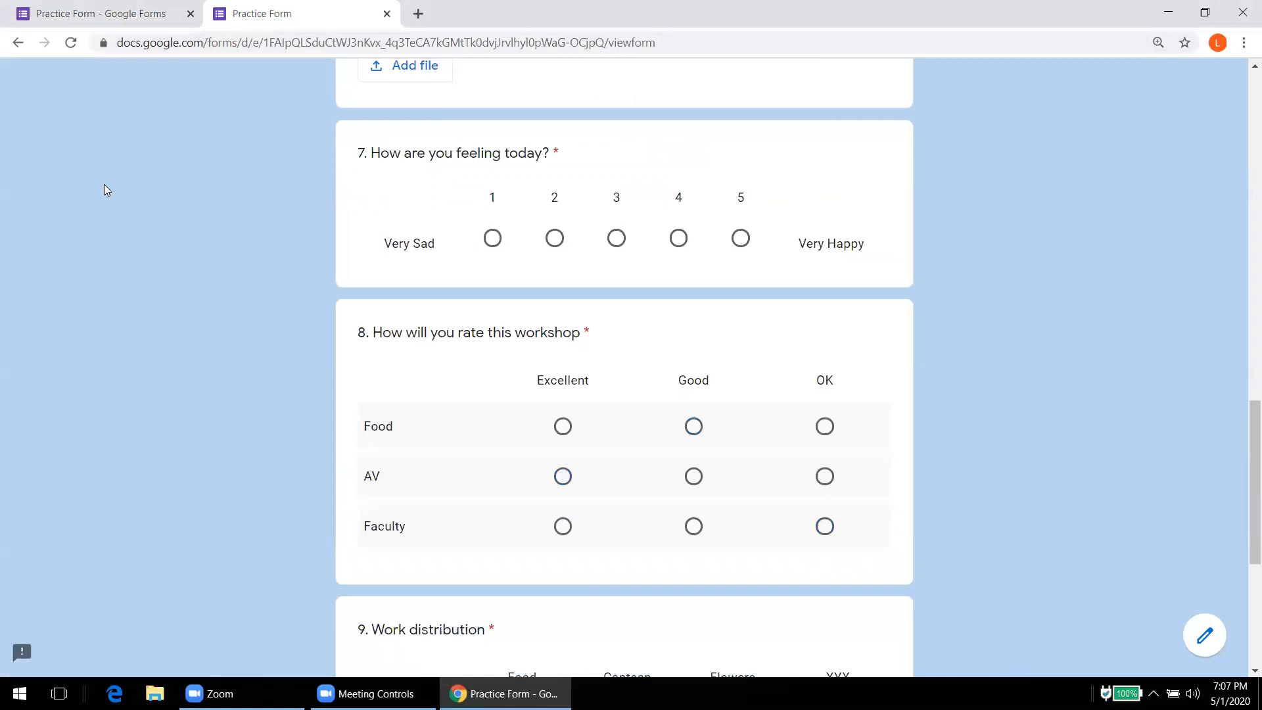
scroll(104, 184, "down", 5)
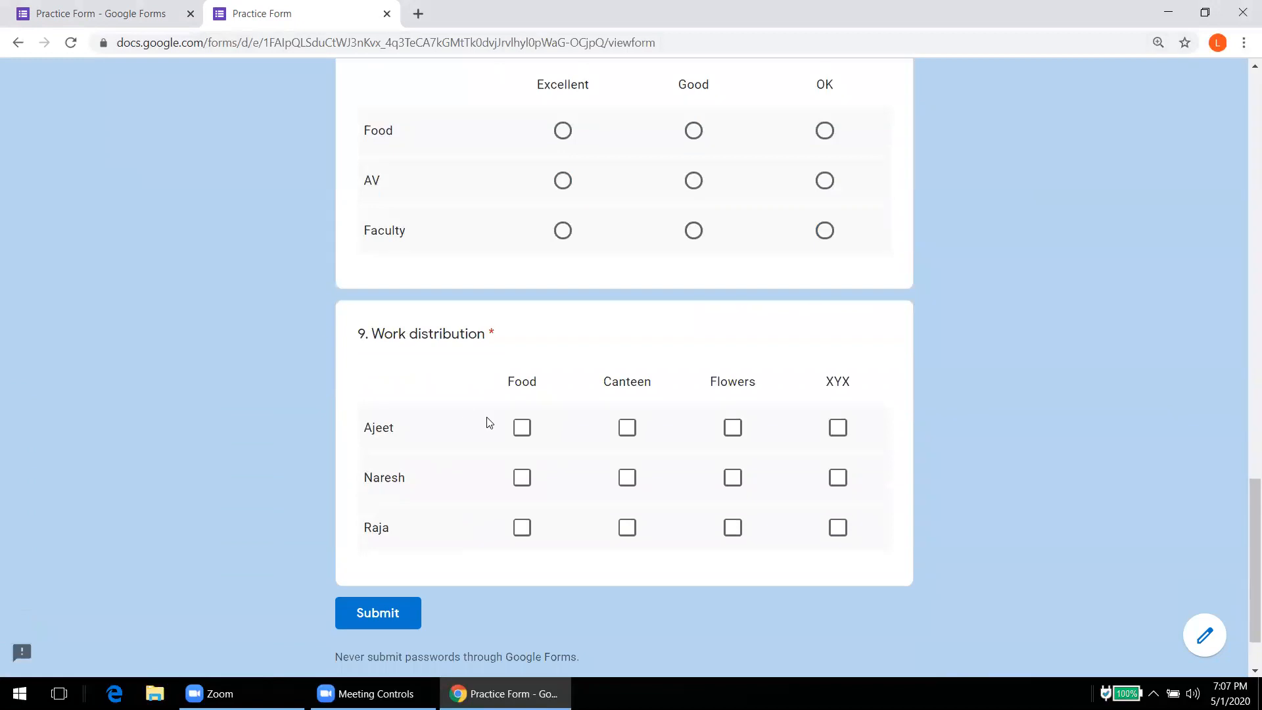
left_click(522, 430)
left_click(625, 434)
left_click(731, 429)
left_click(622, 485)
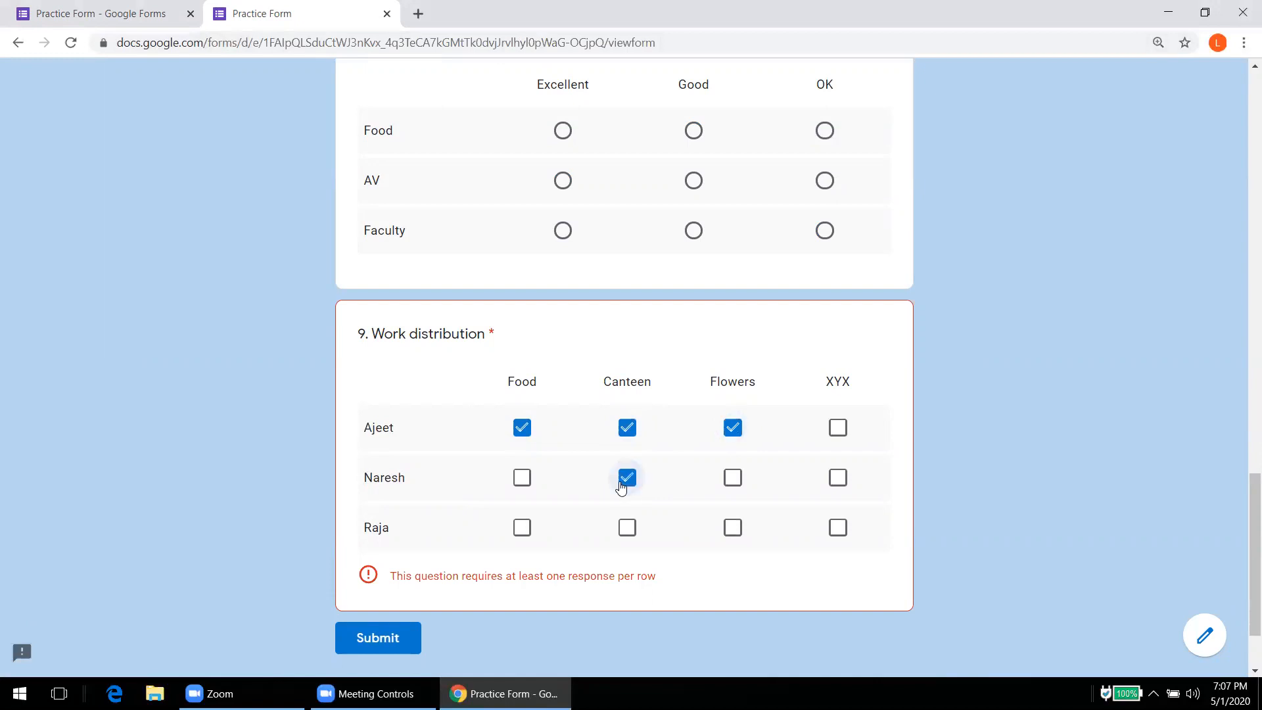
left_click(733, 480)
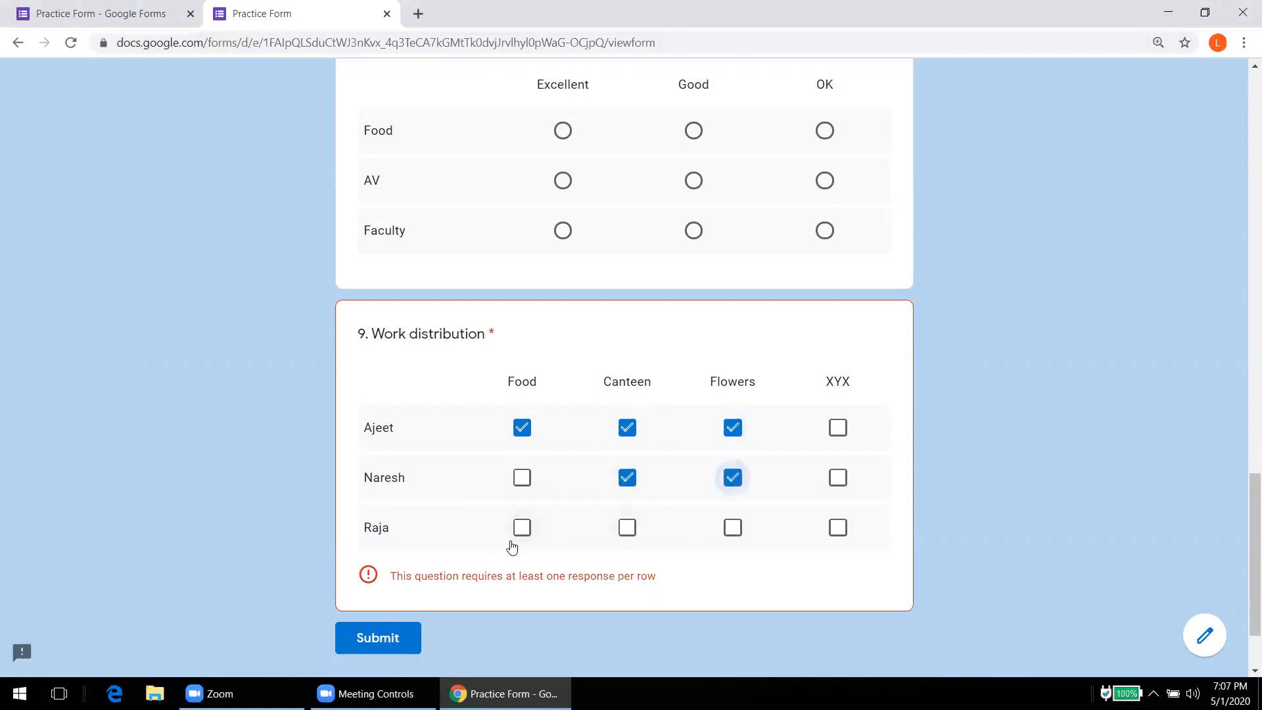
left_click(523, 529)
left_click(630, 538)
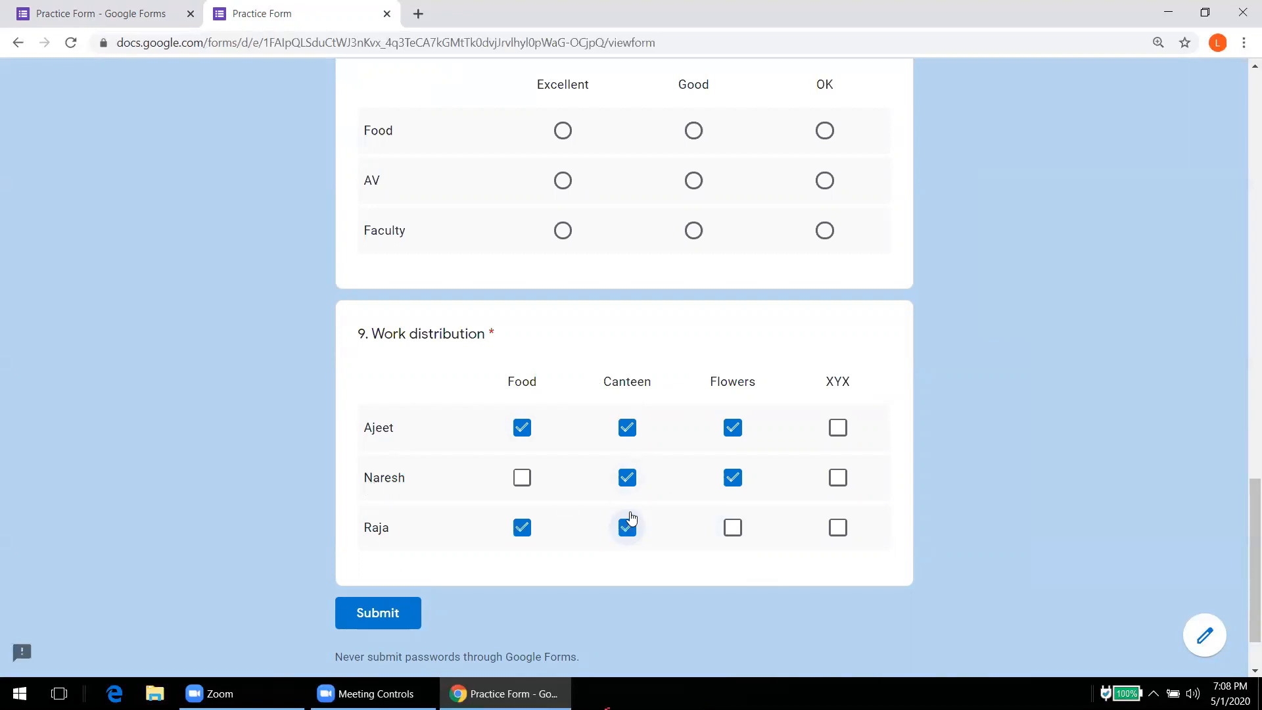
Step: Set Work distribution to 'Limit to one response per column' via its ⋮ menu, then reload
left_click(138, 19)
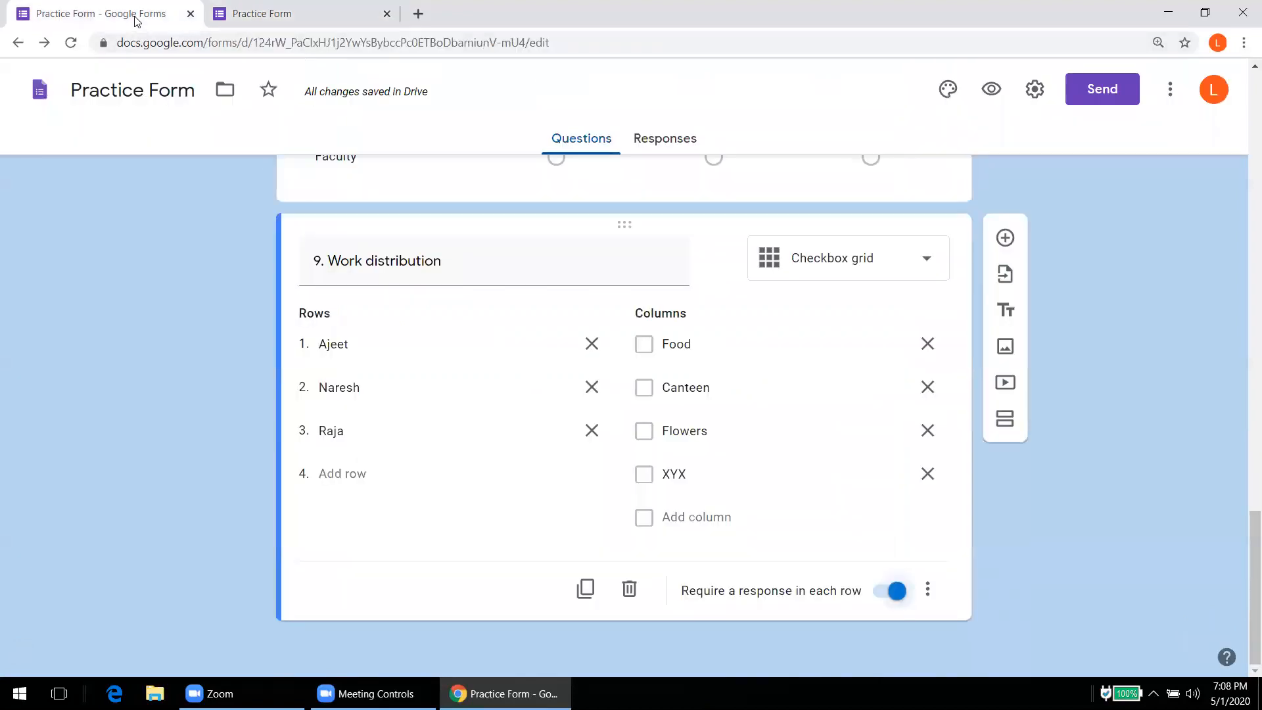
left_click(927, 589)
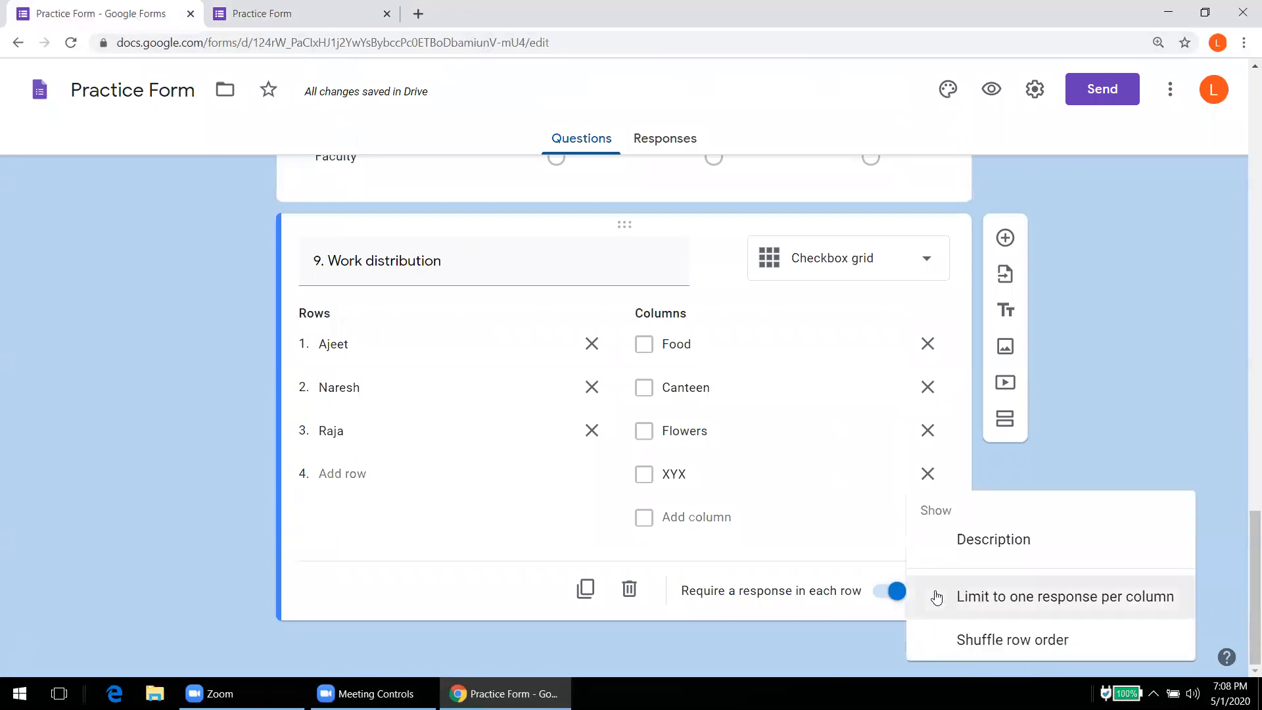
left_click(992, 598)
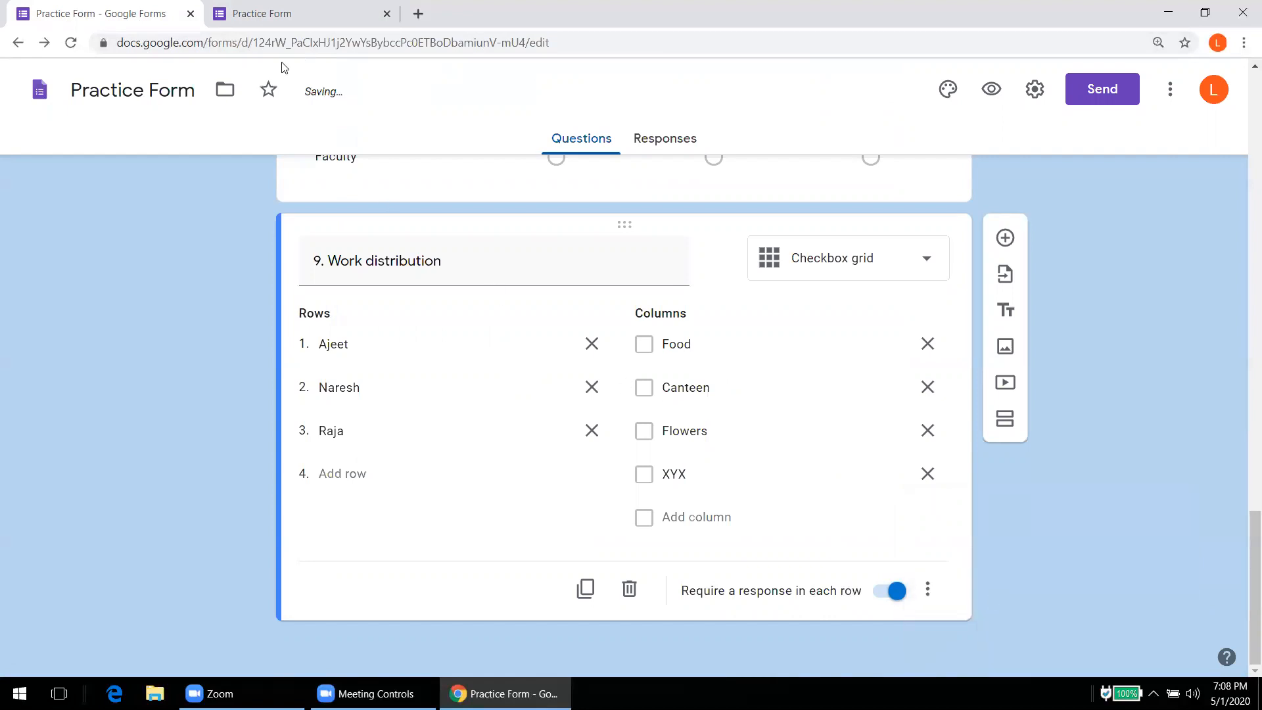
left_click(71, 43)
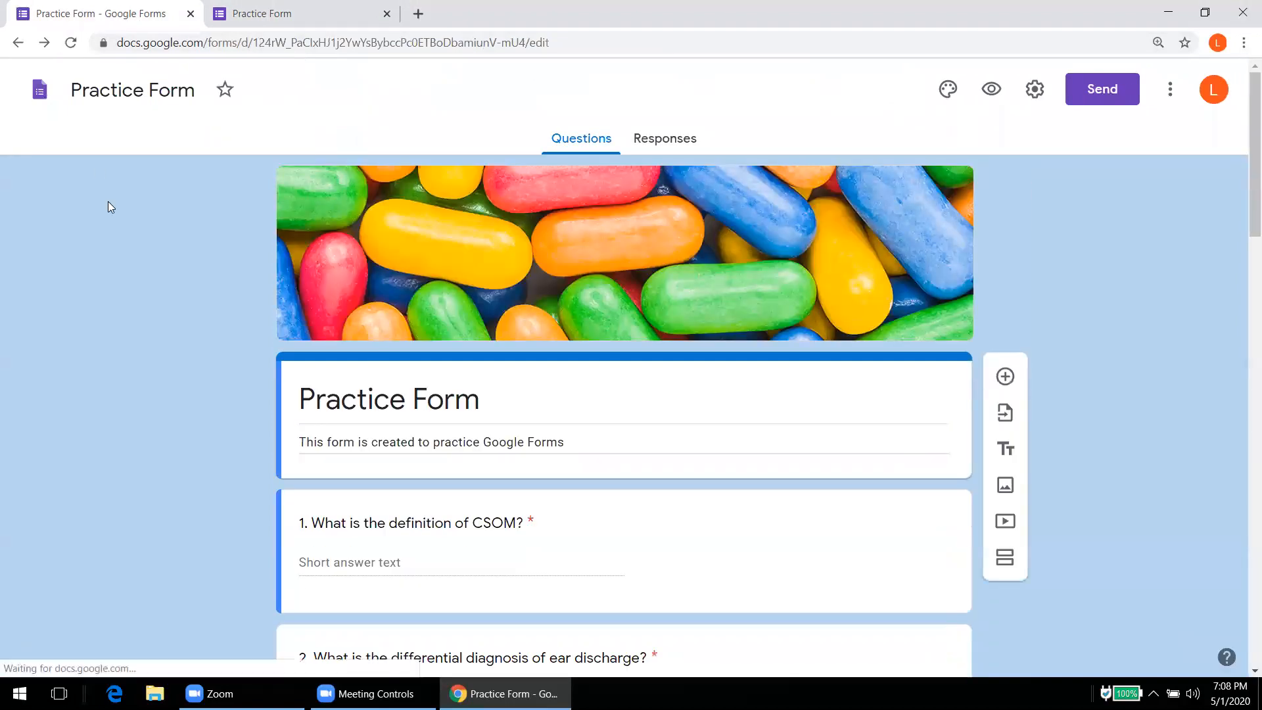
scroll(108, 201, "down", 10)
scroll(107, 201, "down", 15)
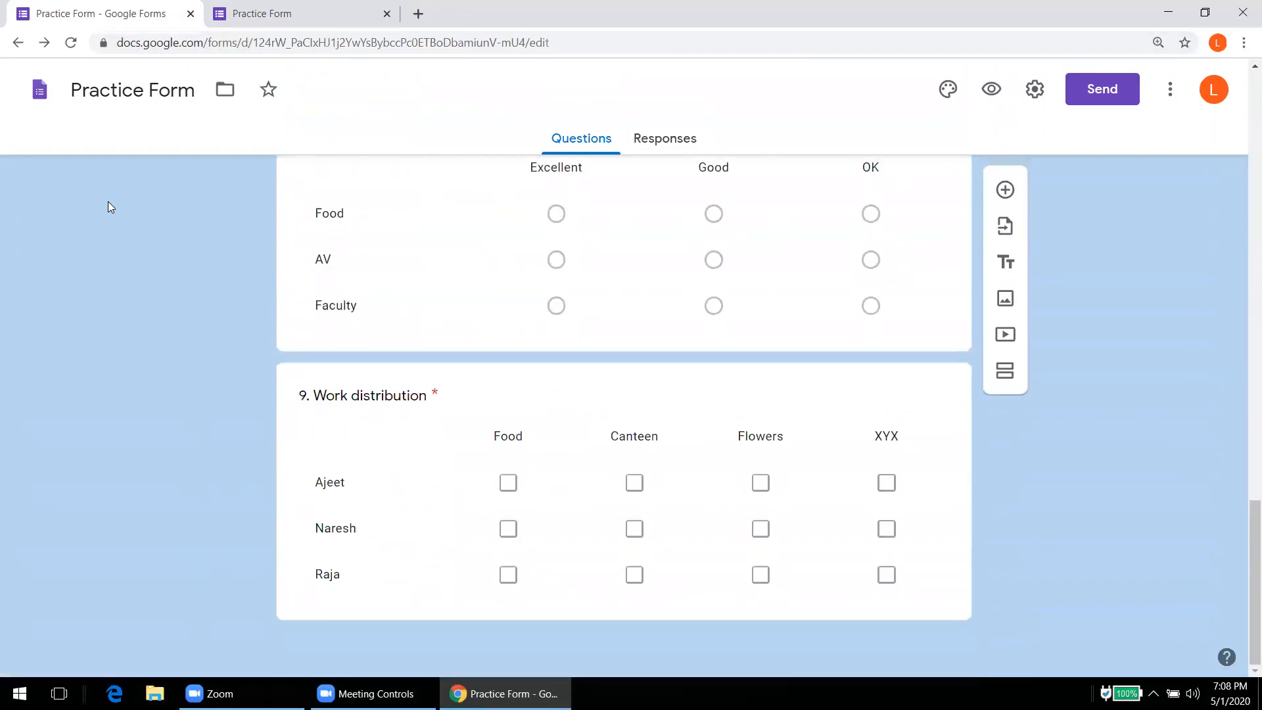
Step: Reload the live form to pick up the per-column limit
left_click(515, 487)
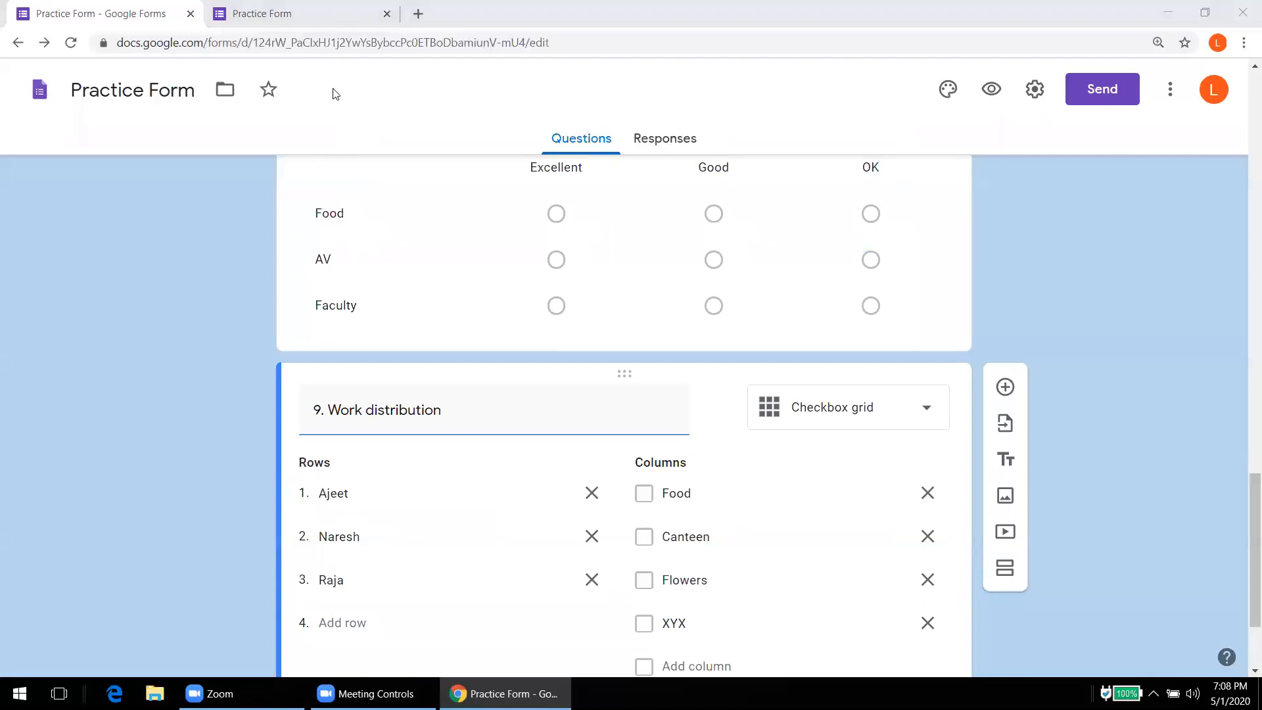
key("ctrl+Tab")
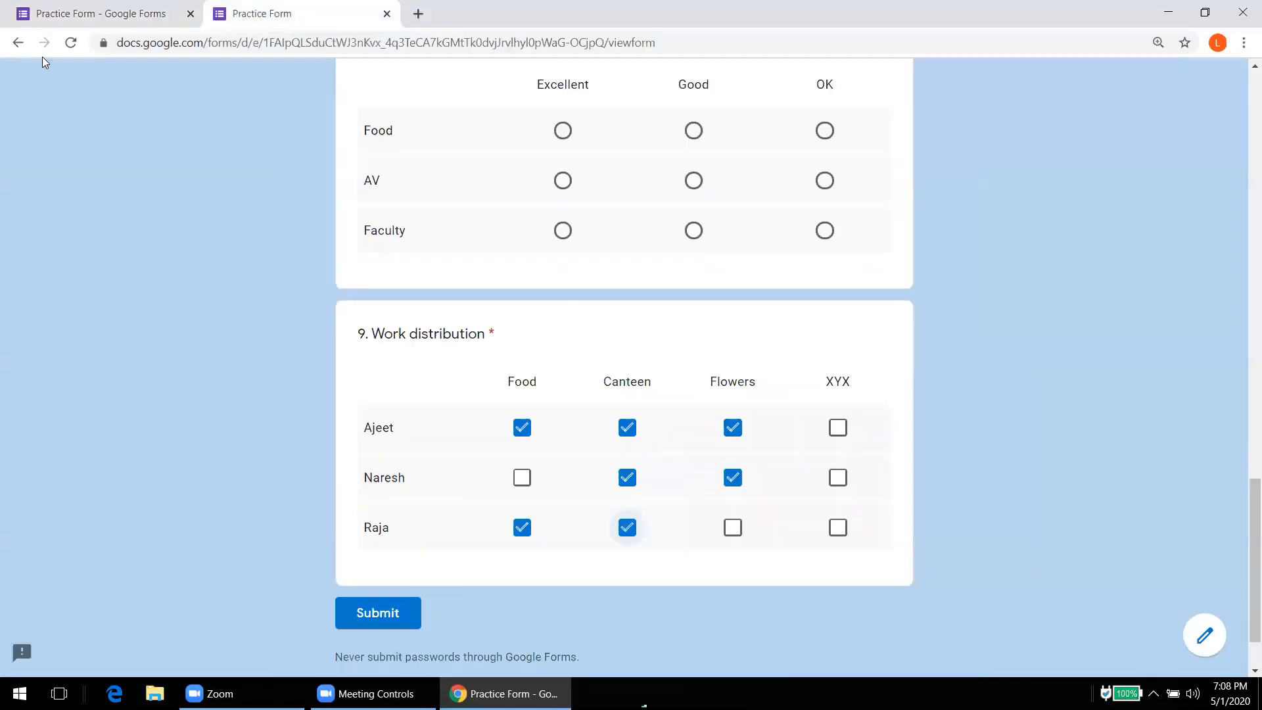
left_click(70, 43)
key("Return")
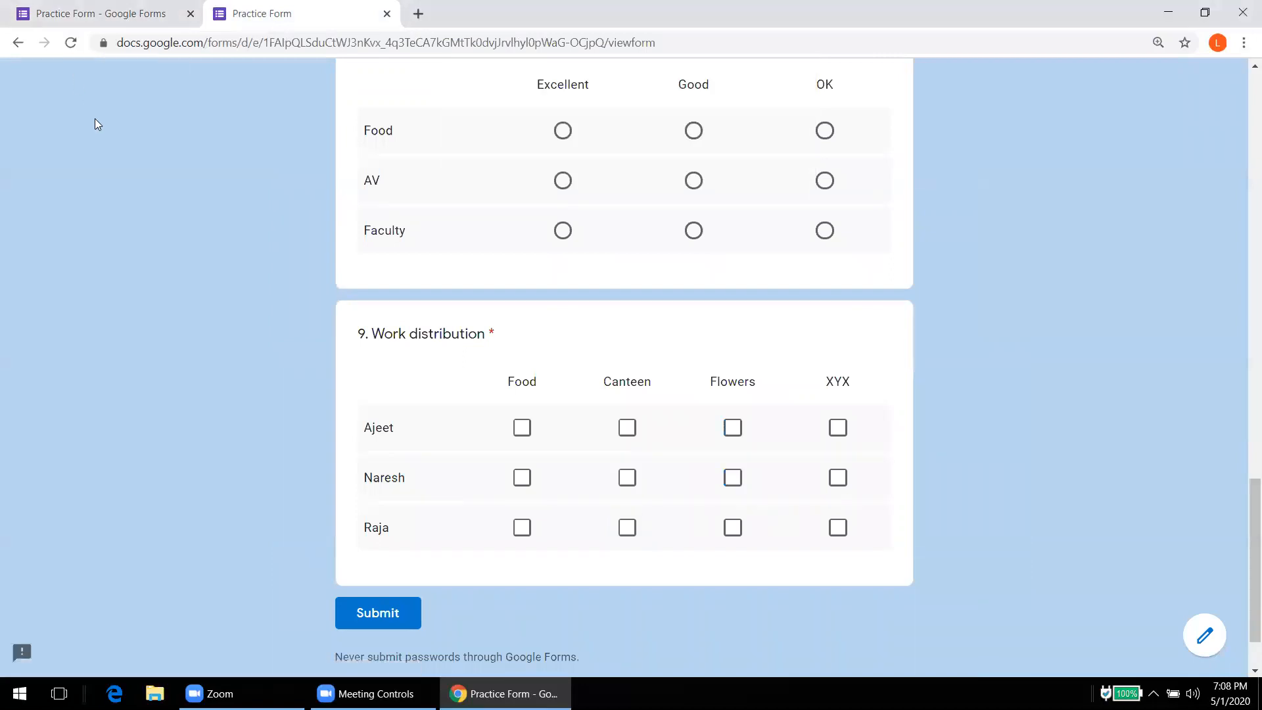
scroll(94, 119, "down", 2)
Step: Tick one box per column, moving the third row from Canteen to Flowers to clear the warning
left_click(523, 347)
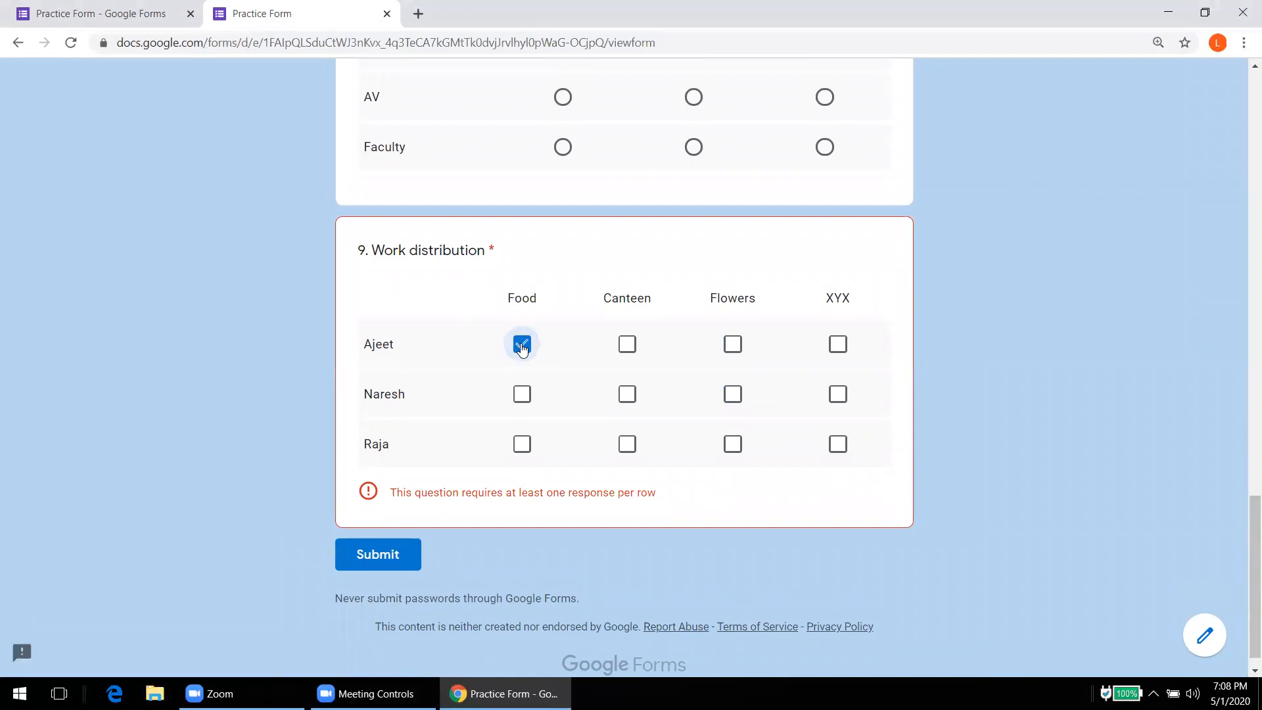
left_click(628, 397)
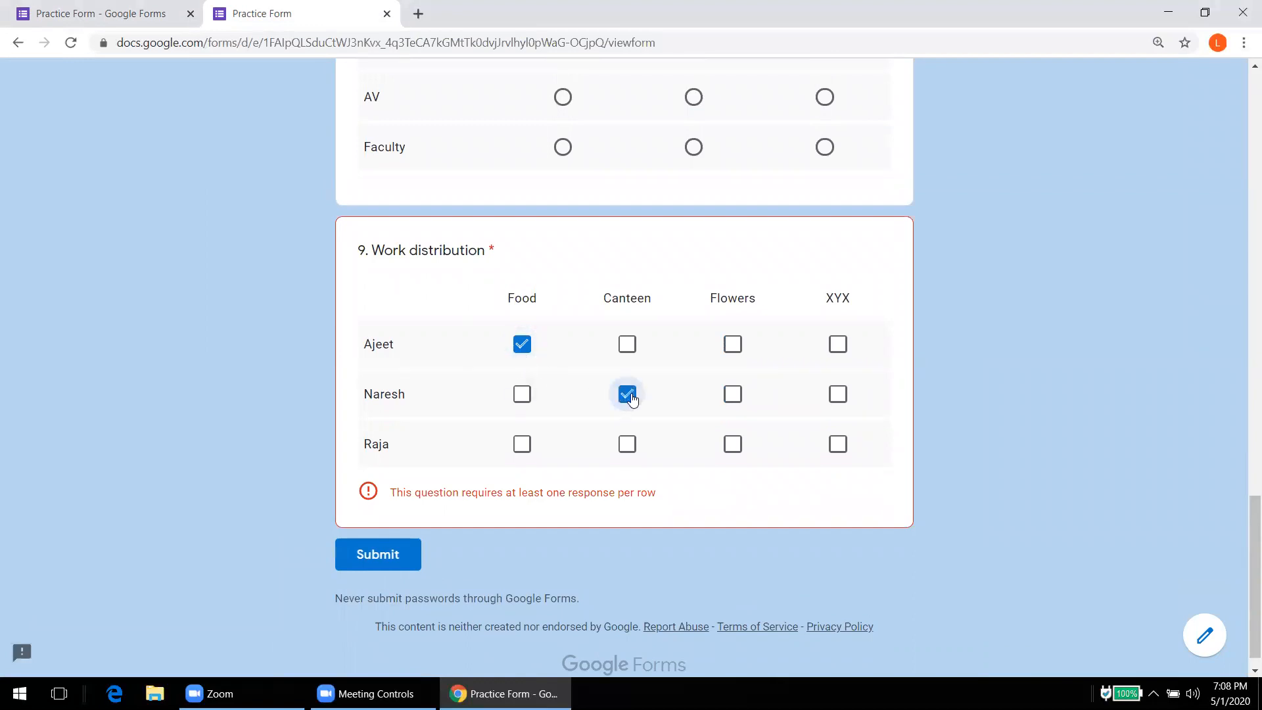
left_click(626, 447)
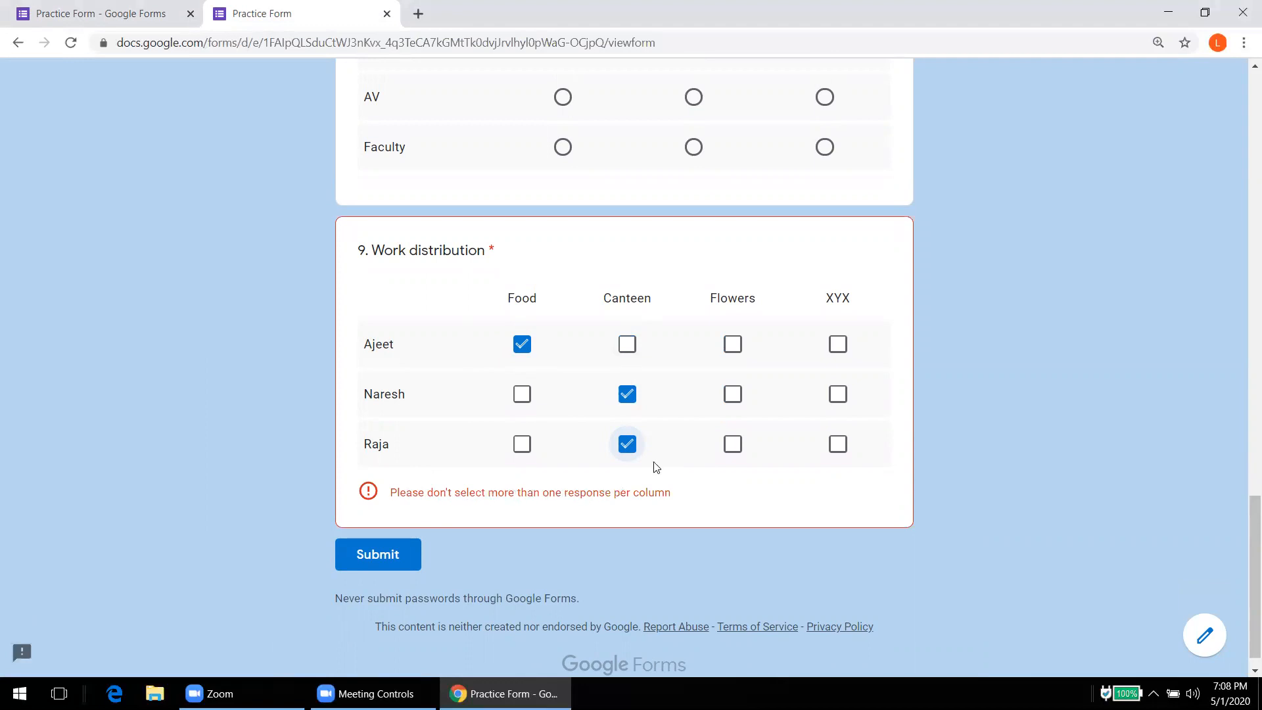
left_click(731, 447)
left_click(624, 451)
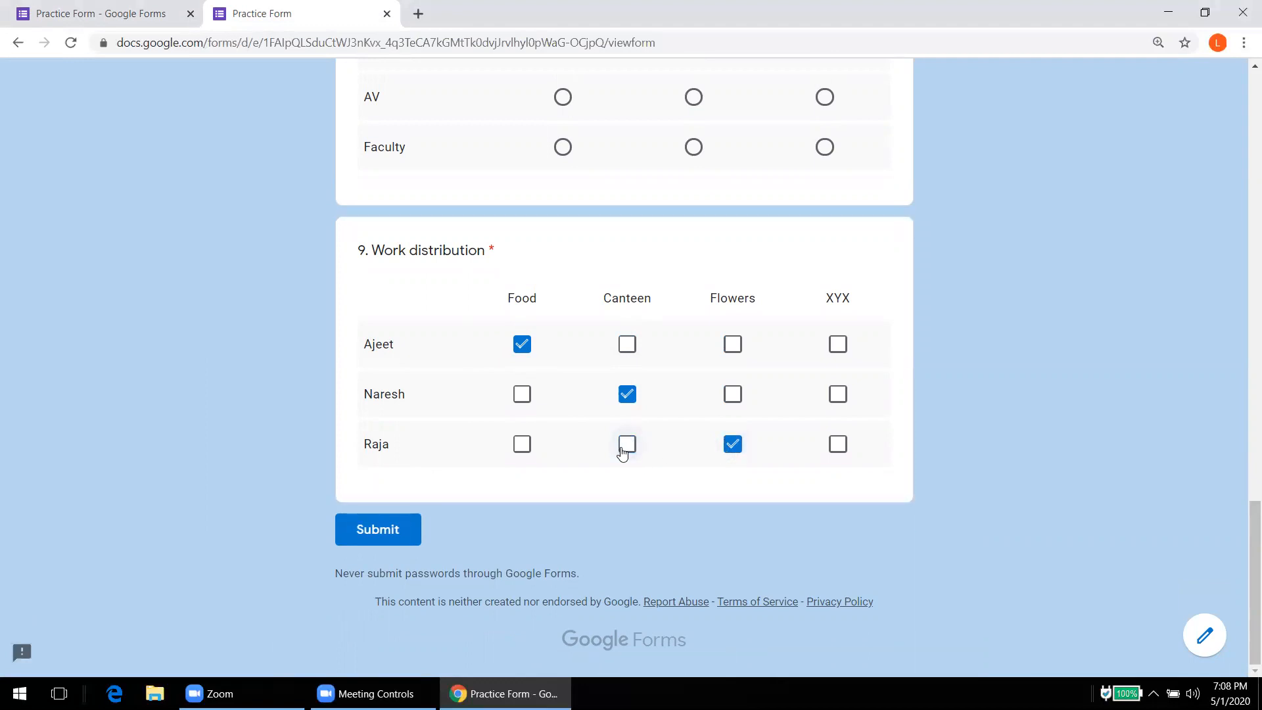
left_click(98, 7)
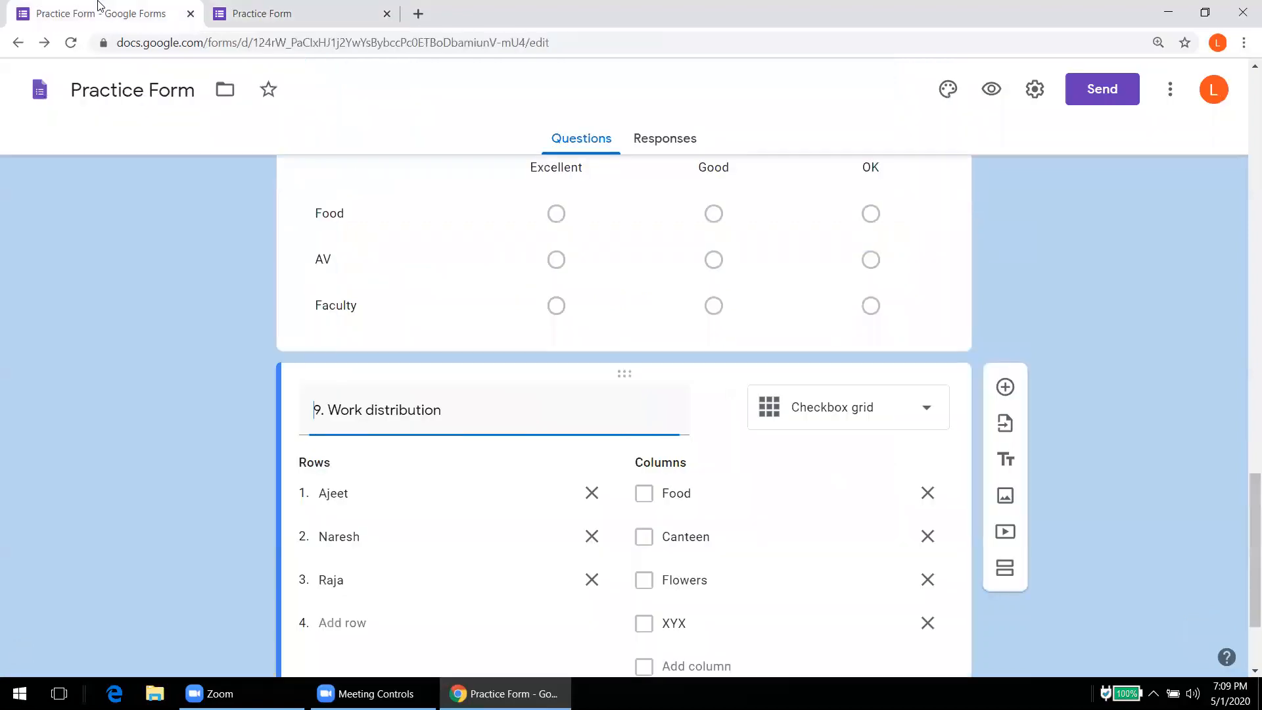
Step: Insert a blank multiple-choice question below Work distribution, keeping the default type, and scroll back up
left_click(123, 176)
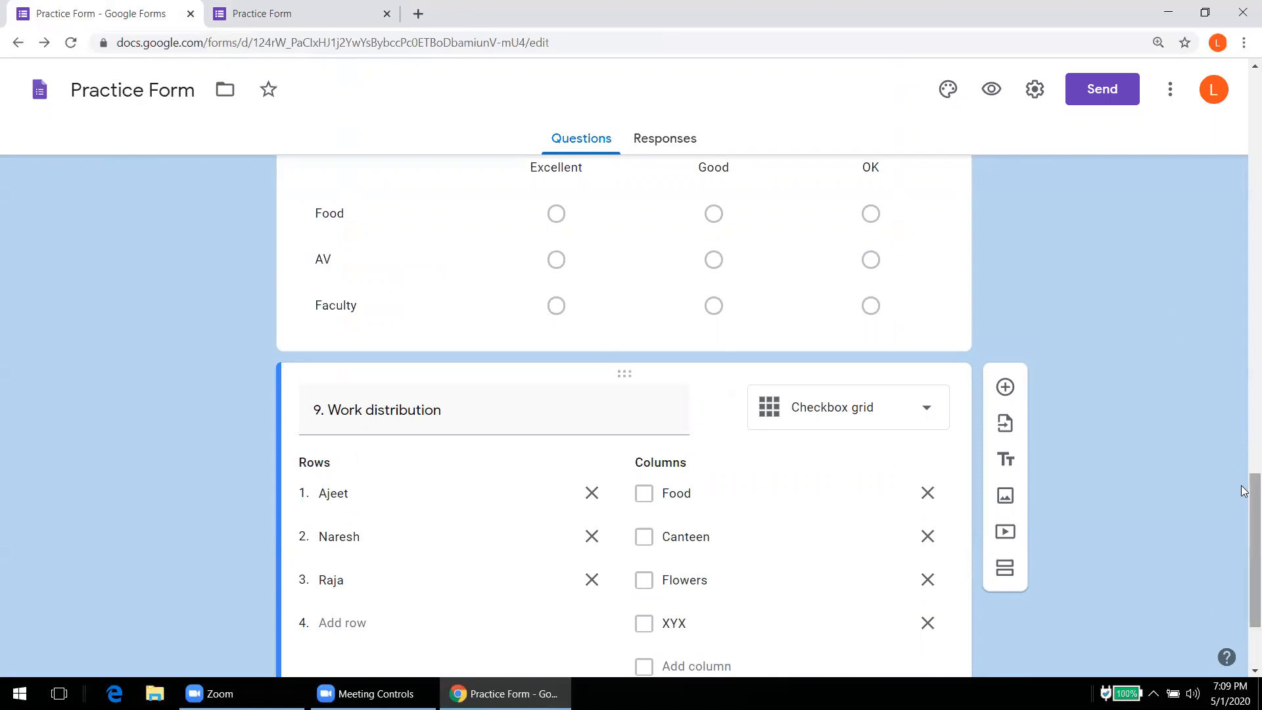
scroll(1243, 490, "down", 3)
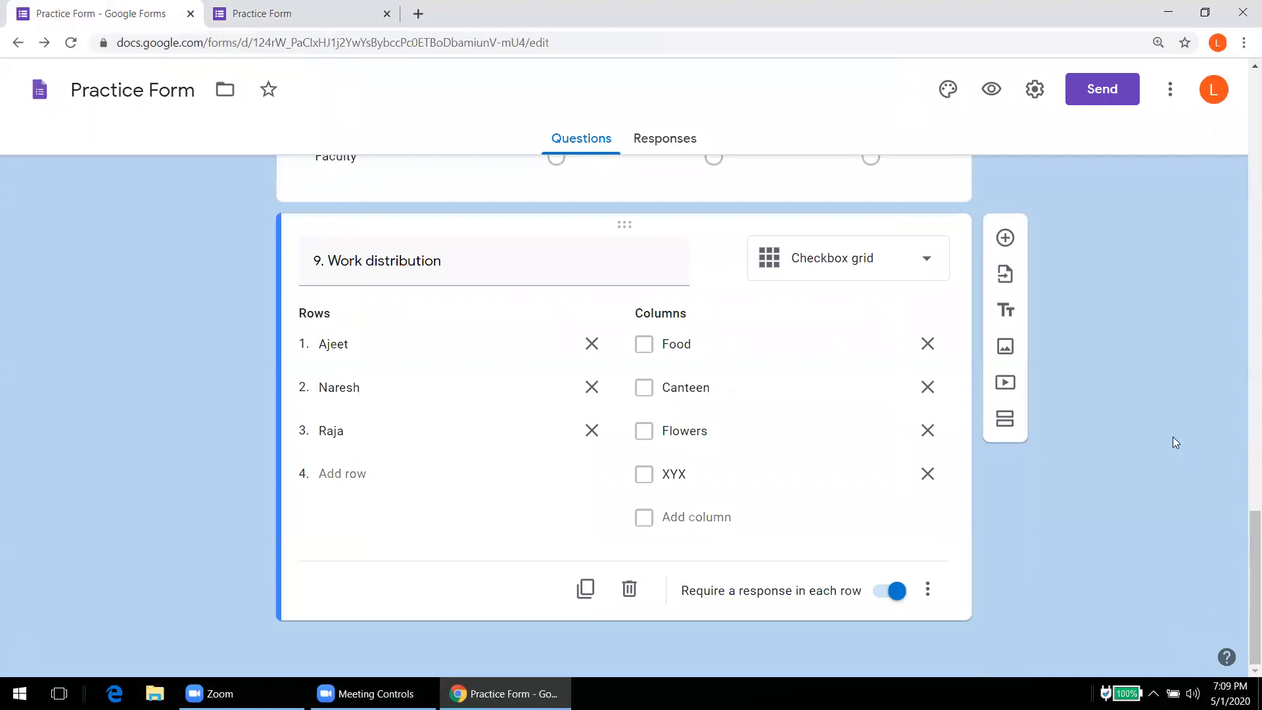
left_click(1018, 250)
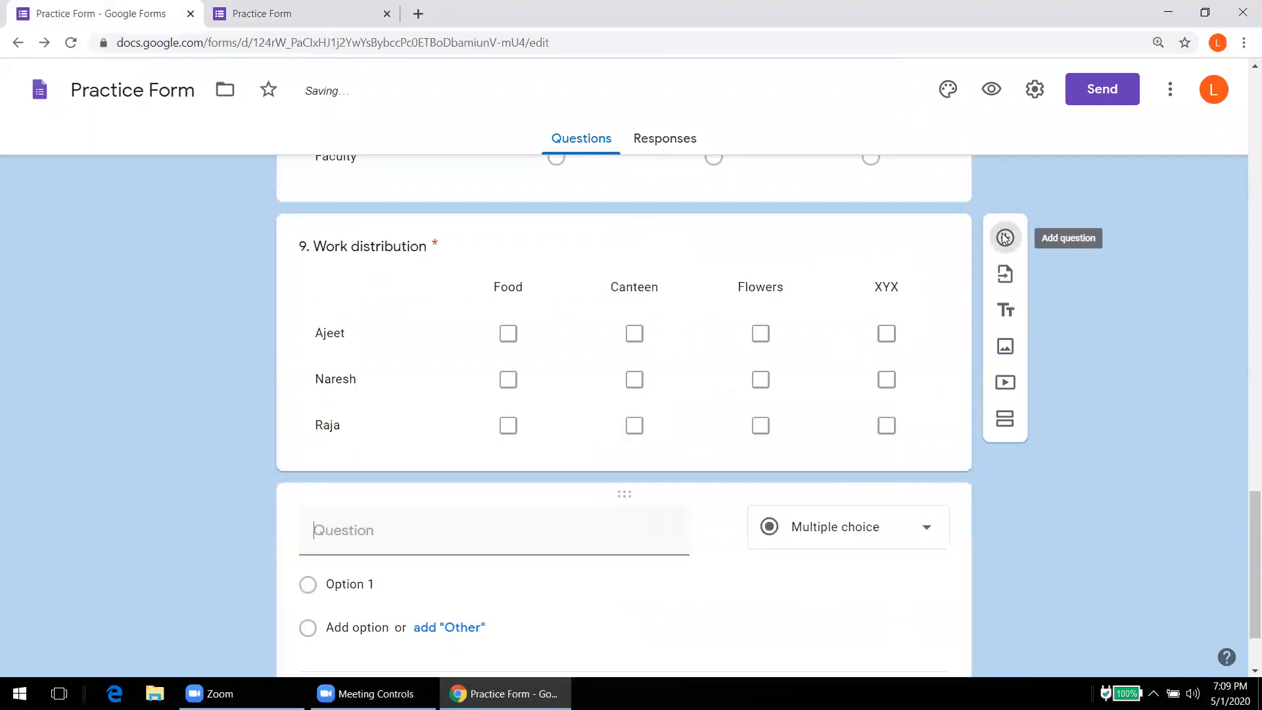
left_click(925, 527)
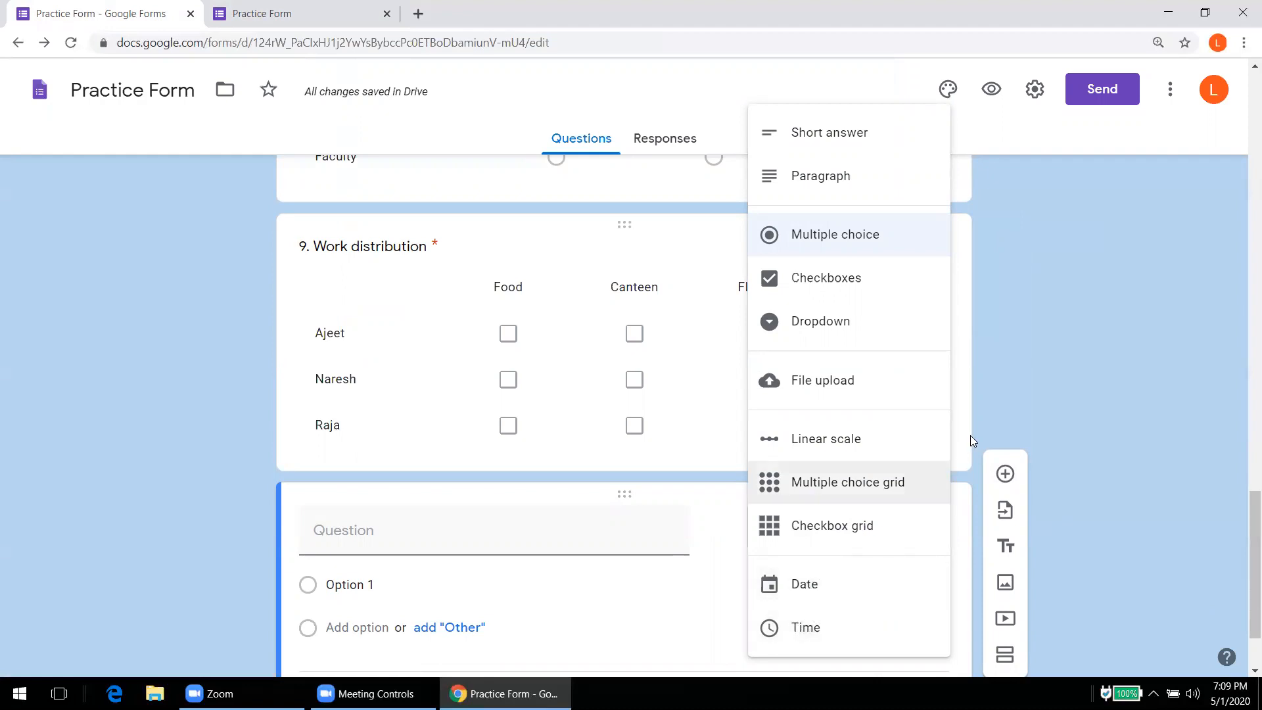
left_click(1009, 407)
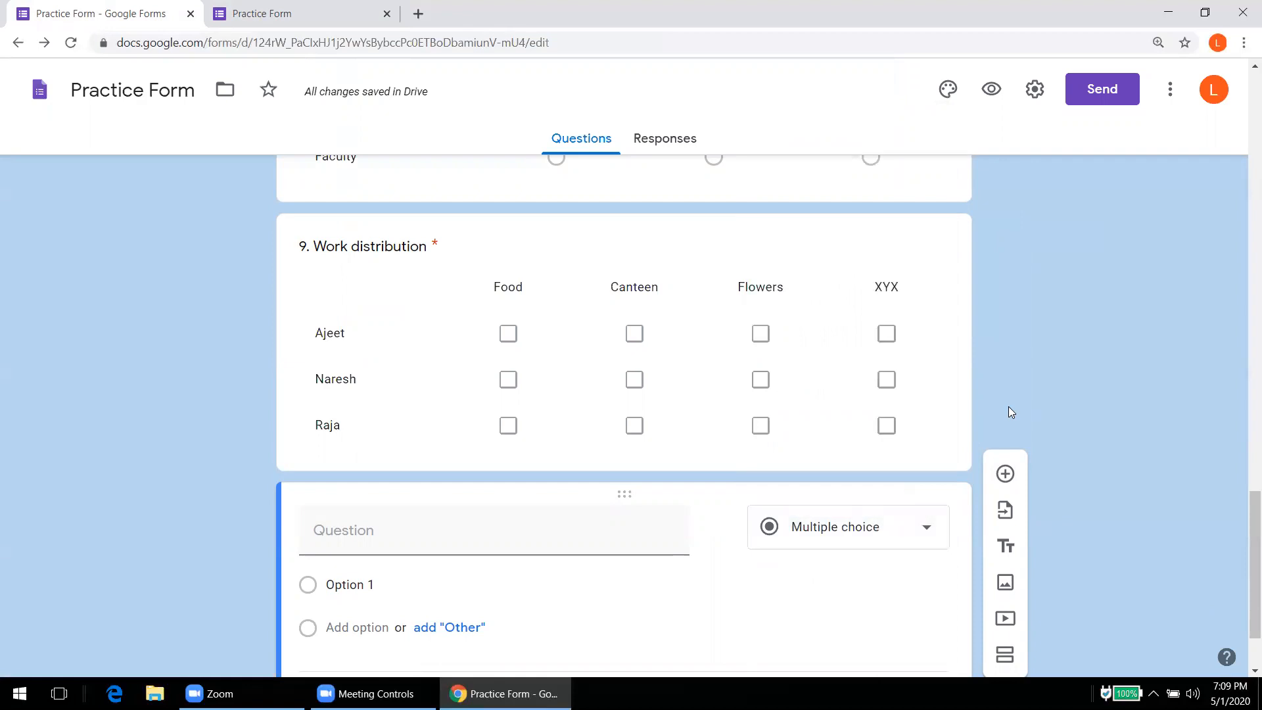
left_click_drag(1244, 552, 1241, 114)
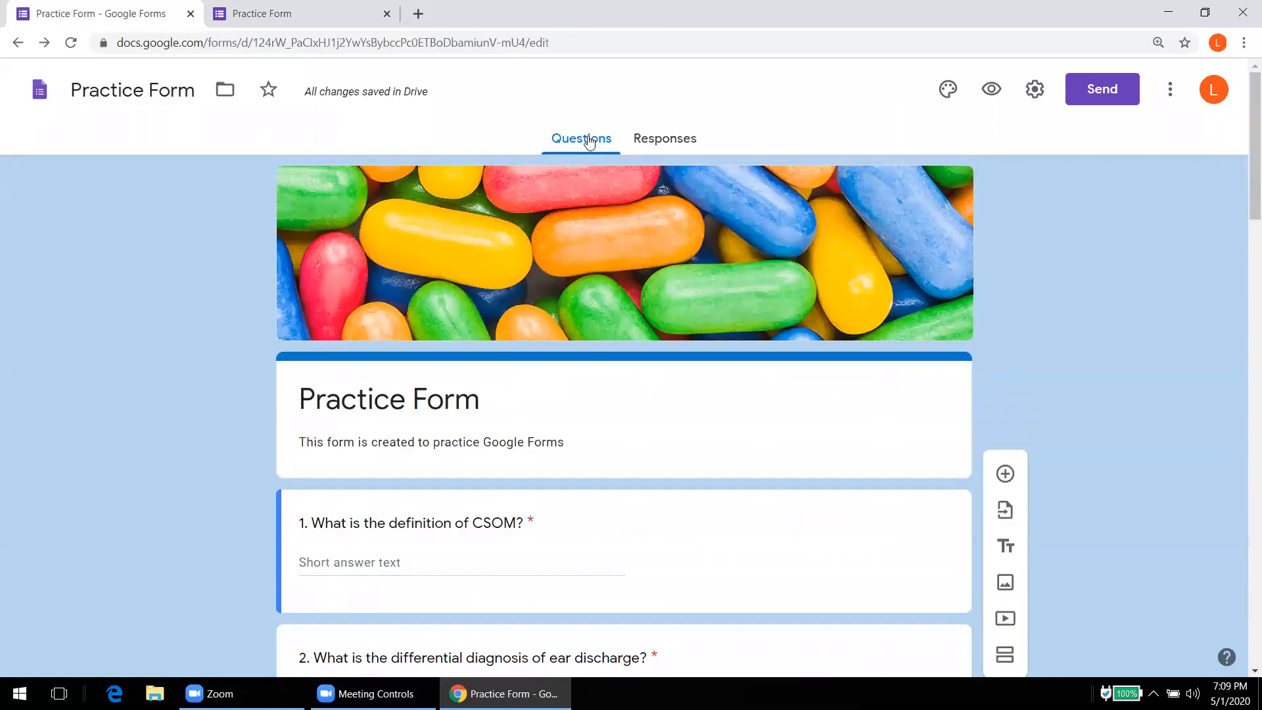
Step: On the Responses tab, leave Accepting responses off and click the Create Spreadsheet icon
left_click(659, 145)
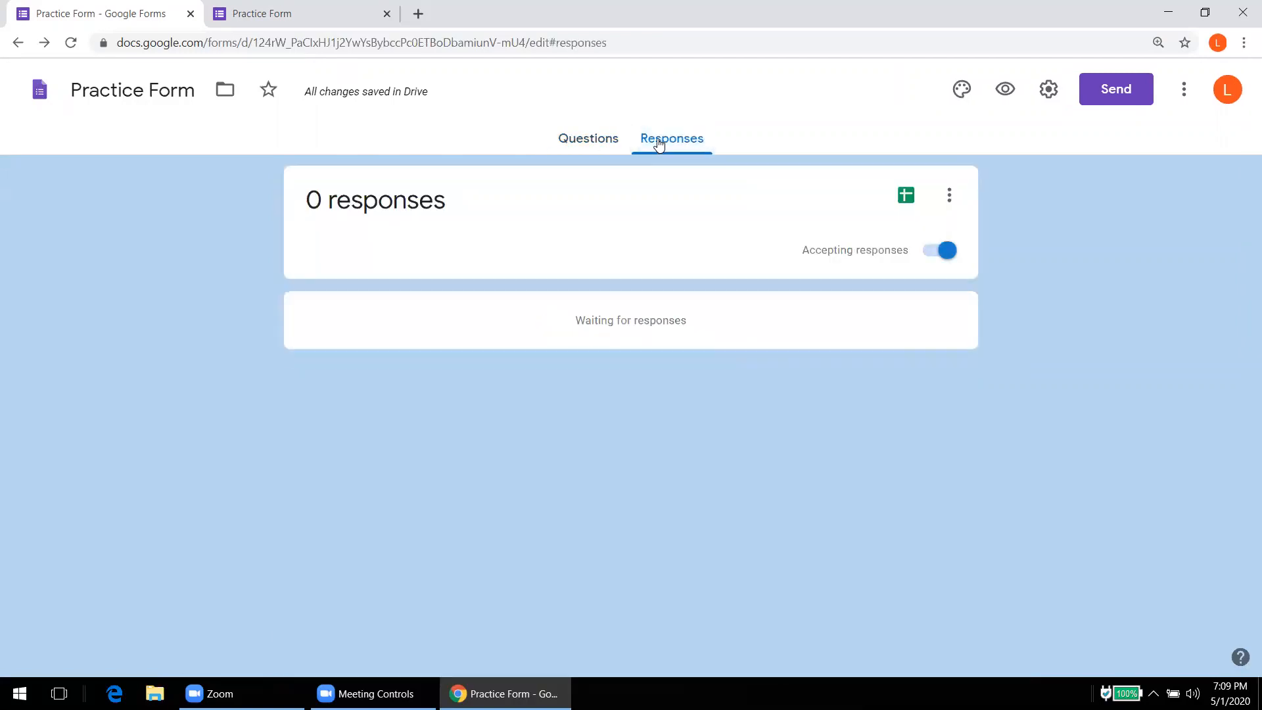
left_click(929, 255)
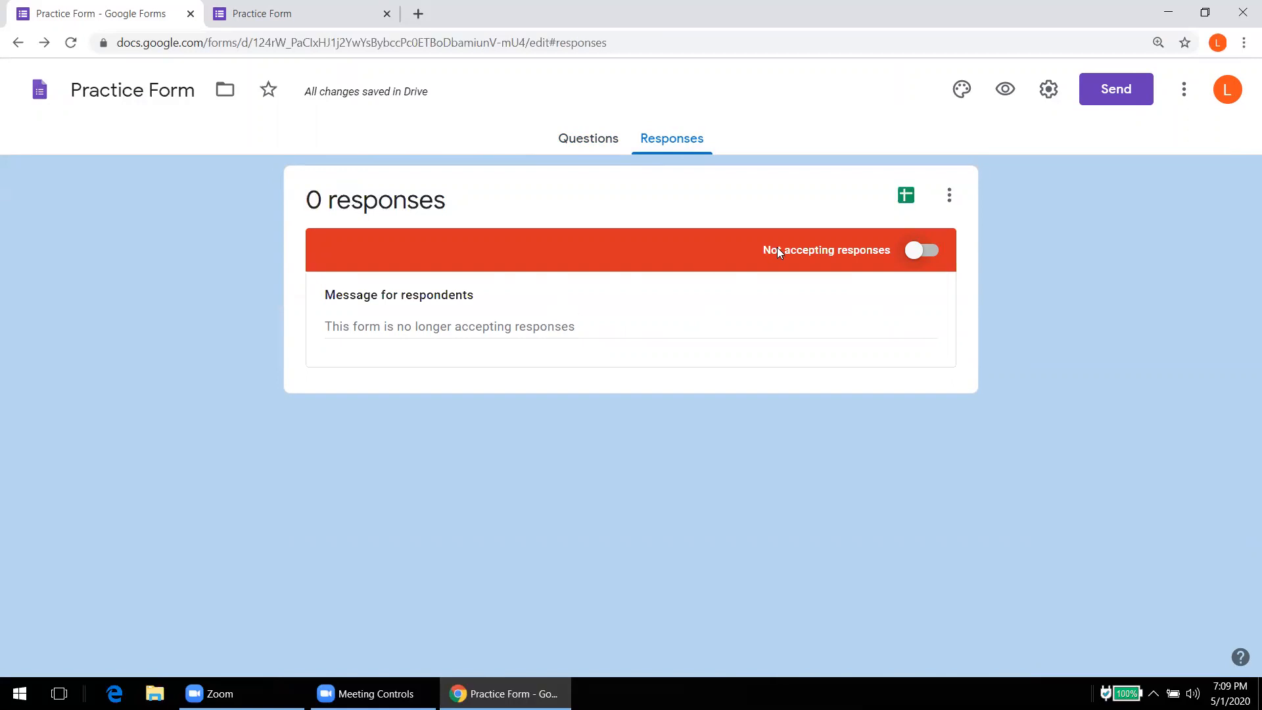
left_click(923, 251)
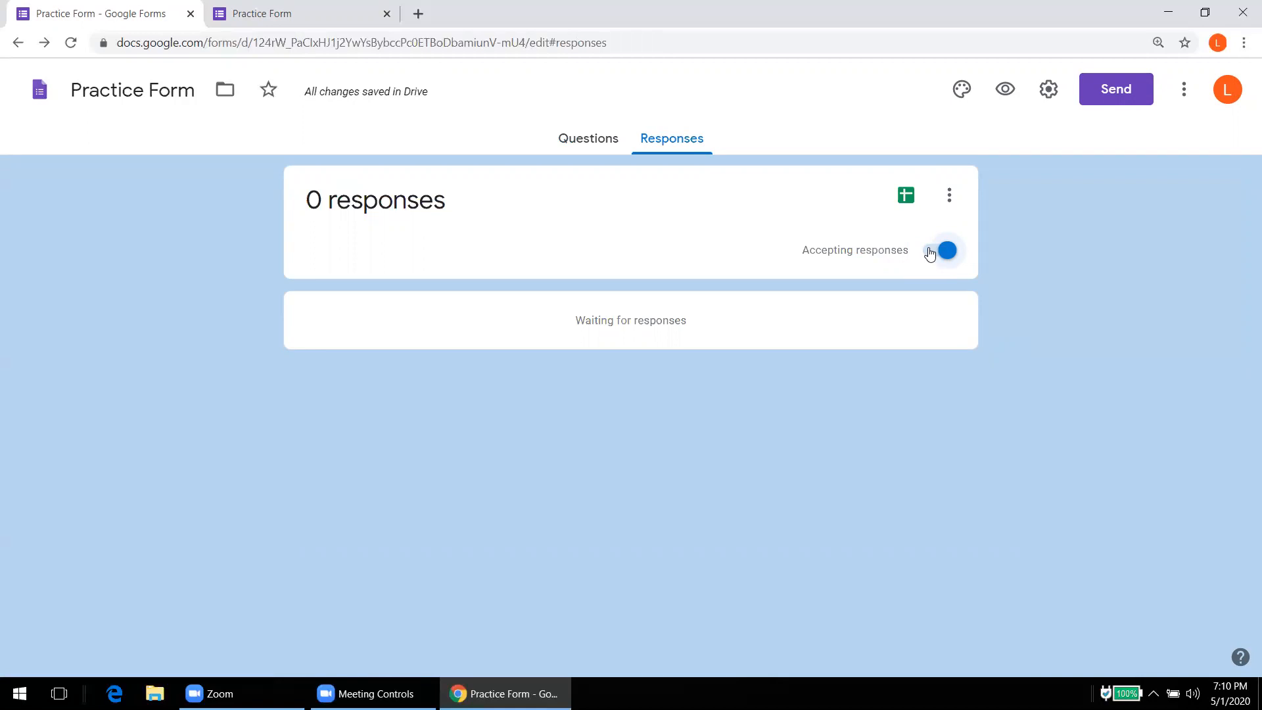
left_click(930, 252)
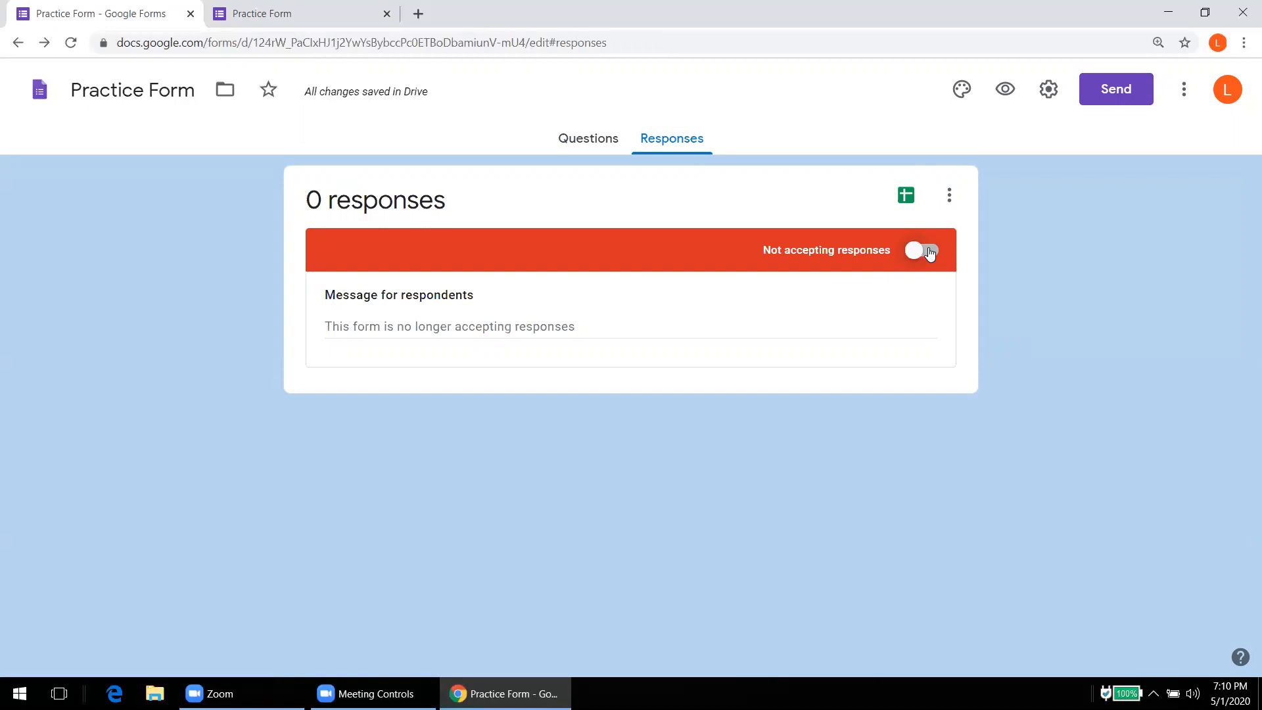
left_click(905, 198)
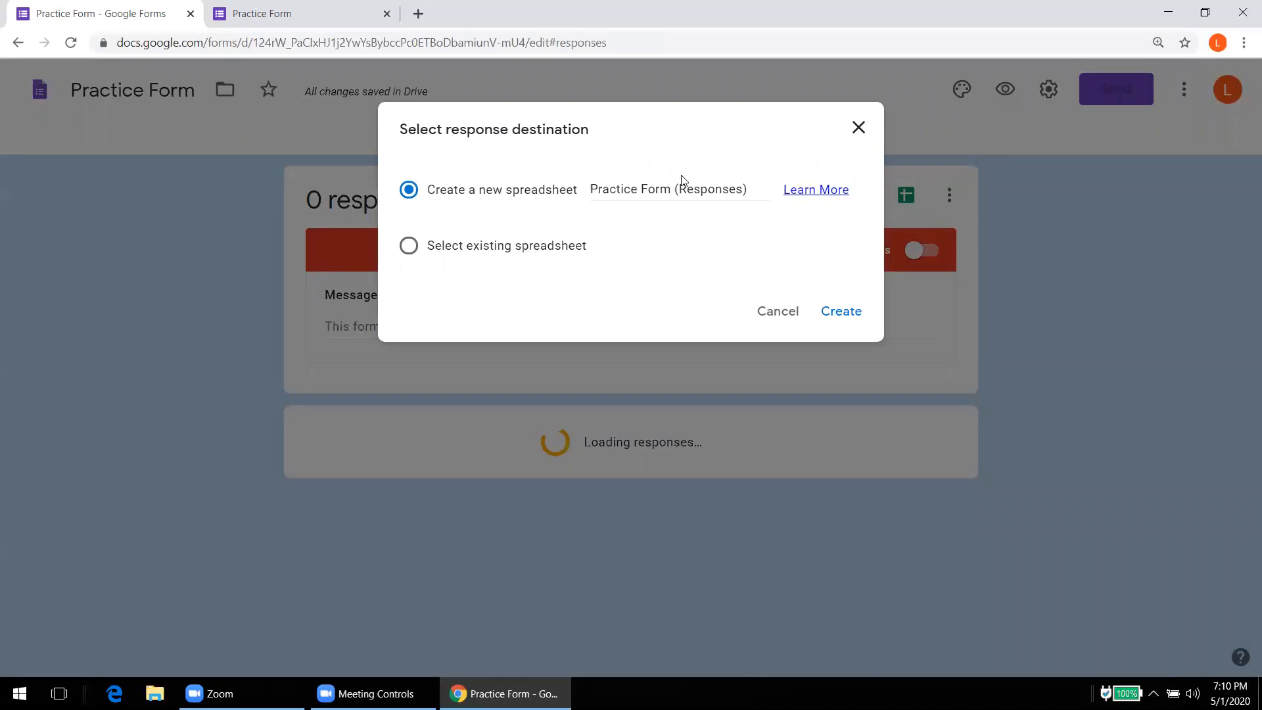
Step: Close the Select response destination dialog twice without linking, then dismiss the responses ⋮ menu
left_click(858, 131)
left_click(956, 200)
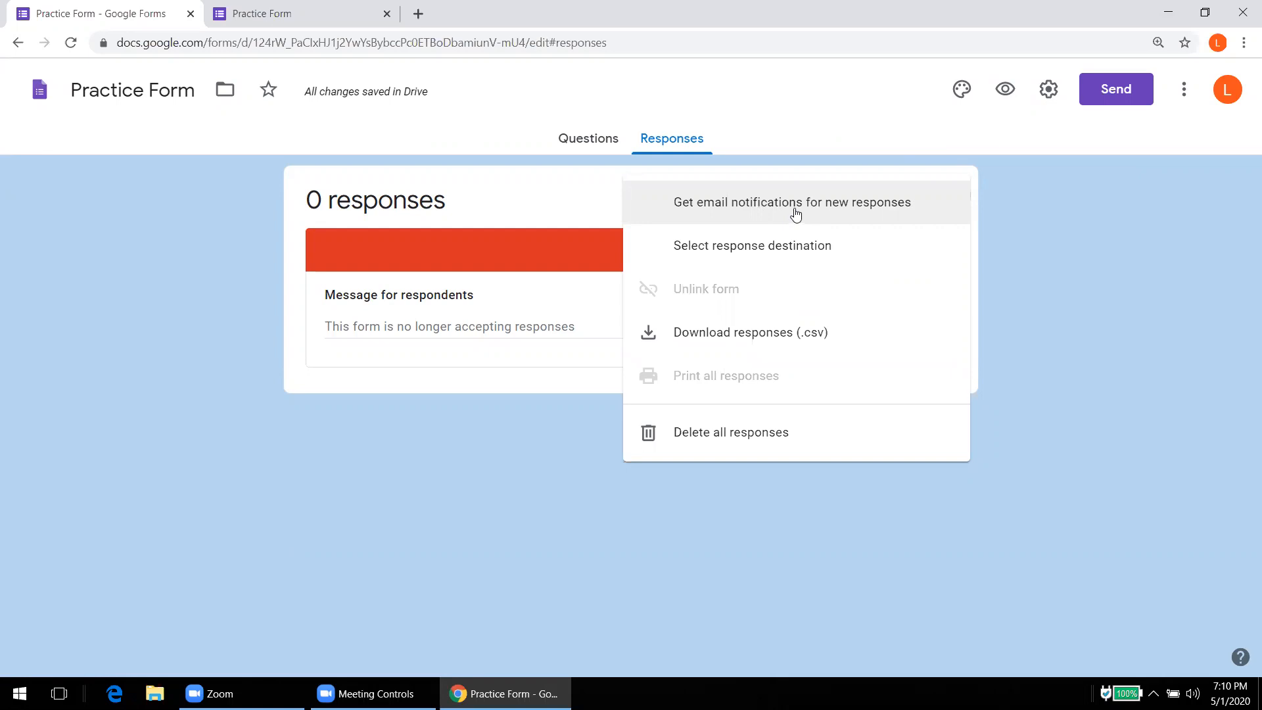
left_click(768, 249)
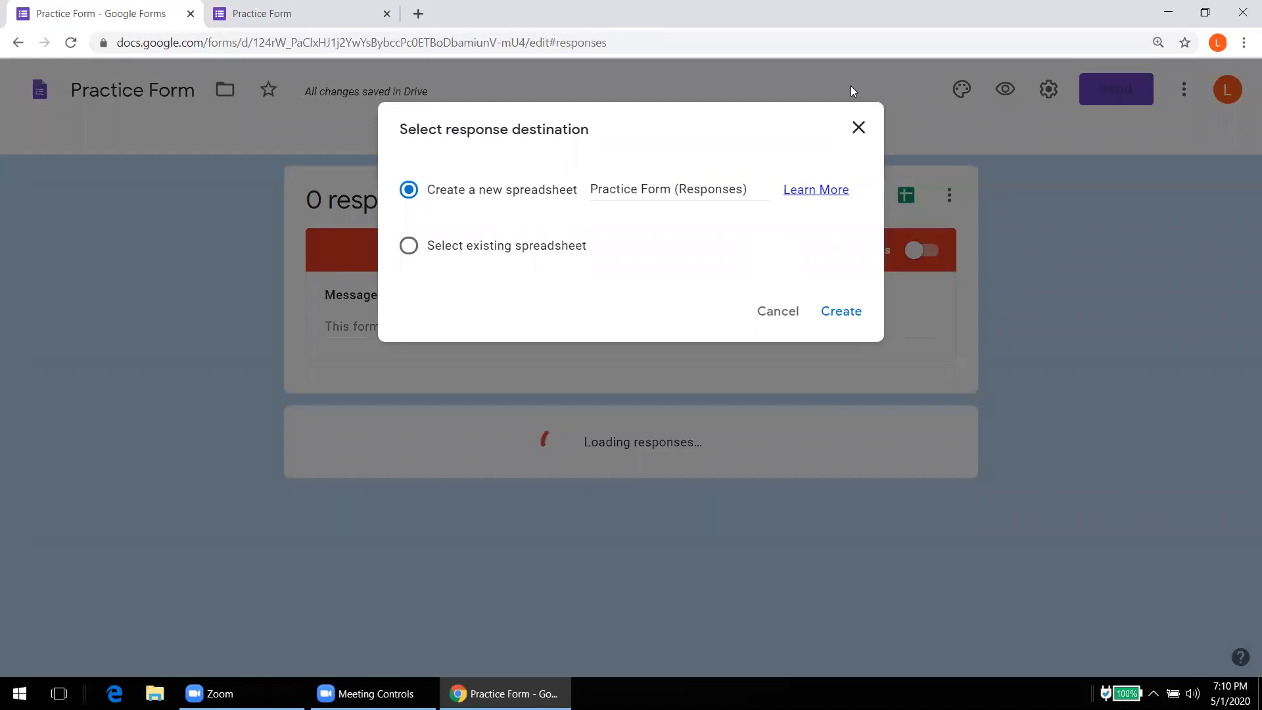
left_click(857, 128)
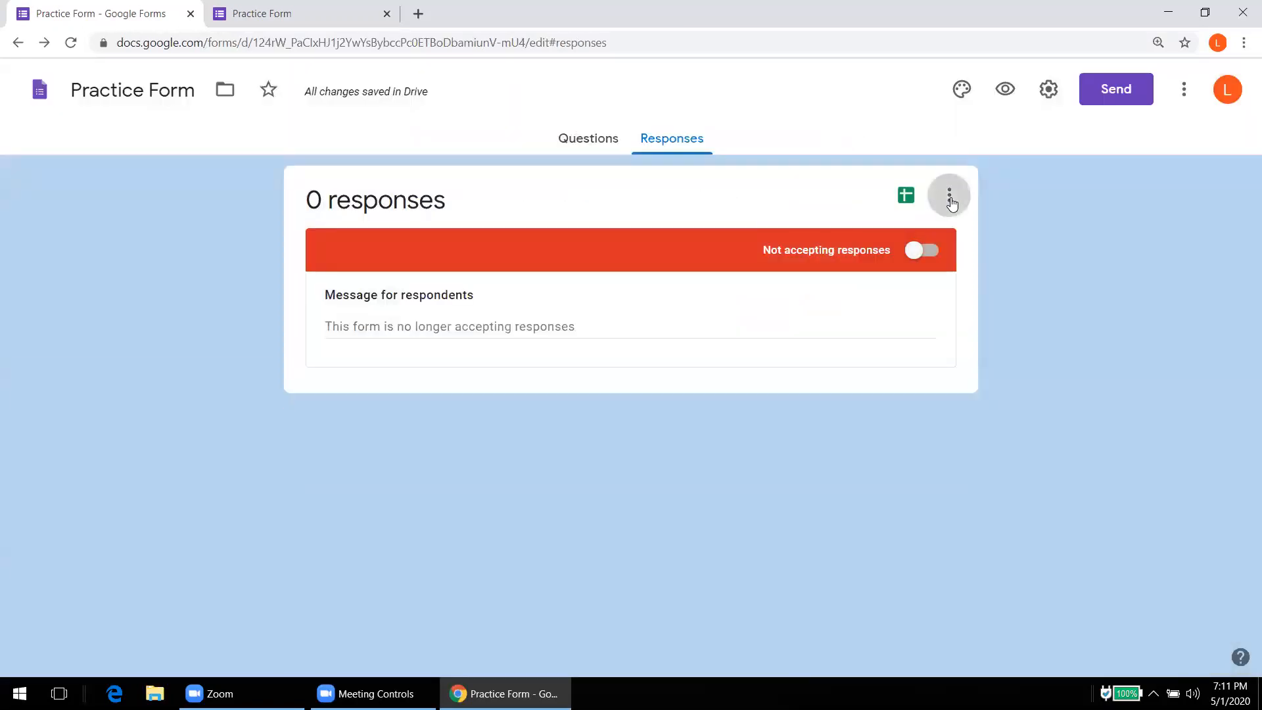
left_click(948, 196)
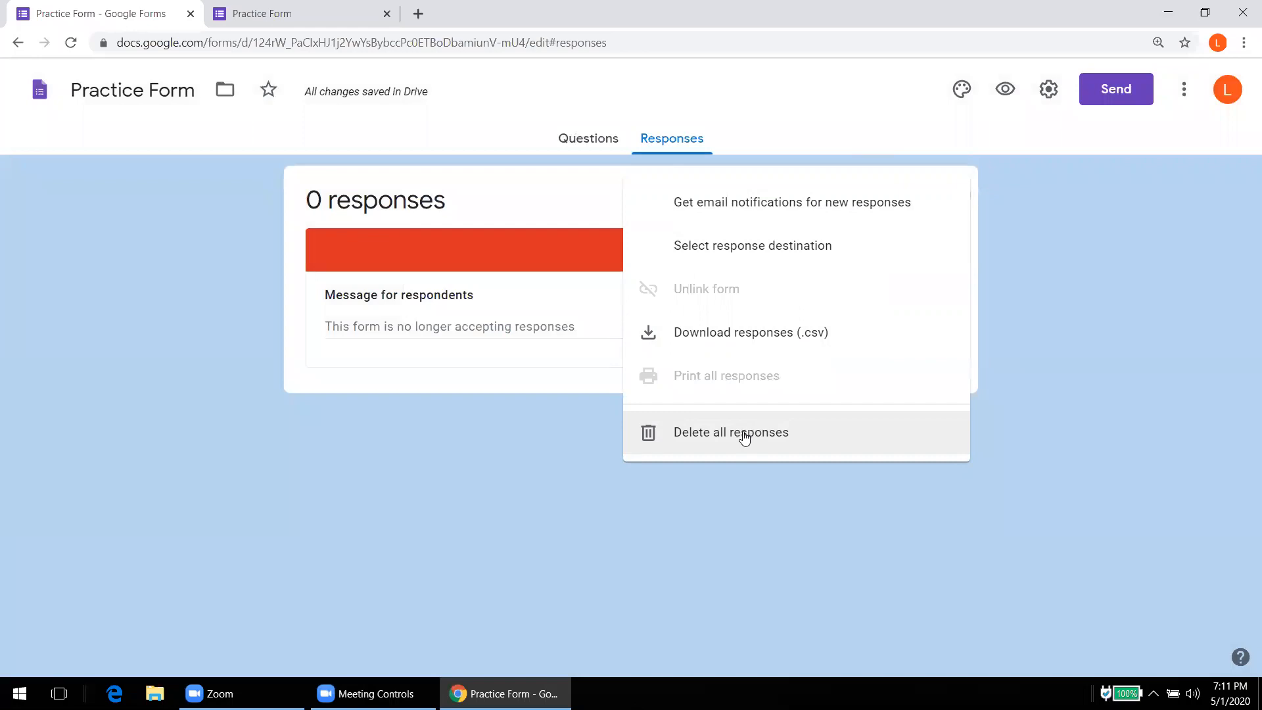
left_click(779, 474)
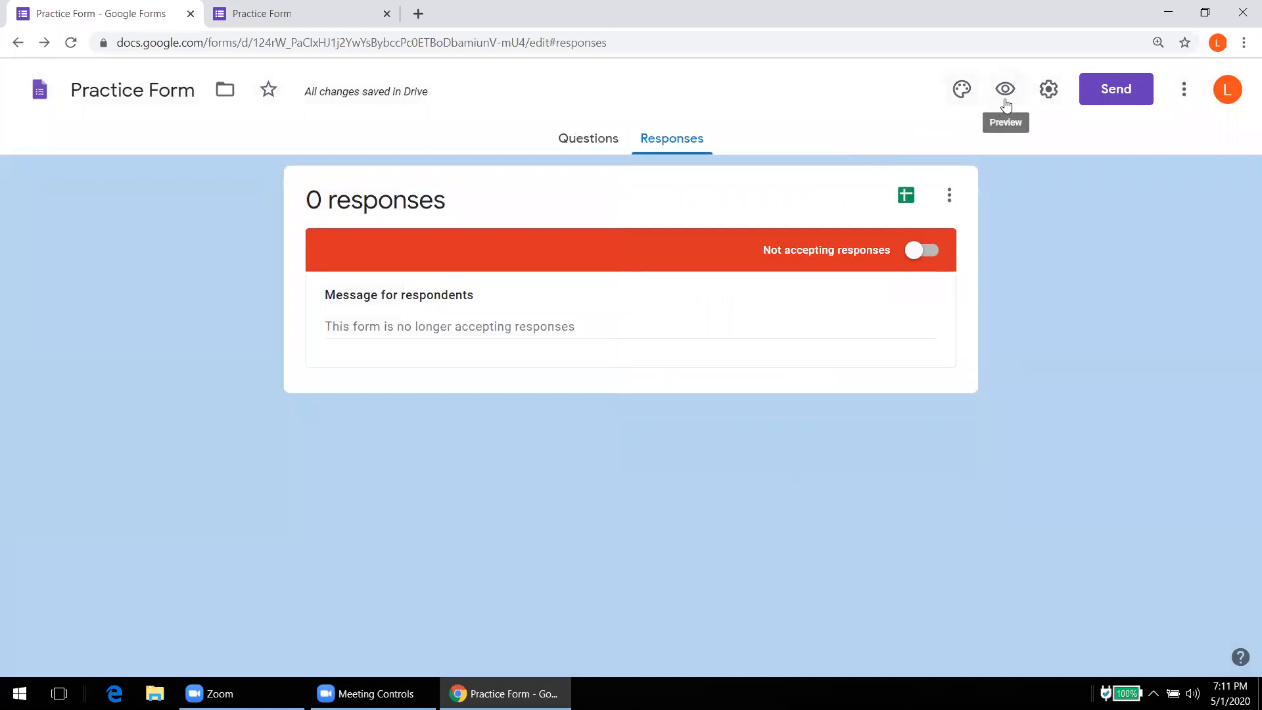
Step: In Settings, tick Collect email addresses and Response receipts 'If respondent requests it', then save
left_click(1051, 92)
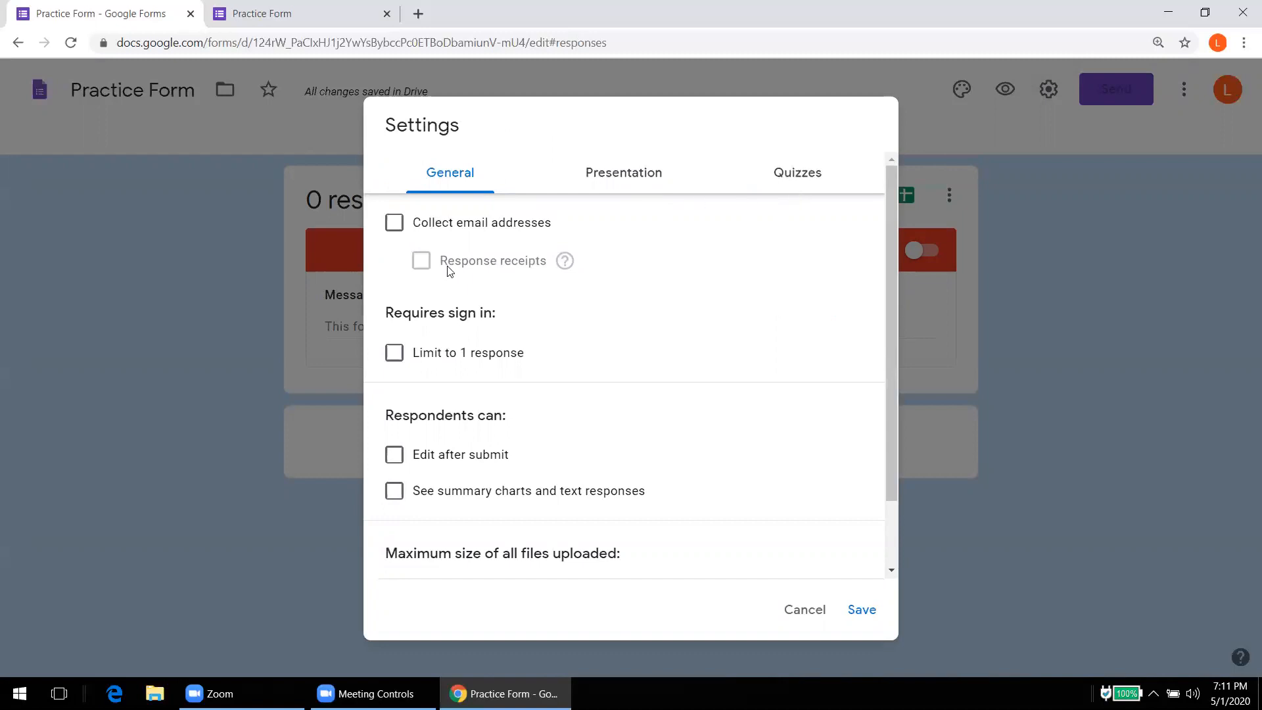
left_click(390, 231)
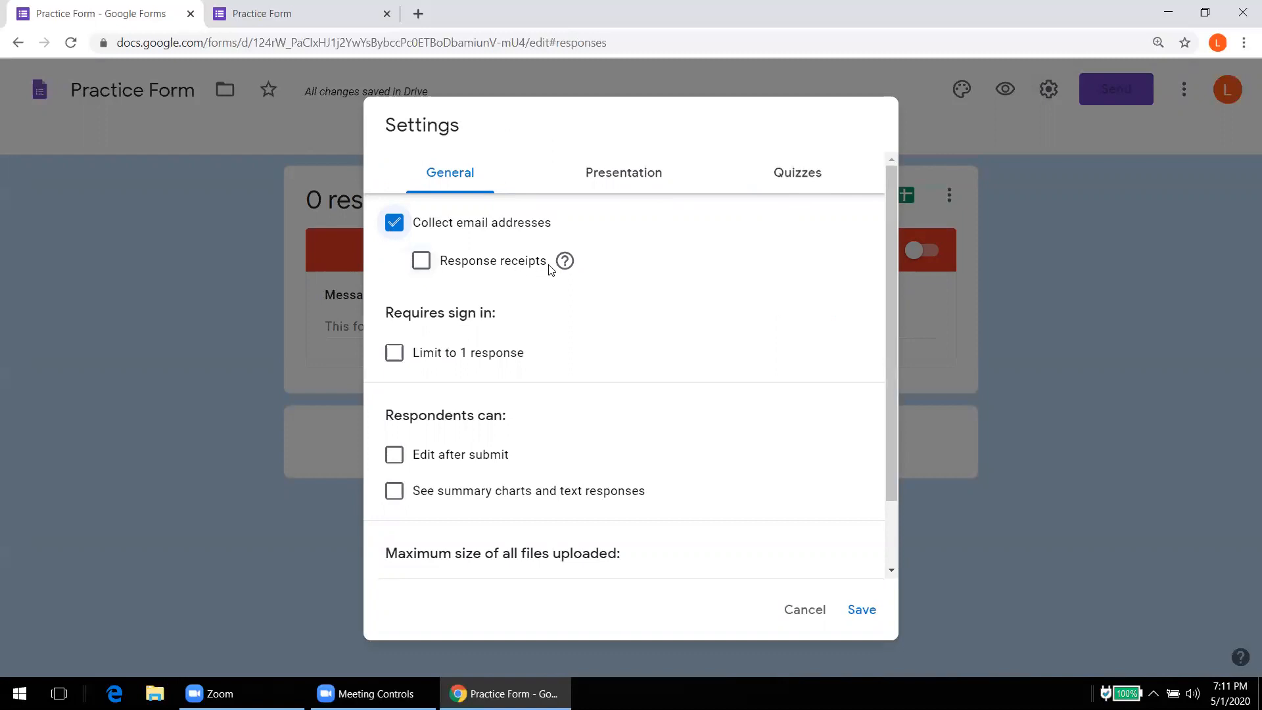
mouse_move(569, 266)
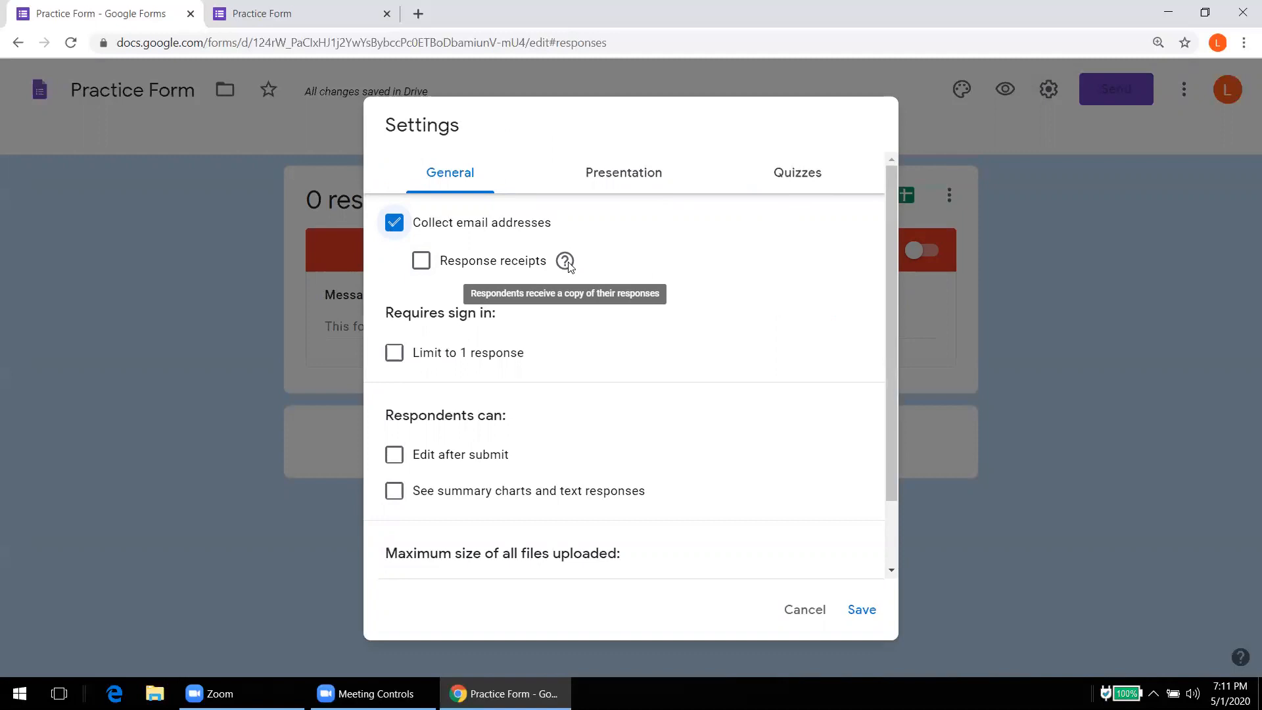
left_click(420, 270)
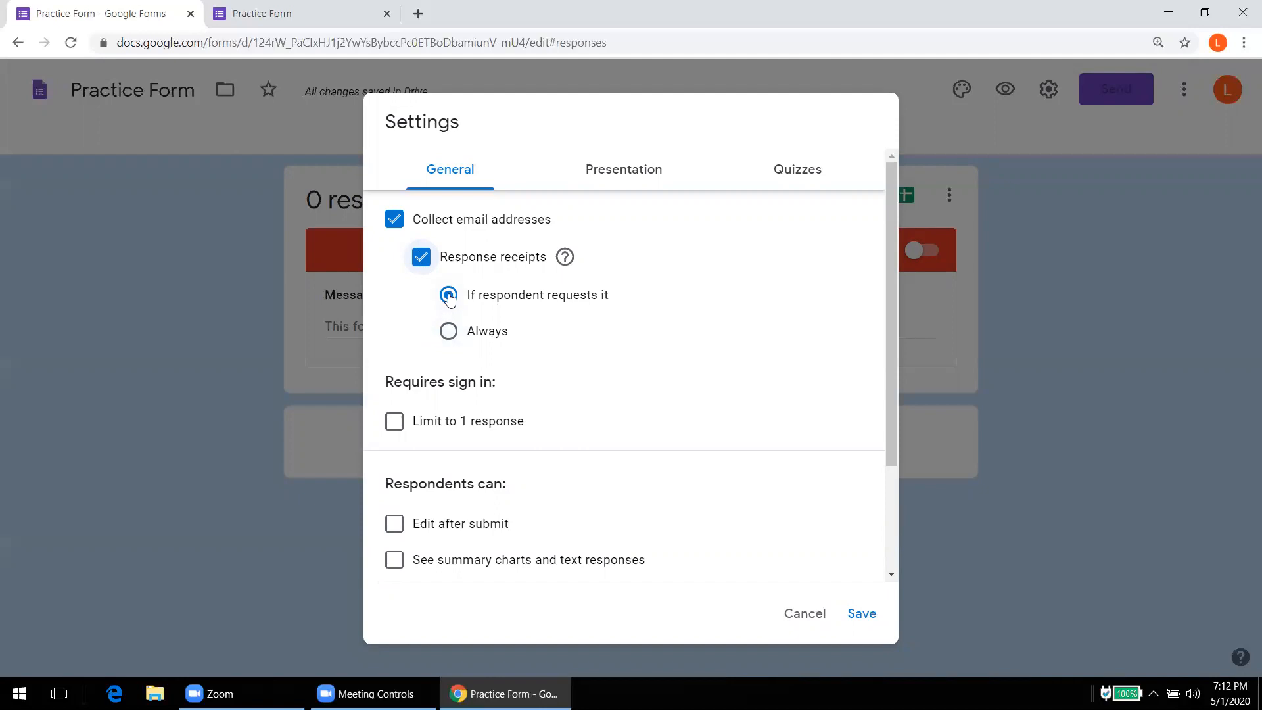
left_click(862, 614)
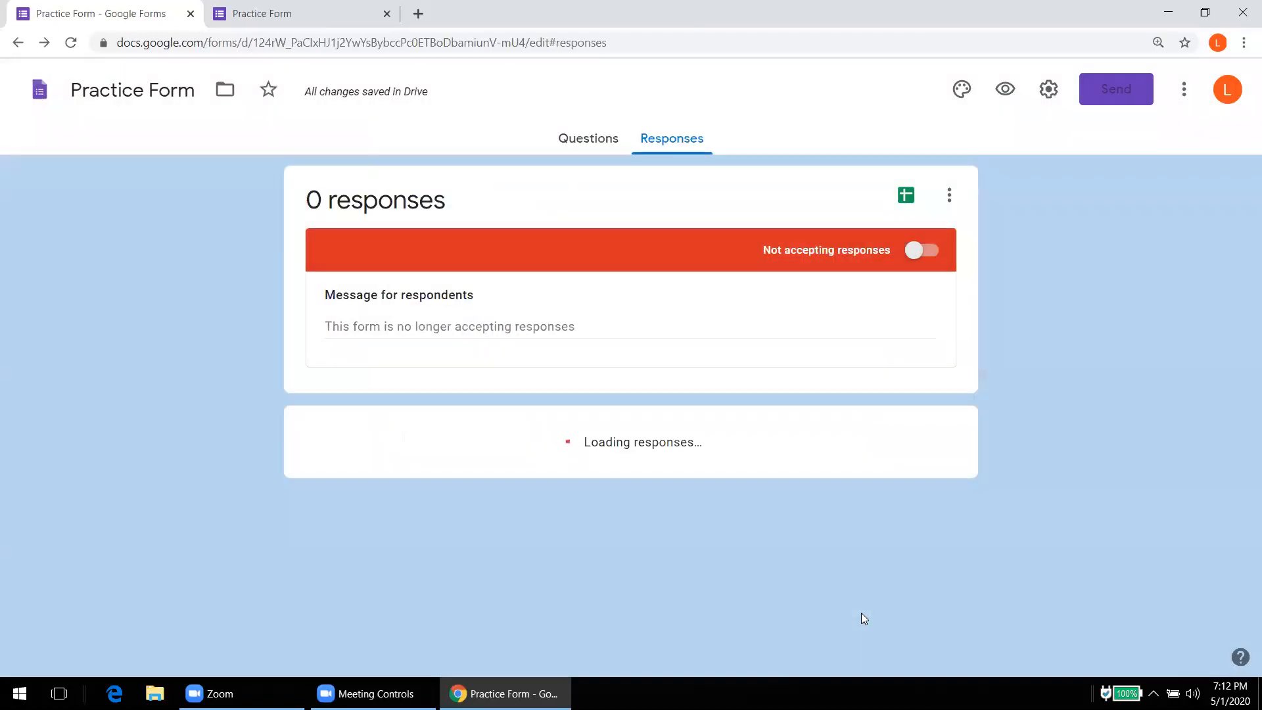
Step: Reload the live form, then switch Accepting responses back on in the editor
key("ctrl+Tab")
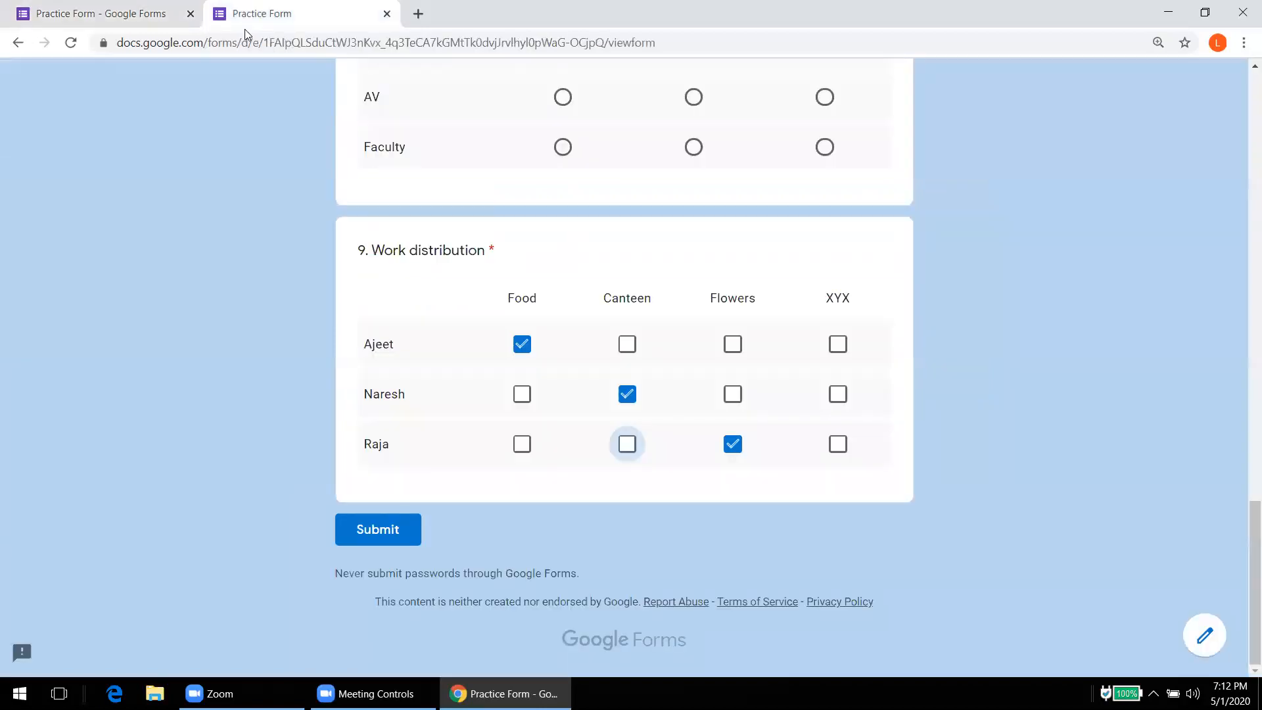
left_click(71, 44)
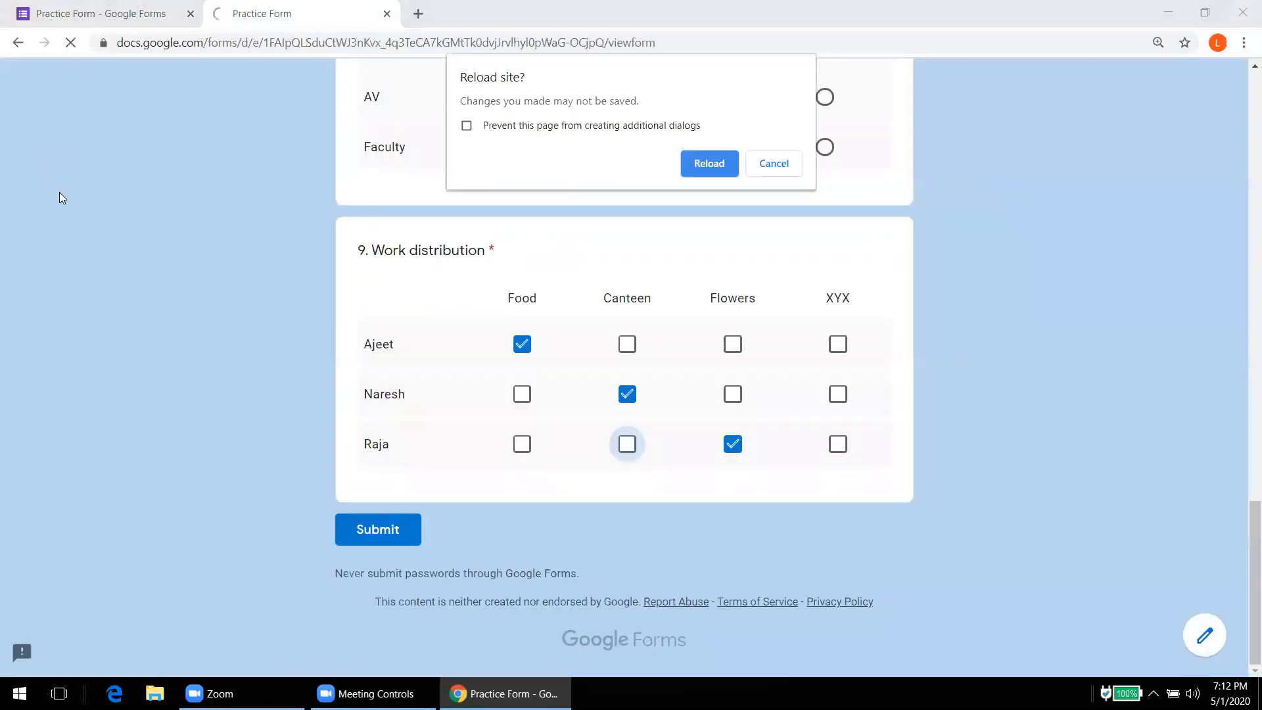
key("Return")
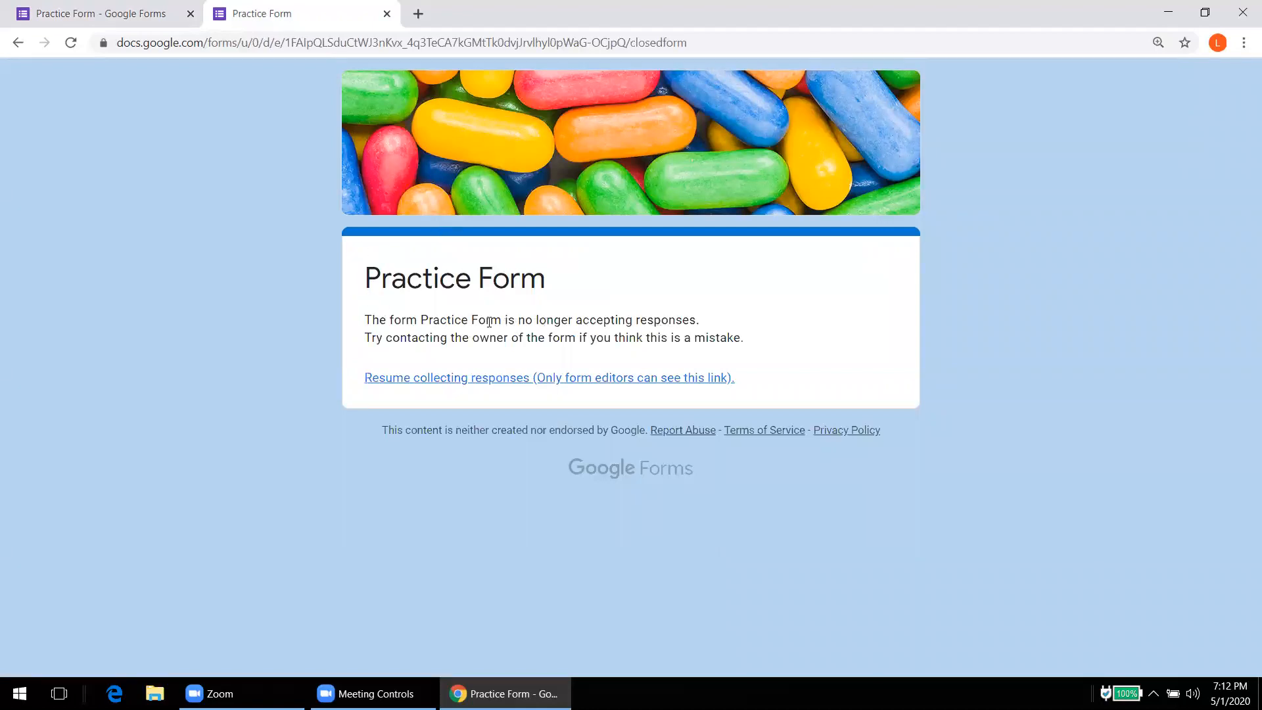
left_click(156, 18)
left_click(936, 256)
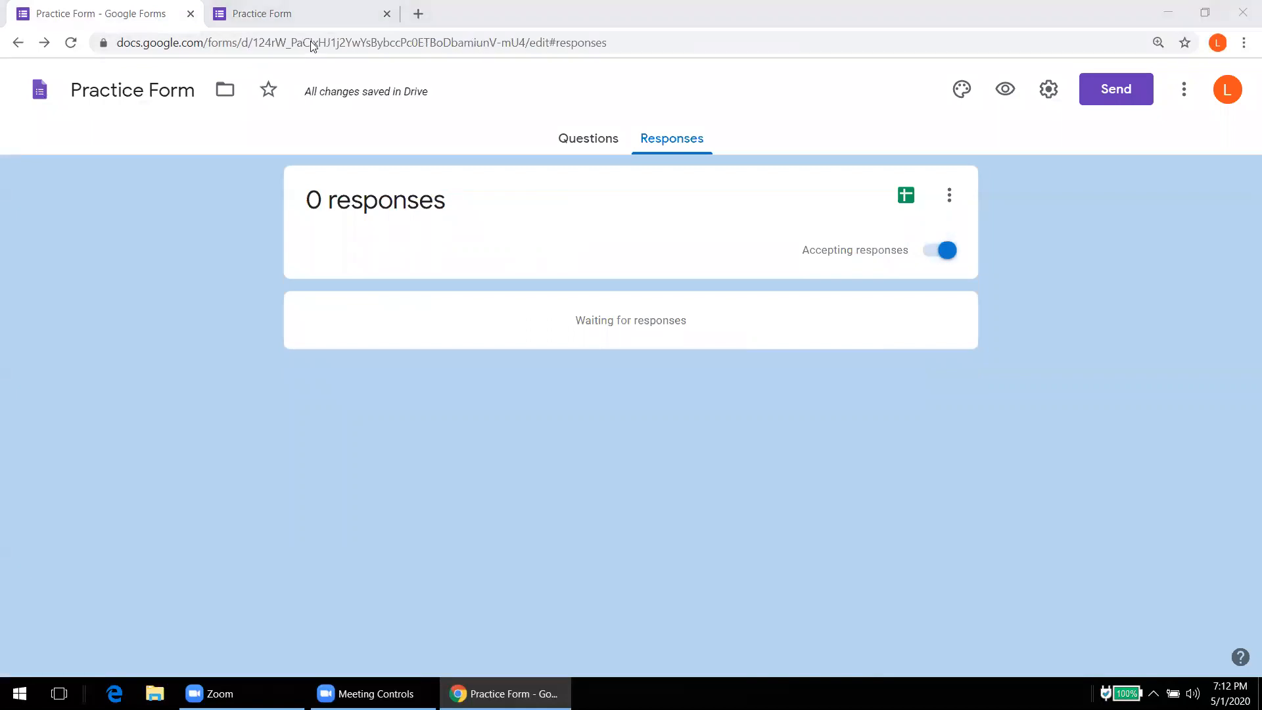
Step: Reload the live form and scroll through it to confirm the email field appears
key("ctrl+Tab")
left_click(71, 43)
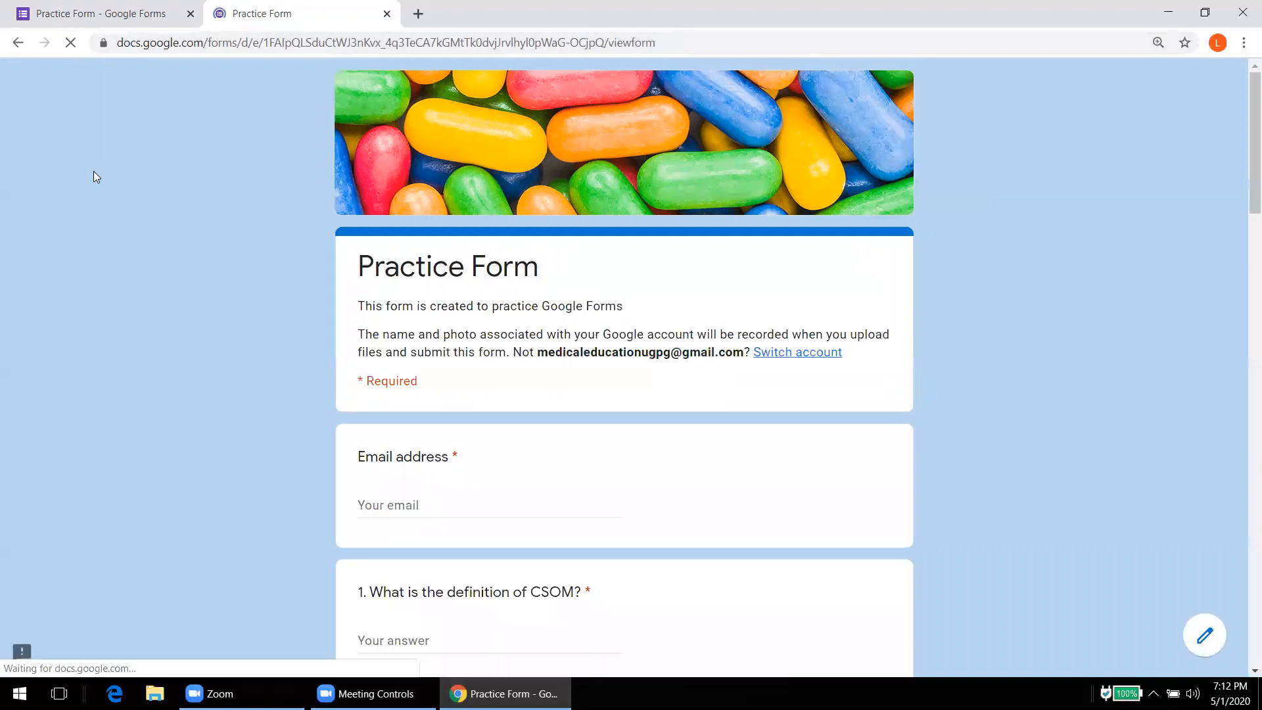
scroll(93, 171, "down", 3)
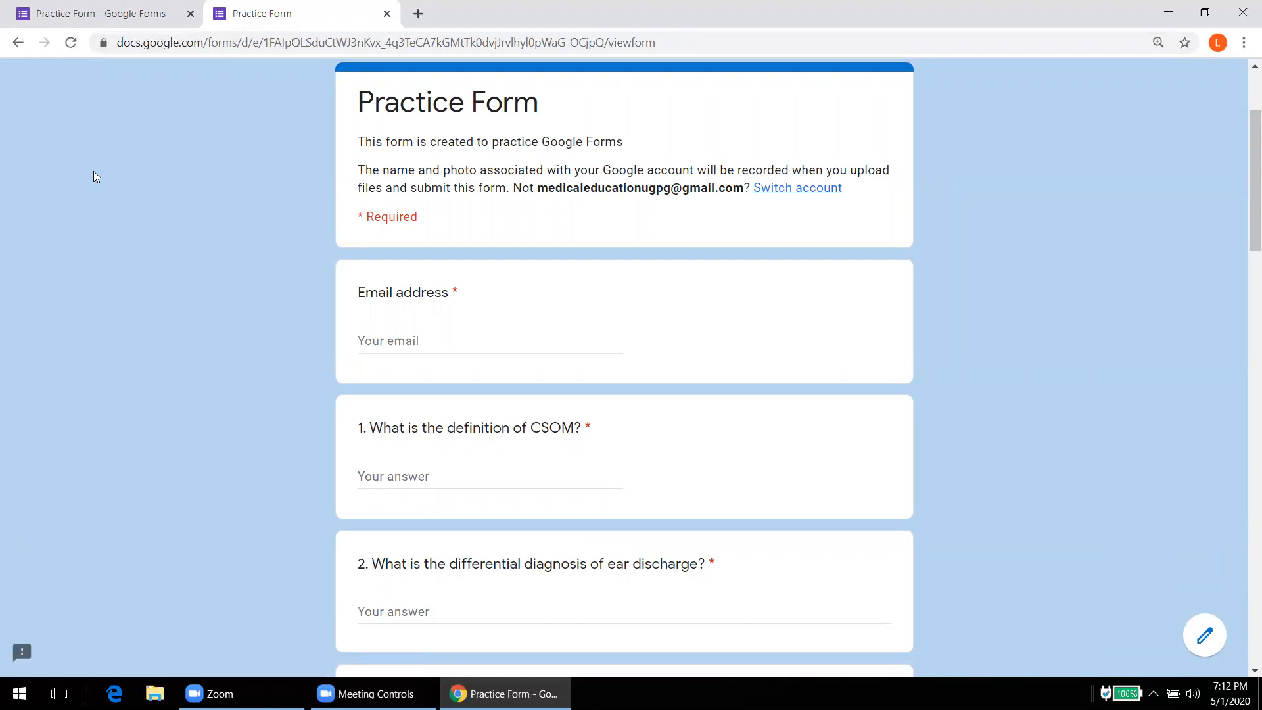
scroll(94, 172, "down", 15)
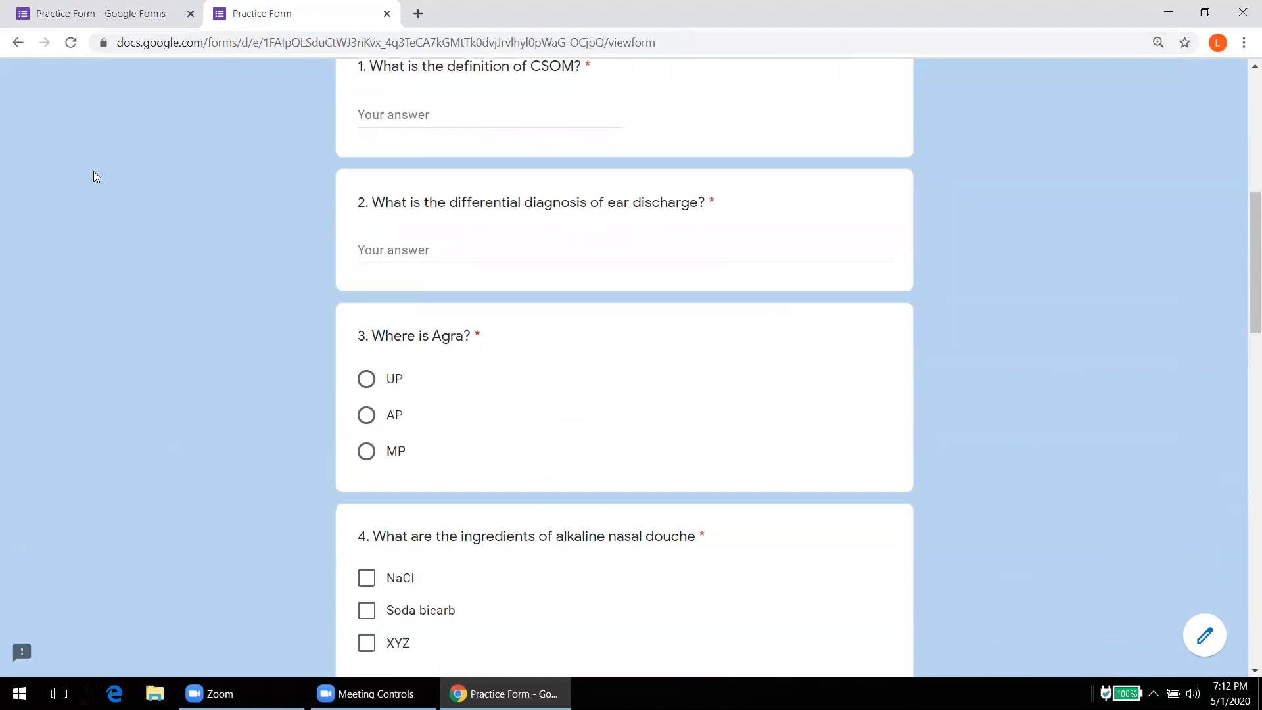
scroll(94, 172, "down", 8)
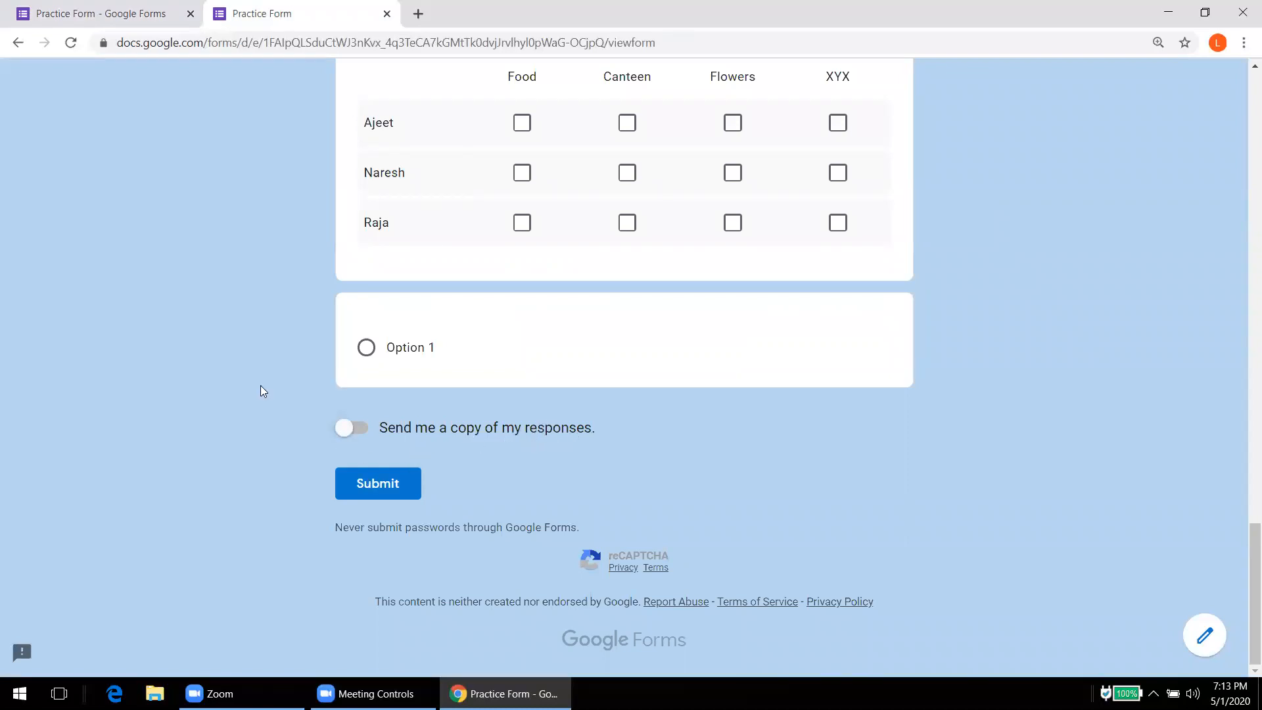
left_click(107, 9)
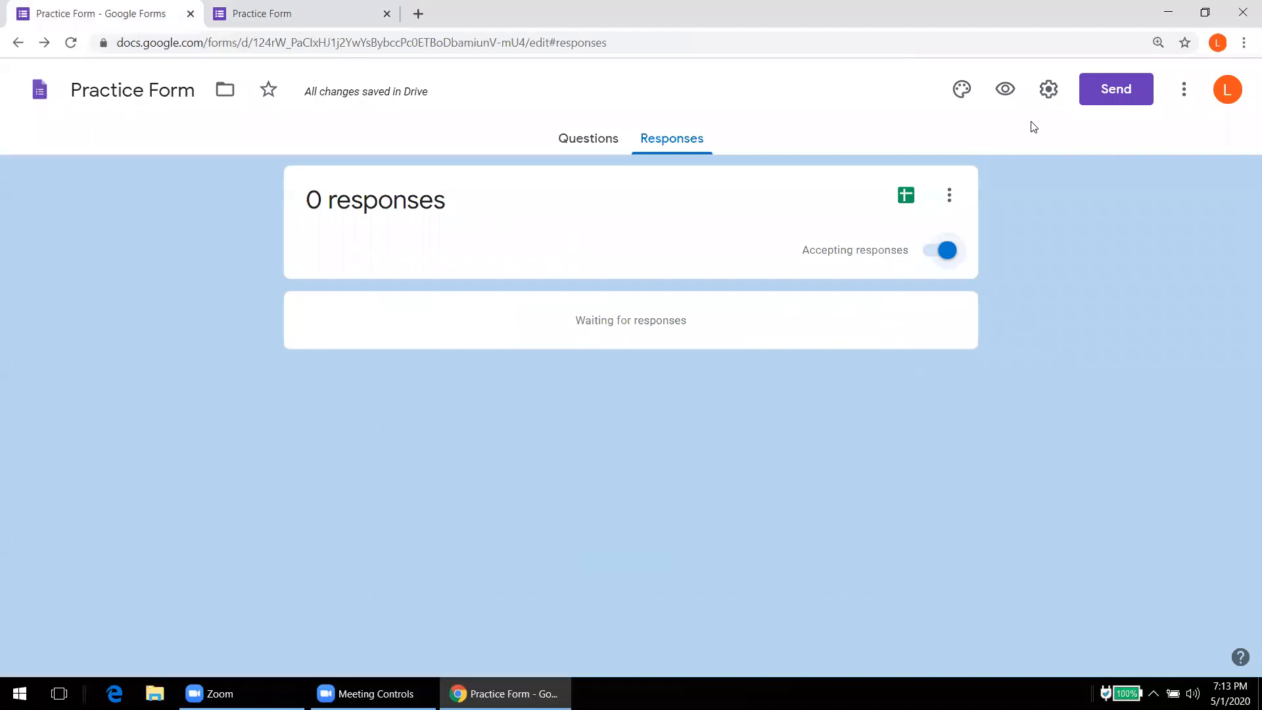
Step: Set response receipts to Always and limit each respondent to 1 response
left_click(1048, 88)
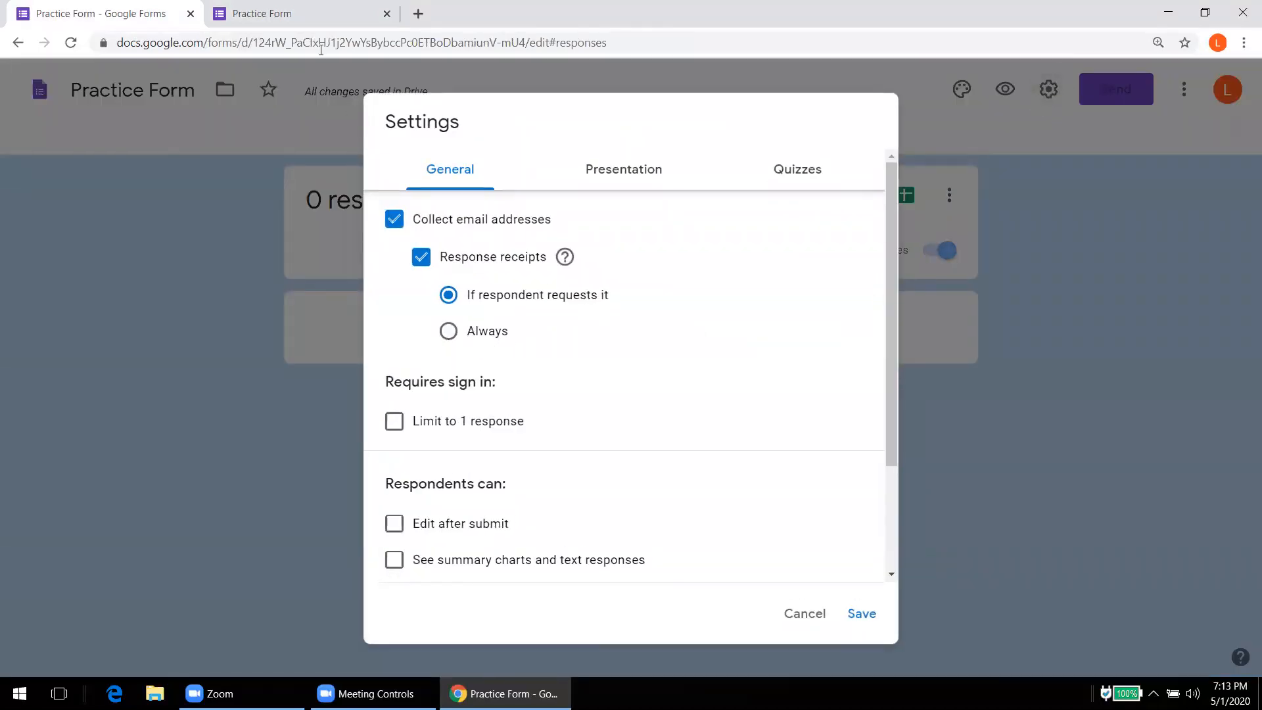
key("ctrl+Tab")
left_click(359, 433)
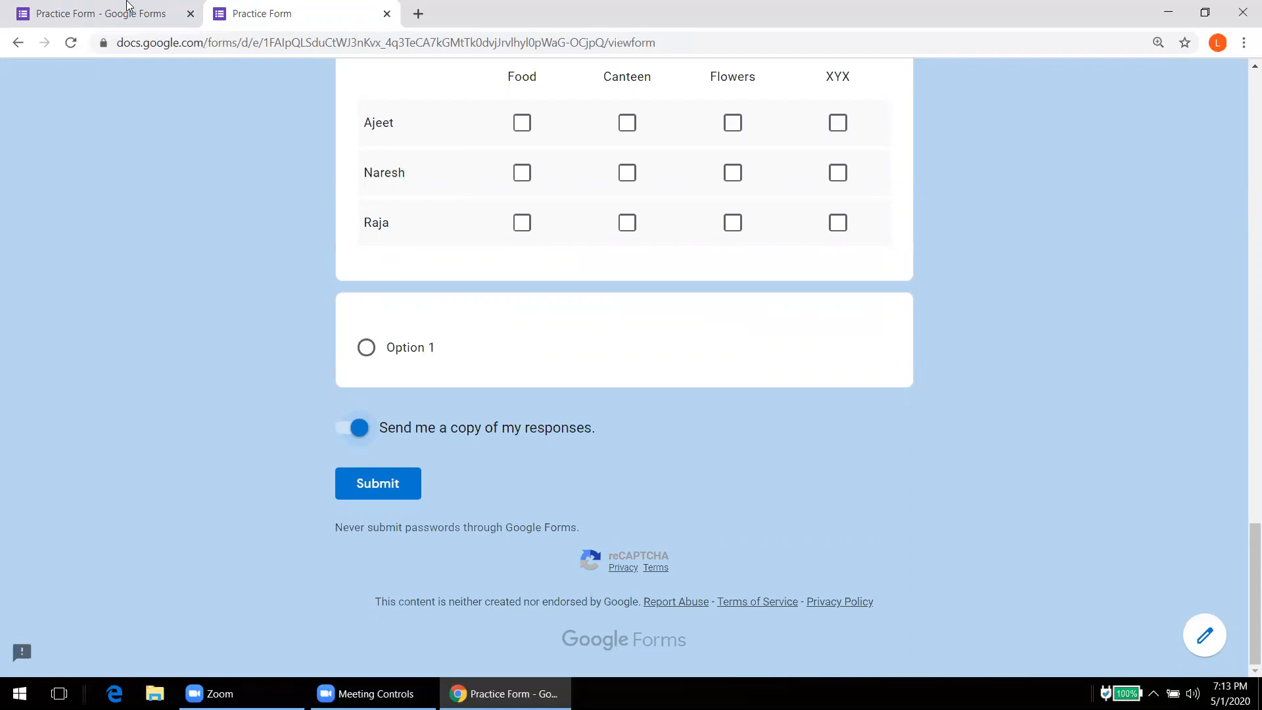
left_click(132, 7)
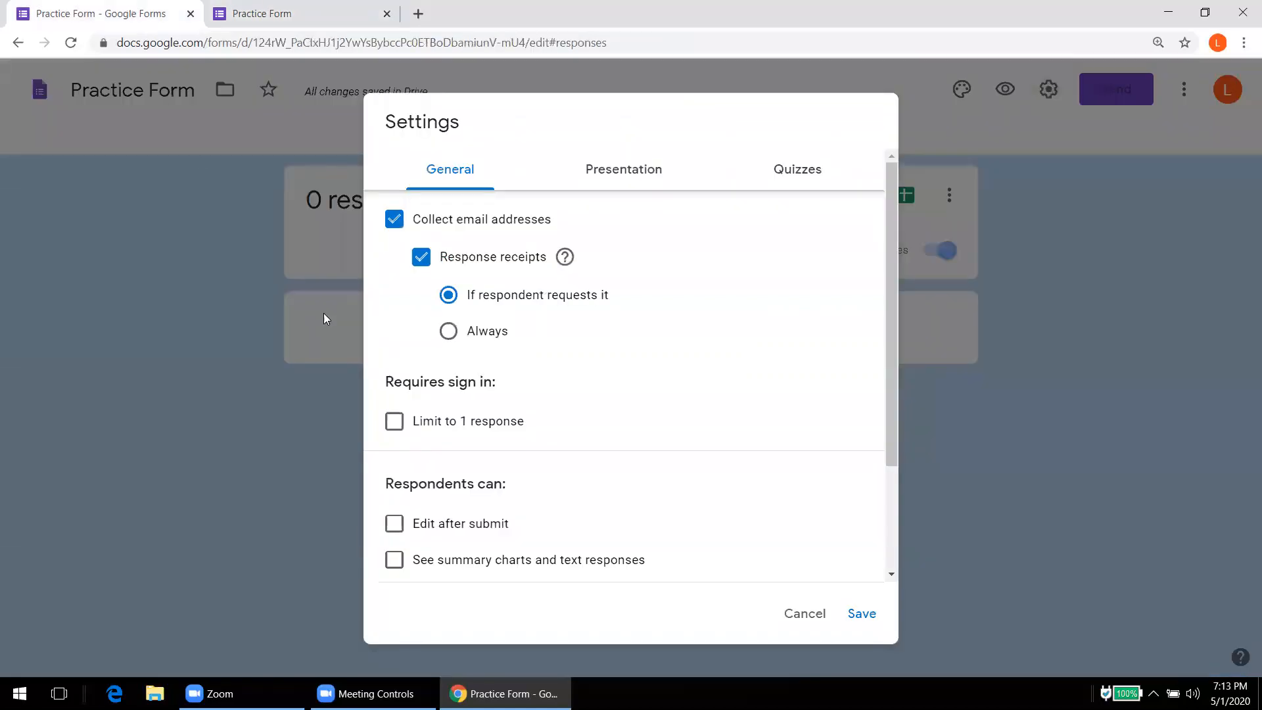
left_click(449, 332)
left_click(395, 423)
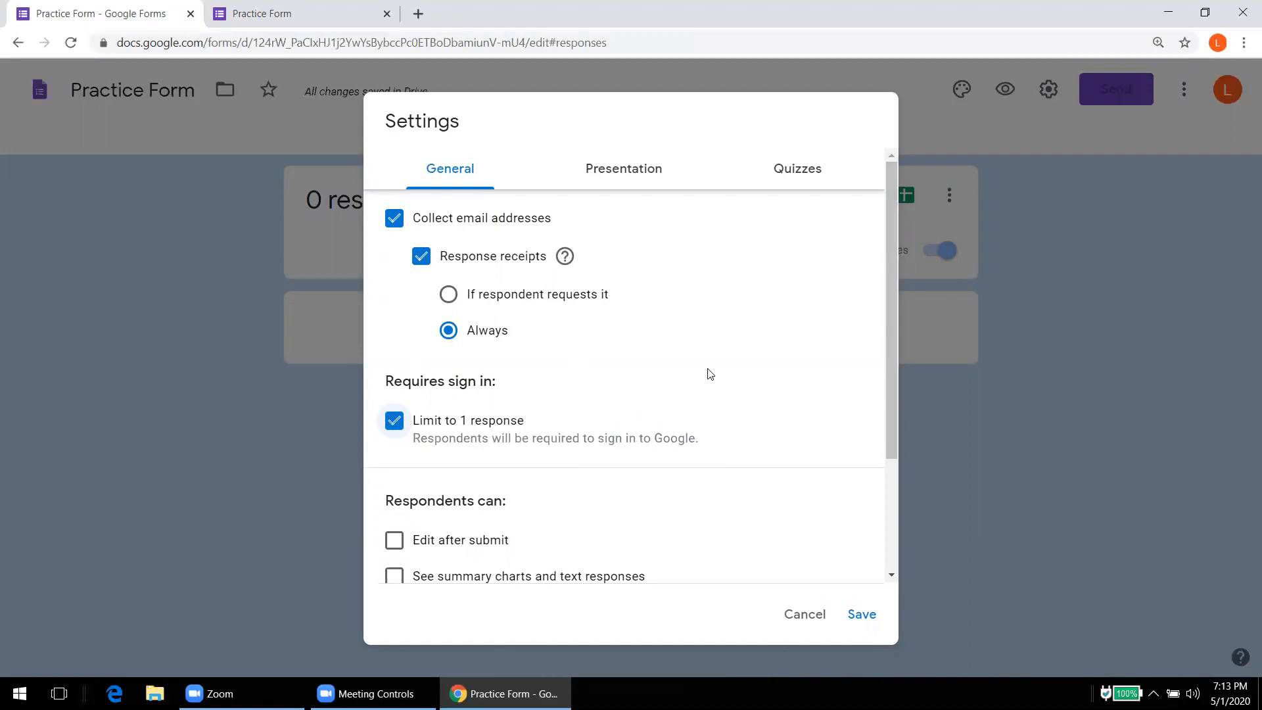
Step: Keep the maximum upload size at 1 GB and save the settings
left_click_drag(893, 360, 892, 514)
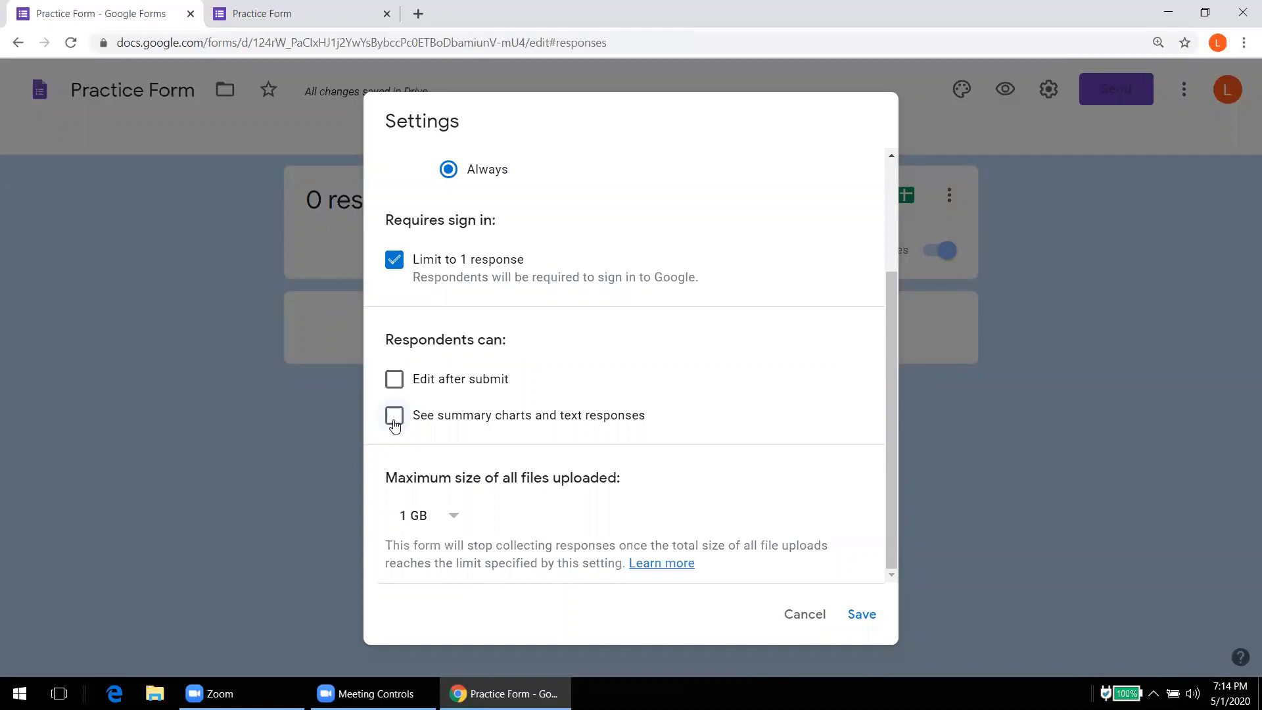
left_click_drag(891, 407, 891, 429)
left_click(453, 519)
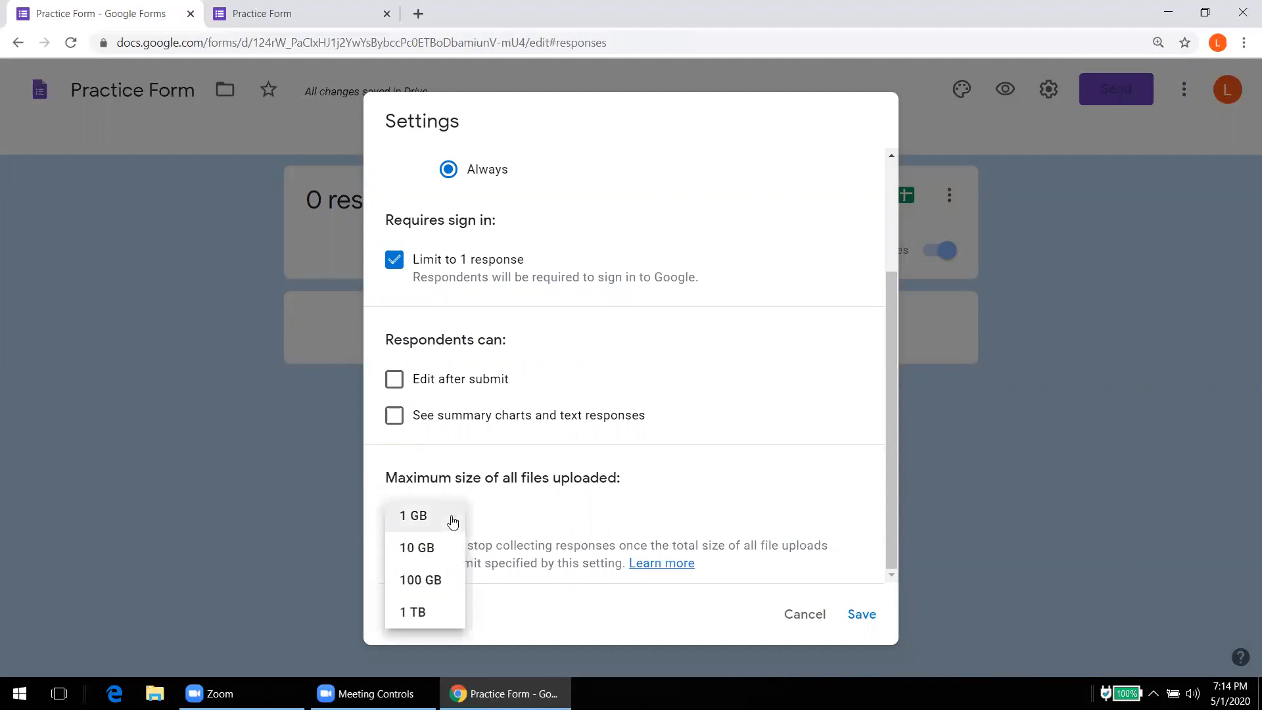
left_click(477, 519)
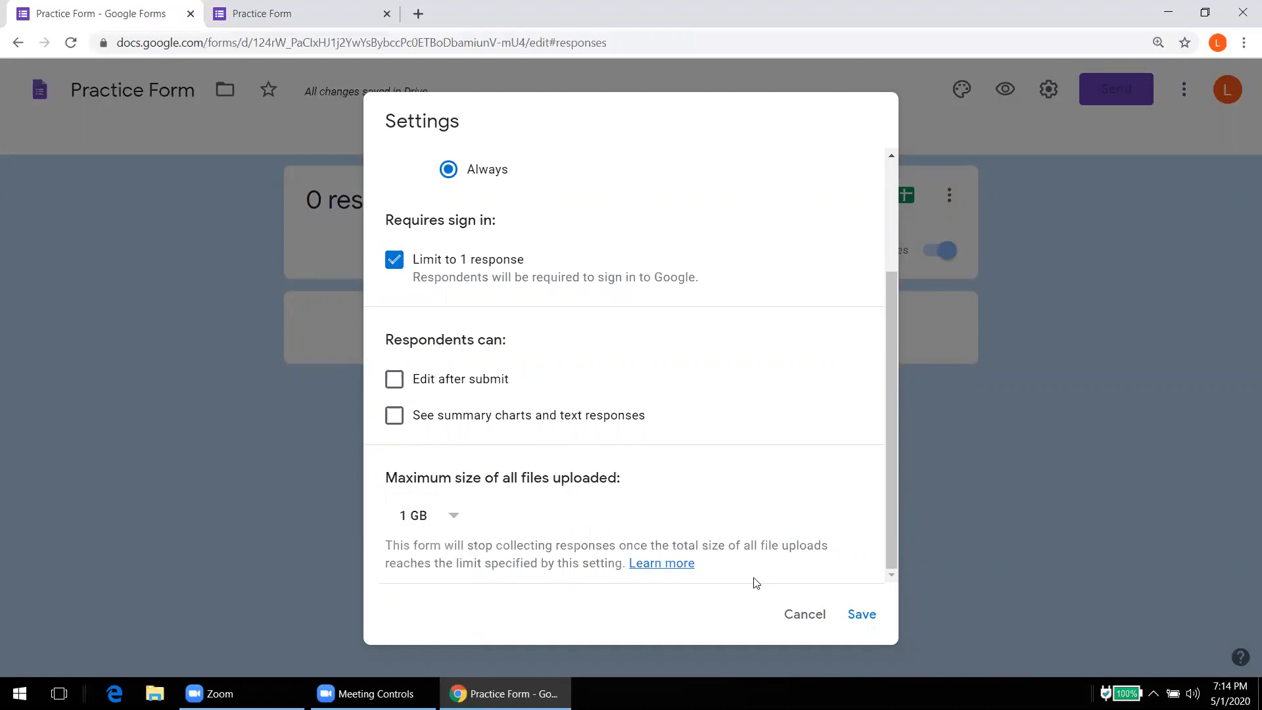
left_click(860, 616)
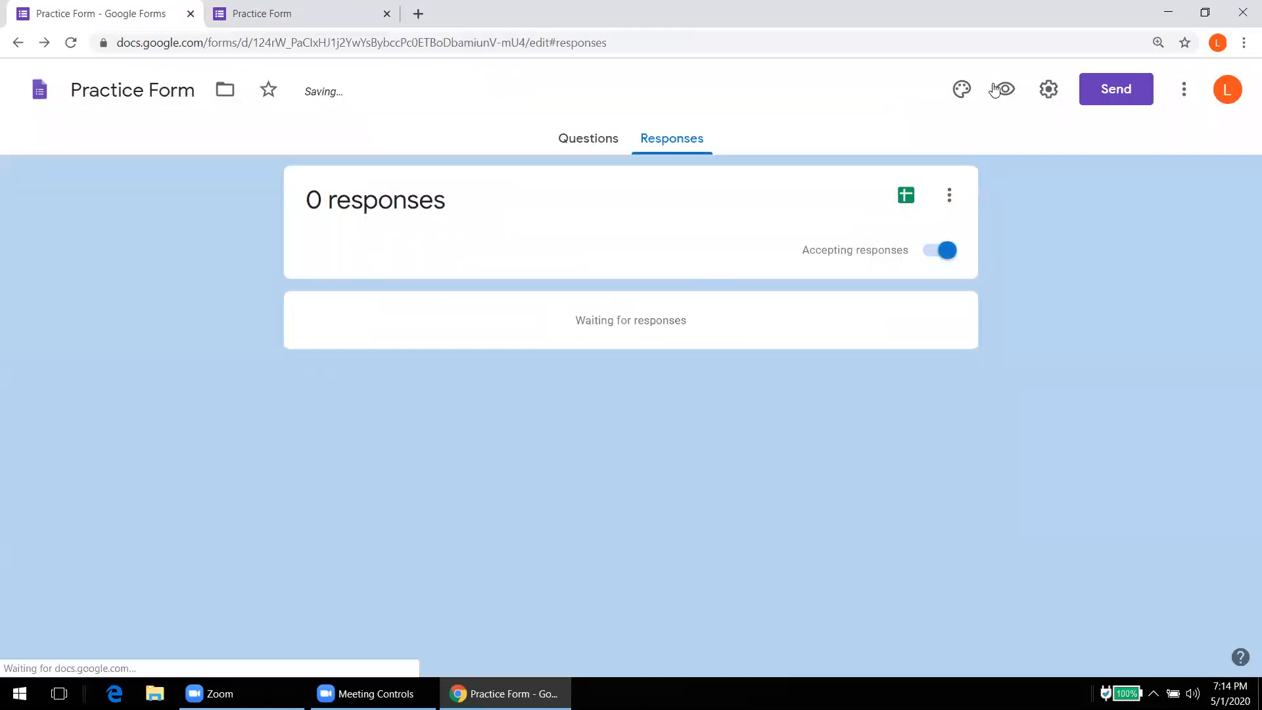
left_click(1047, 89)
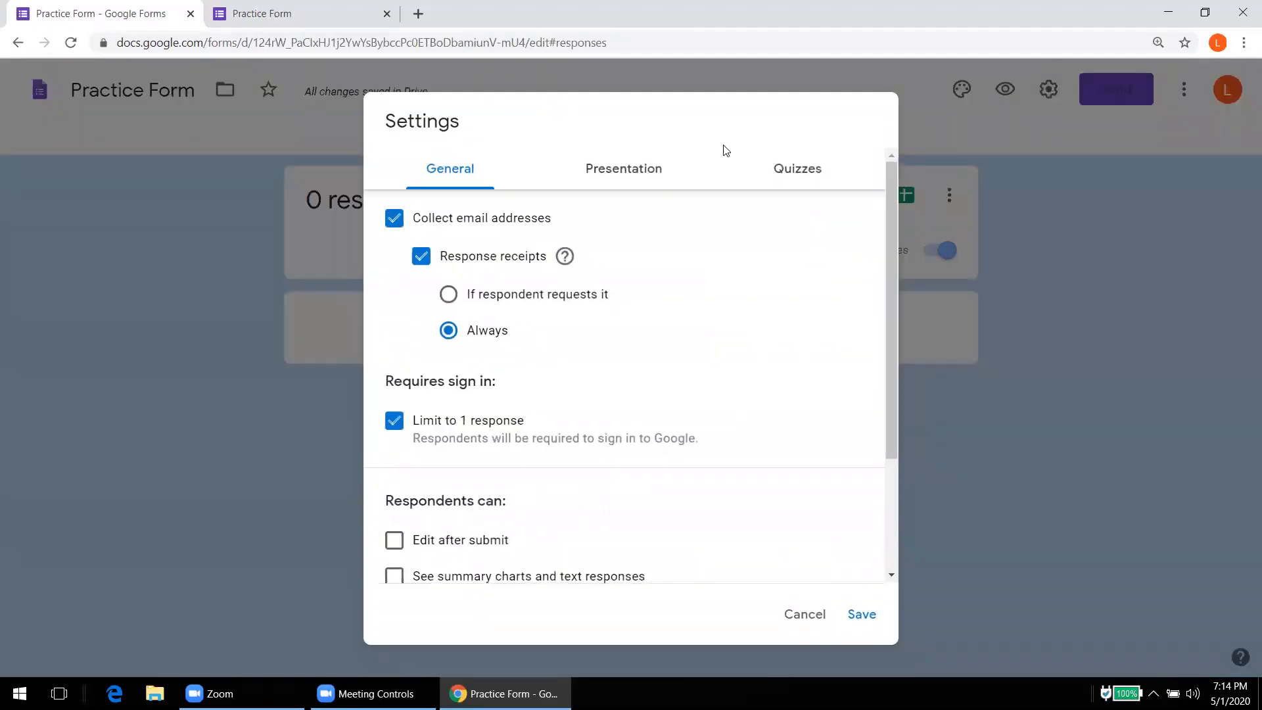
Step: Untick Limit to 1 response in the General settings
left_click(631, 170)
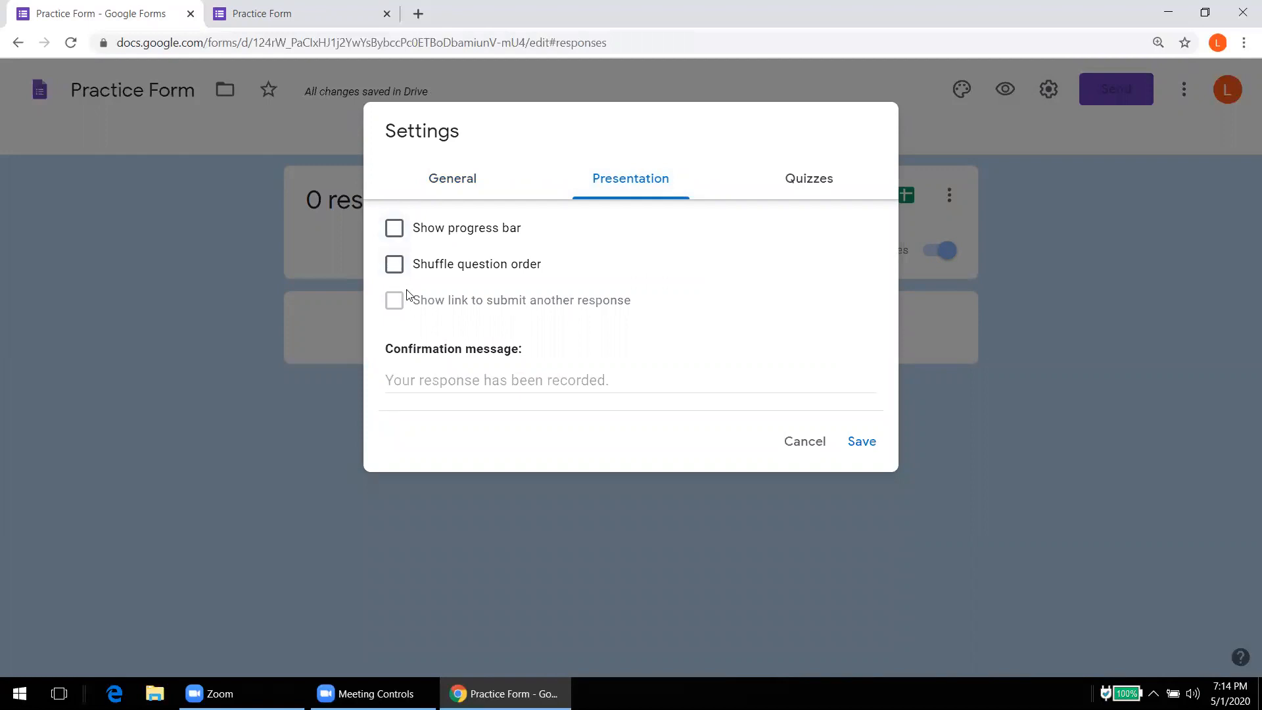
left_click(452, 178)
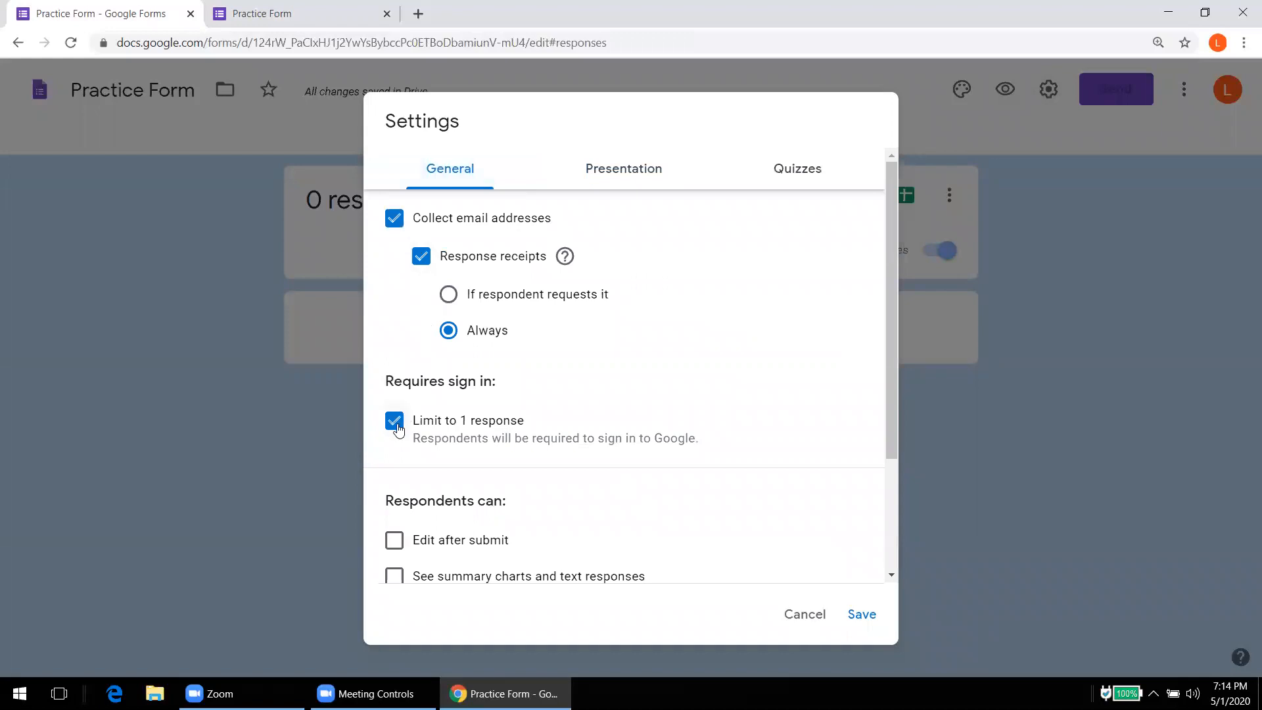
left_click(635, 166)
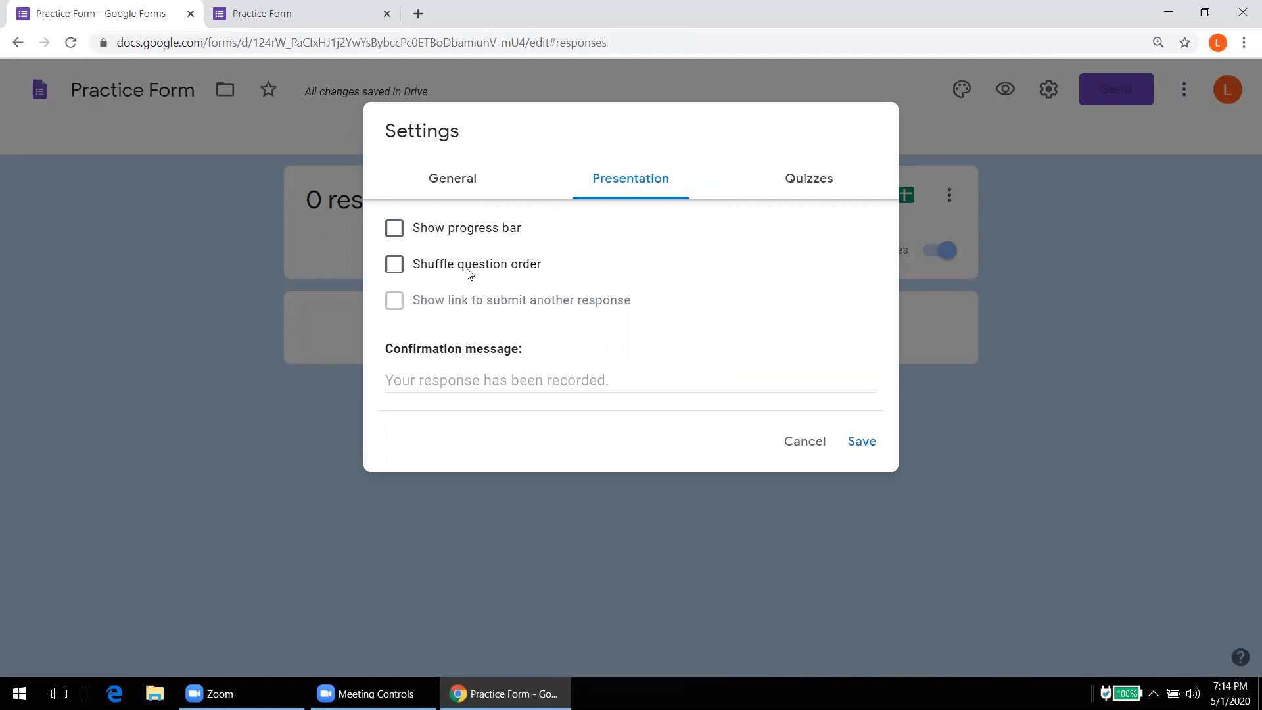
left_click(439, 186)
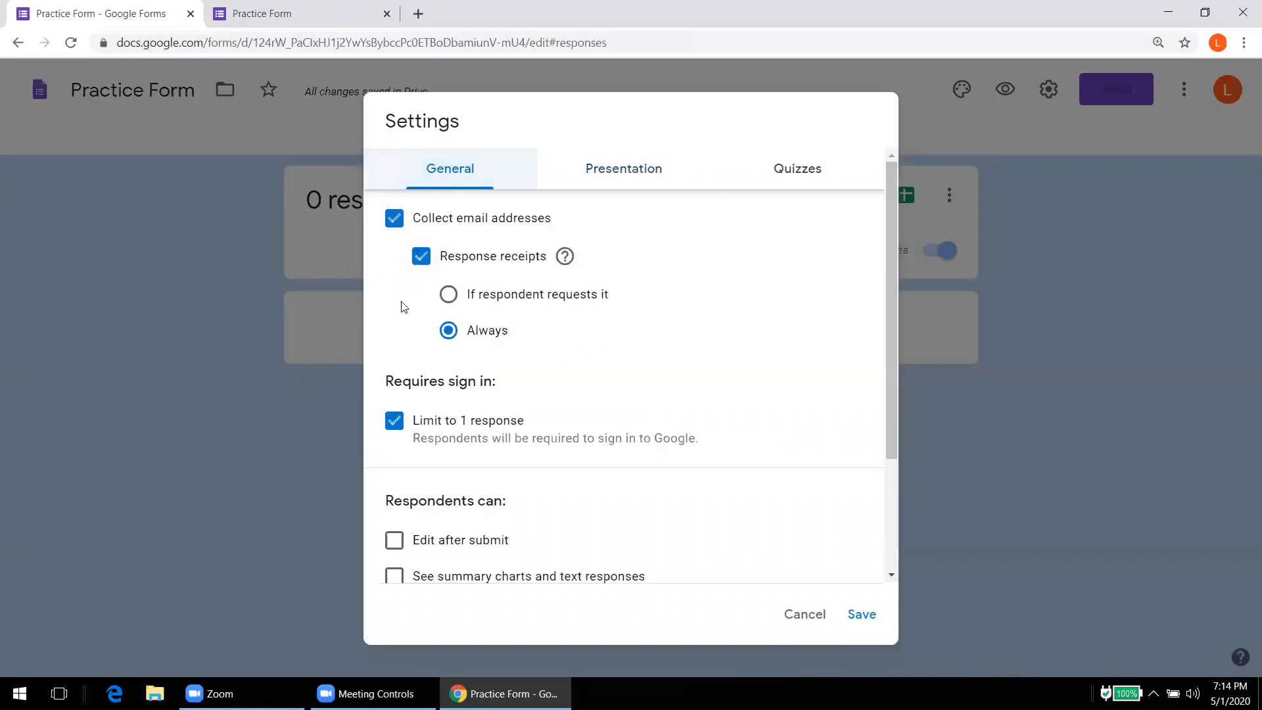
left_click(395, 424)
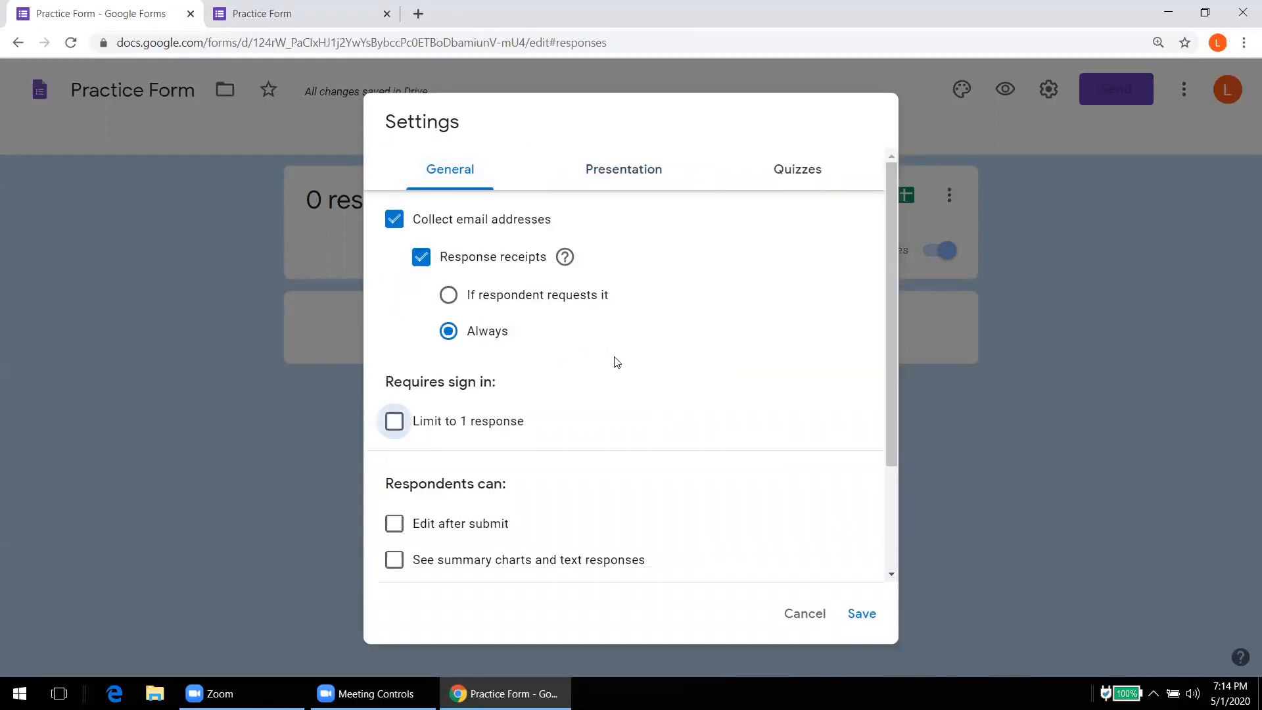
Step: Turn on Show progress bar in the Presentation settings and save
left_click(618, 178)
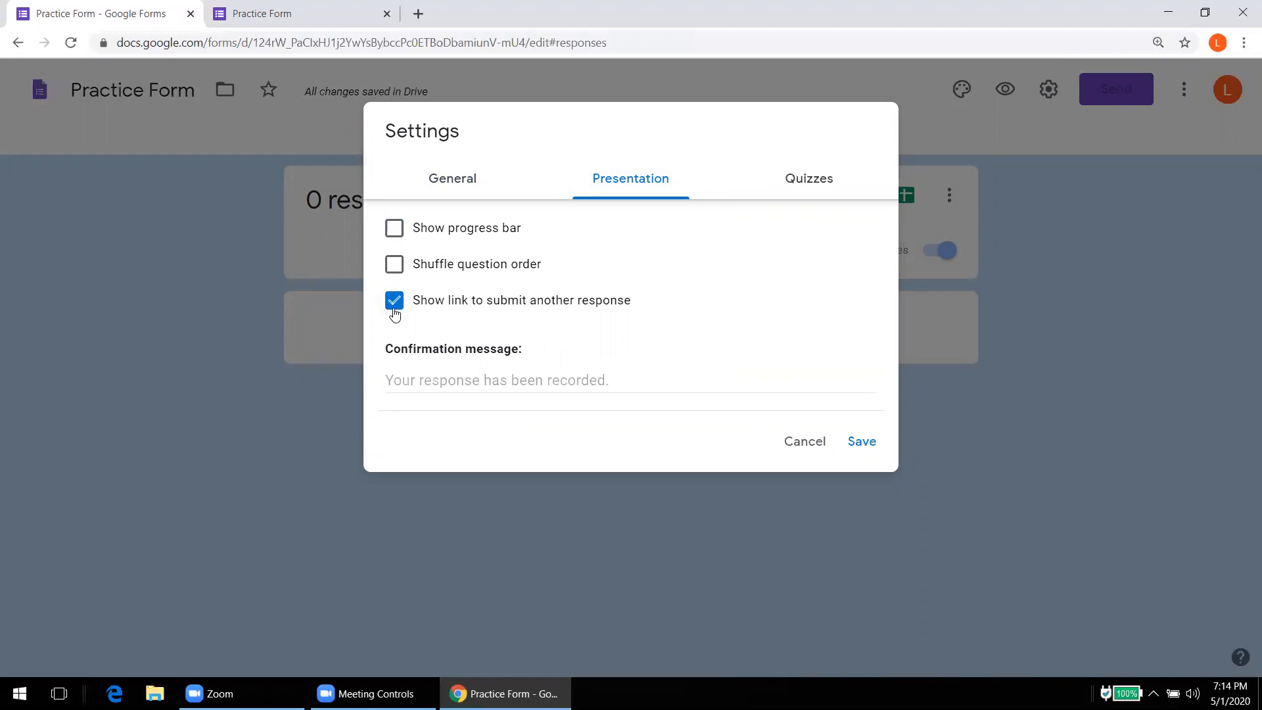
left_click(392, 230)
left_click(866, 445)
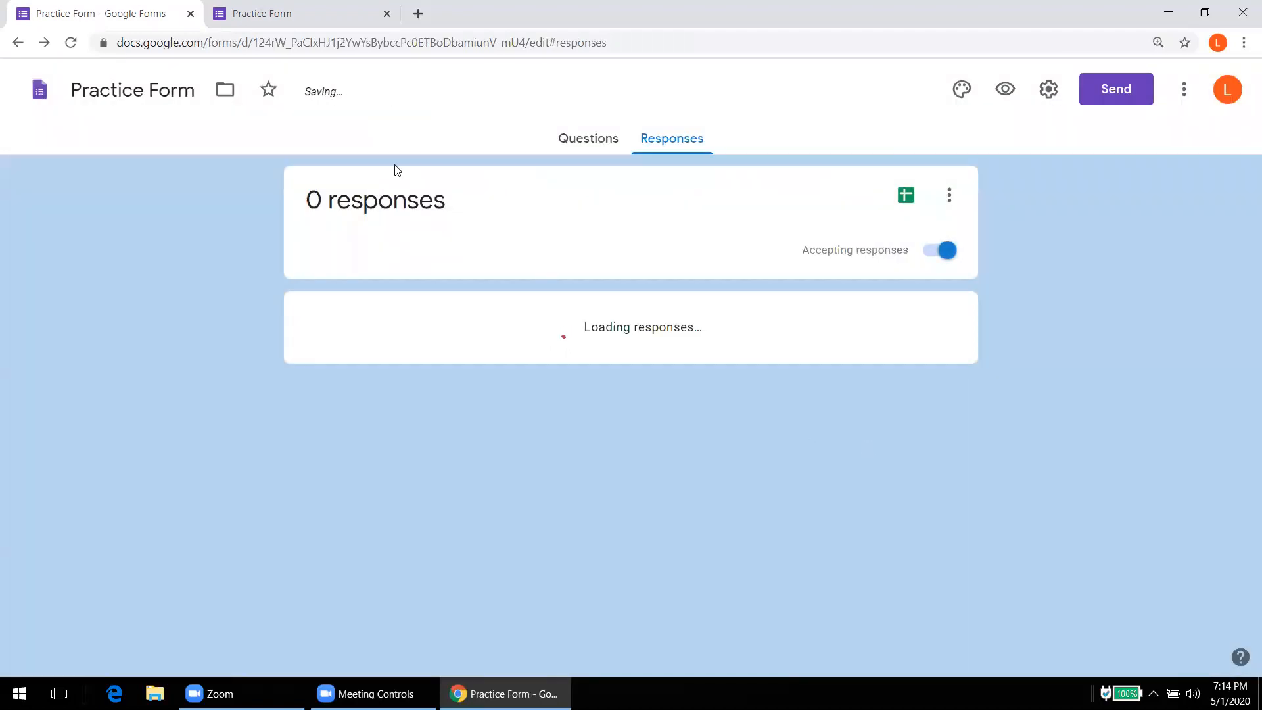
left_click(299, 24)
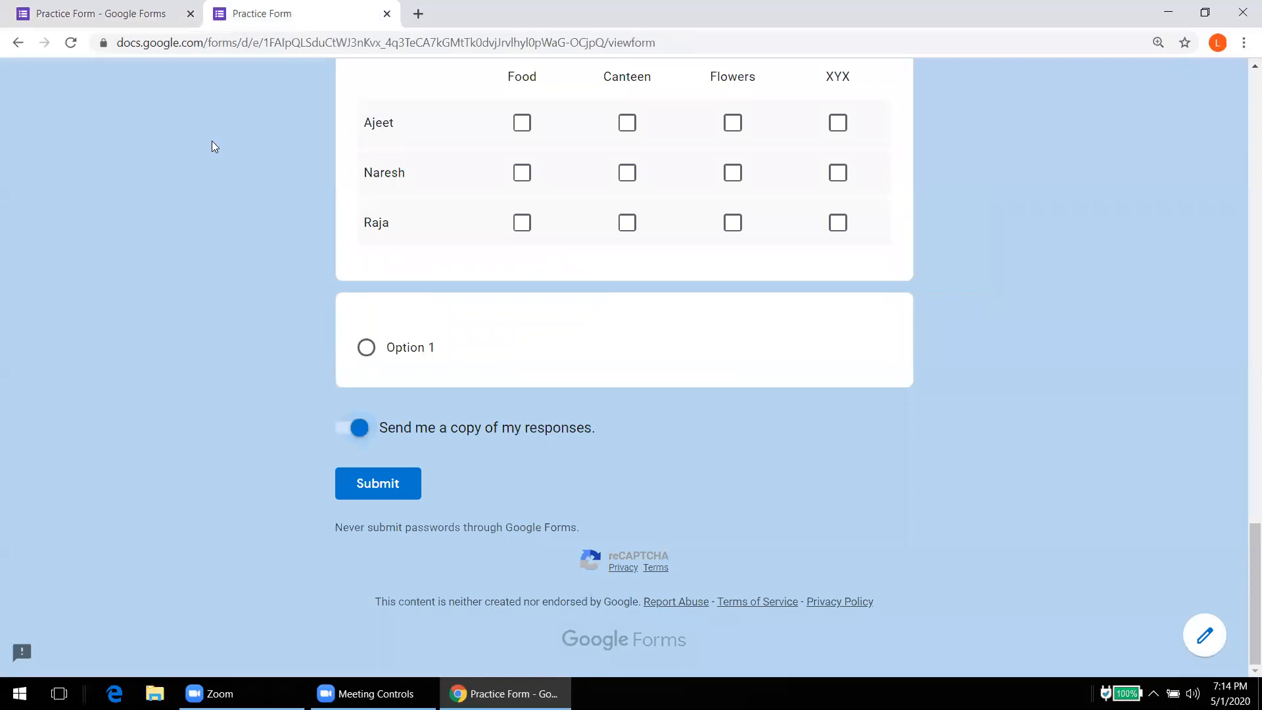
Step: Reload the live form to confirm the Page 1 of 1 progress bar, then go back to Responses
left_click(71, 43)
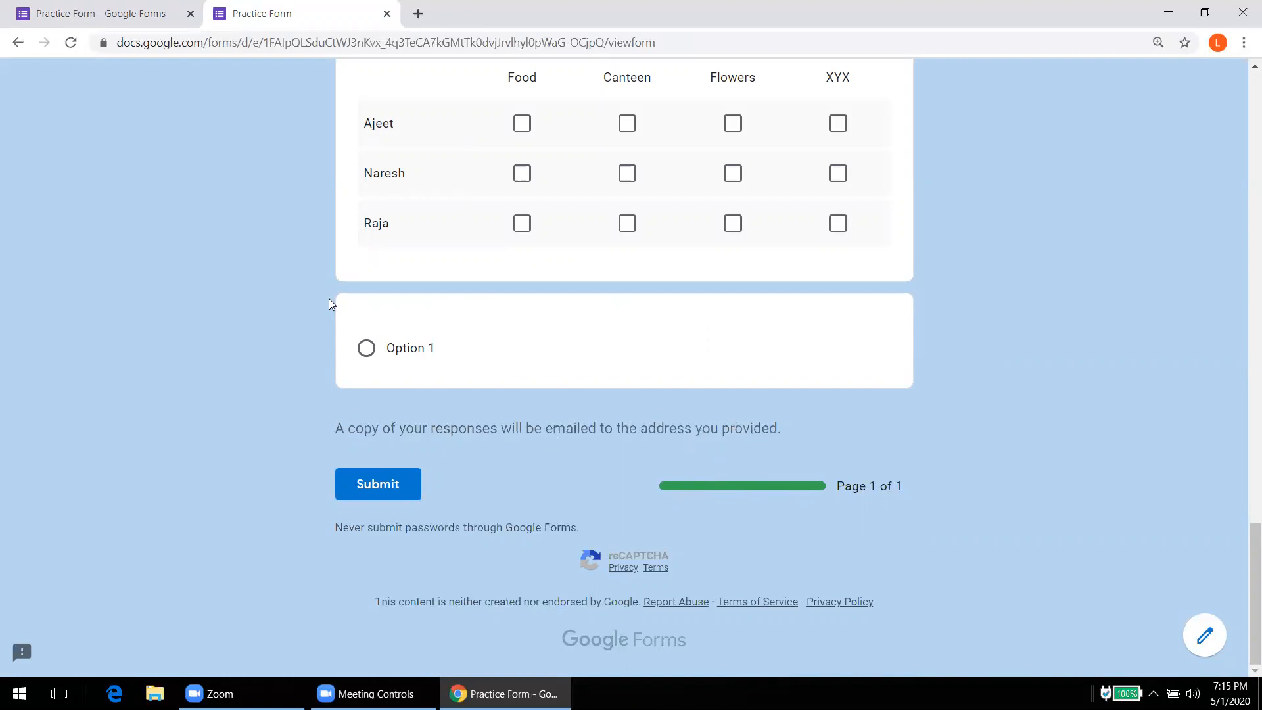
left_click(125, 24)
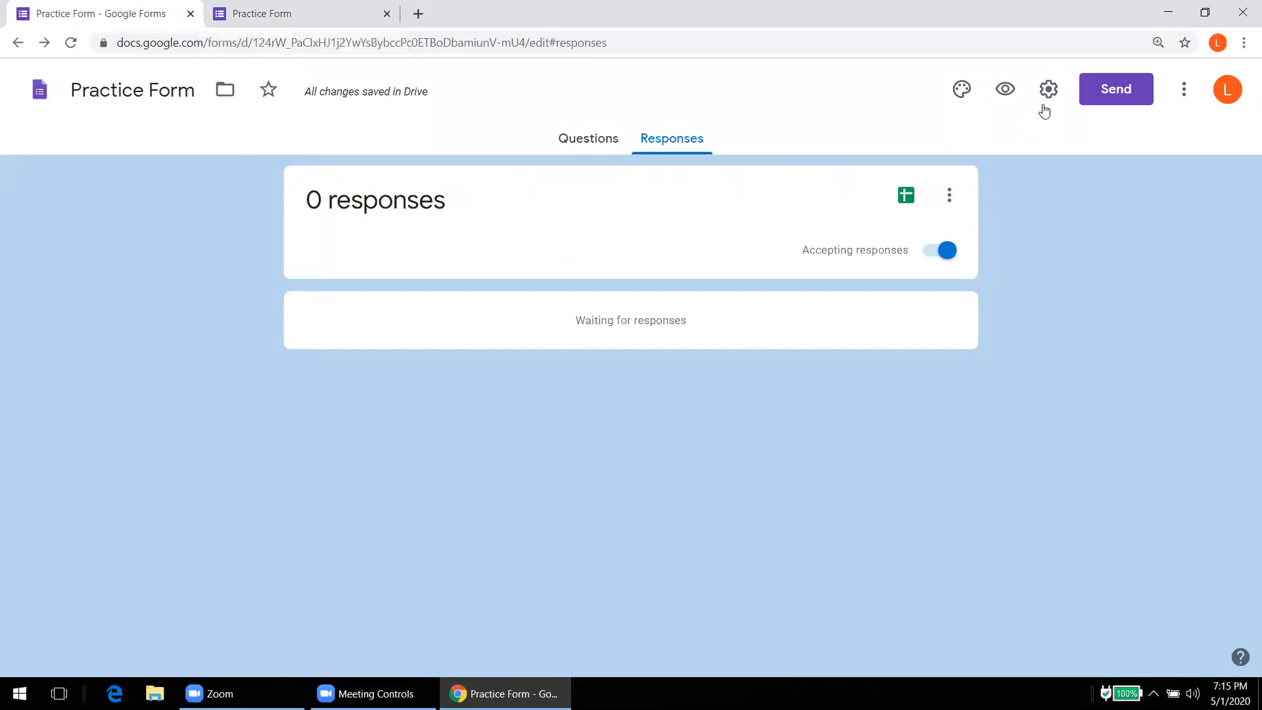
Step: Tick Shuffle question order in the form's Presentation settings
left_click(1048, 90)
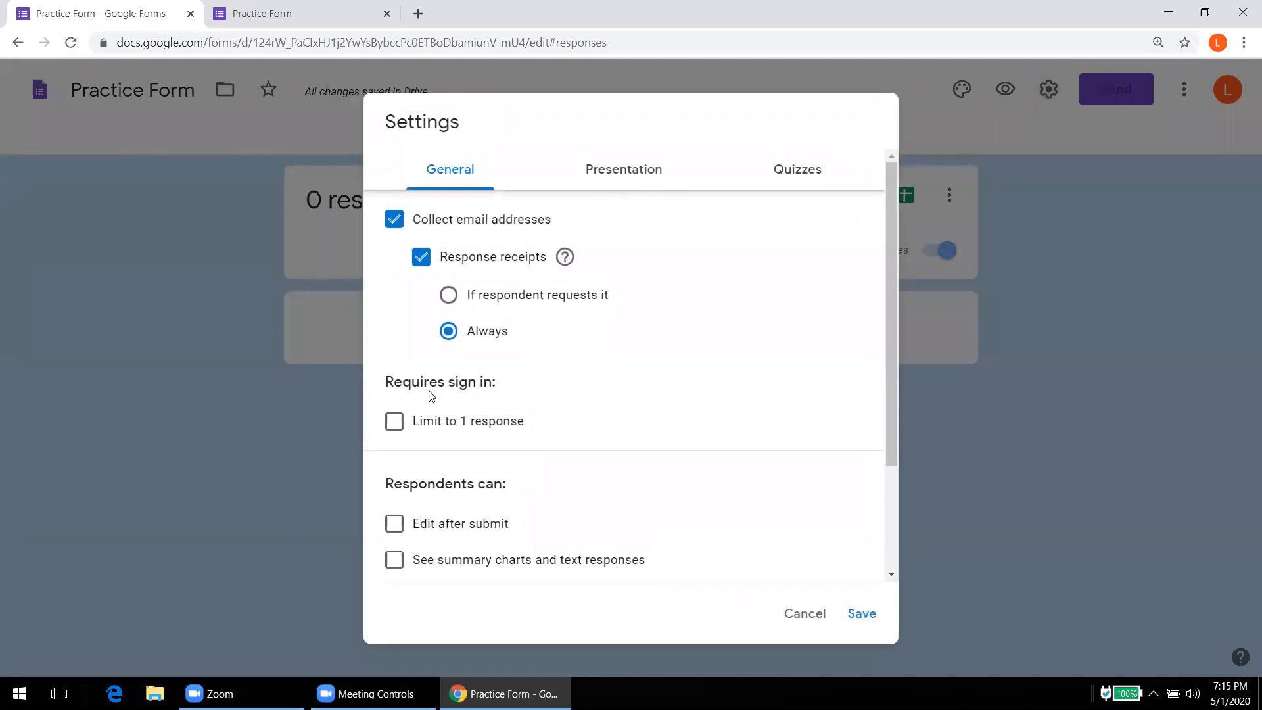
left_click(281, 23)
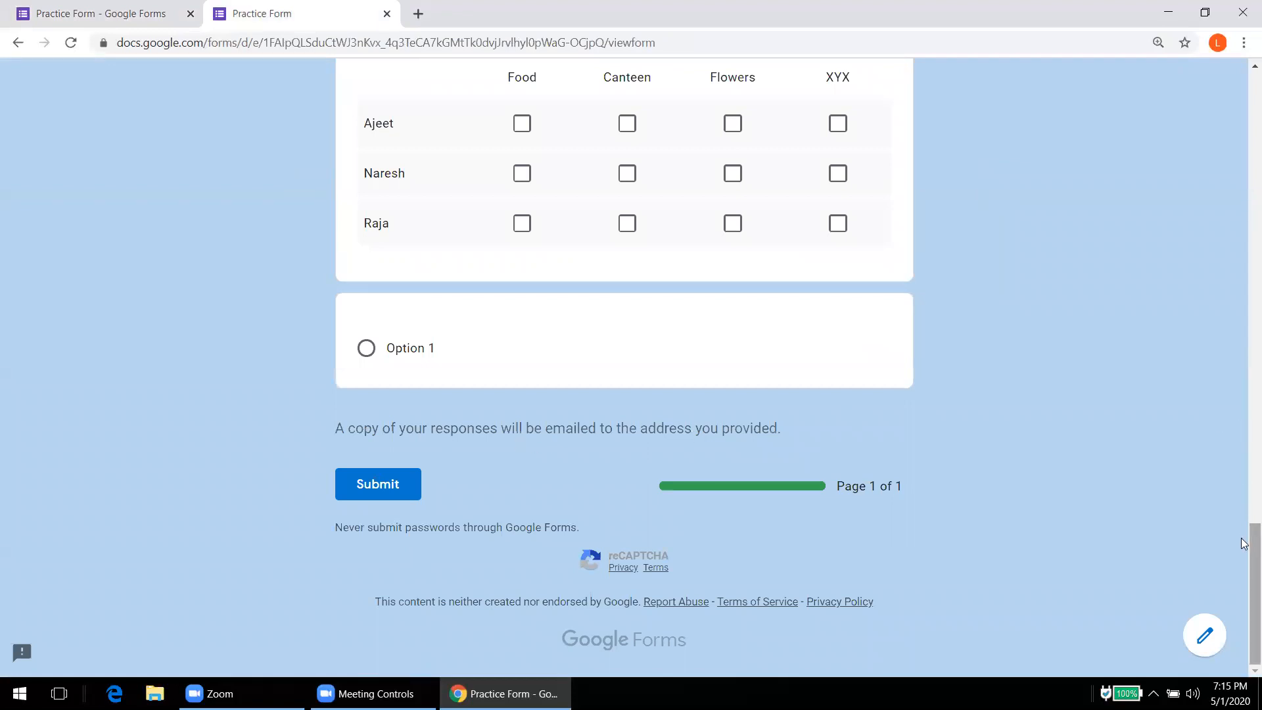
left_click_drag(1244, 545, 1244, 331)
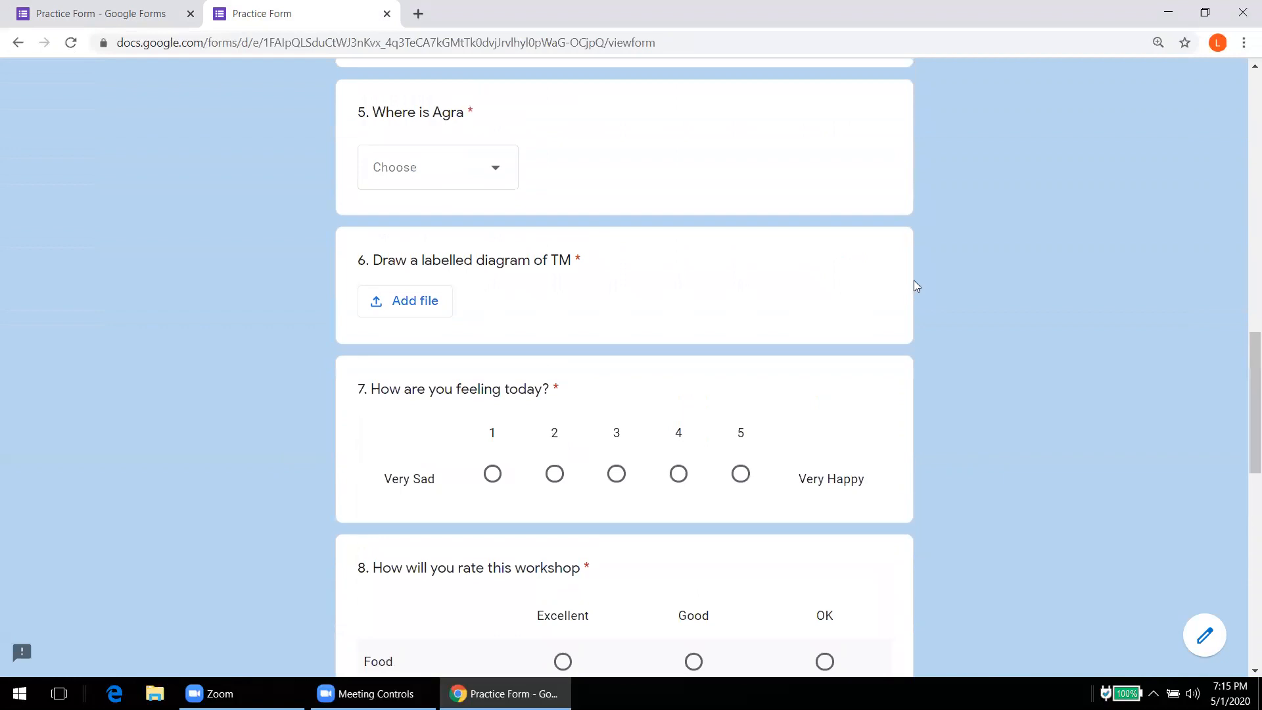
left_click(127, 10)
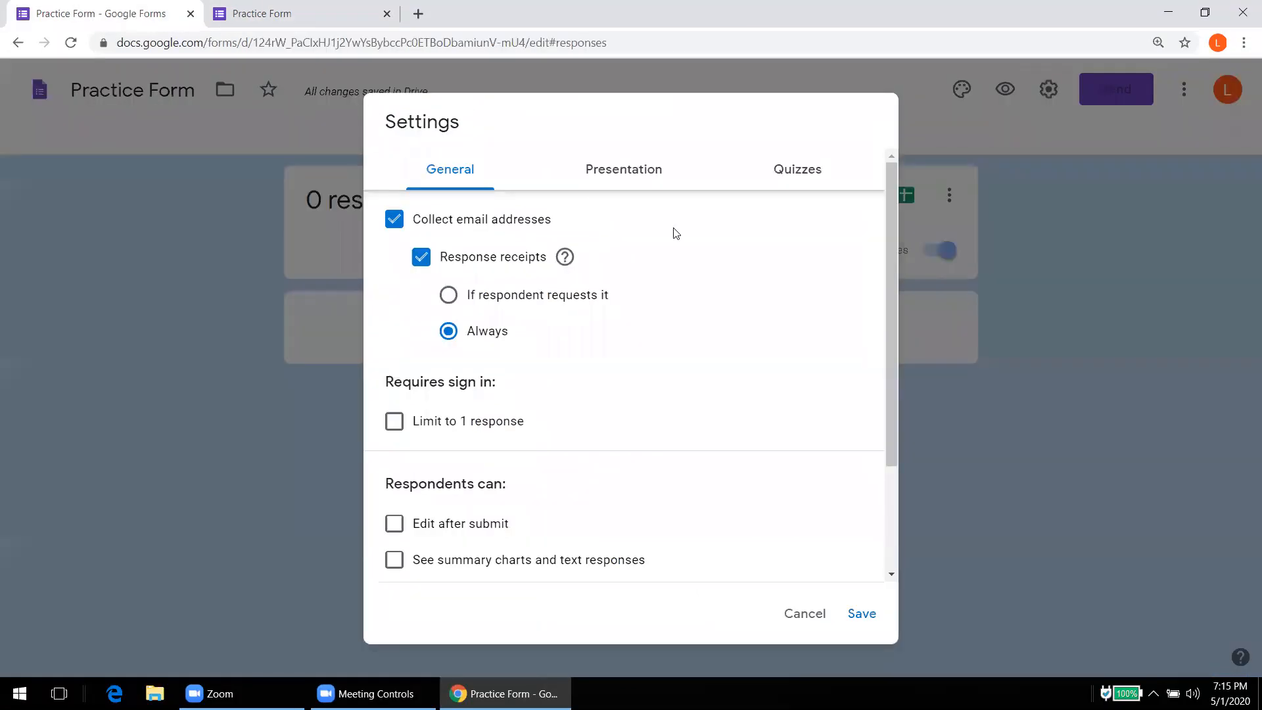
left_click(642, 171)
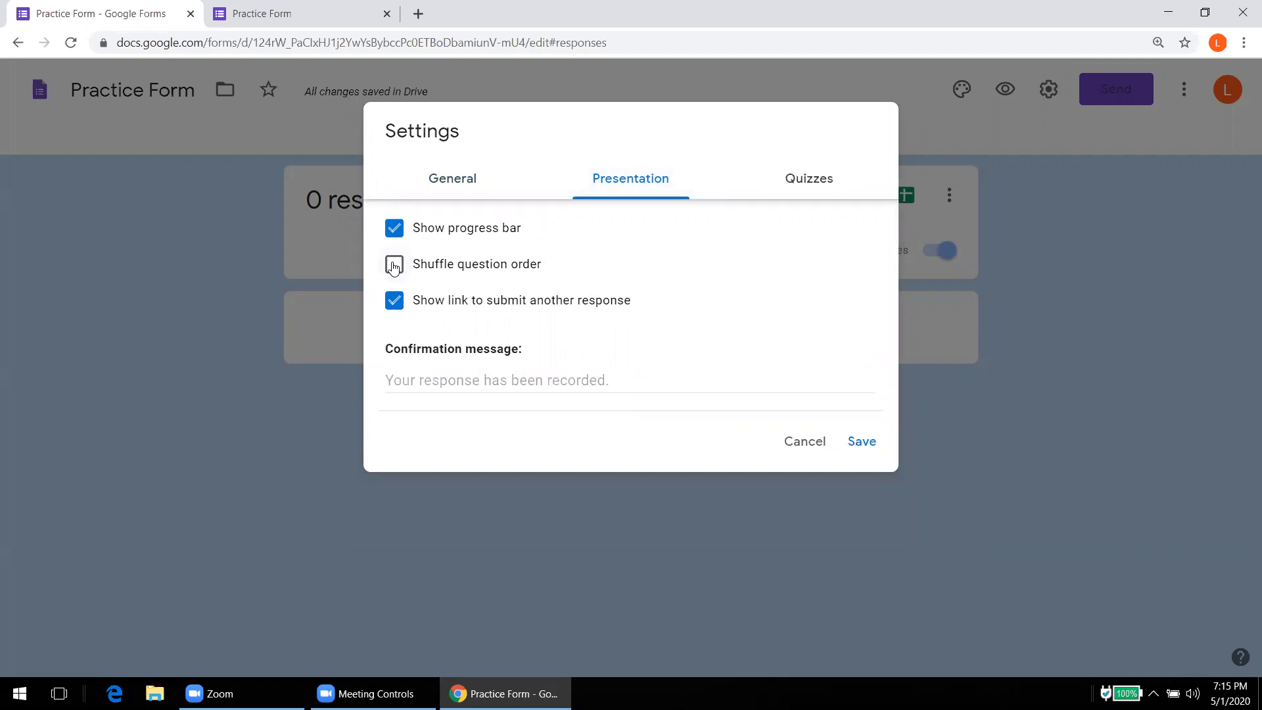
left_click(393, 265)
Step: Make the form a quiz releasing grades after manual review, with Missed questions hidden, and save
left_click(808, 183)
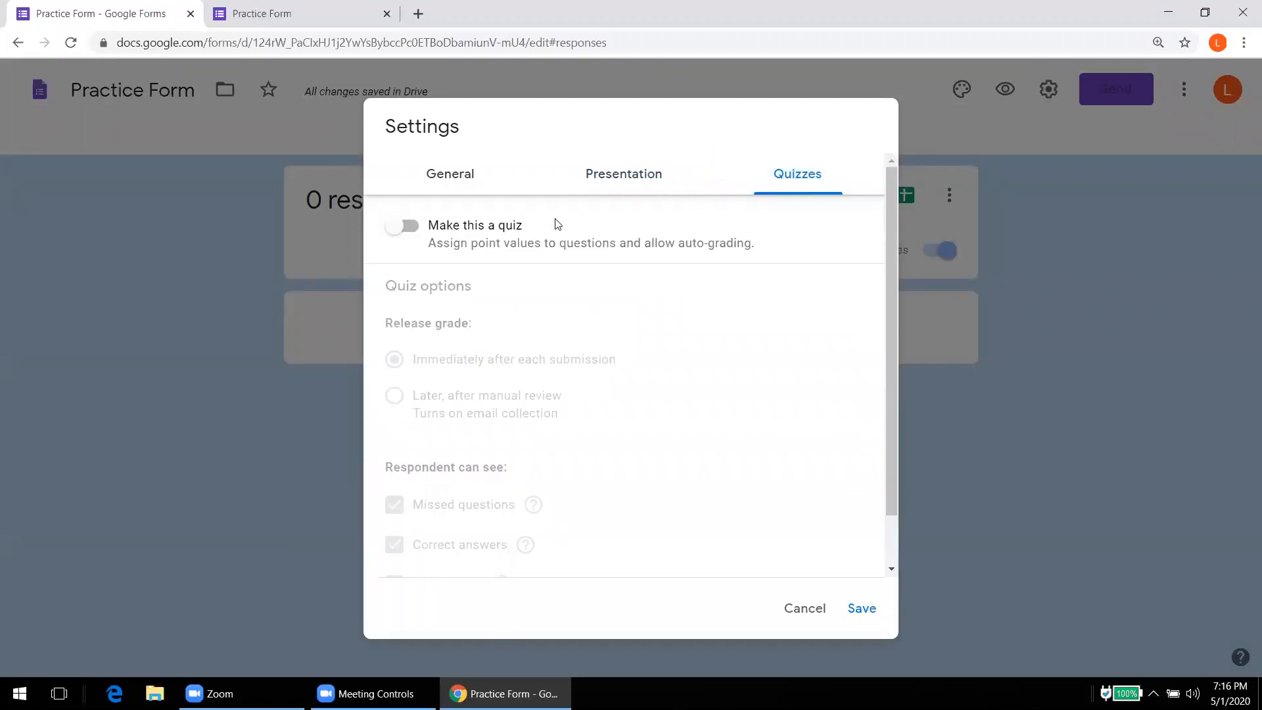
left_click(407, 228)
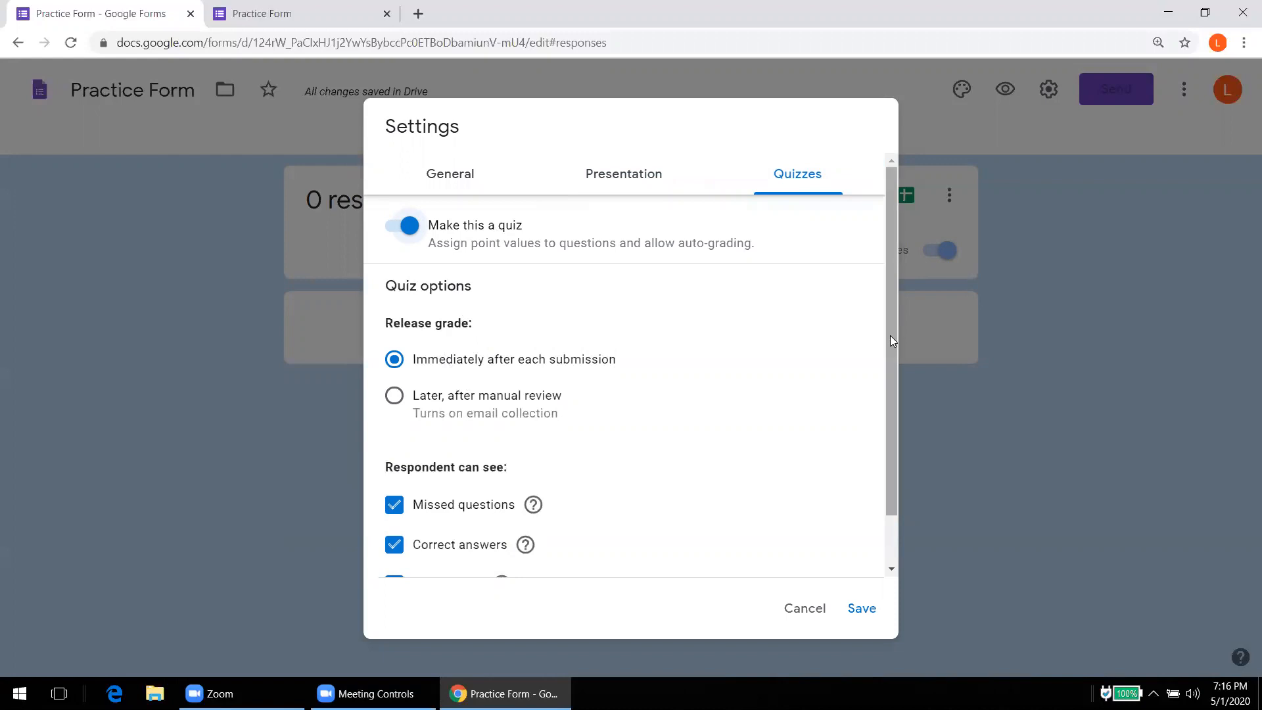
scroll(891, 340, "down", 2)
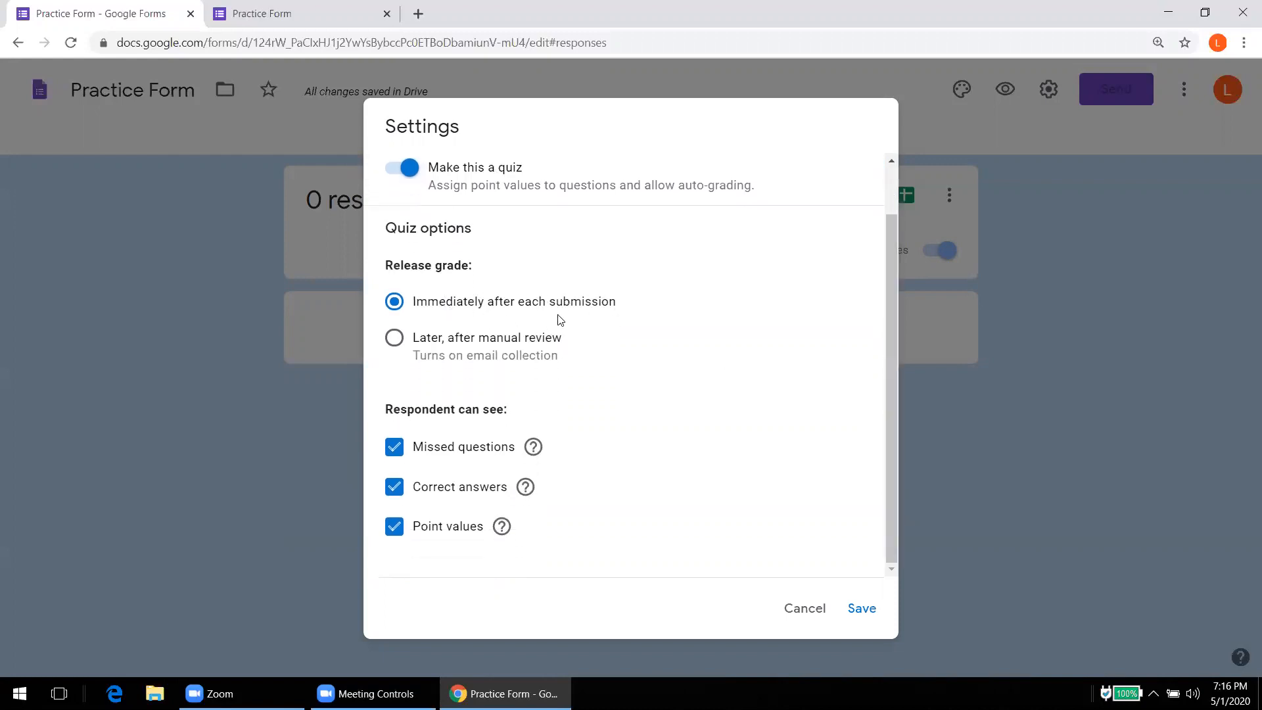
left_click(394, 341)
mouse_move(536, 451)
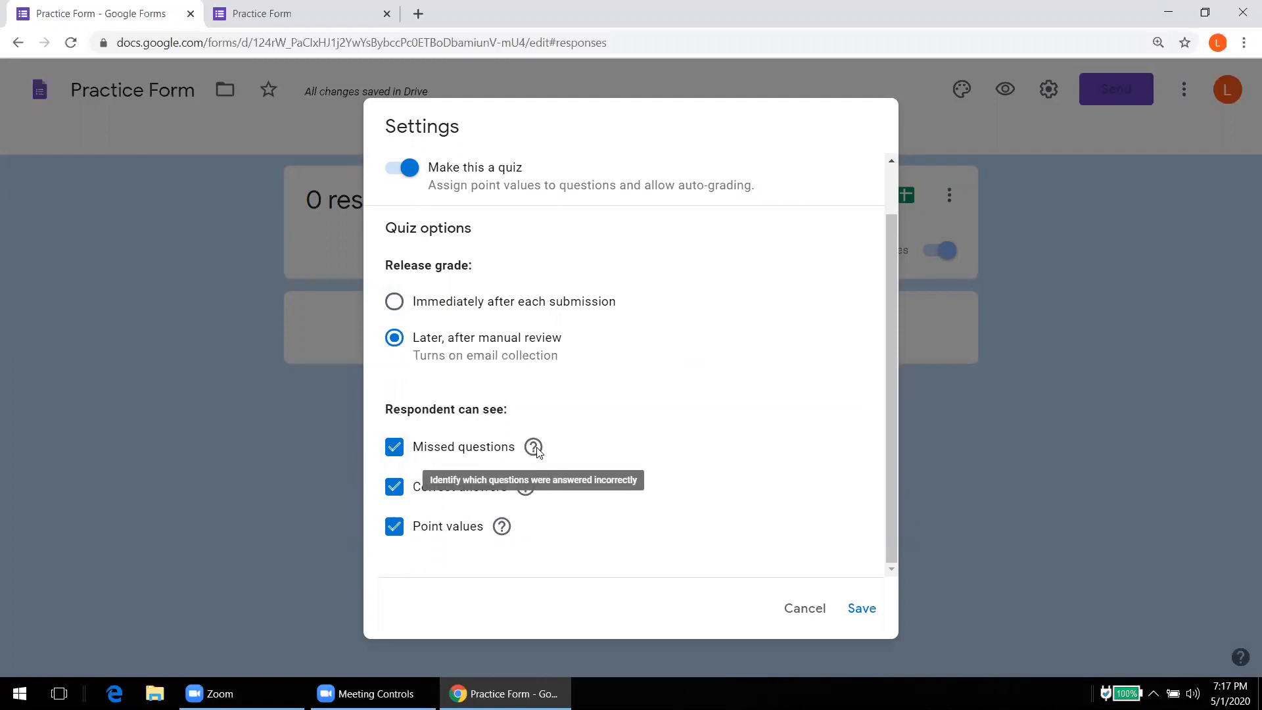
left_click(393, 449)
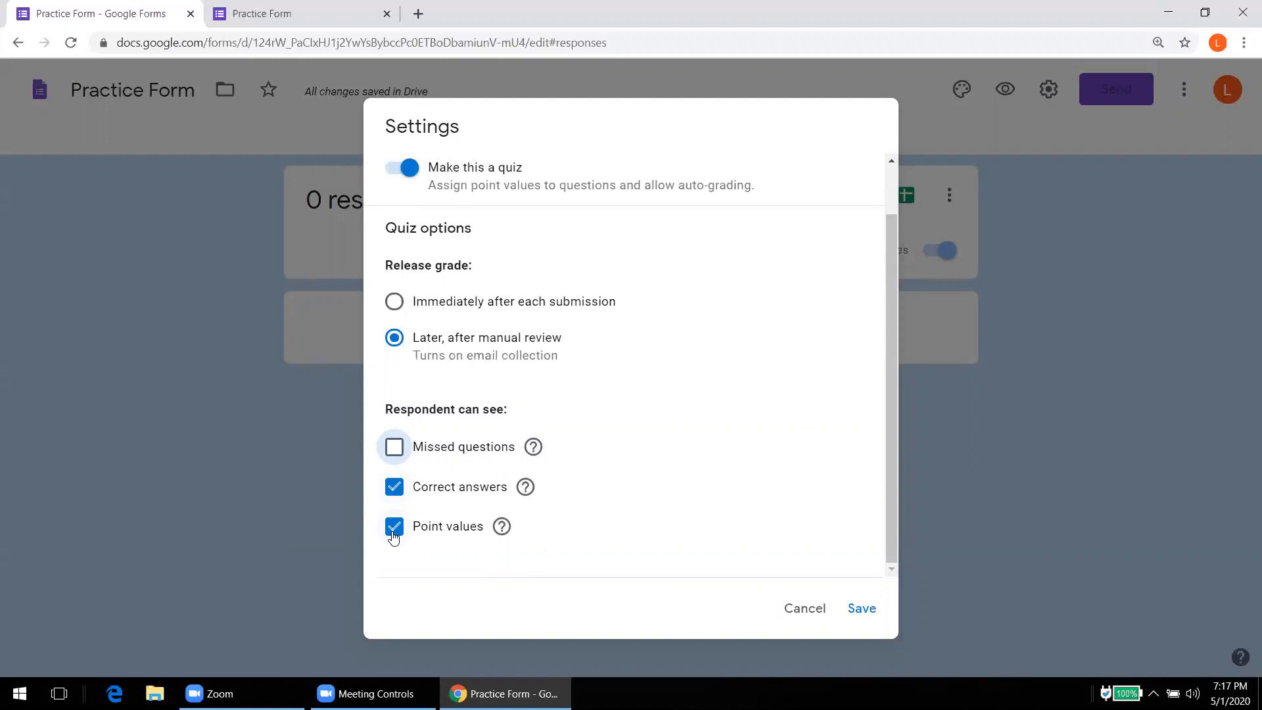
left_click(862, 619)
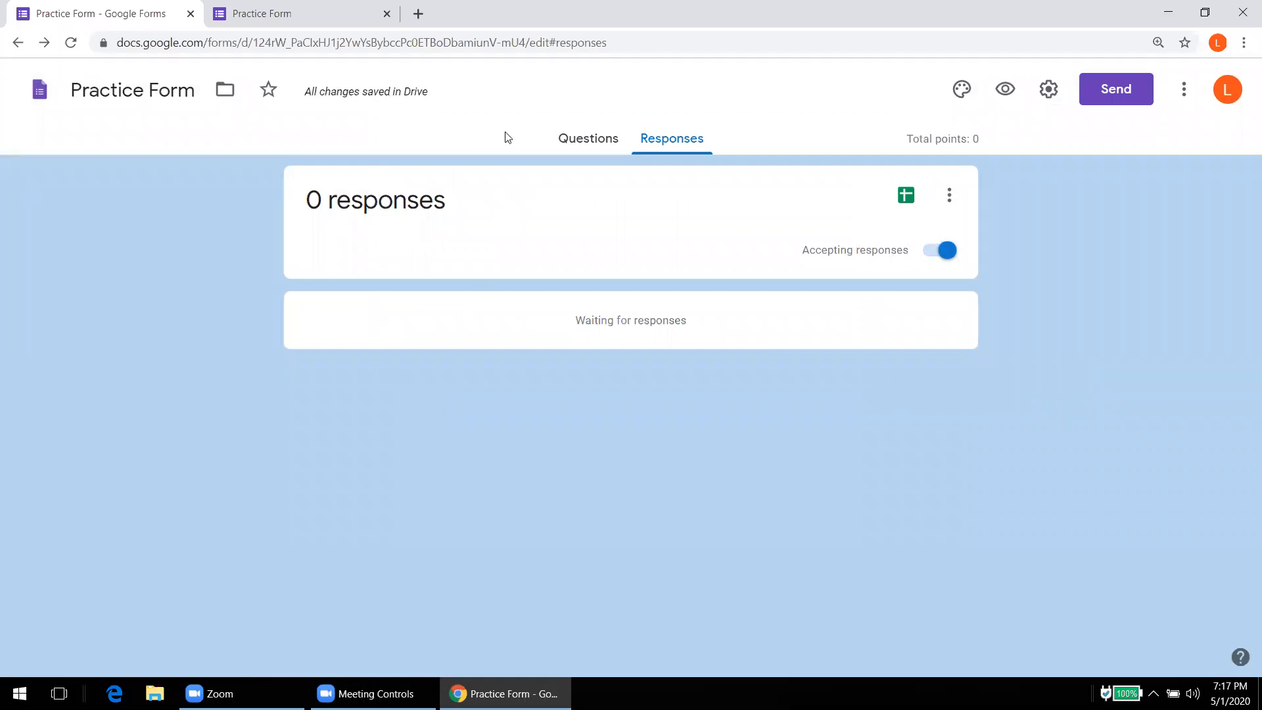
Step: Mark UP as the correct answer to question 3, 'Where is Agra?', worth 1 point
left_click(600, 147)
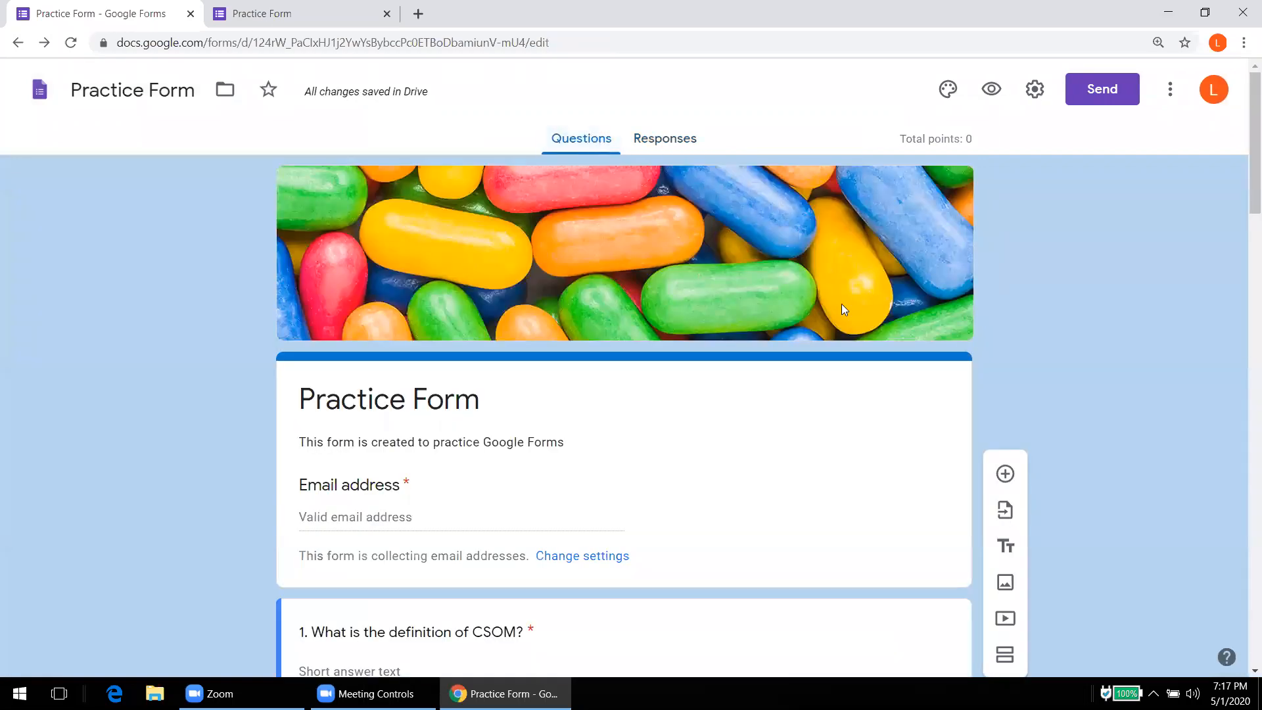
left_click_drag(1245, 205, 1244, 270)
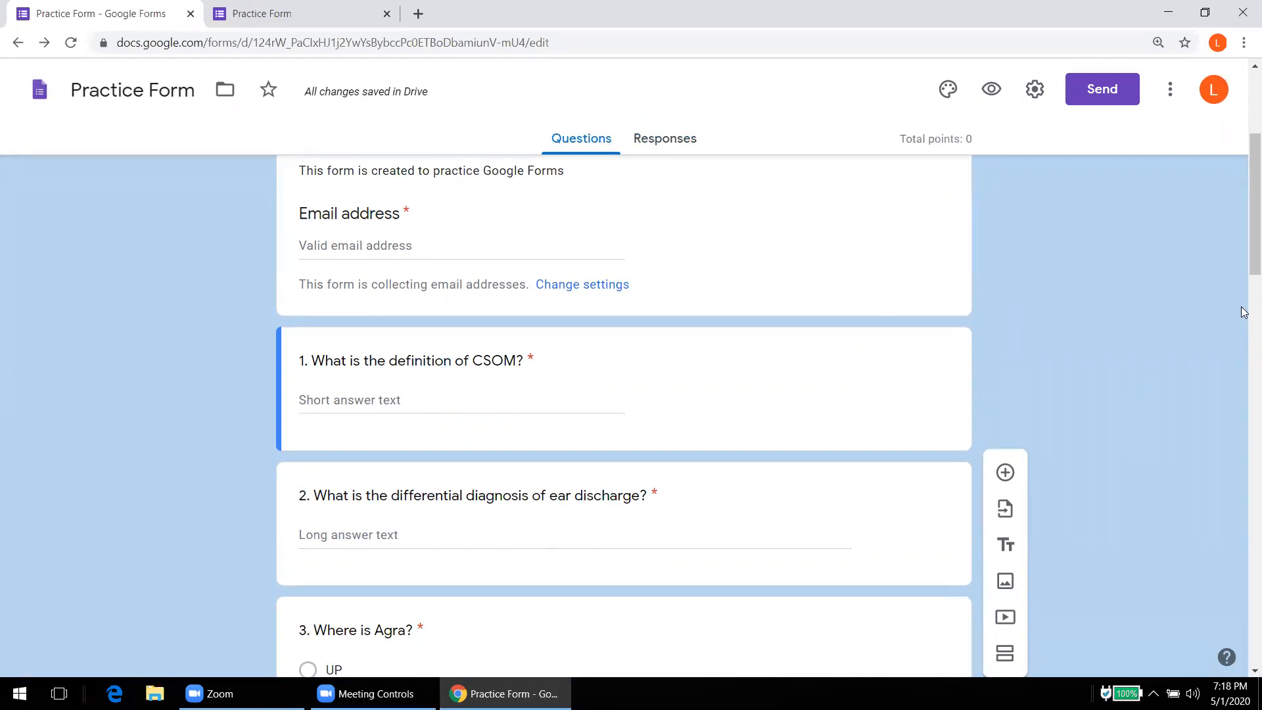
left_click_drag(1243, 267, 1243, 353)
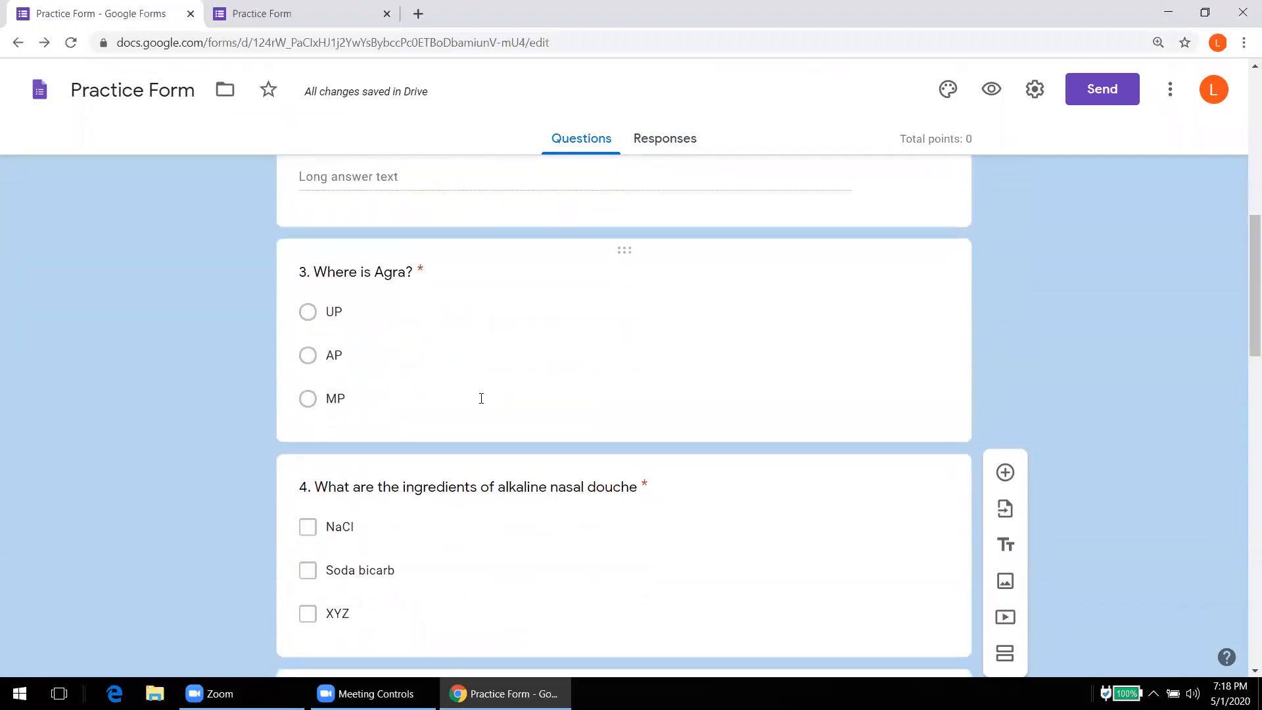
left_click(477, 361)
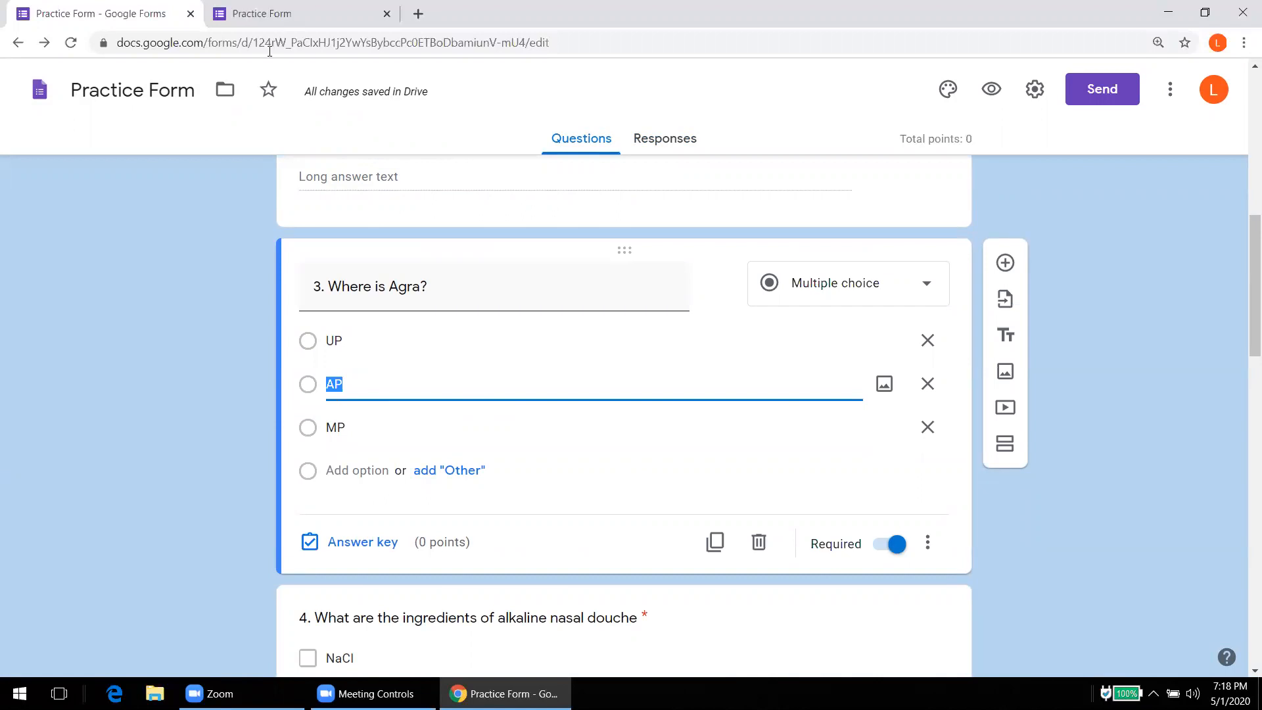
left_click(348, 545)
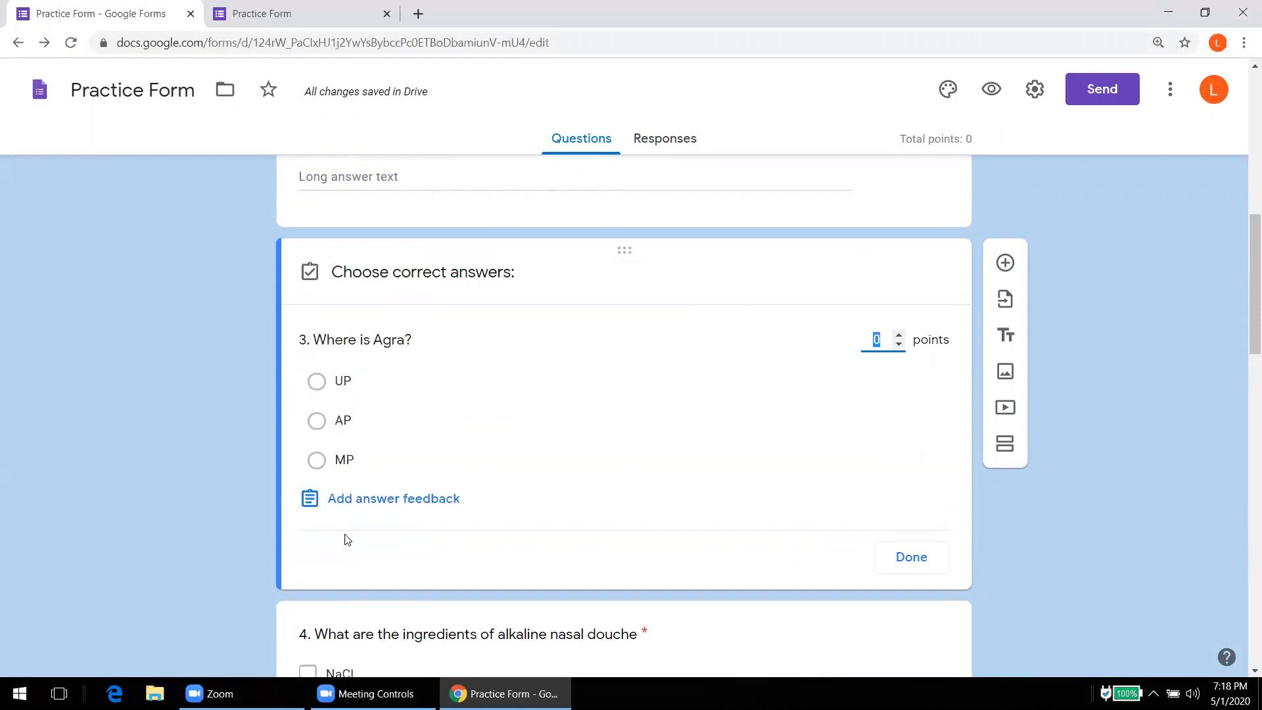
left_click(316, 383)
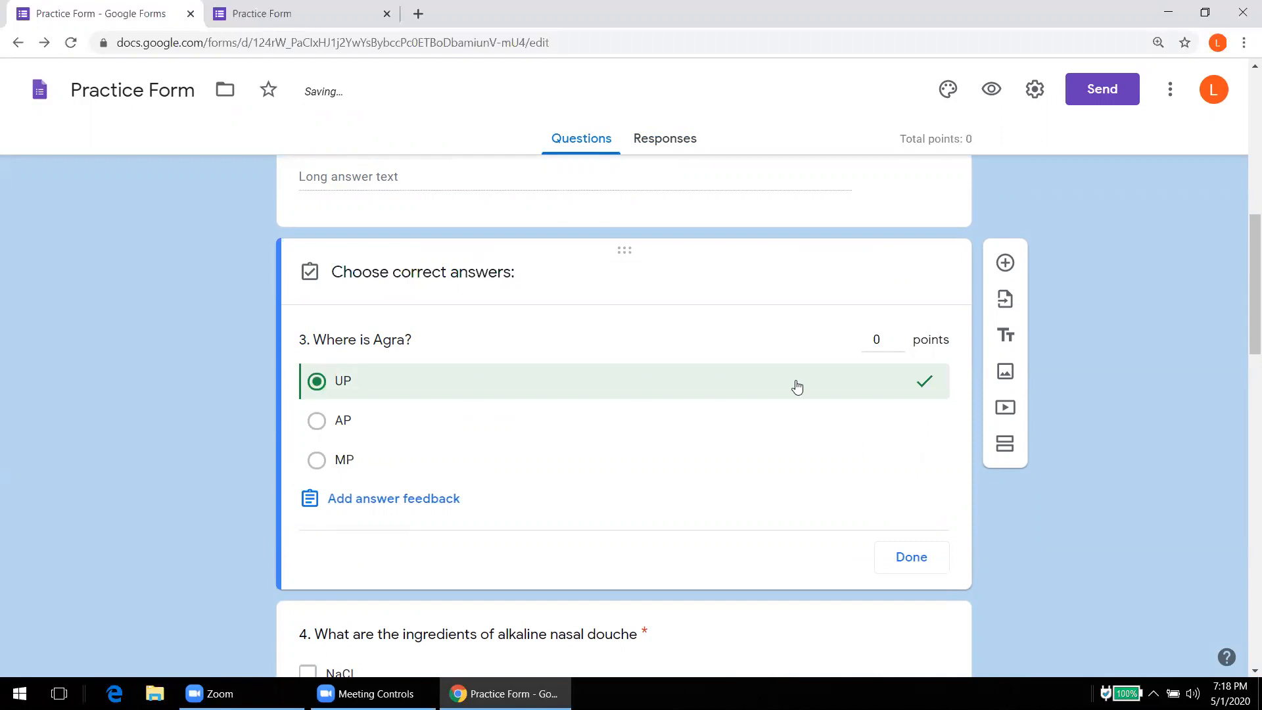
left_click(899, 334)
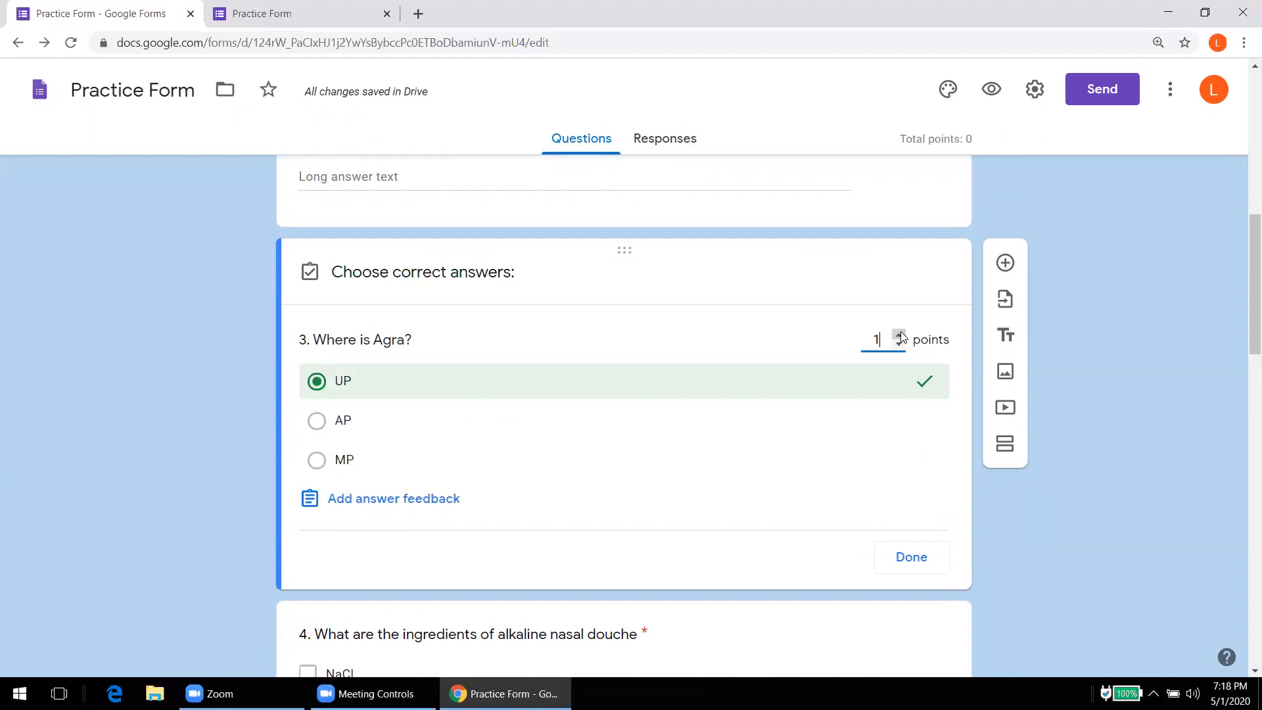
left_click(912, 558)
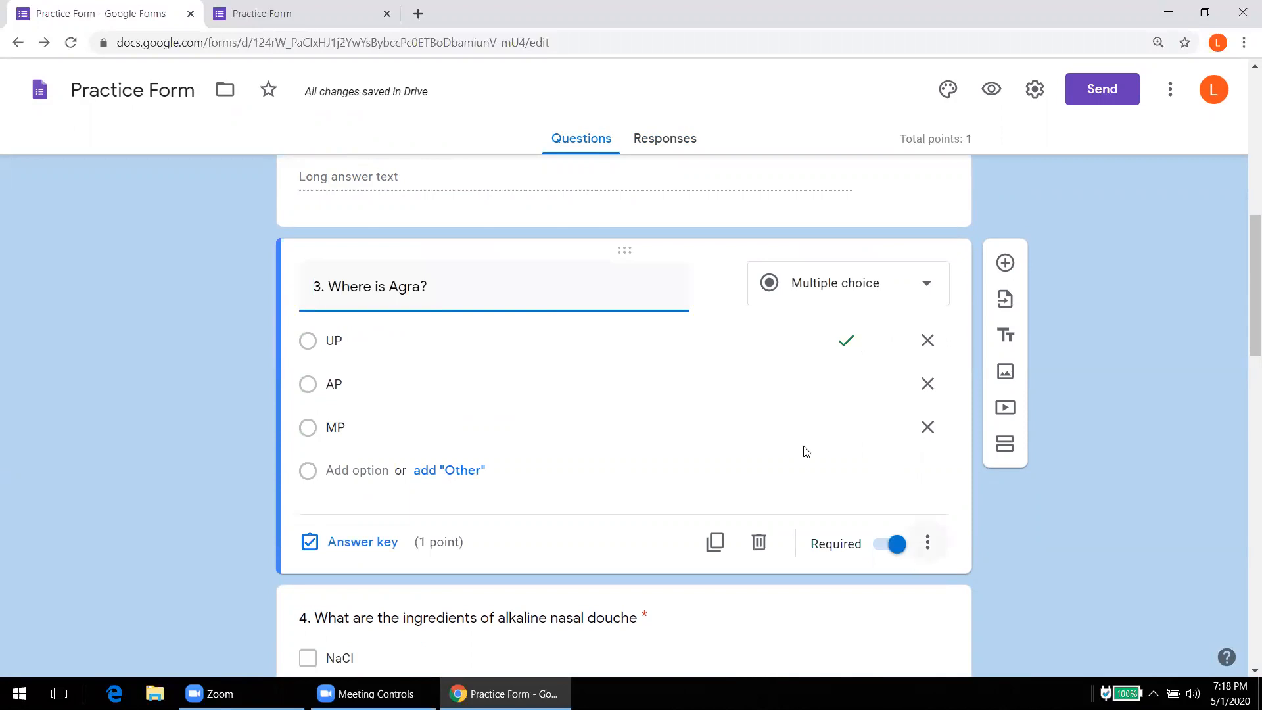
key("ctrl+Tab")
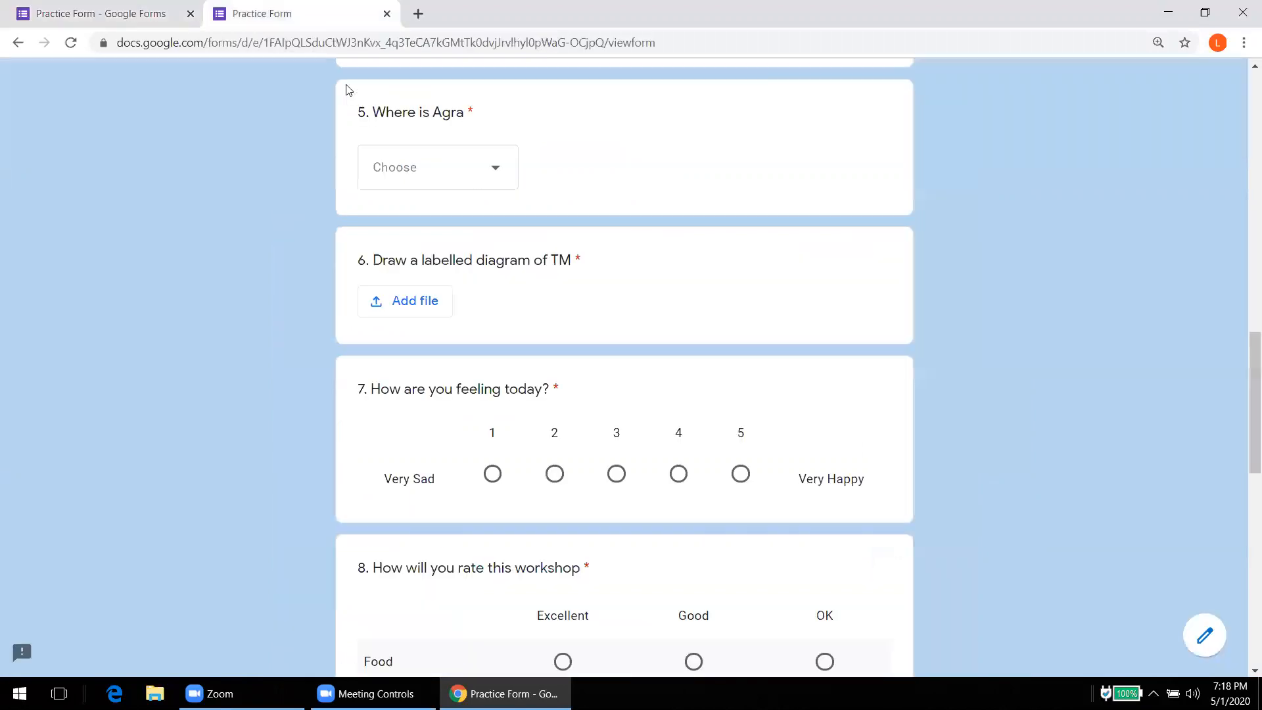
left_click(67, 44)
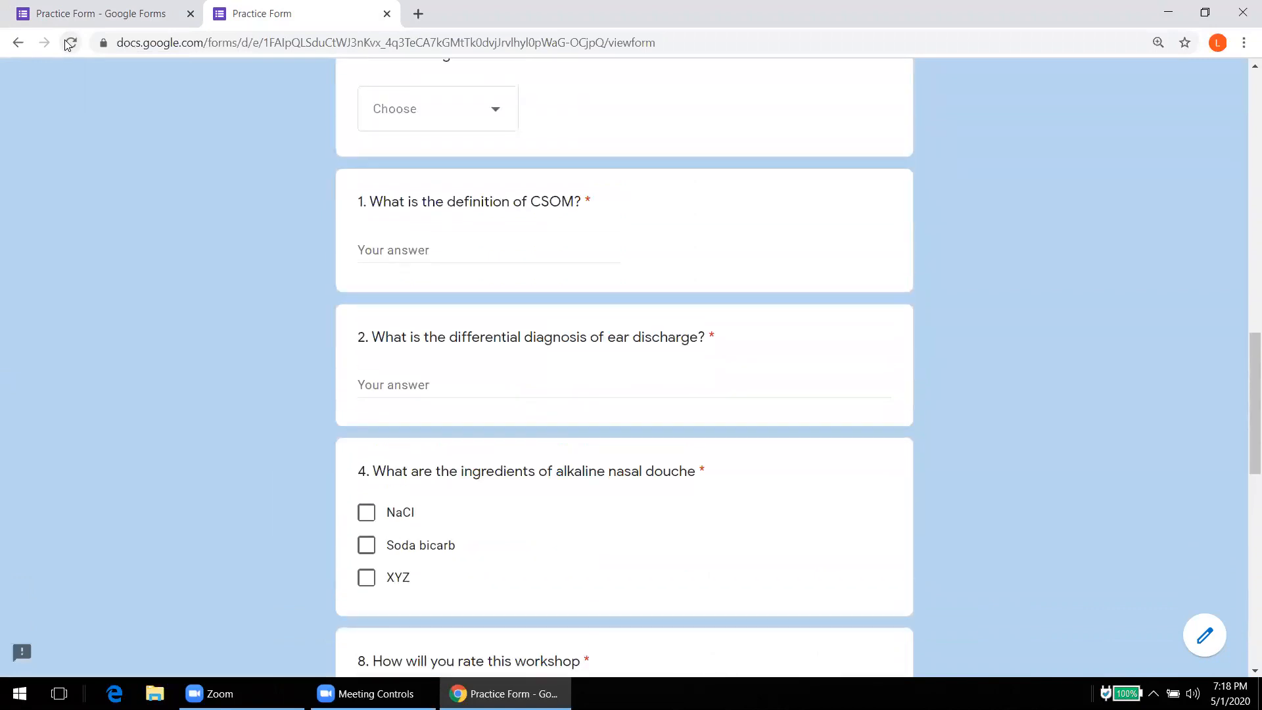
key("Down")
key("Down")
key("Down")
key("Down")
key("Down")
key("Down")
key("Down")
key("Down")
key("Down")
key("Down")
key("Down")
key("Down")
key("Down")
key("Down")
key("Down")
key("Down")
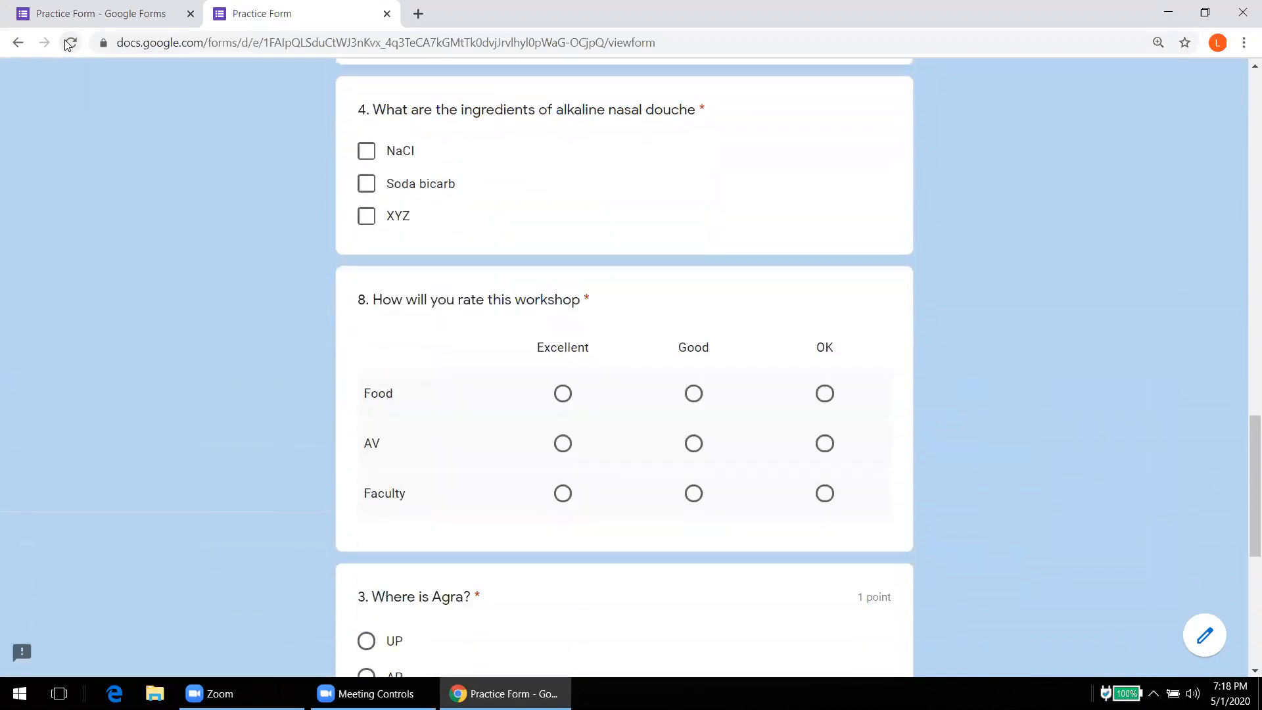
key("Down")
key("Down")
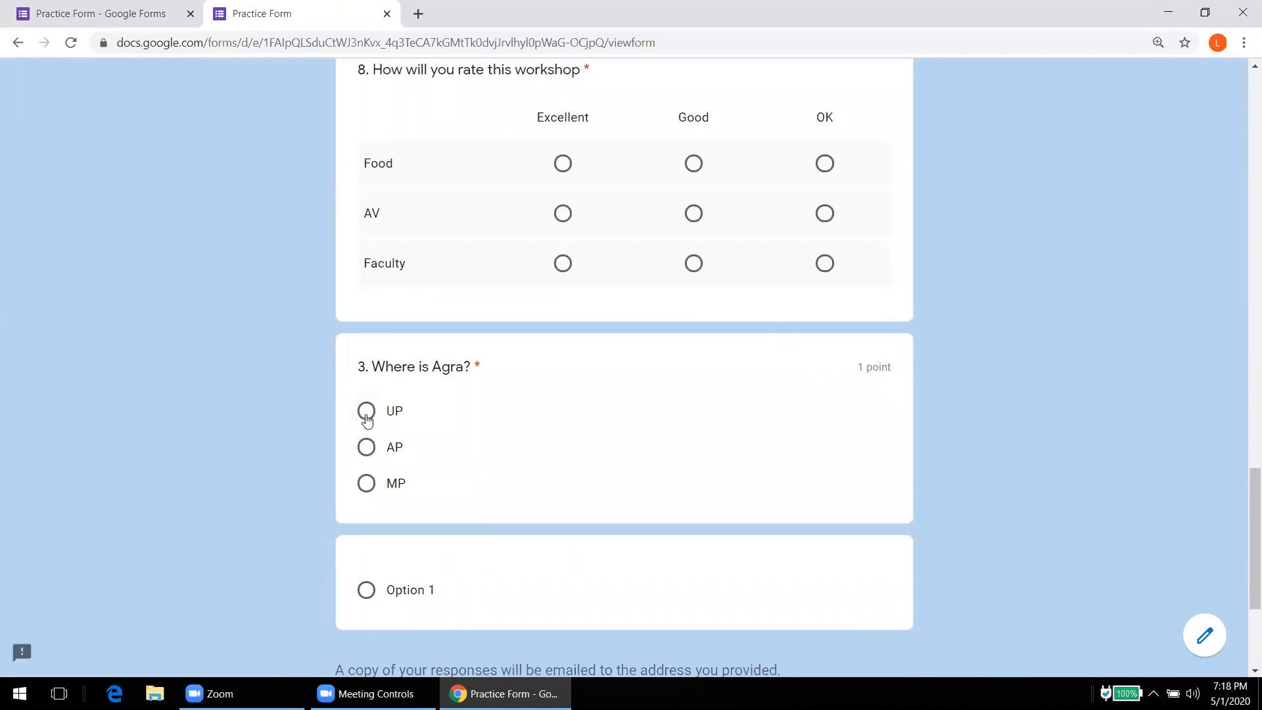
left_click(367, 417)
left_click(367, 452)
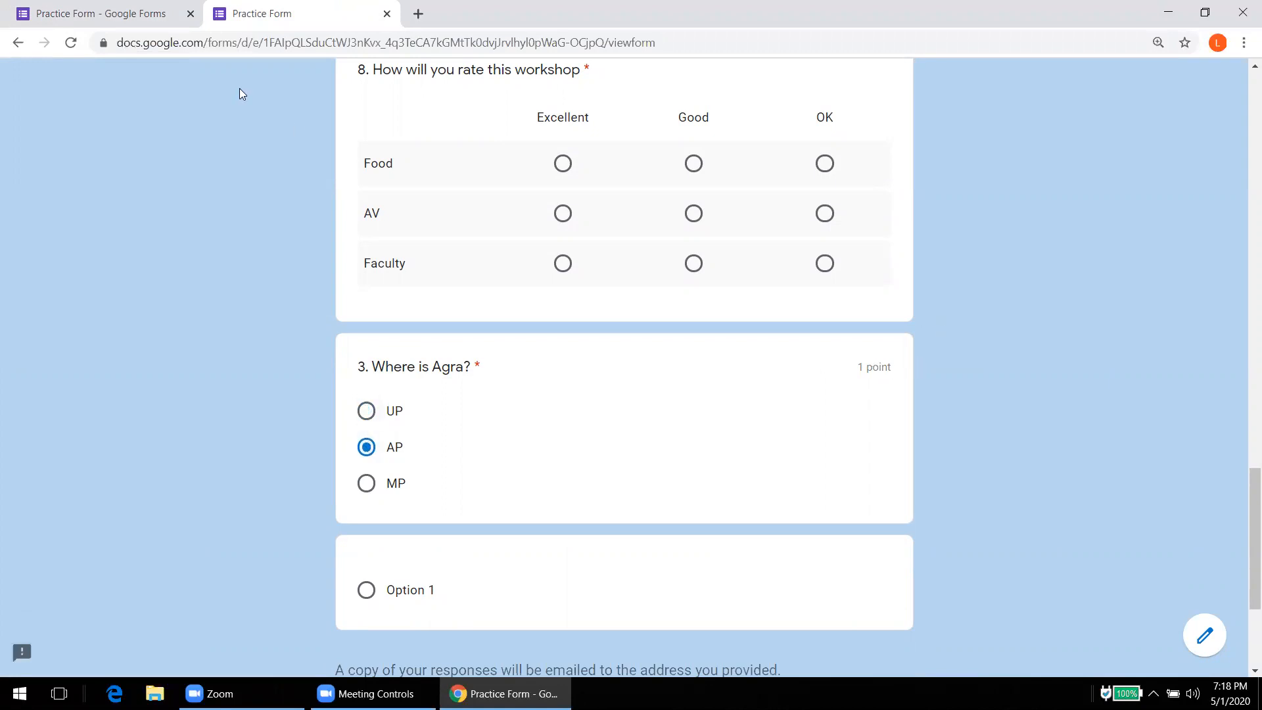
left_click(168, 17)
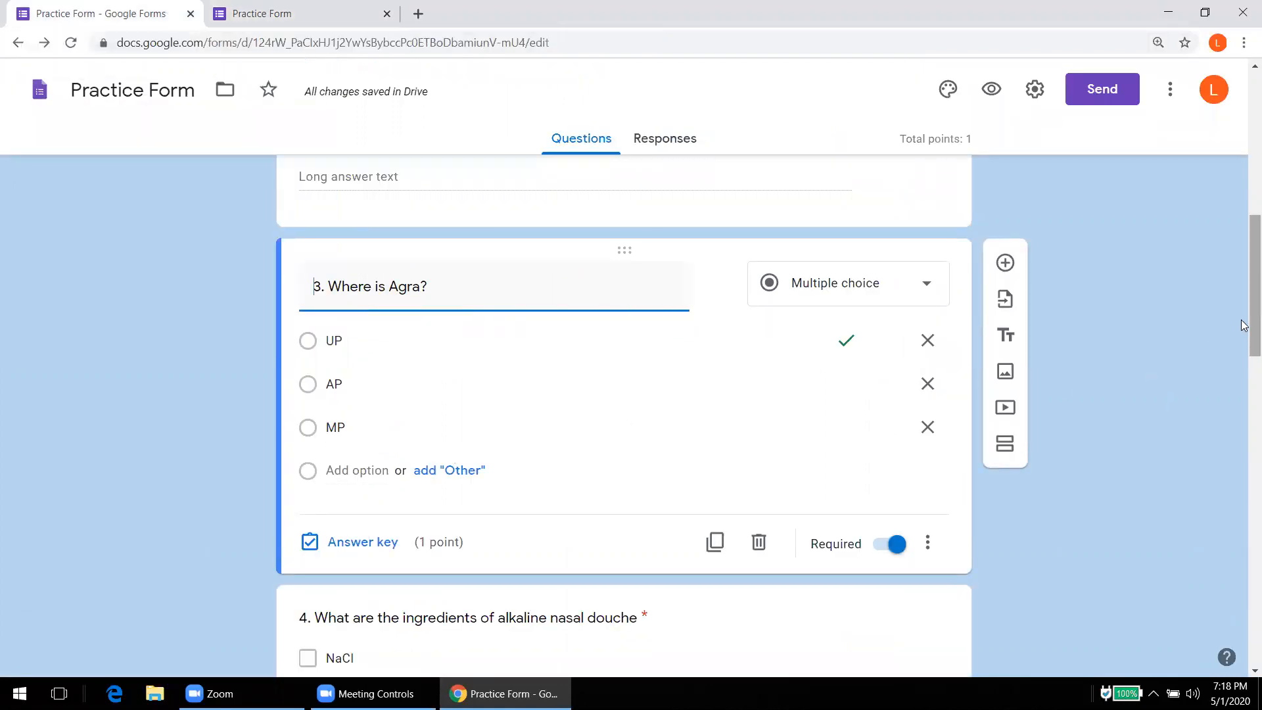
Step: Select question 4 for editing and restore the page zoom to full size
scroll(1255, 296, "down", 5)
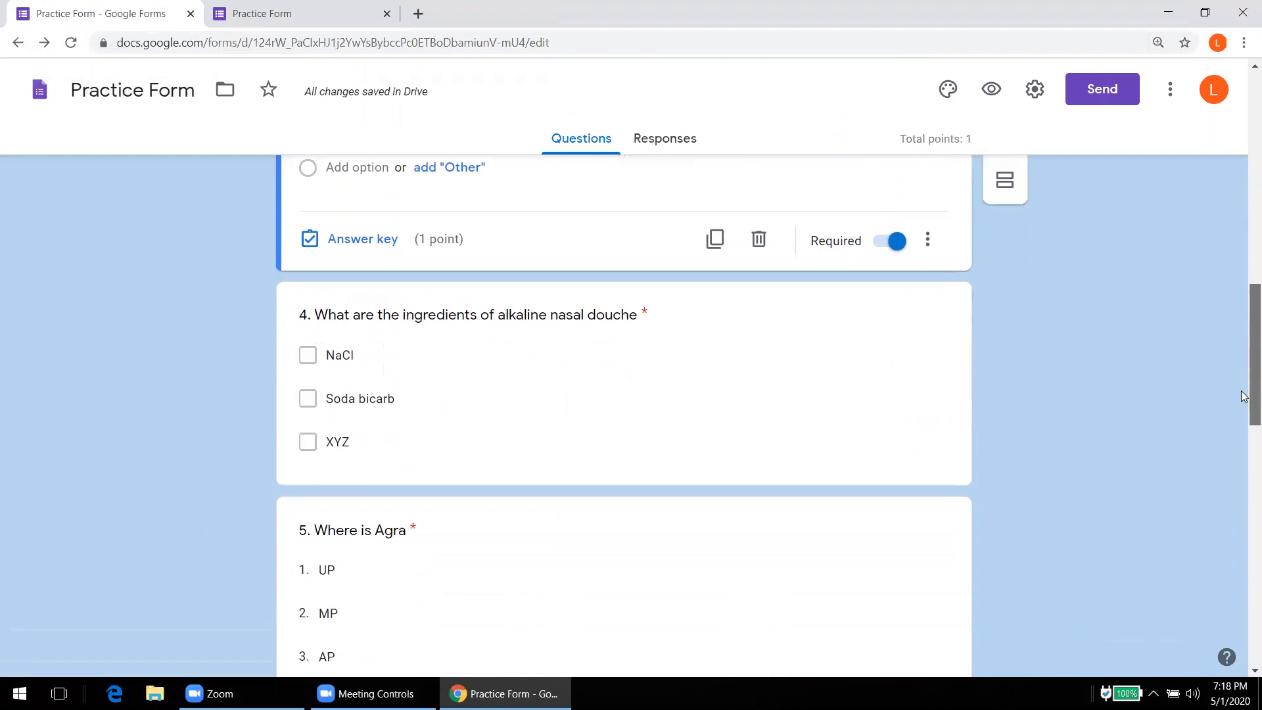
left_click(522, 365)
key("ctrl+minus")
key("ctrl+minus")
key("ctrl+minus")
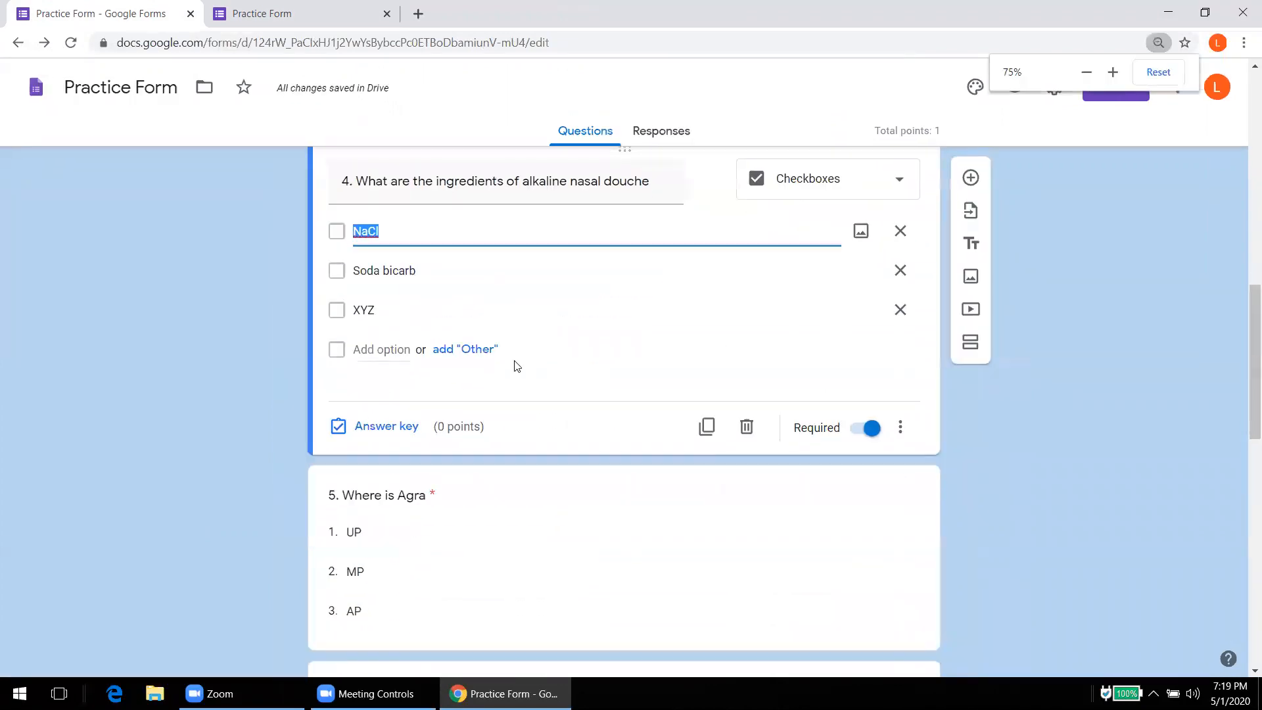
left_click(1157, 42)
left_click(1112, 73)
left_click(1112, 72)
left_click(1113, 74)
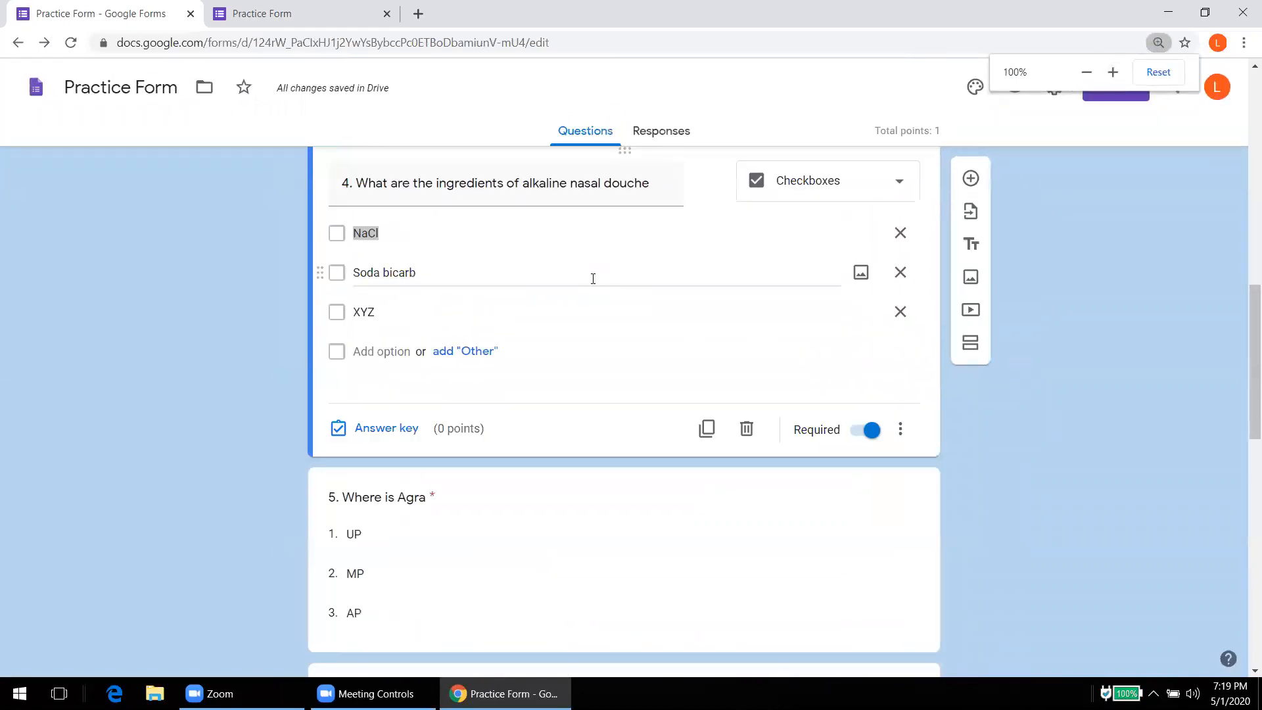
Step: Mark NaCl and Soda bicarb as correct for question 4 and make it worth 2 points
left_click(369, 428)
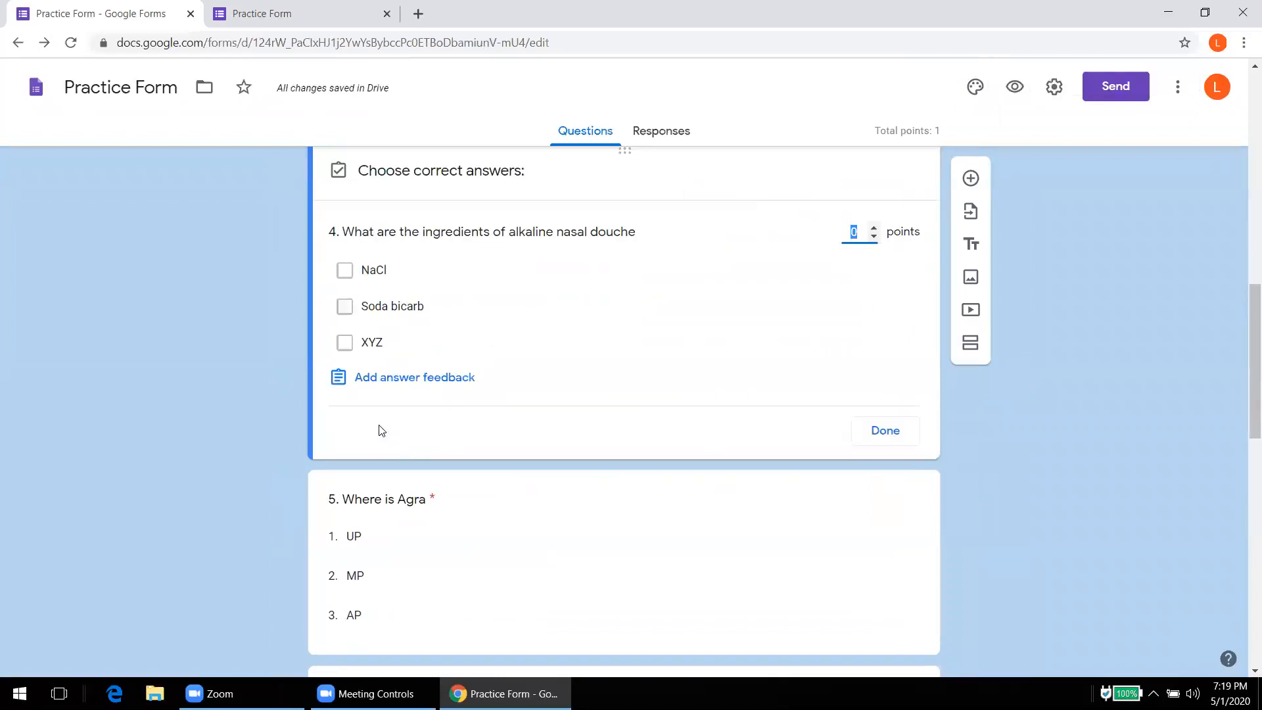
left_click(345, 271)
left_click(345, 308)
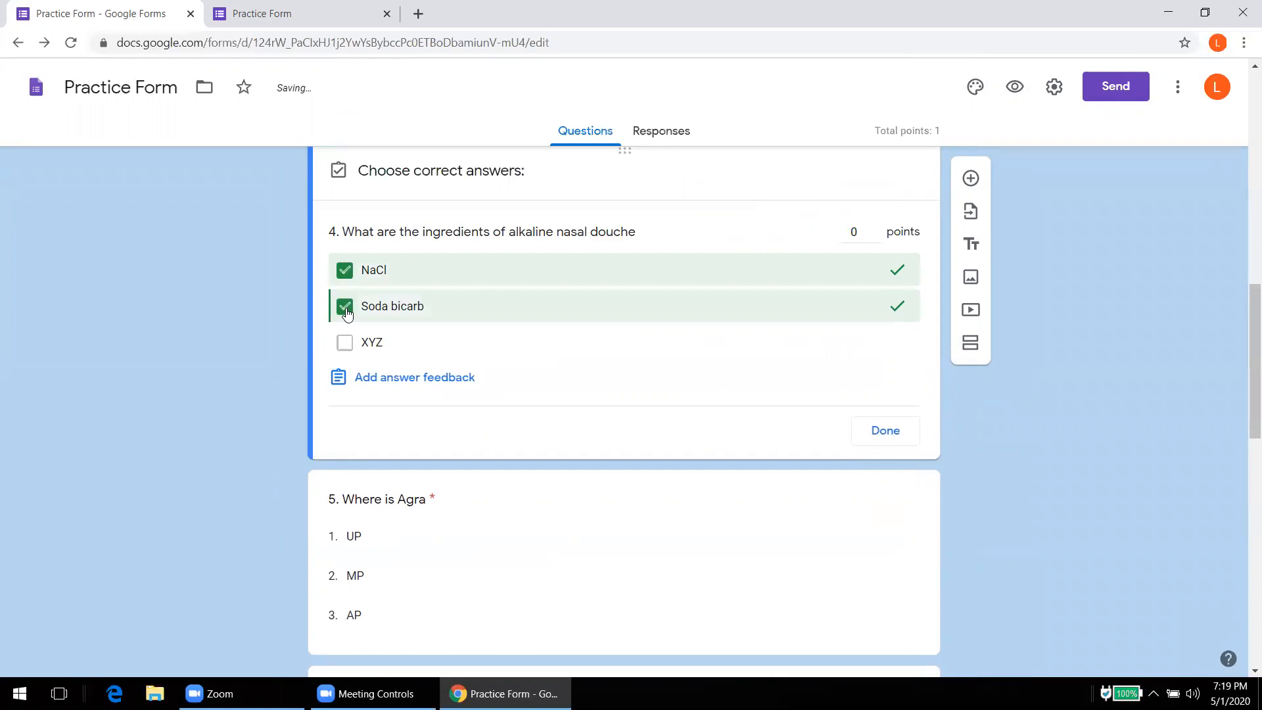
double_click(874, 228)
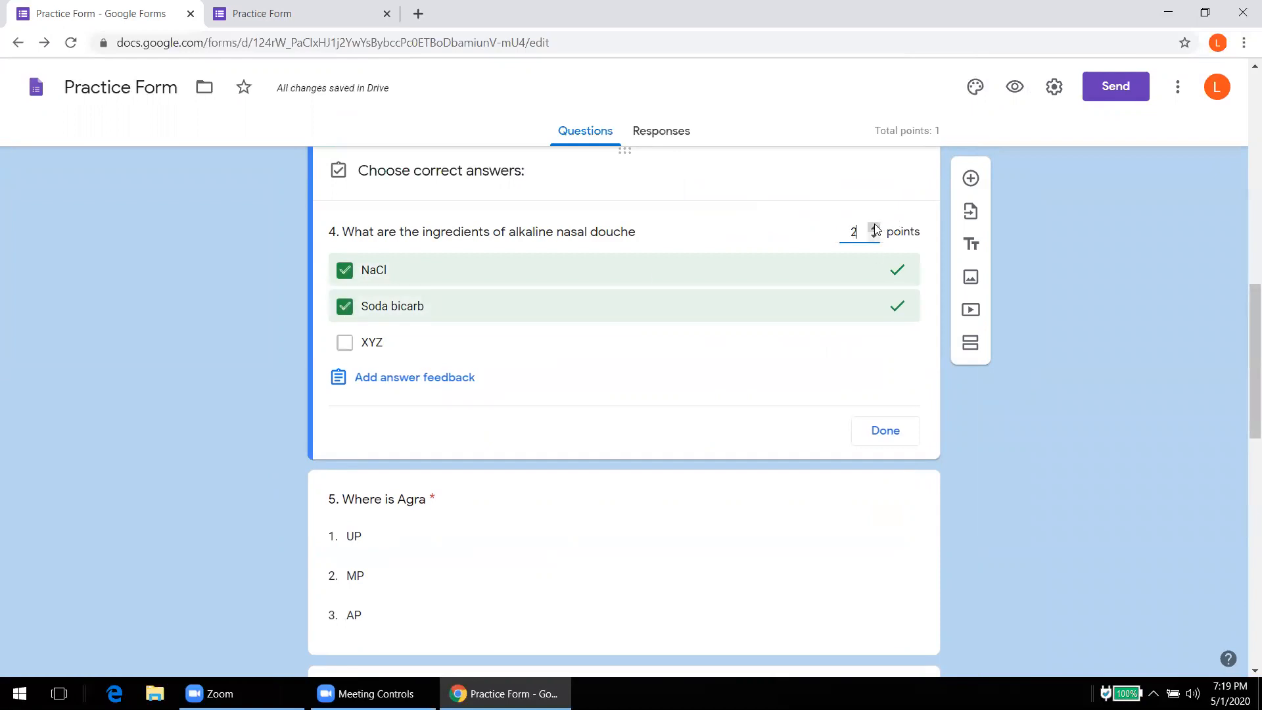
left_click(885, 431)
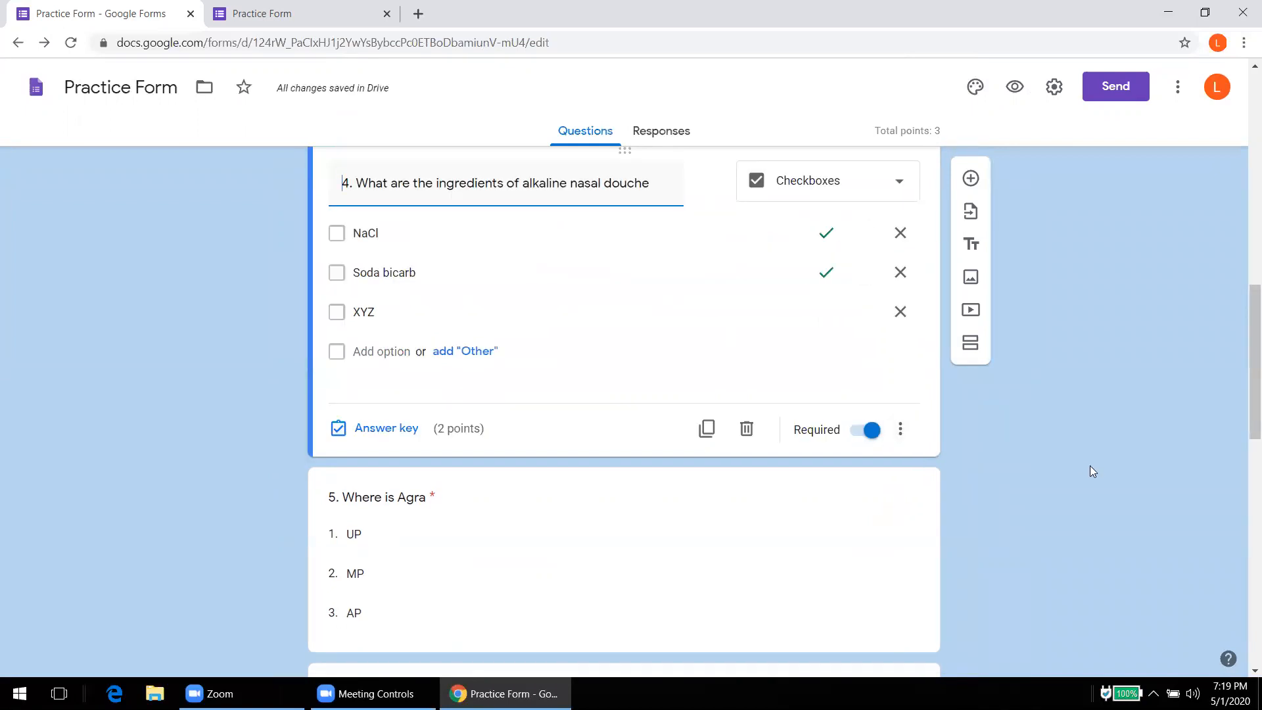
left_click_drag(1244, 397, 1244, 505)
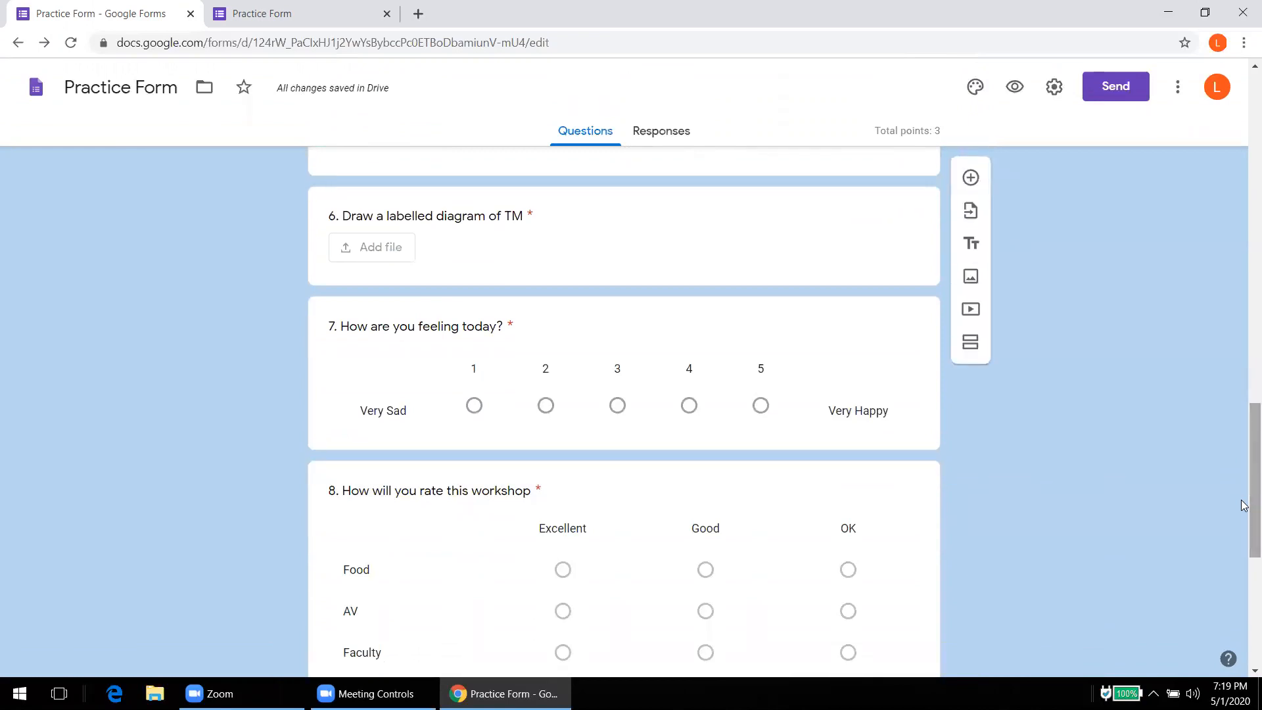
left_click_drag(1244, 503, 1244, 562)
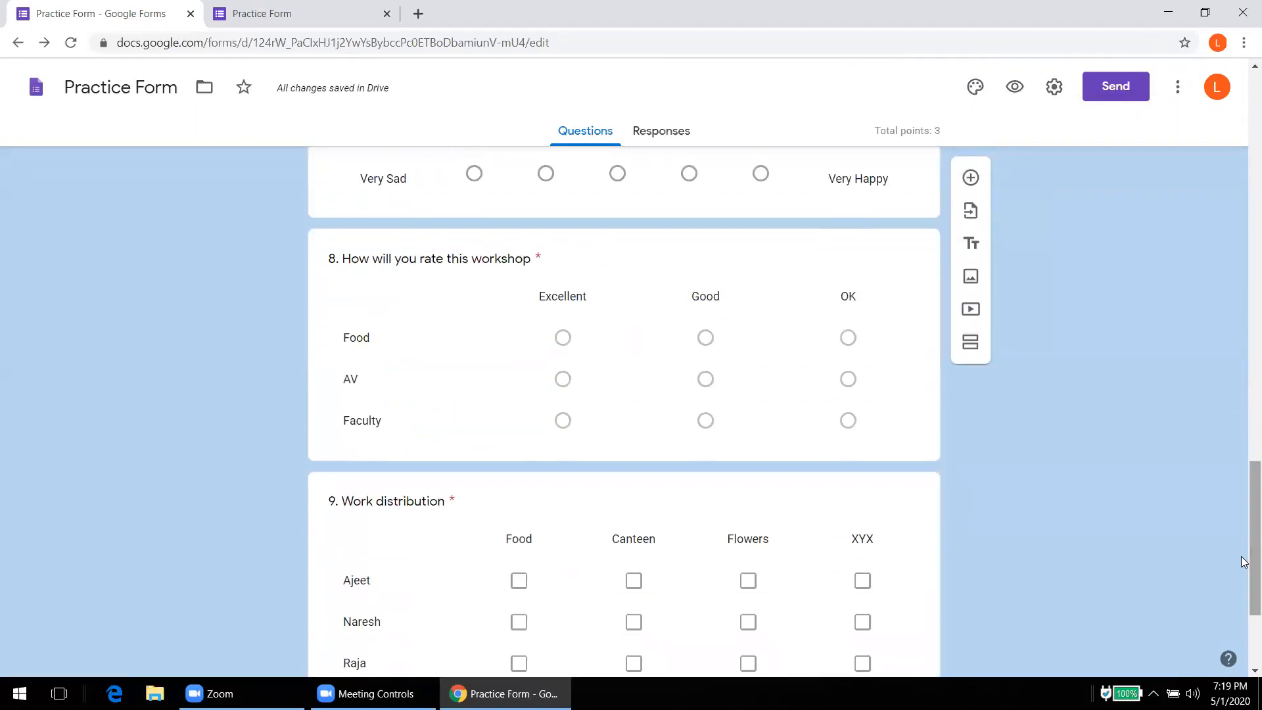
left_click(1054, 87)
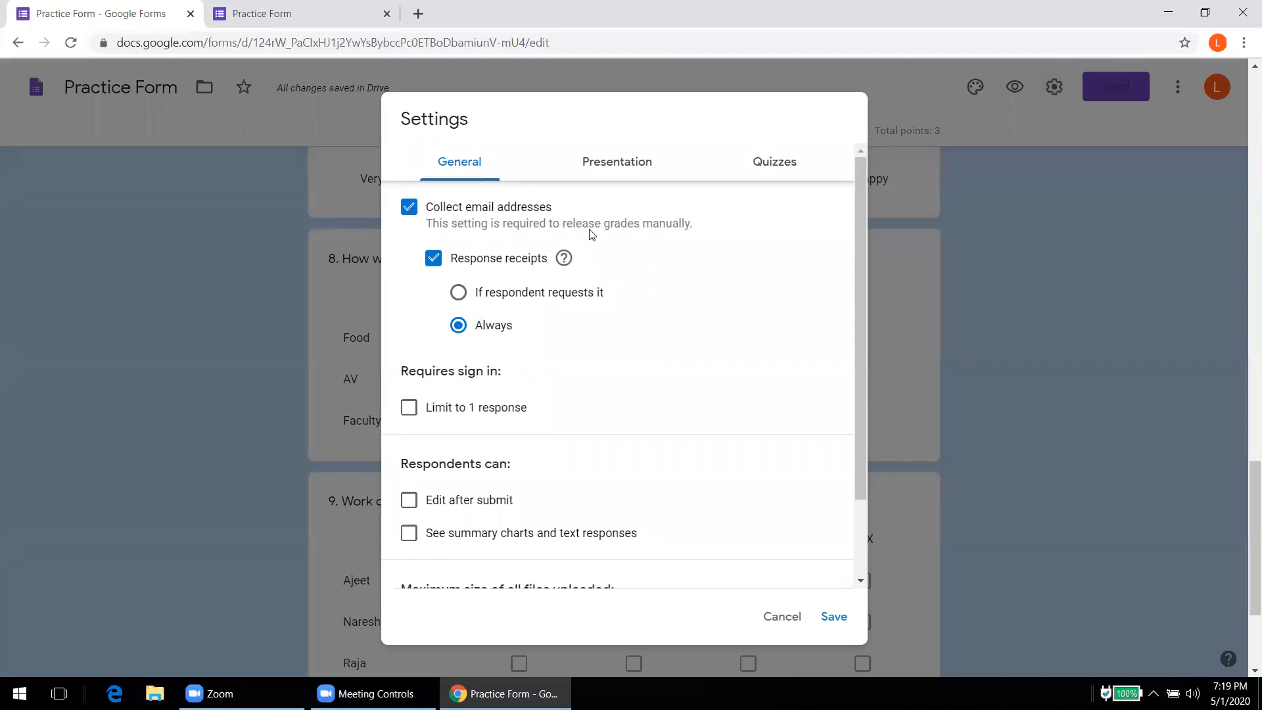
Step: Switch quiz grade release to Immediately after each submission, show Missed questions, and save
left_click(762, 167)
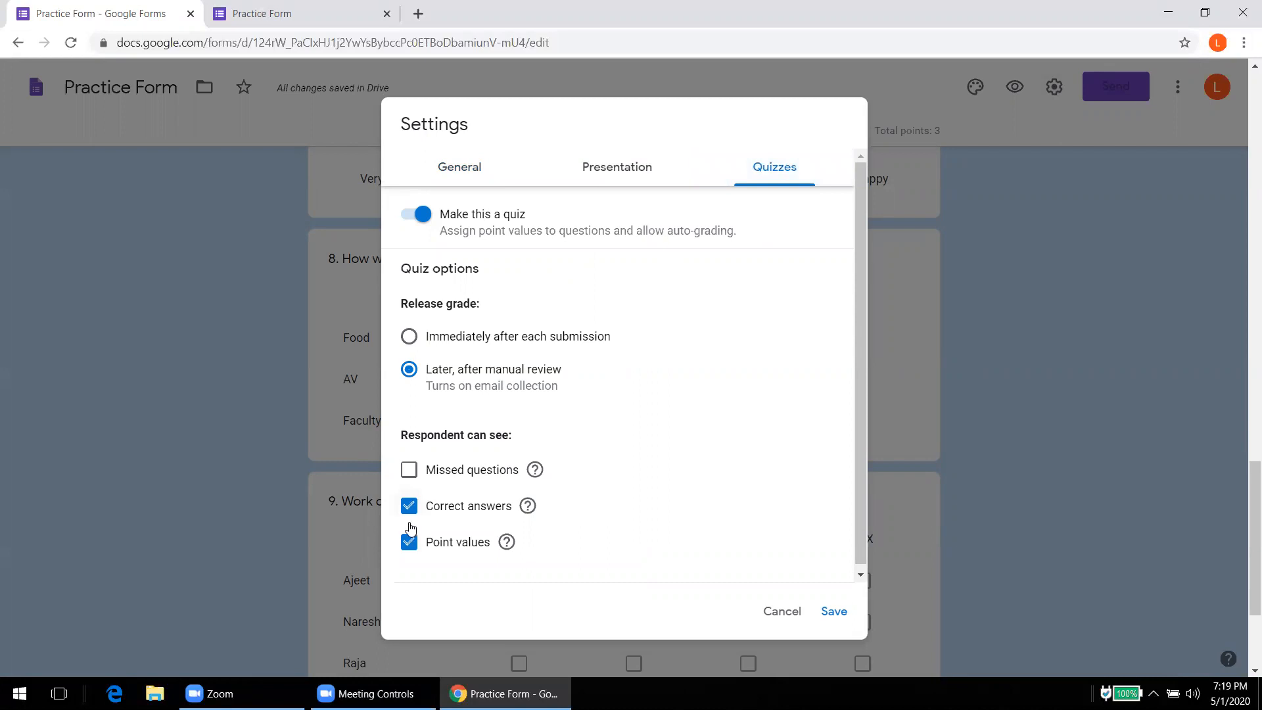
left_click(409, 470)
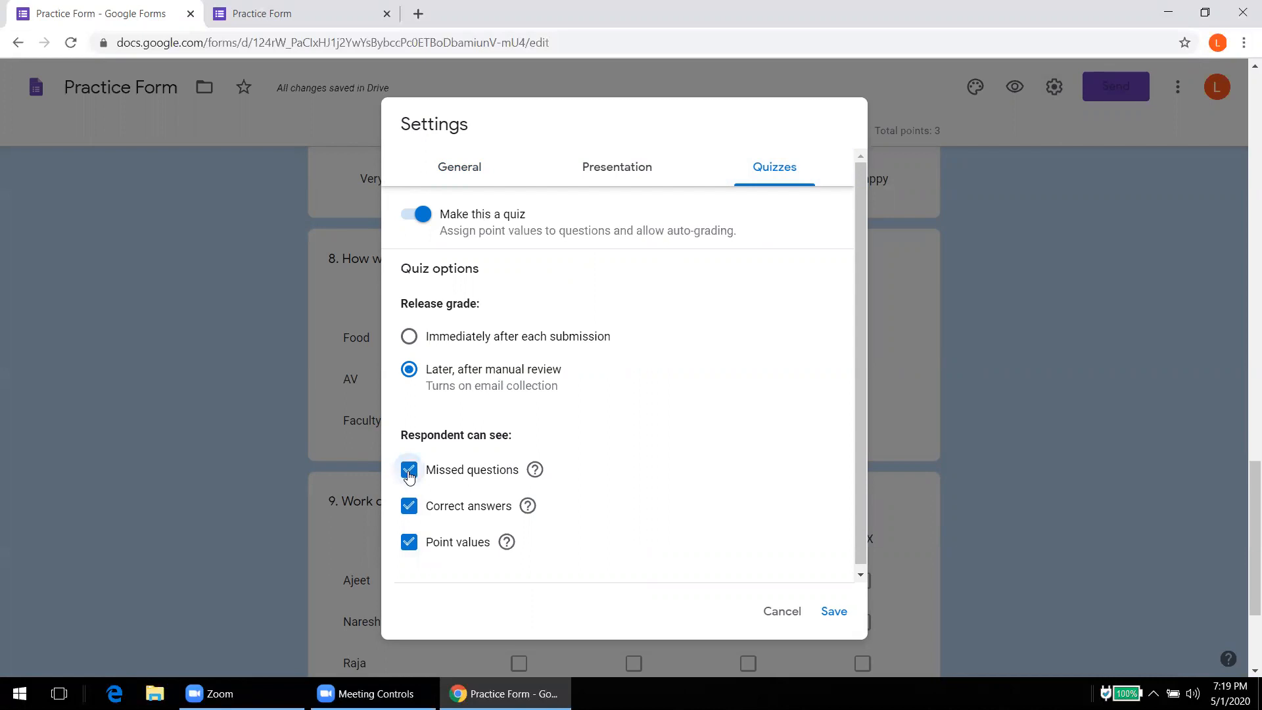
left_click(407, 336)
left_click(833, 611)
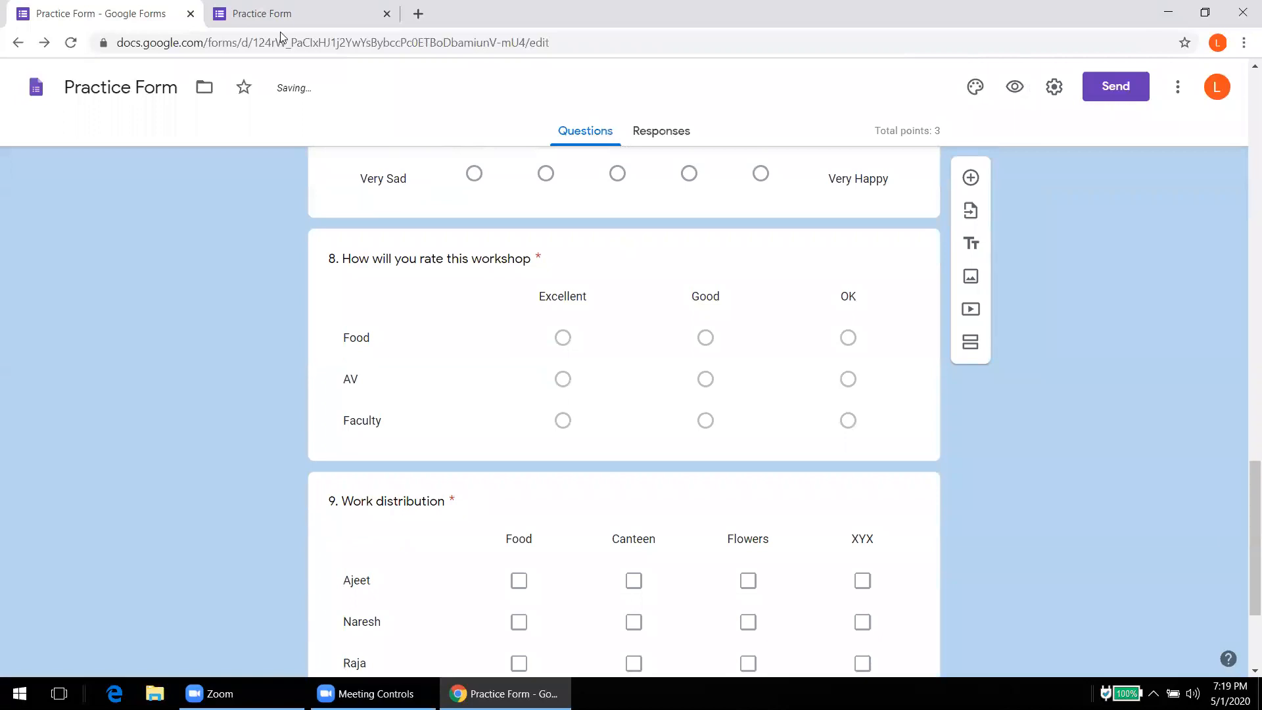
Step: Reload the live form and enter a test email address
left_click(279, 26)
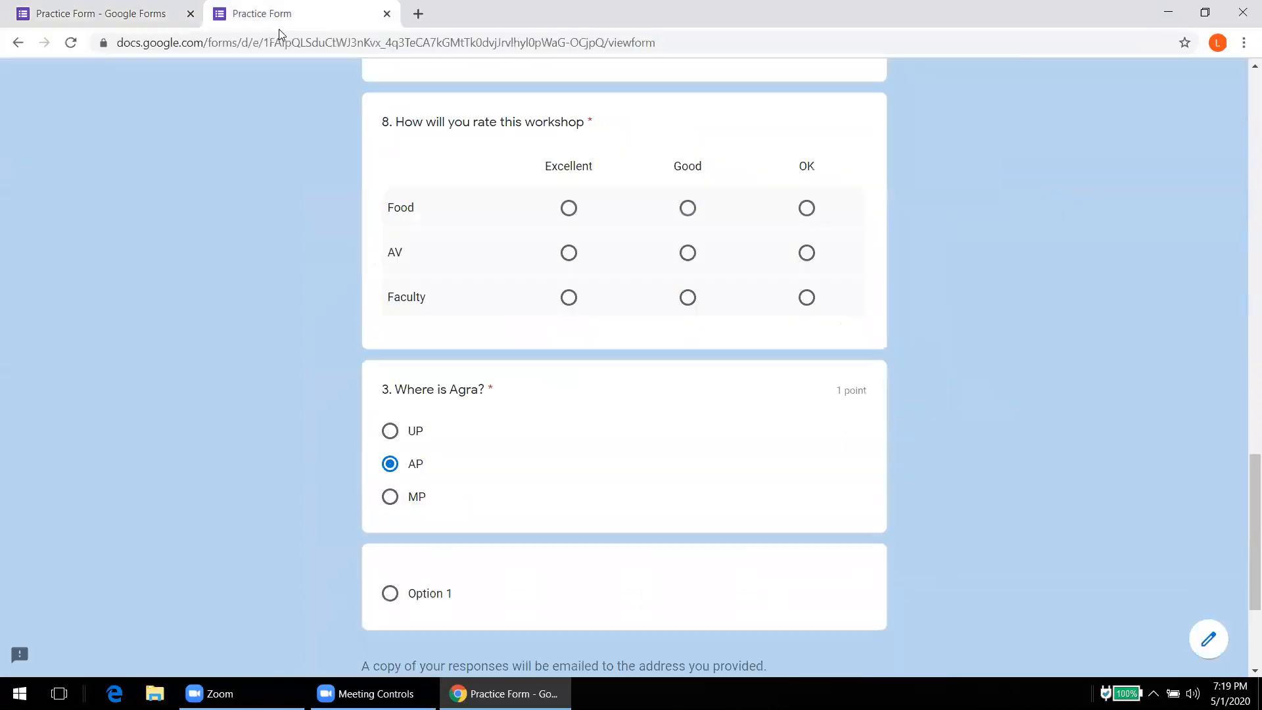
left_click(70, 44)
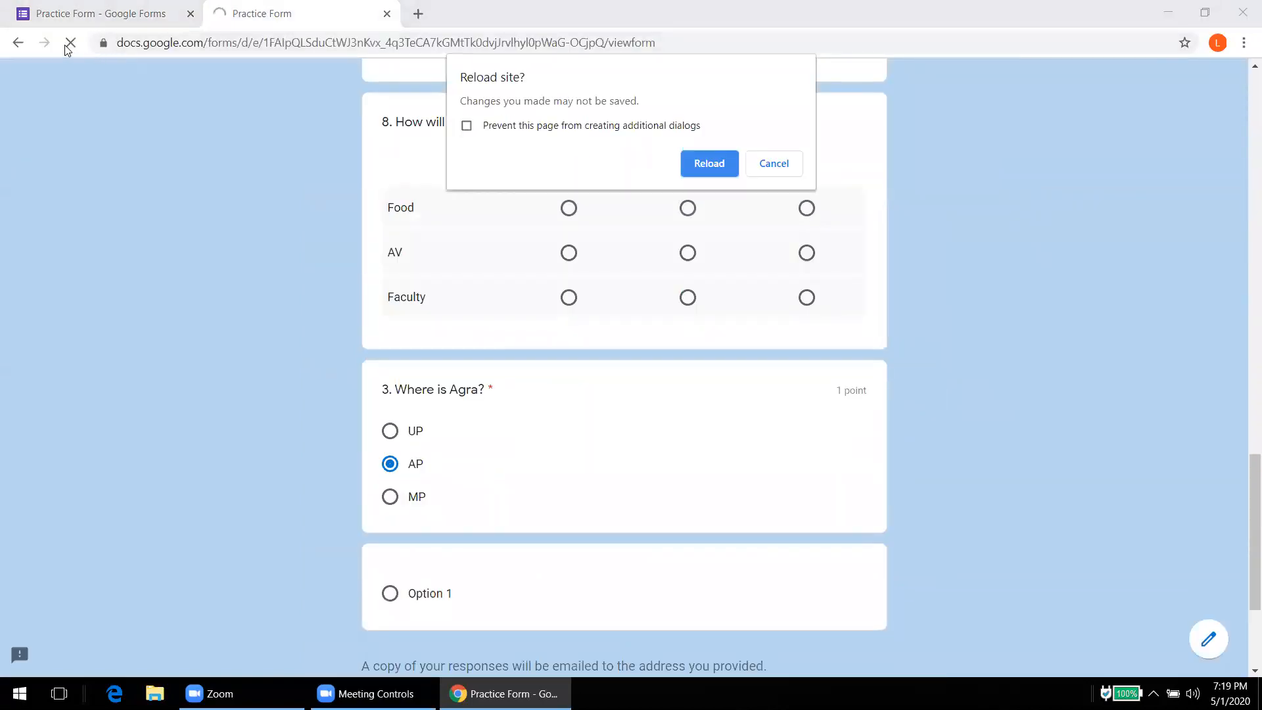
key("Return")
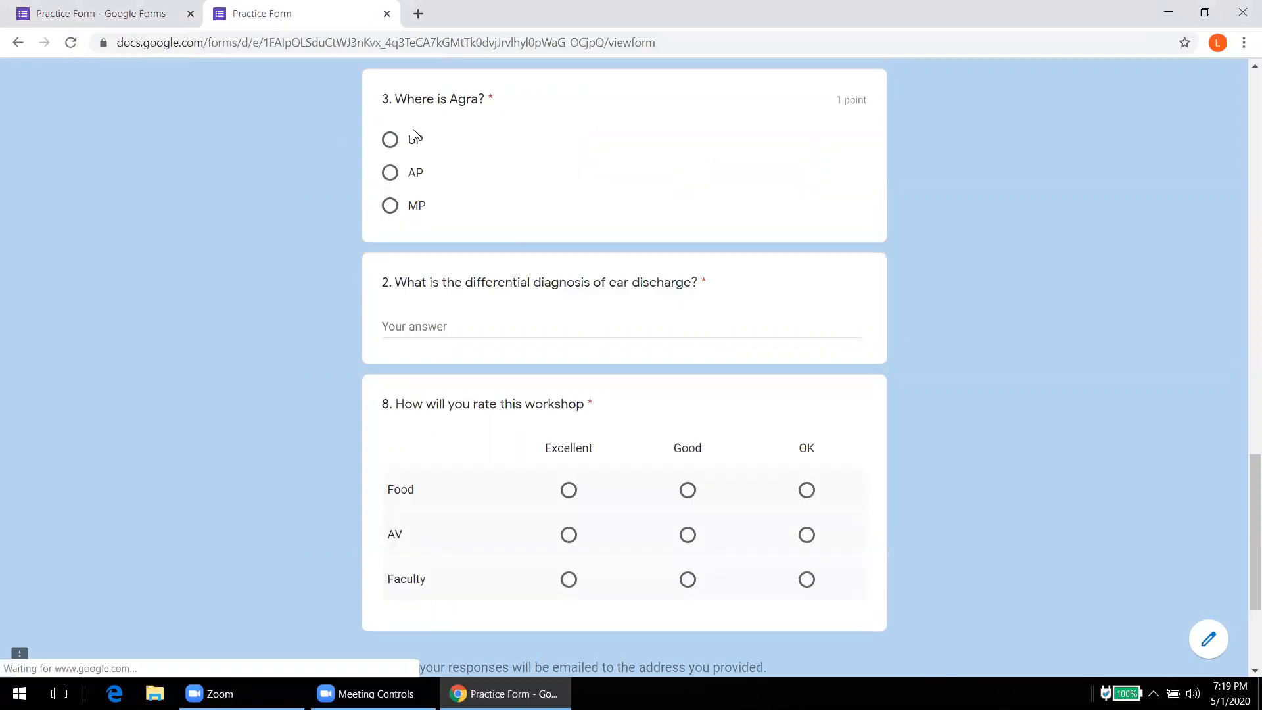
left_click_drag(1244, 516, 1244, 152)
left_click(523, 404)
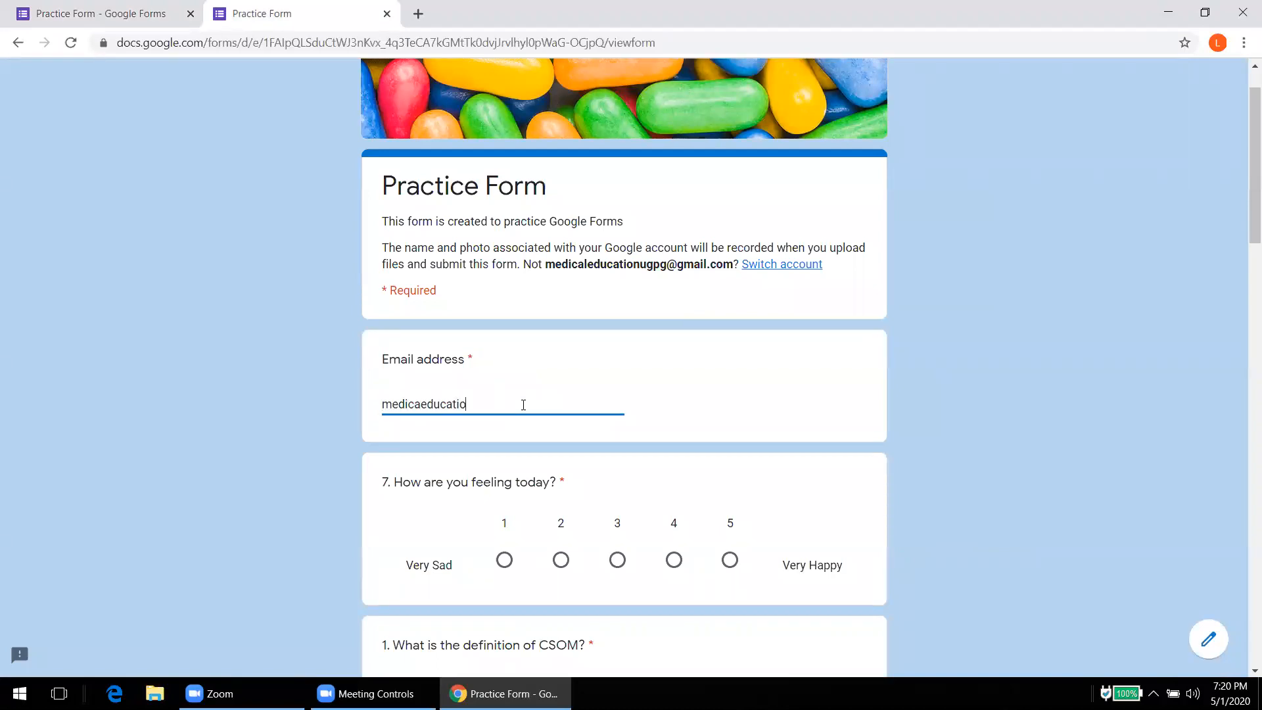
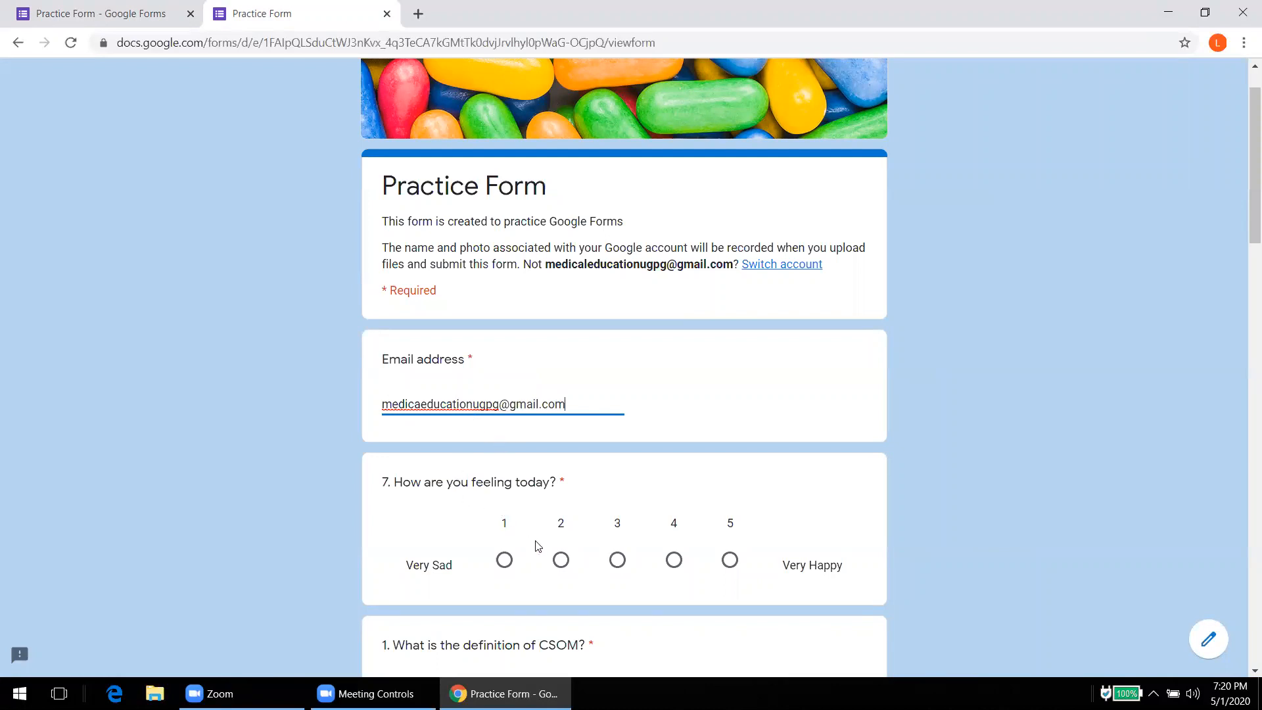
Step: Rate today's feeling 4, answer the CSOM question with 'Anasjasj', and choose UP for Agra
left_click(561, 559)
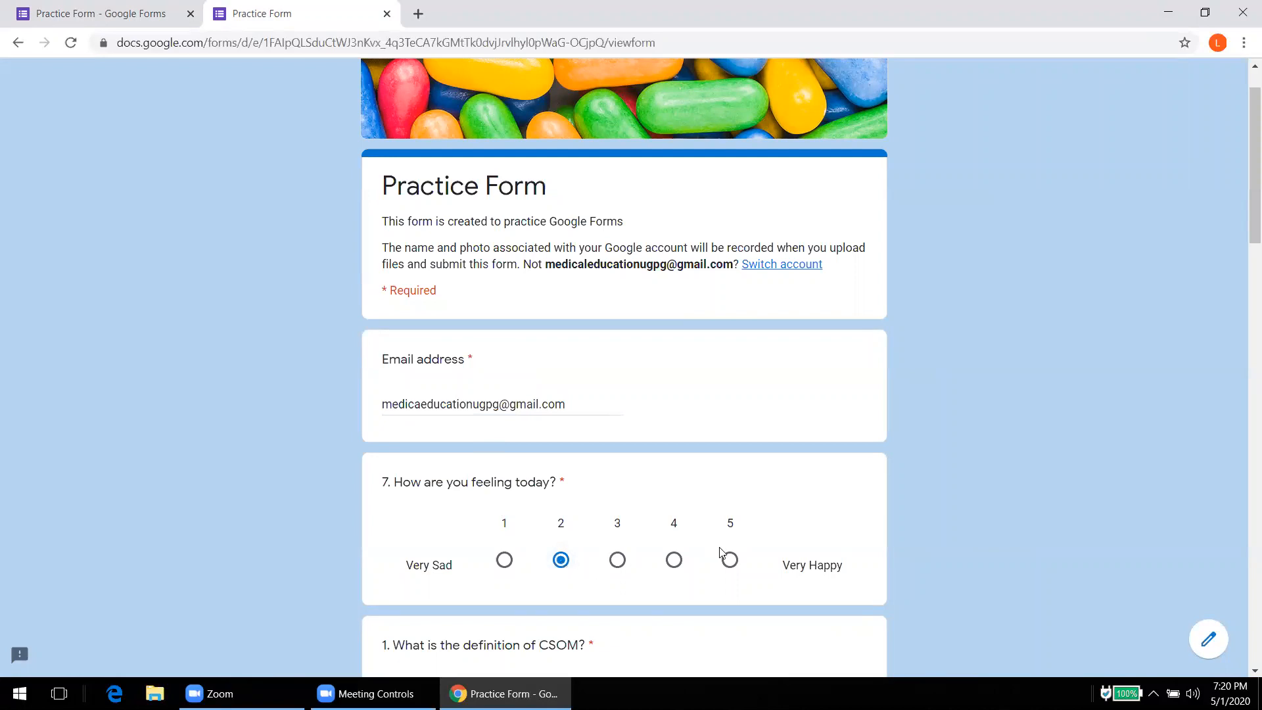
left_click(674, 561)
left_click_drag(1244, 250, 1243, 330)
left_click(504, 330)
type("Anasjasj")
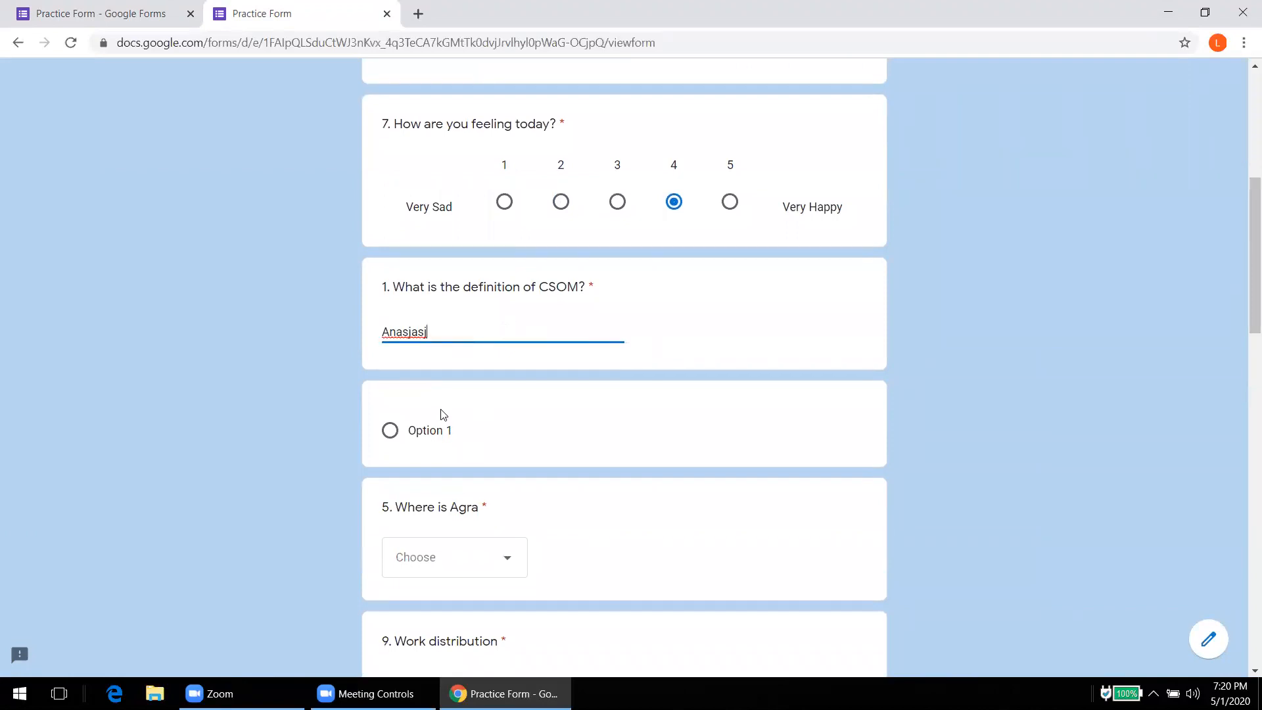
left_click(447, 558)
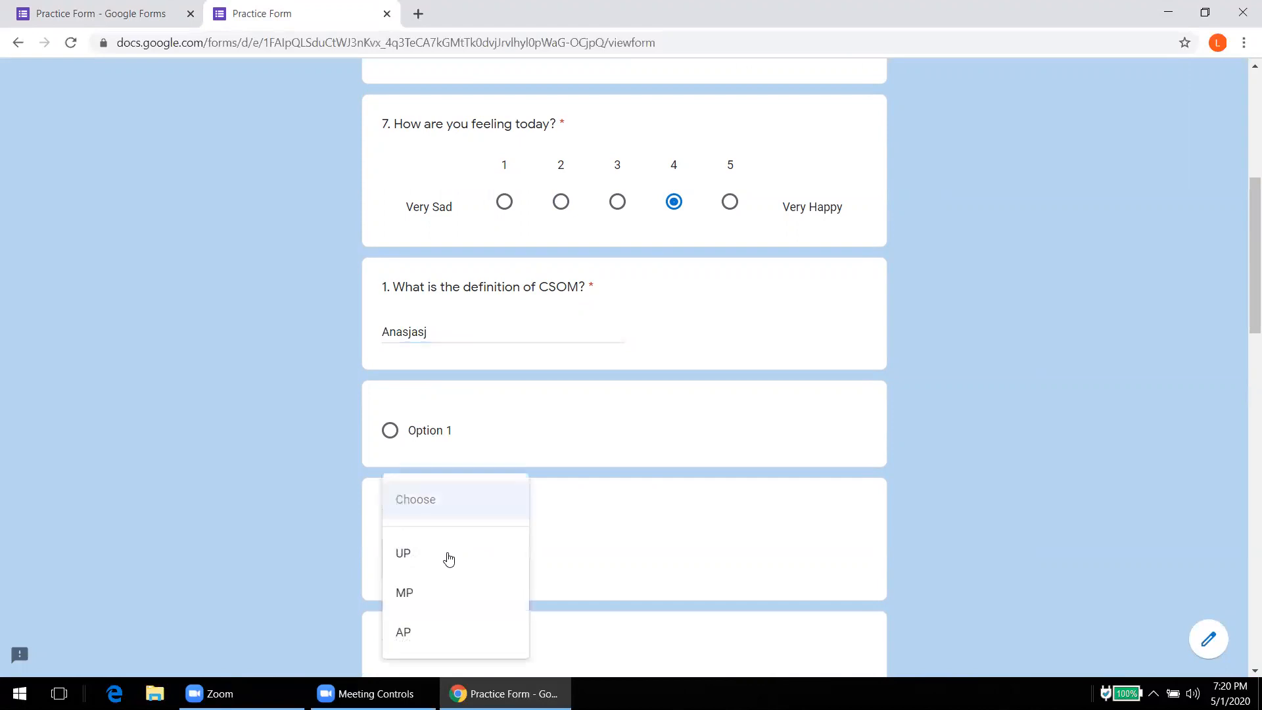
left_click(403, 554)
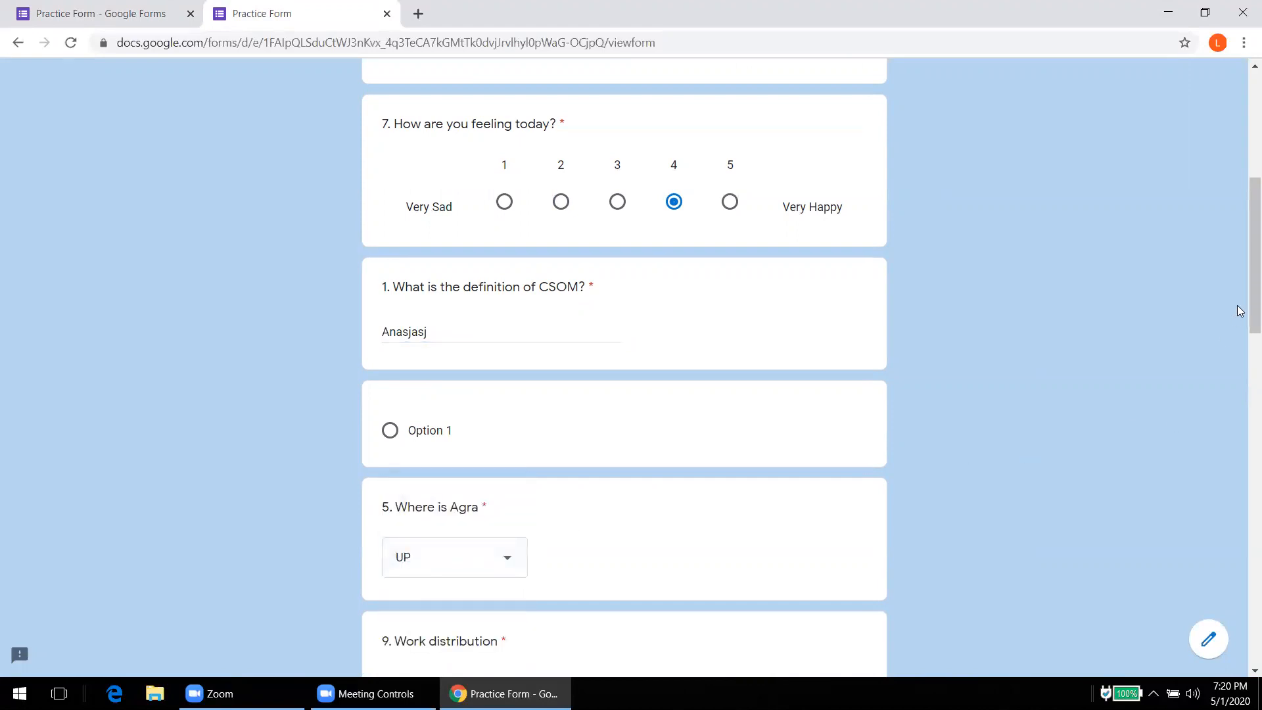
left_click_drag(1251, 311, 1244, 387)
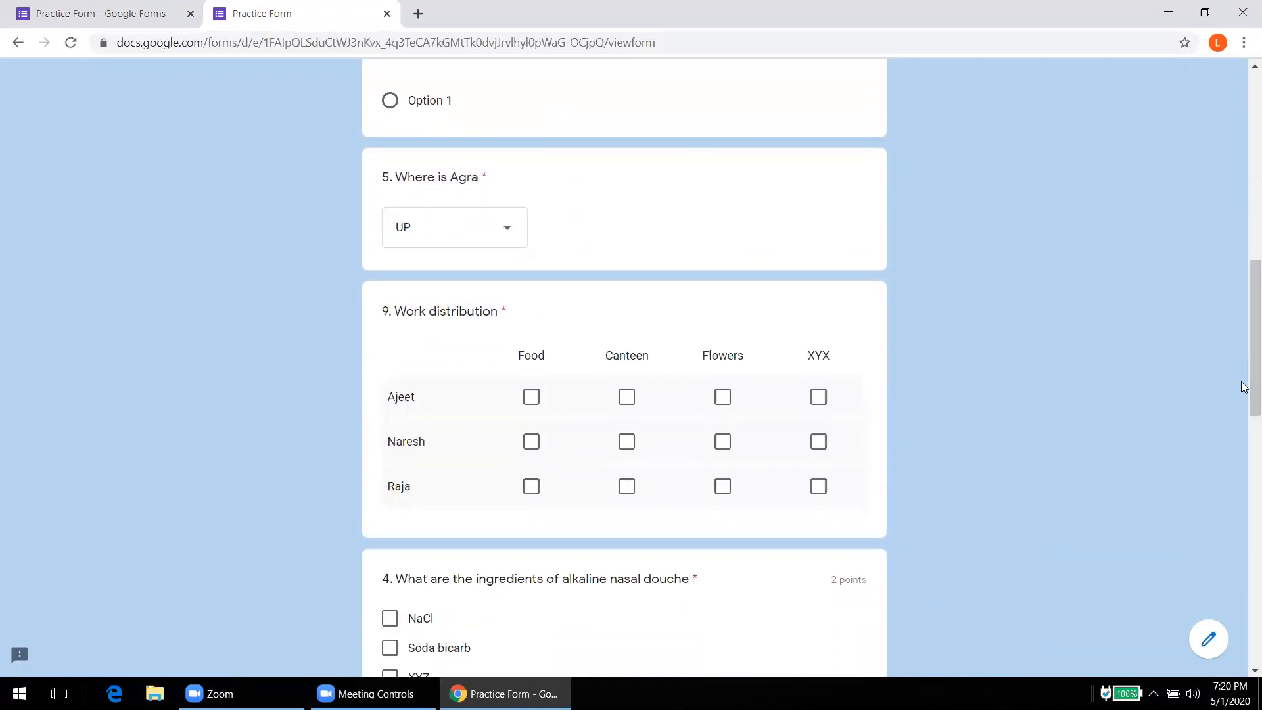
Step: Assign Canteen, Food and Flowers to the three Work distribution grid rows respectively
left_click(626, 397)
left_click(626, 444)
left_click(627, 488)
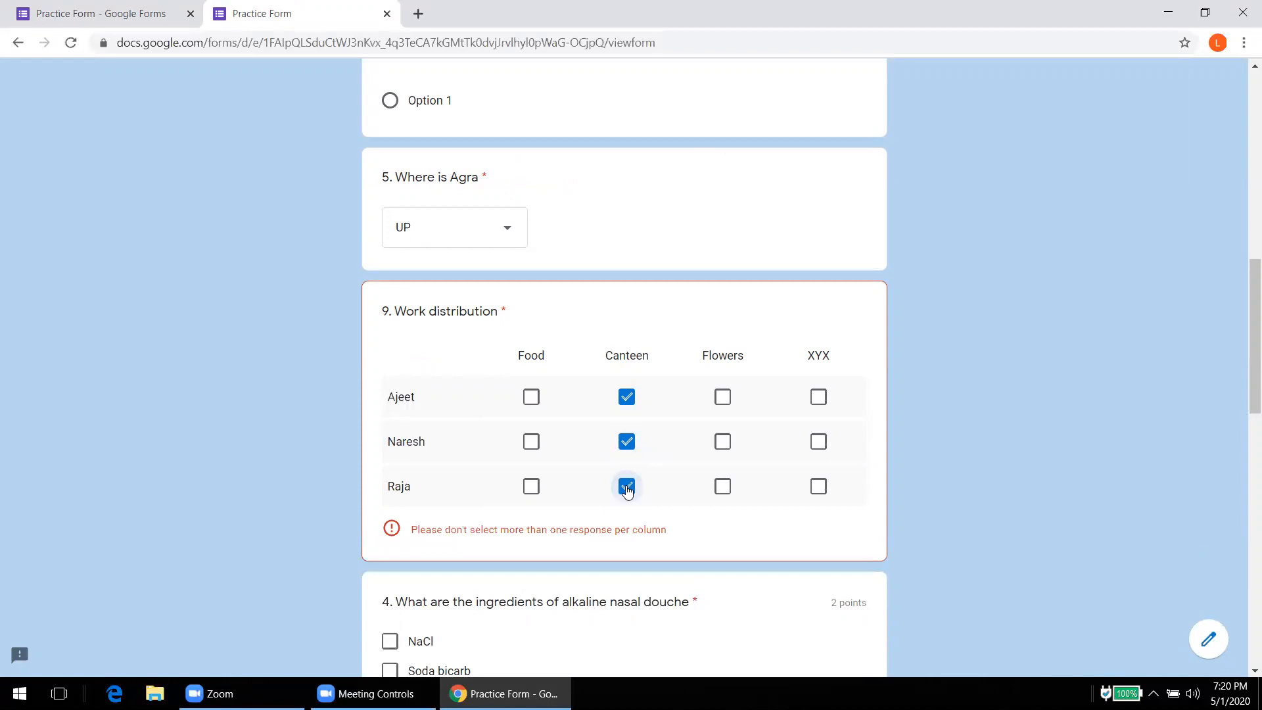
left_click(531, 441)
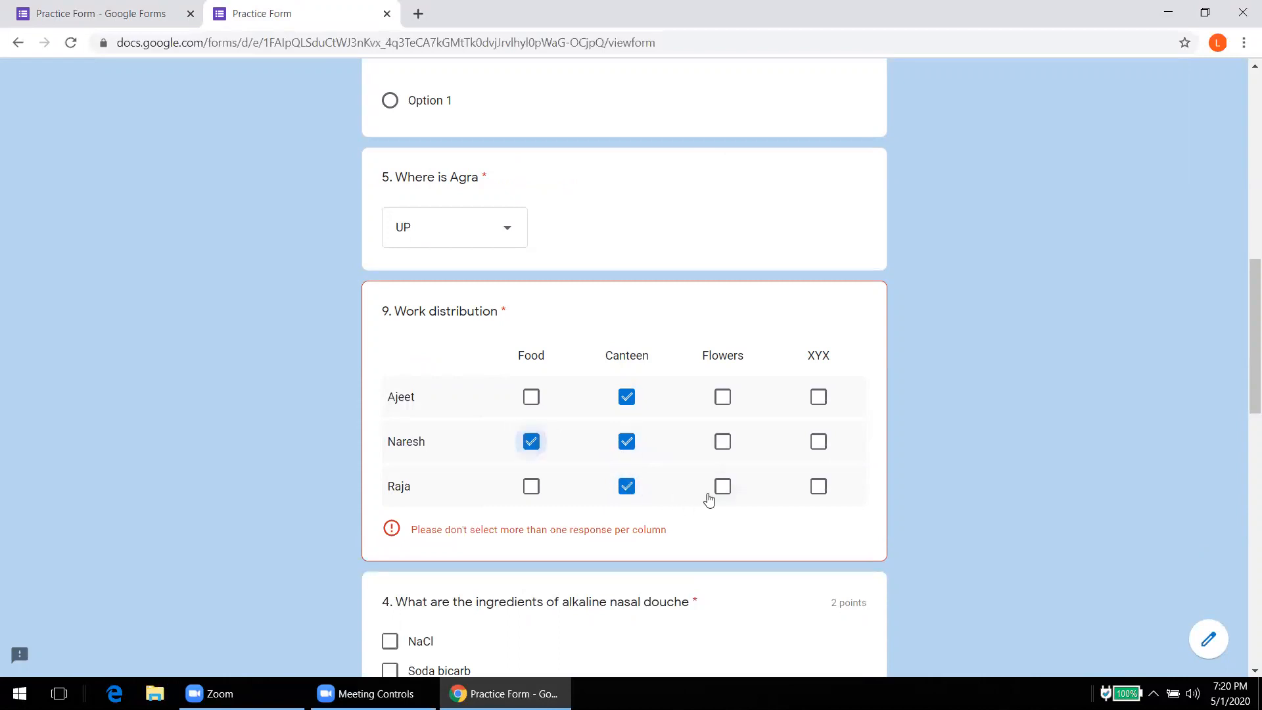
left_click(722, 487)
left_click(627, 487)
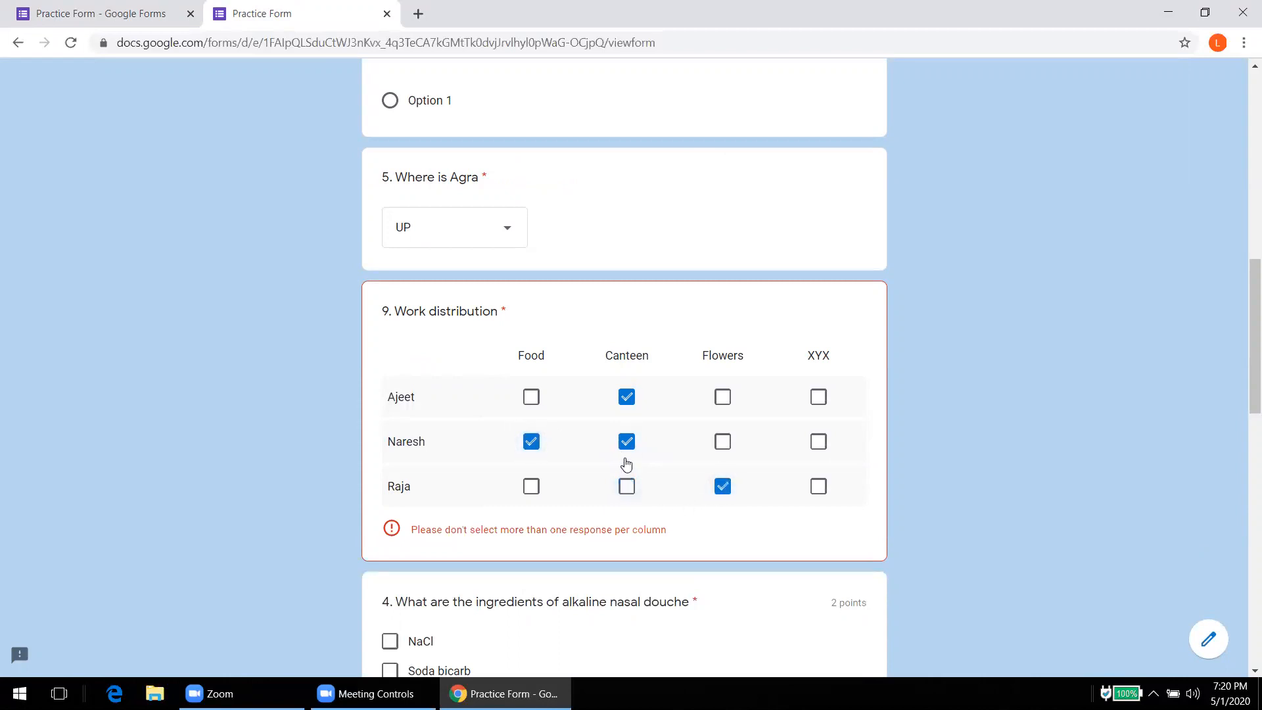
left_click(626, 442)
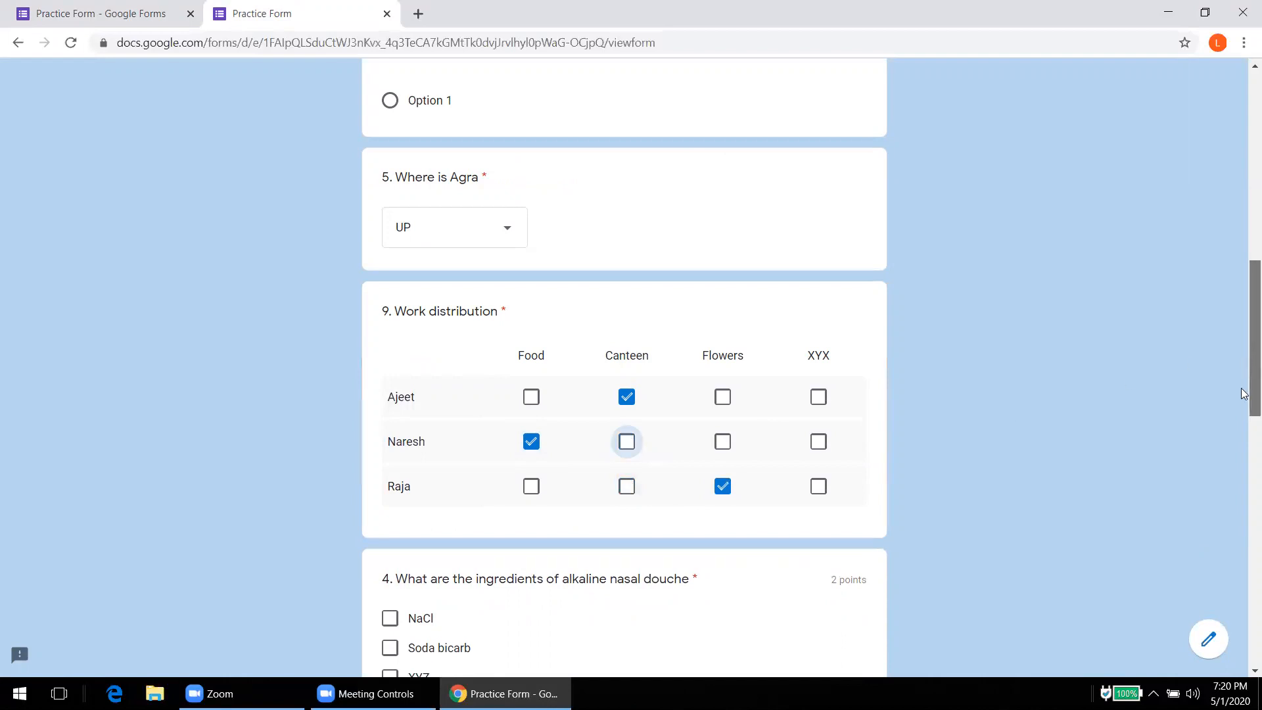
left_click_drag(1244, 395, 1243, 466)
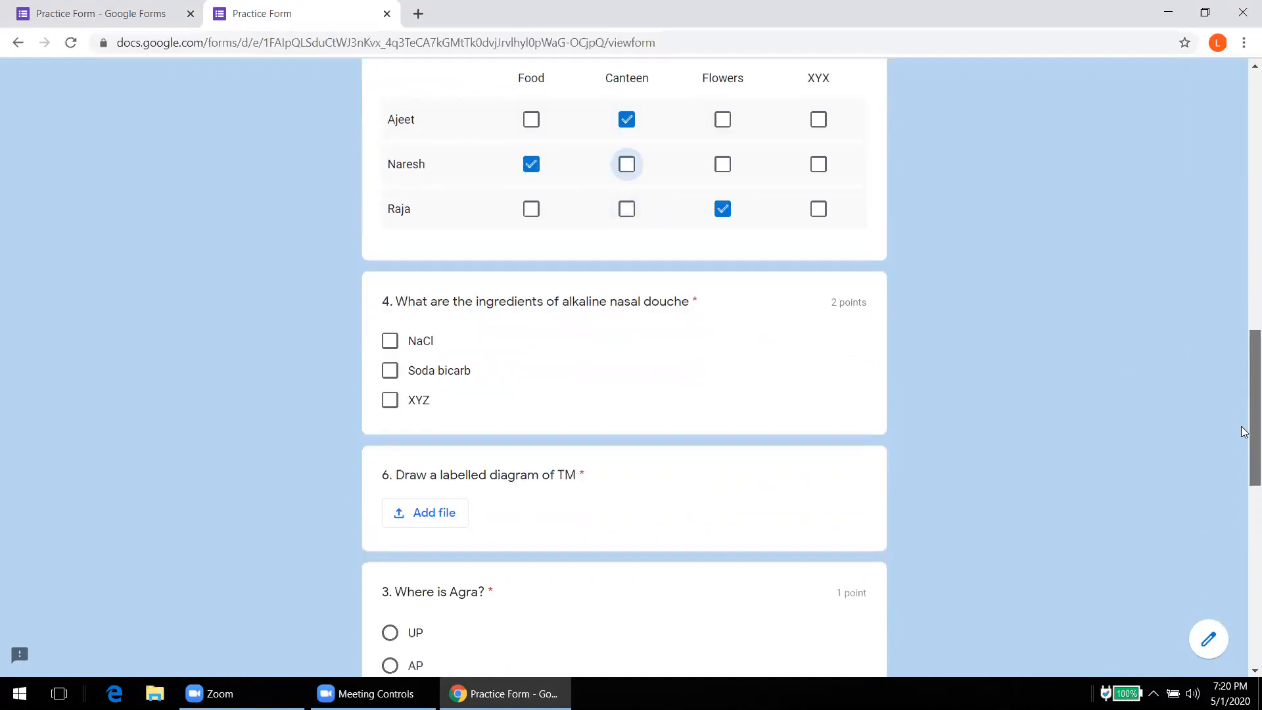
Step: Tick Soda bicarb and XYZ as the answers to question 4
left_click(387, 374)
left_click(391, 407)
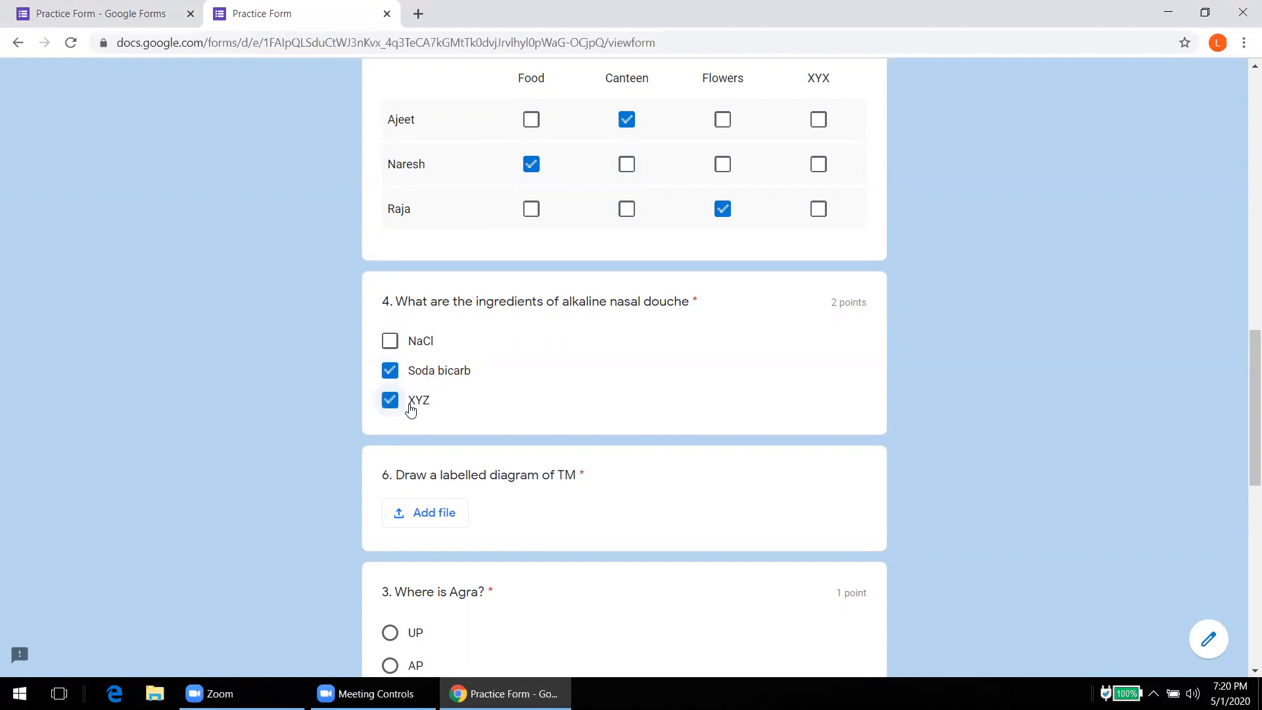
left_click_drag(1243, 380, 1242, 455)
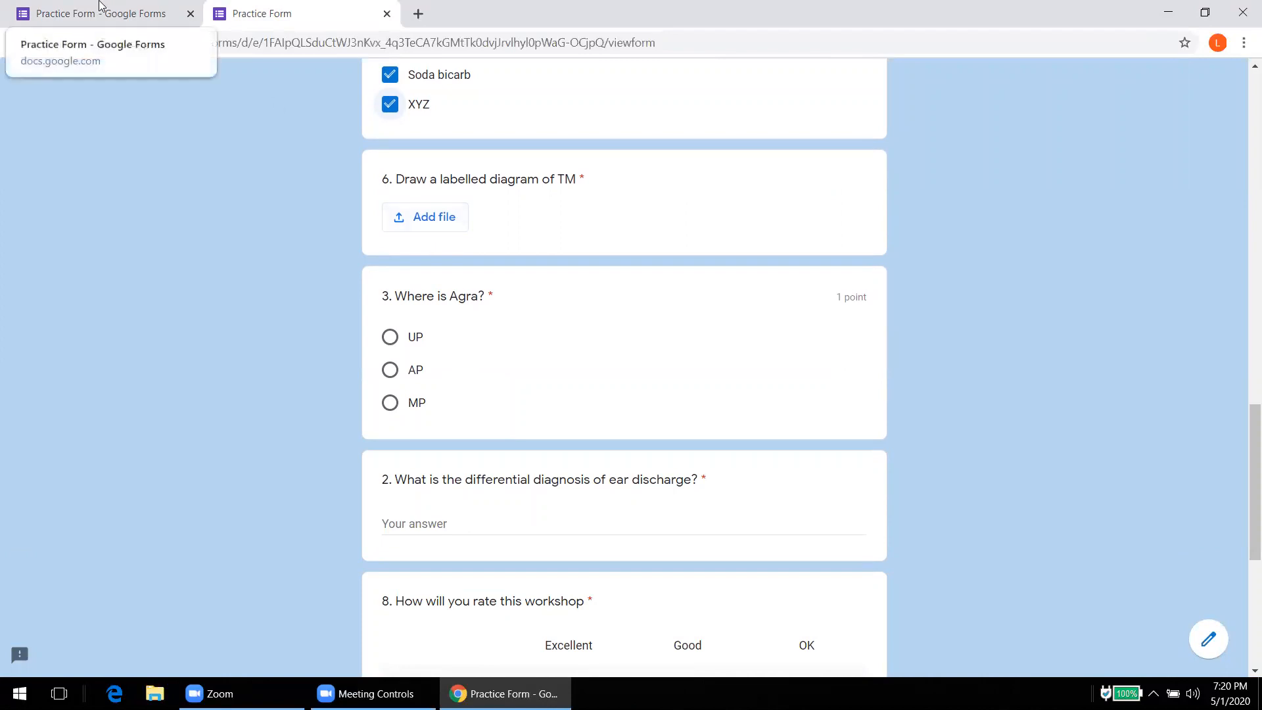
Step: Upload 800wm.jpg from the Desktop as the answer to question 6, the labelled TM diagram
left_click(428, 222)
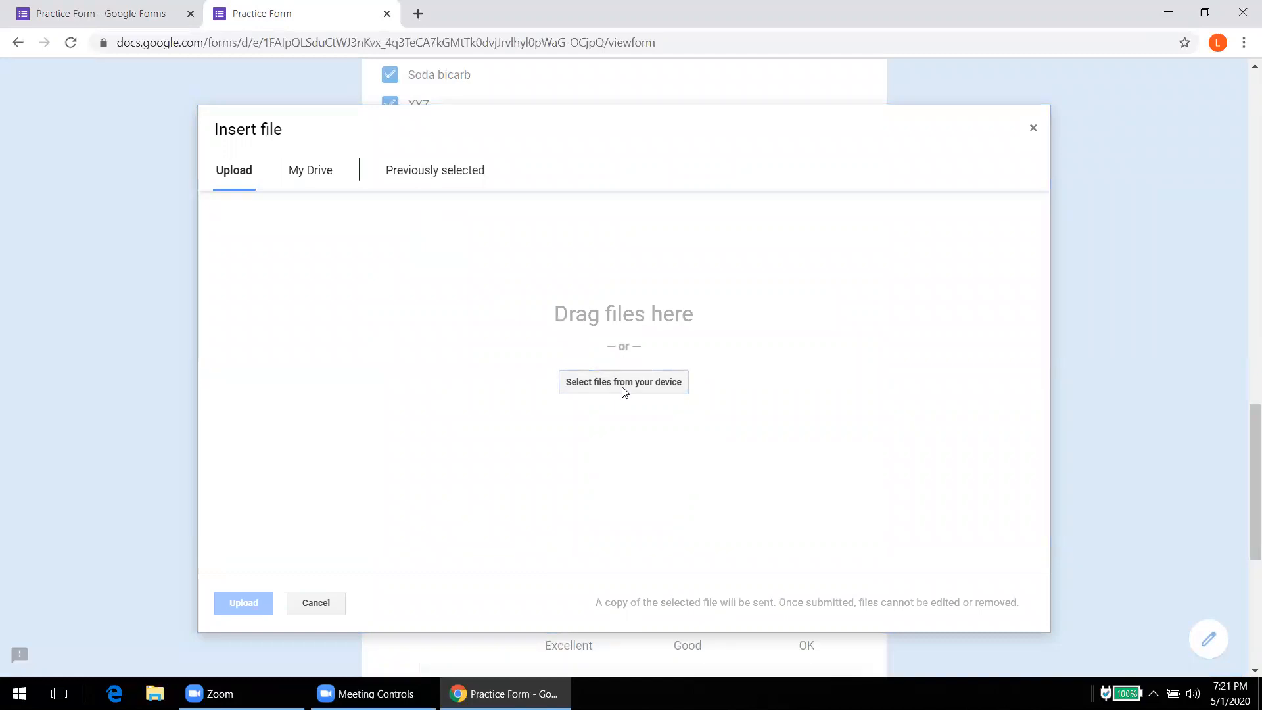
left_click(624, 388)
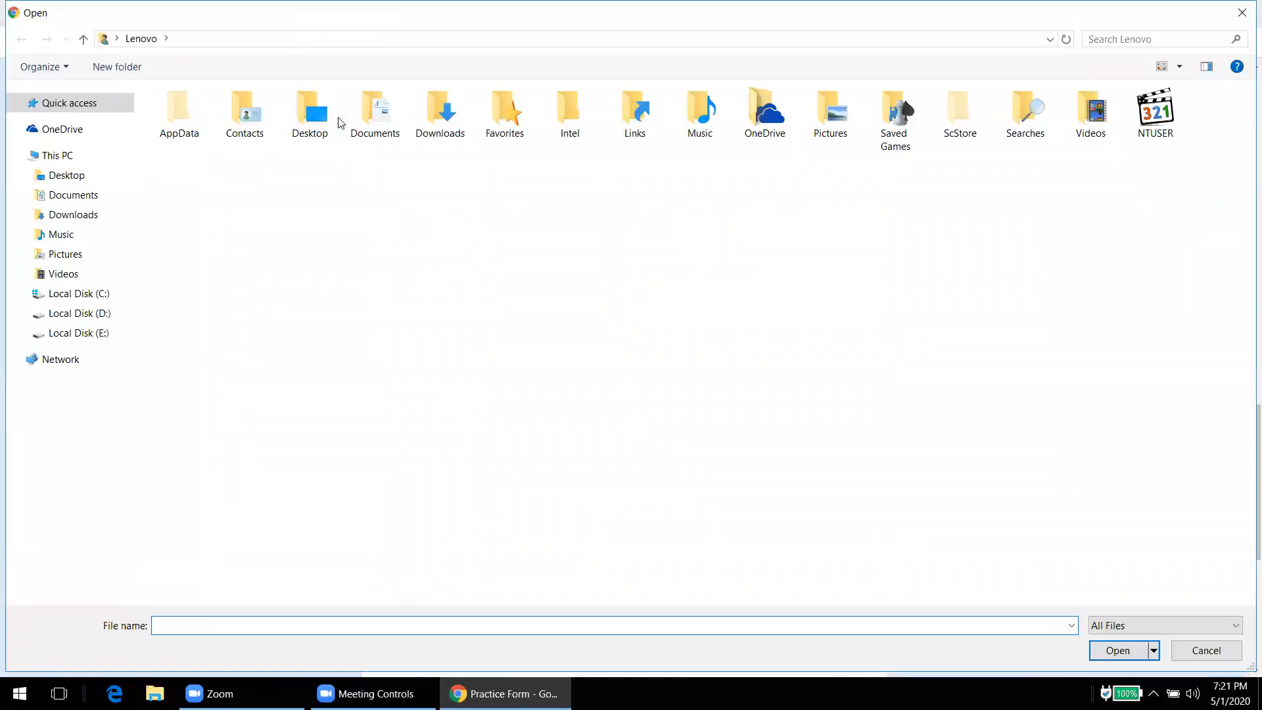
double_click(308, 121)
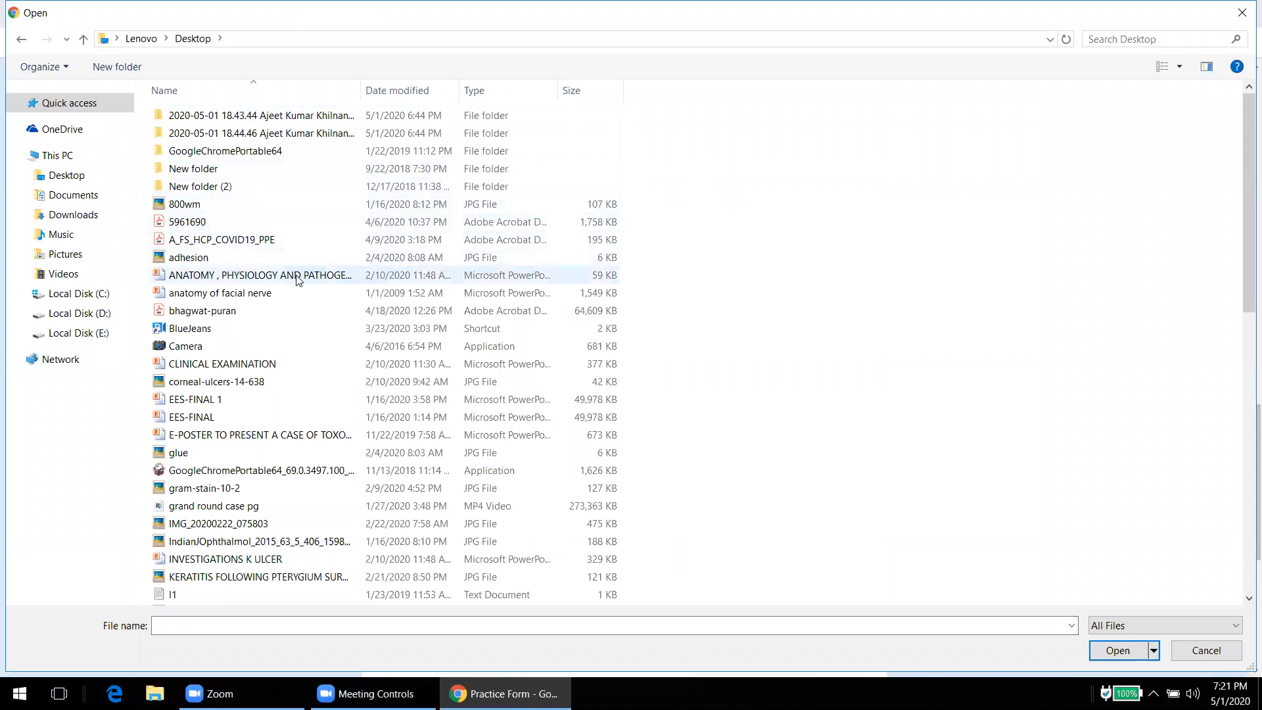
left_click(223, 205)
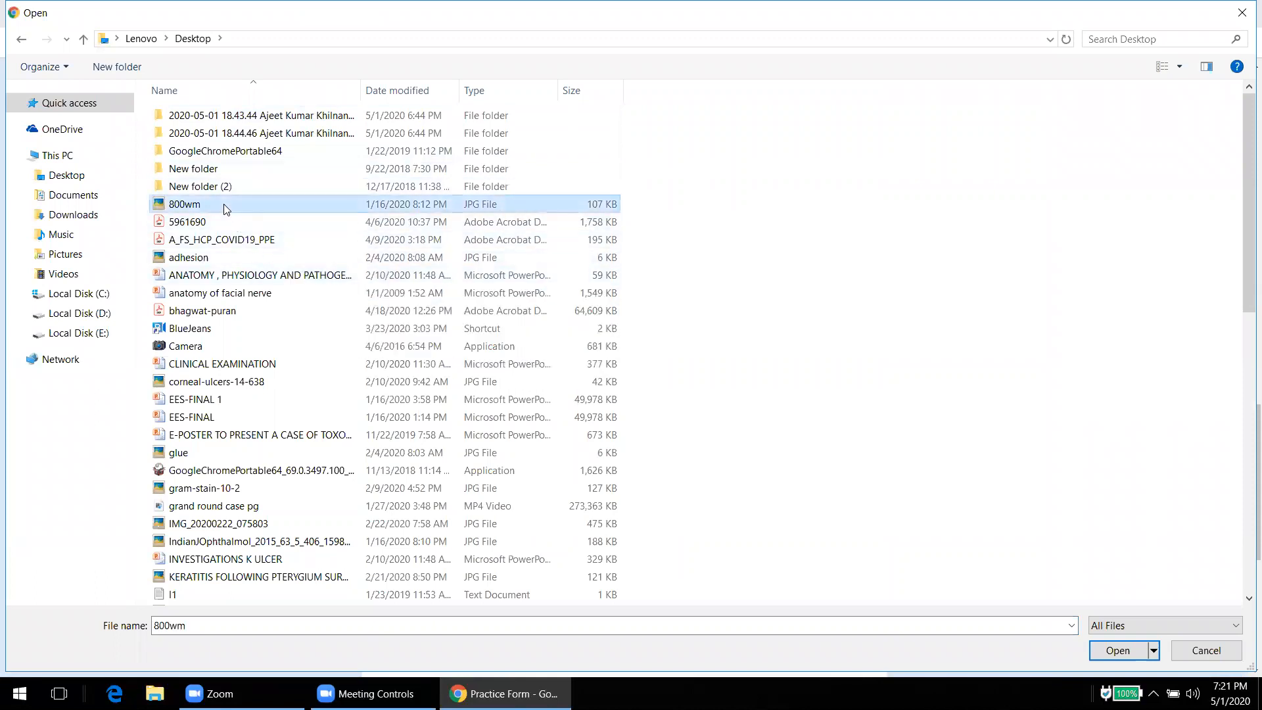
left_click(1118, 650)
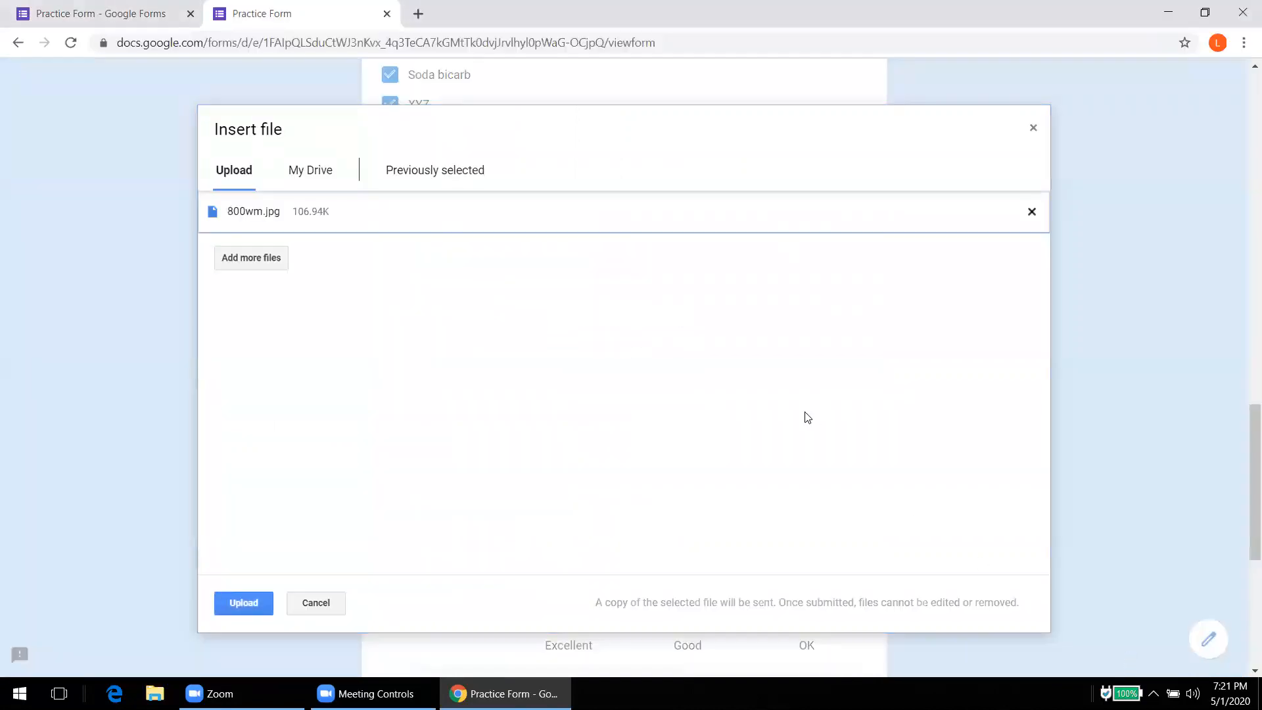
left_click(261, 602)
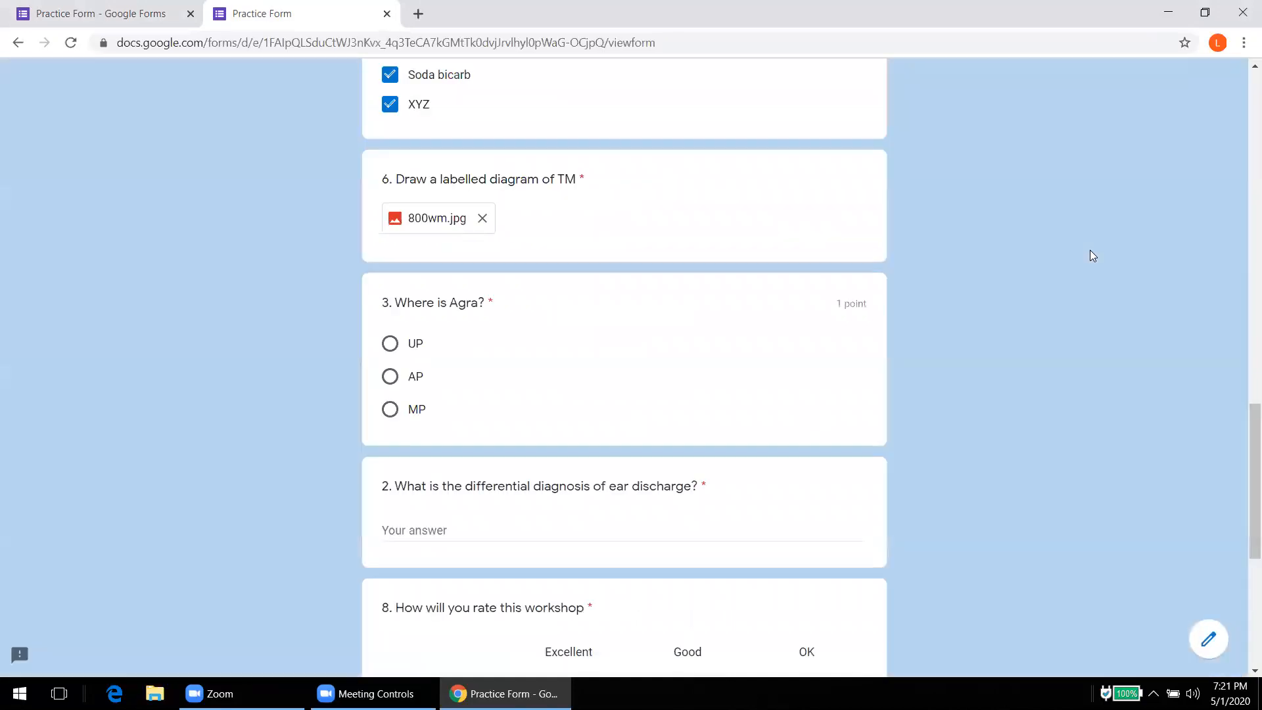
Step: Answer the Agra question with UP and type 'asadsf' for the ear discharge question
left_click(391, 349)
left_click(517, 534)
type("asadsf")
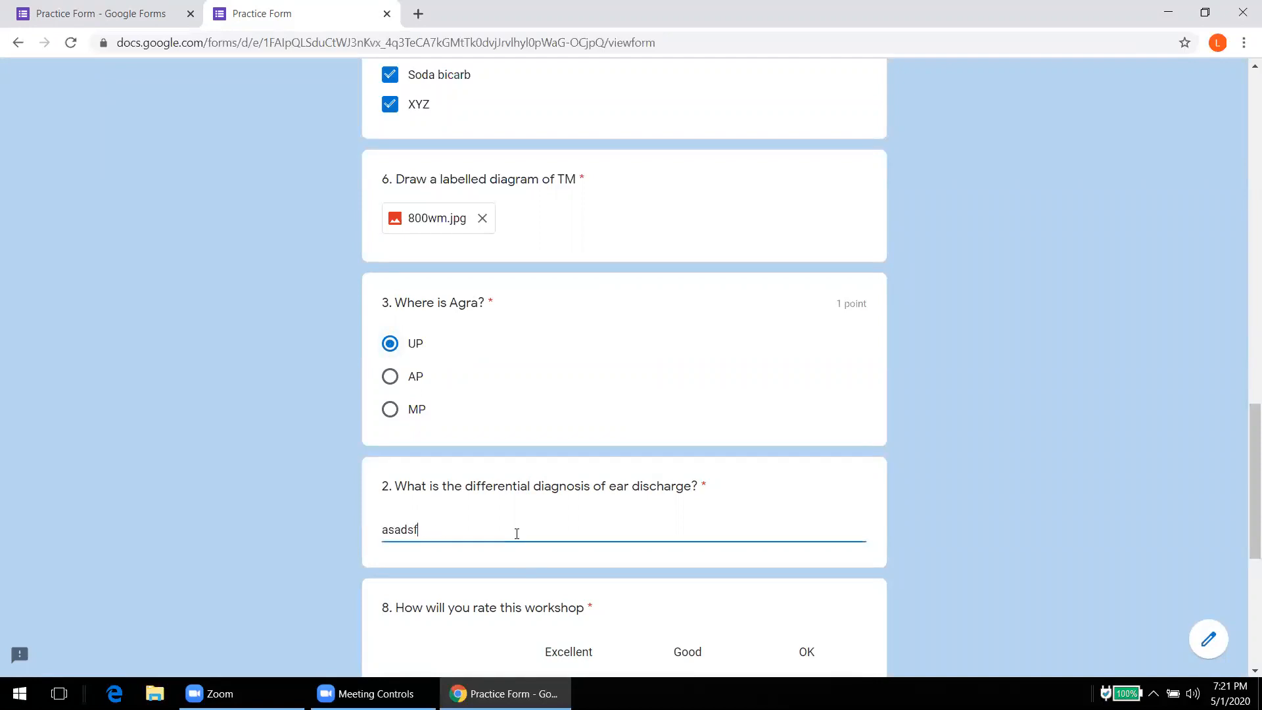
Step: Rate the workshop Food Excellent, AV Good and Faculty OK, then submit the response
left_click_drag(1250, 464, 1251, 533)
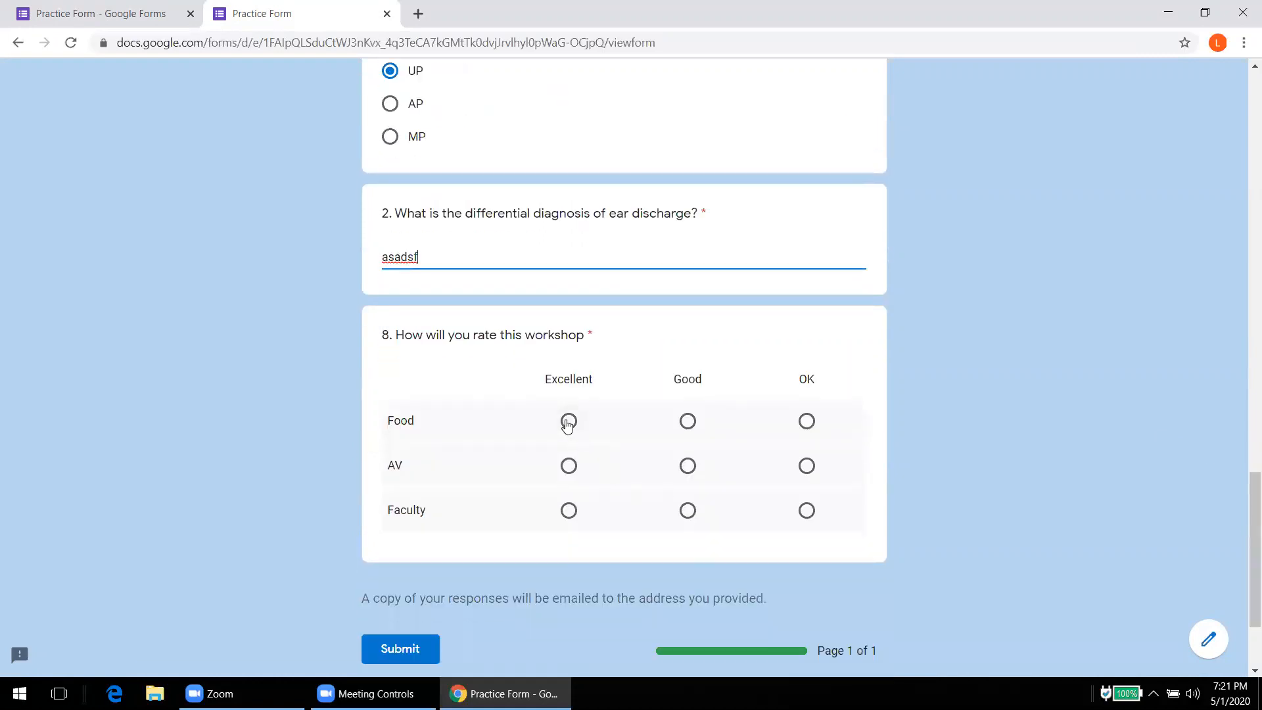
left_click(568, 420)
left_click(687, 465)
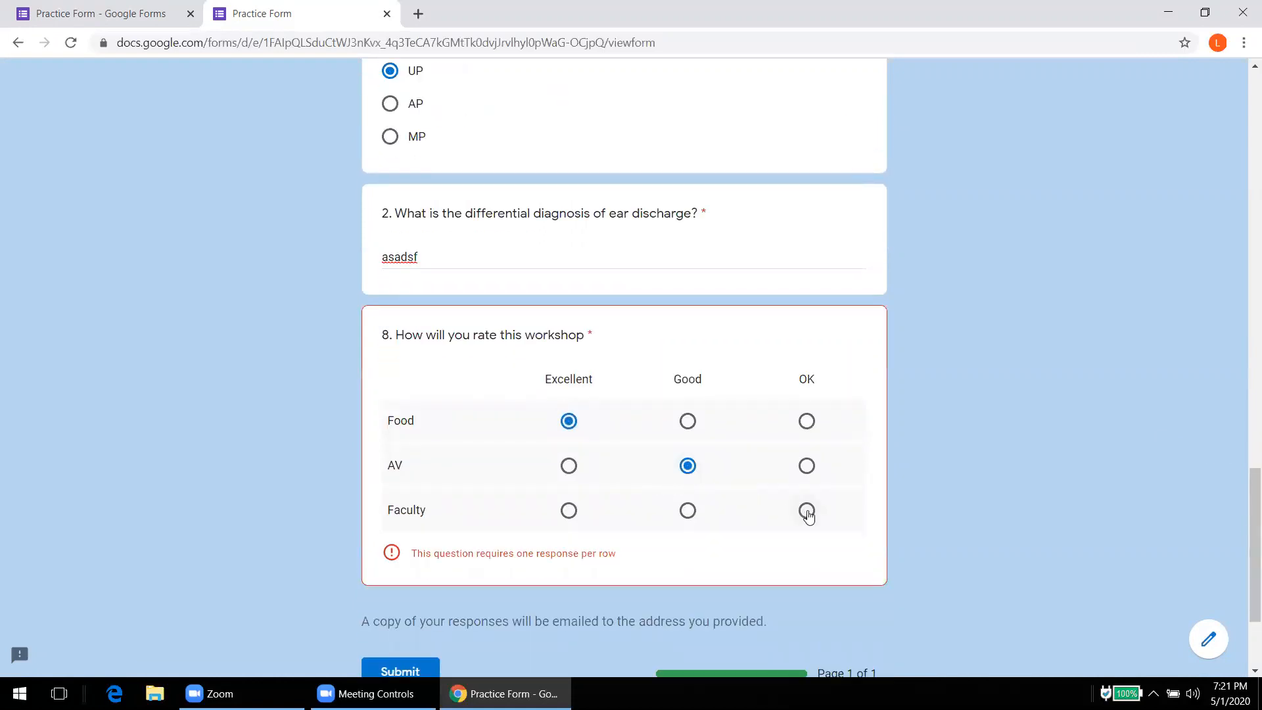
left_click(807, 511)
left_click_drag(1250, 498, 1250, 537)
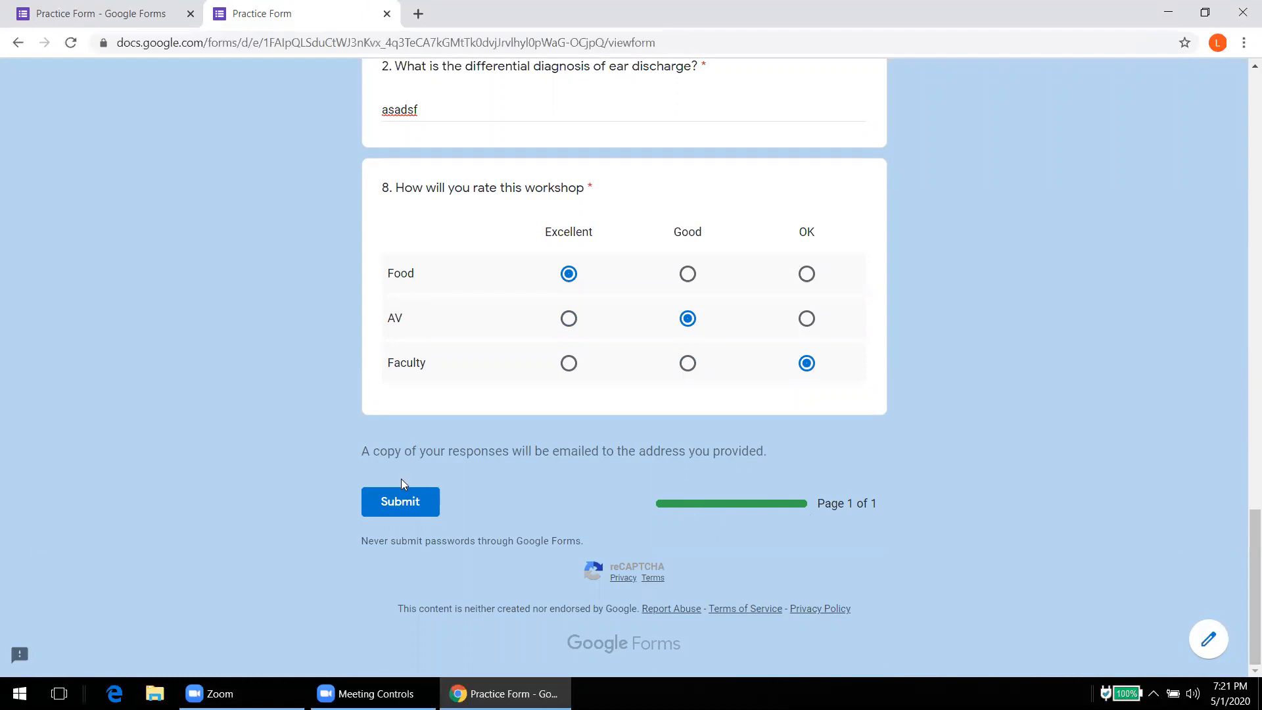
left_click(402, 504)
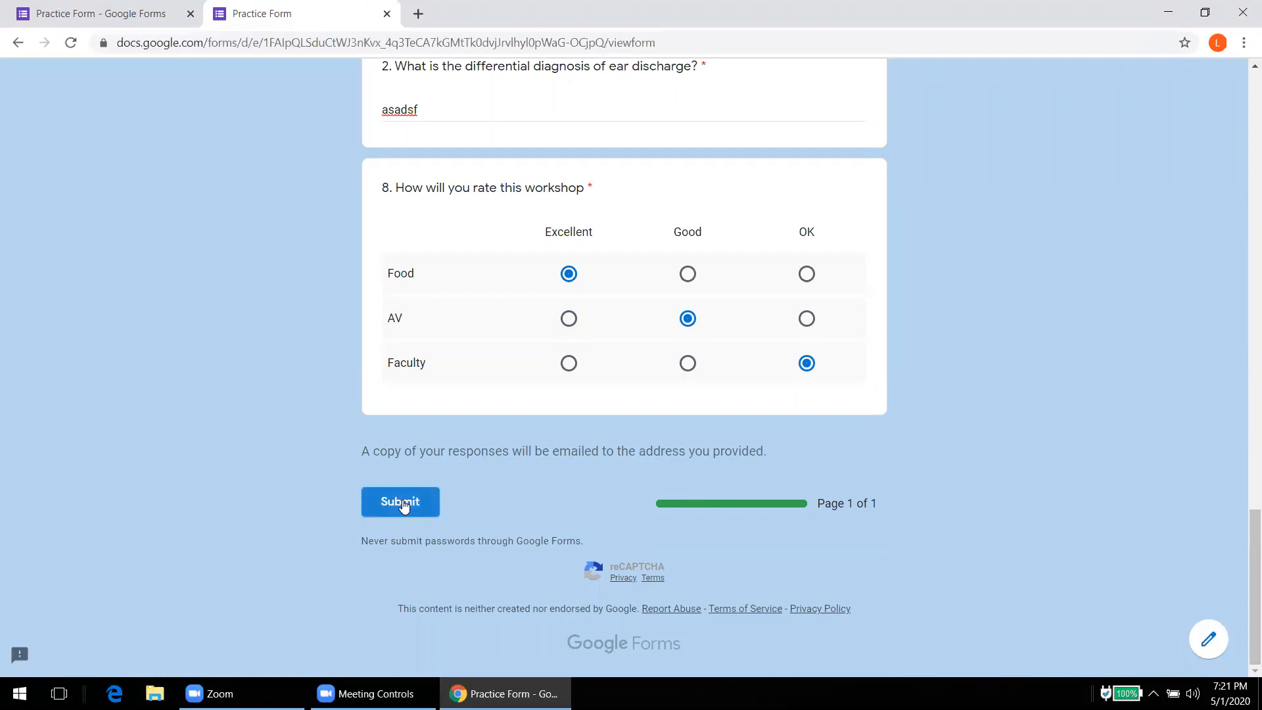
Step: Dismiss the reCAPTCHA connection error and resubmit until the response is recorded
left_click(404, 504)
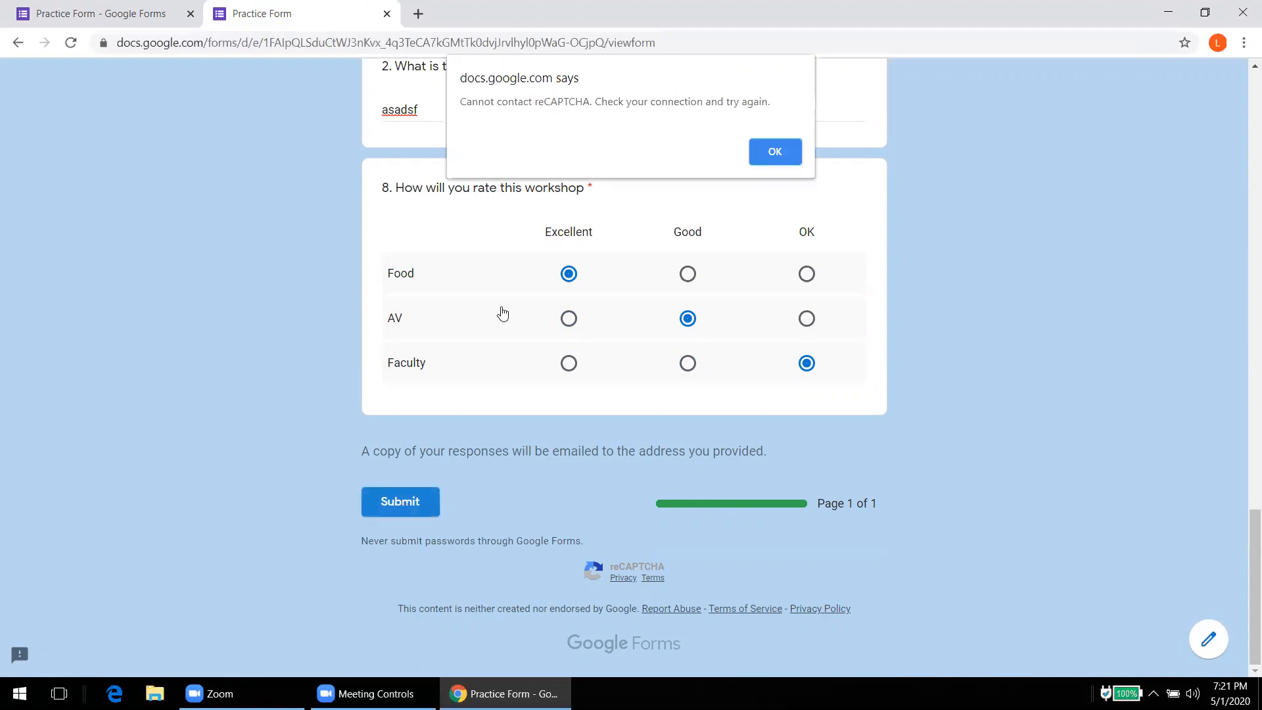
left_click(766, 154)
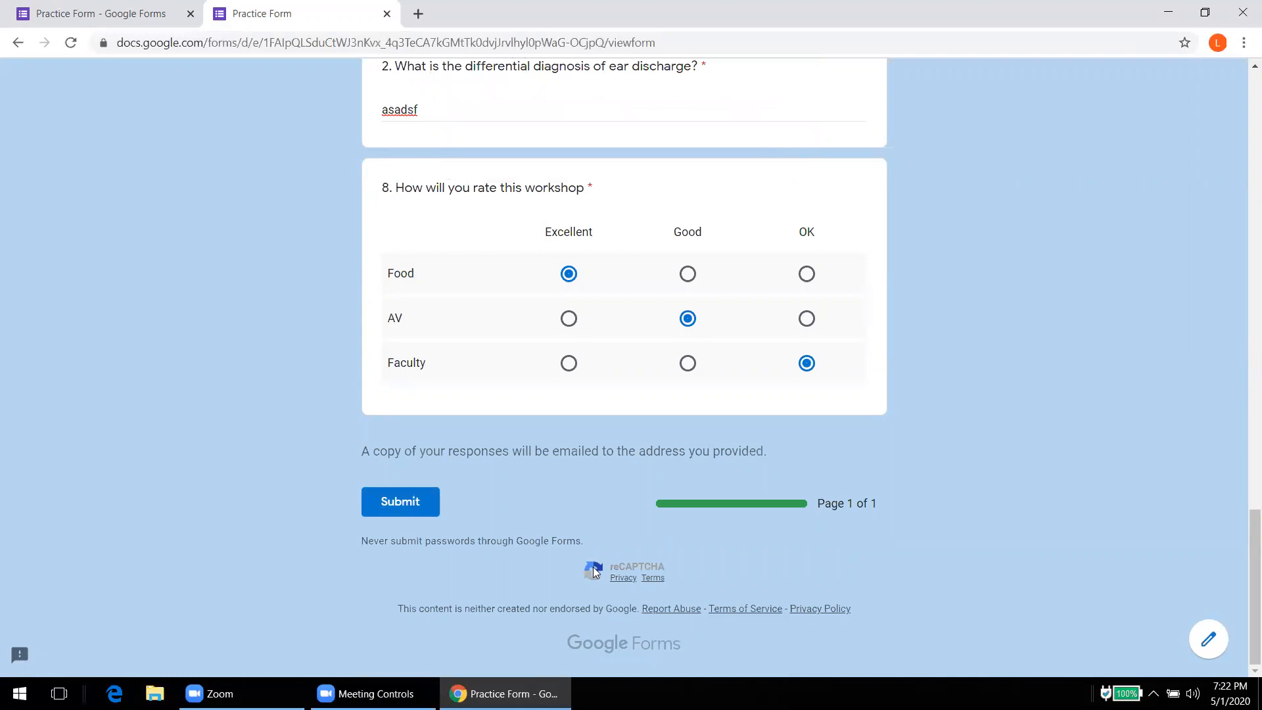
left_click(398, 504)
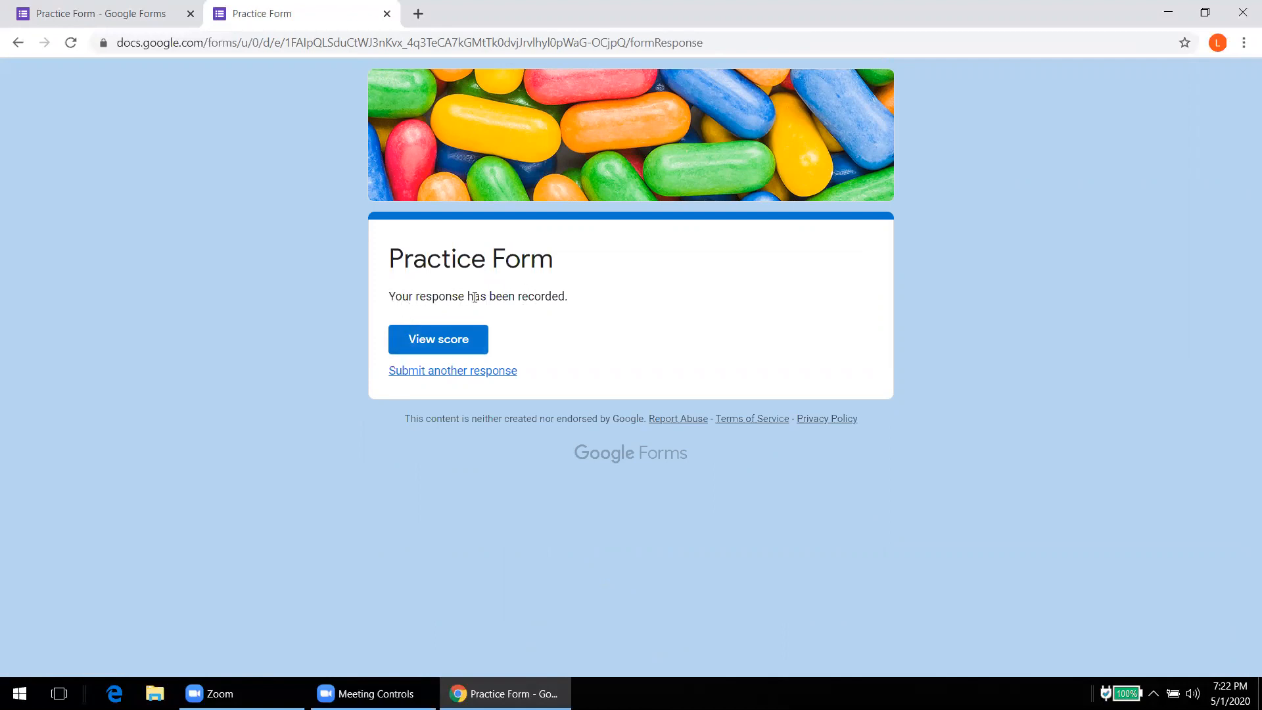
Step: Open the score view and scroll through the graded answers totalling 1/3 points
left_click(440, 340)
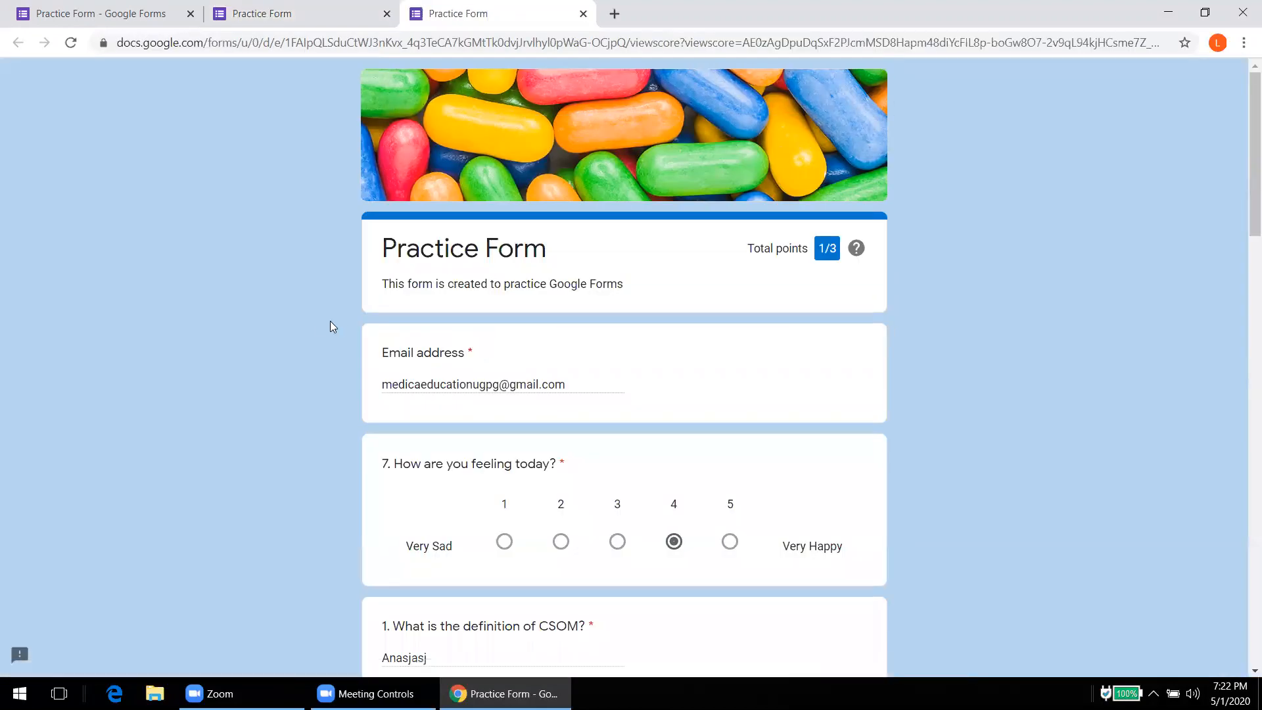
scroll(322, 319, "down", 2)
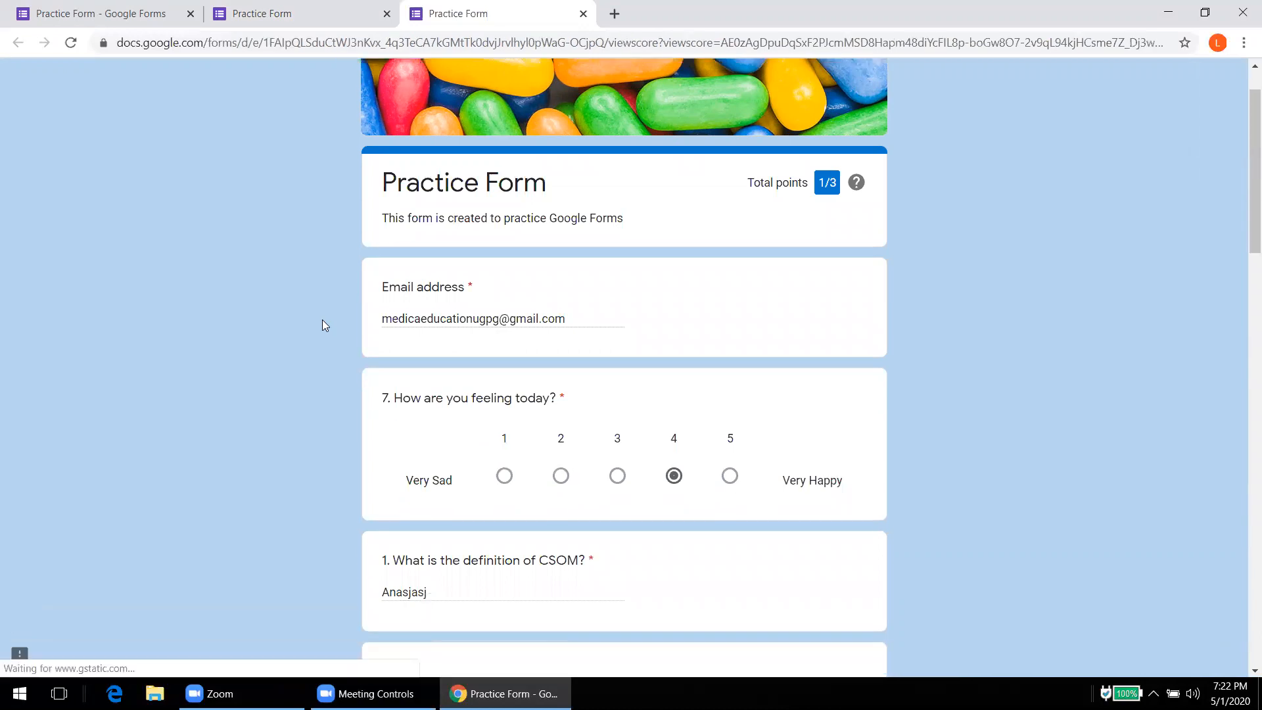
scroll(322, 319, "down", 2)
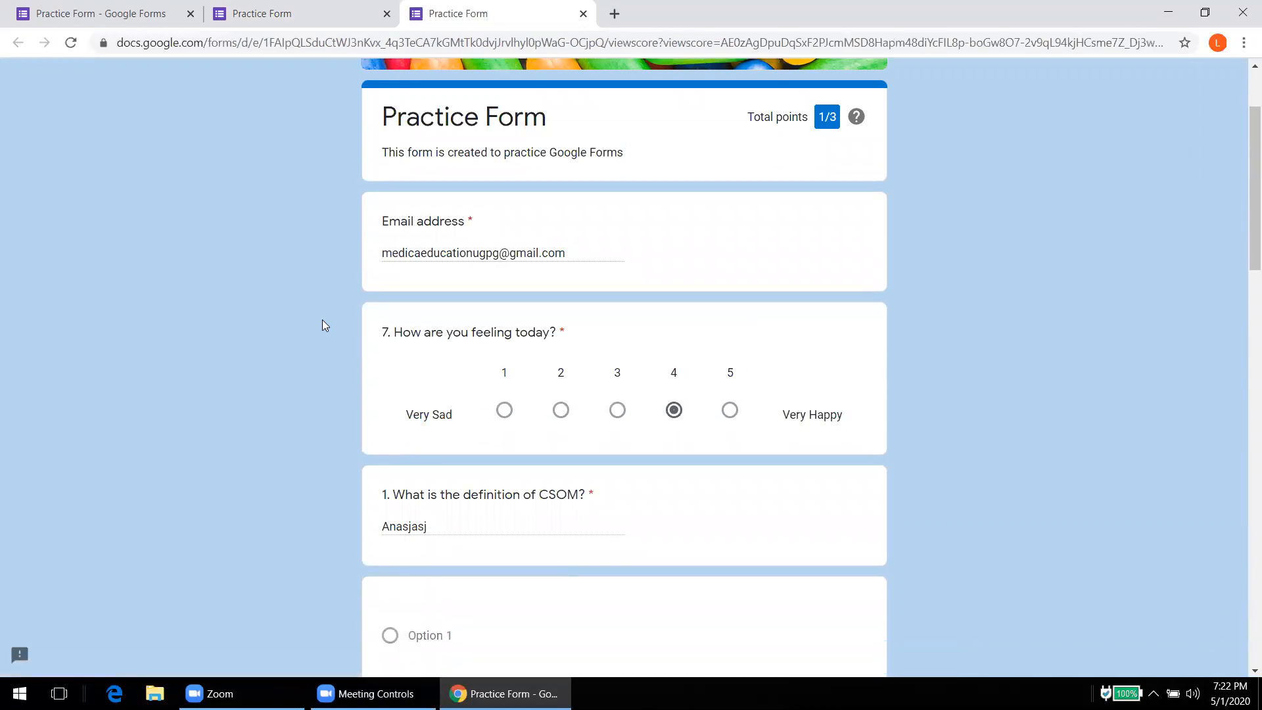
scroll(322, 320, "down", 6)
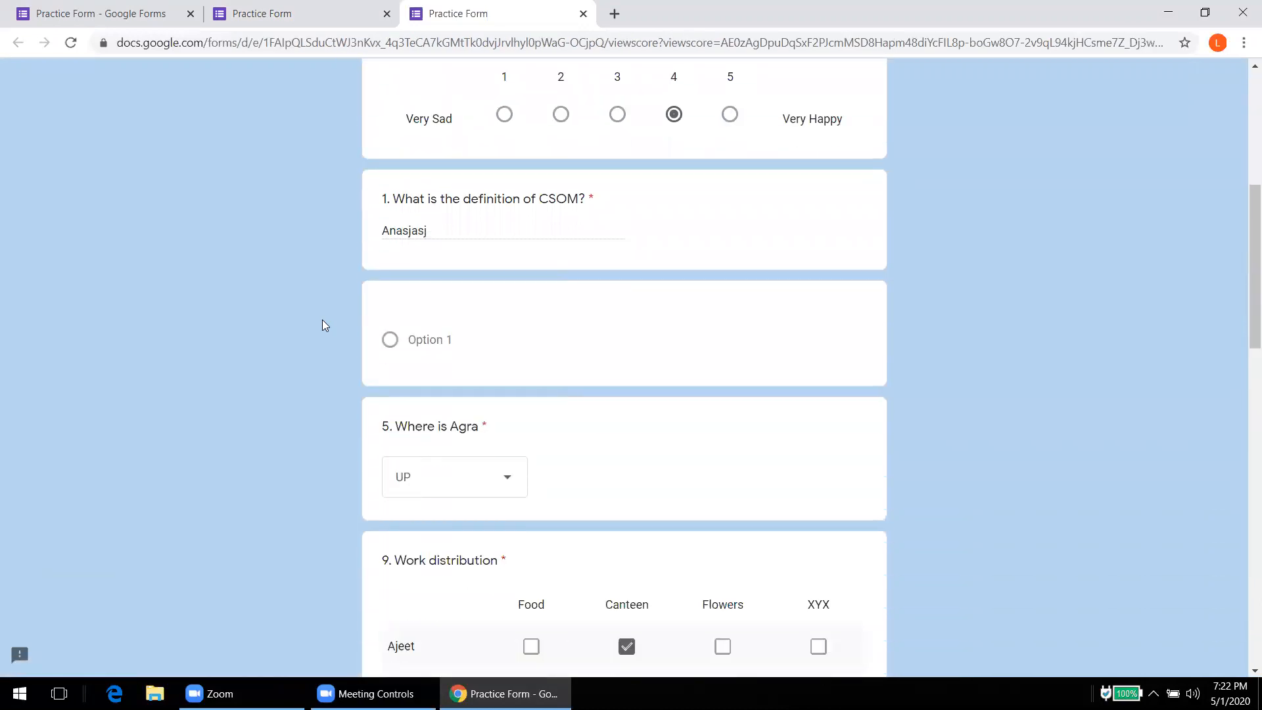
scroll(322, 319, "down", 3)
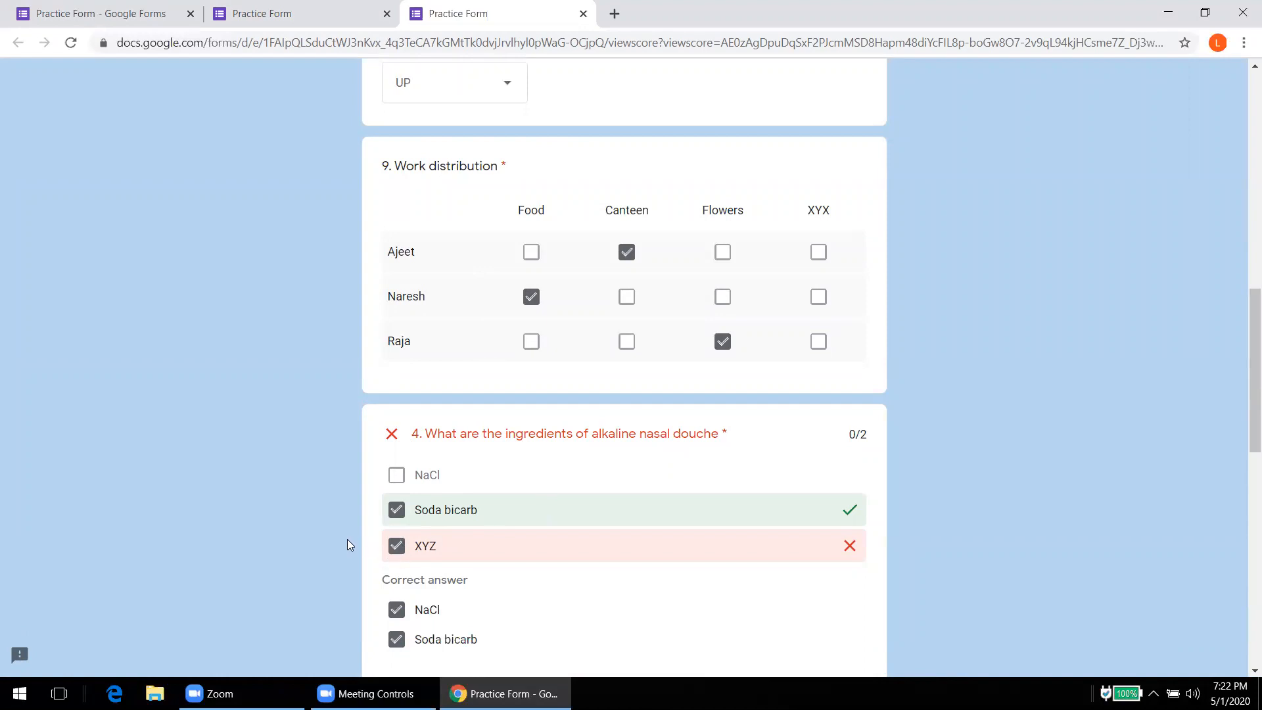
scroll(347, 544, "down", 2)
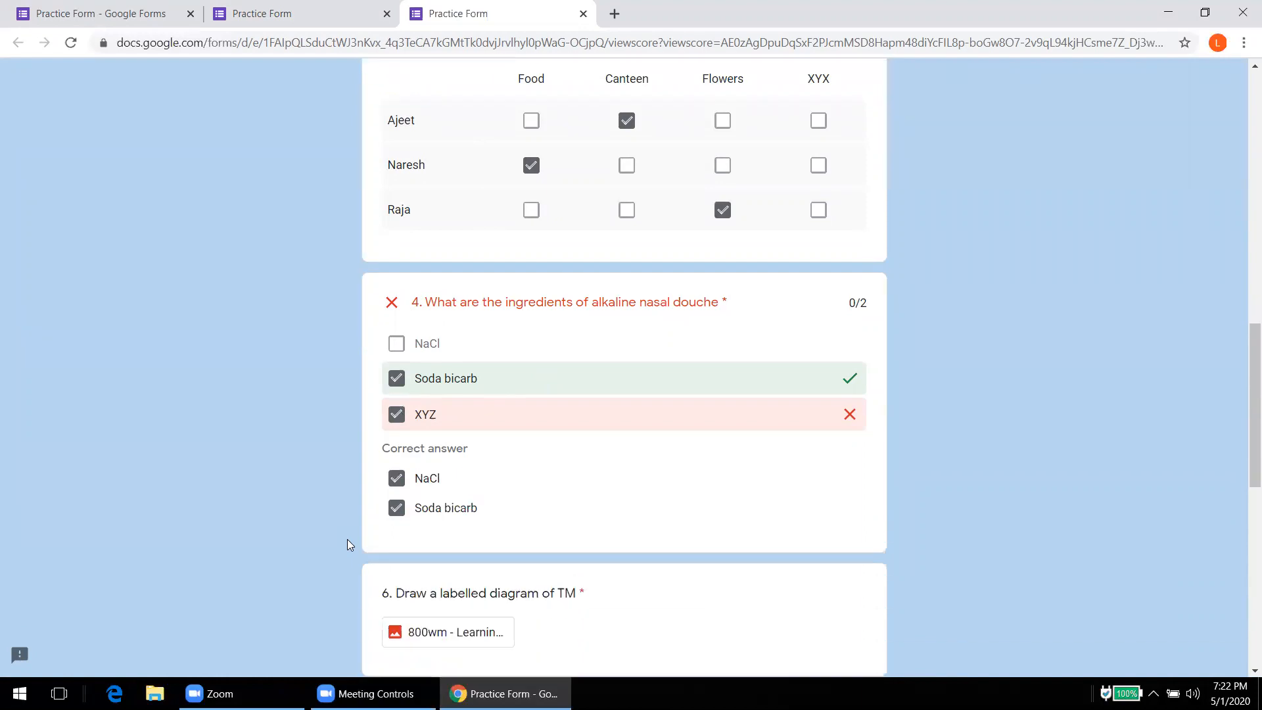
scroll(347, 544, "down", 2)
scroll(347, 540, "down", 3)
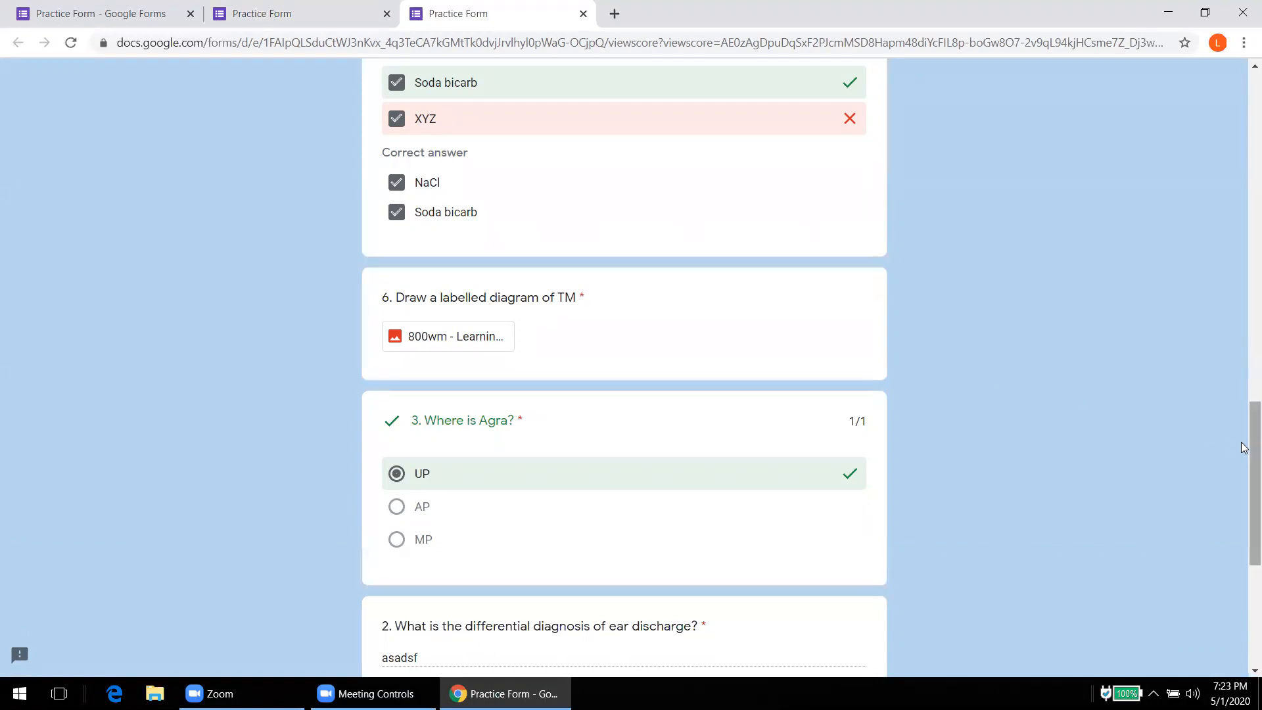
scroll(1233, 499, "down", 5)
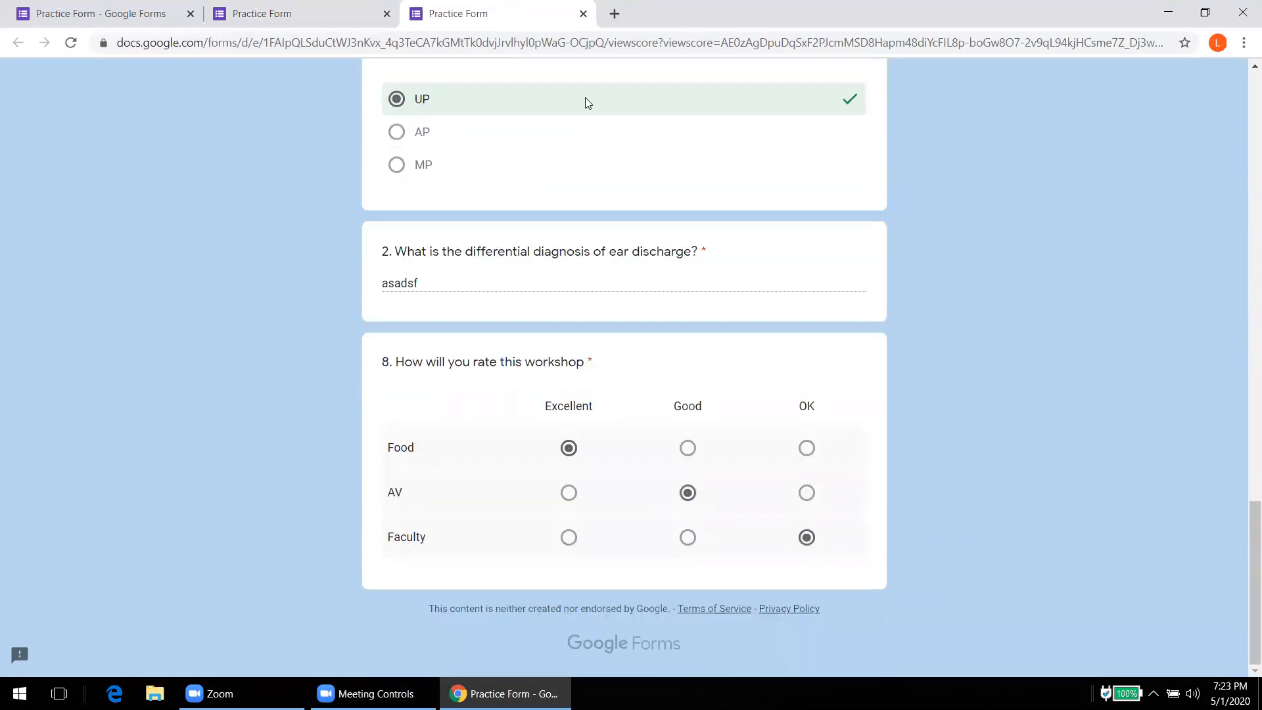
Step: In the editor, mark UP correct for question 5, Where is Agra, and open answer feedback
left_click(73, 11)
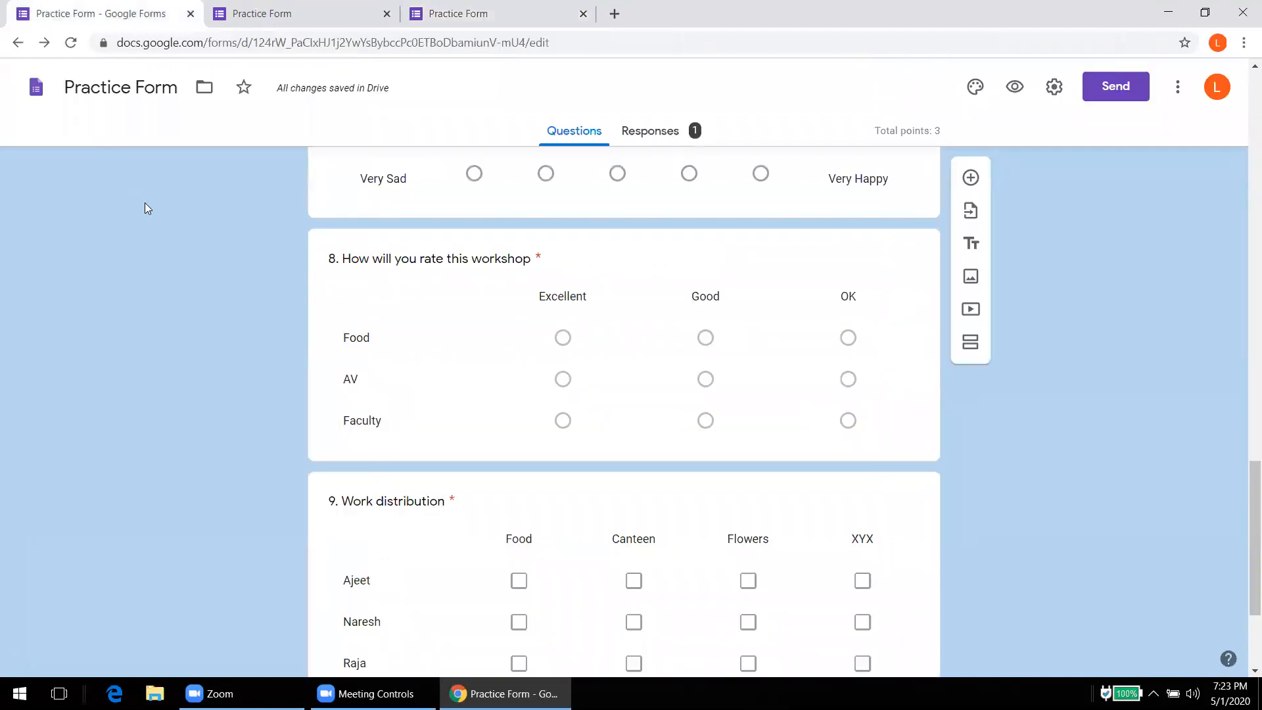
scroll(144, 202, "down", 3)
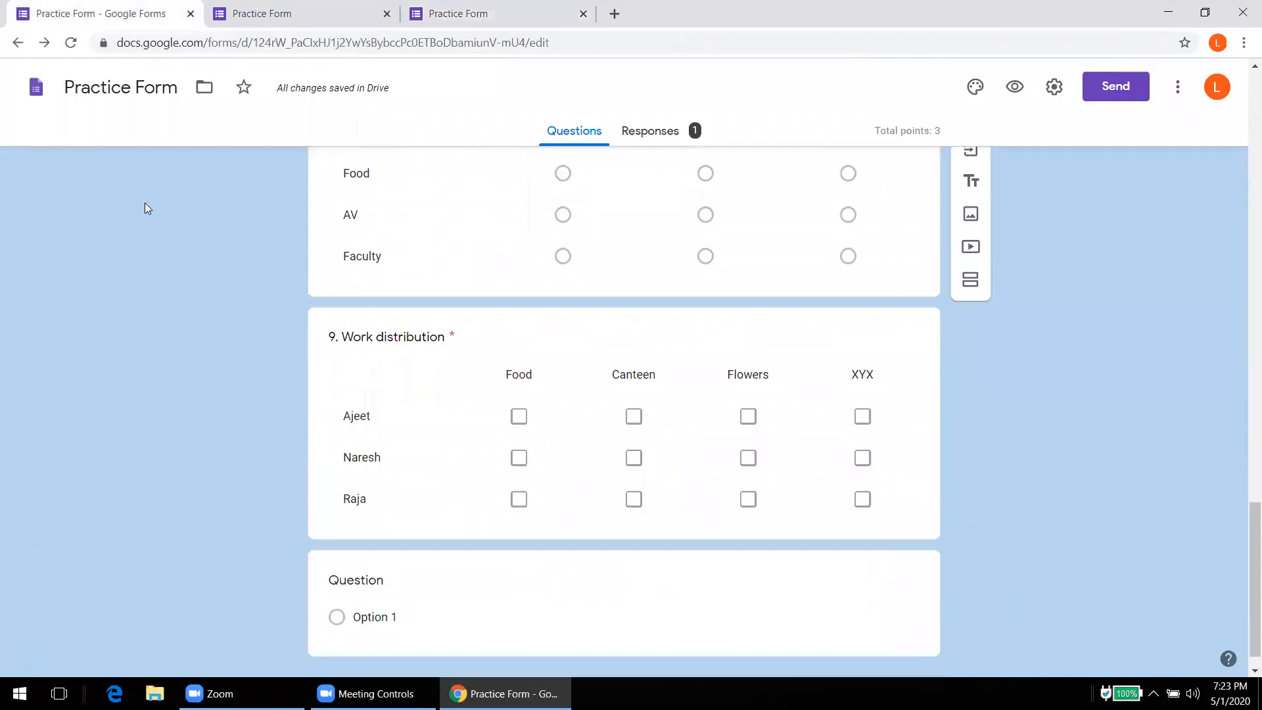
scroll(144, 203, "up", 8)
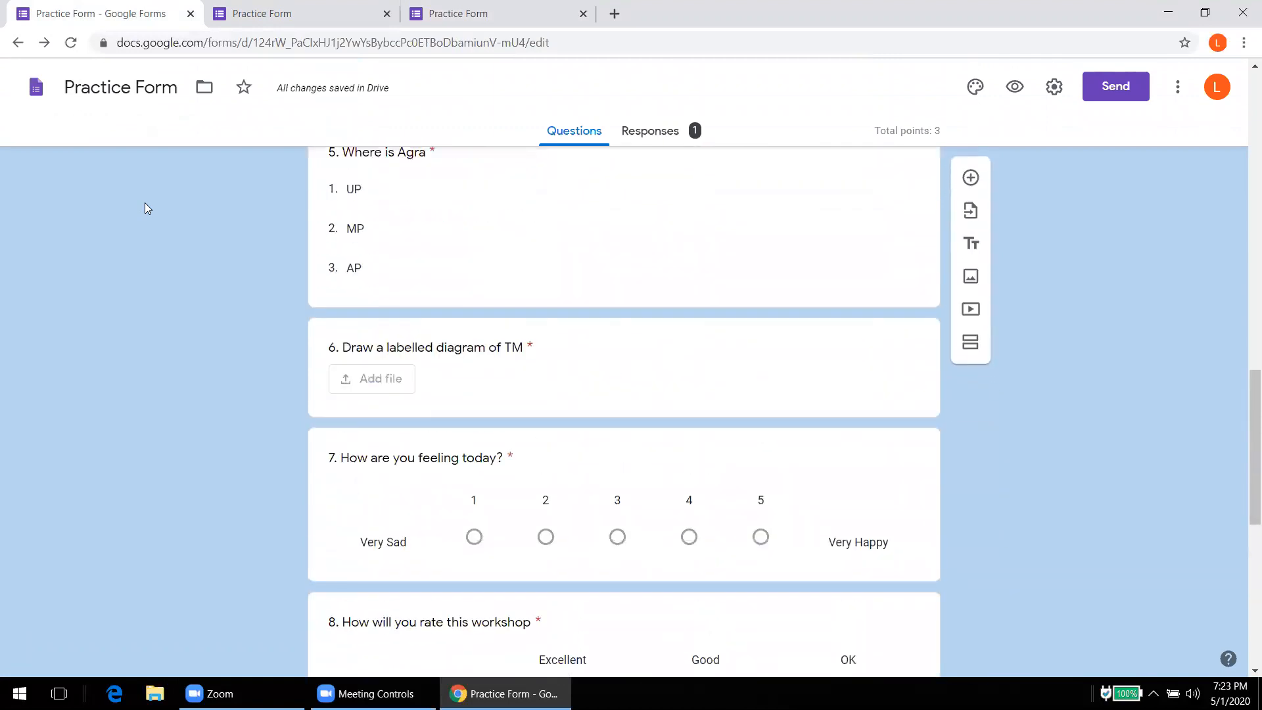
scroll(145, 203, "up", 1)
left_click(595, 284)
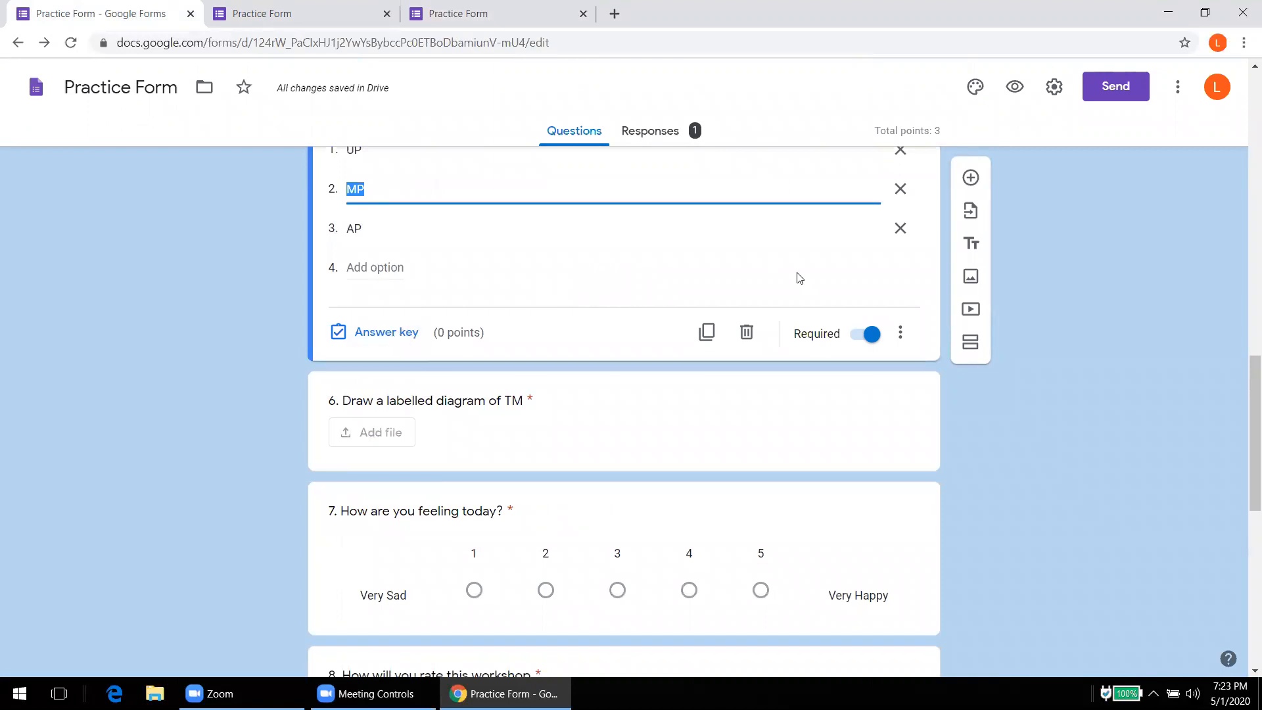
left_click_drag(1244, 402, 1245, 372)
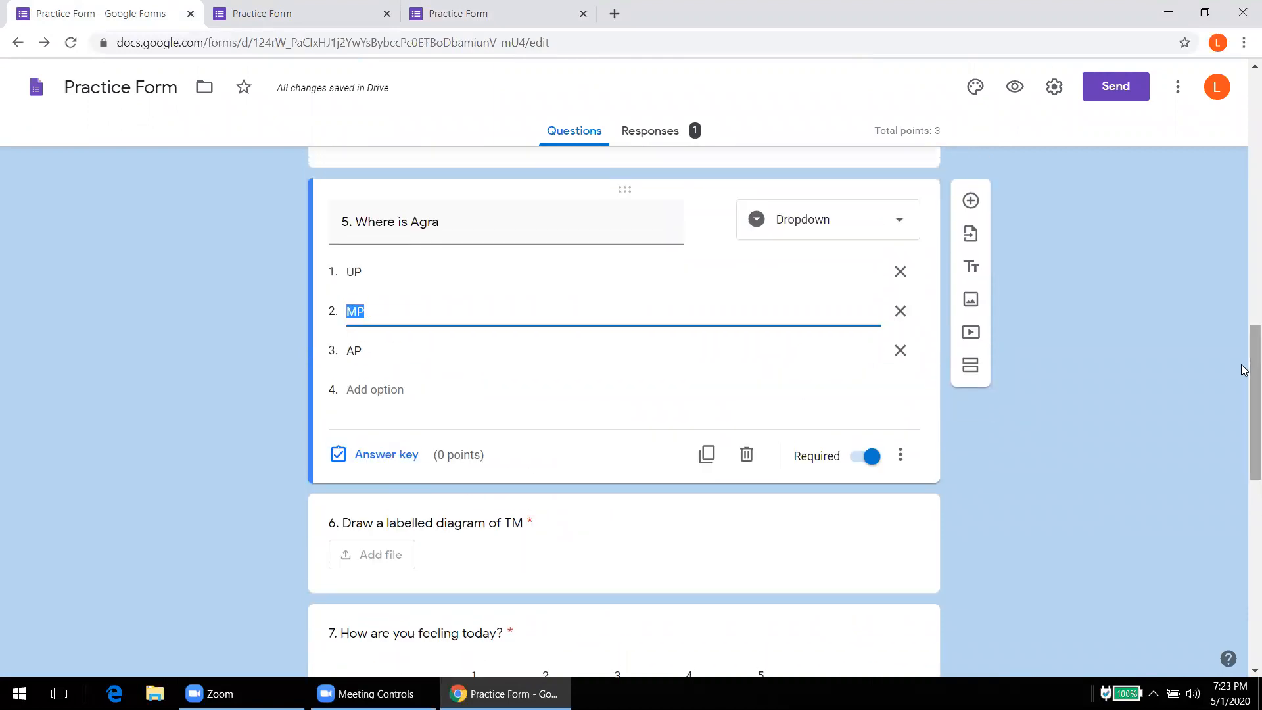
left_click(369, 454)
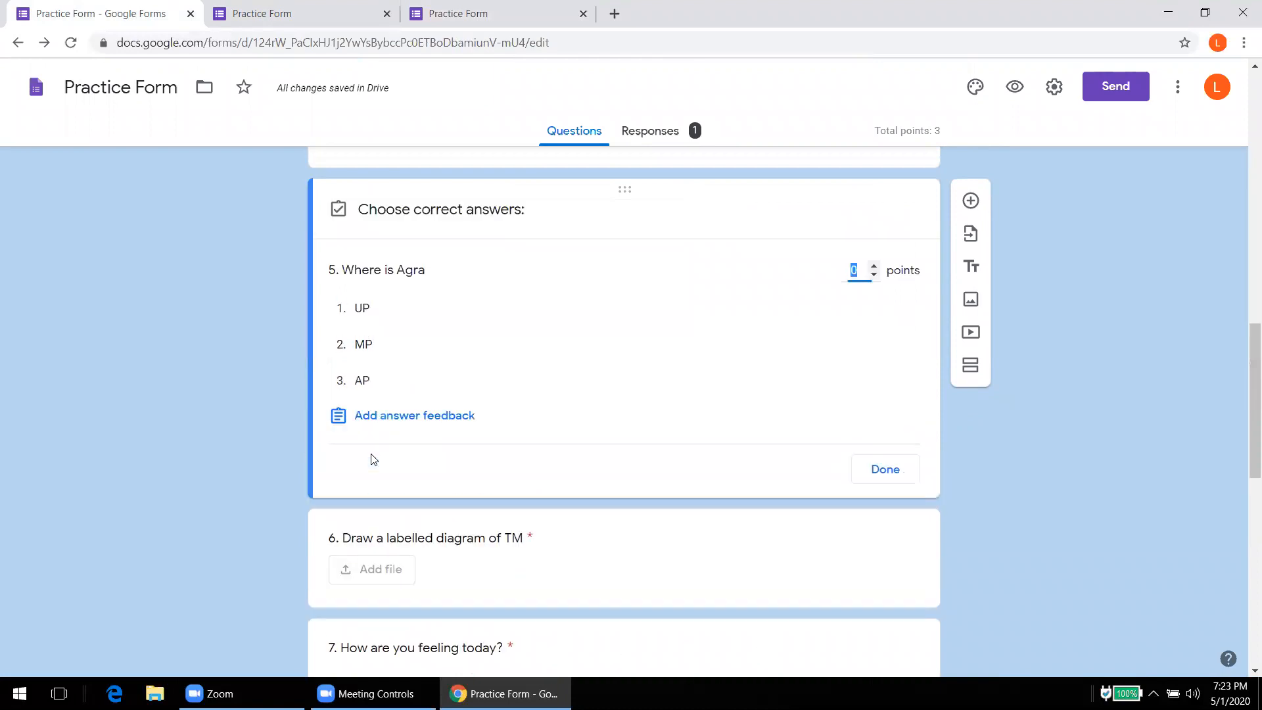
left_click(364, 310)
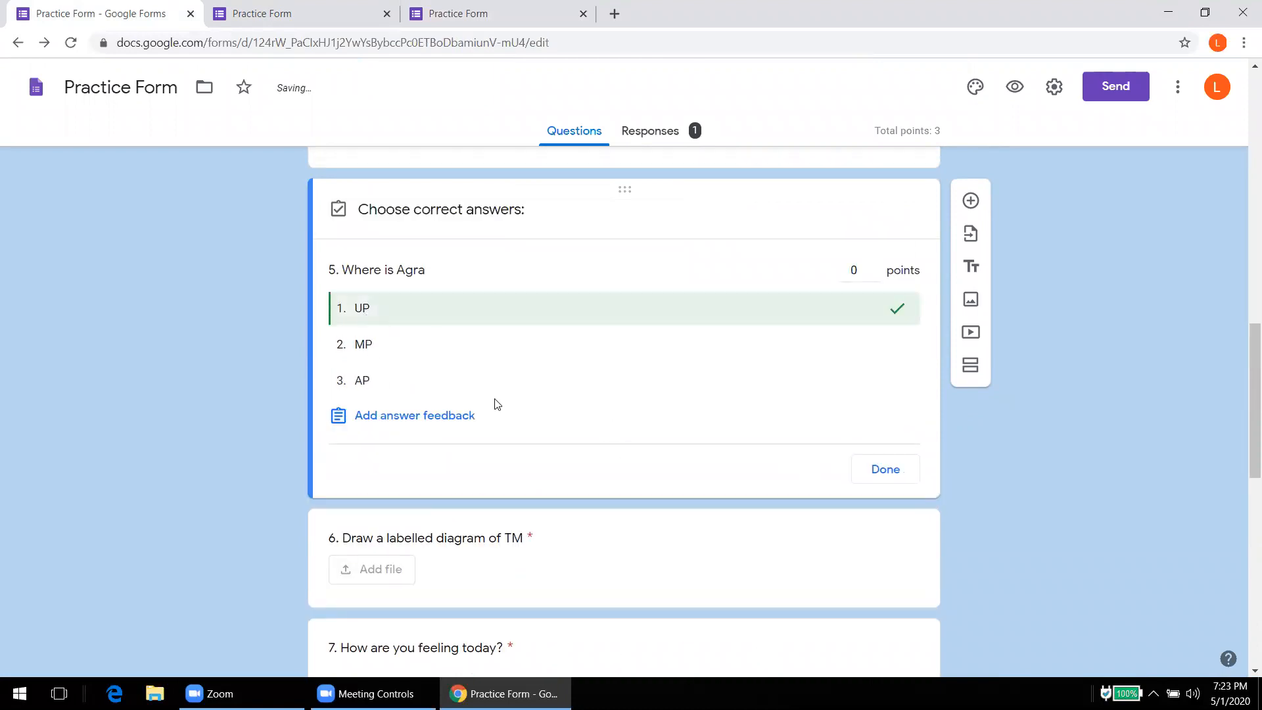
left_click(439, 417)
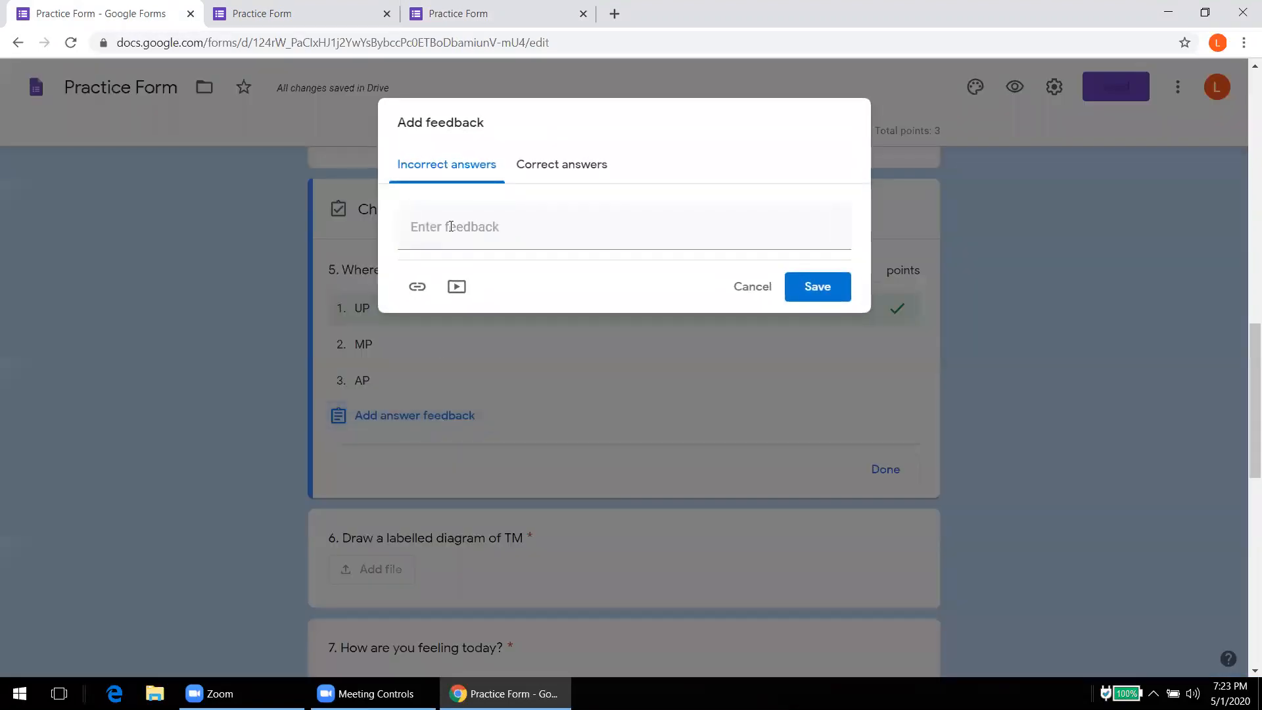
Step: Save 'UP is cpeodkfsdfd' as the incorrect-answer feedback for question 5
left_click(451, 227)
type("UP is")
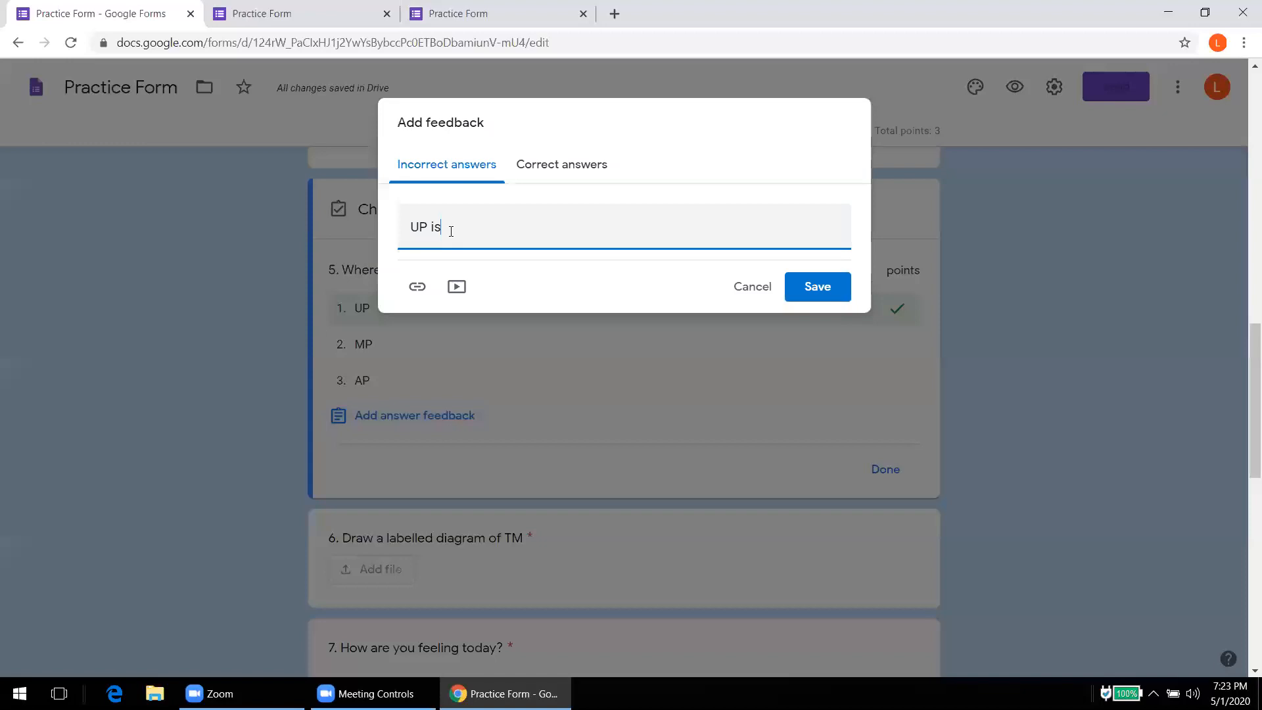
type(" cpeodkfsdfd")
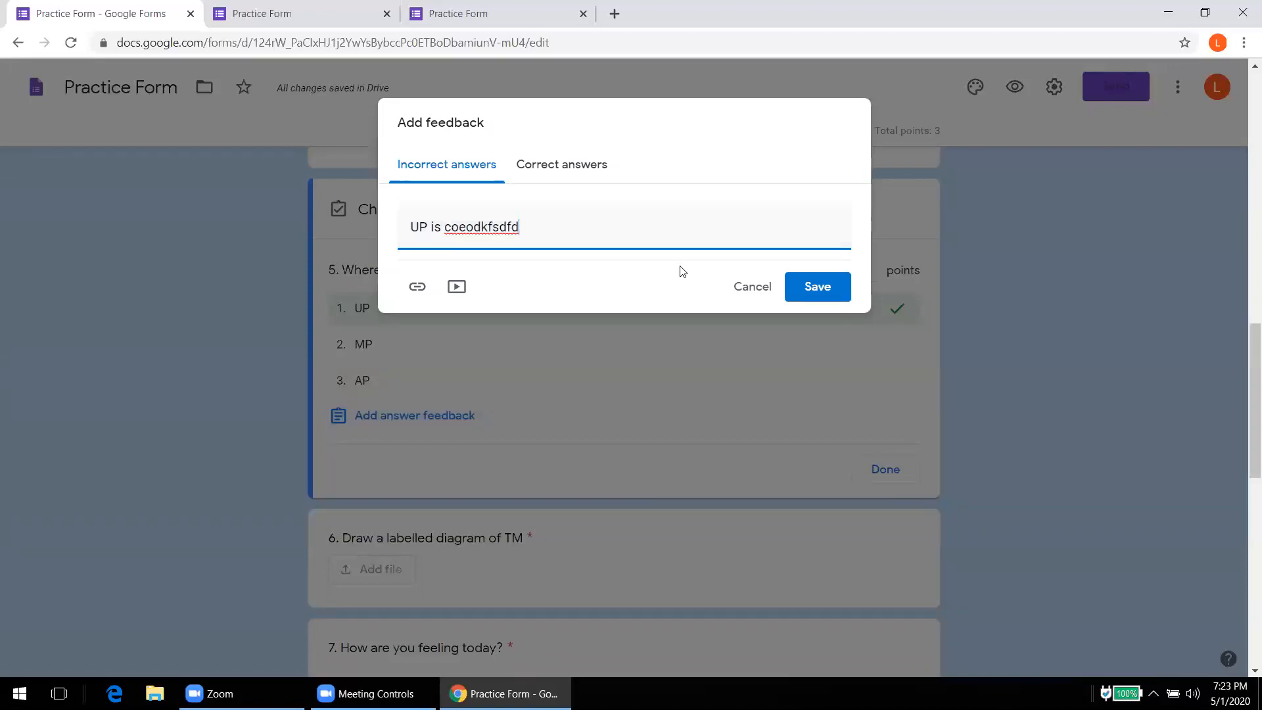
left_click(808, 297)
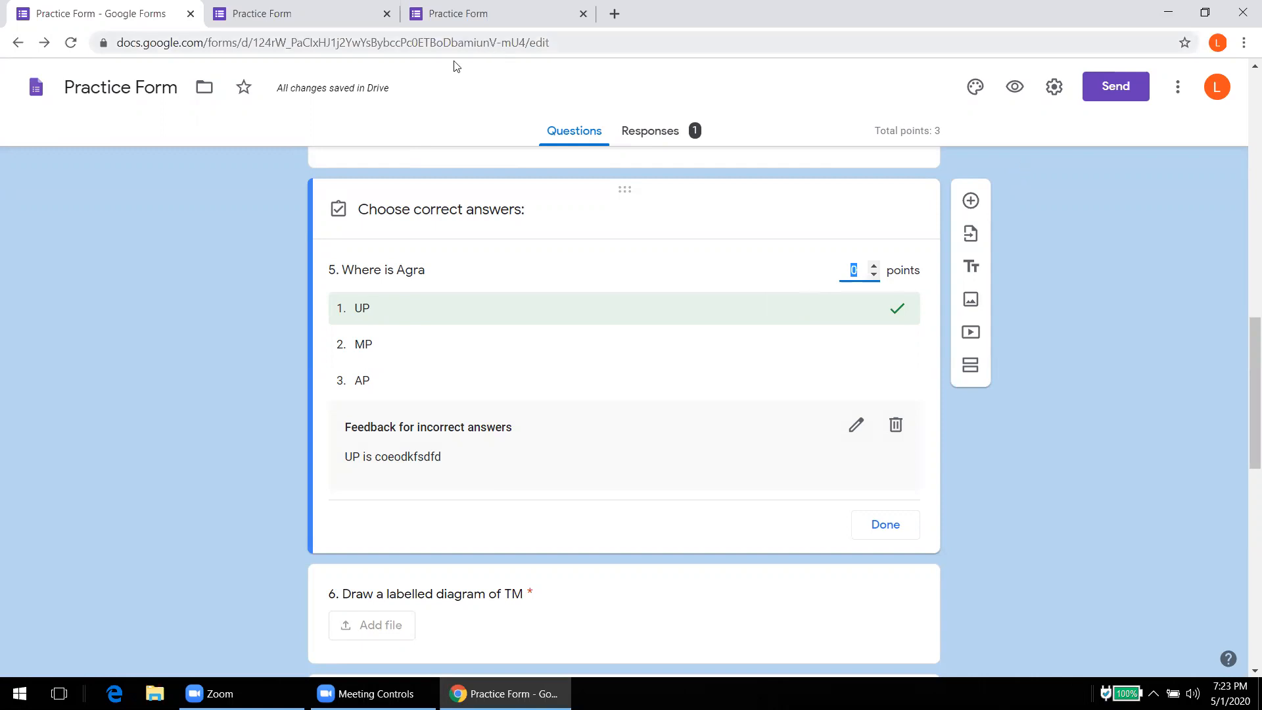
Step: Go back to the form editor's Responses tab and scroll through the Summary insights
left_click(352, 27)
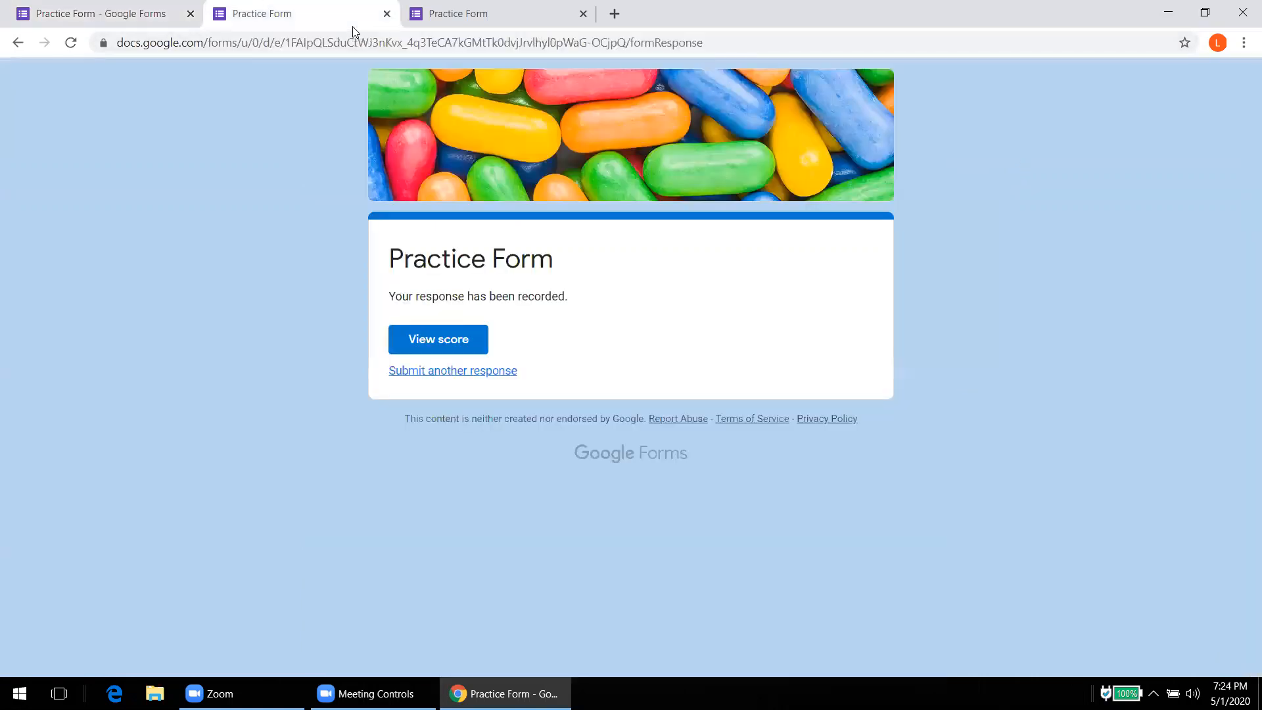
left_click(93, 18)
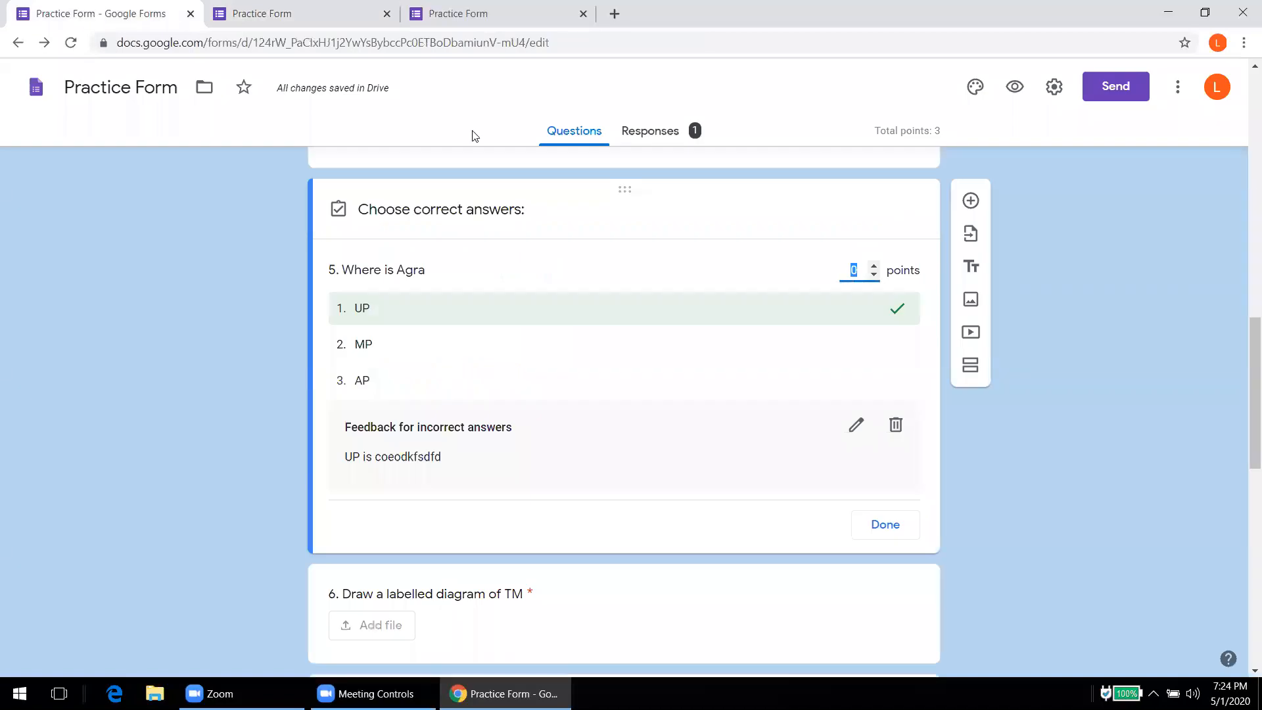
left_click(642, 134)
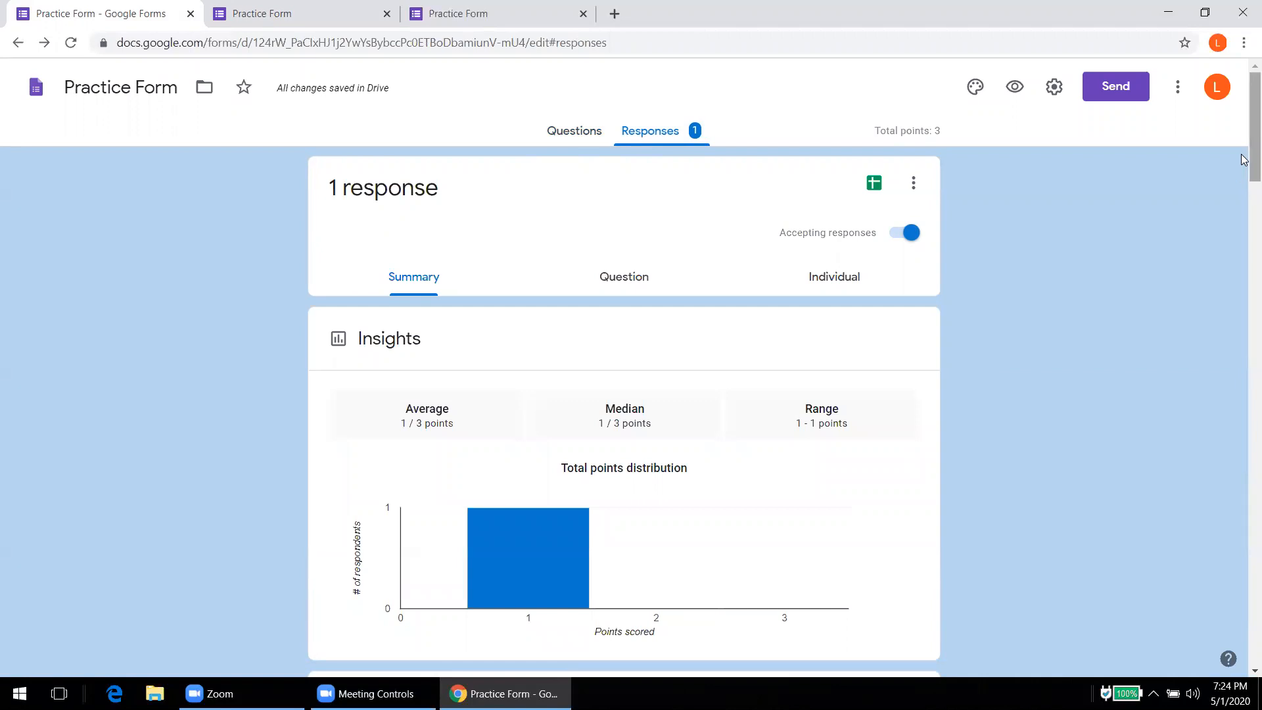
left_click_drag(1244, 164, 1203, 138)
Step: Browse the single response in the Question and Individual views, then choose to link a spreadsheet
left_click(609, 282)
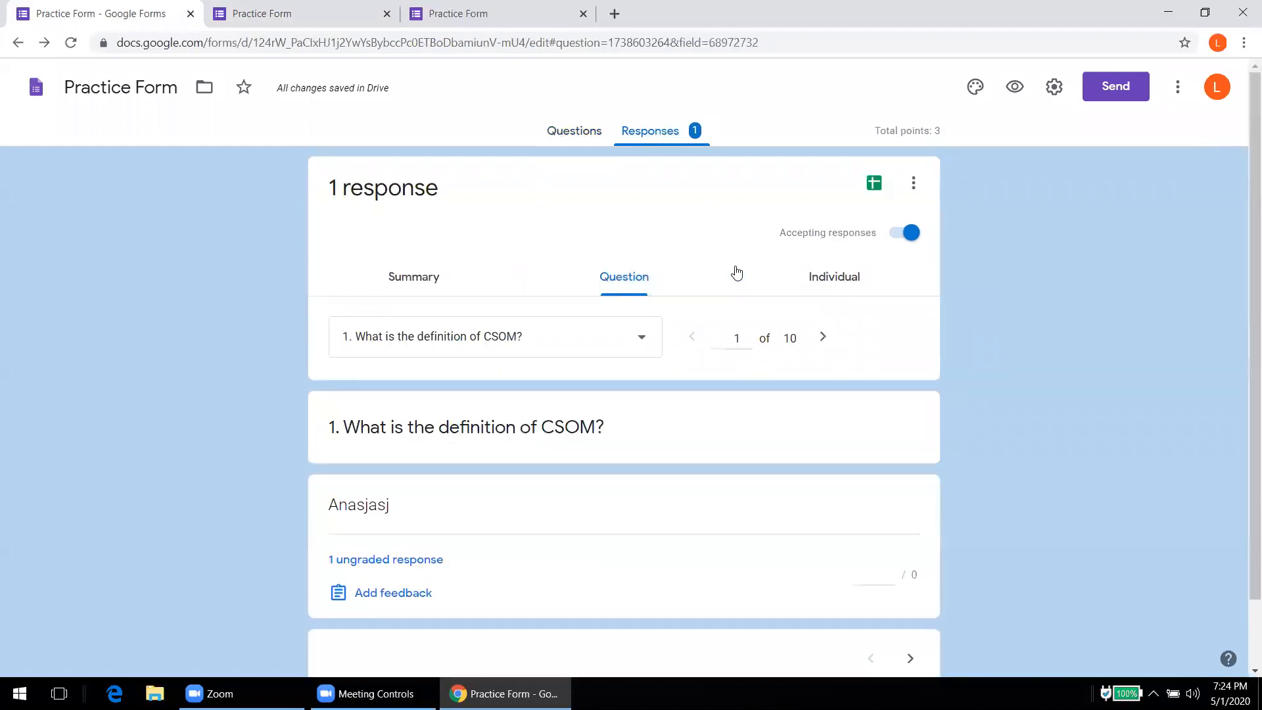
left_click(839, 282)
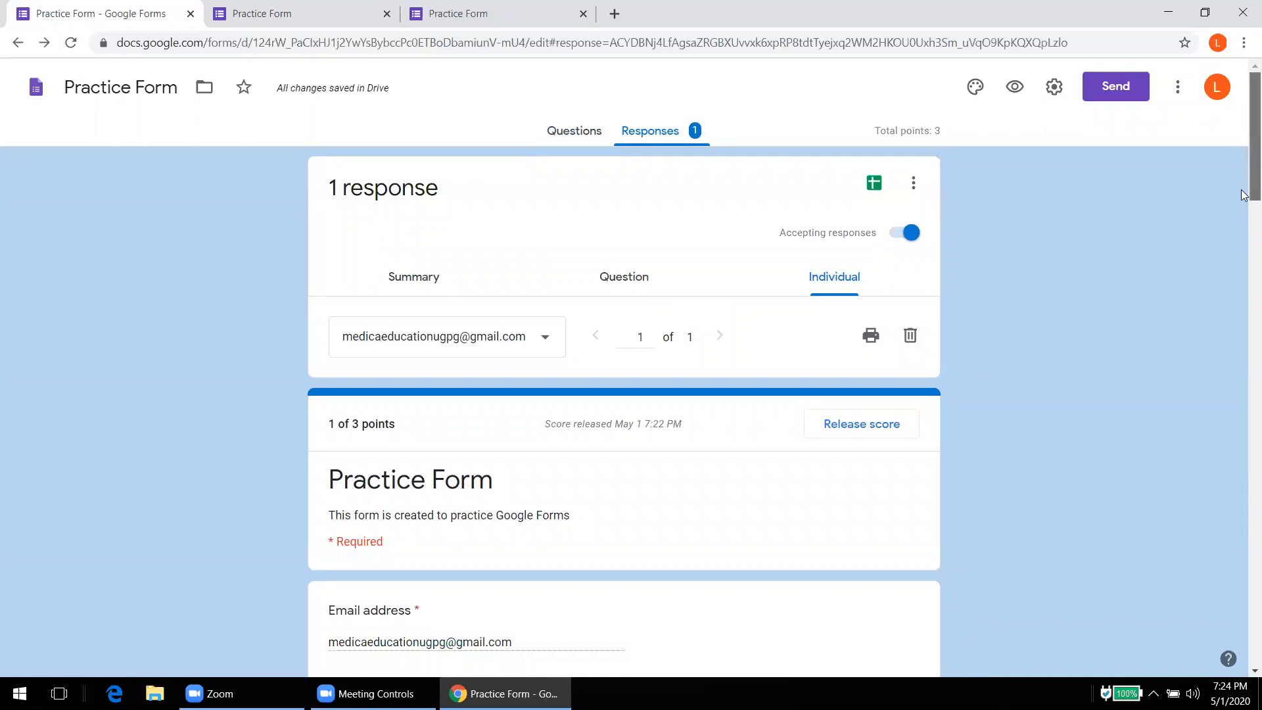
scroll(1244, 218, "down", 7)
left_click_drag(1244, 297, 1234, 187)
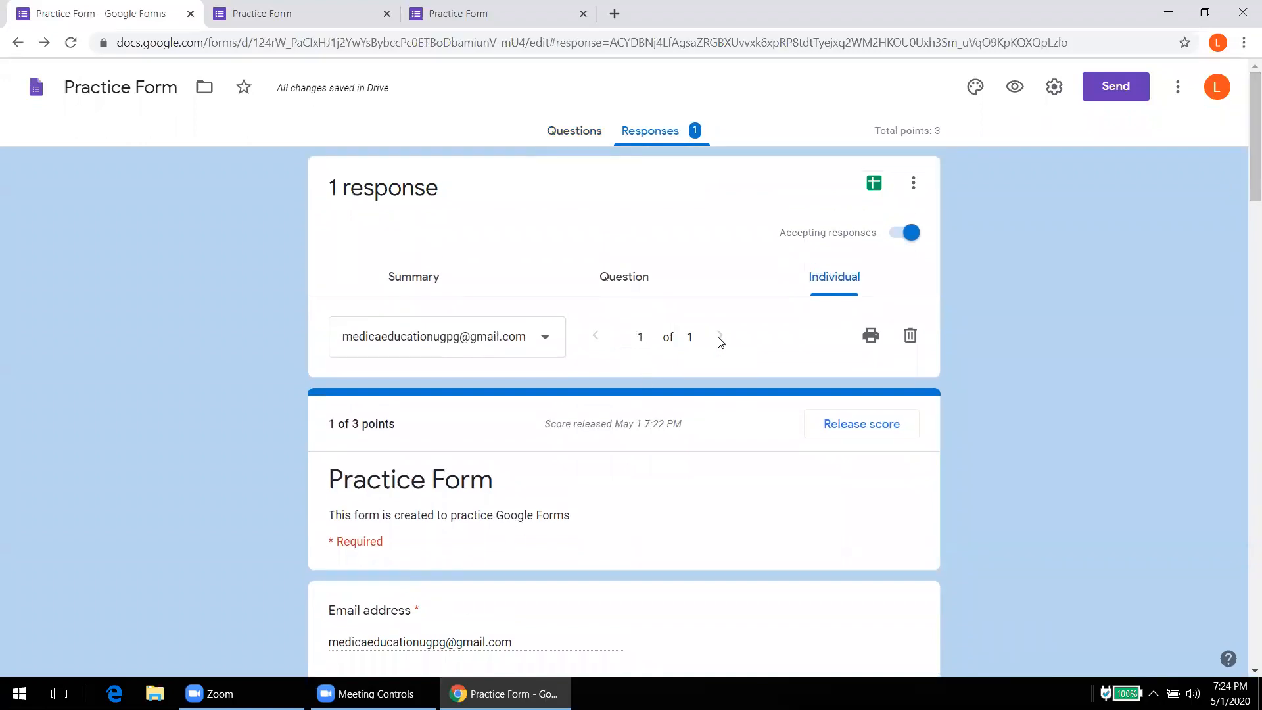
left_click(875, 184)
Step: Create the Practice Form (Responses) spreadsheet and return to the form tab
left_click(812, 291)
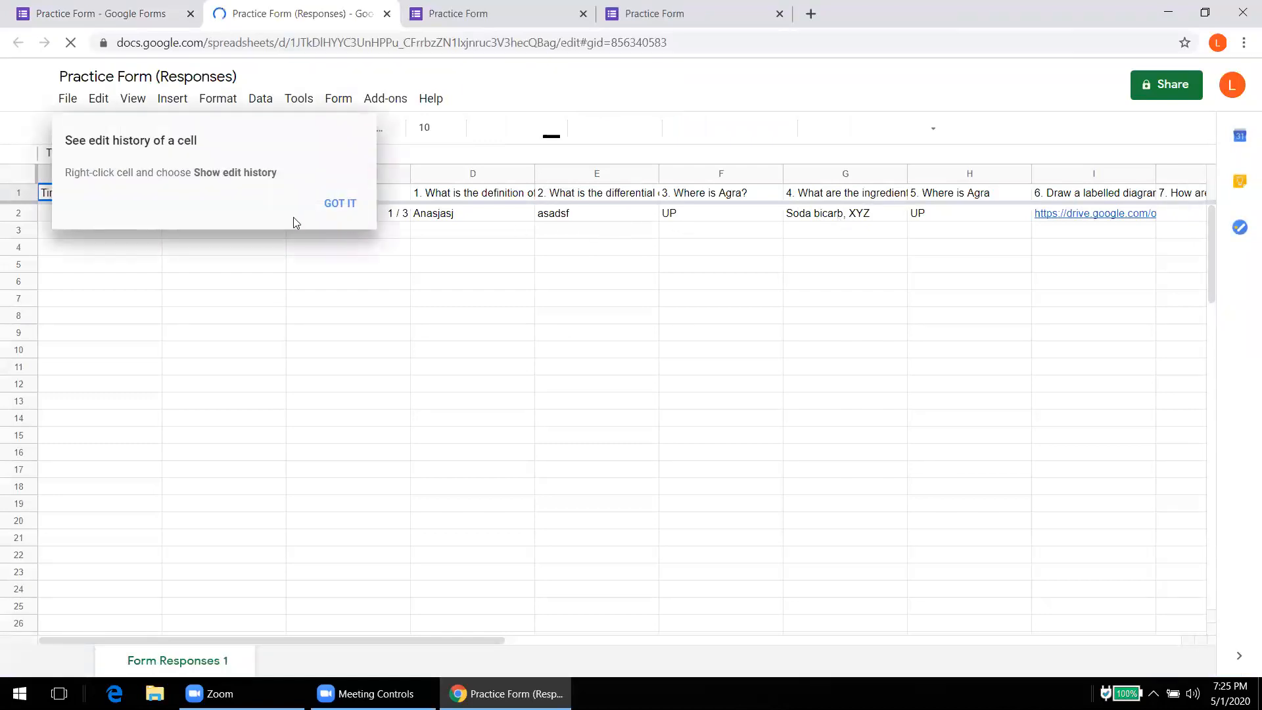
left_click(125, 18)
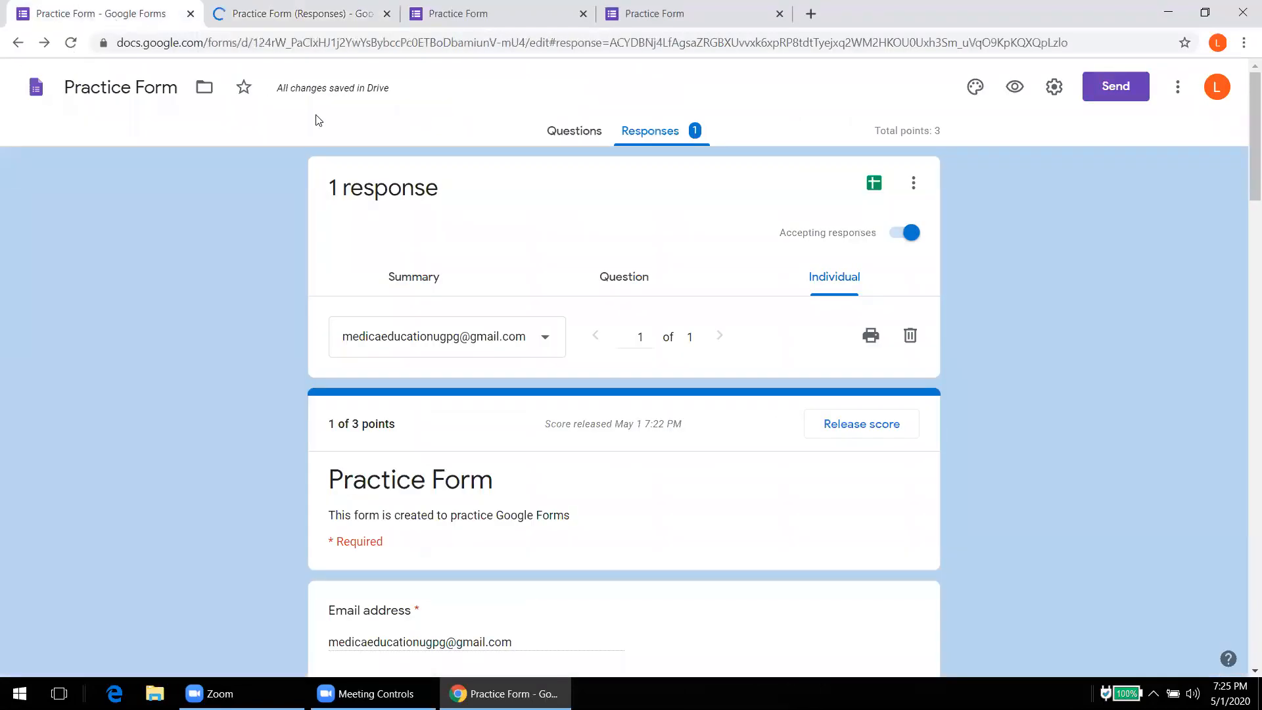
Step: In the Send form dialog, try entering an email recipient, then clear it
left_click(1115, 94)
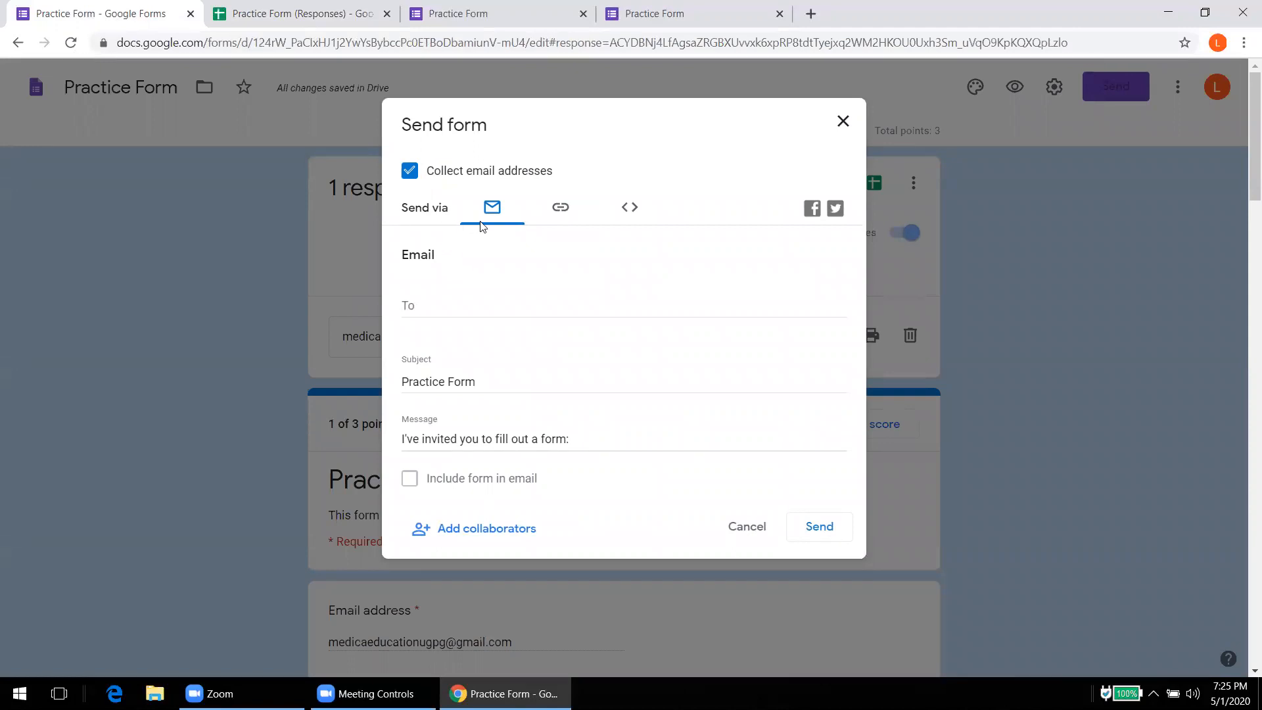
left_click(427, 311)
type("a")
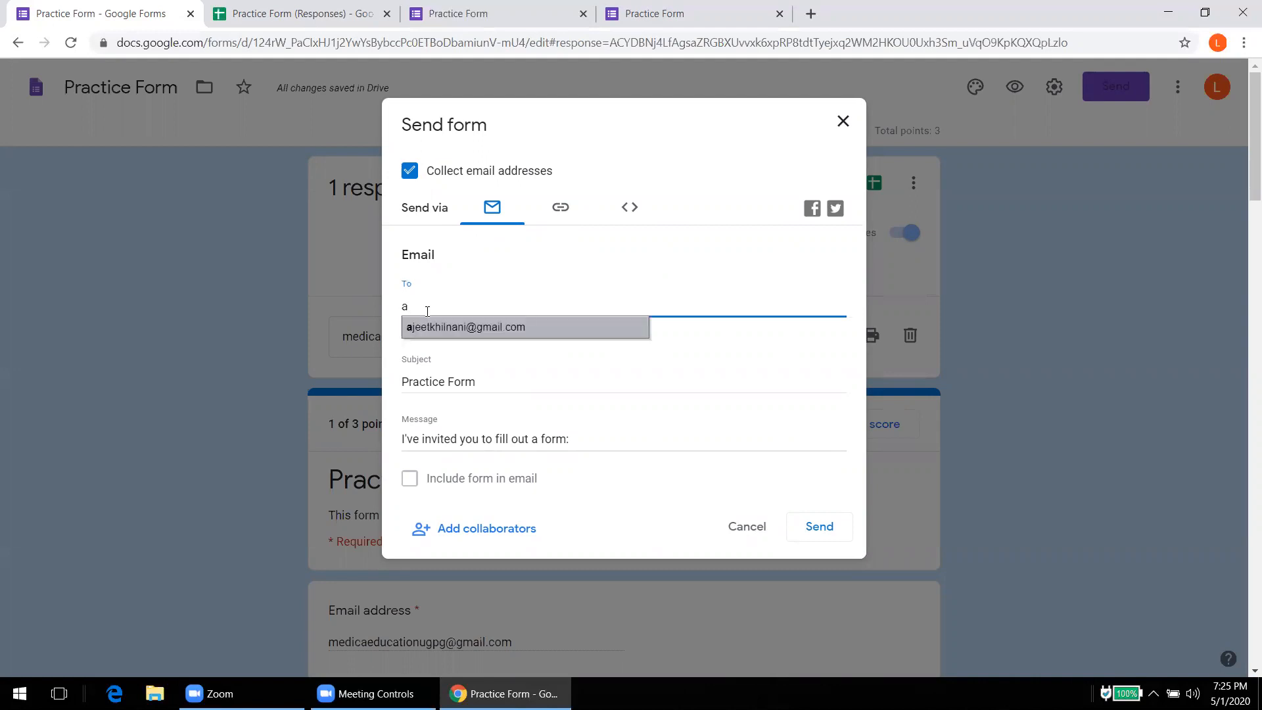
key("BackSpace")
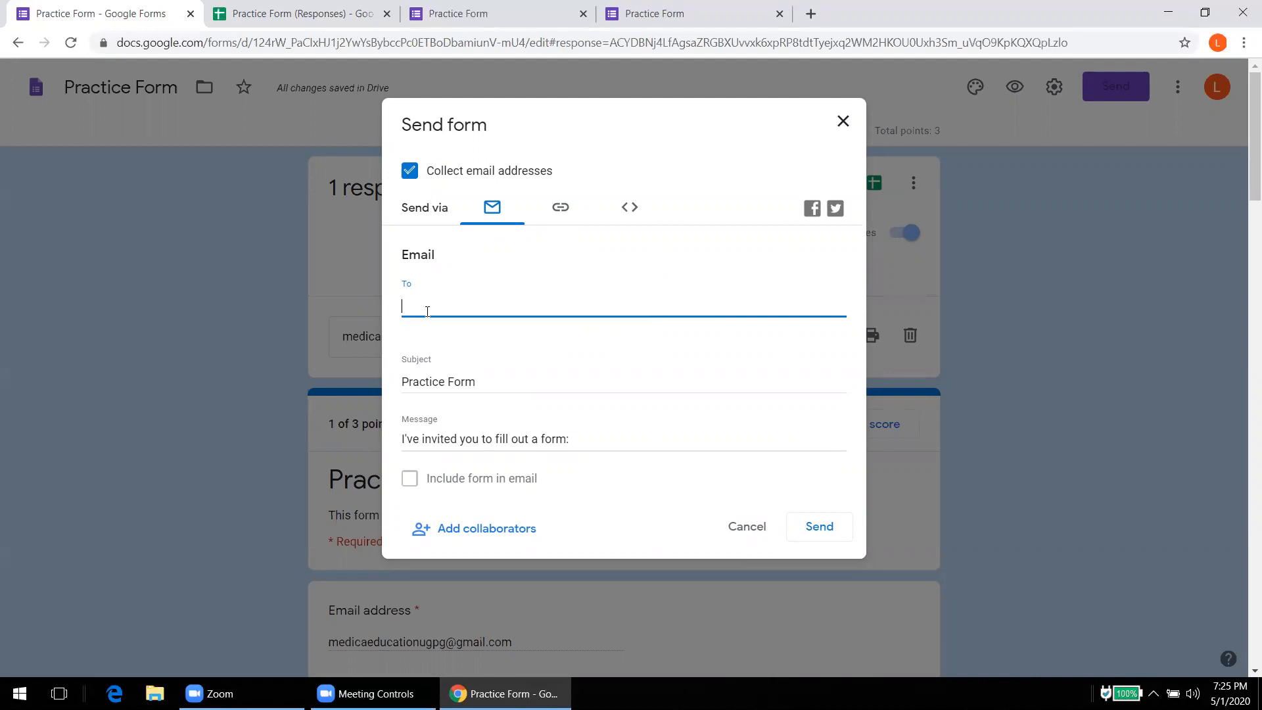
Step: Shorten the form's share link to a forms.gle URL and copy it
left_click(561, 208)
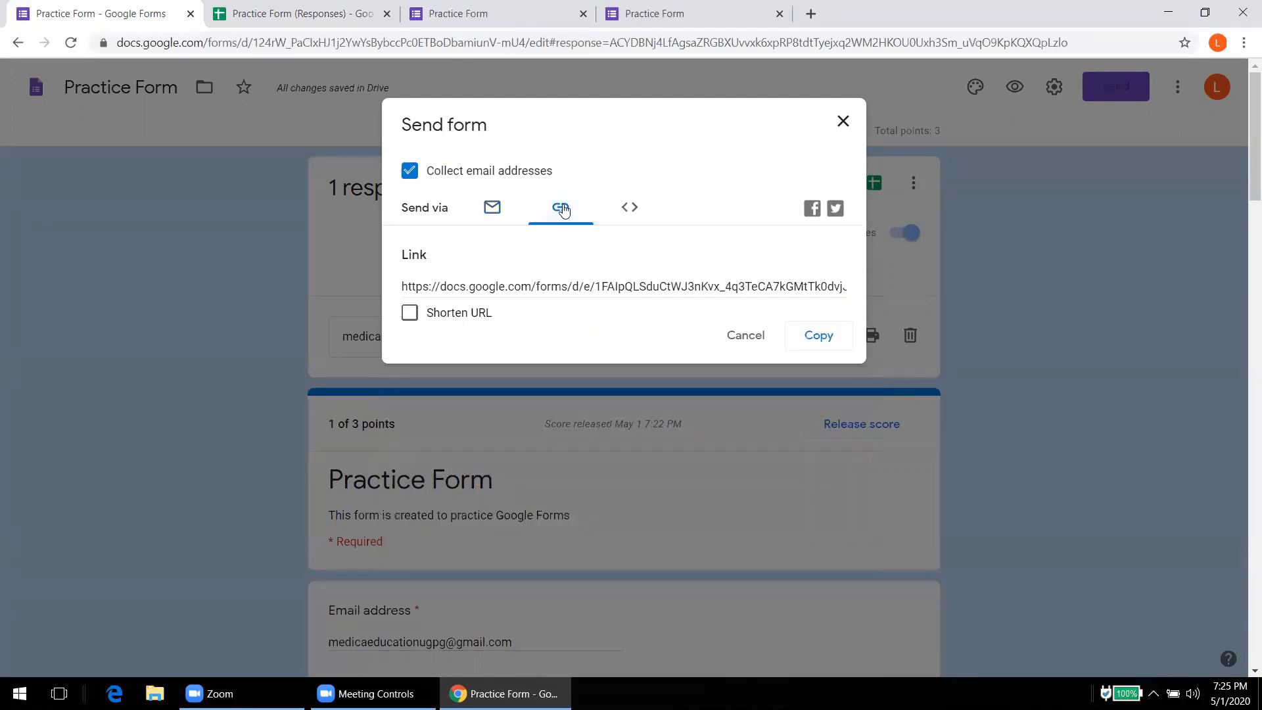
left_click(409, 313)
right_click(437, 288)
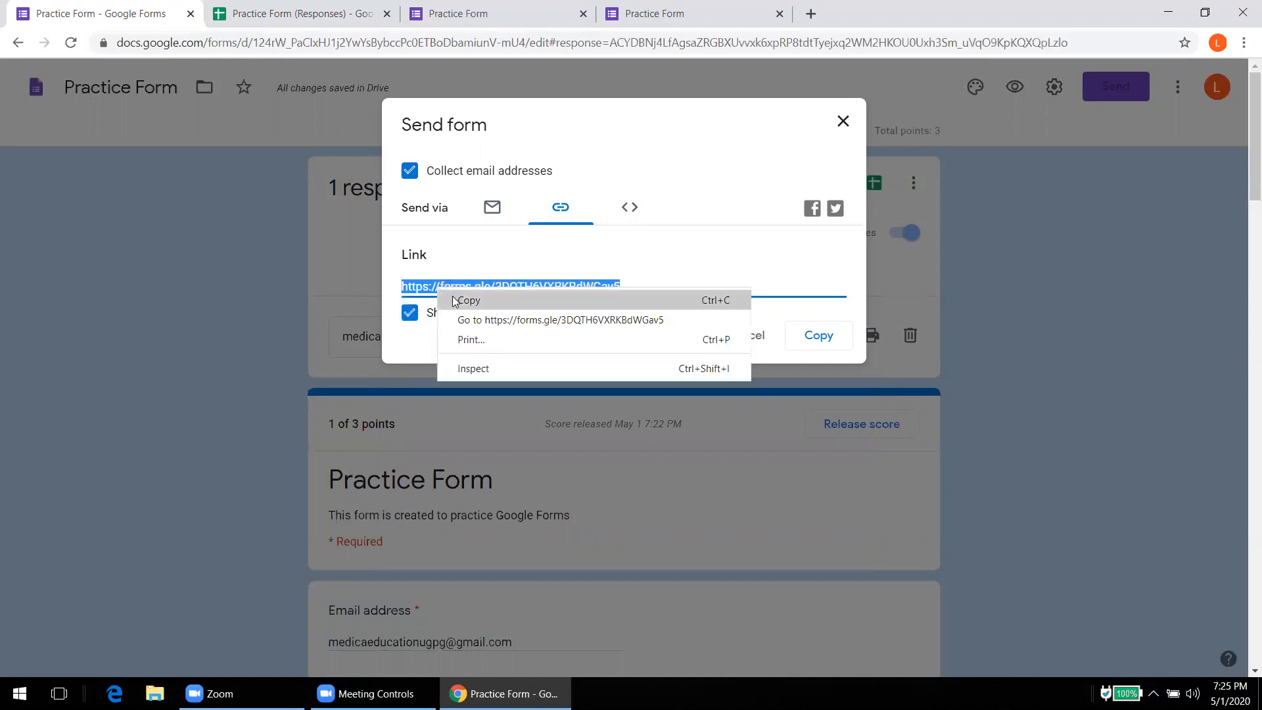
left_click(455, 300)
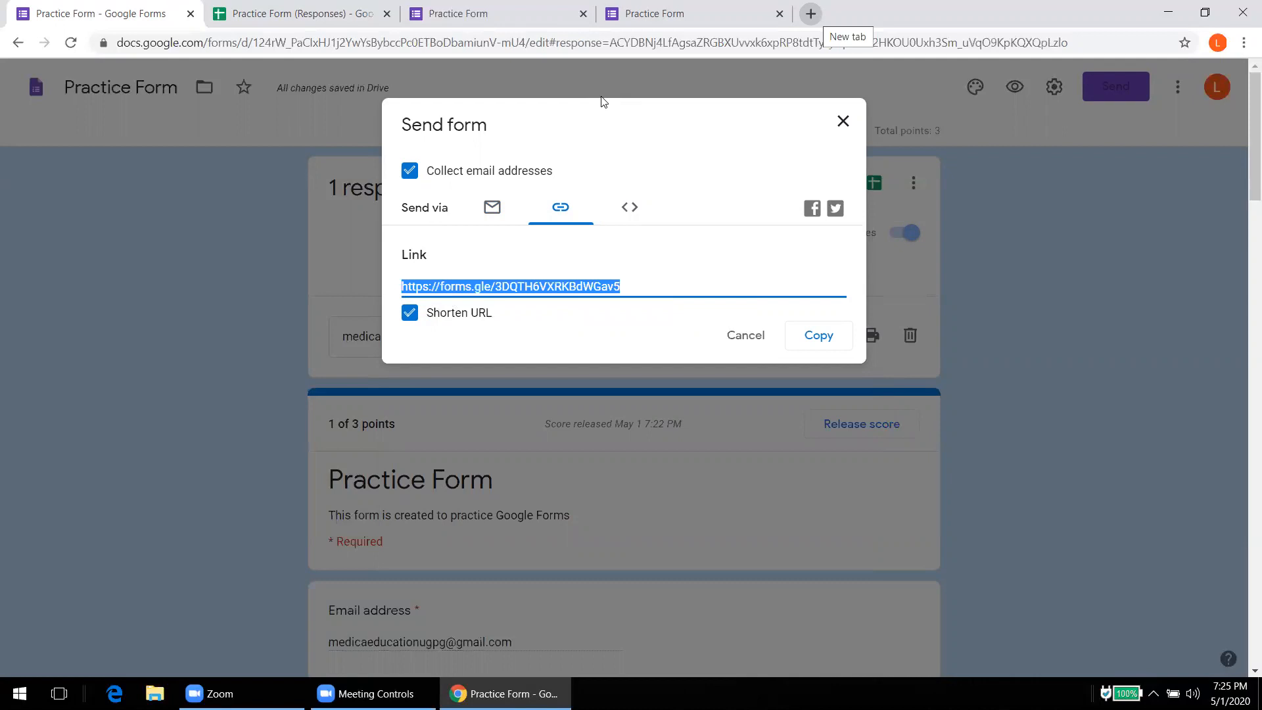
Step: Load the shortened forms.gle link in a new browser tab to view the live Practice Form, then go back to the editor
key("ctrl+t")
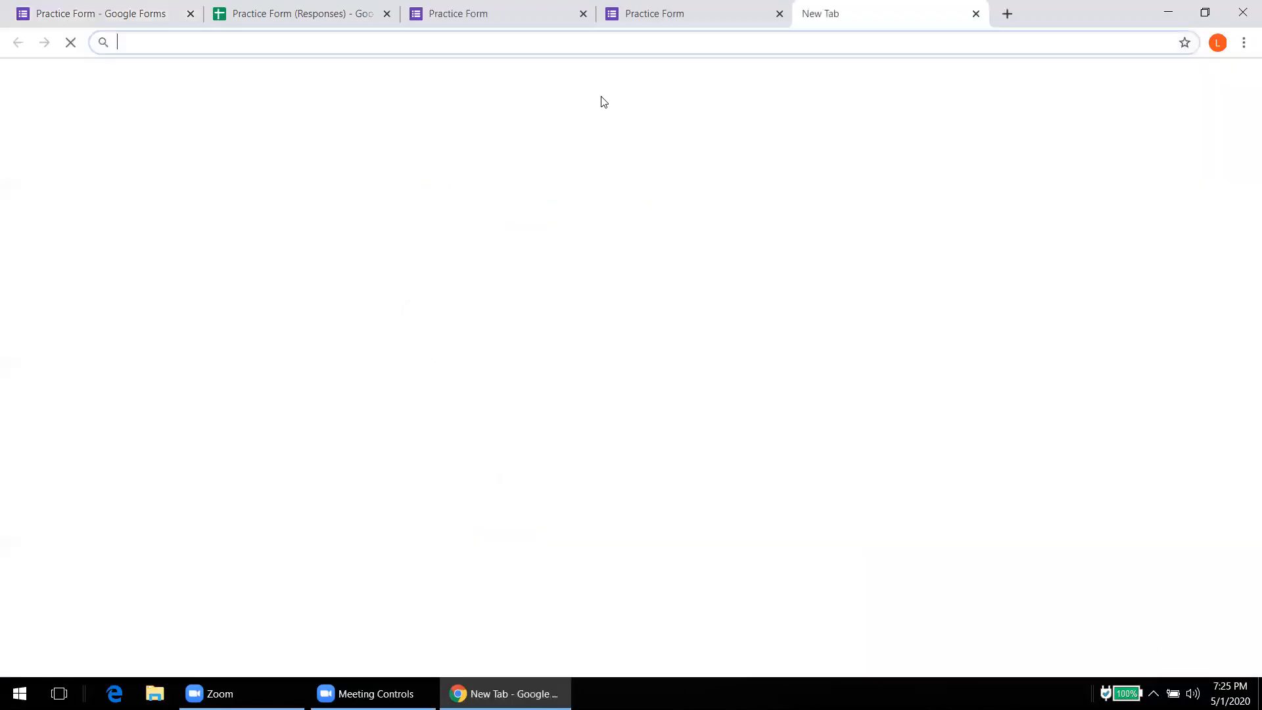
key("ctrl+v")
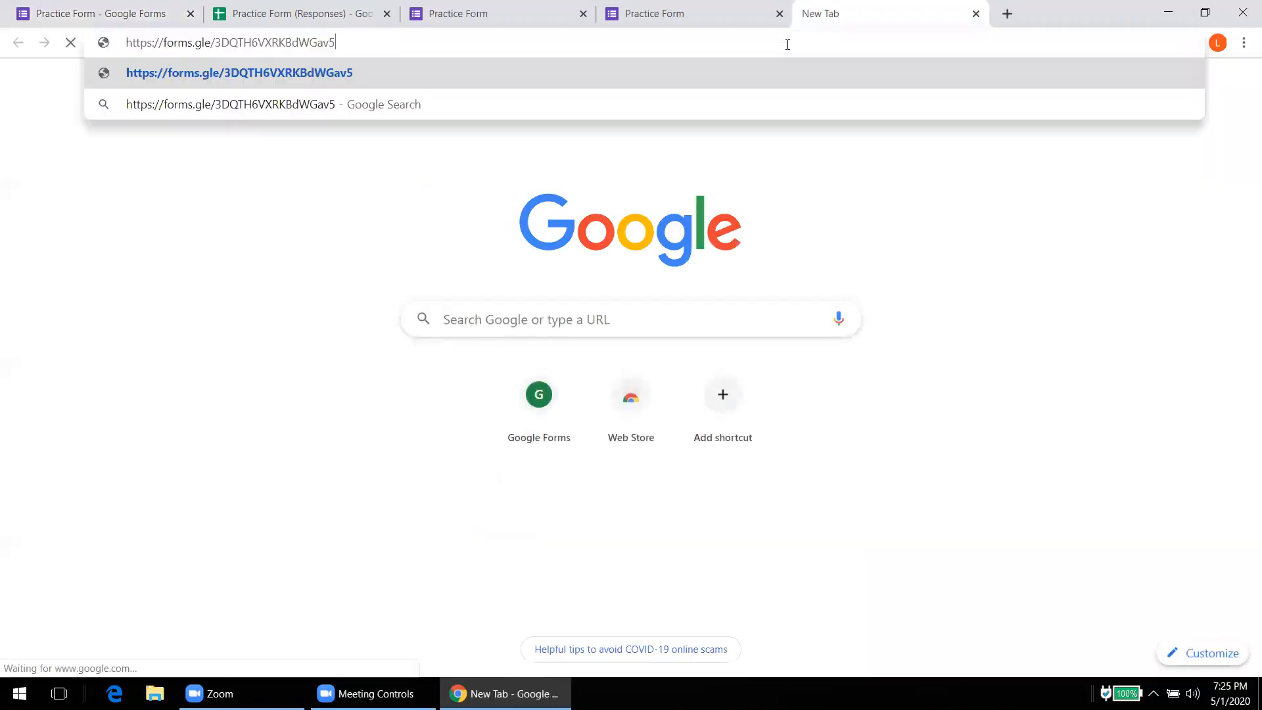
key("Return")
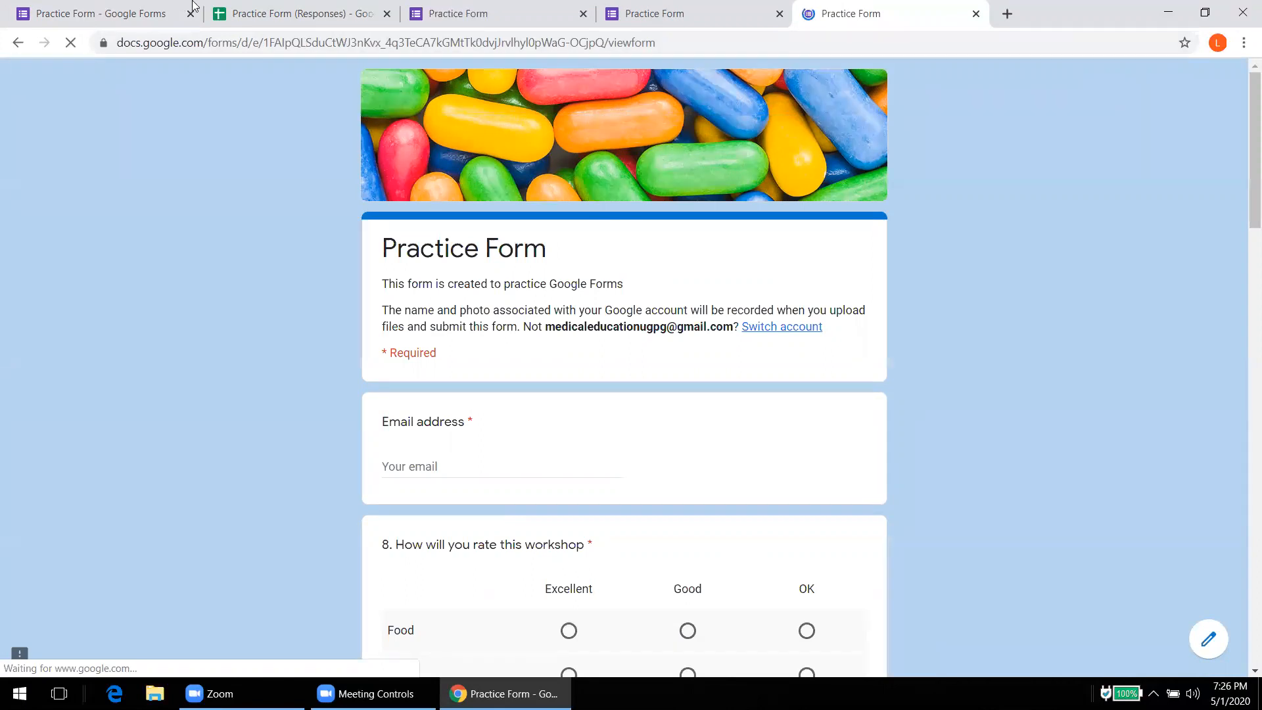
left_click(282, 13)
left_click(138, 4)
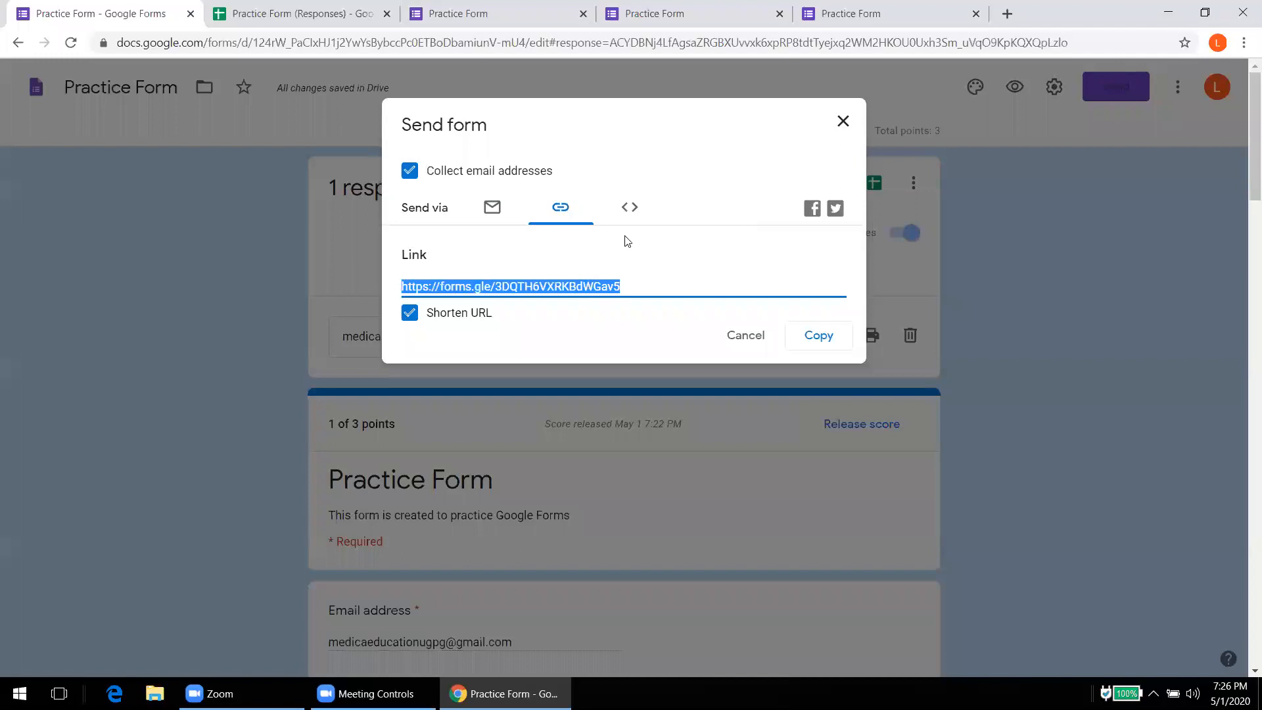
Step: Check the Embed HTML option, which reports File Upload questions block embedding, and close the Send form dialog
left_click(627, 208)
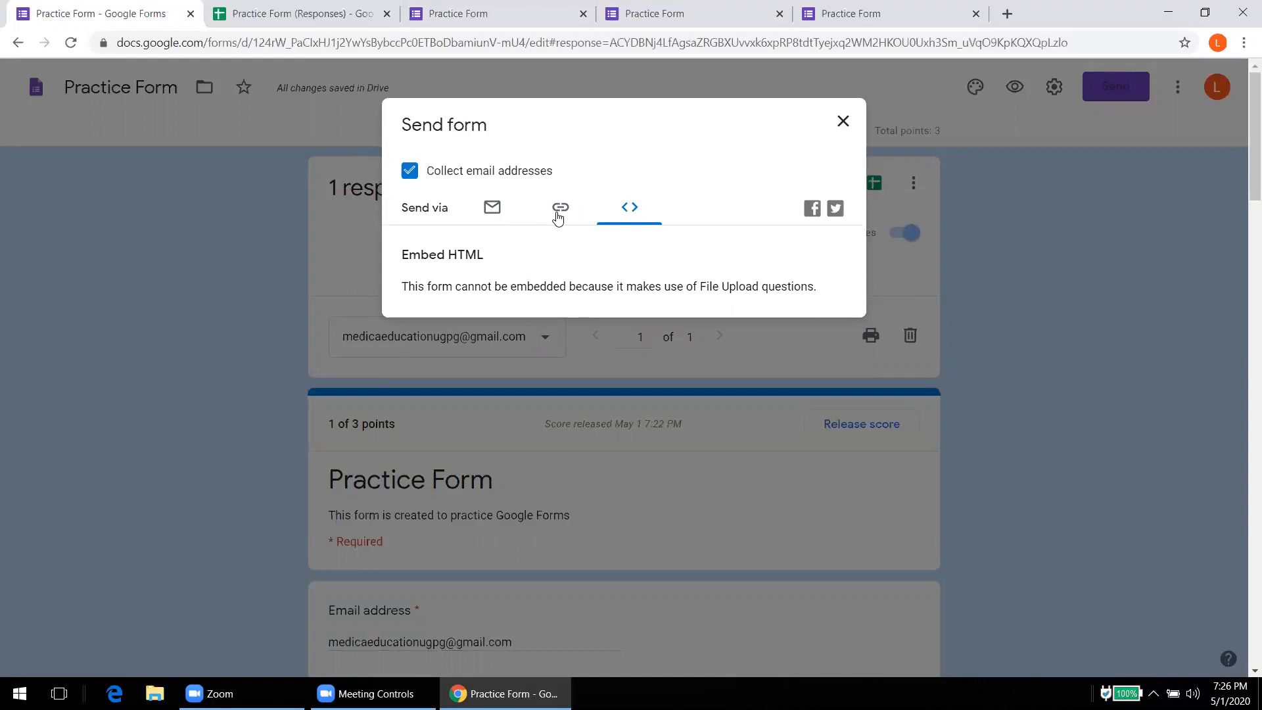
left_click(843, 121)
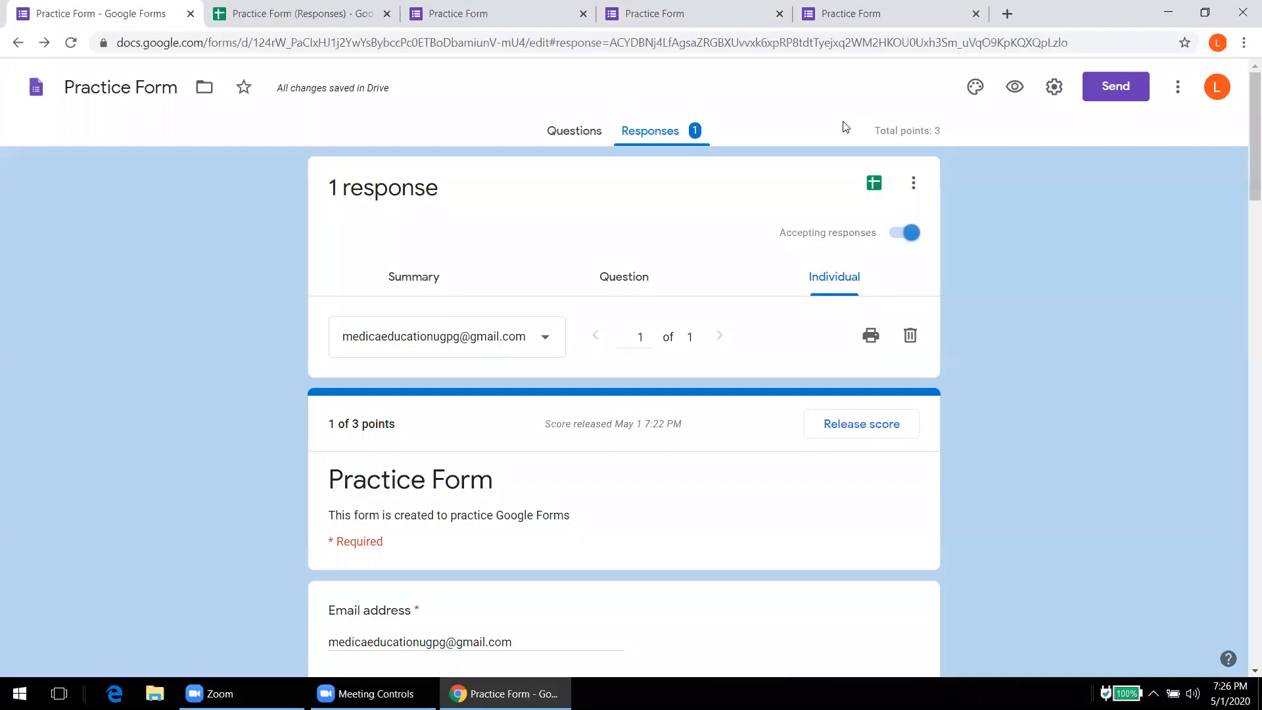
Step: Turn off Accepting responses and reload the forms.gle link to confirm it shows the no-longer-accepting notice
left_click(902, 234)
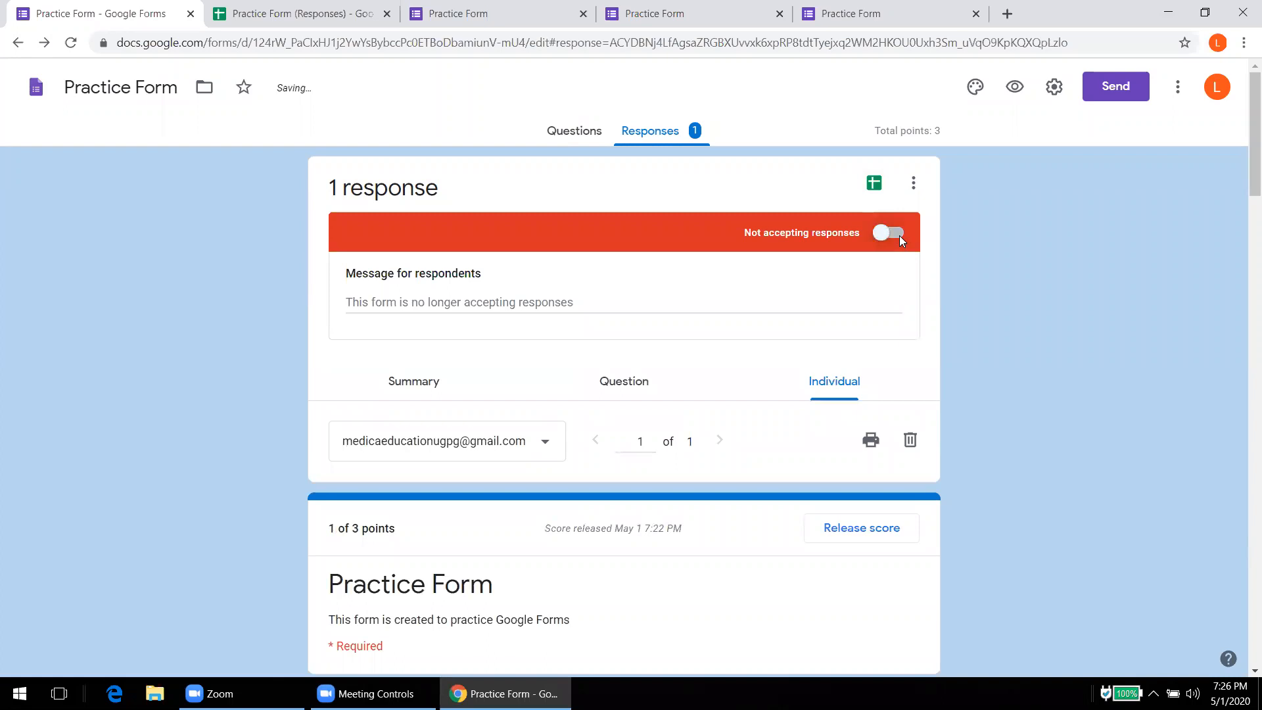
left_click(835, 12)
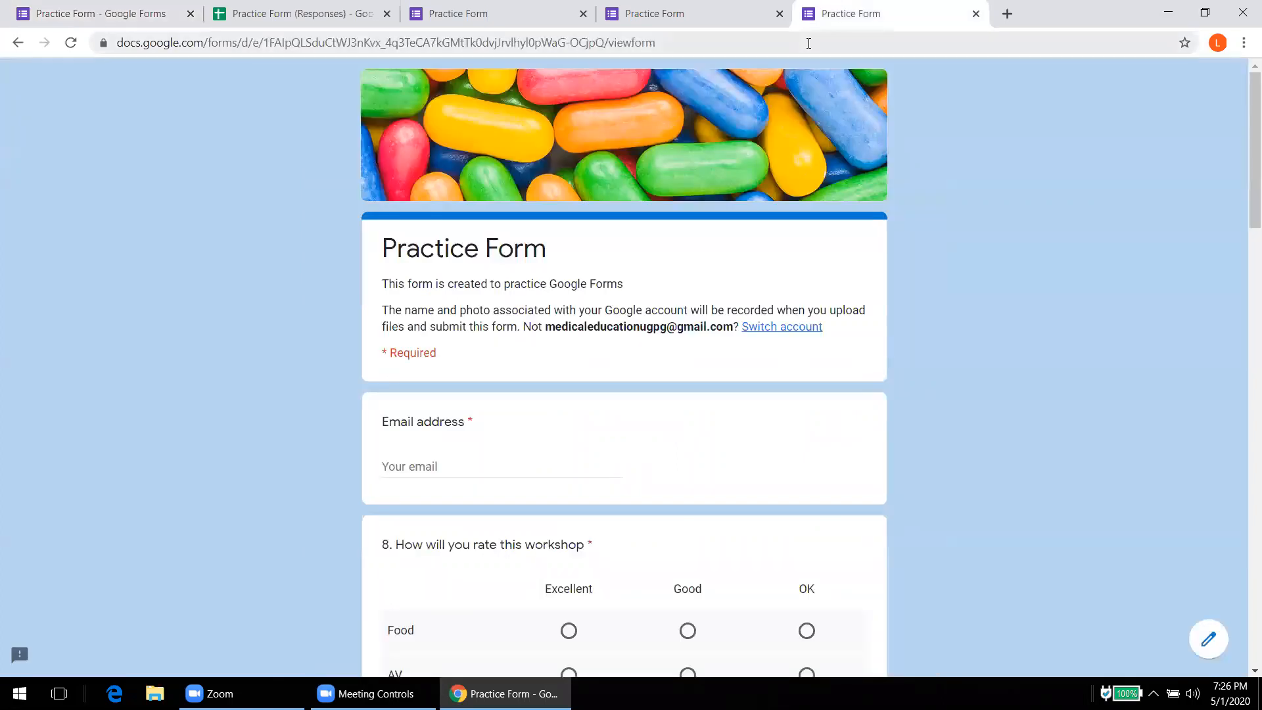
left_click(808, 44)
key("ctrl+v")
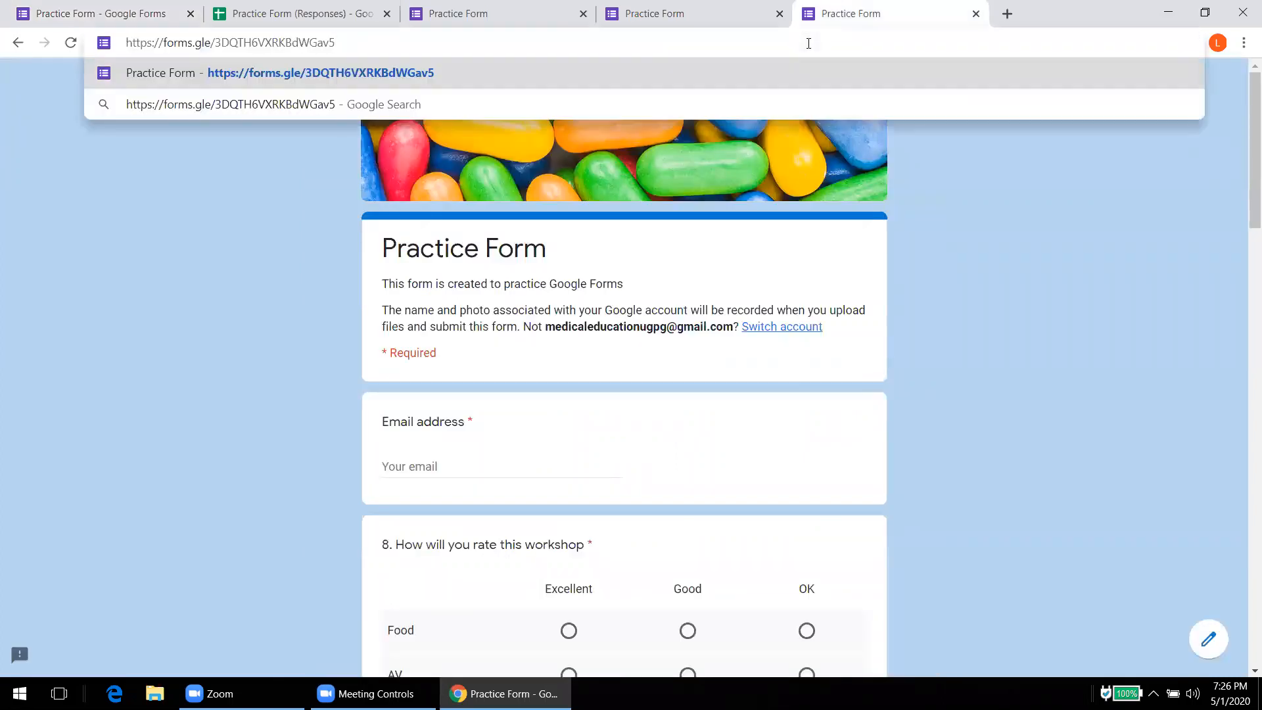
key("Return")
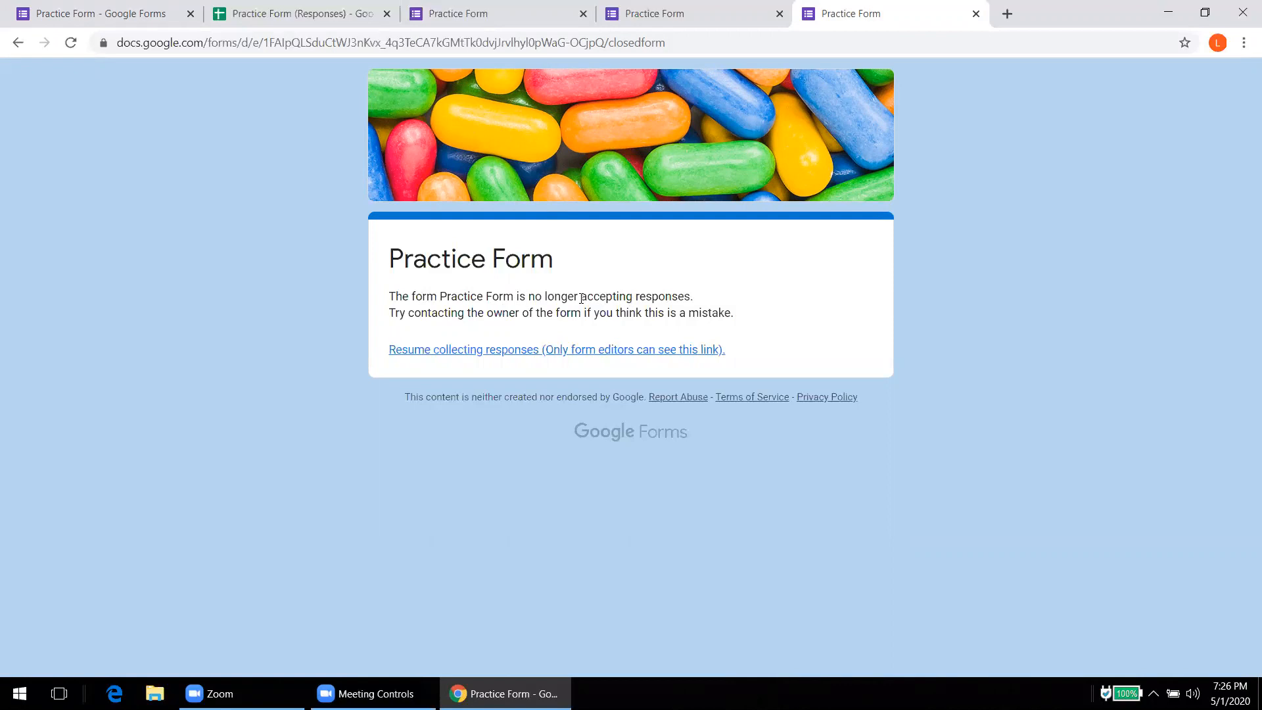
left_click(158, 20)
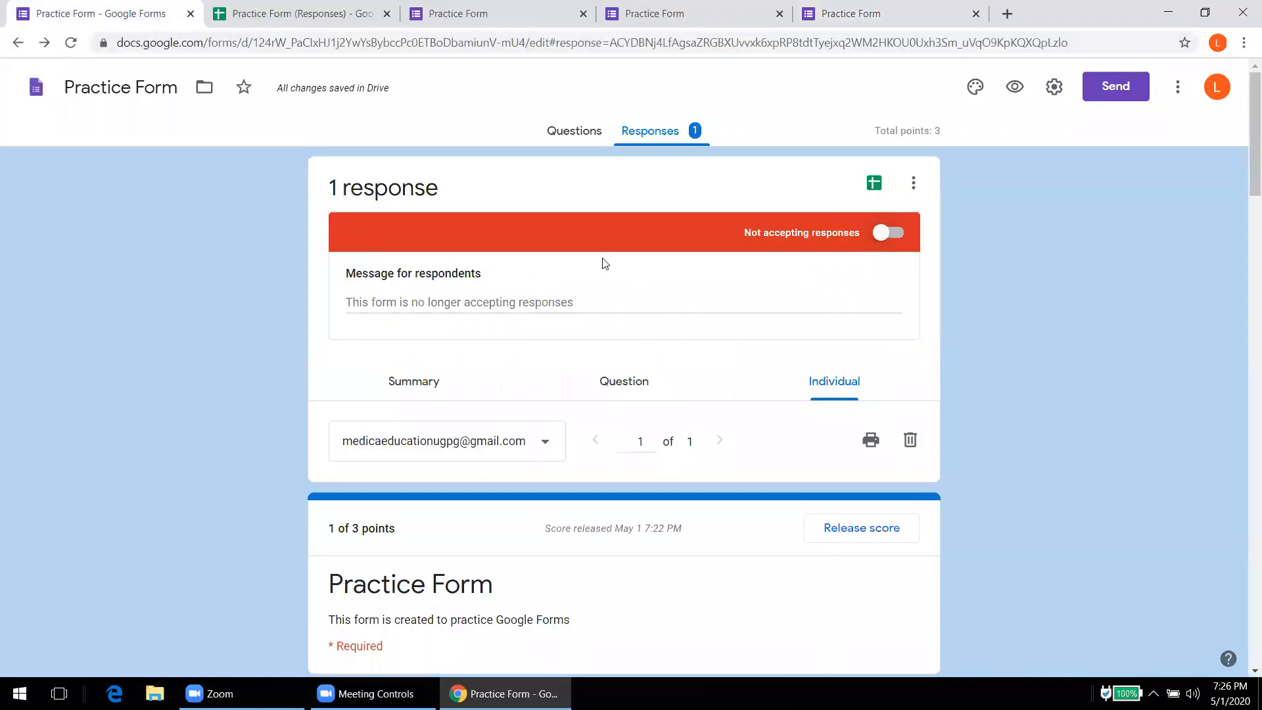